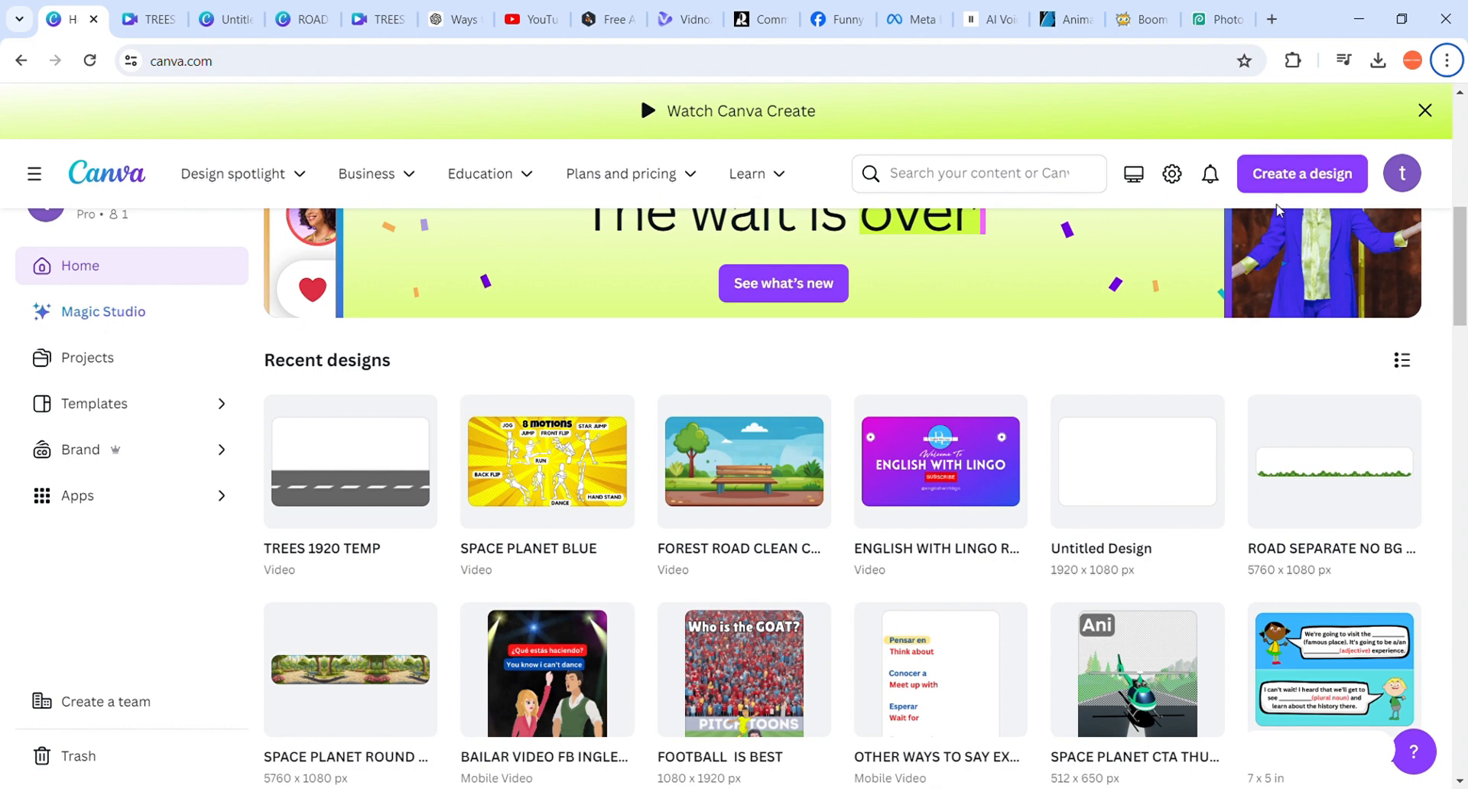
Create a new custom-size design of 1920 × 1080 px
left_click(1290, 186)
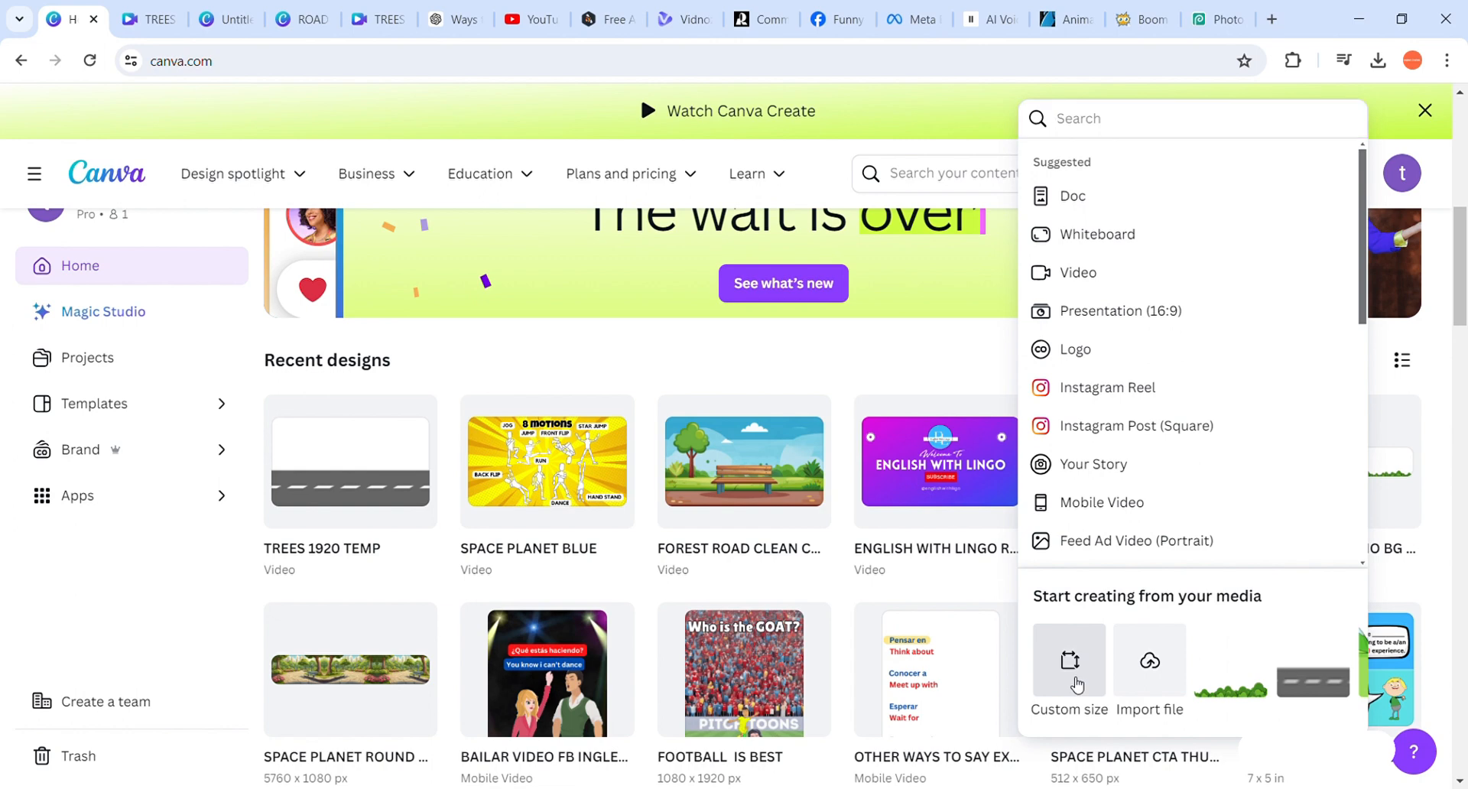
left_click(1074, 680)
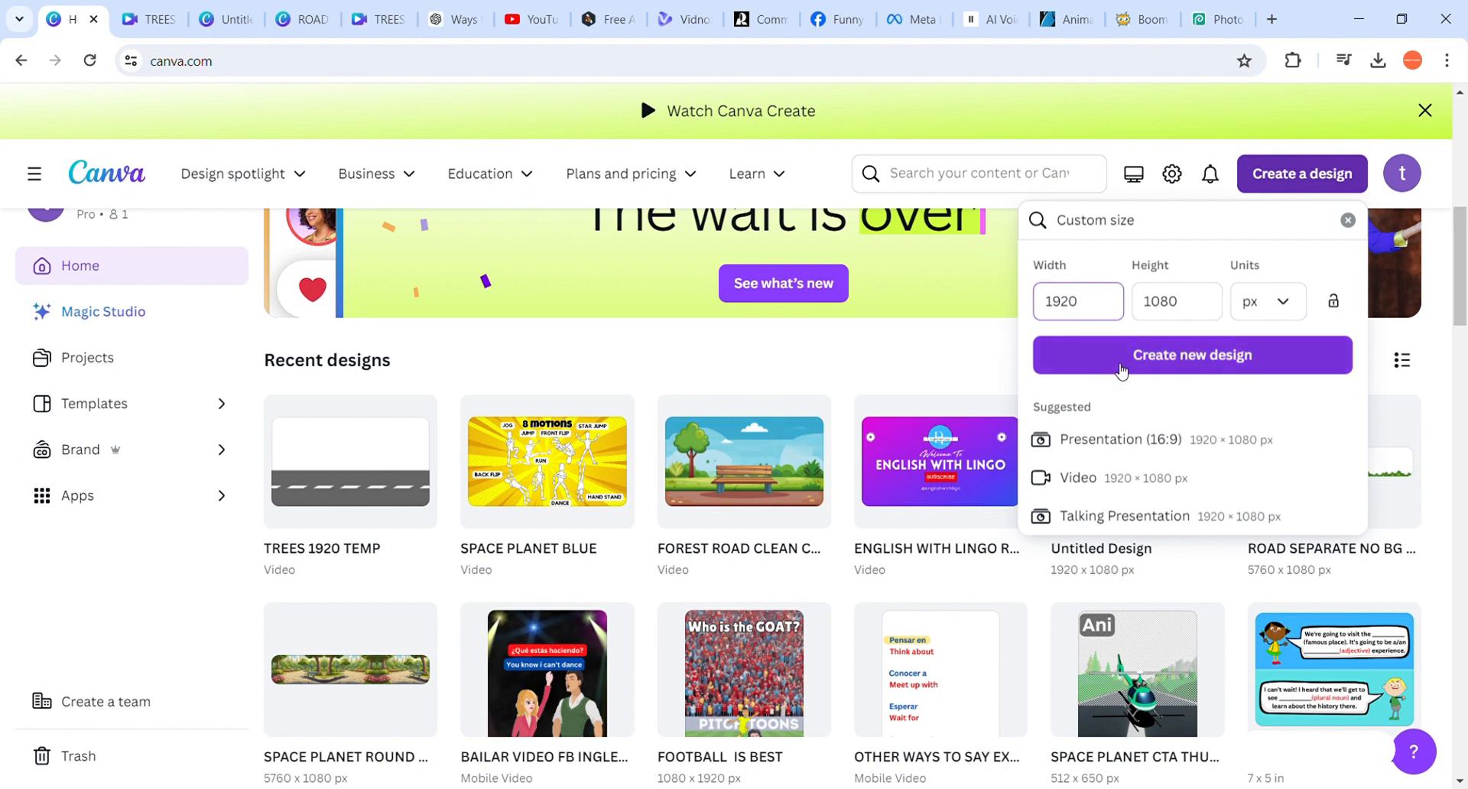
left_click(1121, 369)
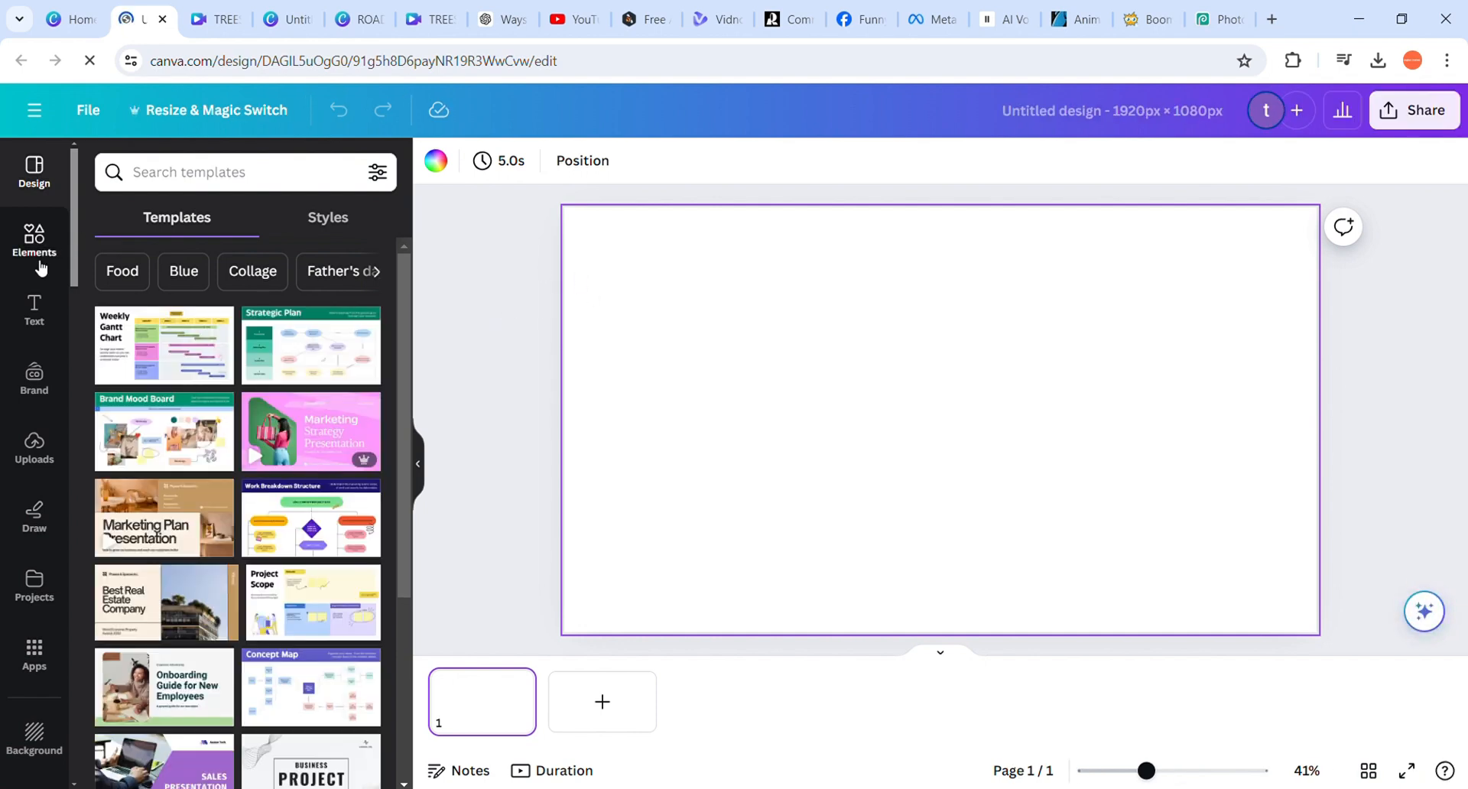
Search the elements library for "grass" and show all of the matching graphics
left_click(47, 434)
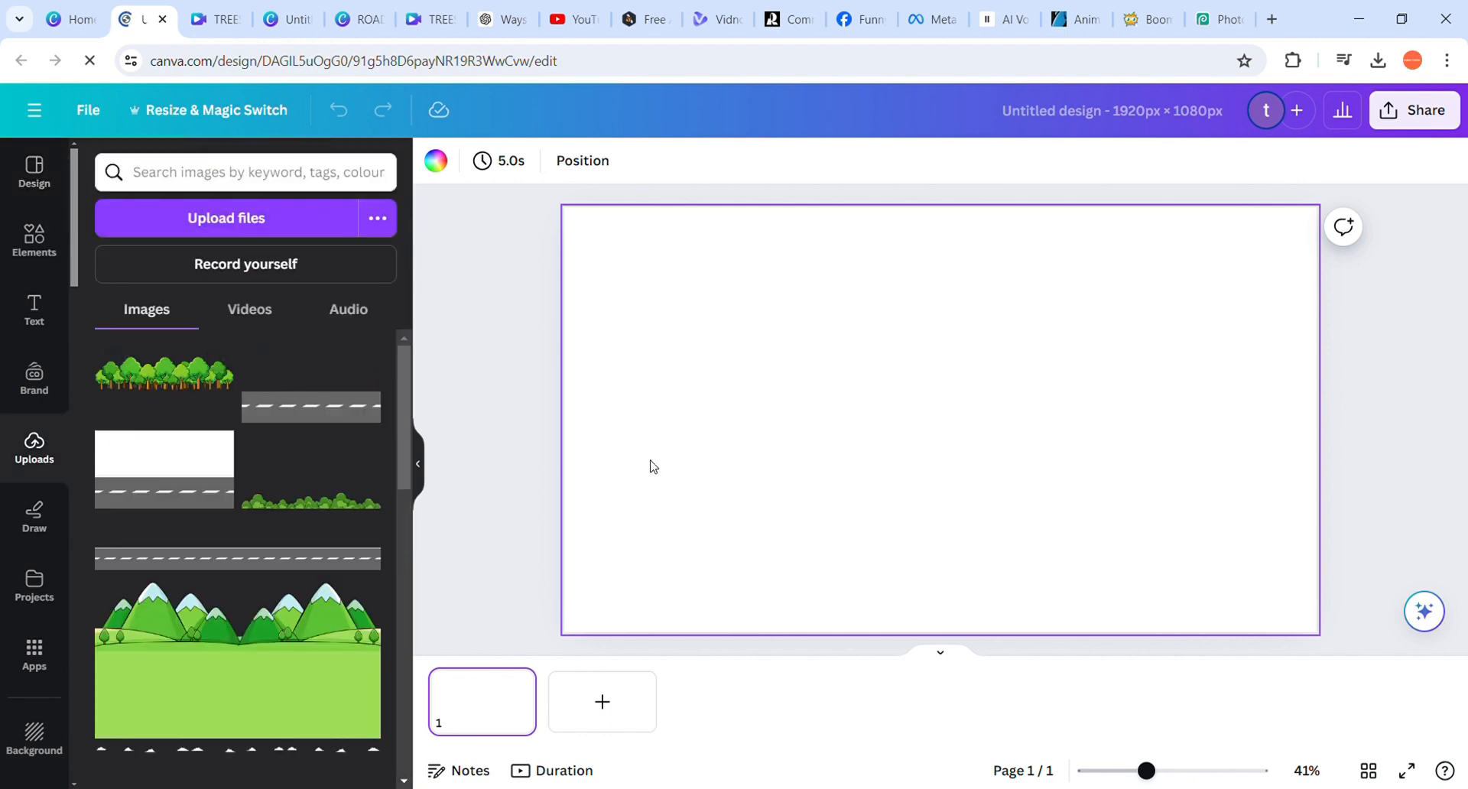
left_click(48, 265)
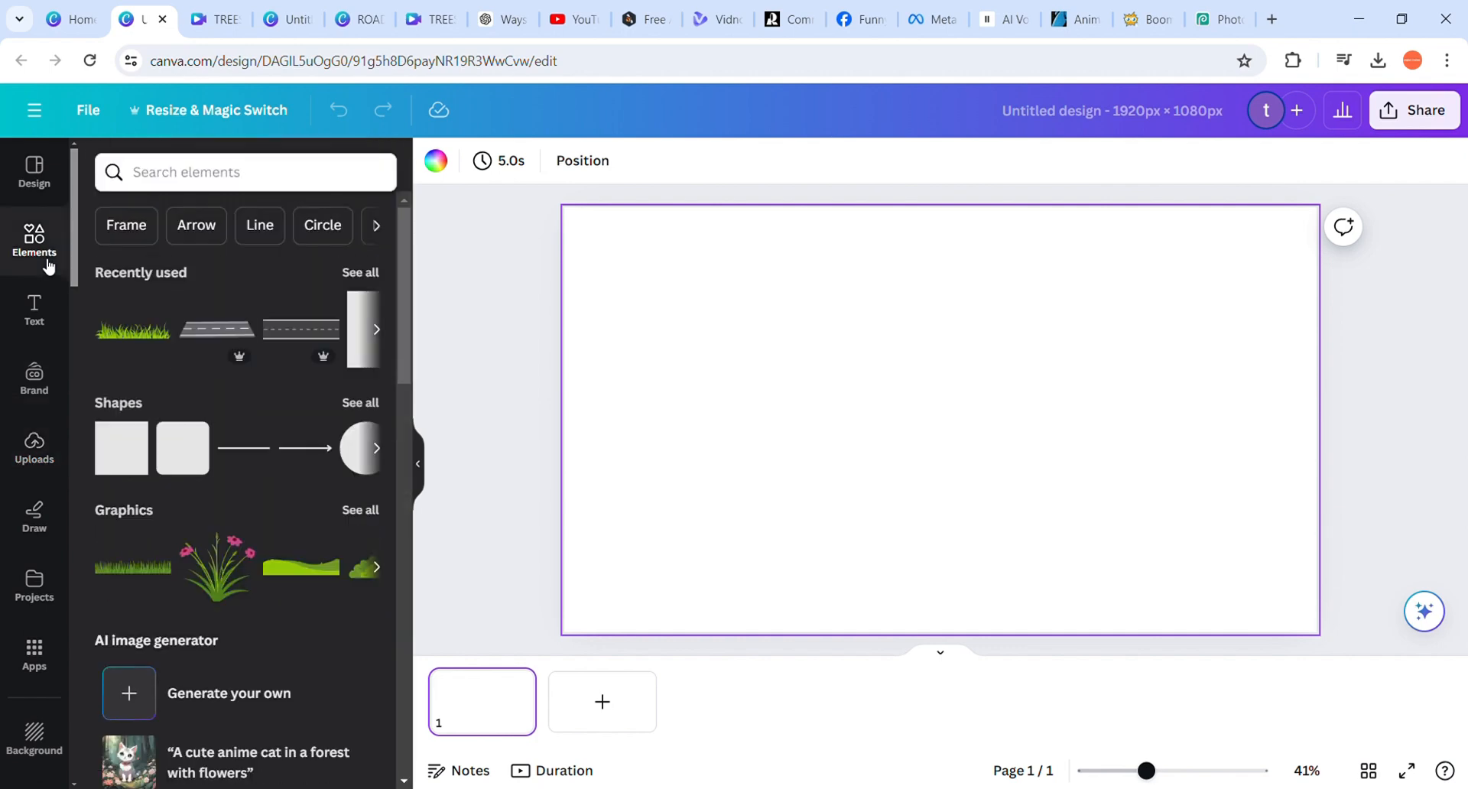
left_click(287, 164)
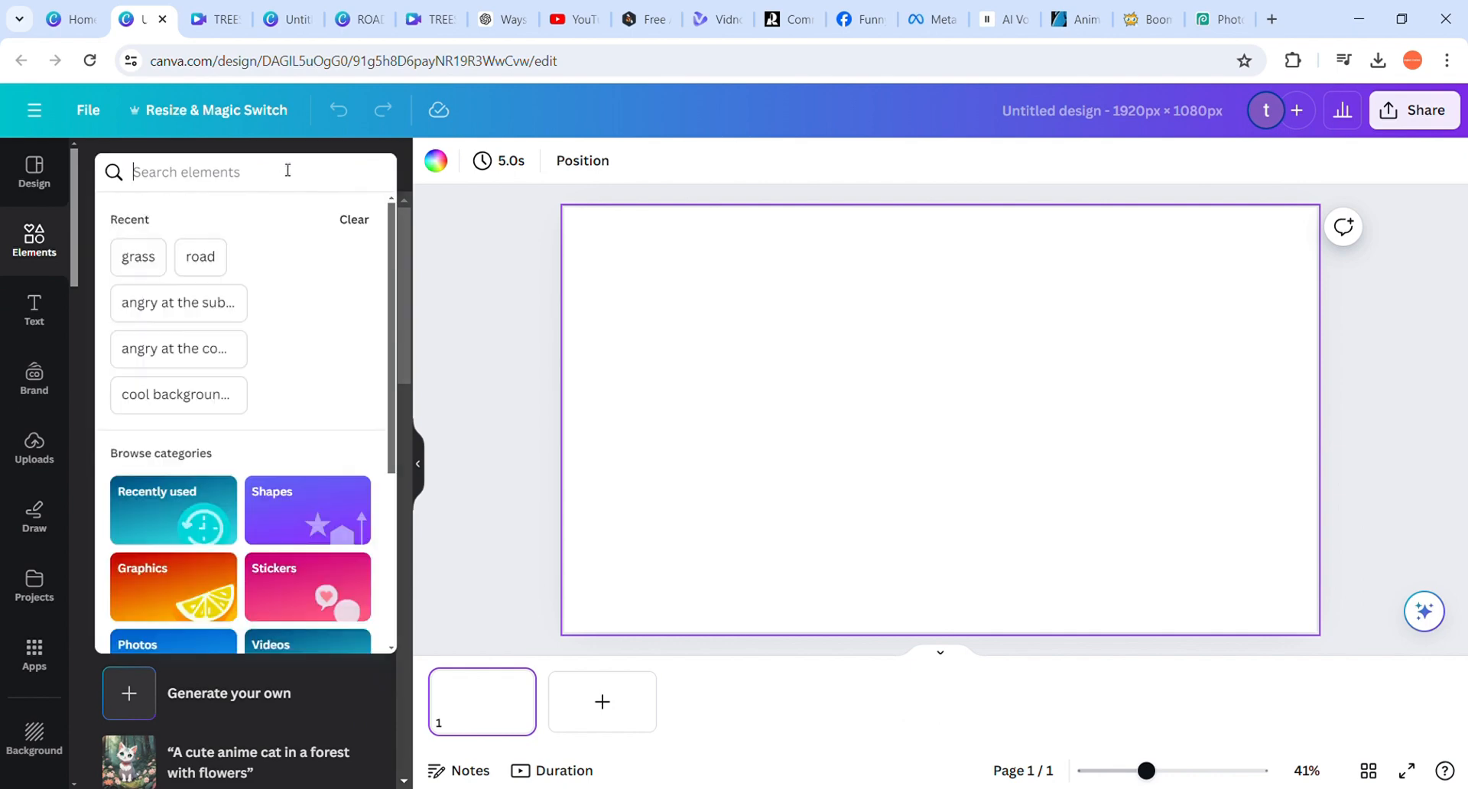
type("grass")
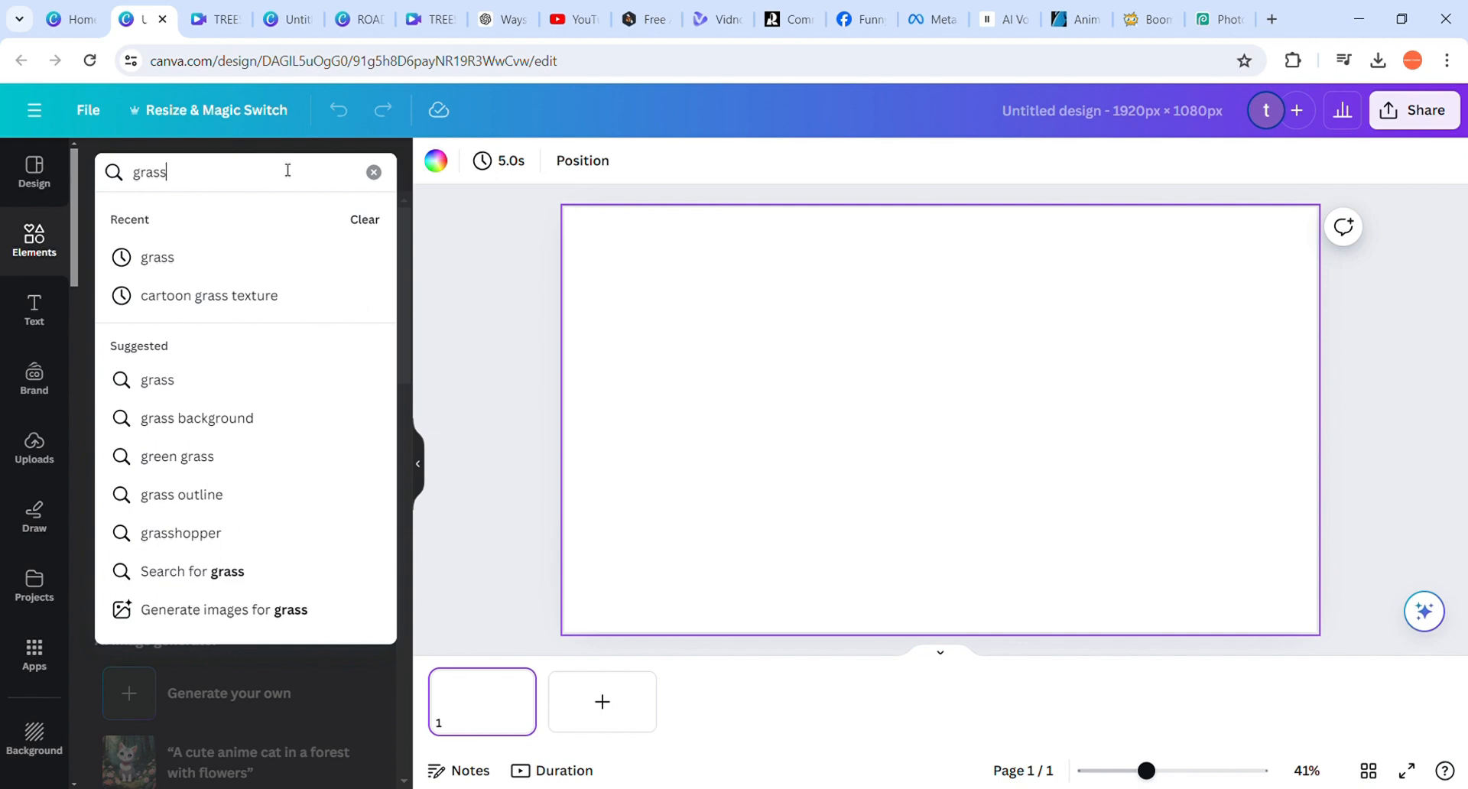
key("Return")
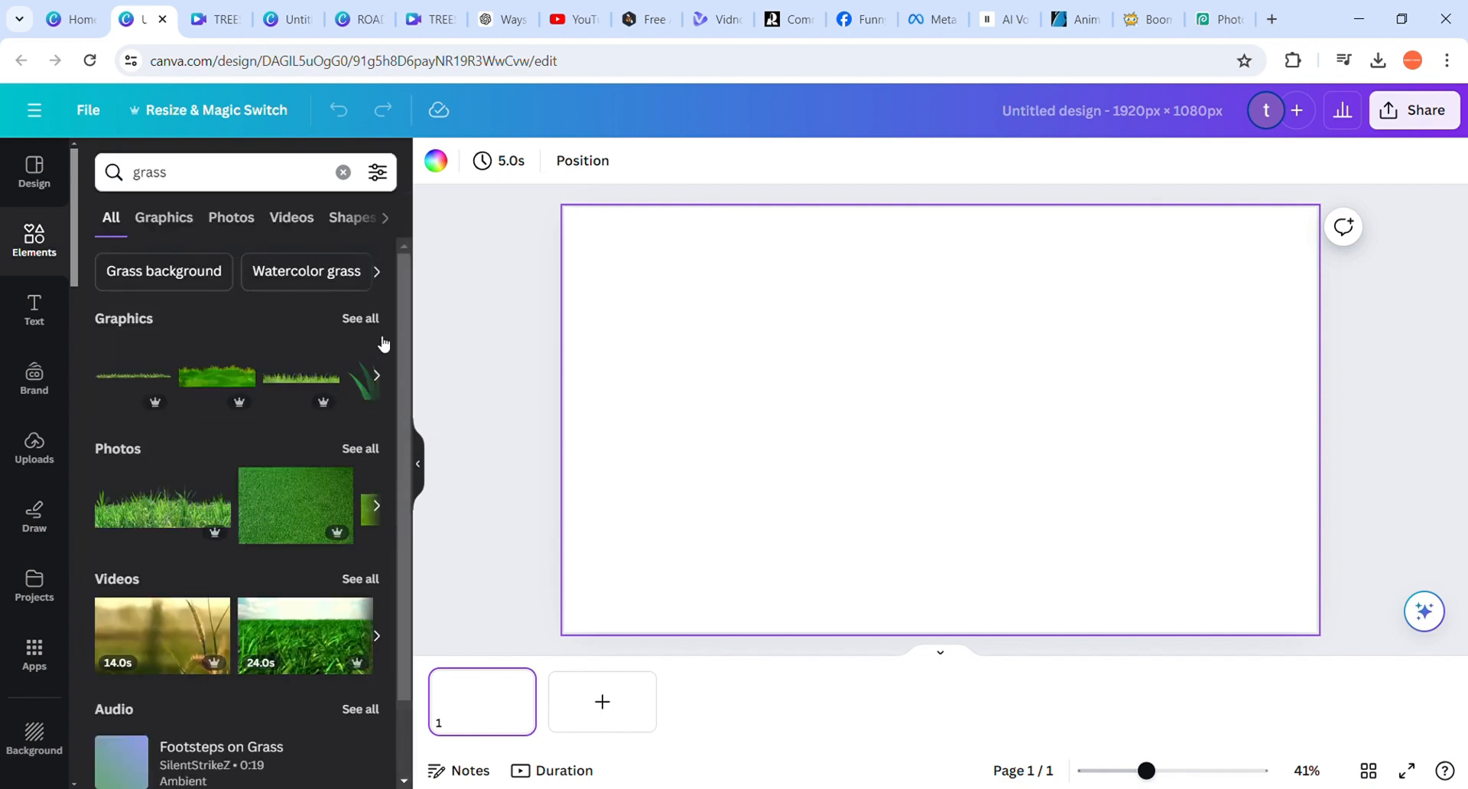
left_click(361, 318)
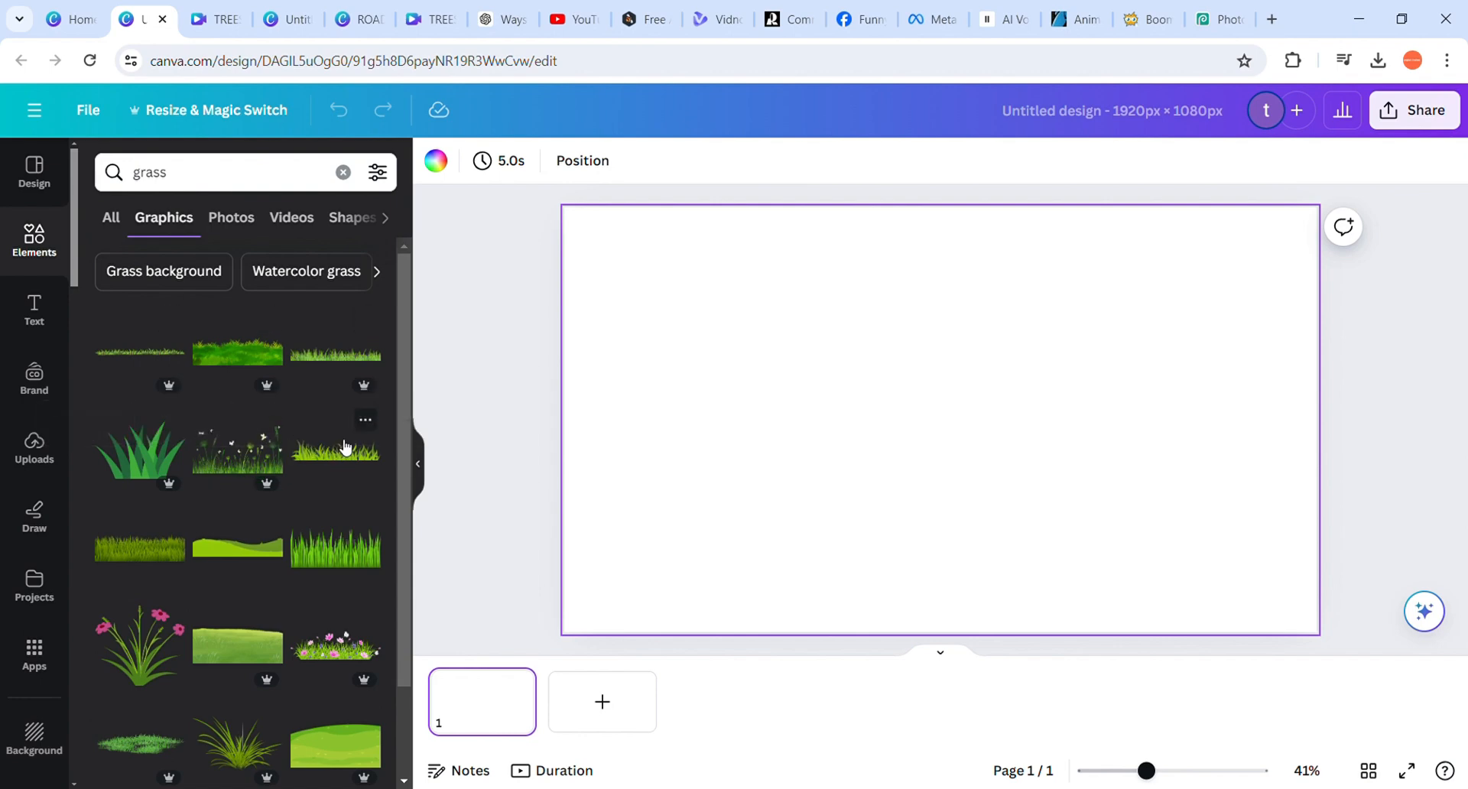
Add the bright green grass strip graphic to the page and place it in the page's lower-left corner
left_click(342, 477)
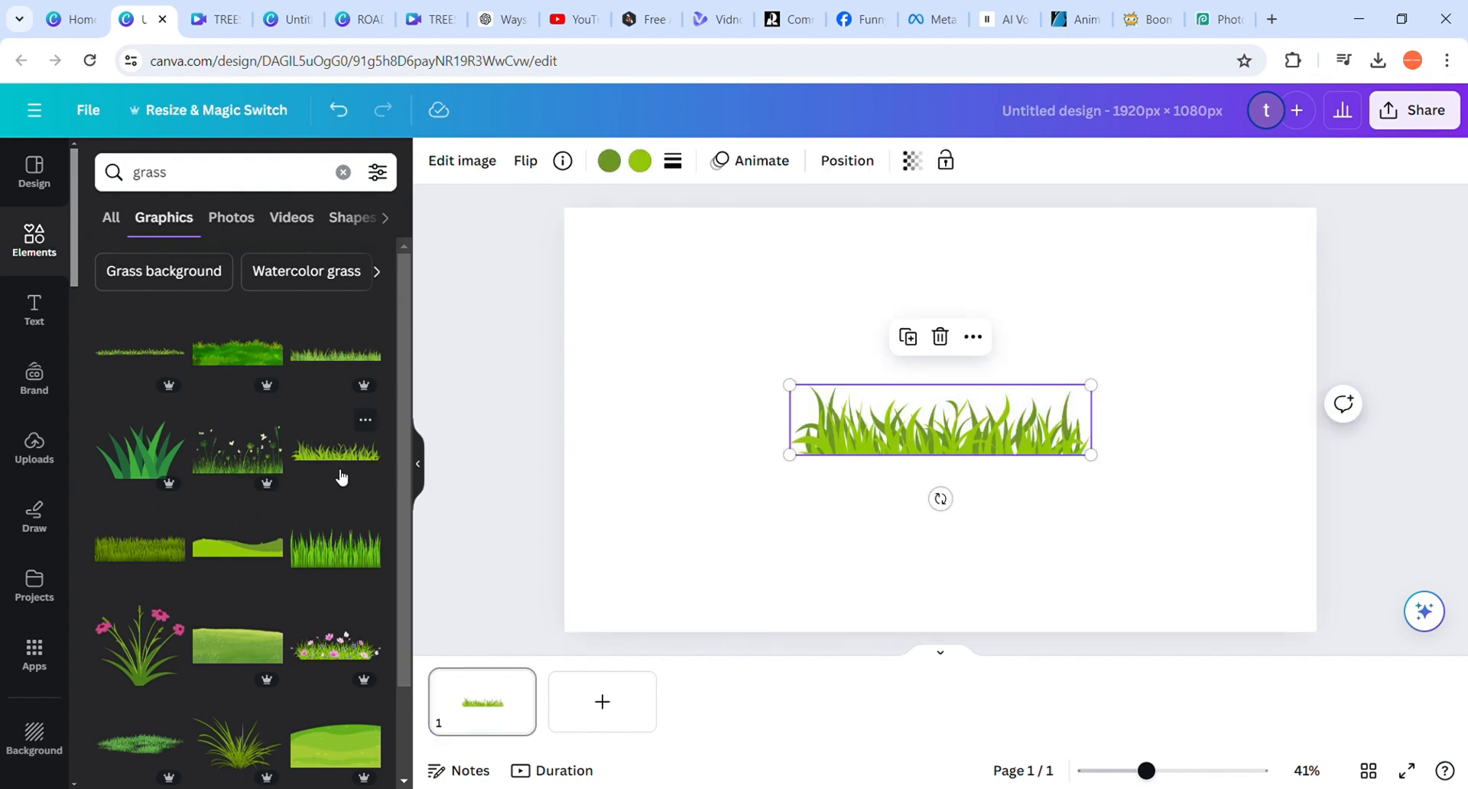
left_click_drag(925, 454, 715, 618)
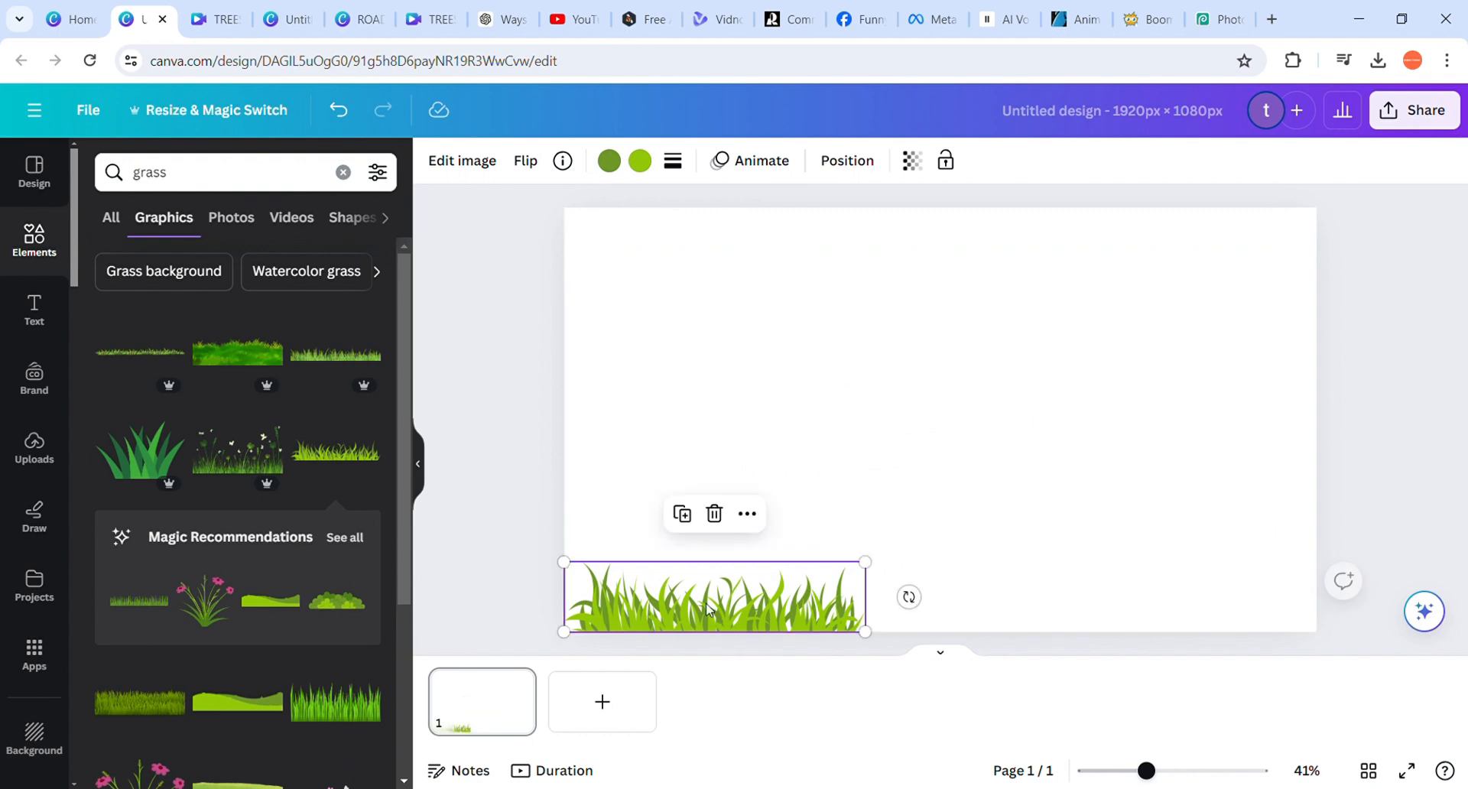
left_click(924, 504)
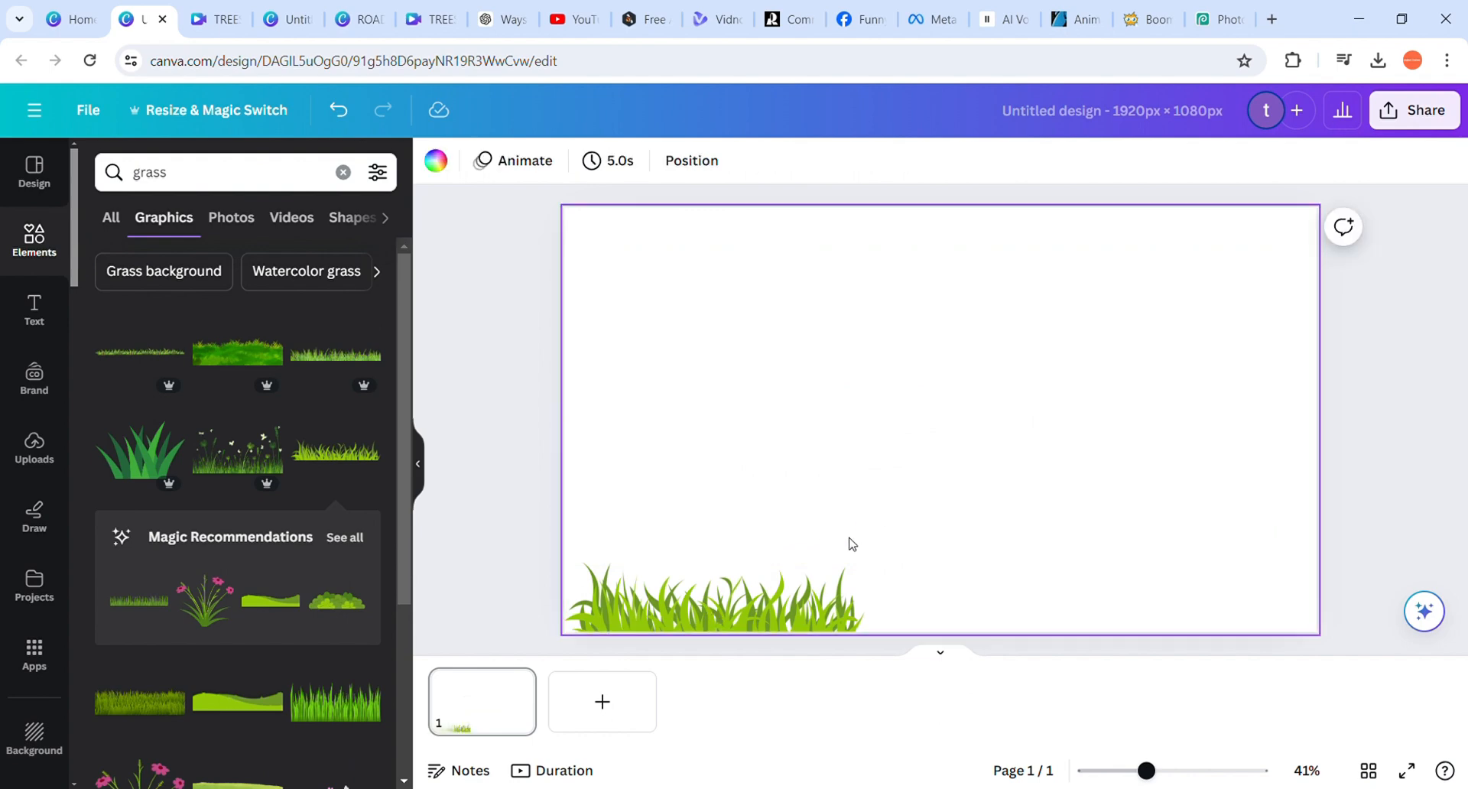
Duplicate the grass strip and set the copy along the page's bottom edge, slightly overlapping the first strip's right end
left_click(748, 609)
key("ctrl+d")
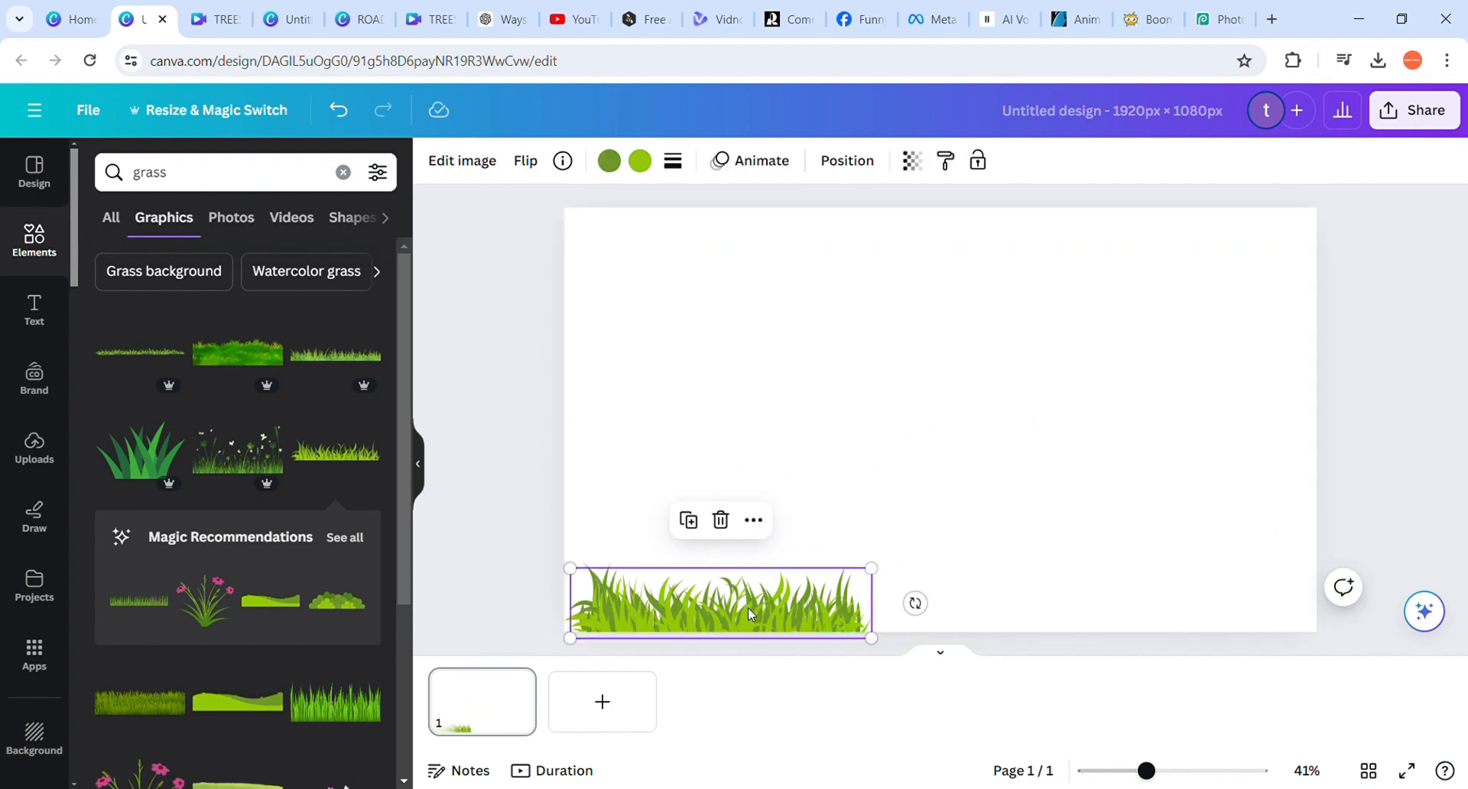
left_click_drag(731, 609, 978, 614)
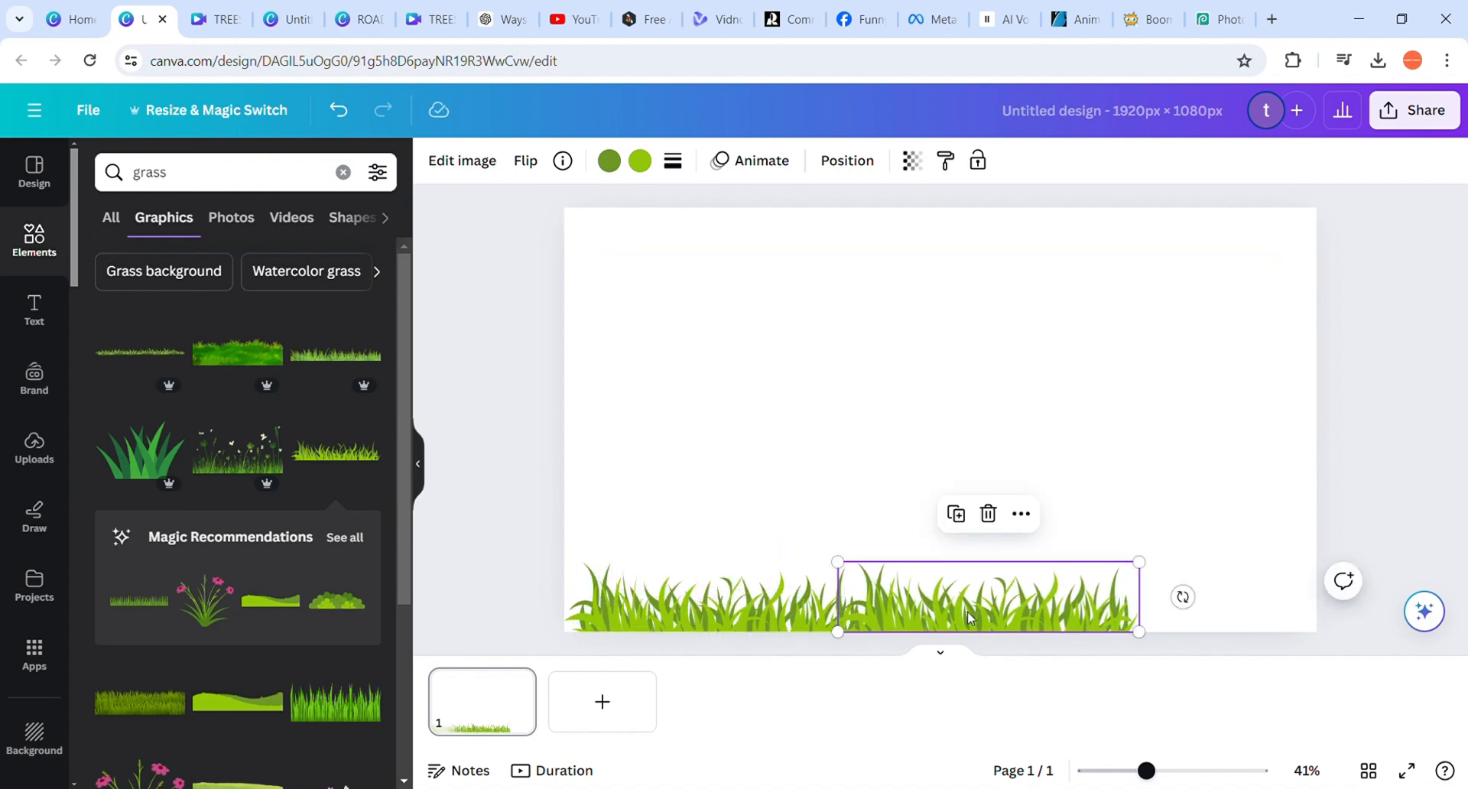
Duplicate the second grass strip and align the copy with the page's lower-right corner so grass spans the full width
right_click(969, 610)
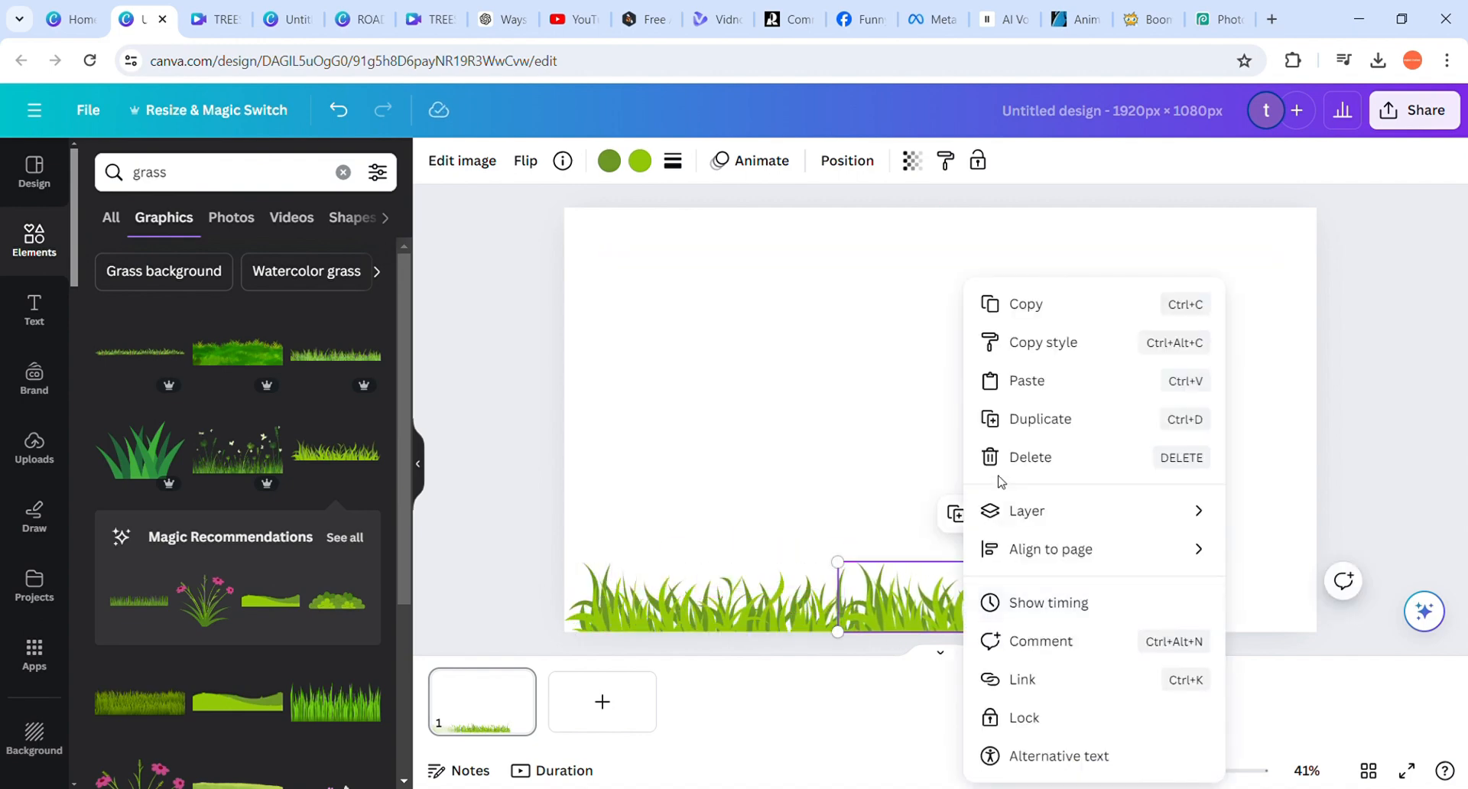
left_click(1013, 425)
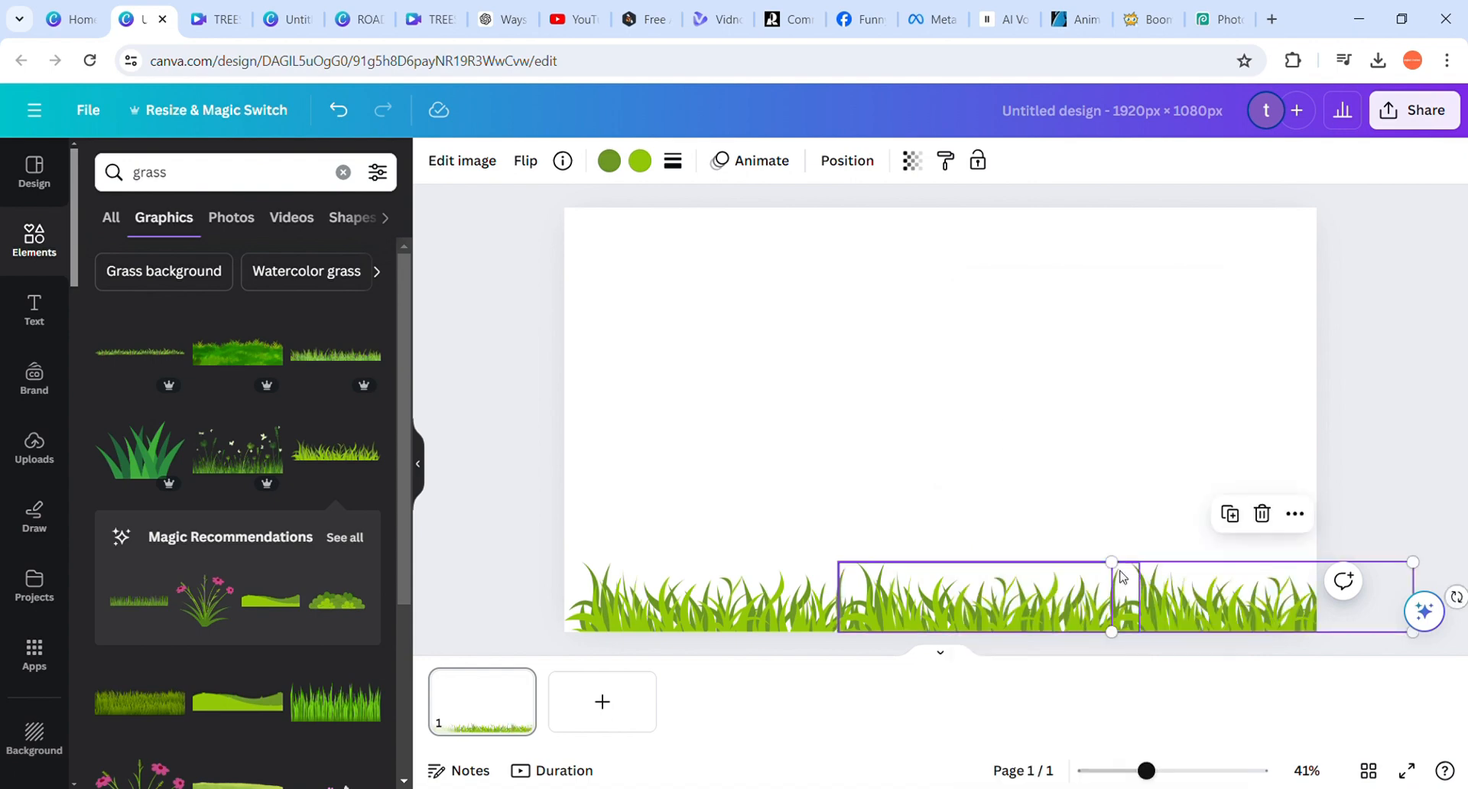
left_click_drag(983, 596, 1156, 597)
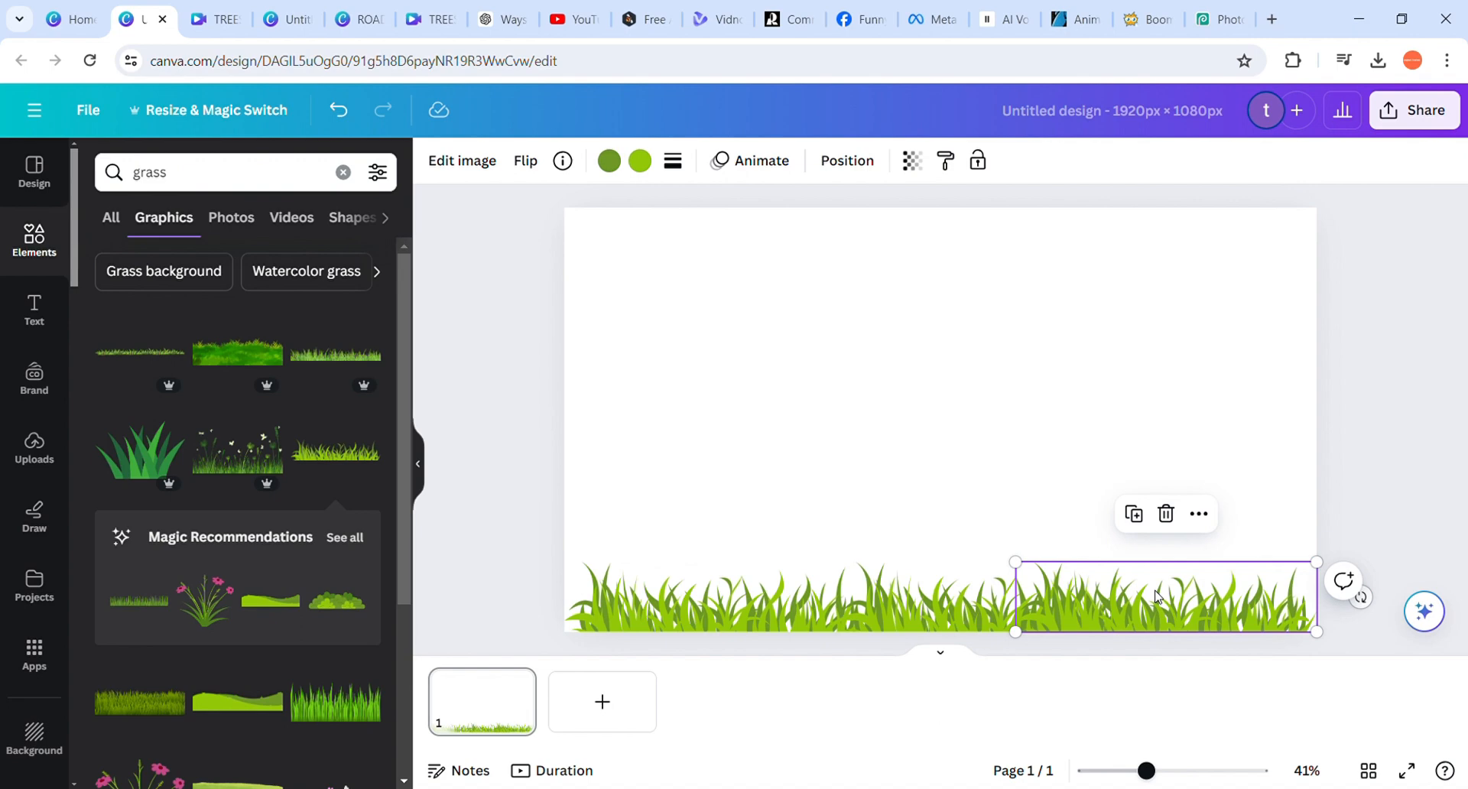
left_click(1370, 543)
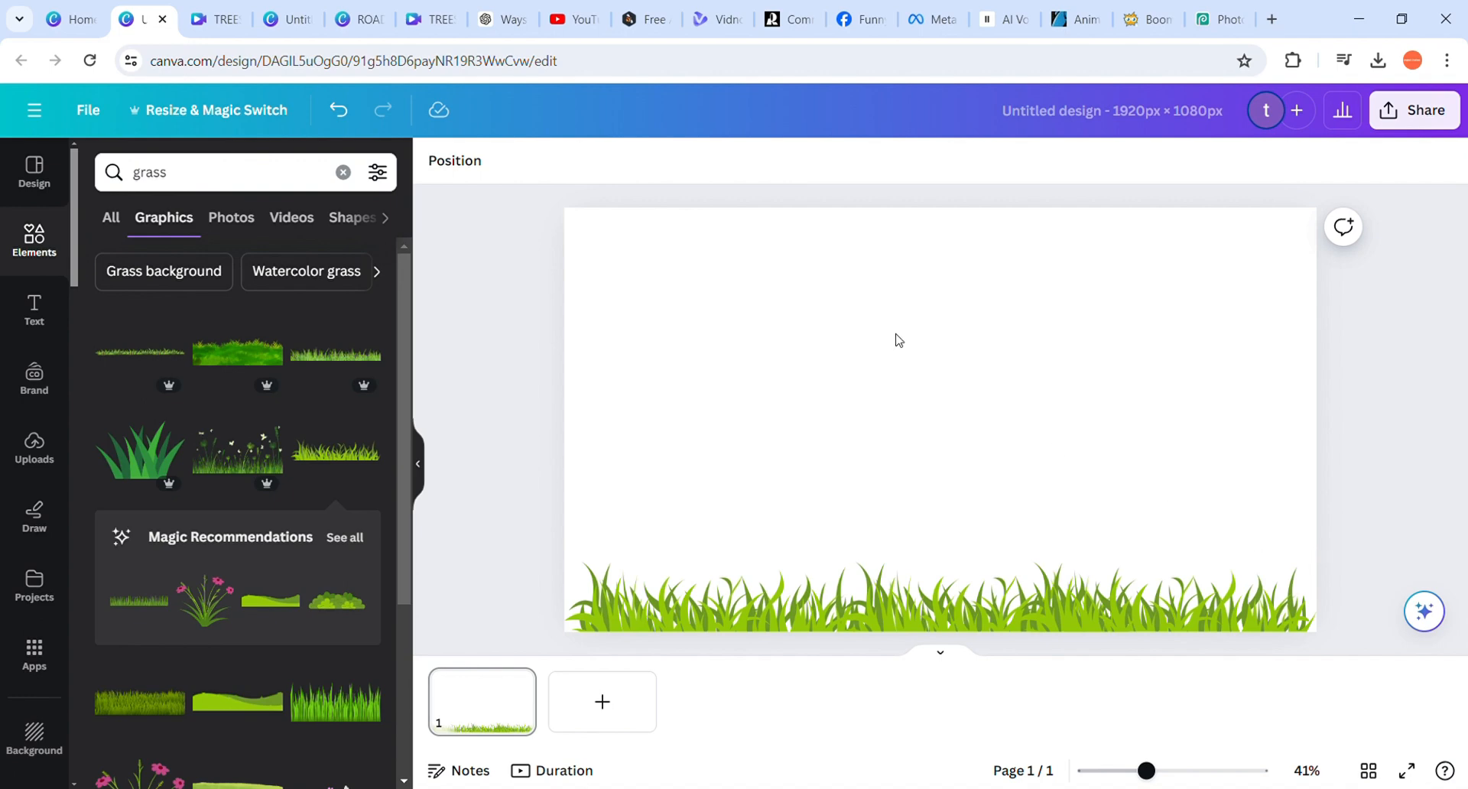
left_click(663, 601)
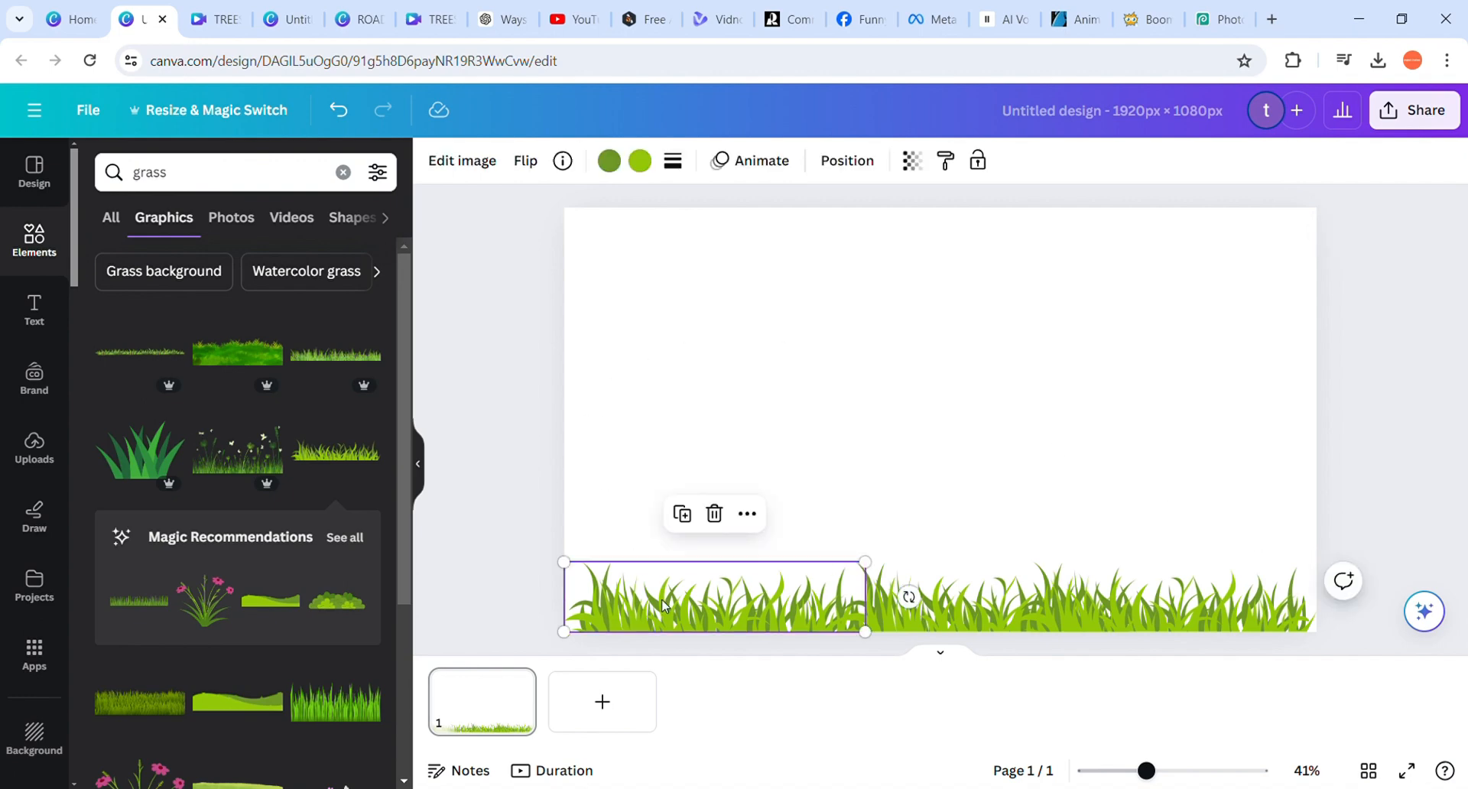
left_click(533, 381)
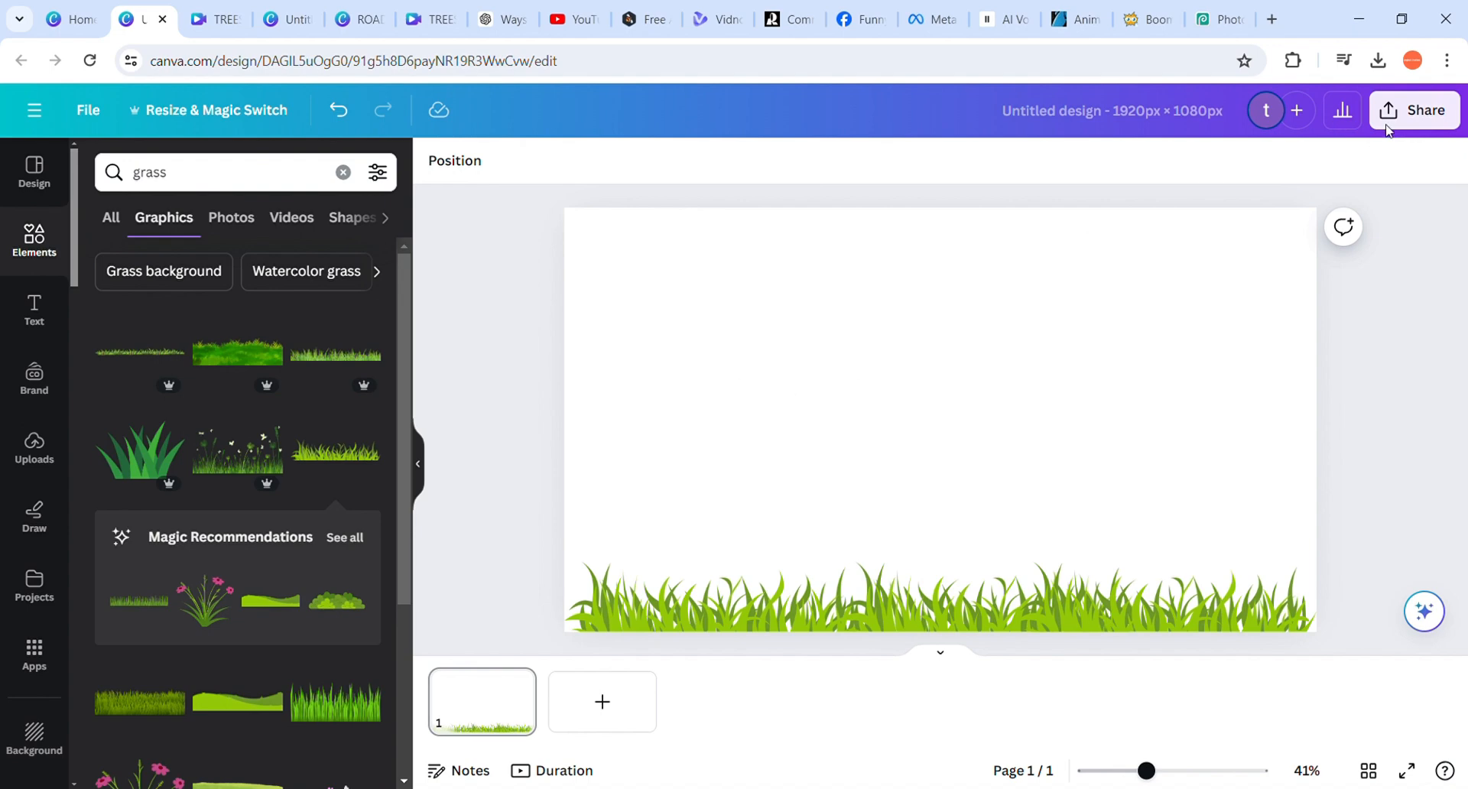
Download the grass design as a PNG at 1,920 × 1,080 px with a transparent background
left_click(1447, 120)
left_click(1447, 119)
left_click(1445, 119)
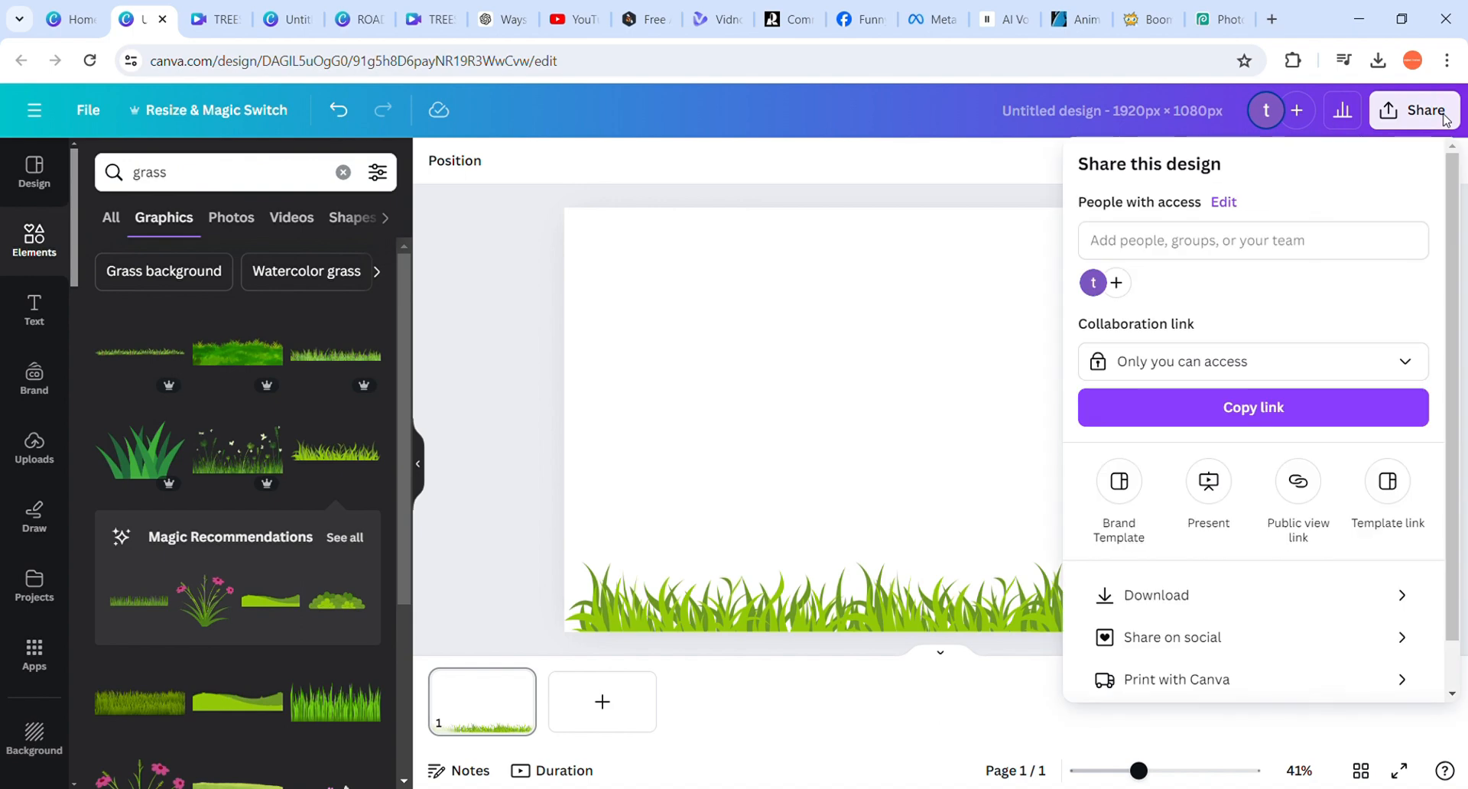
left_click(1241, 606)
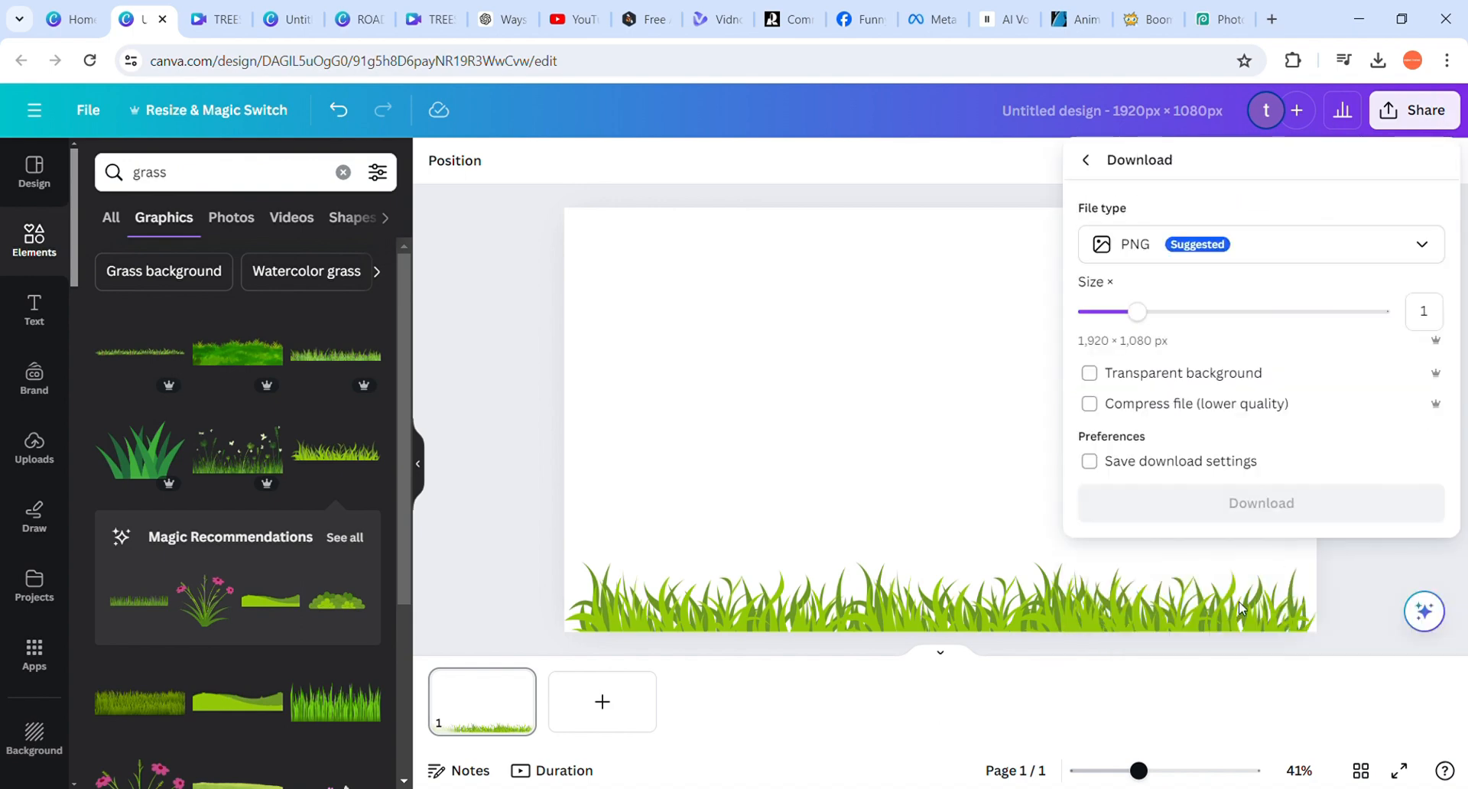
left_click(1099, 375)
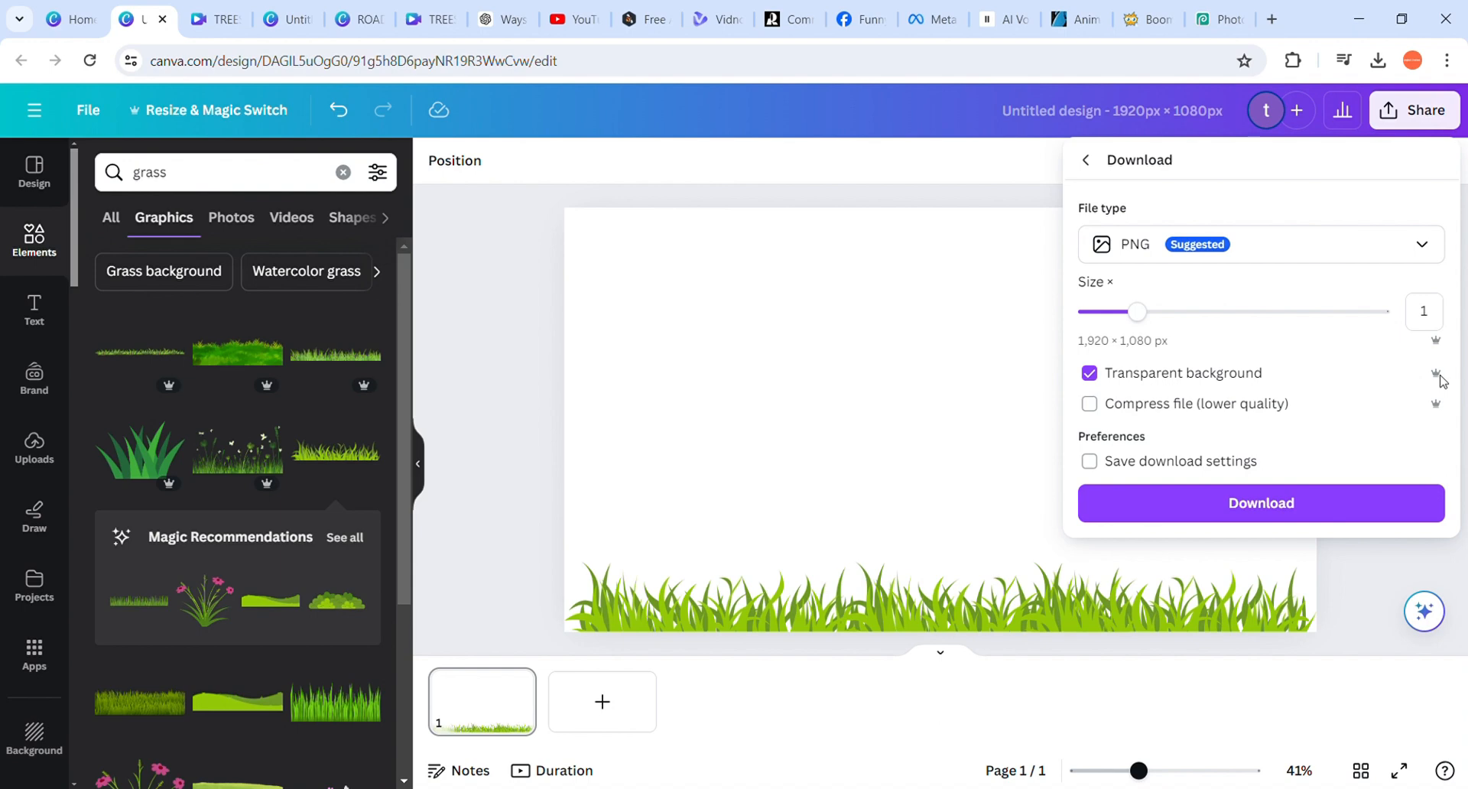
left_click(1274, 519)
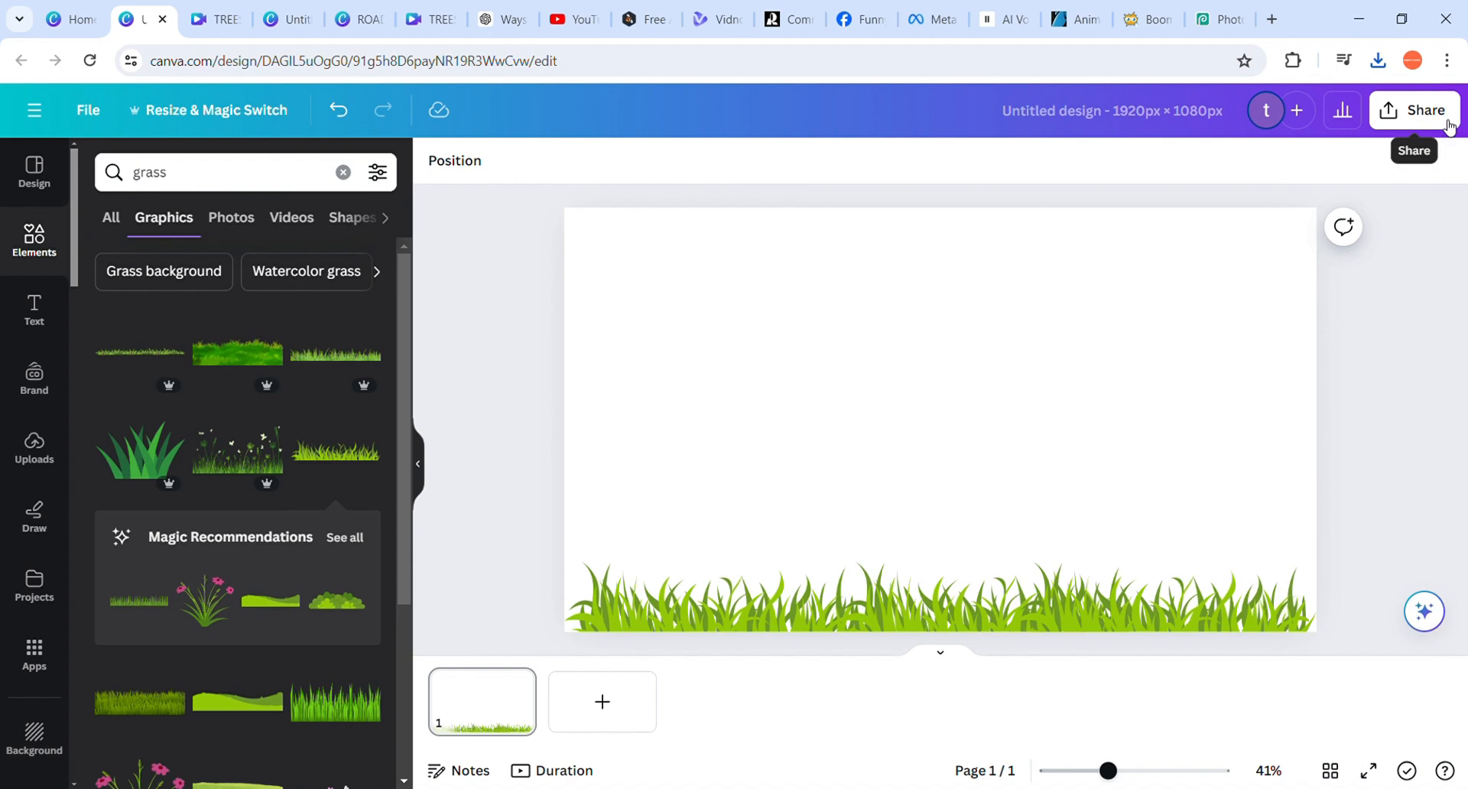
left_click(1447, 124)
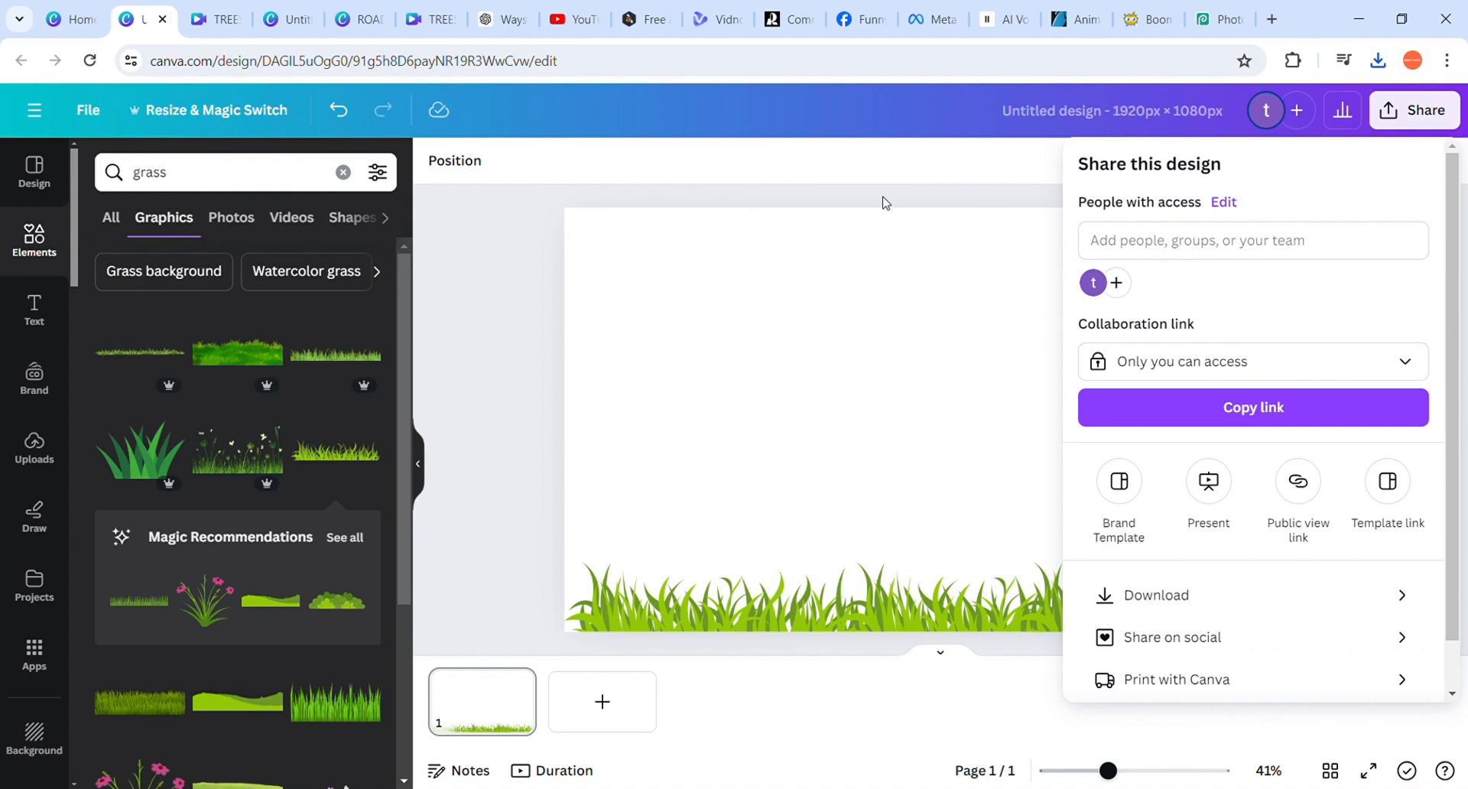
left_click(946, 191)
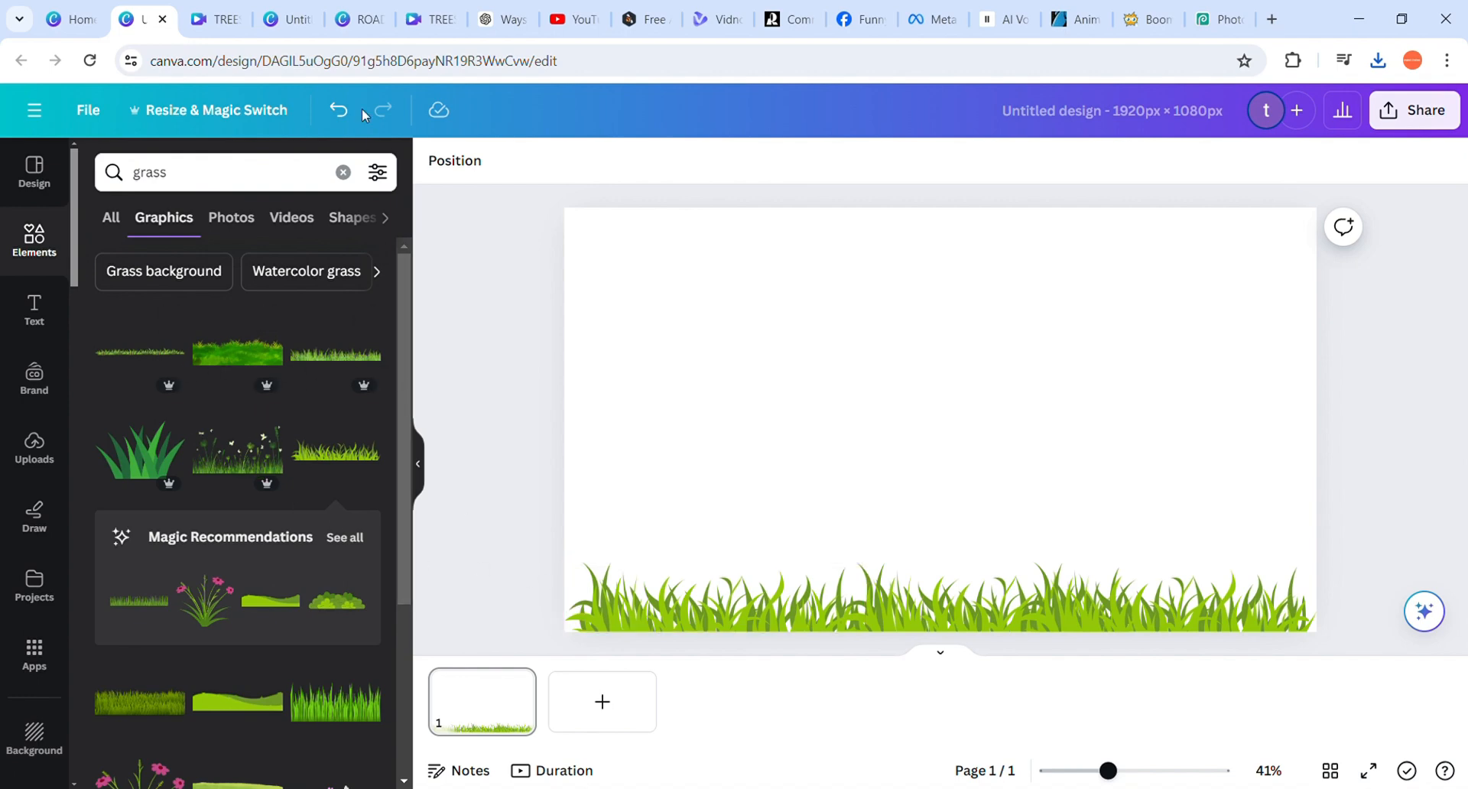
Undo all the grass placements until the page is empty
left_click(338, 111)
left_click(339, 111)
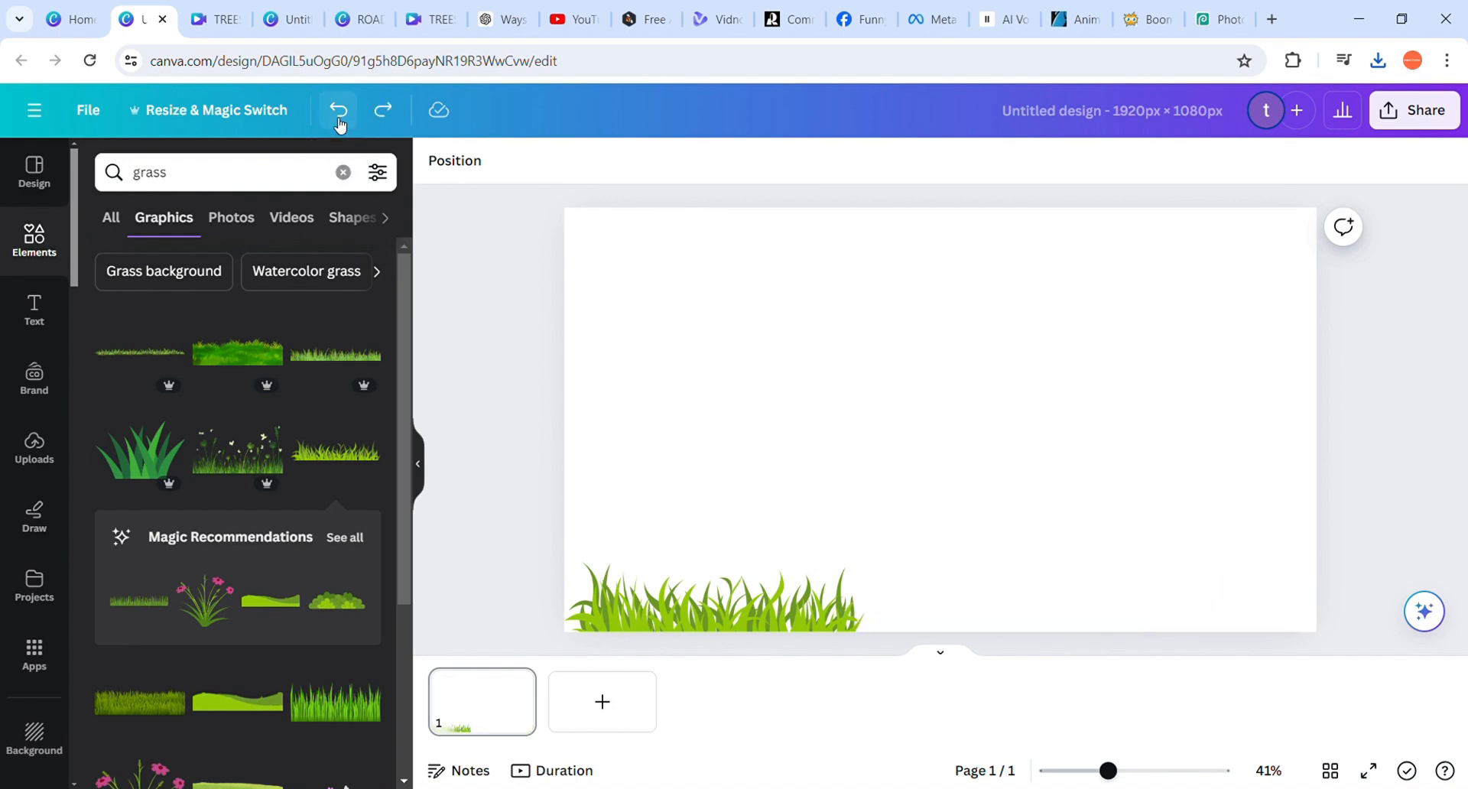
left_click(339, 111)
left_click(338, 111)
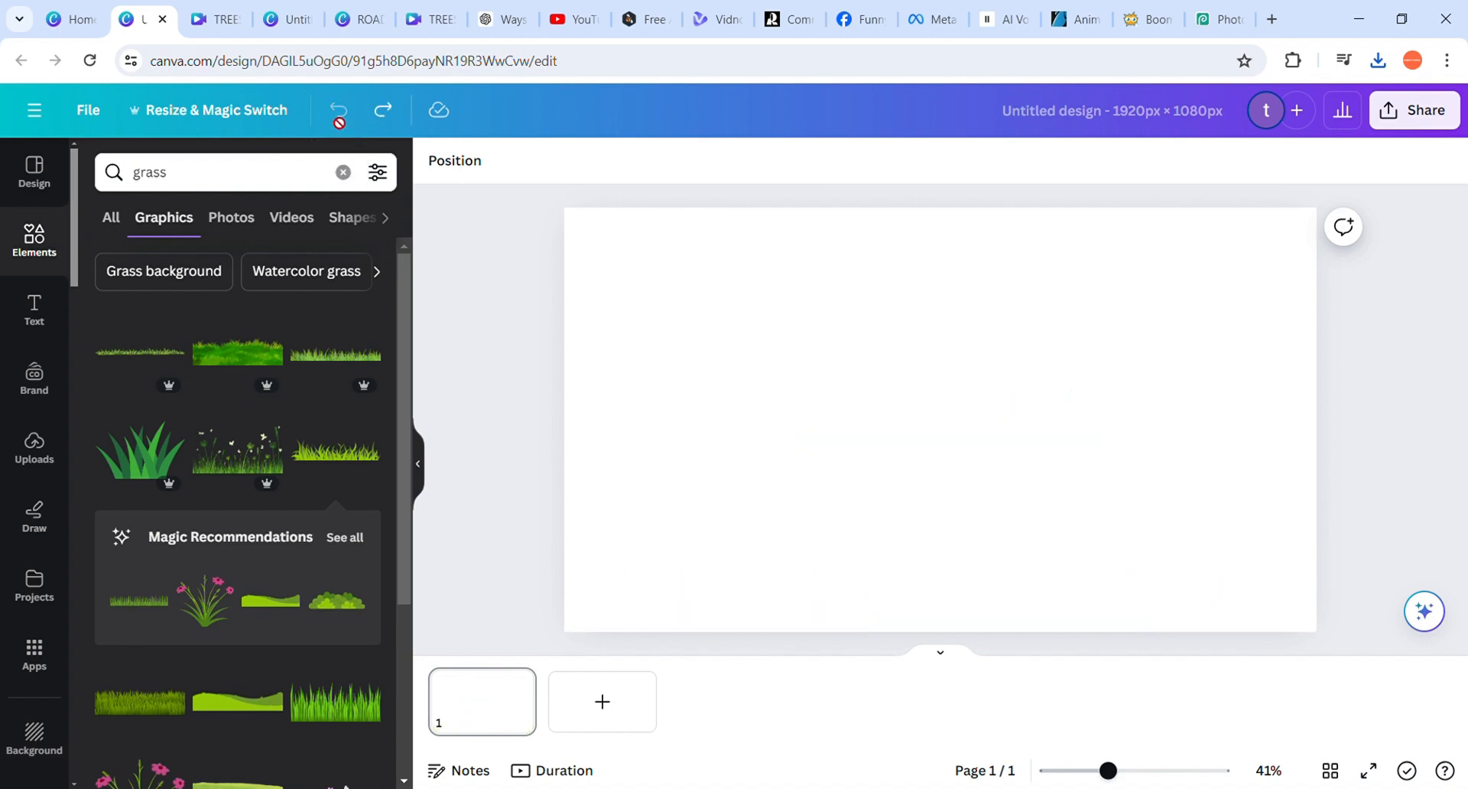
Add the uploaded green bushes image to the page and set it as the page background
left_click(55, 456)
scroll(325, 455, "down", 1)
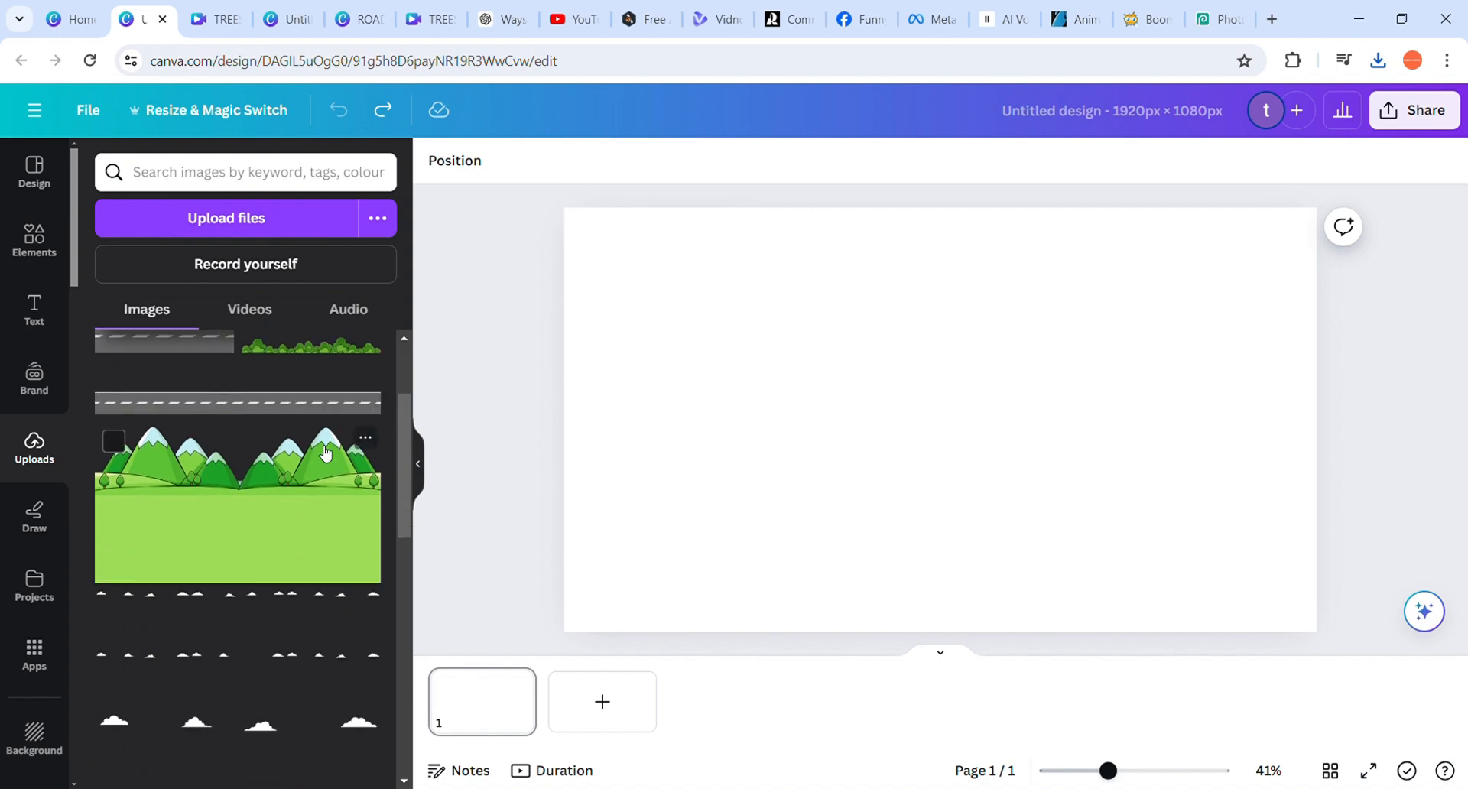
left_click(316, 428)
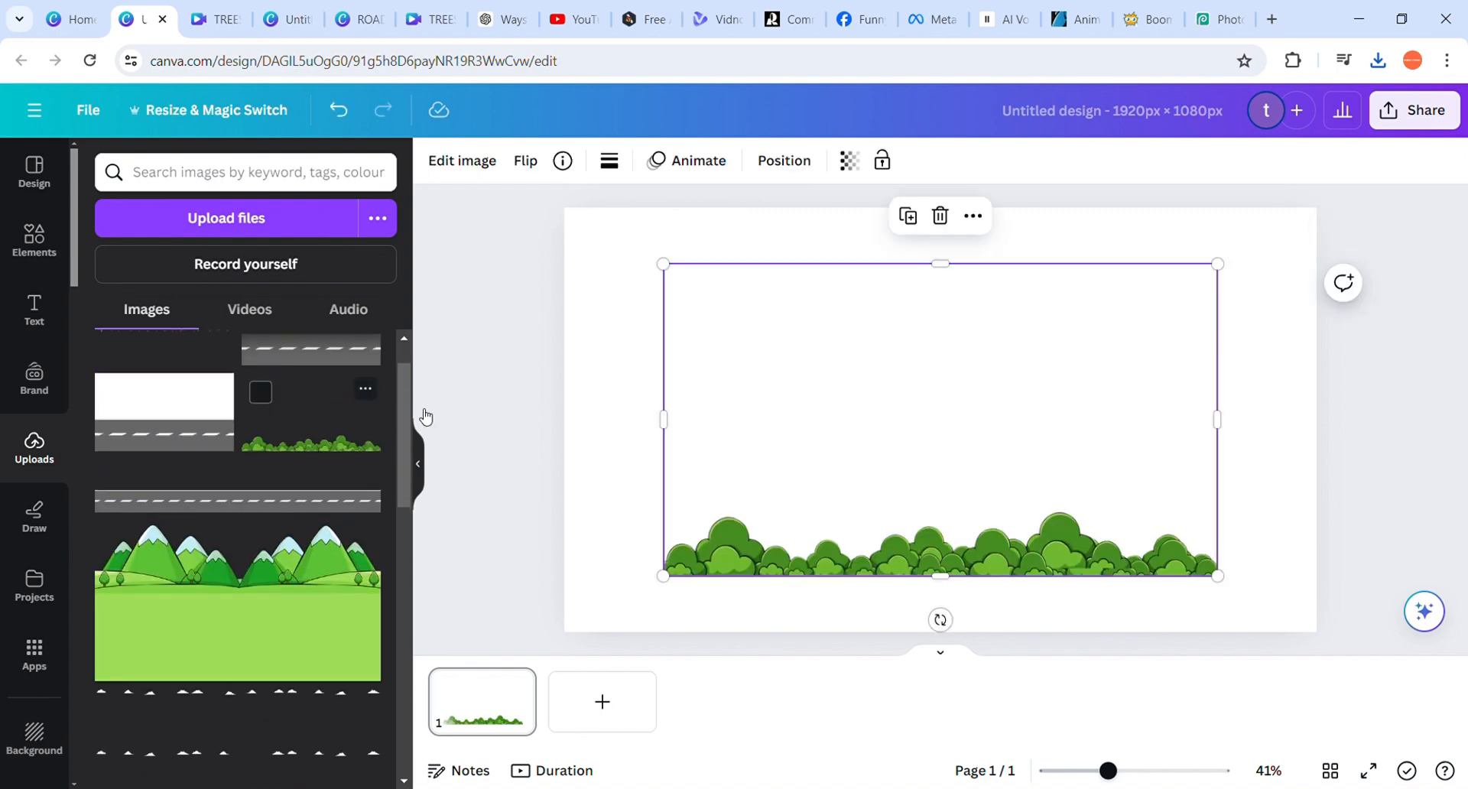
right_click(897, 420)
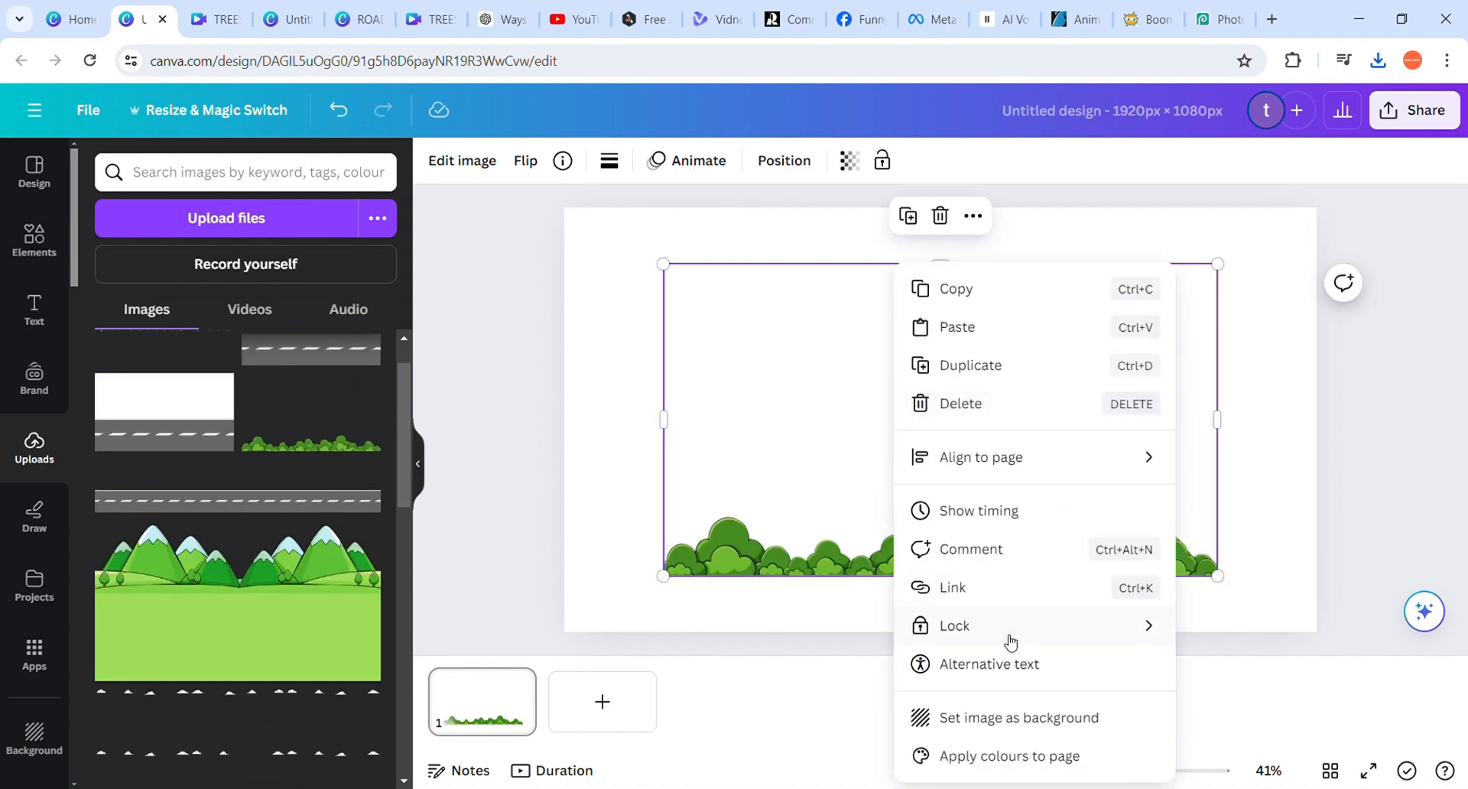
left_click(1032, 719)
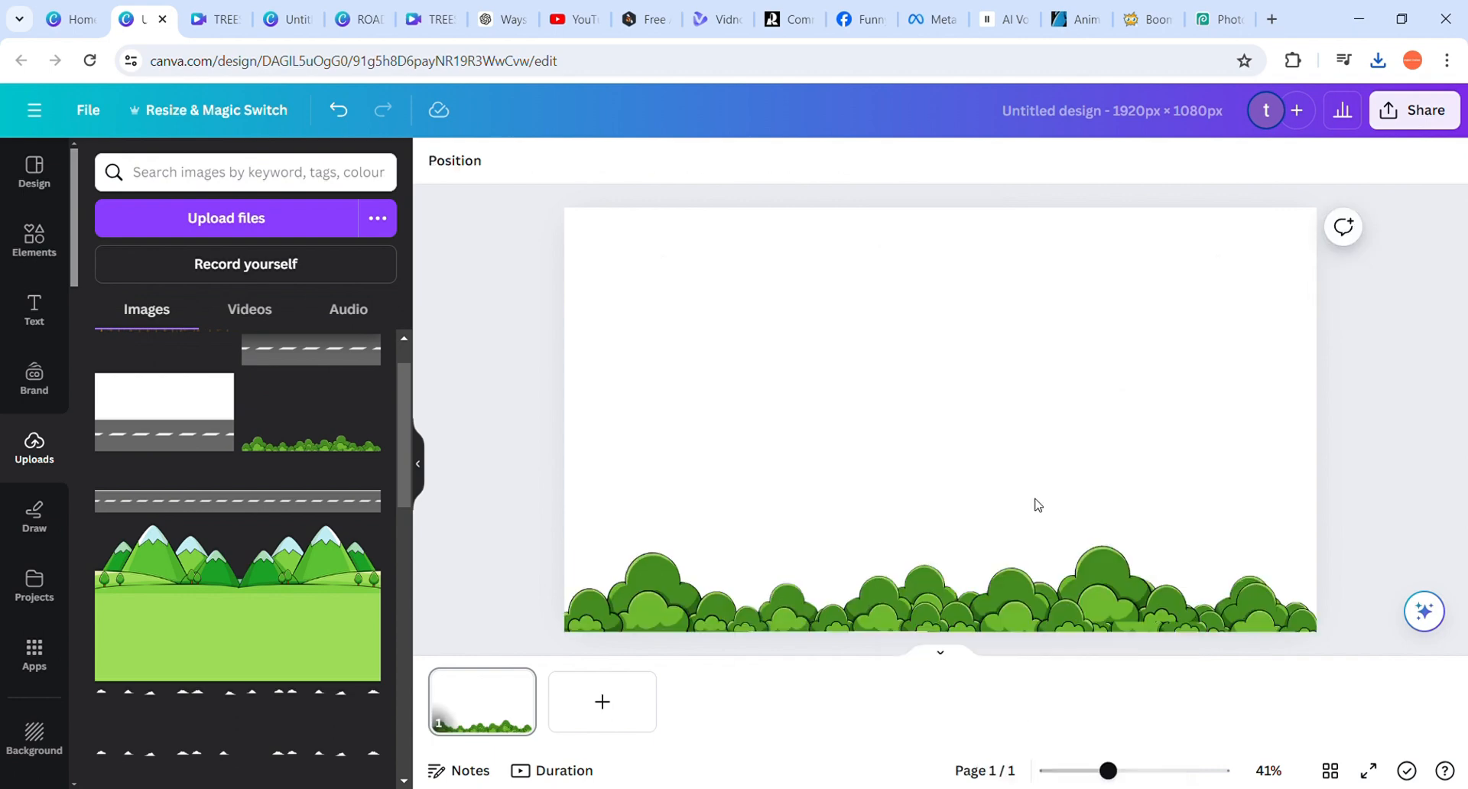
left_click(803, 388)
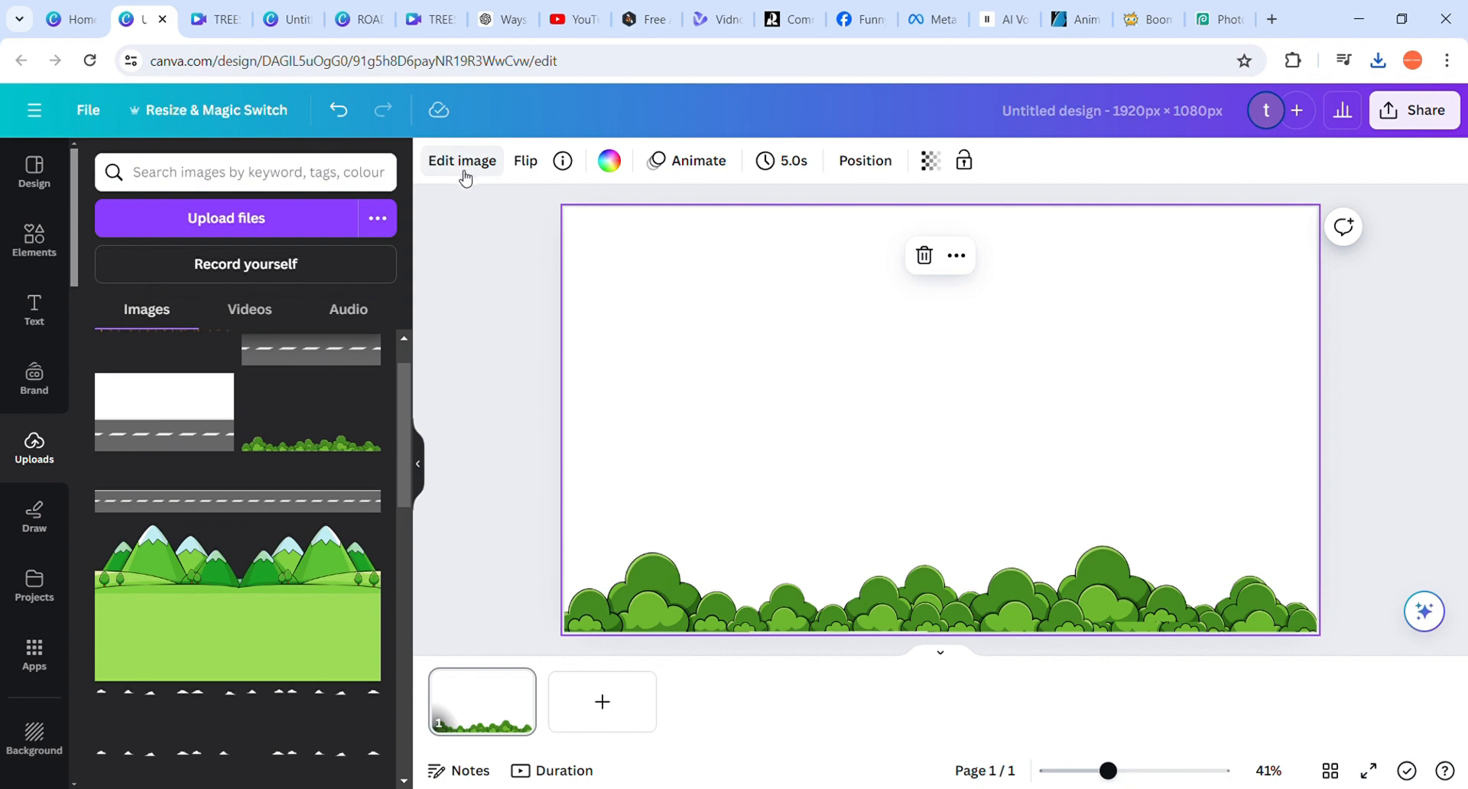
left_click(517, 353)
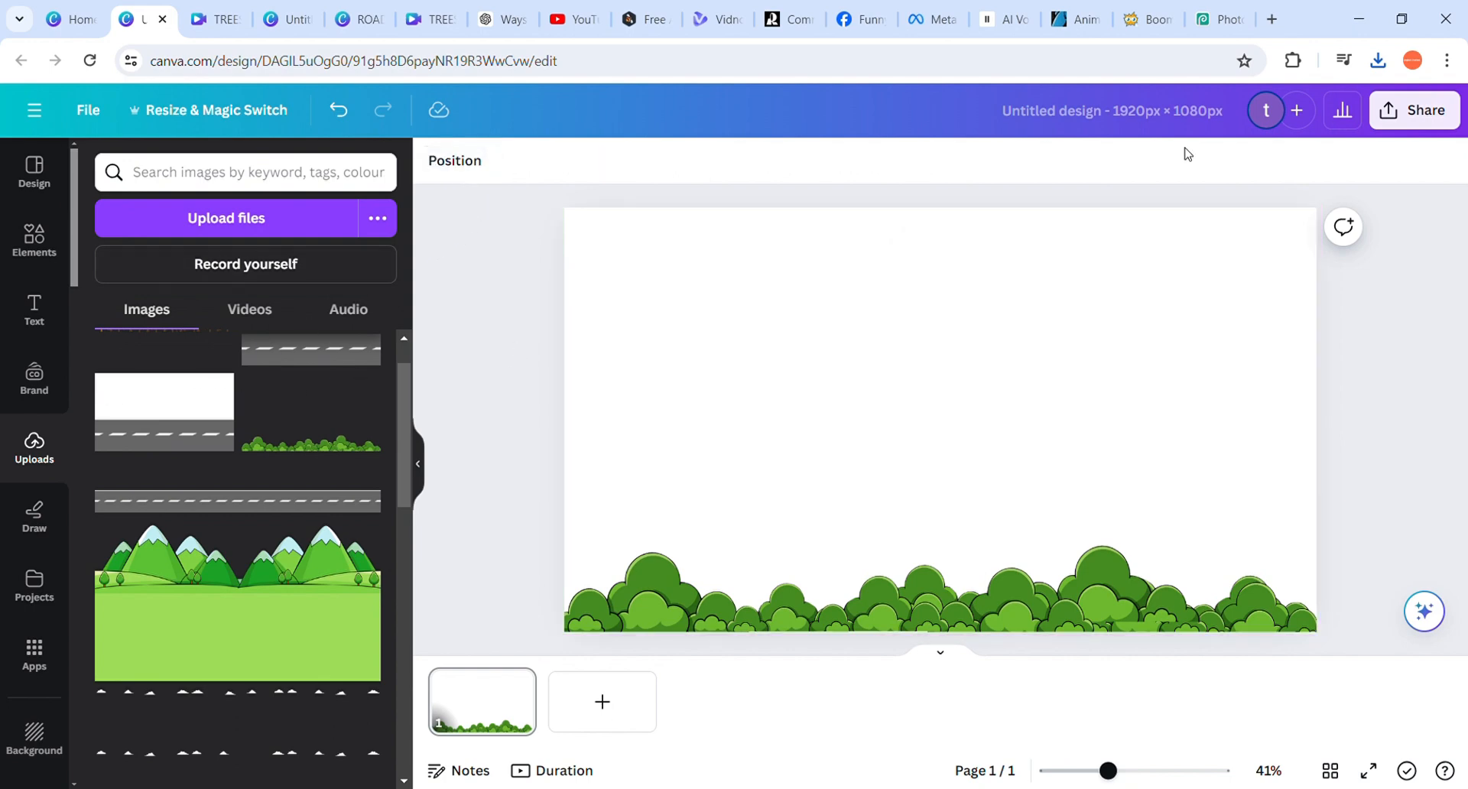
Download the green bushes design as a PNG at 1,920 × 1,080 px
left_click(1455, 122)
left_click(1260, 582)
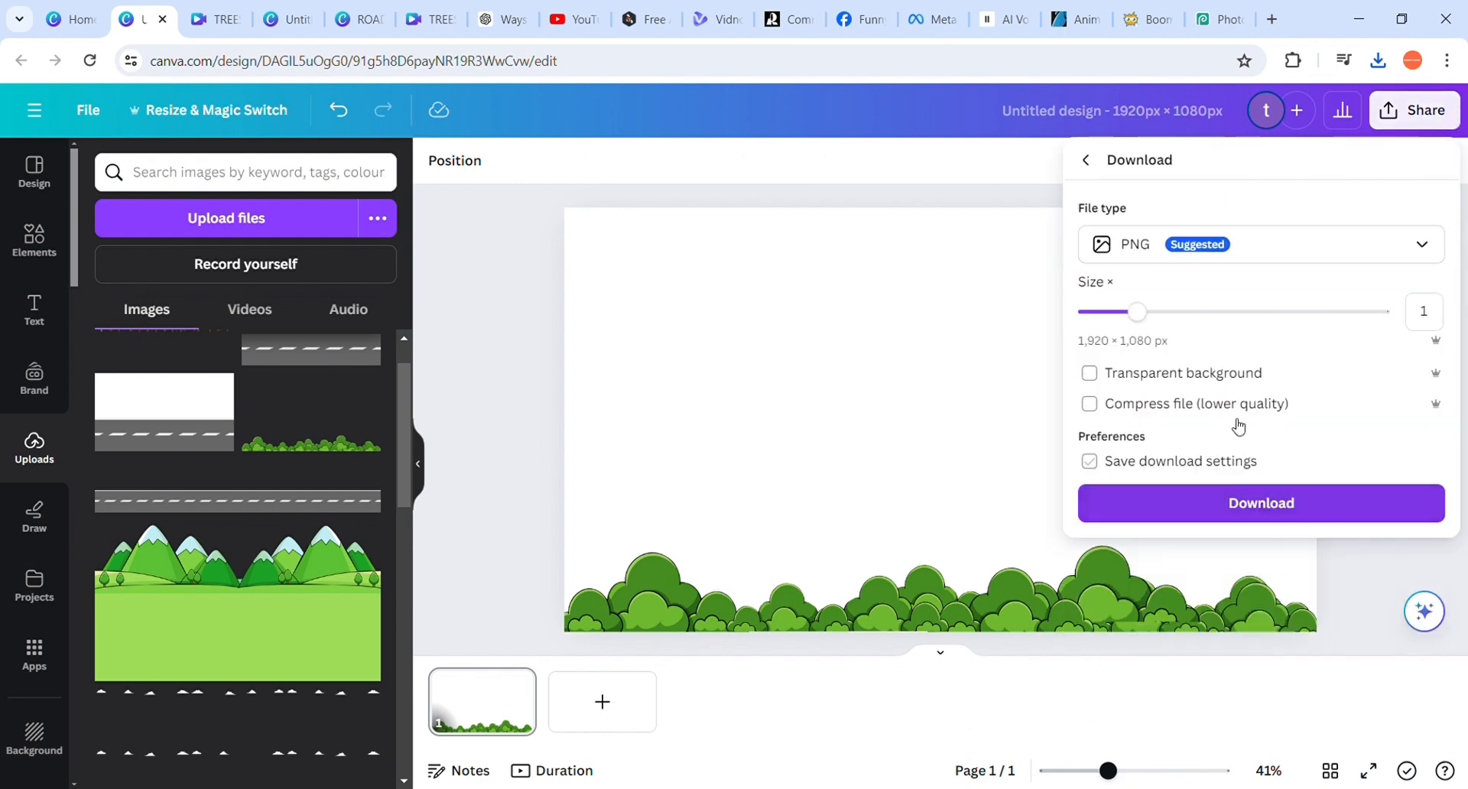
left_click(1277, 511)
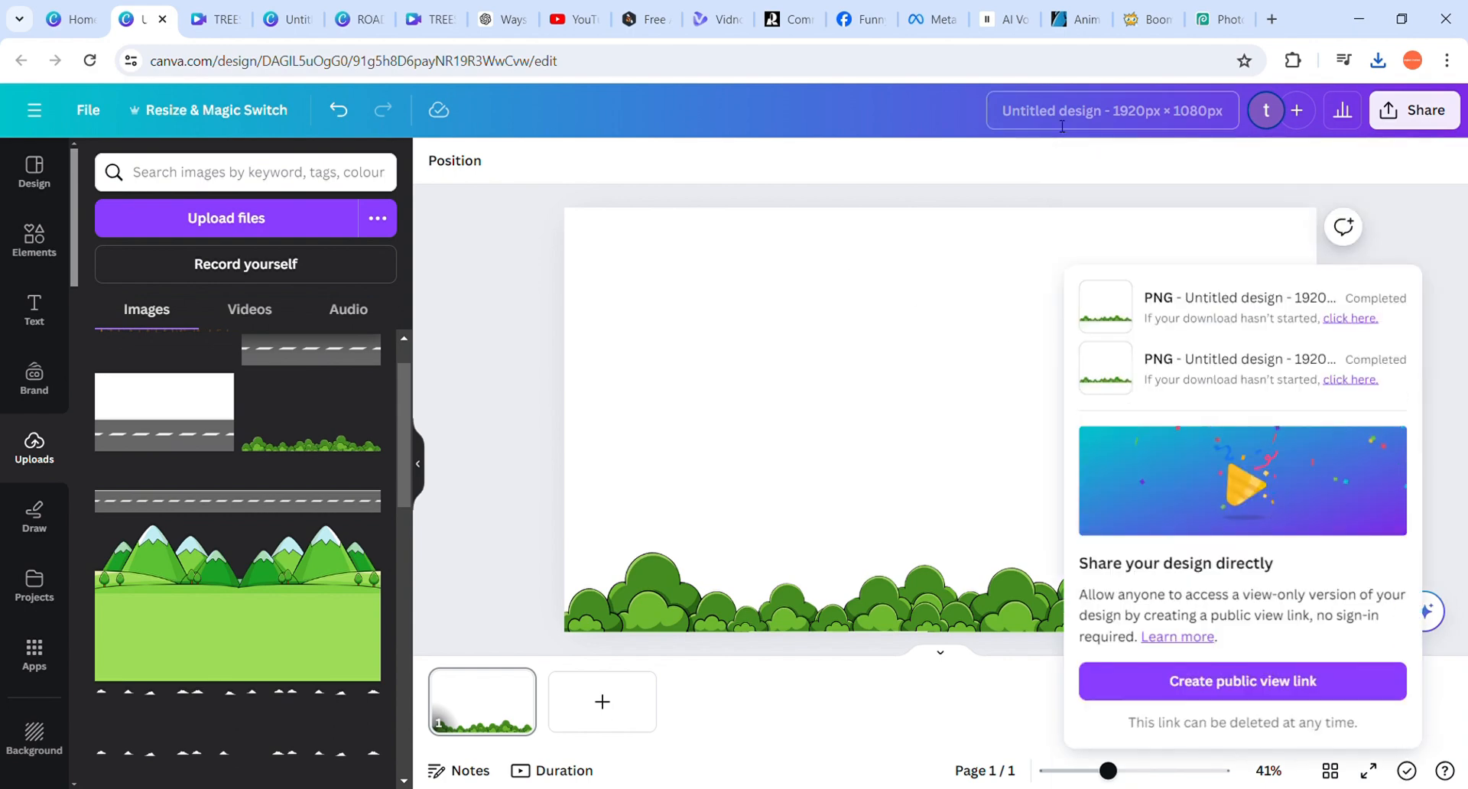
Switch to Photopea and open the ROAD 1920 TEMP (1) image and the white-background ROAD 1920 TEMP image
left_click(1220, 19)
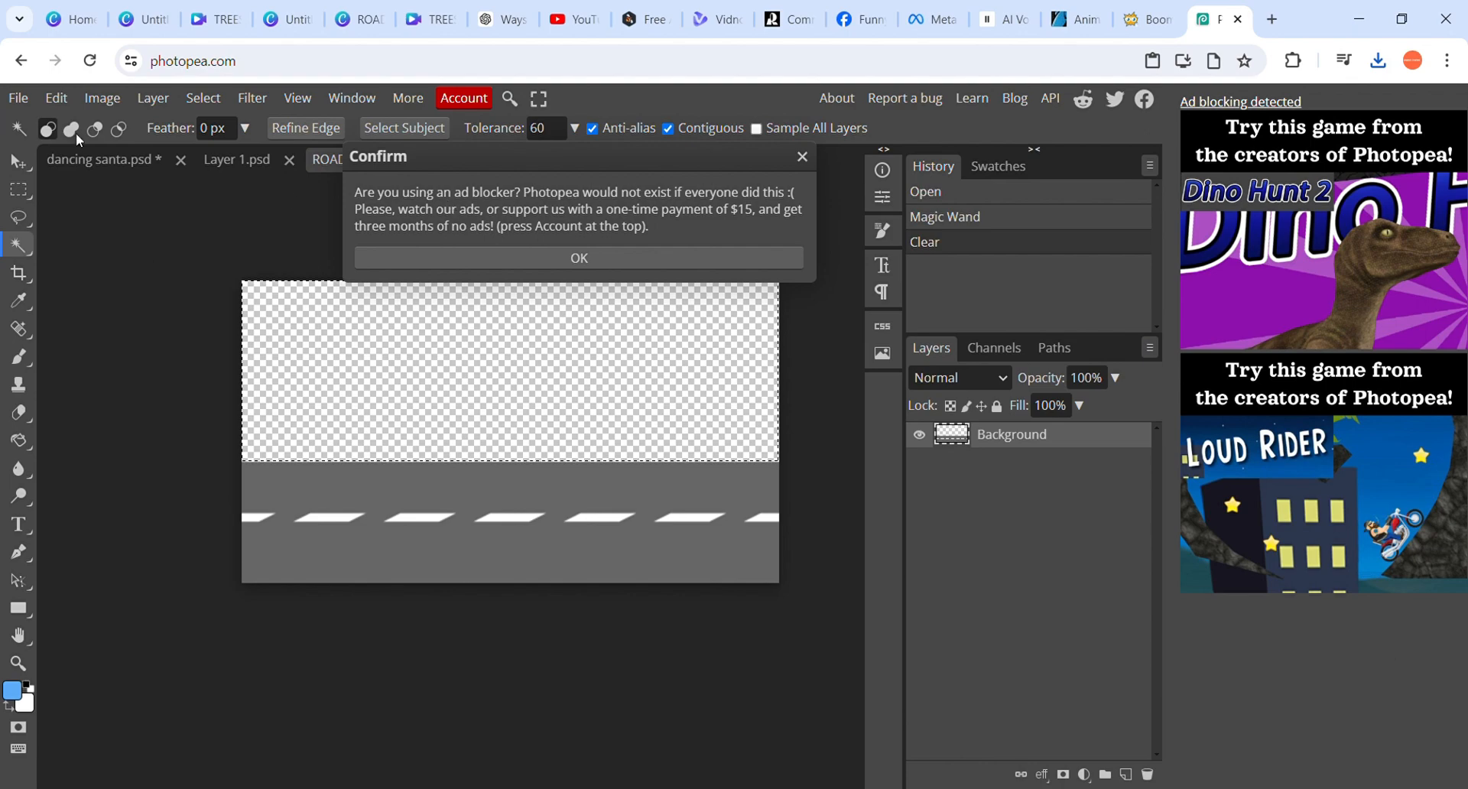
left_click(803, 157)
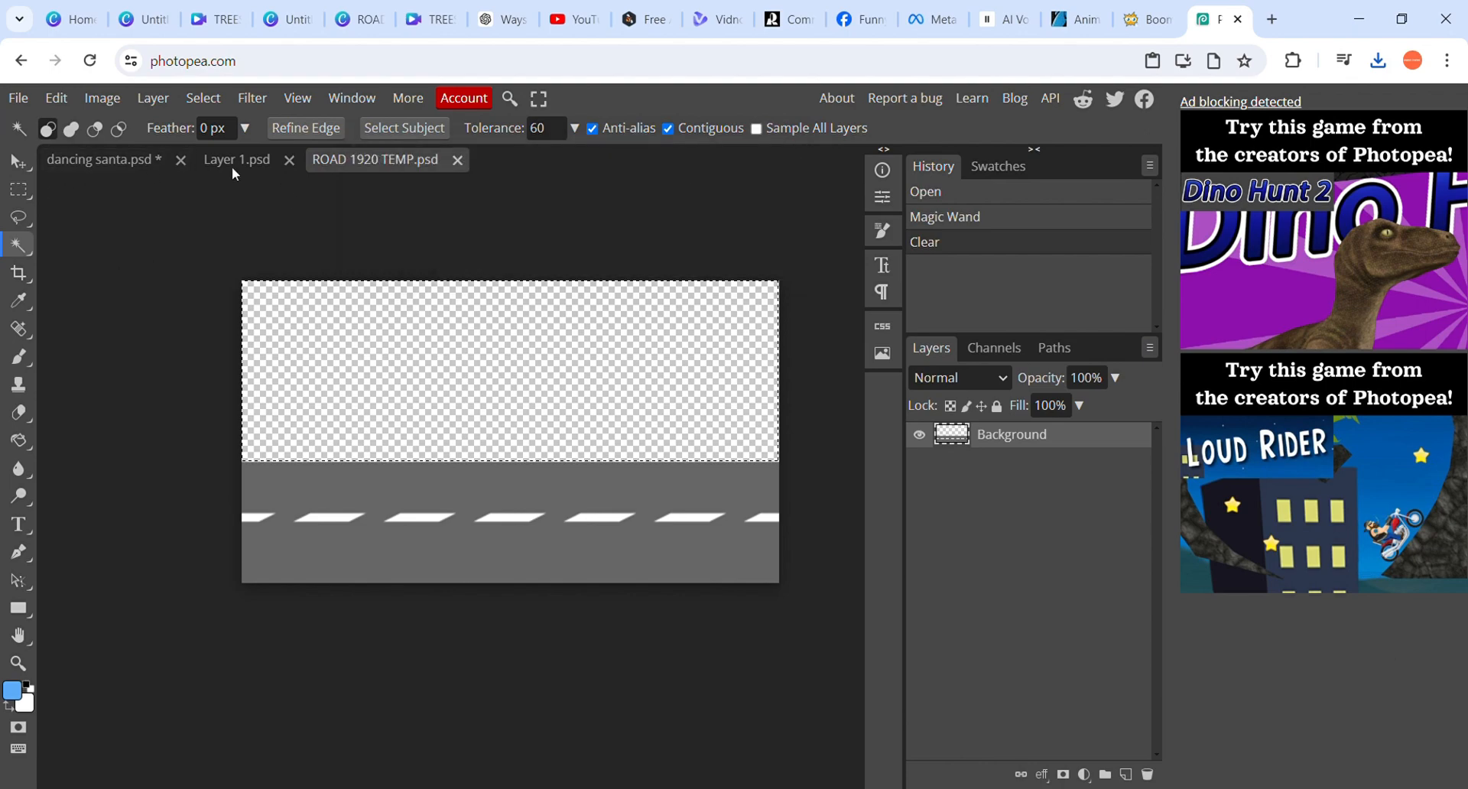
left_click(19, 98)
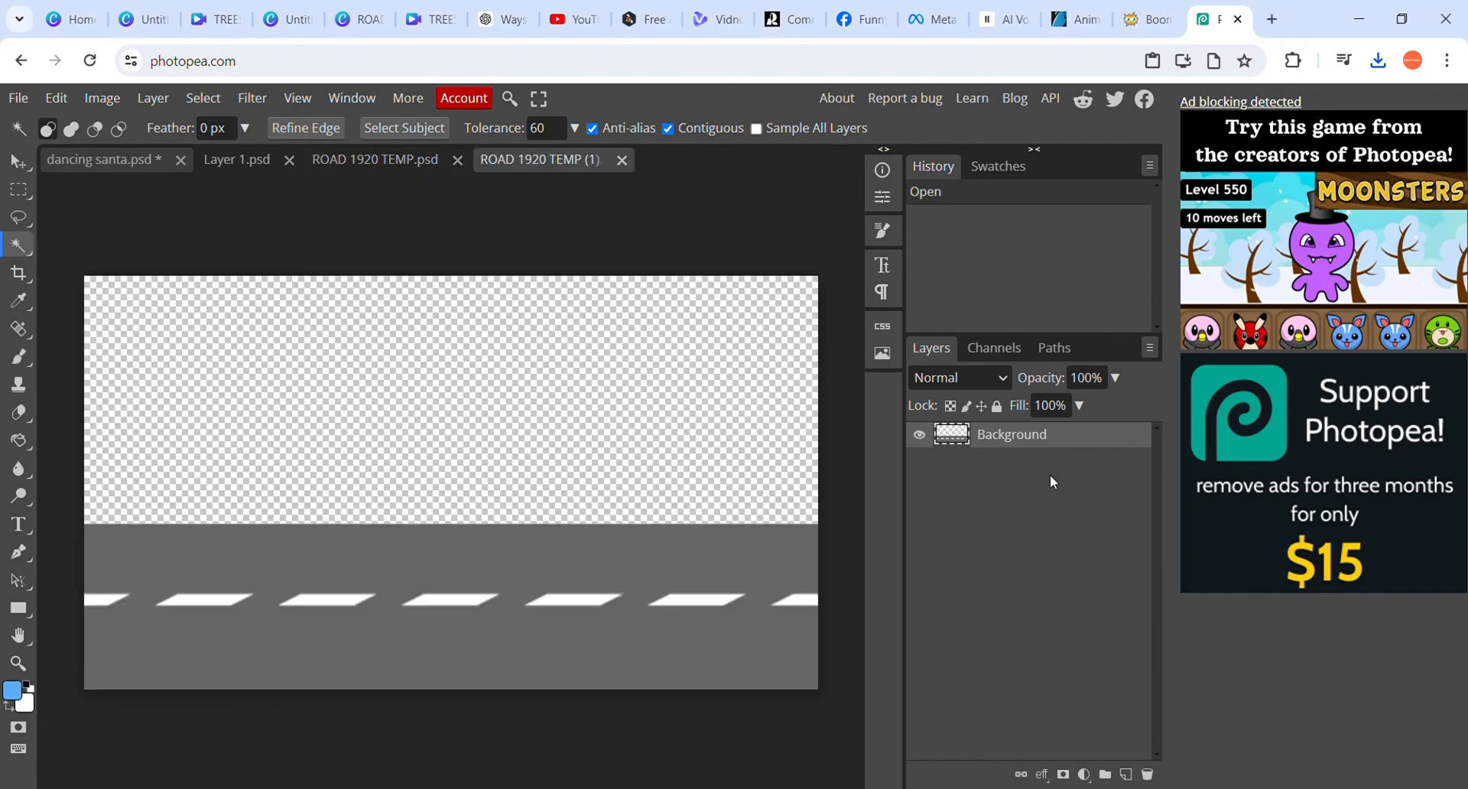
left_click(18, 97)
left_click(240, 242)
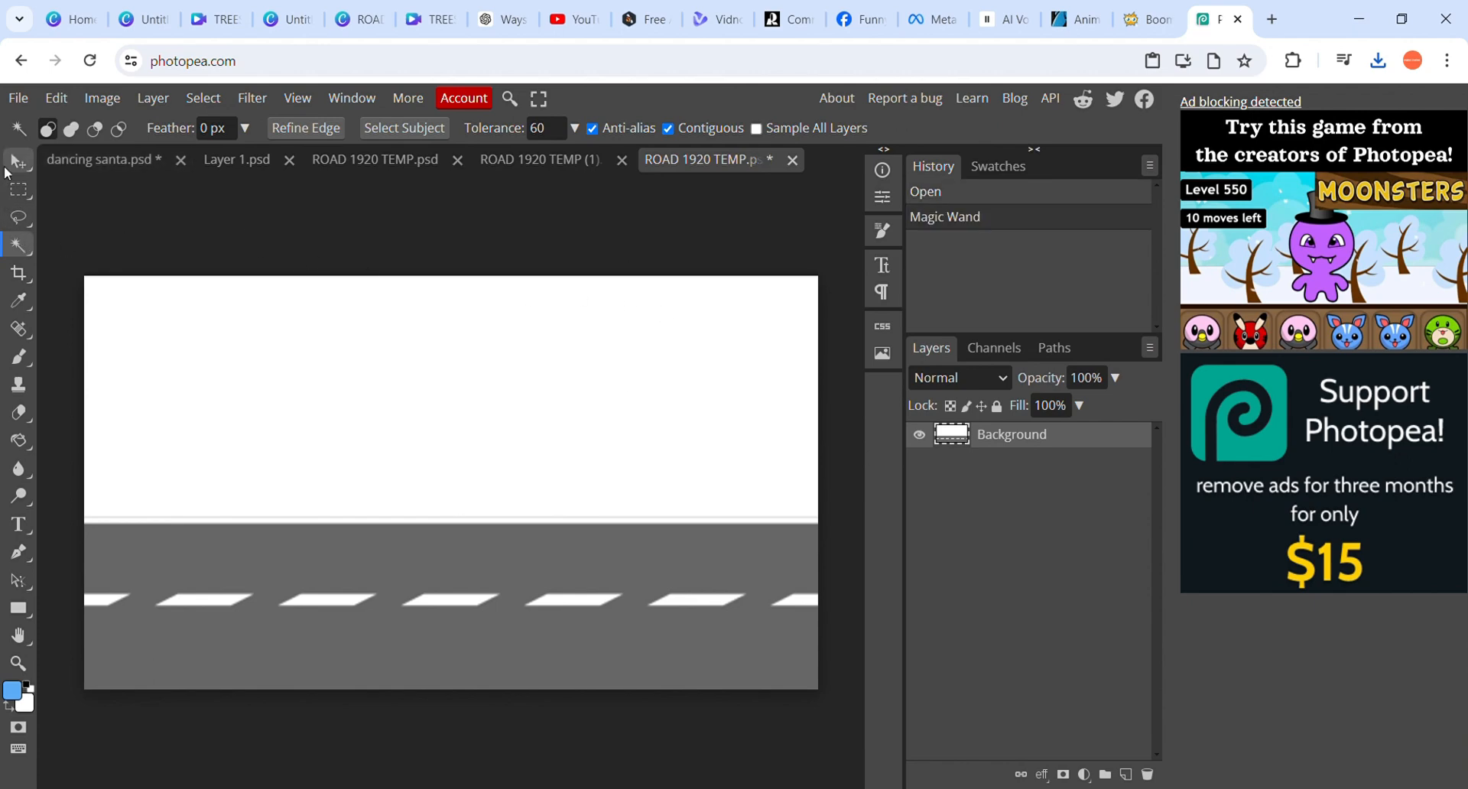
Select the white area above the road with the Magic Wand at tolerance 60, delete it and deselect
left_click(7, 173)
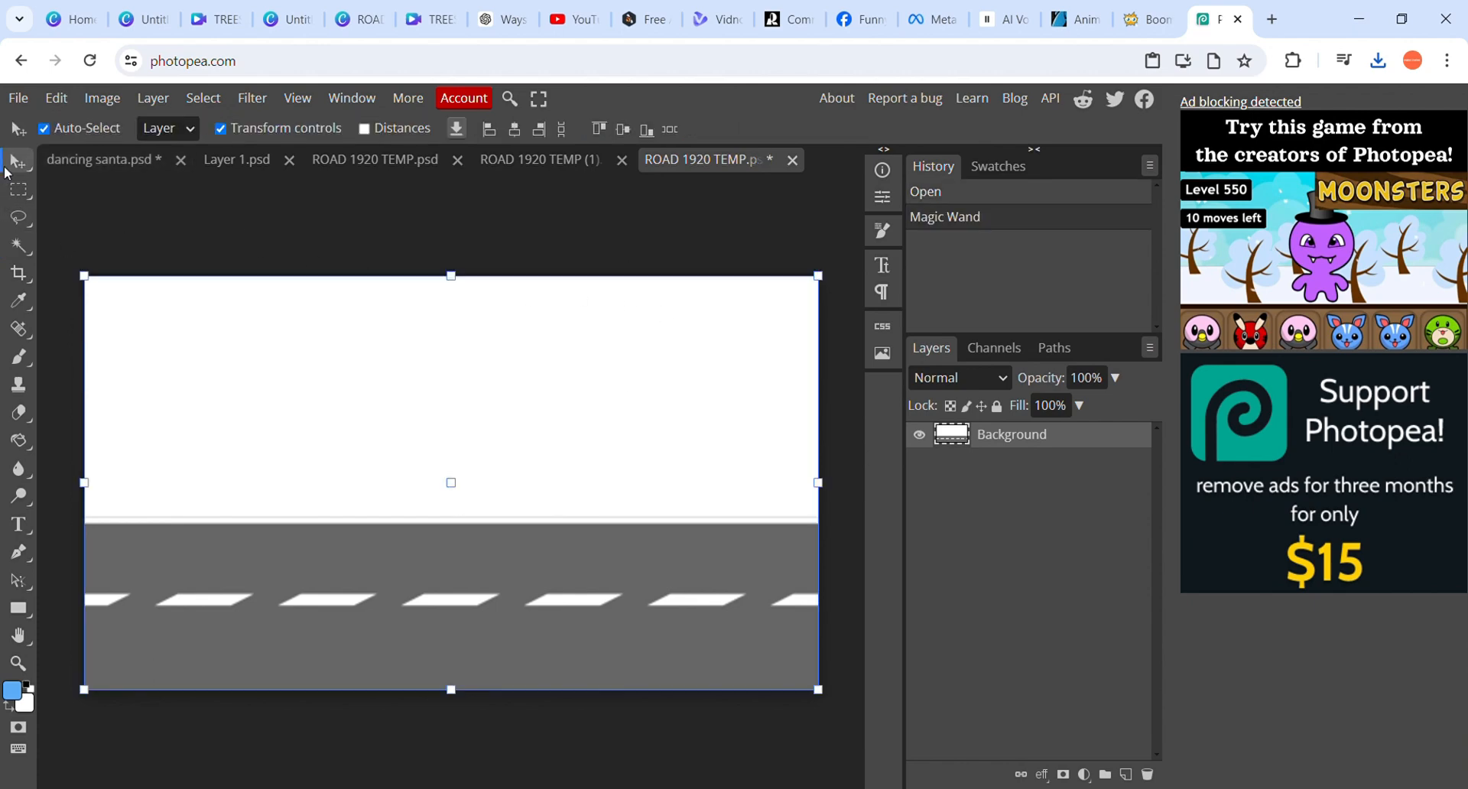
left_click(19, 245)
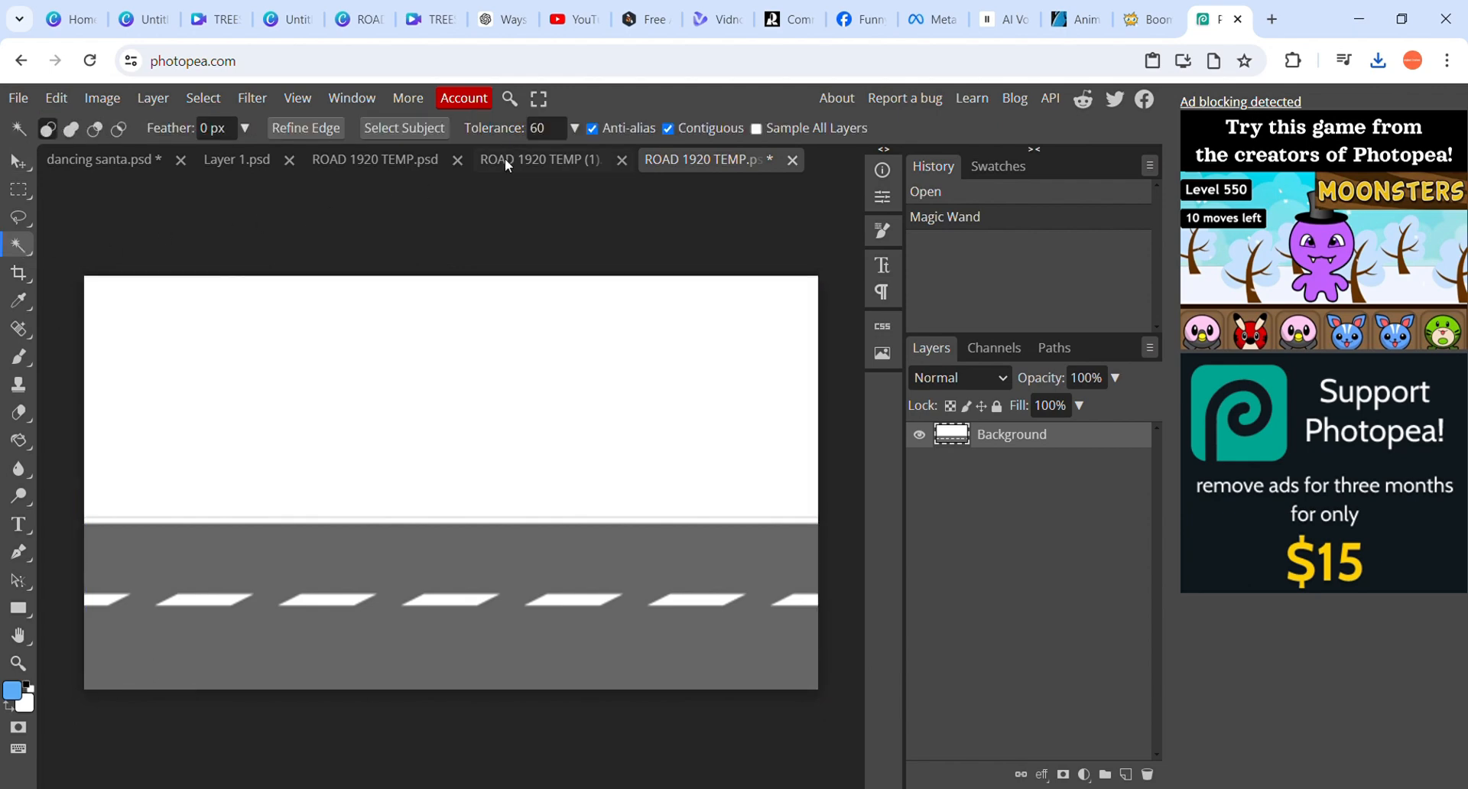
left_click(564, 131)
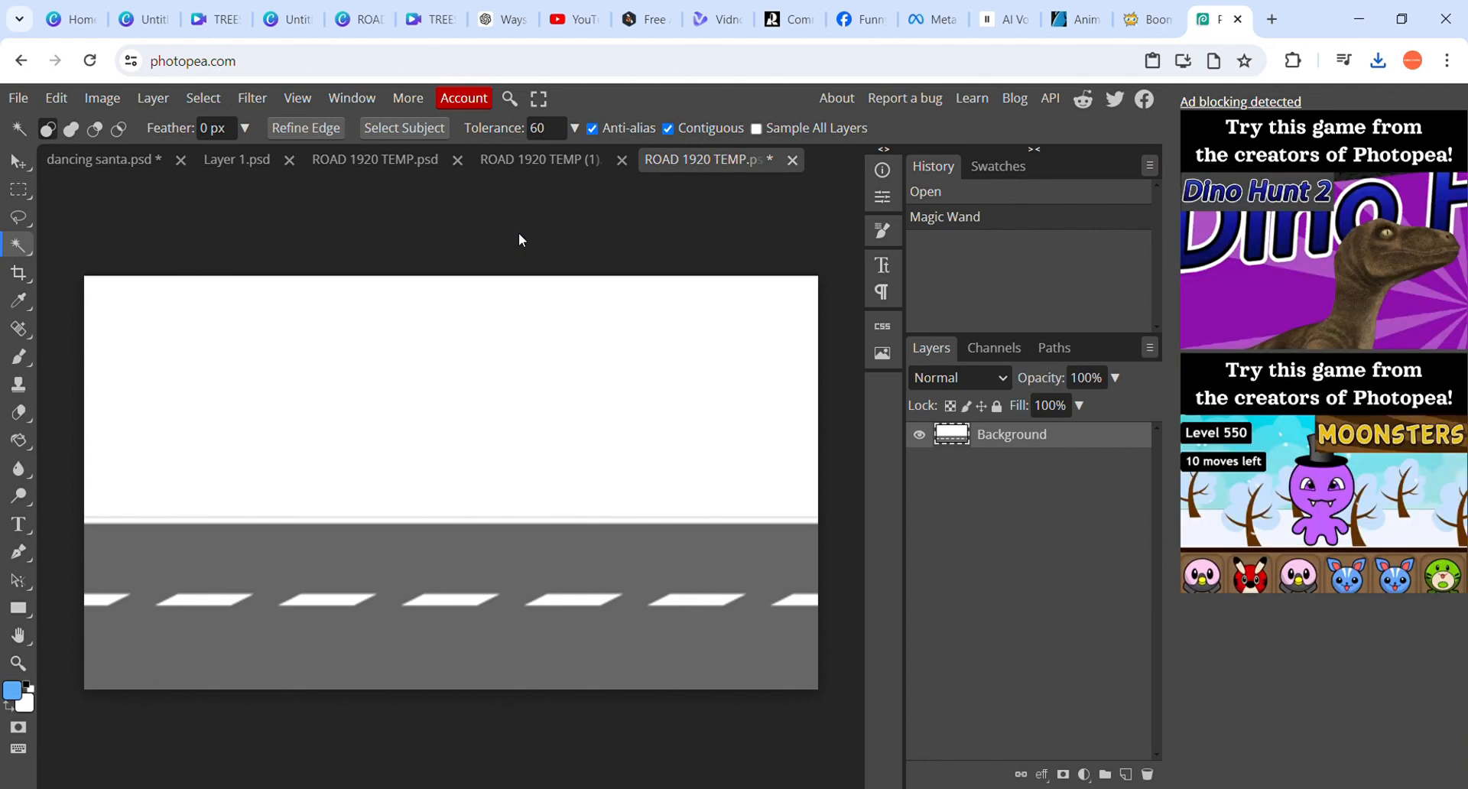
left_click(431, 363)
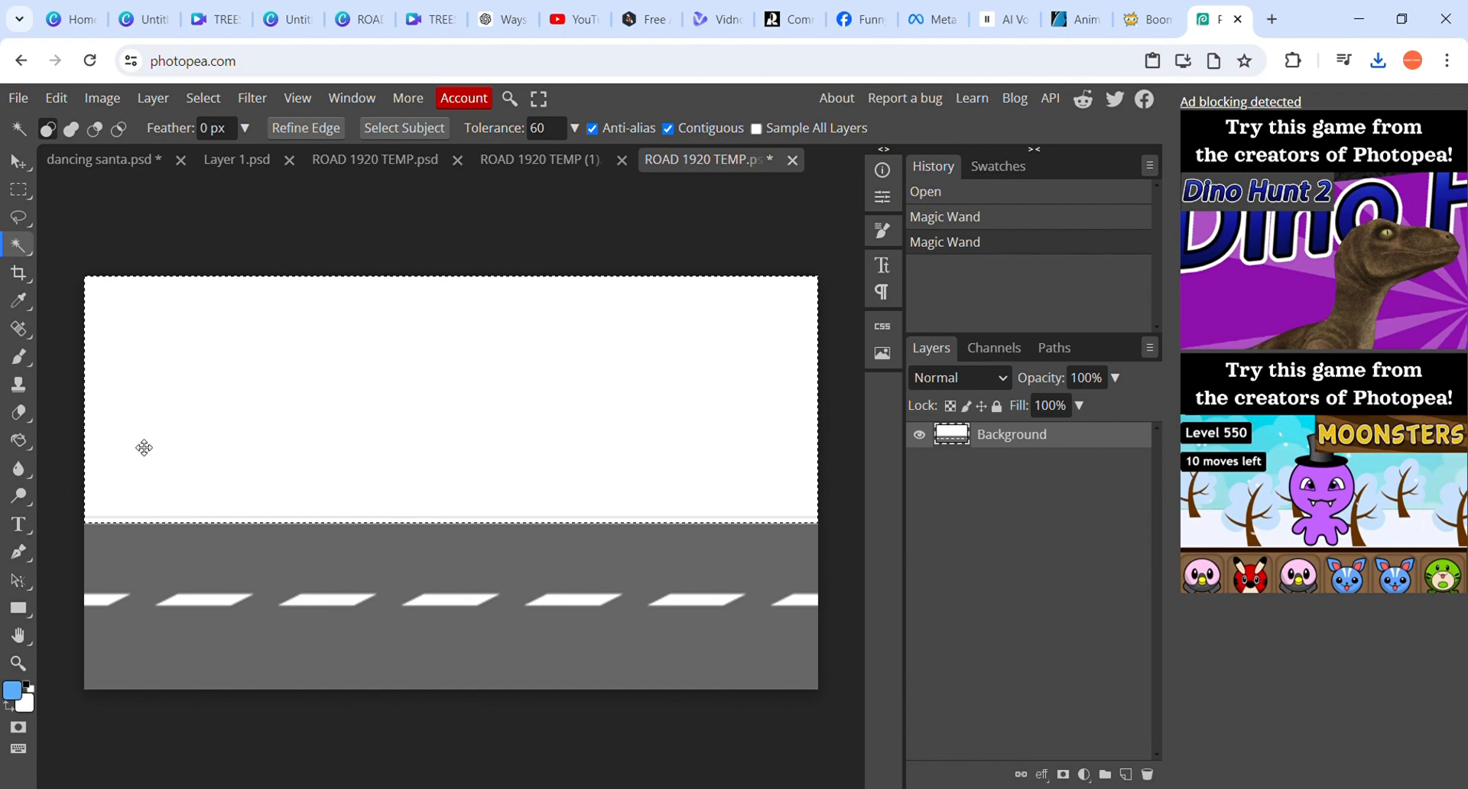
scroll(144, 448, "up", 5)
scroll(144, 448, "up", 4)
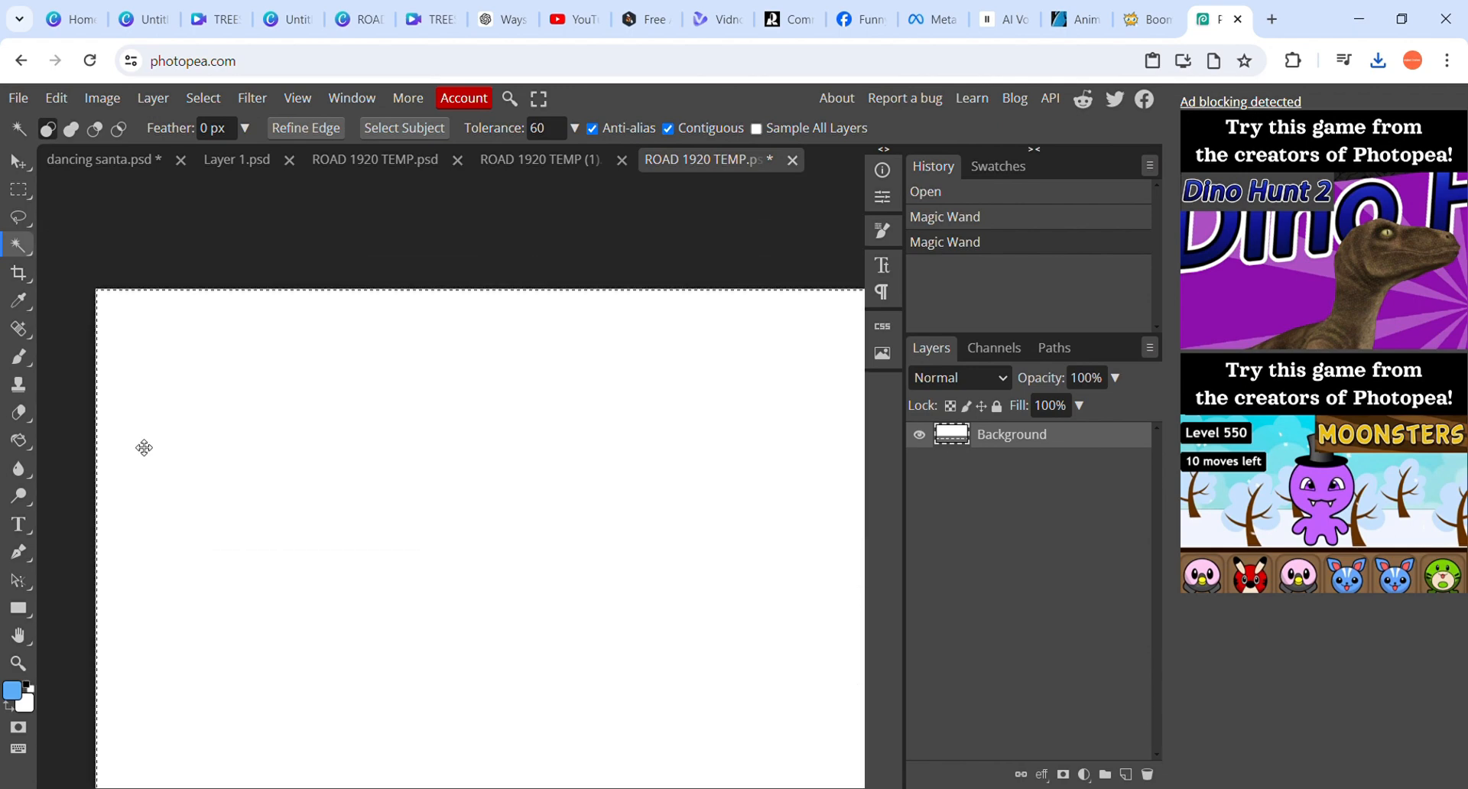
scroll(144, 448, "up", 1)
scroll(144, 448, "left", 1)
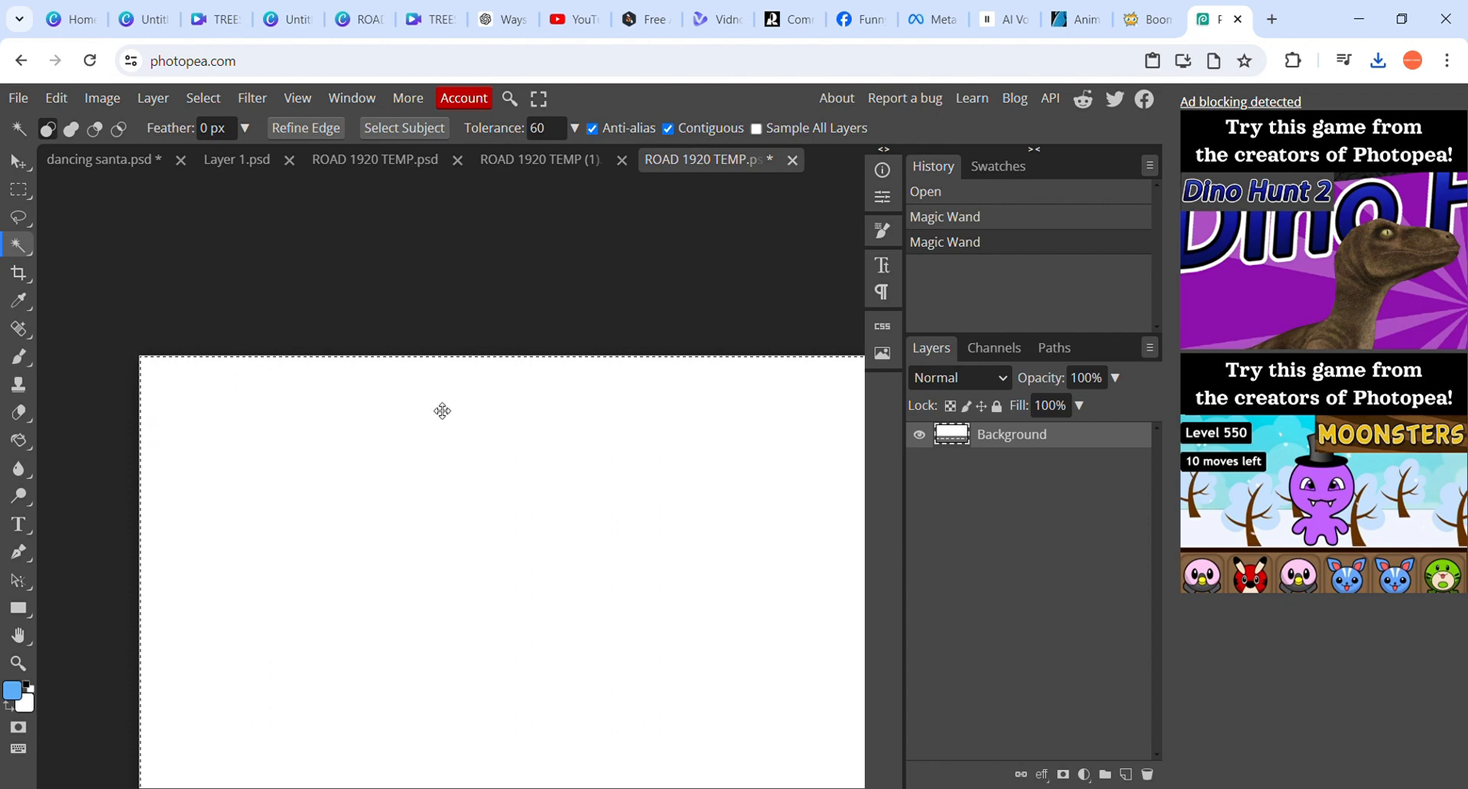
scroll(442, 411, "down", 3)
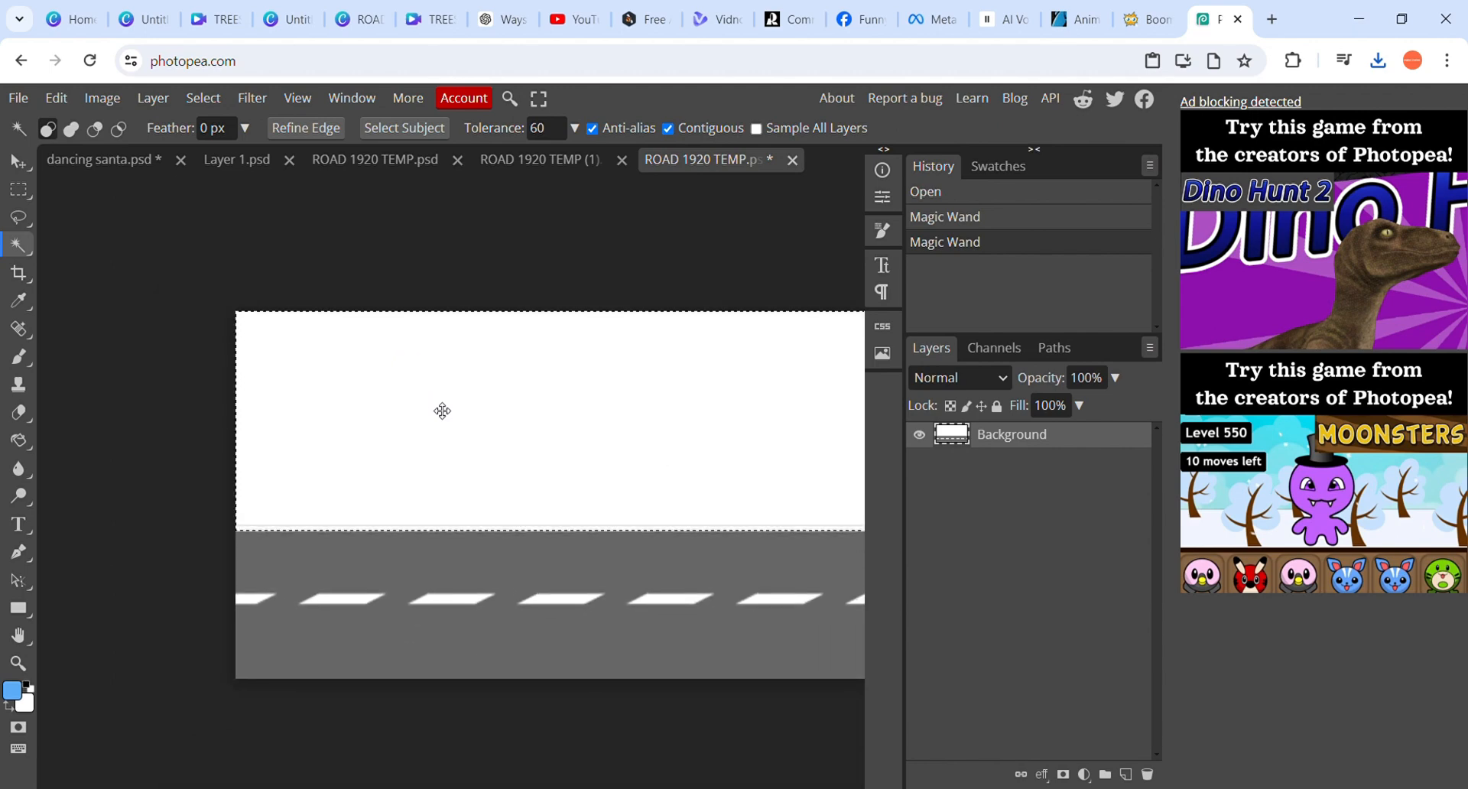
scroll(289, 422, "right", 1)
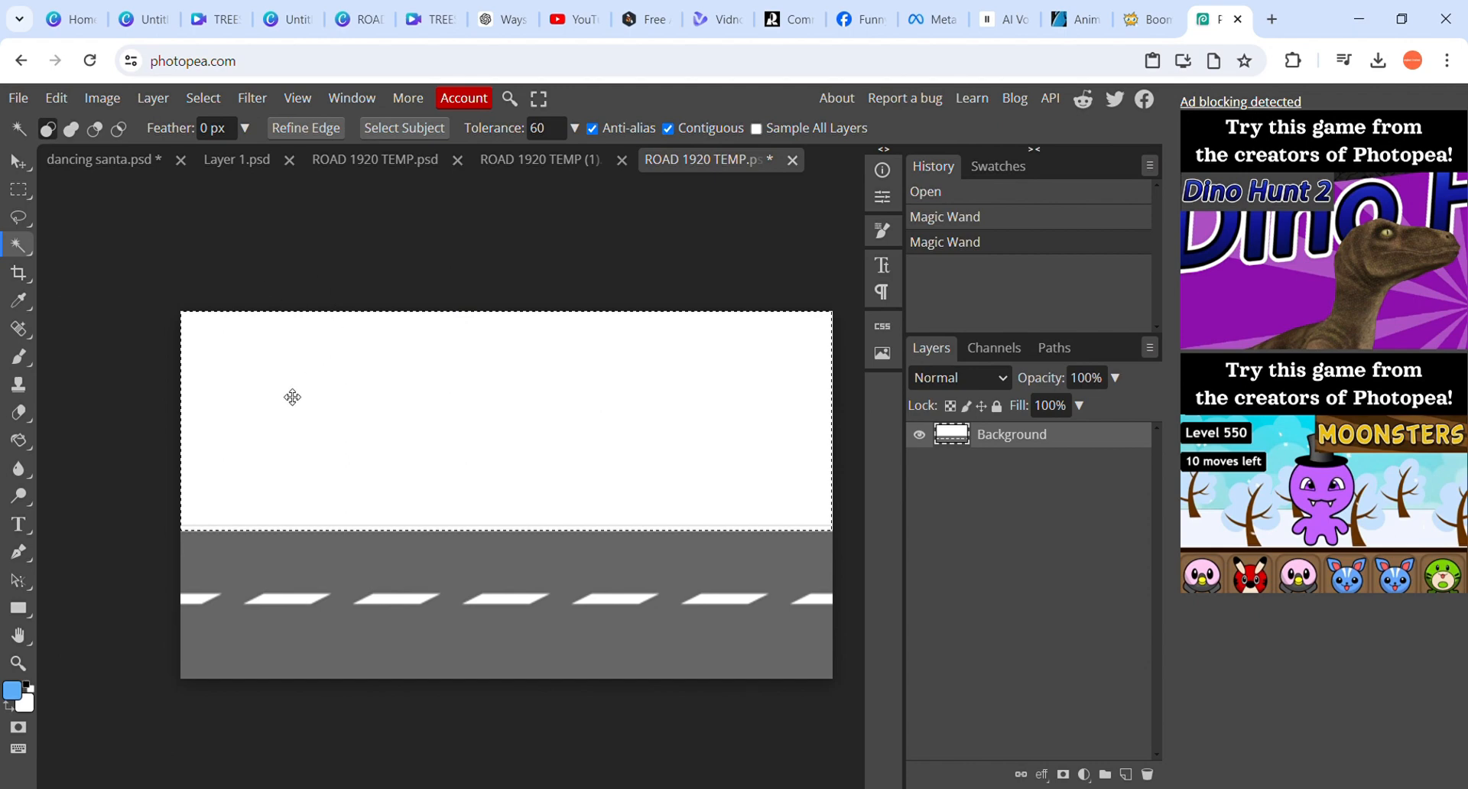
key("Delete")
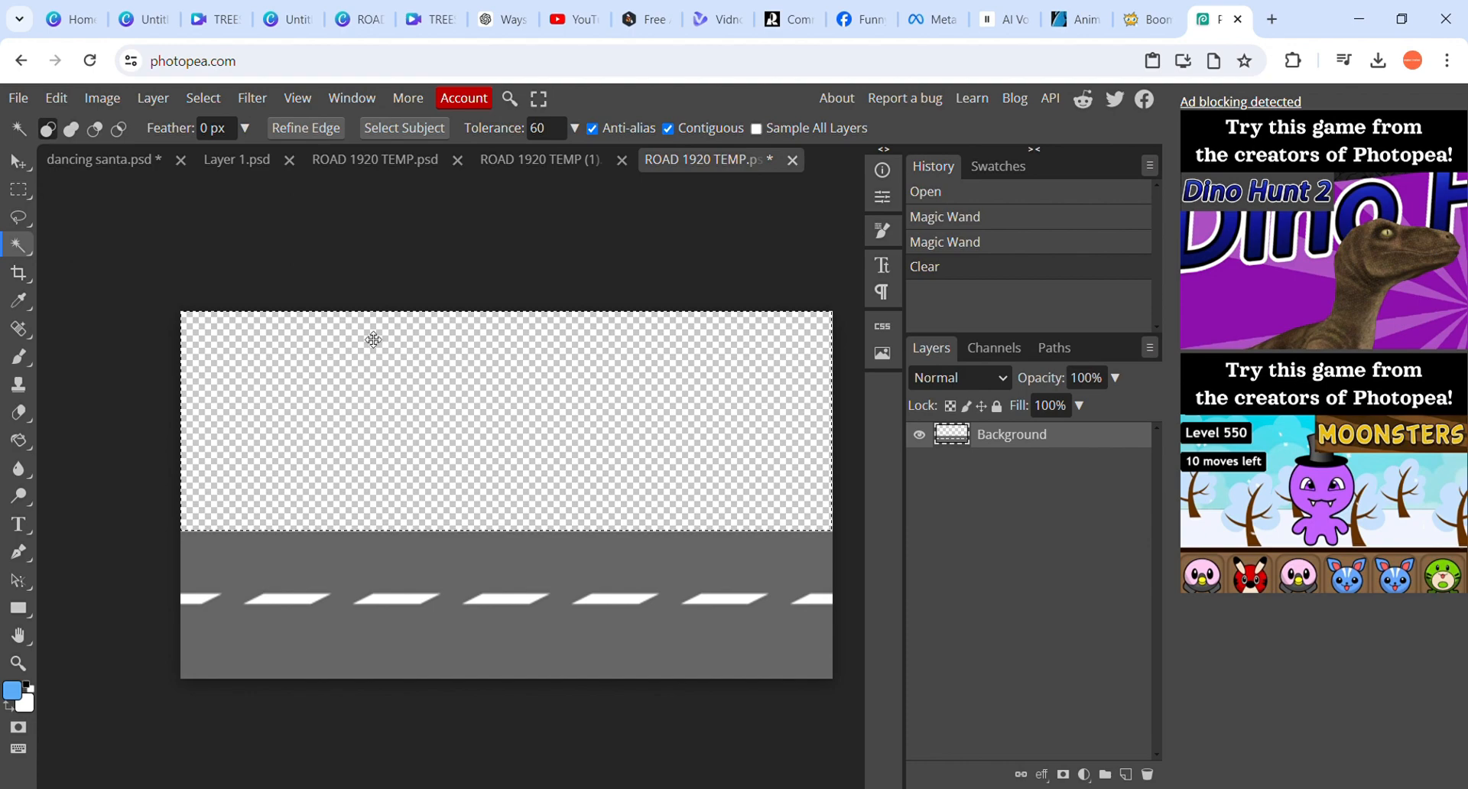
key("ctrl+d")
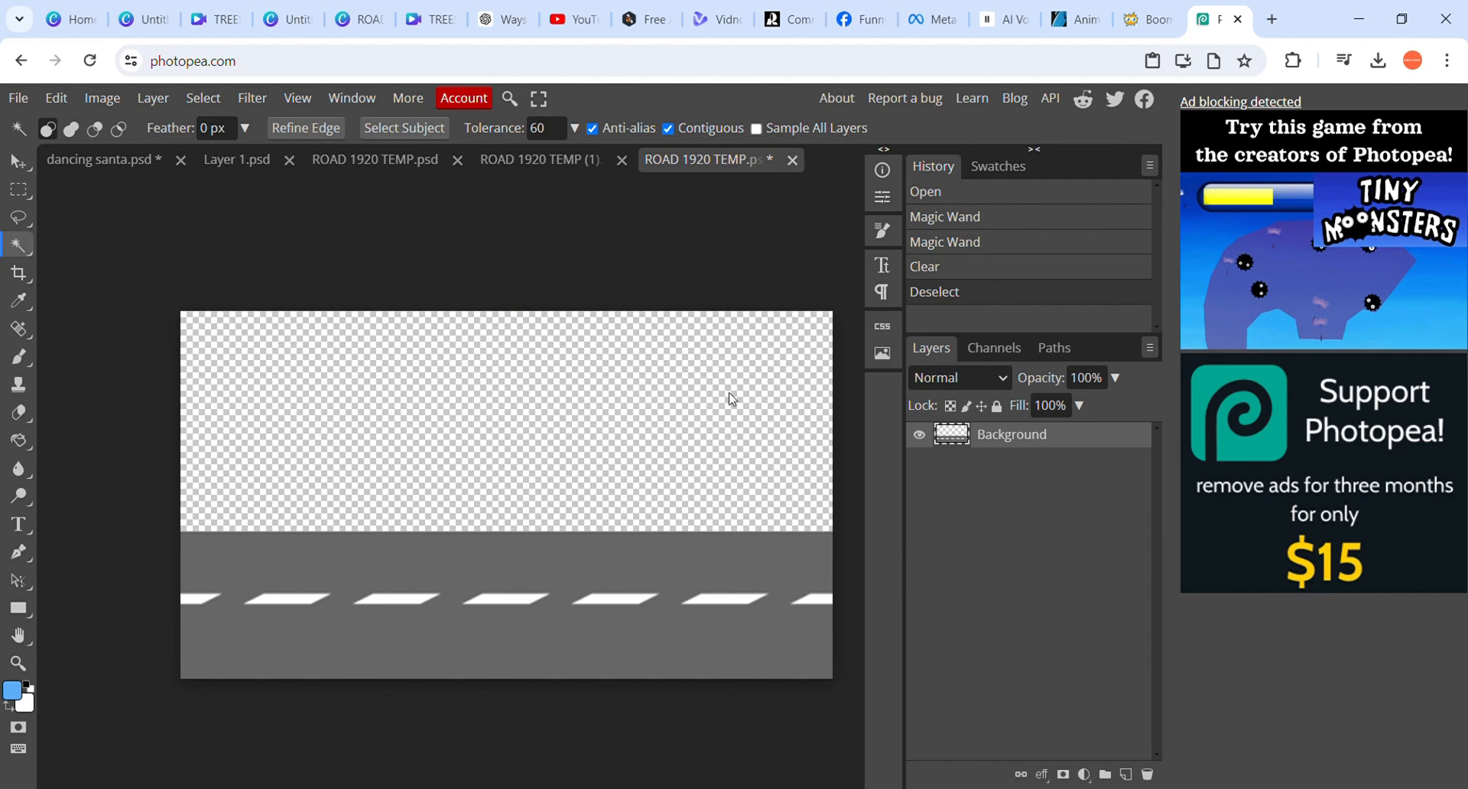
Export the cleared road image as a PNG at 1920 × 1080 px and 100% quality
left_click(24, 106)
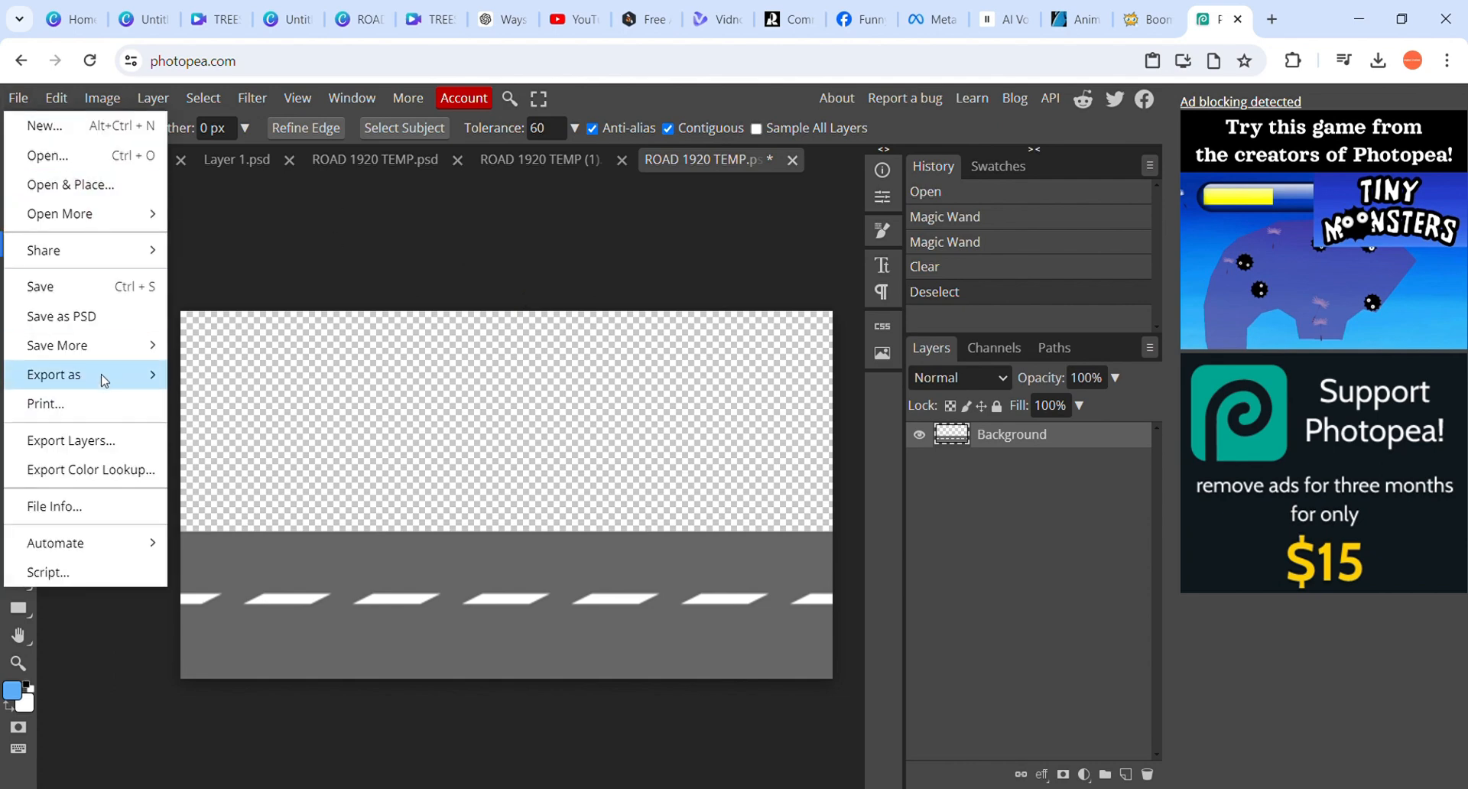
mouse_move(106, 374)
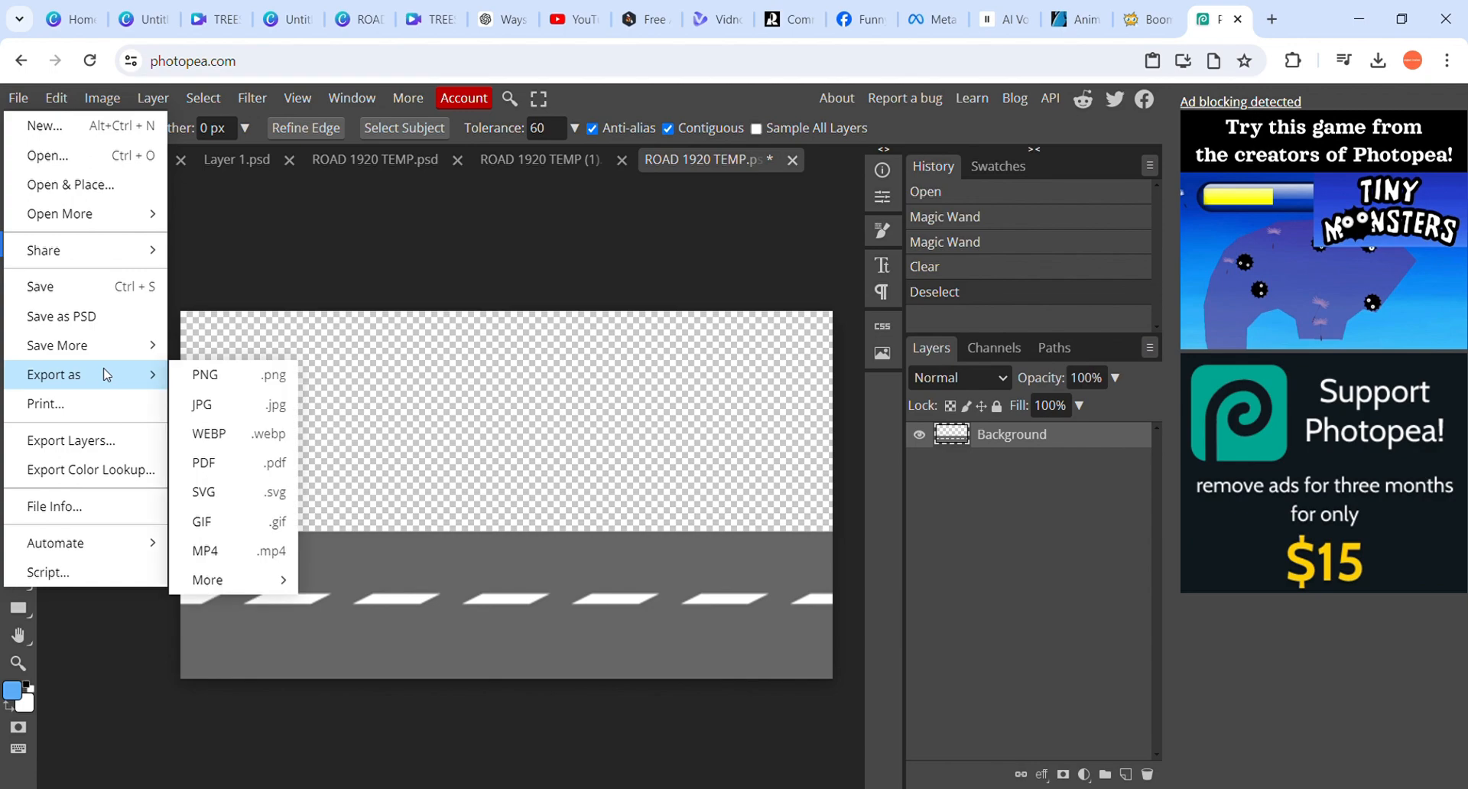
left_click(217, 380)
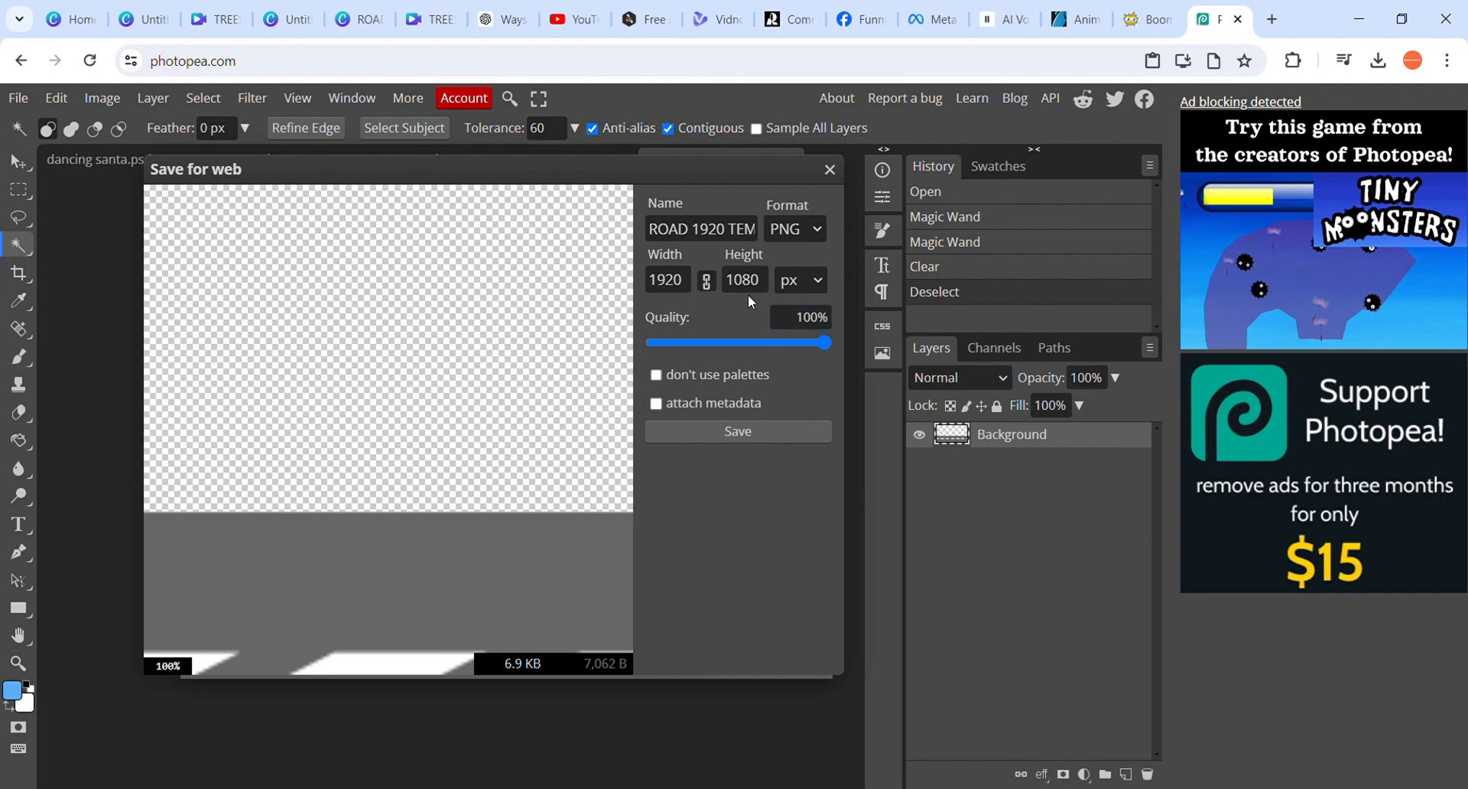
left_click(730, 434)
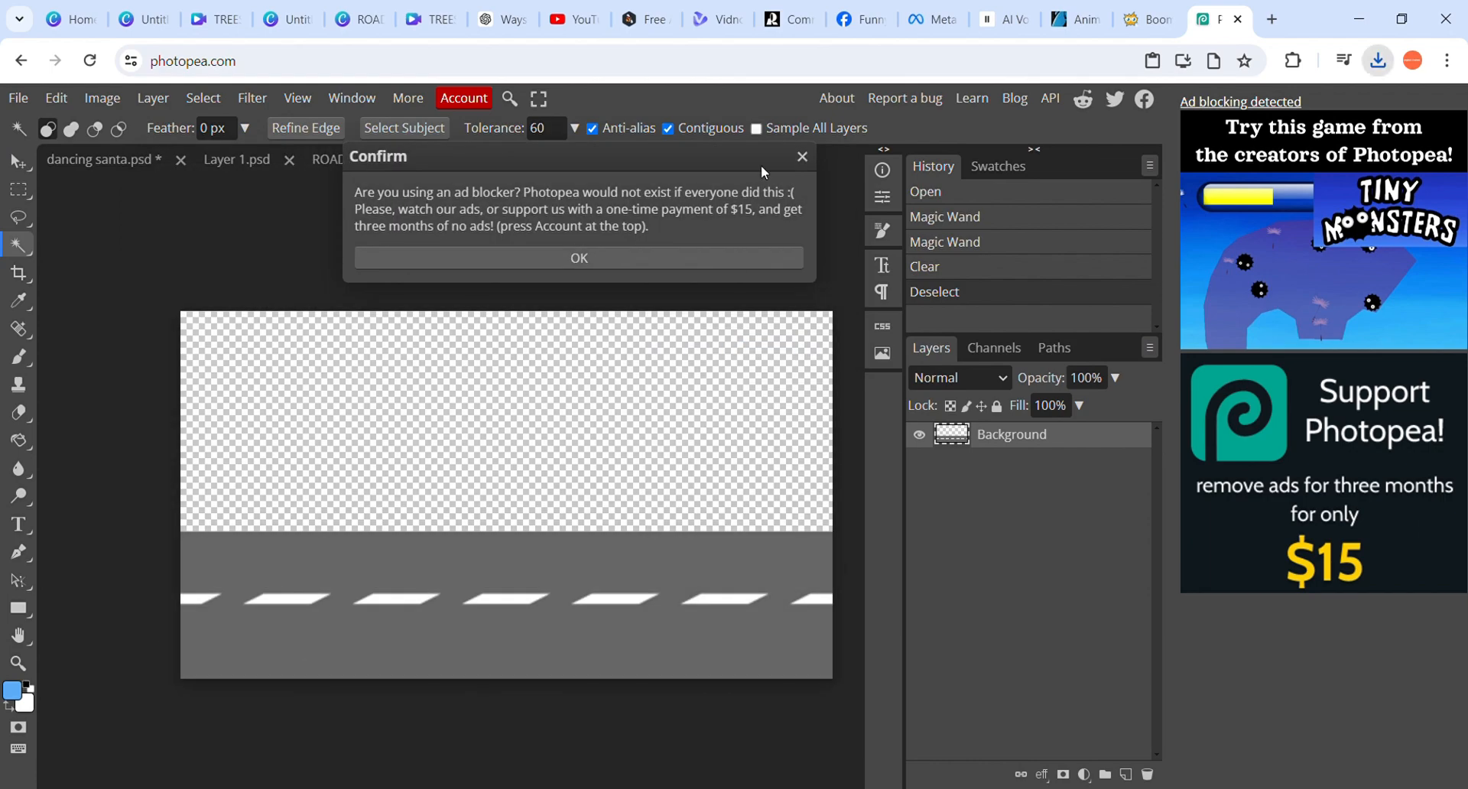
left_click(804, 157)
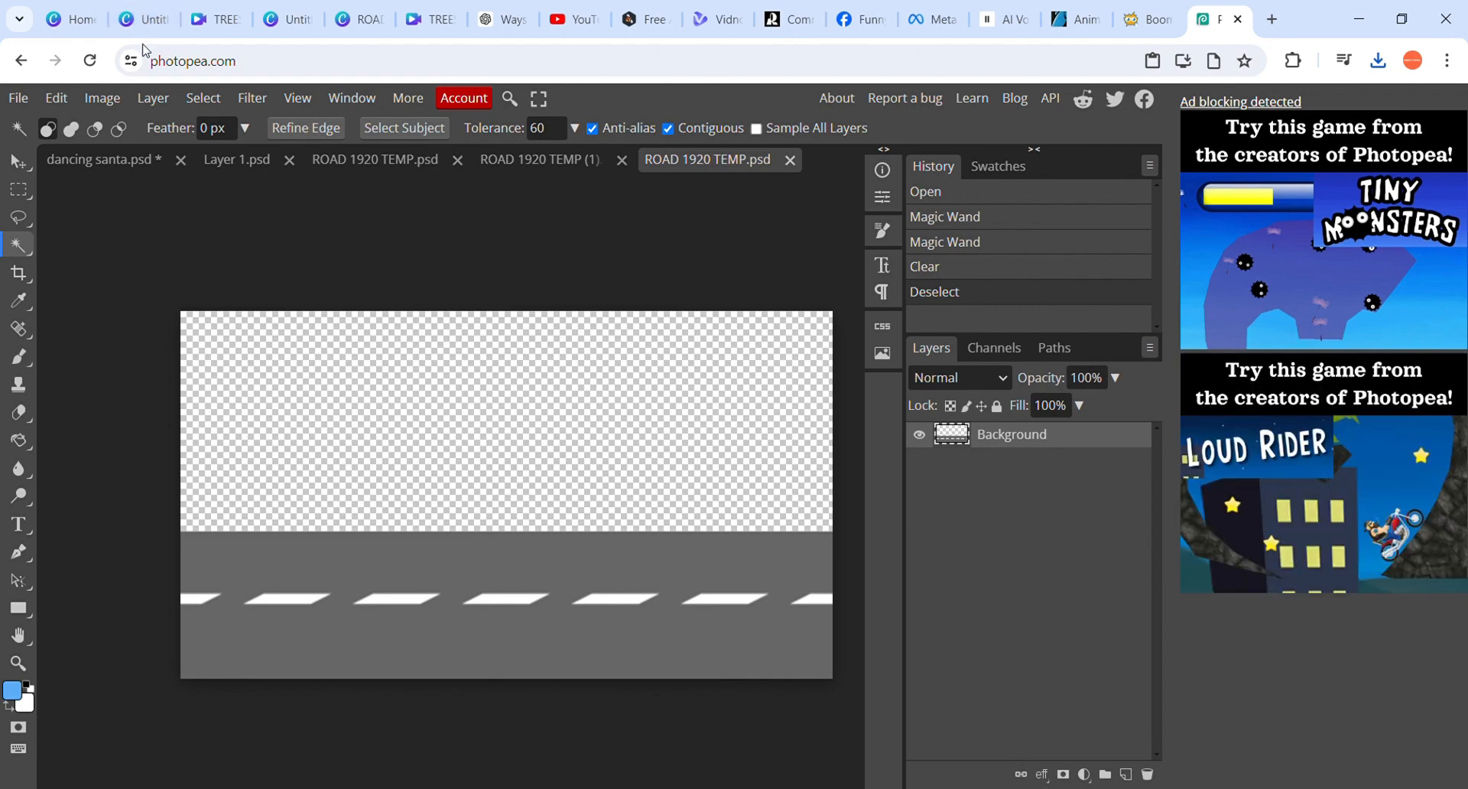
Switch back to the Canva design, add a second page and set the uploaded transparent road image as its background
left_click(144, 18)
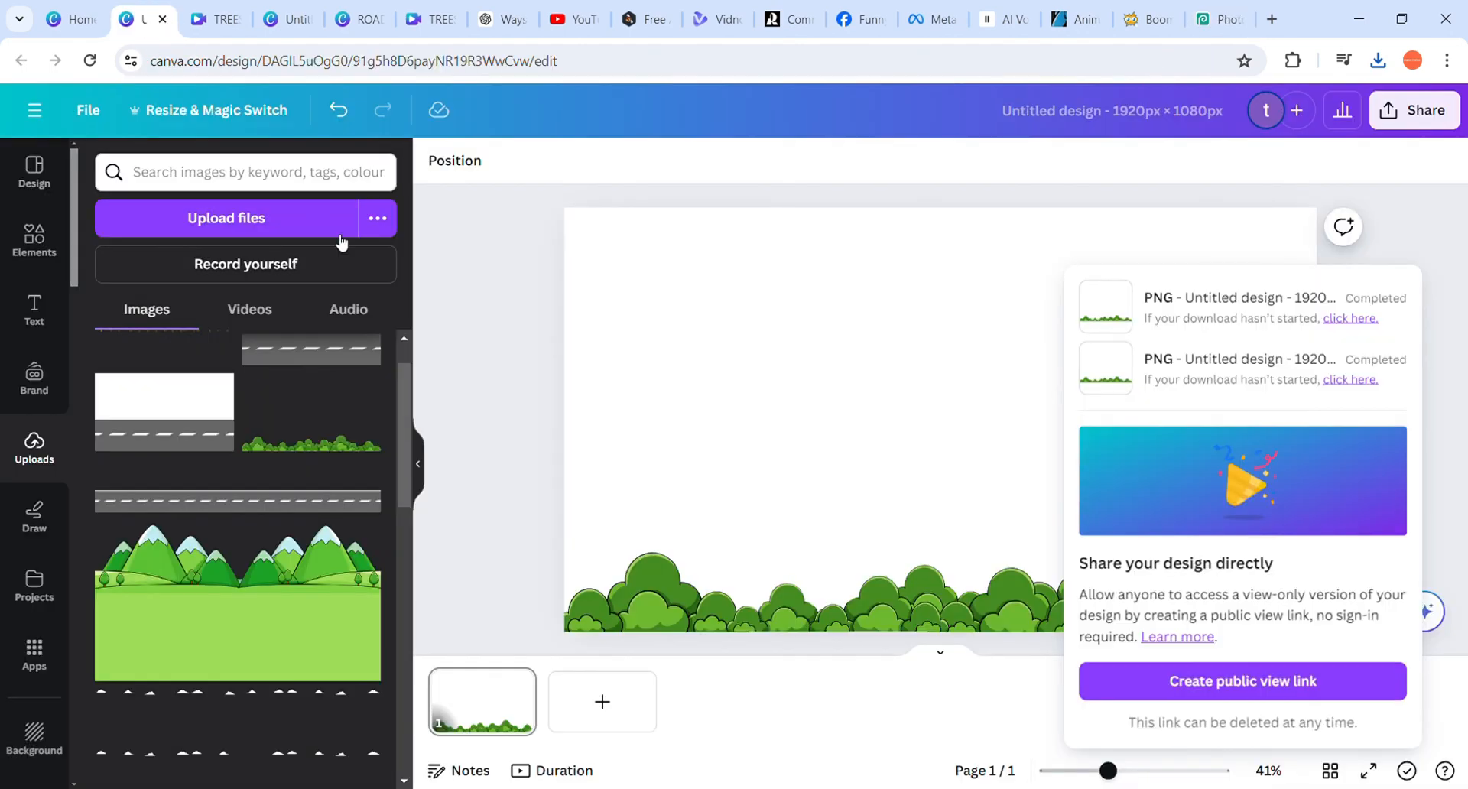
left_click(458, 339)
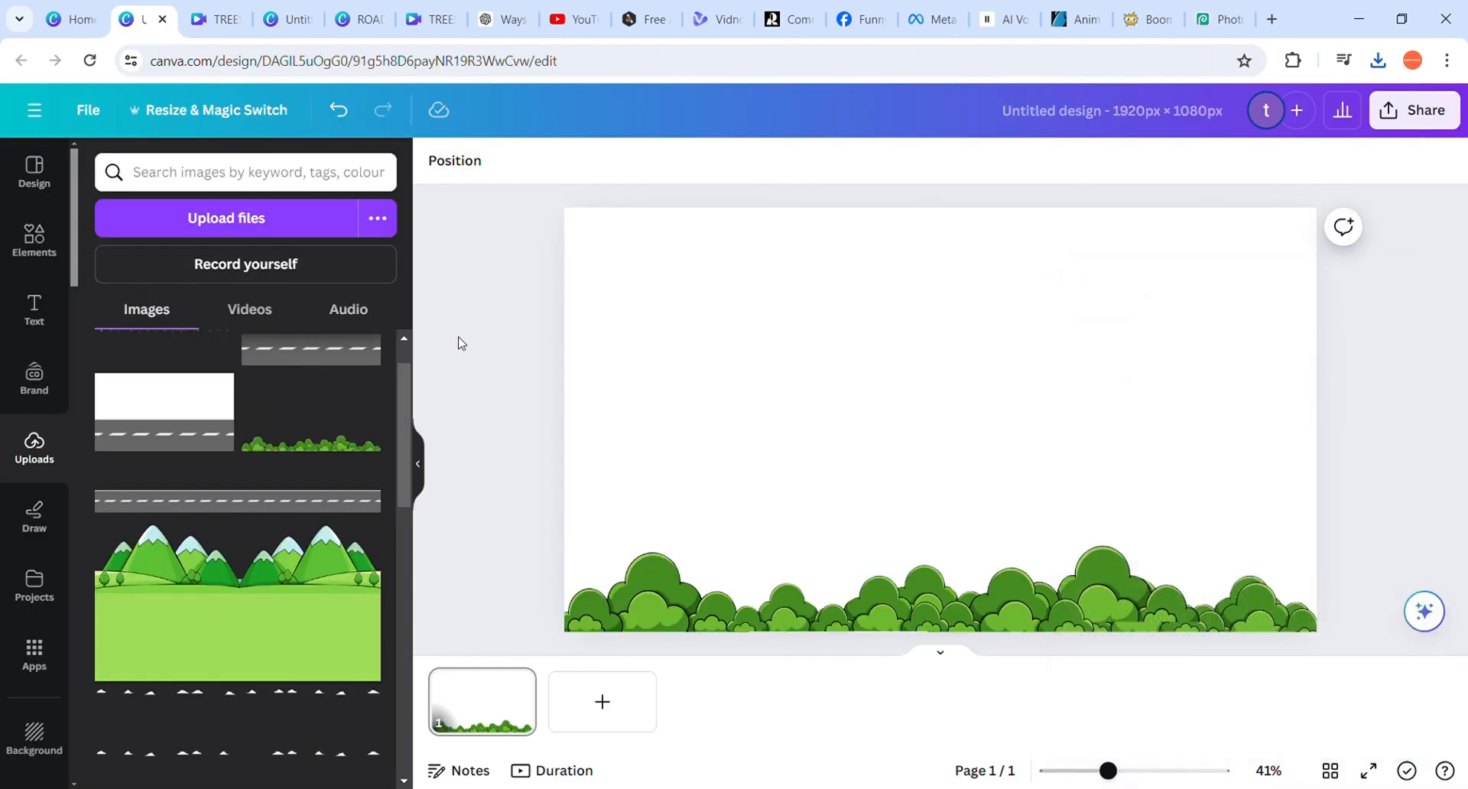
left_click(602, 701)
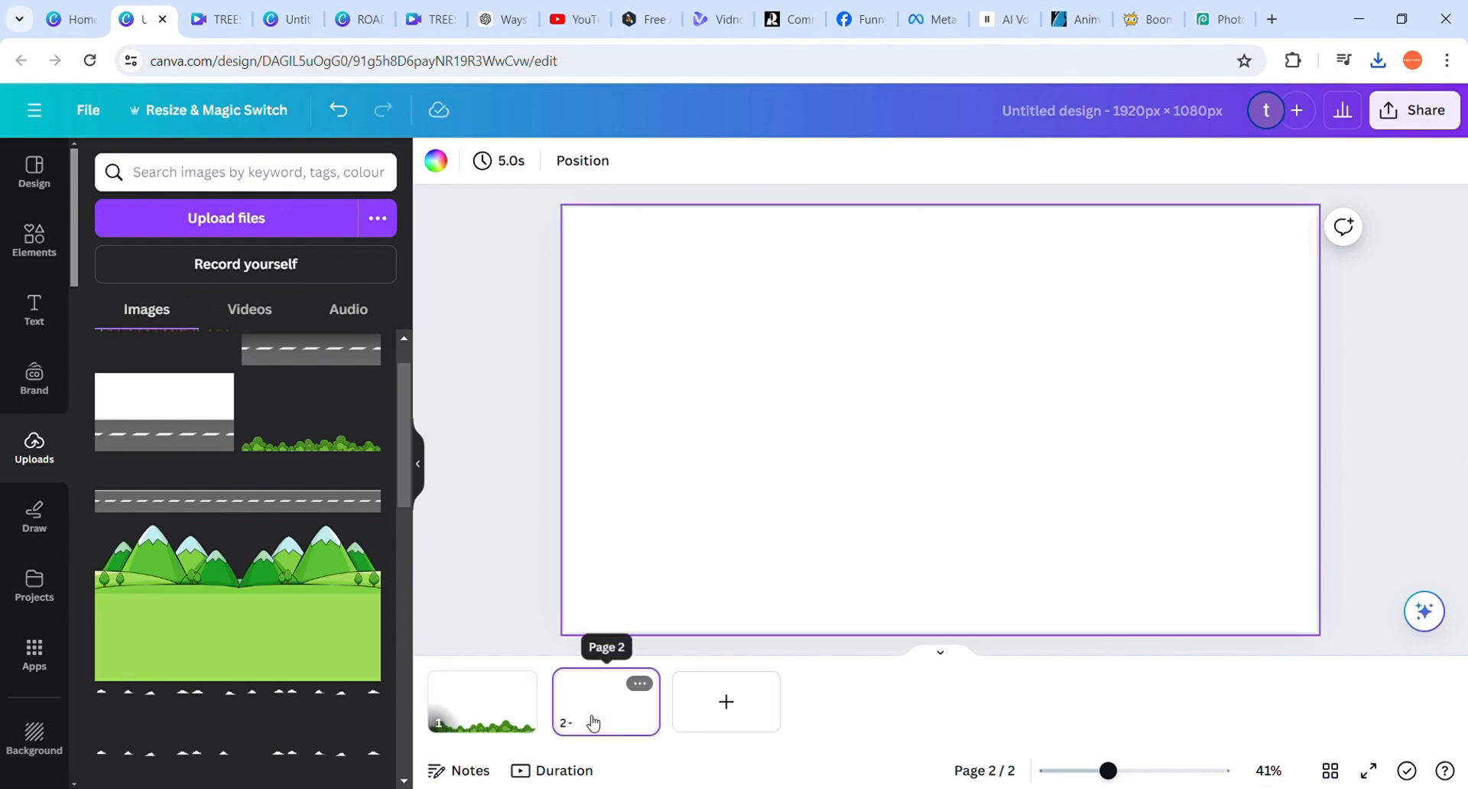
scroll(325, 394, "up", 1)
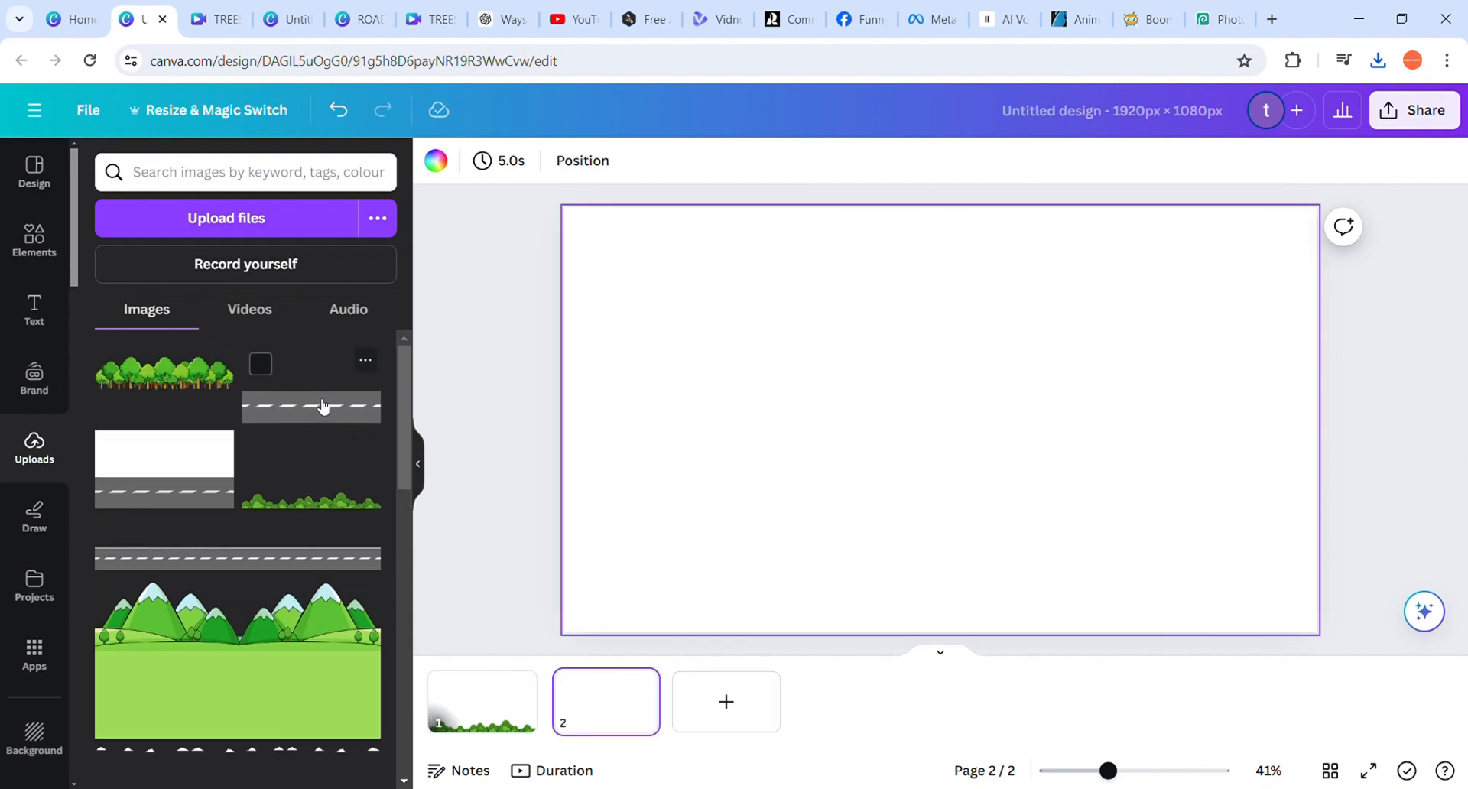
left_click(325, 405)
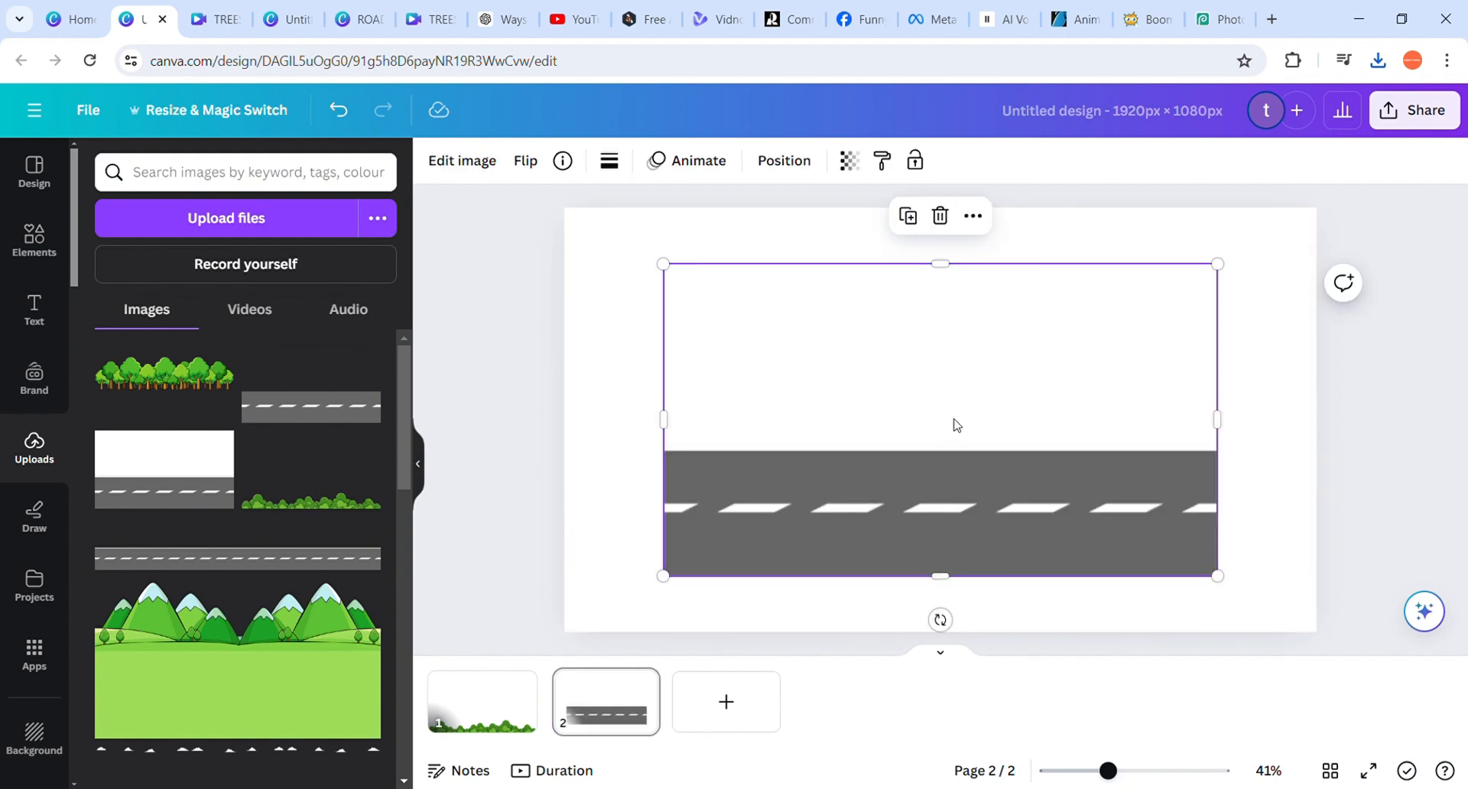
right_click(953, 425)
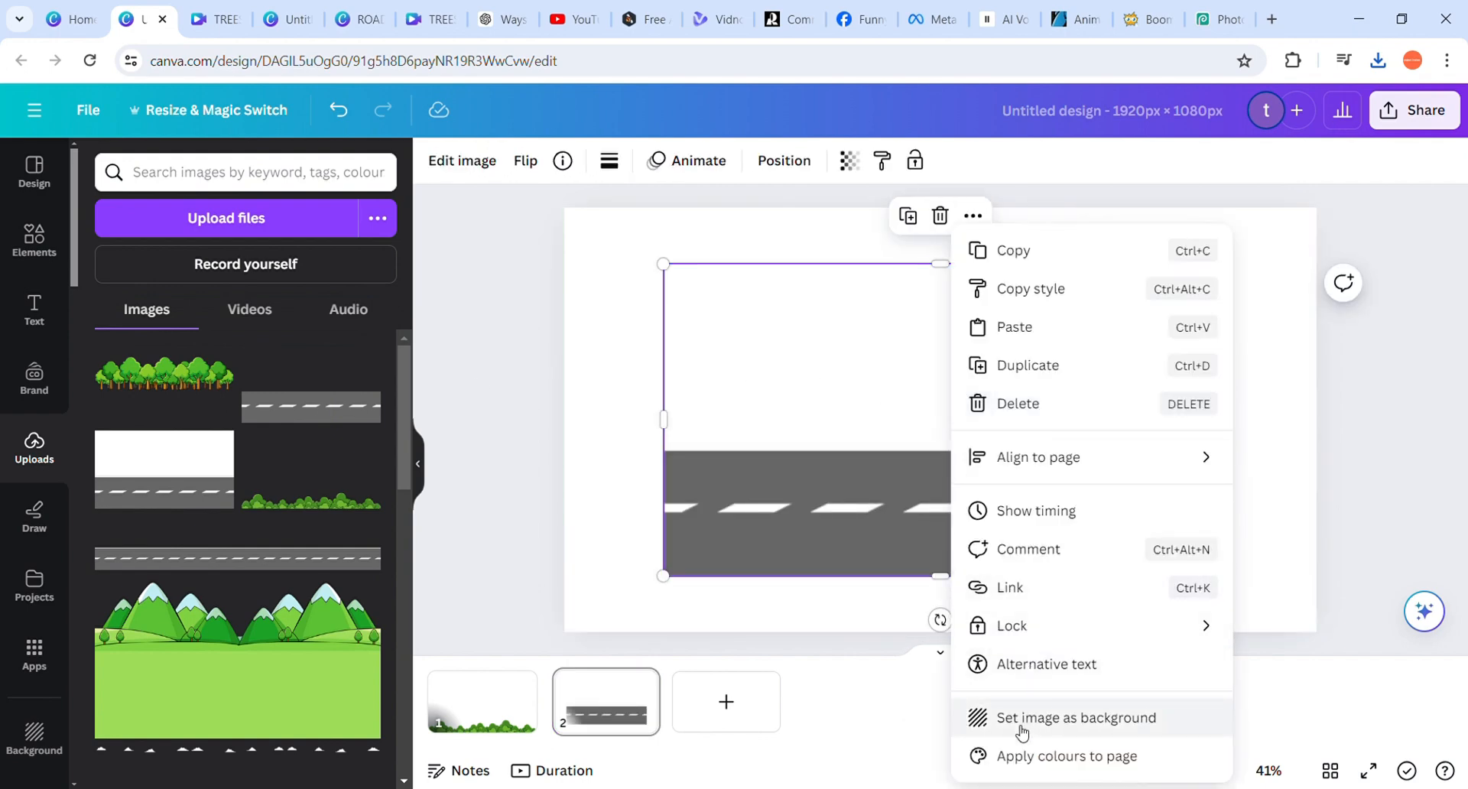
left_click(1046, 719)
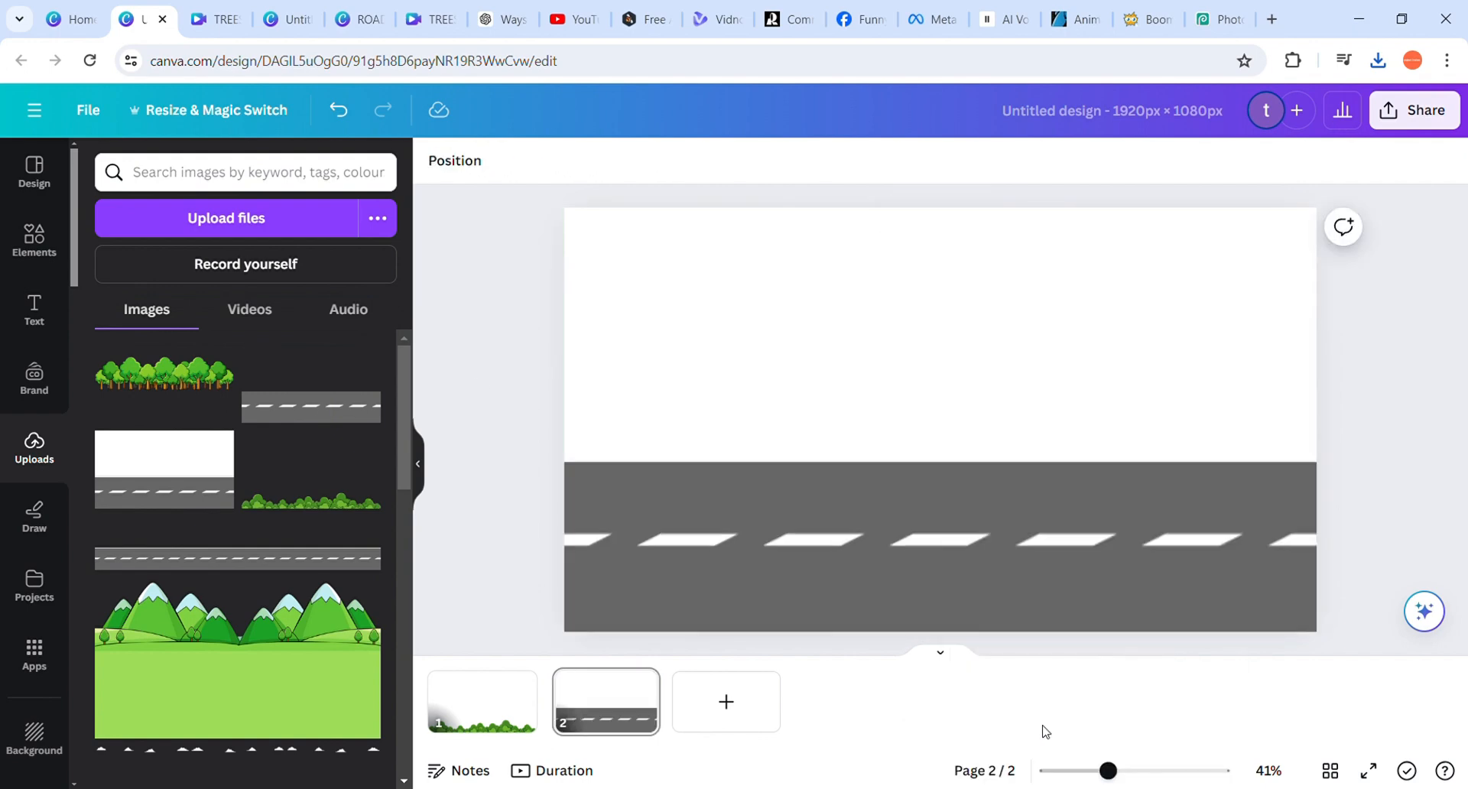
Try BG Remover on the road image on page 2 and undo the removal
left_click(815, 554)
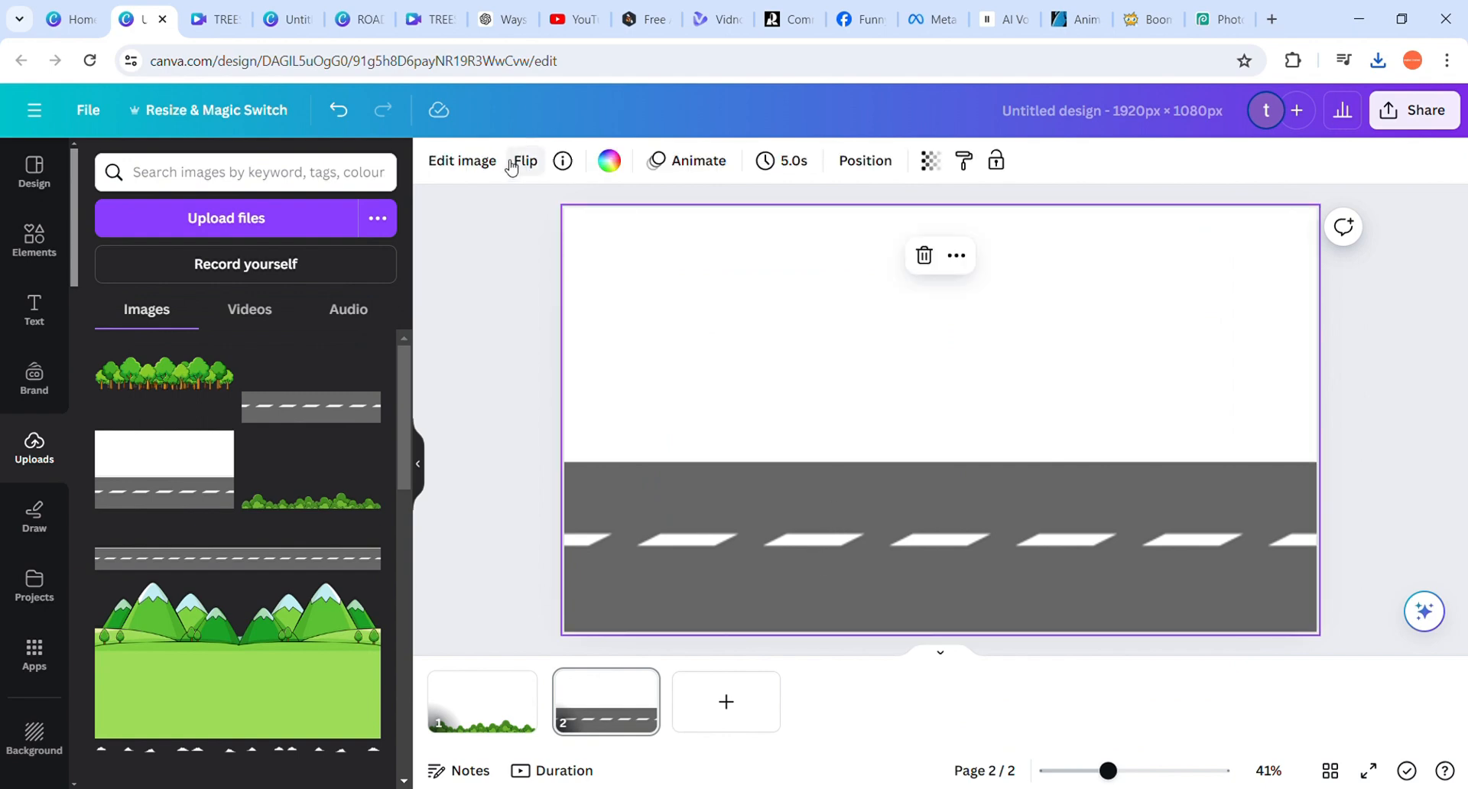
left_click(483, 161)
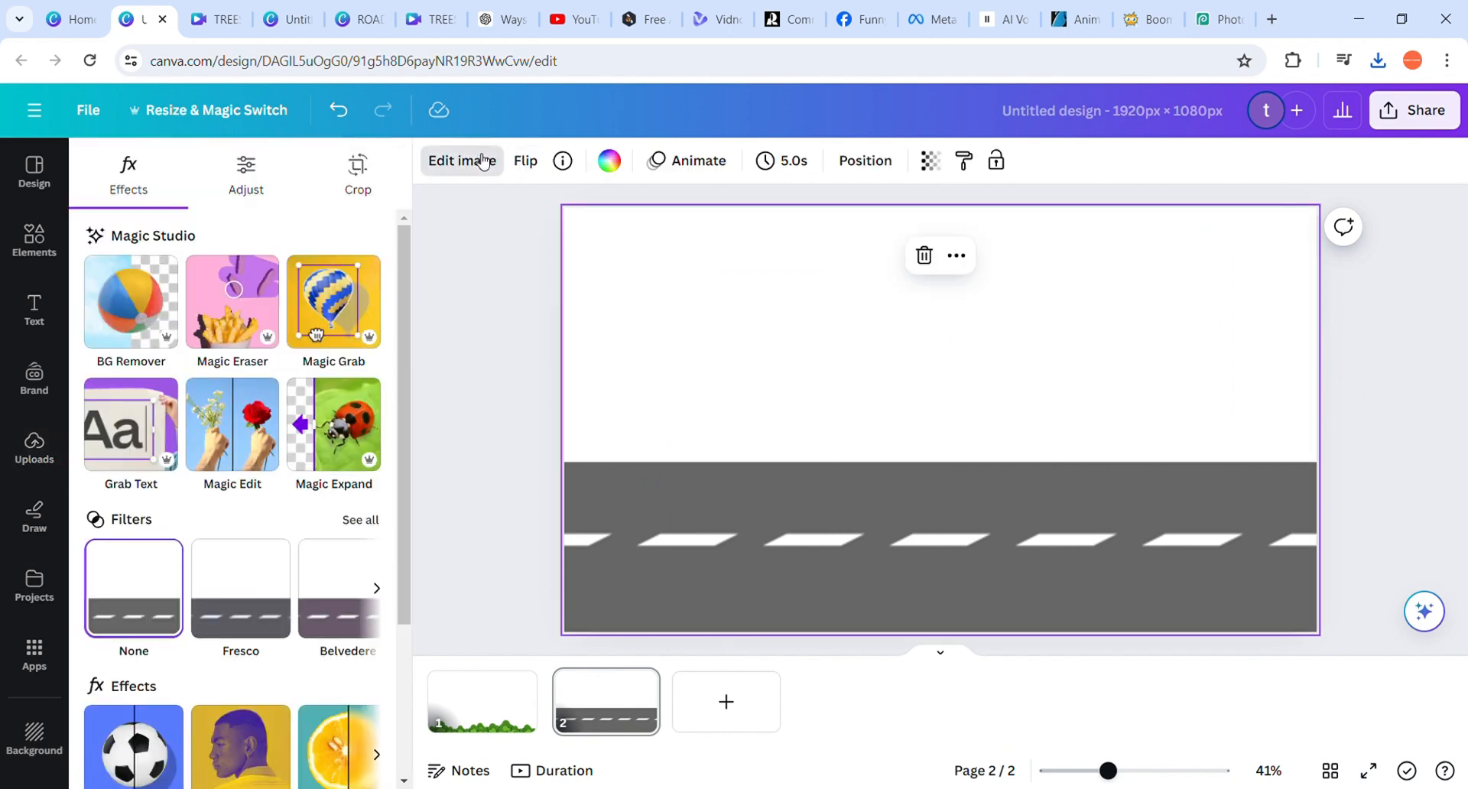
left_click(167, 314)
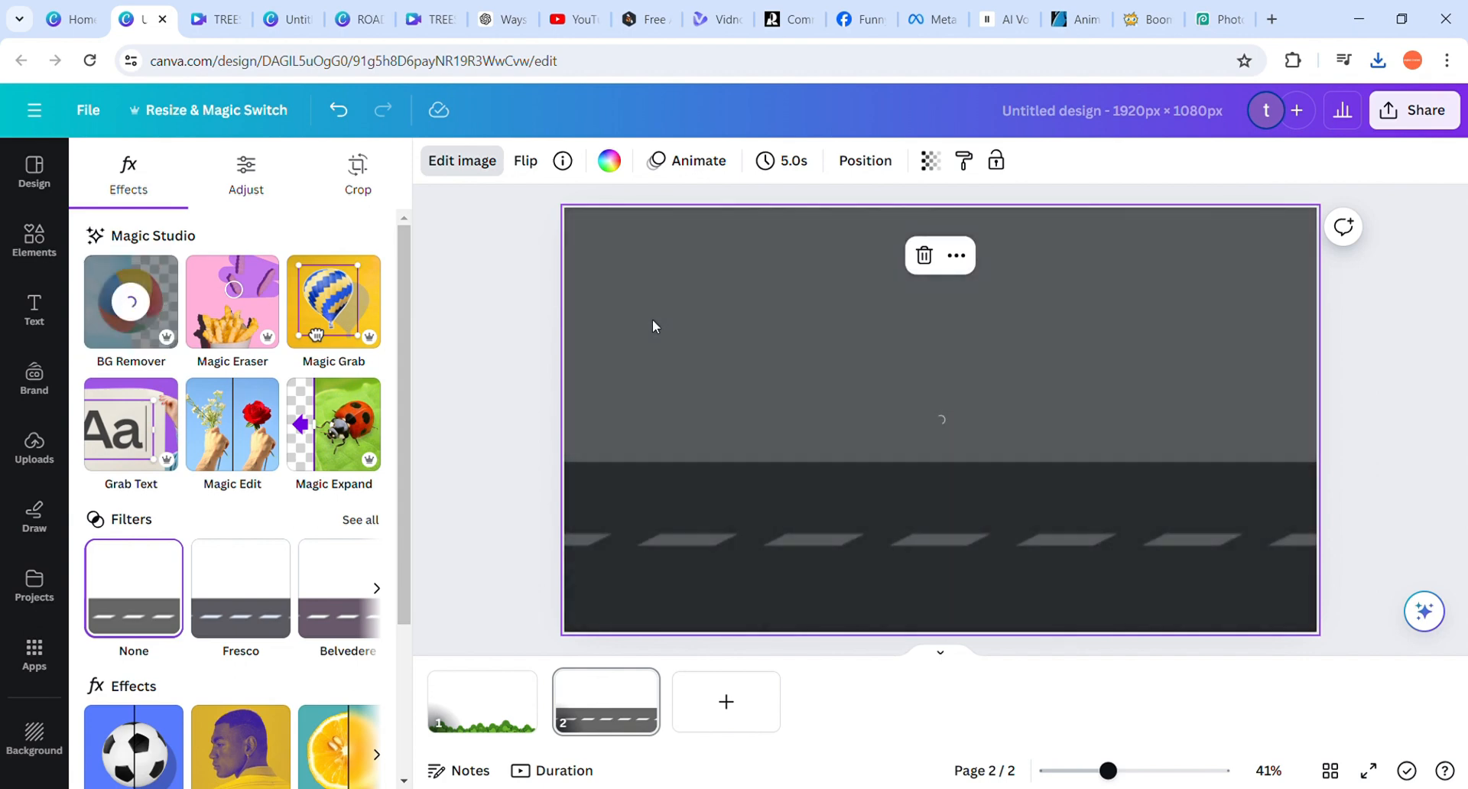
left_click(339, 110)
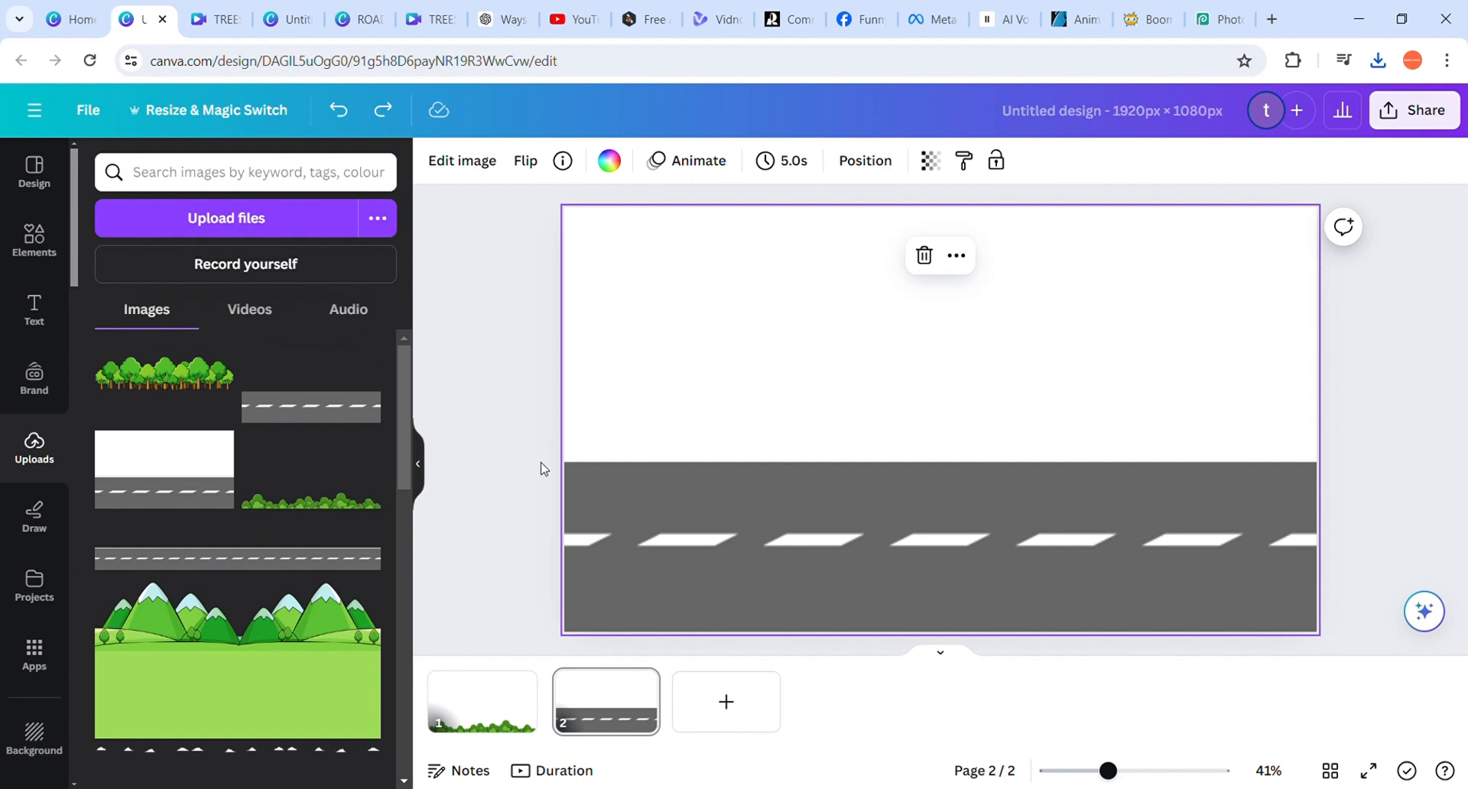
Add a third page and set the uploaded row of trees as its background
left_click(727, 704)
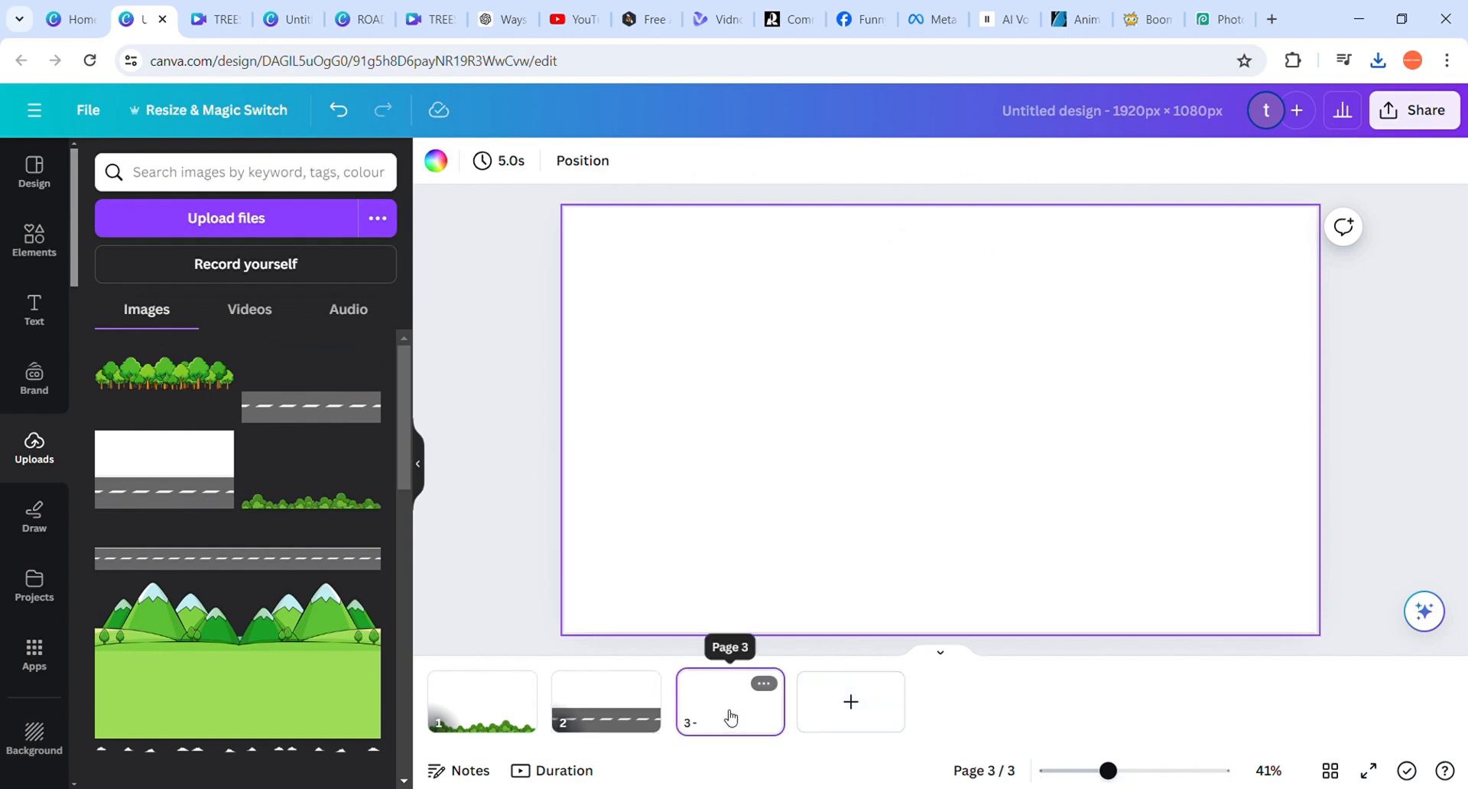
left_click(175, 380)
right_click(875, 346)
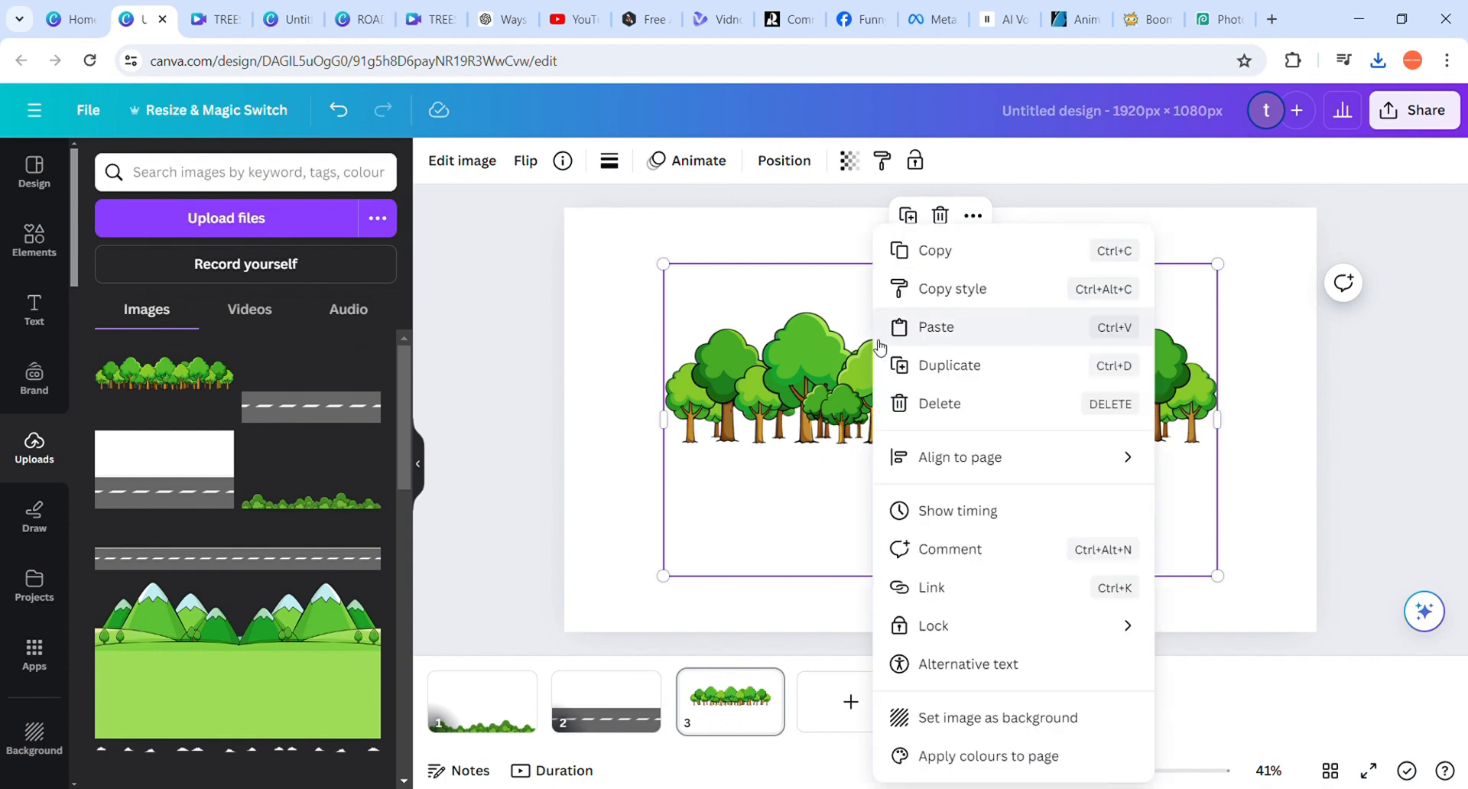
left_click(948, 725)
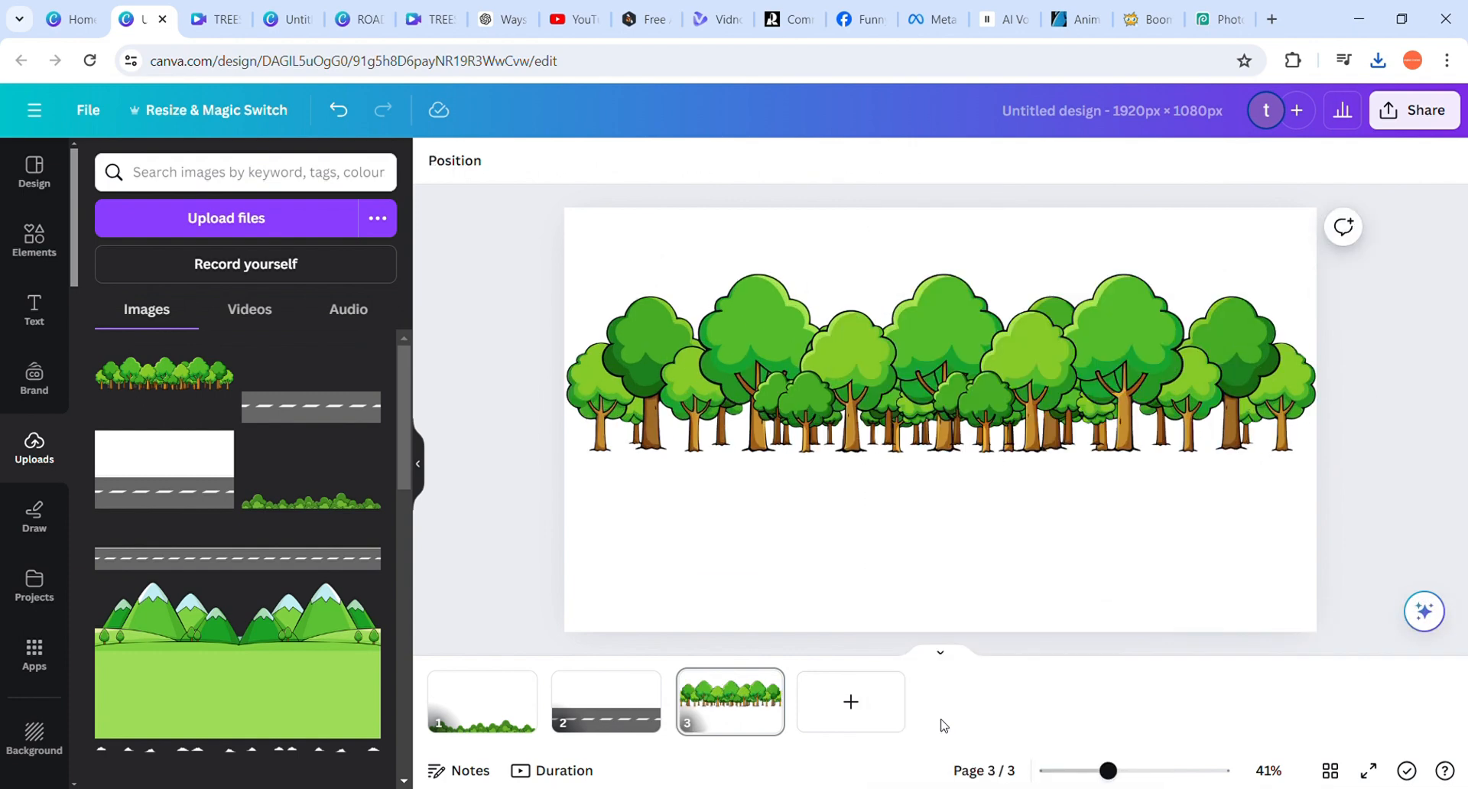
Add a fourth page and set the uploaded green mountain landscape as its background
left_click(860, 718)
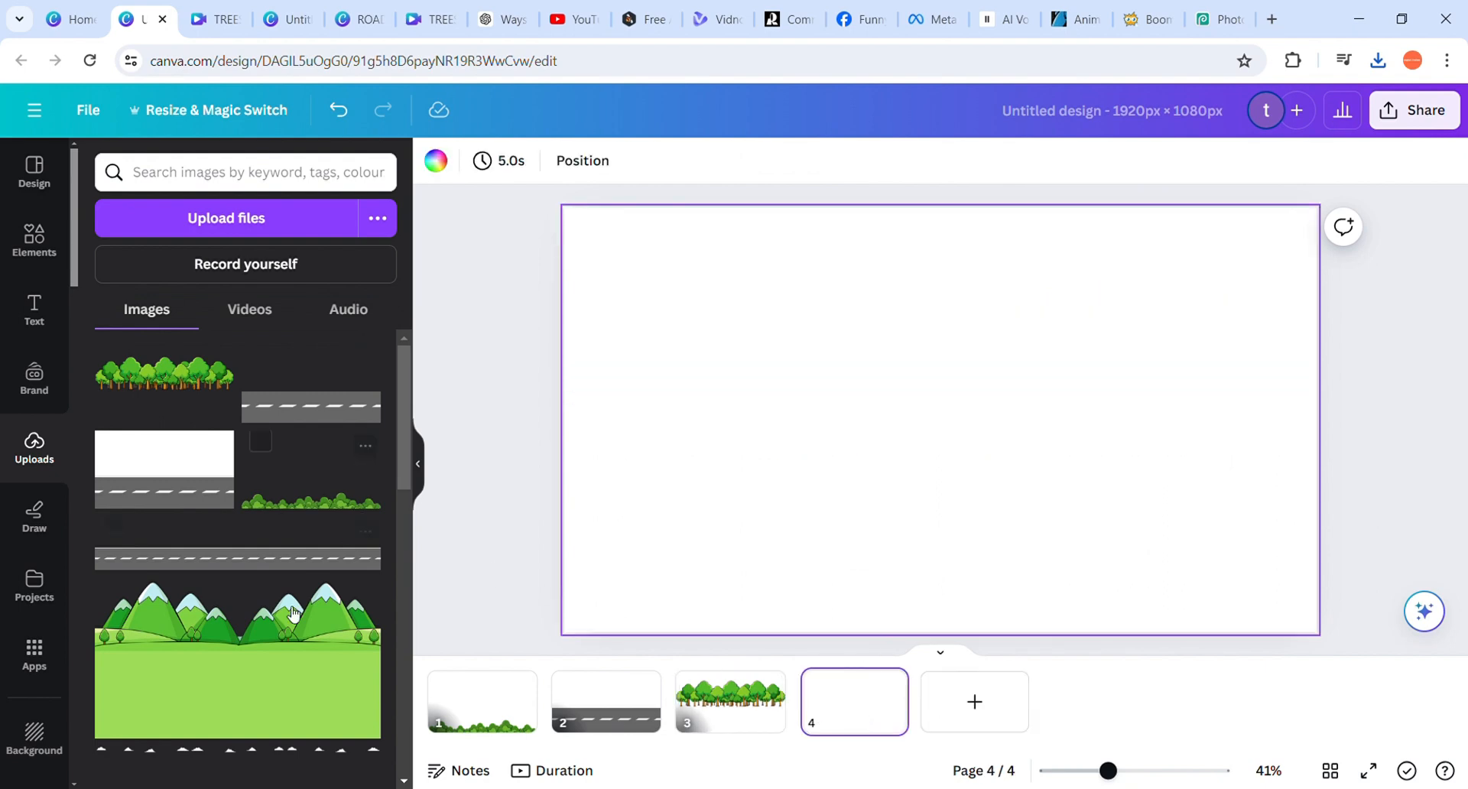
left_click(260, 653)
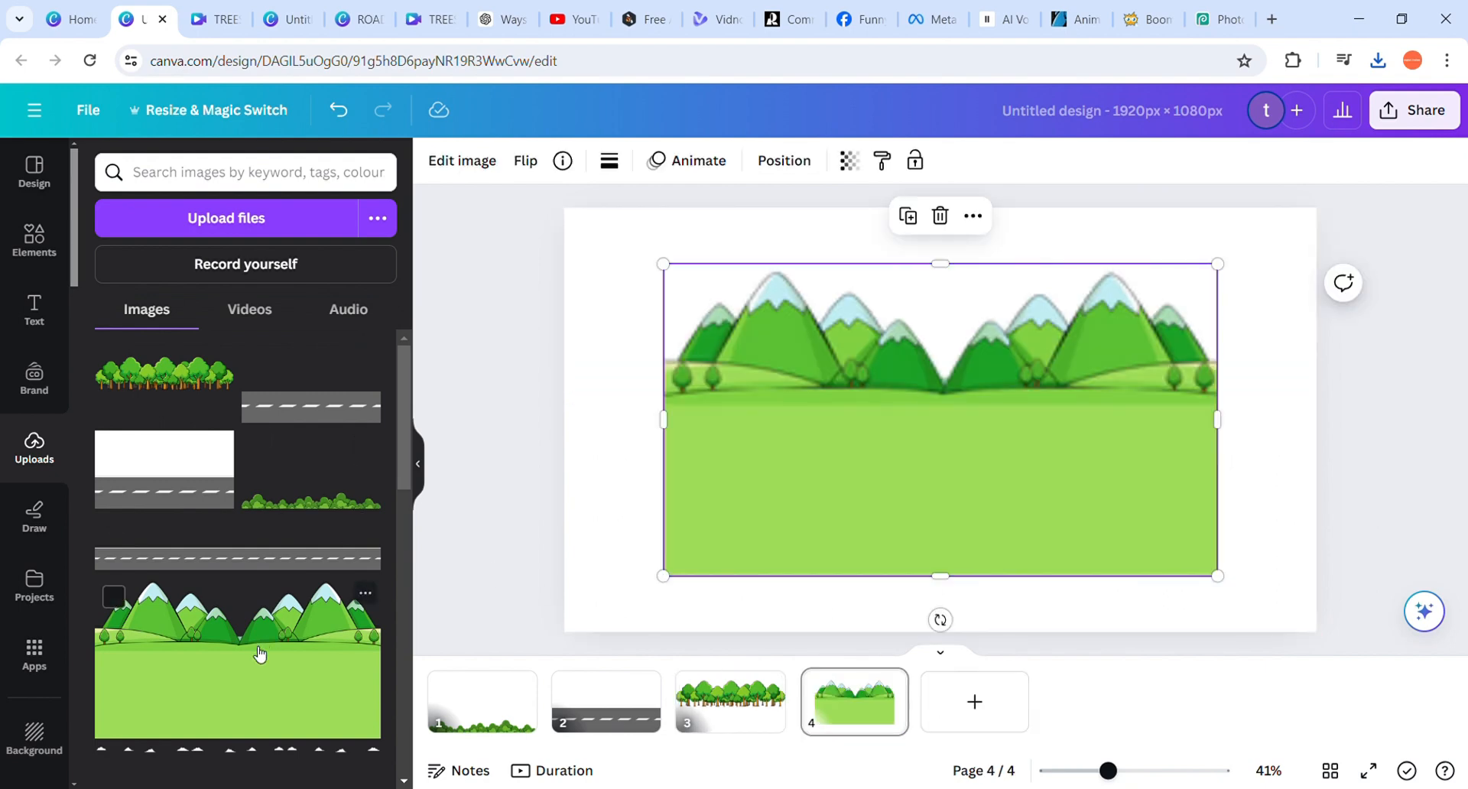
right_click(811, 462)
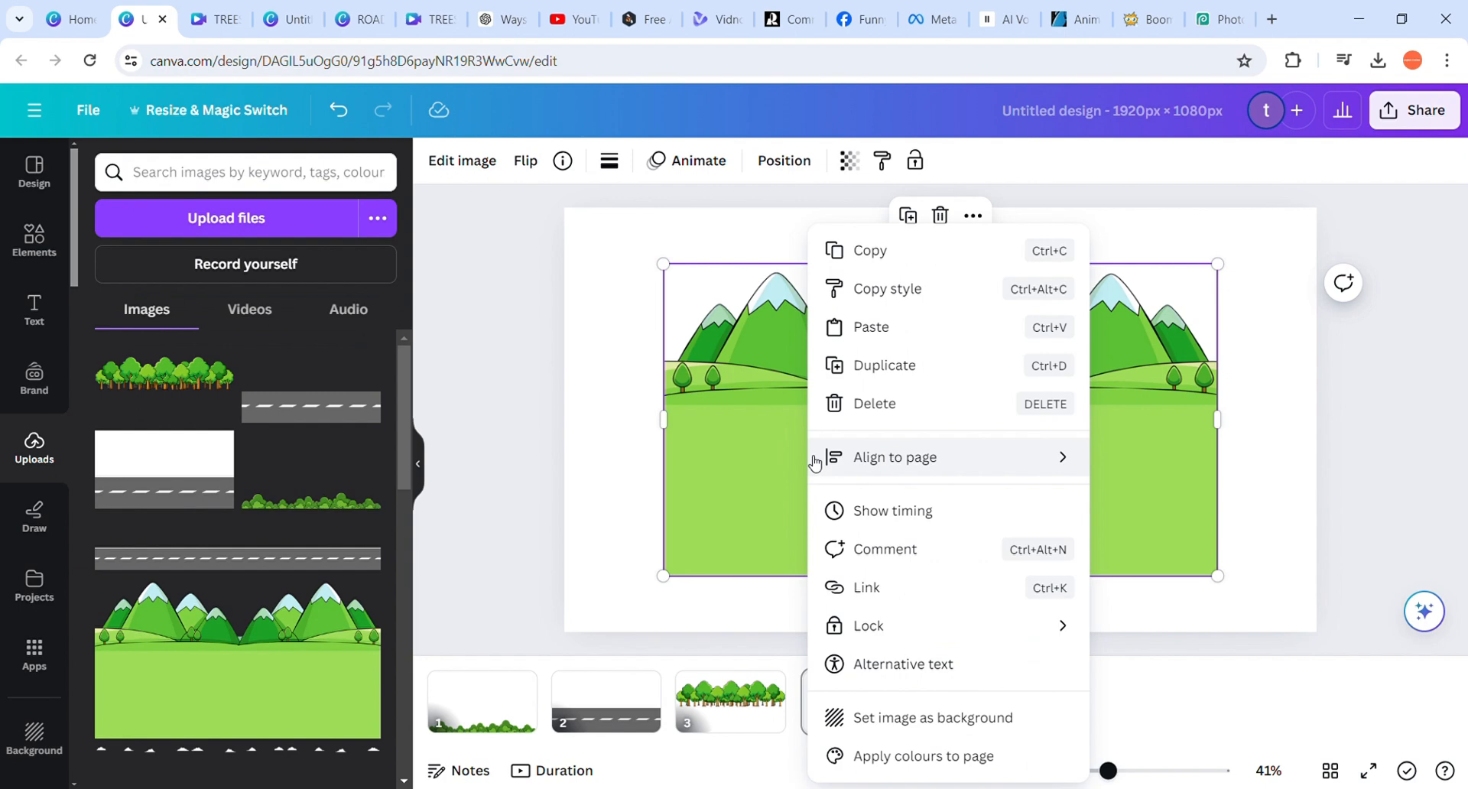
left_click(919, 713)
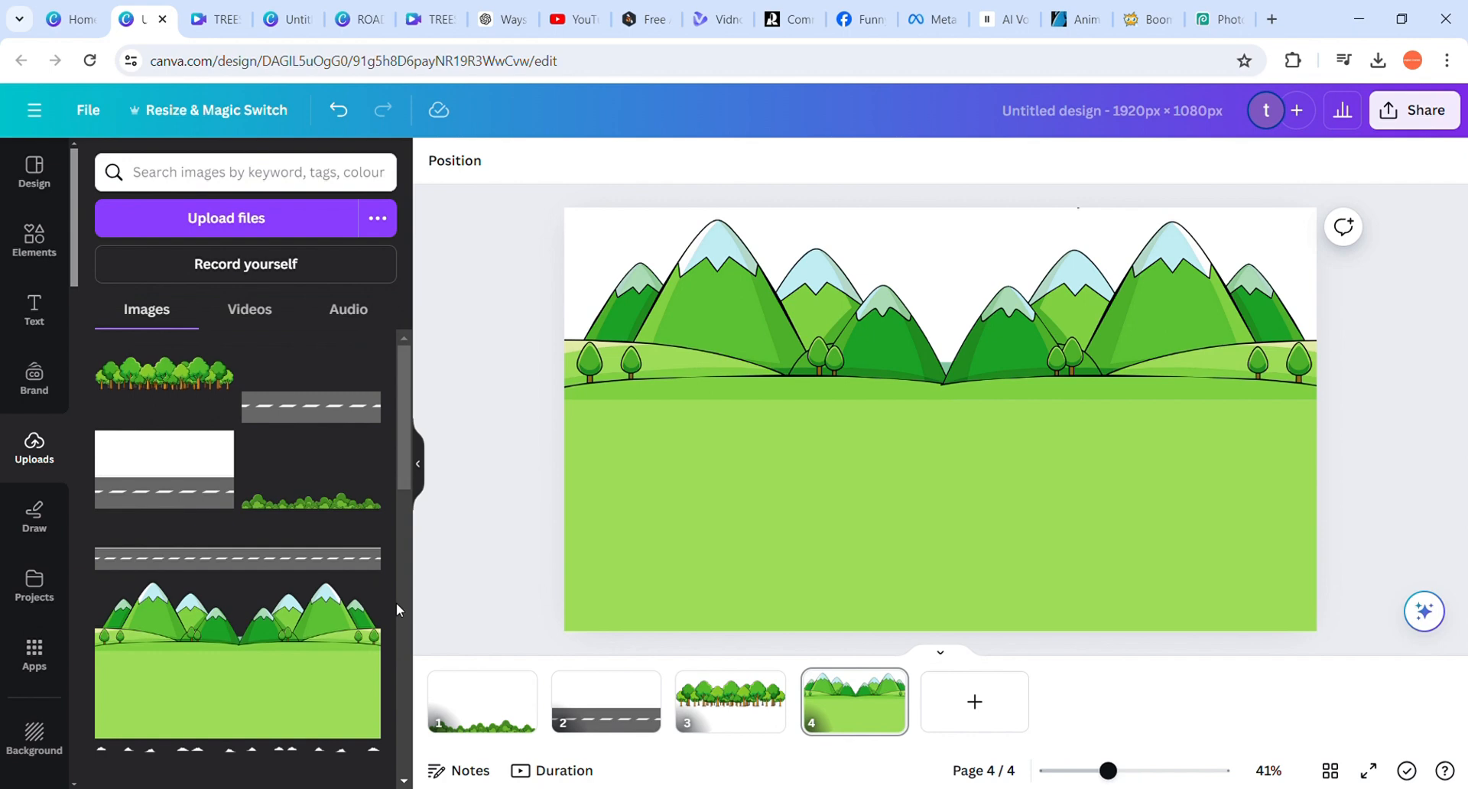
Add a fifth page and place the uploaded image with four white clouds on it
left_click(988, 692)
scroll(355, 512, "down", 1)
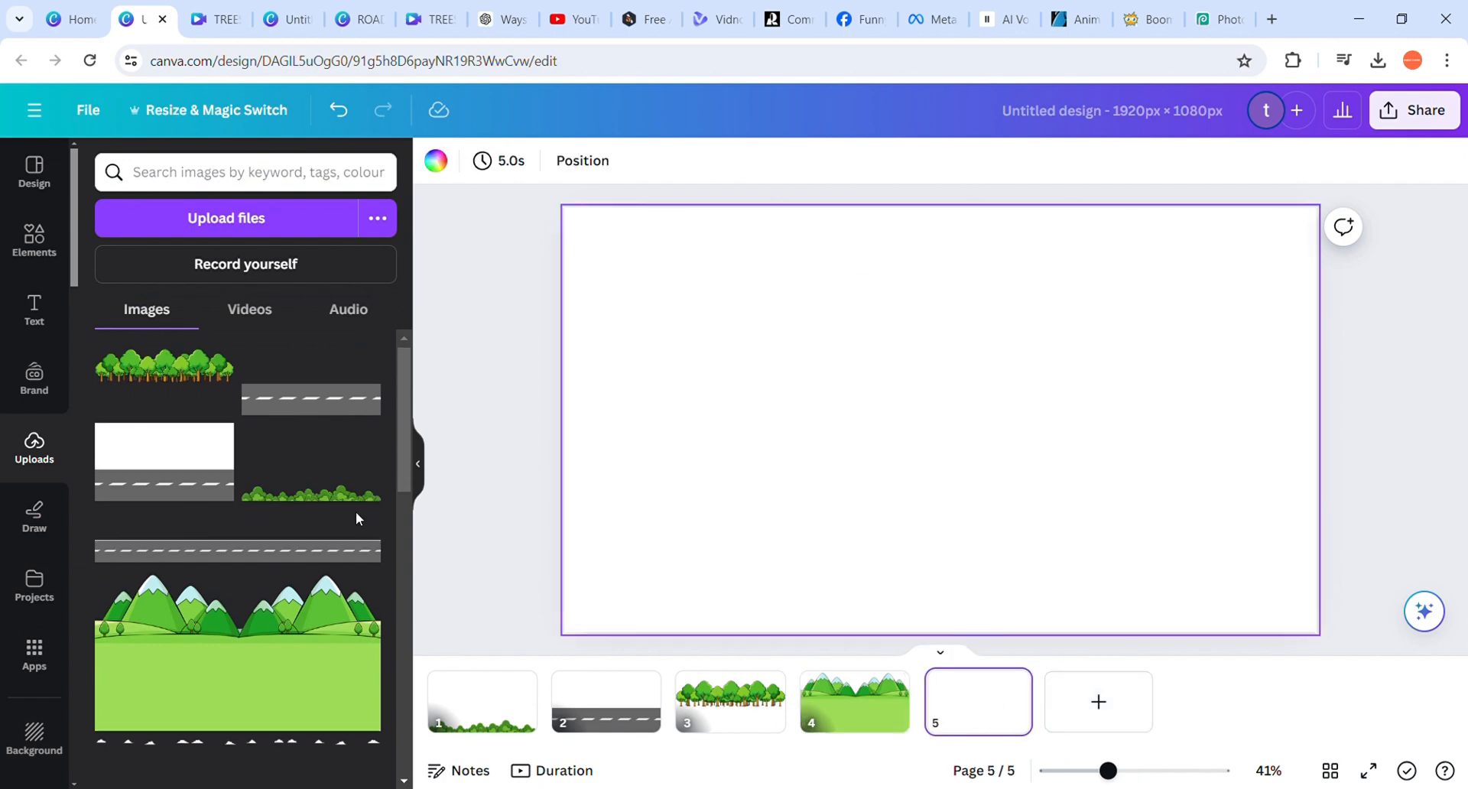
scroll(357, 517, "down", 5)
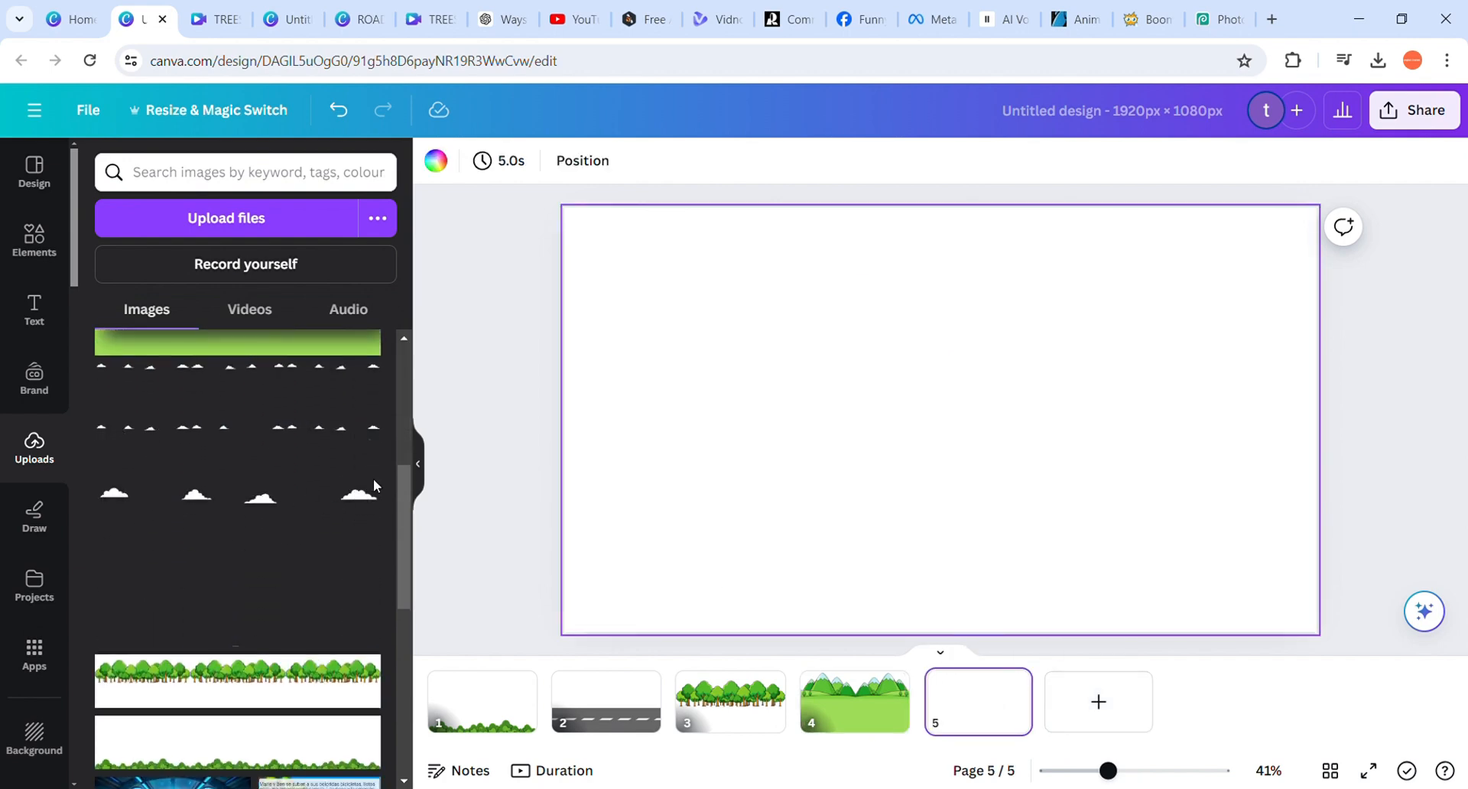
left_click(277, 509)
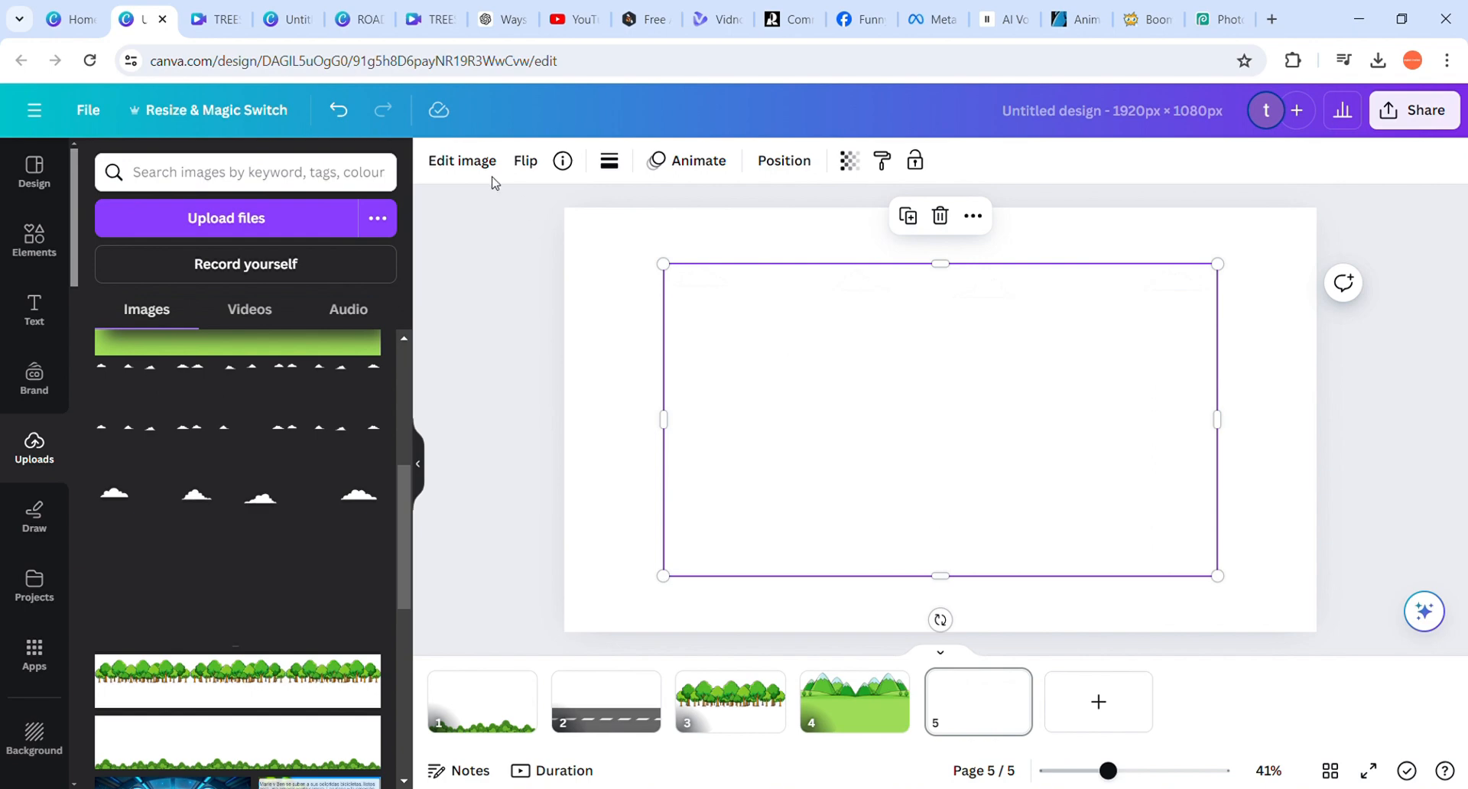
Set the background colour of page 5 to black so the white clouds stand out
left_click(636, 269)
left_click(439, 165)
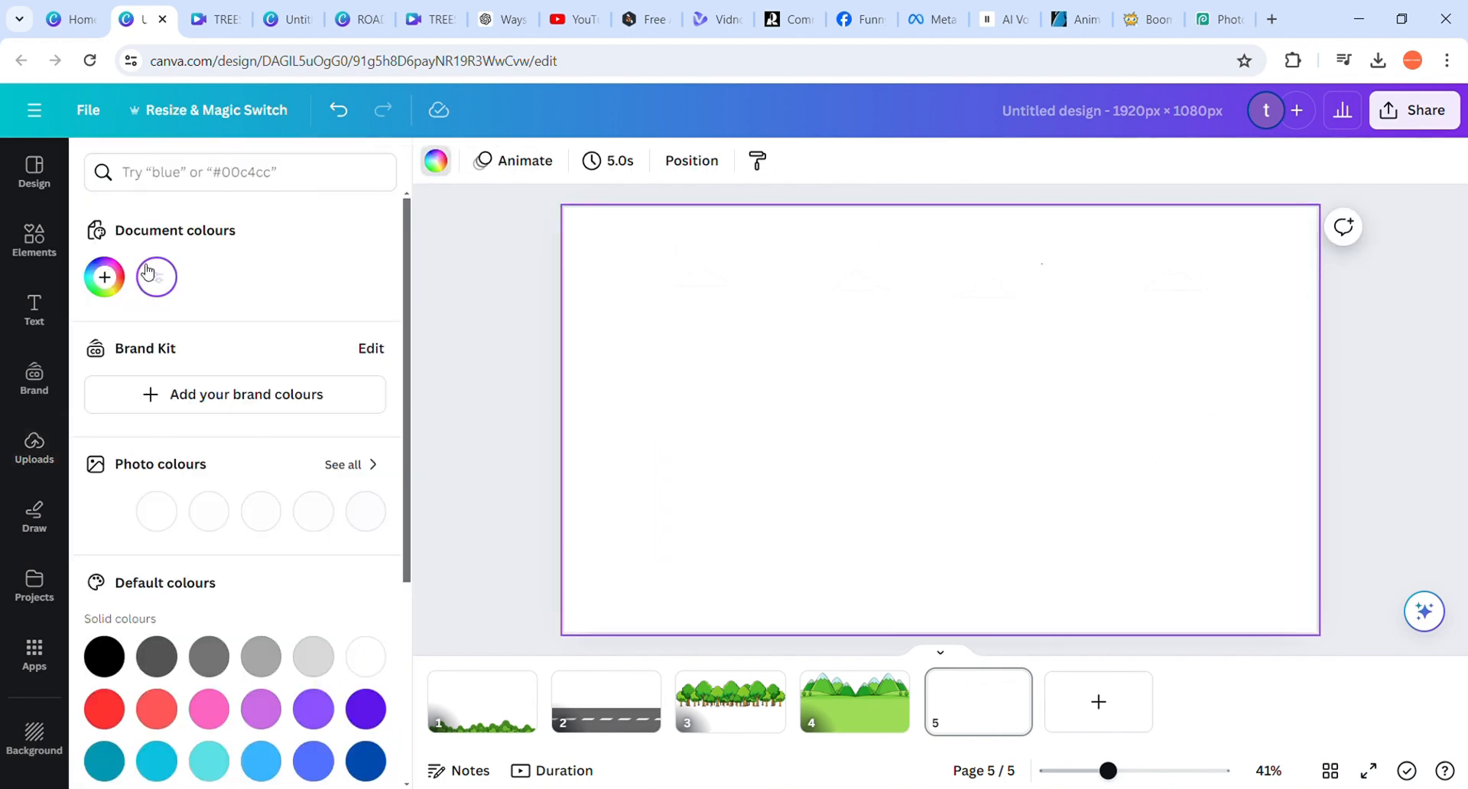
left_click(117, 659)
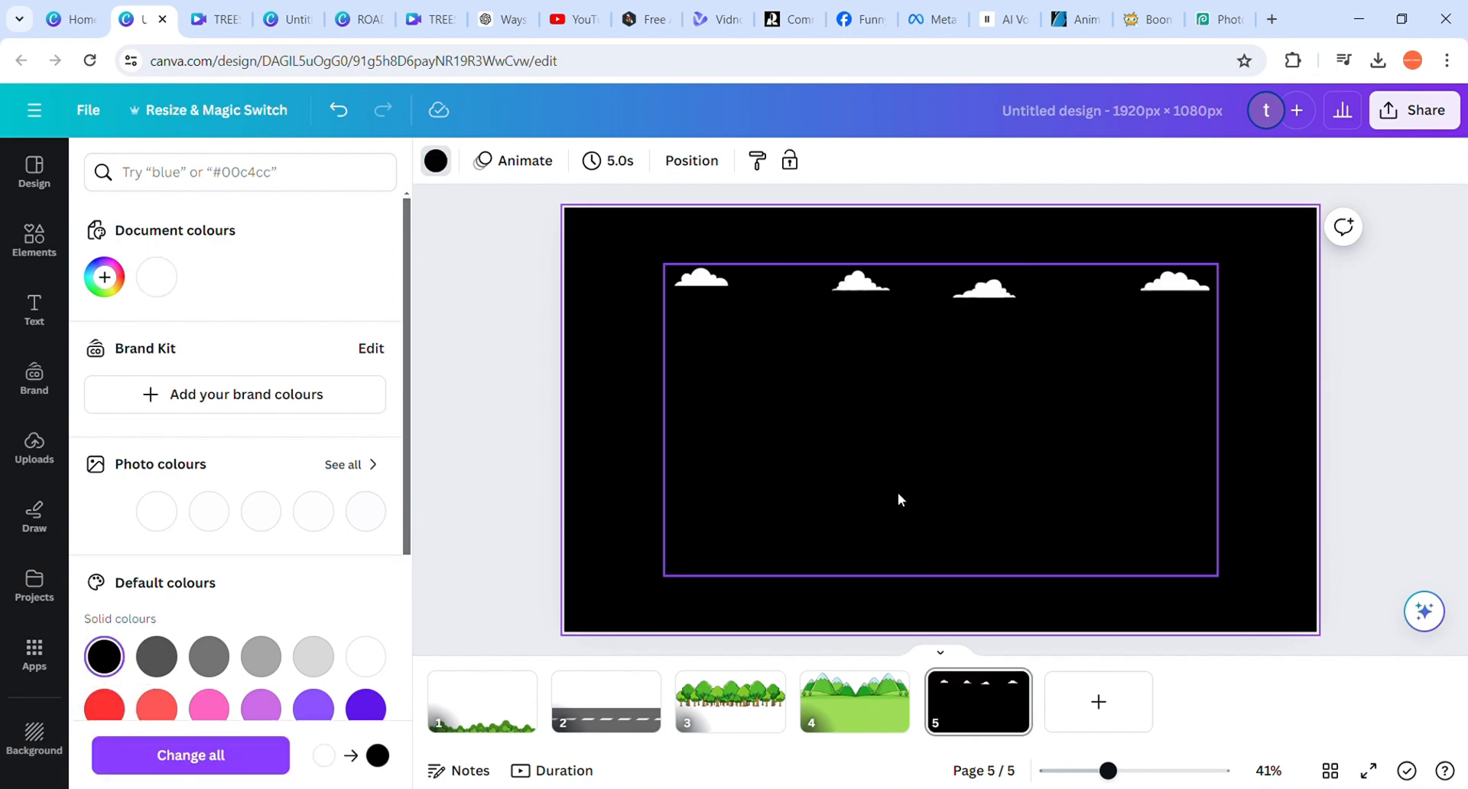
Move the clouds image to the top-left corner of page 5 and enlarge it to nearly the page size
left_click_drag(878, 500, 783, 452)
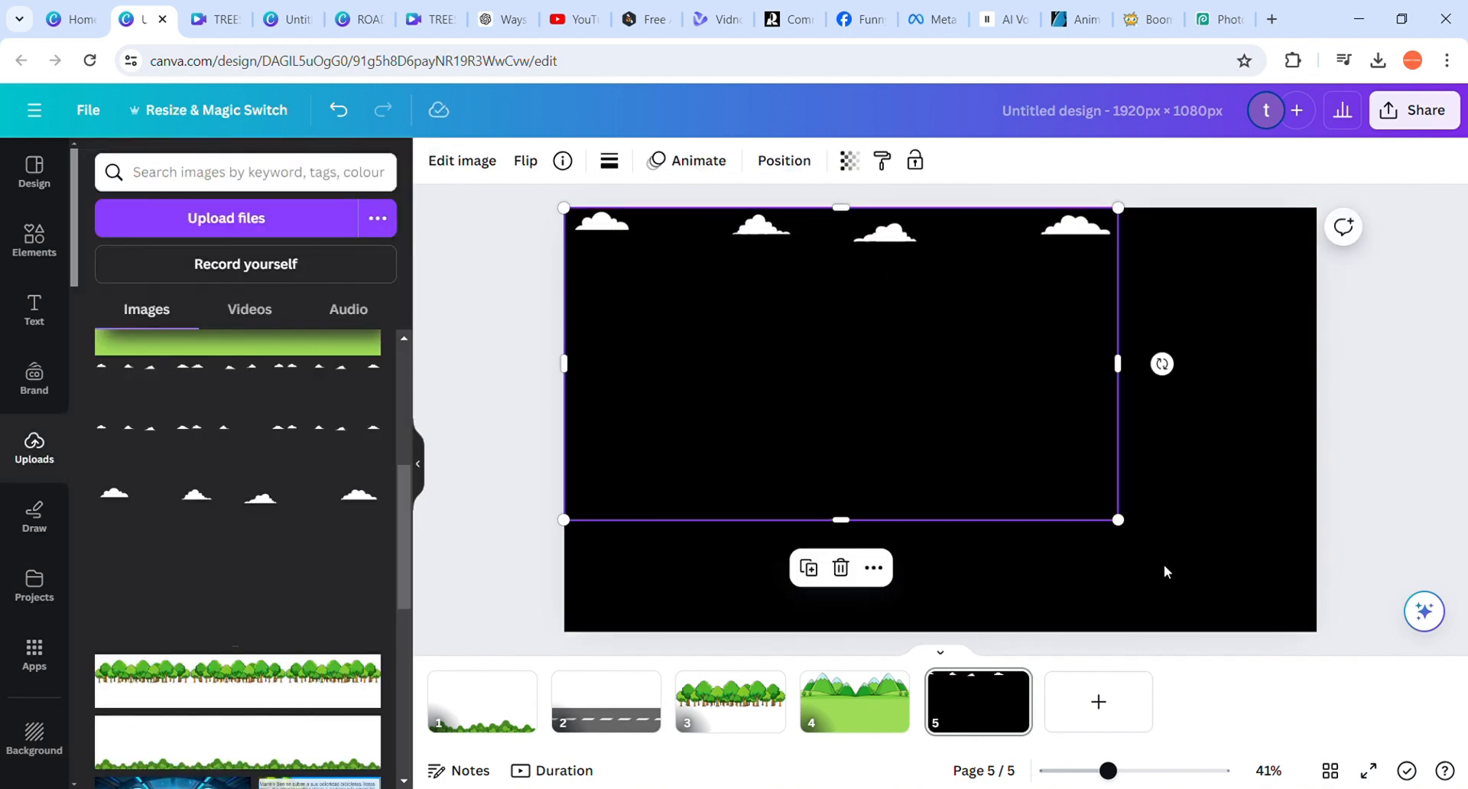
left_click_drag(1128, 530, 1282, 610)
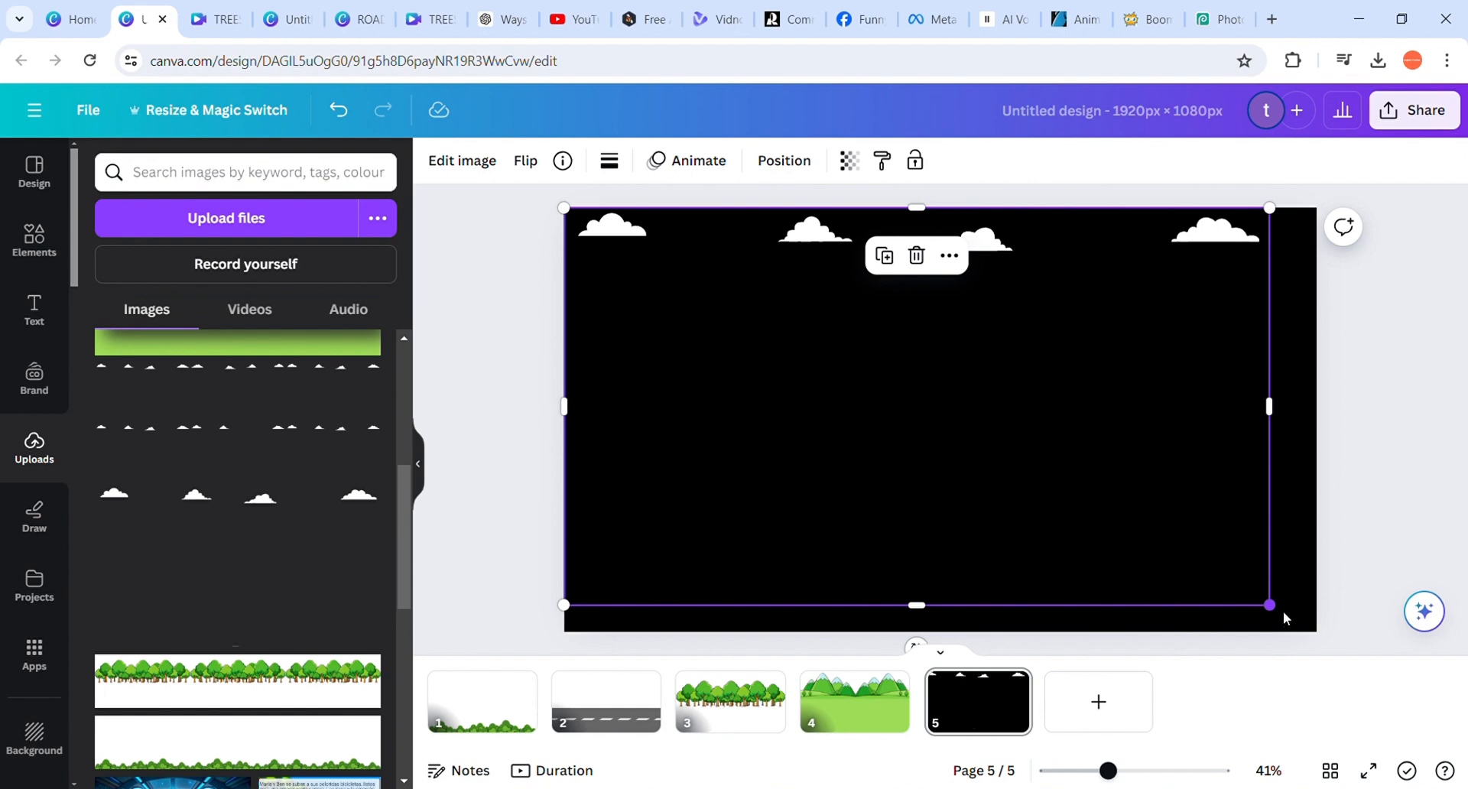
right_click(1284, 612)
key("Escape")
left_click(448, 163)
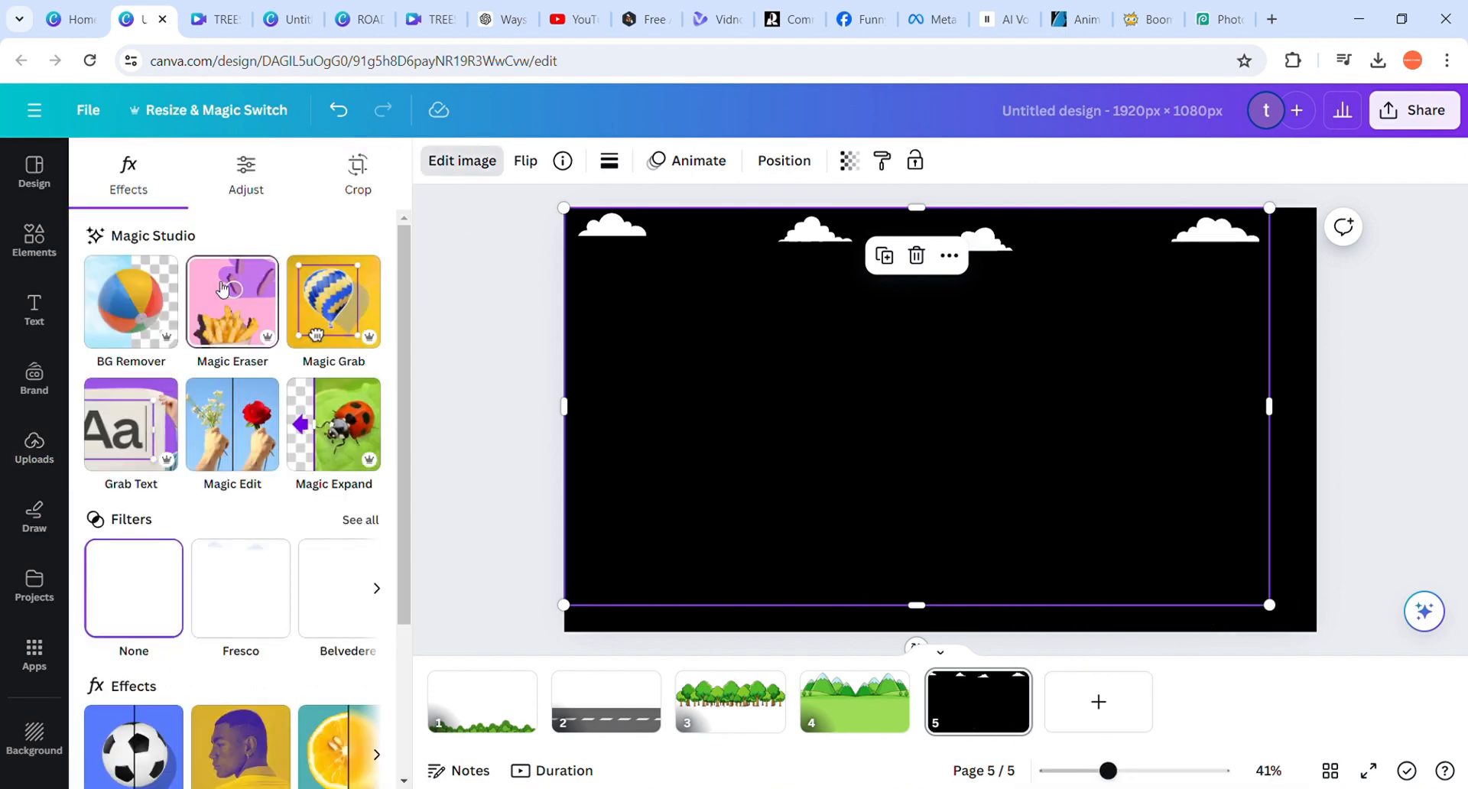
left_click(1281, 554)
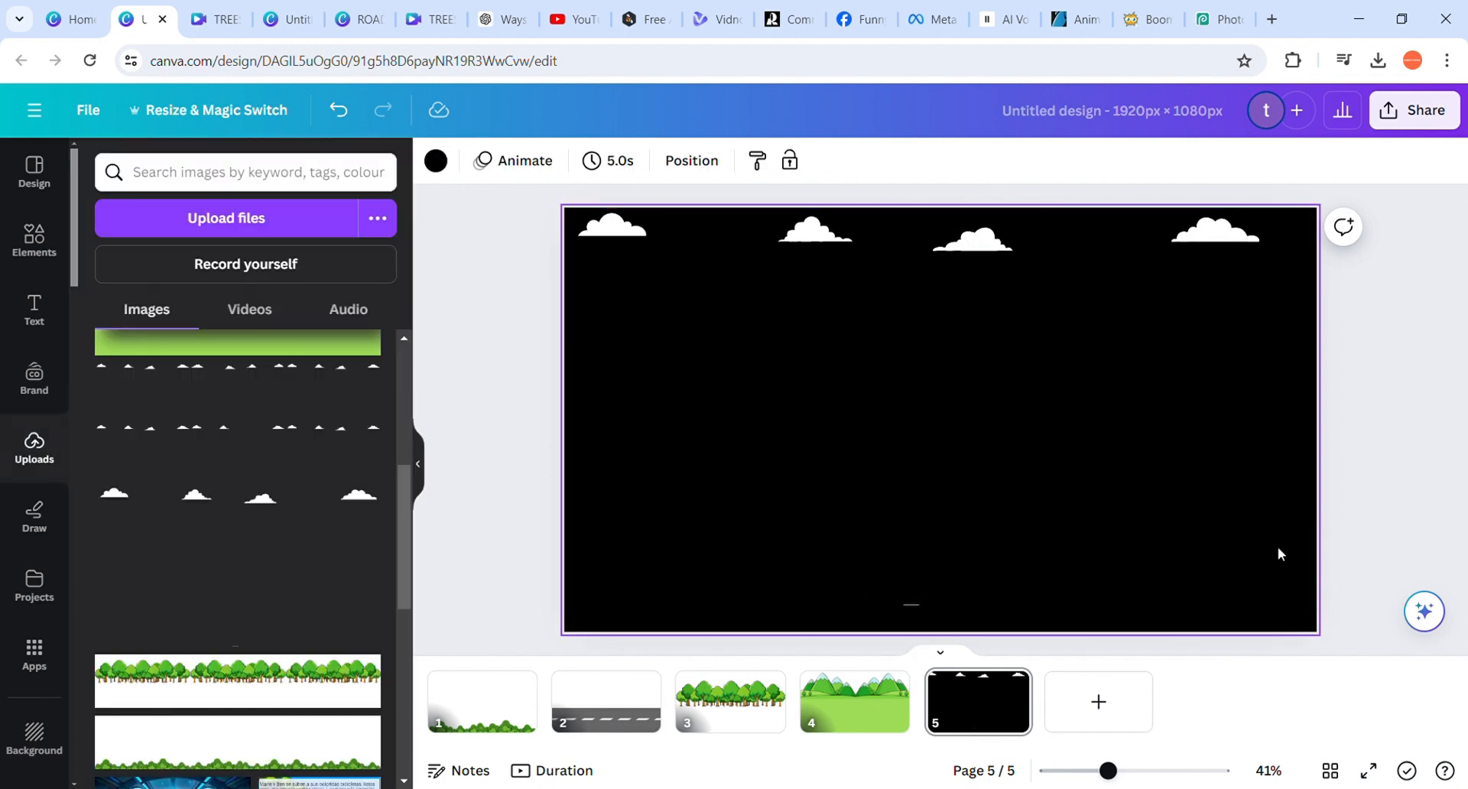
Set the background of page 5 to white (#ffffff) and enlarge the clouds image to fill the page
left_click(446, 157)
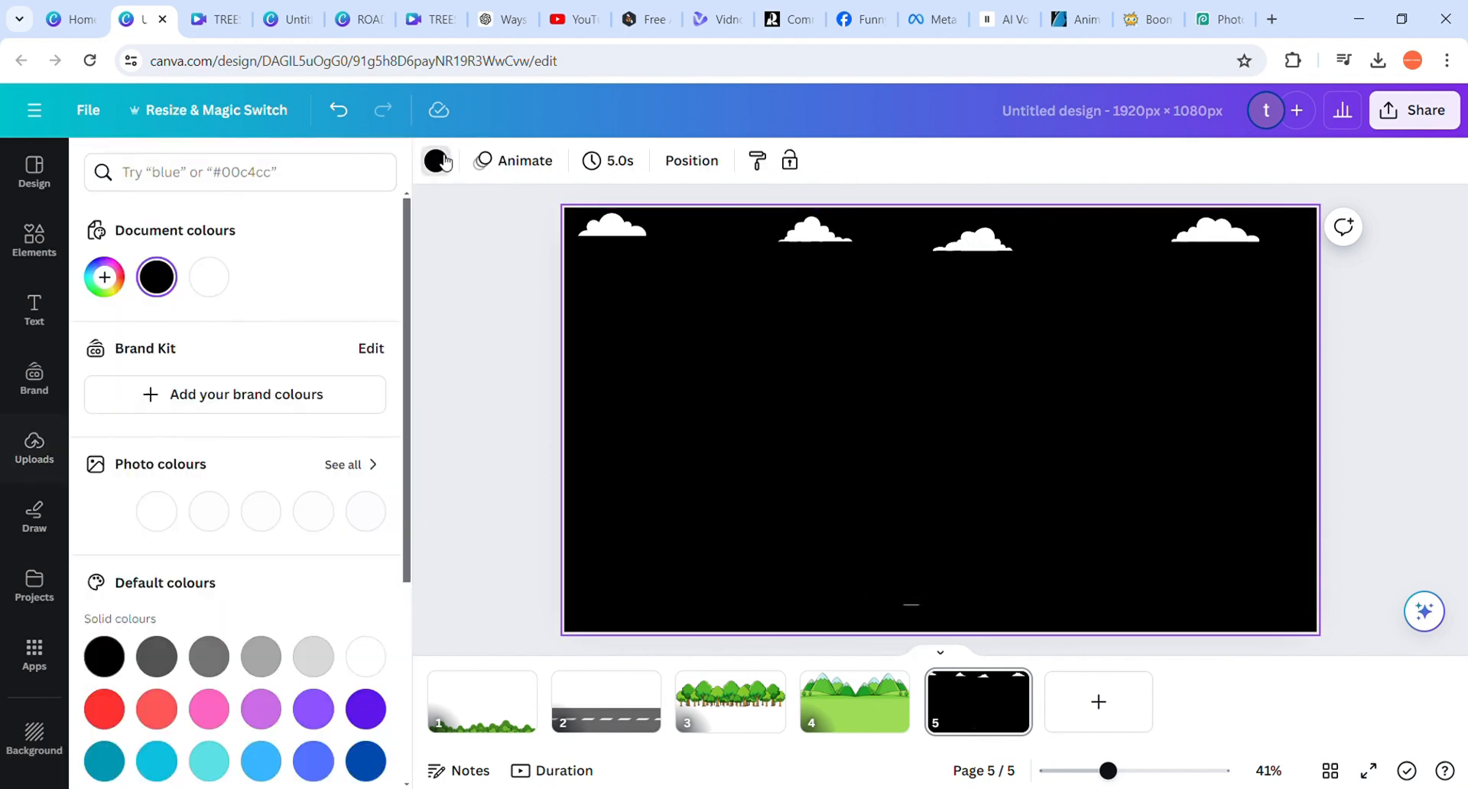
left_click(220, 287)
left_click(841, 322)
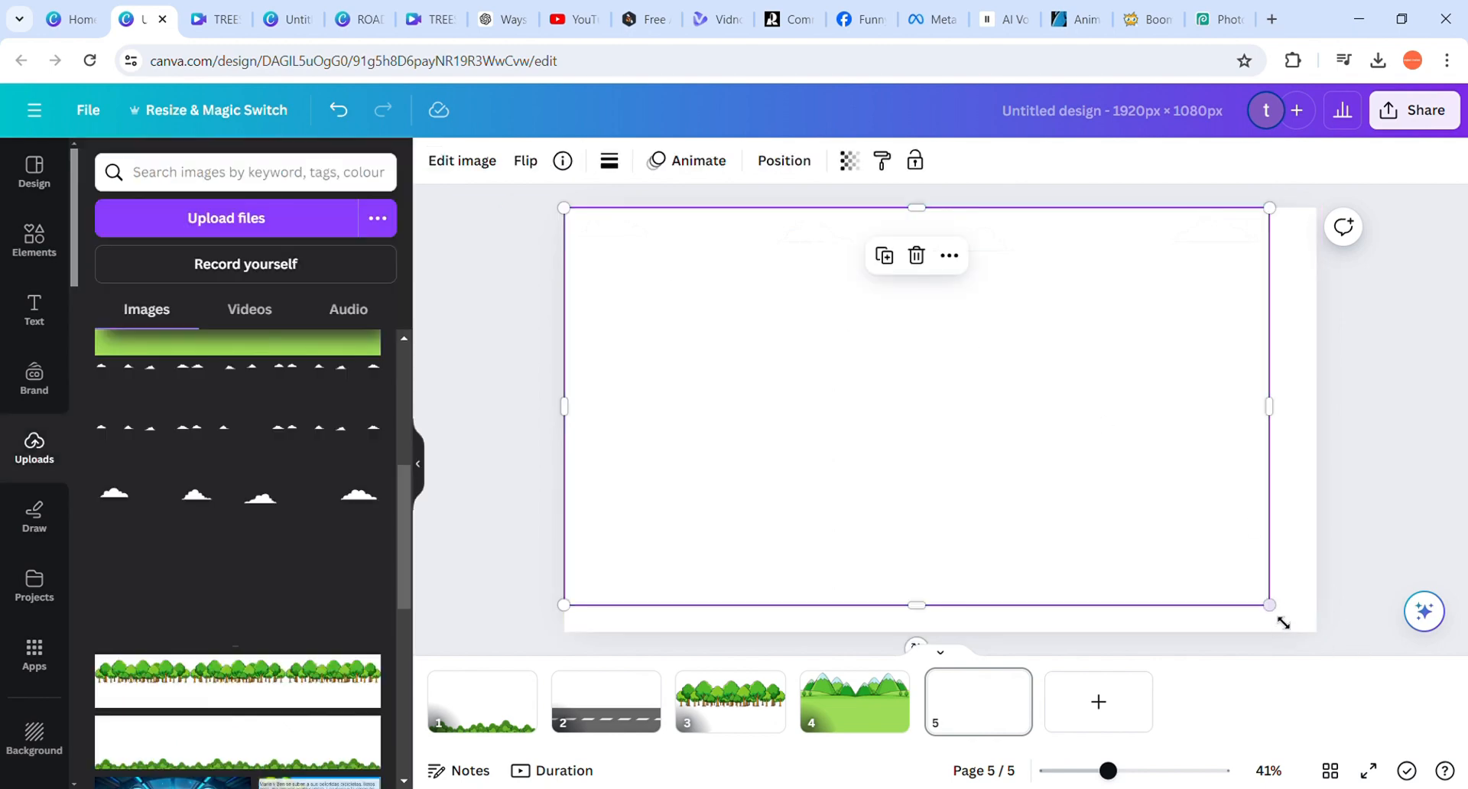
left_click_drag(1271, 607, 1331, 631)
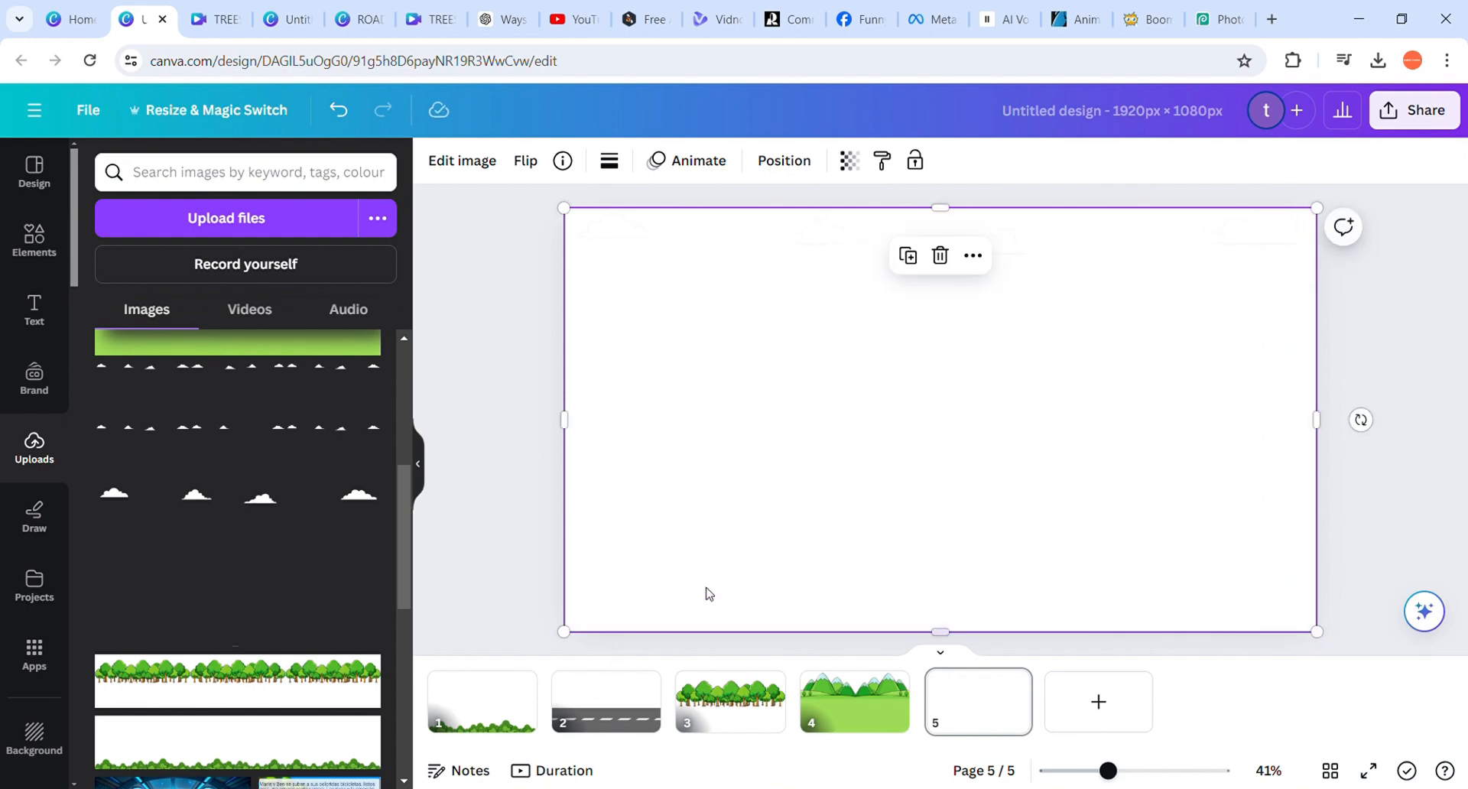
left_click(1444, 128)
left_click(497, 324)
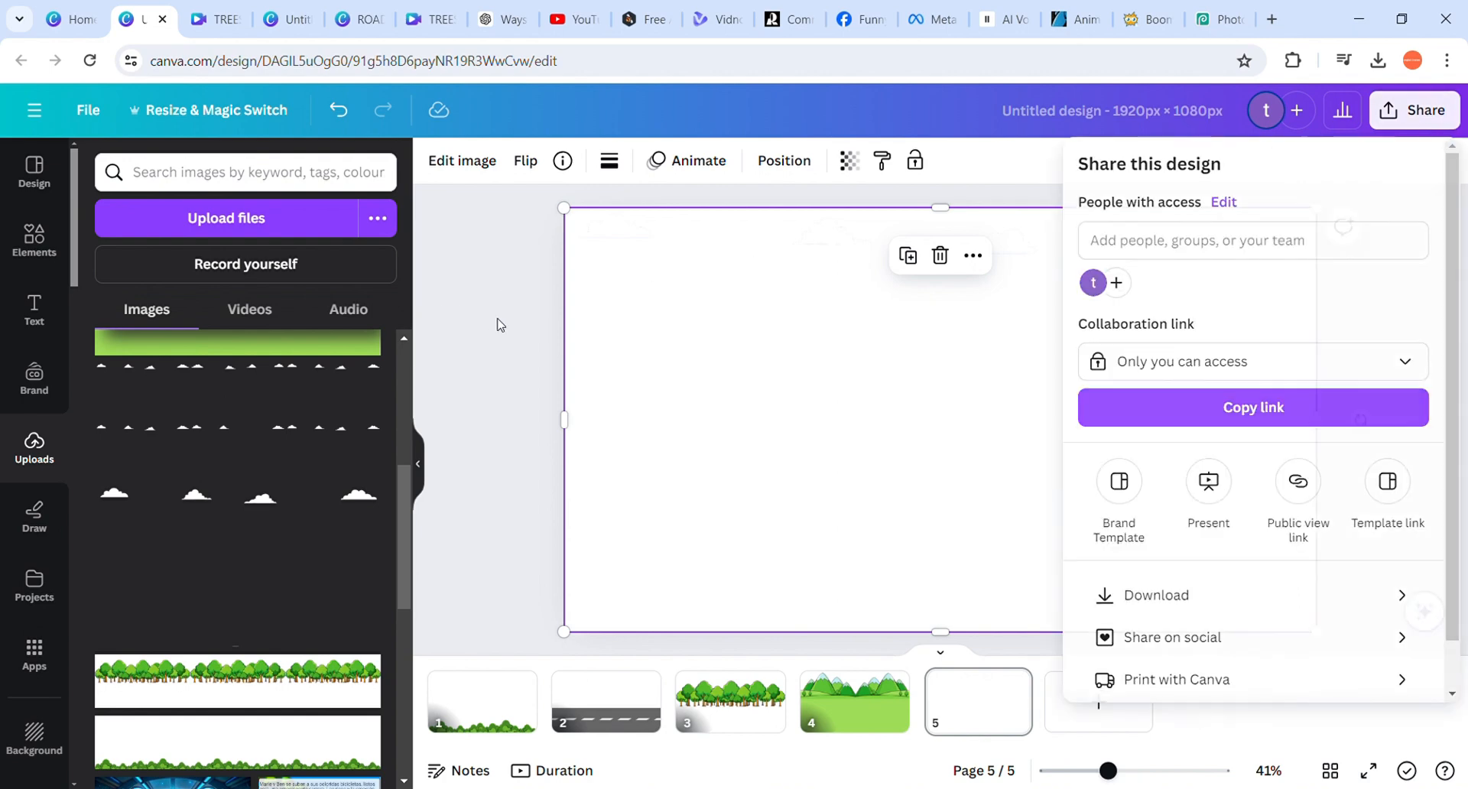
left_click(1423, 110)
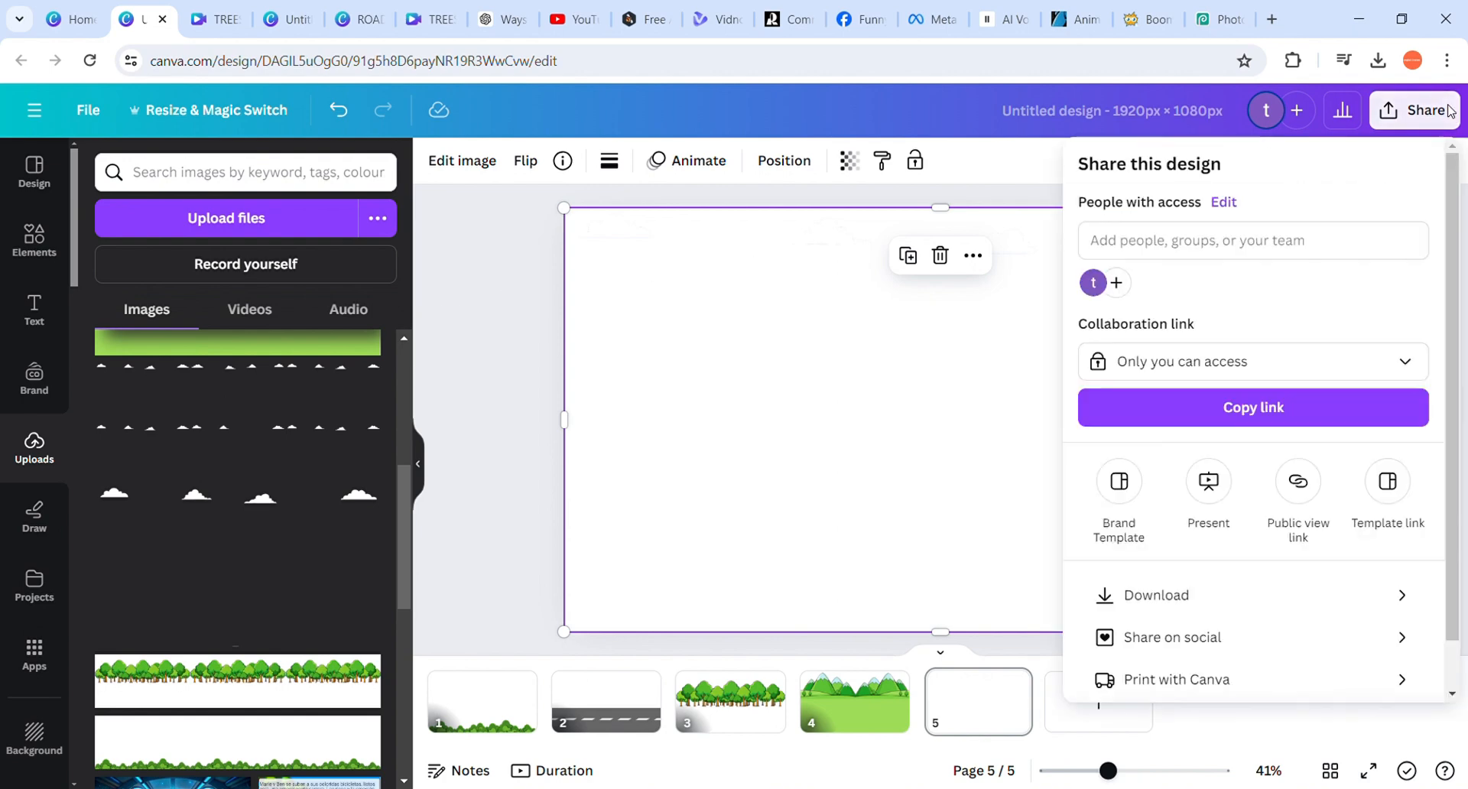
left_click(503, 702)
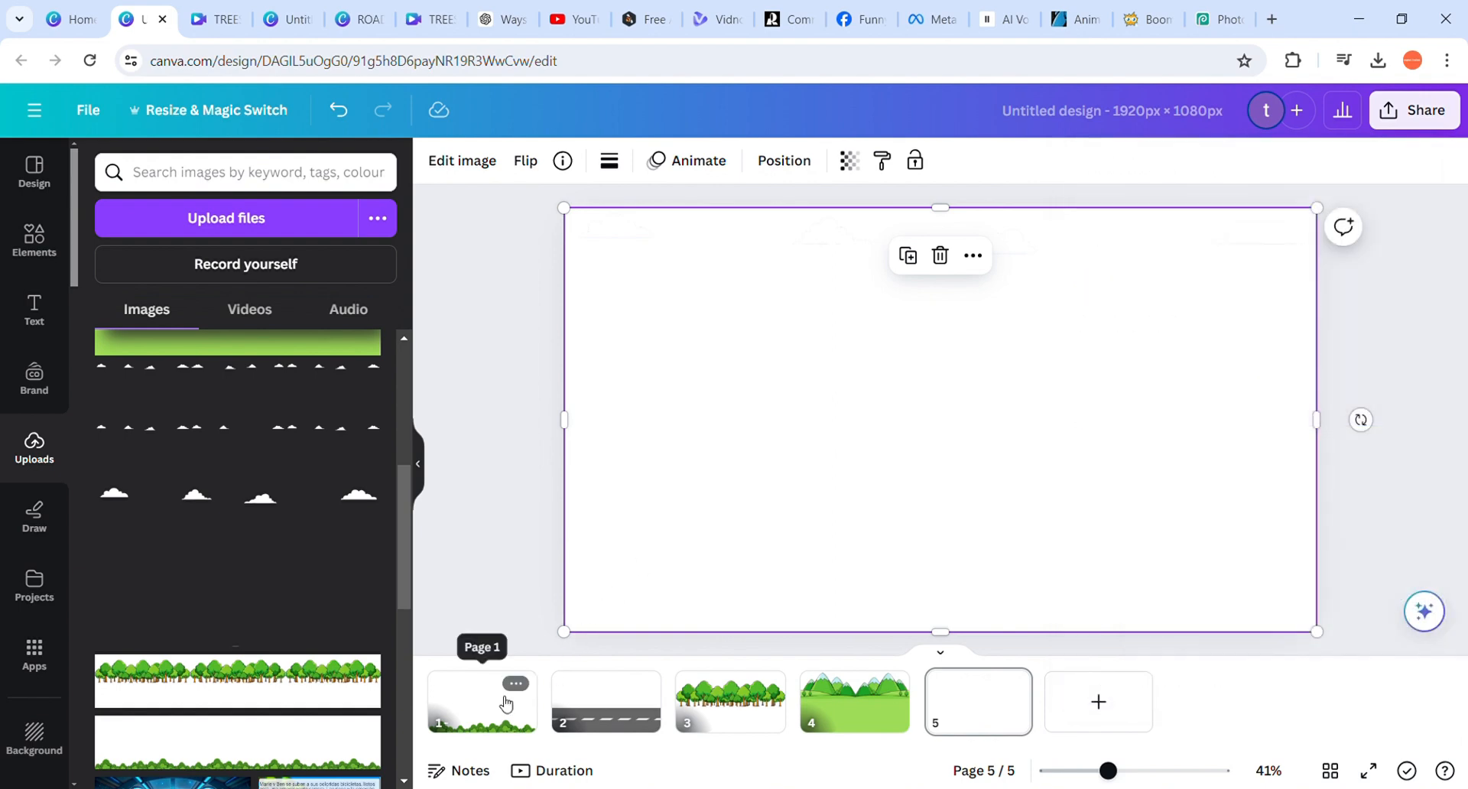
Set up a PNG download of page 1 only with a transparent background, and close the settings without downloading
left_click(503, 702)
left_click(1414, 110)
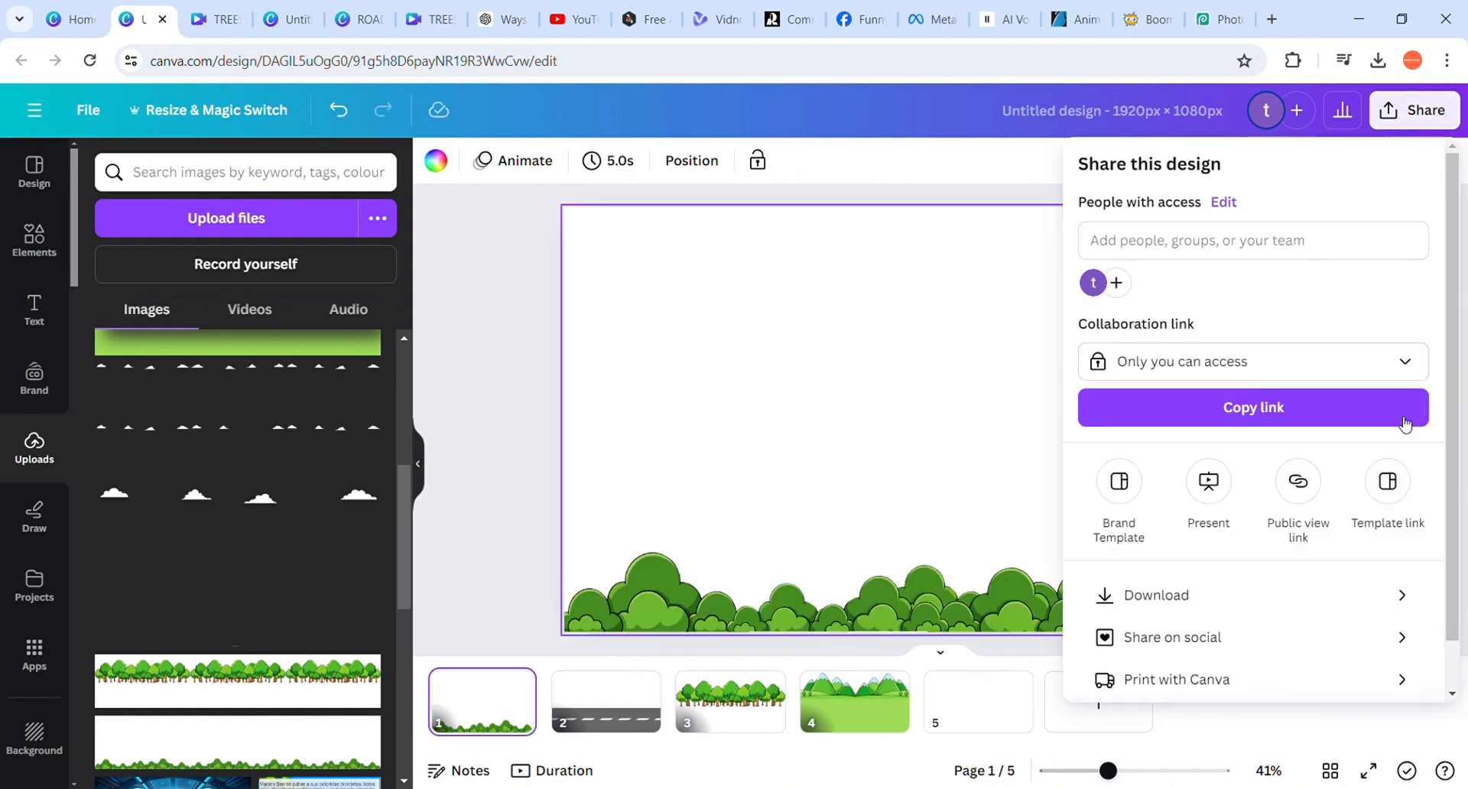
scroll(1430, 374, "down", 1)
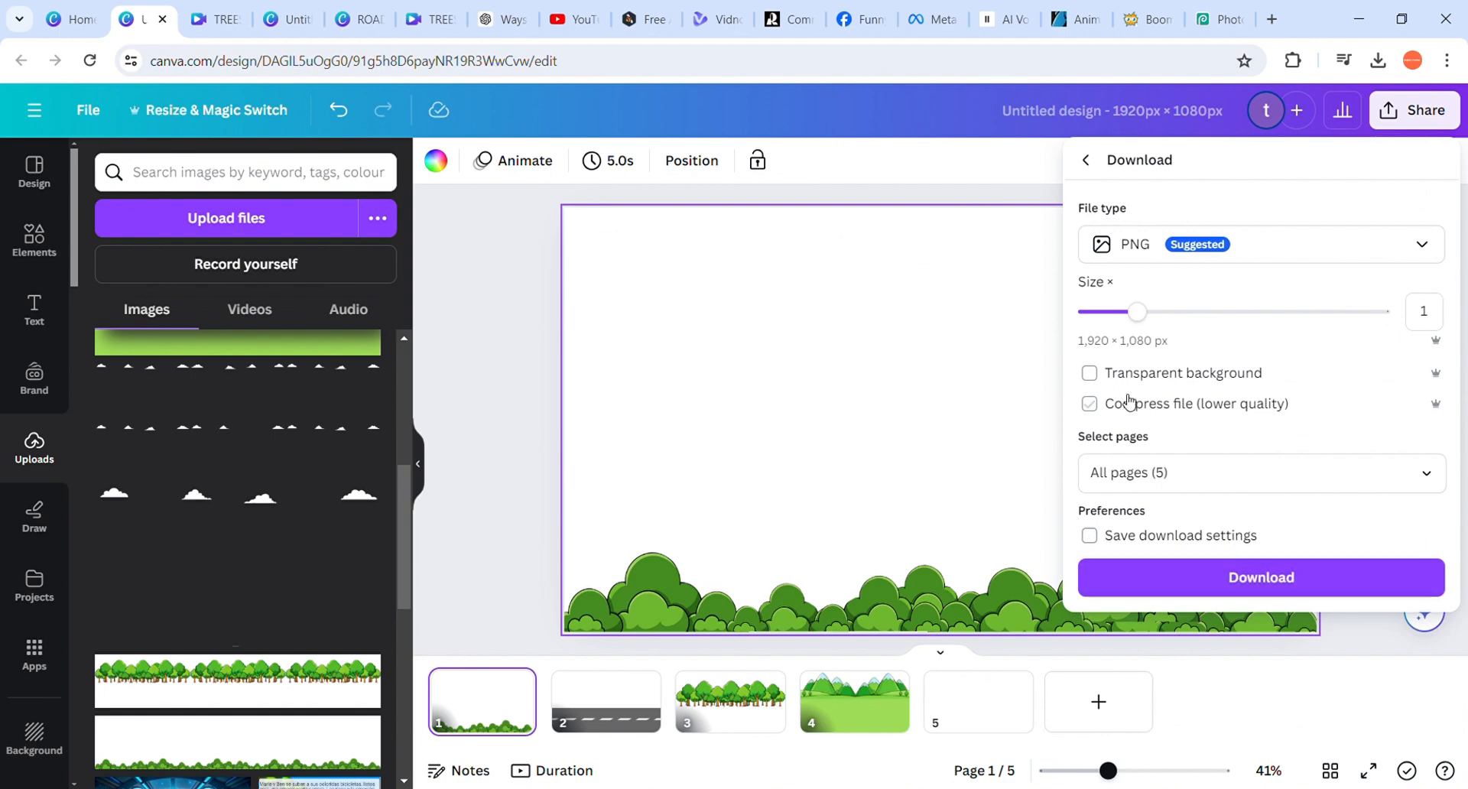
left_click(1106, 387)
left_click(1420, 479)
left_click(1411, 166)
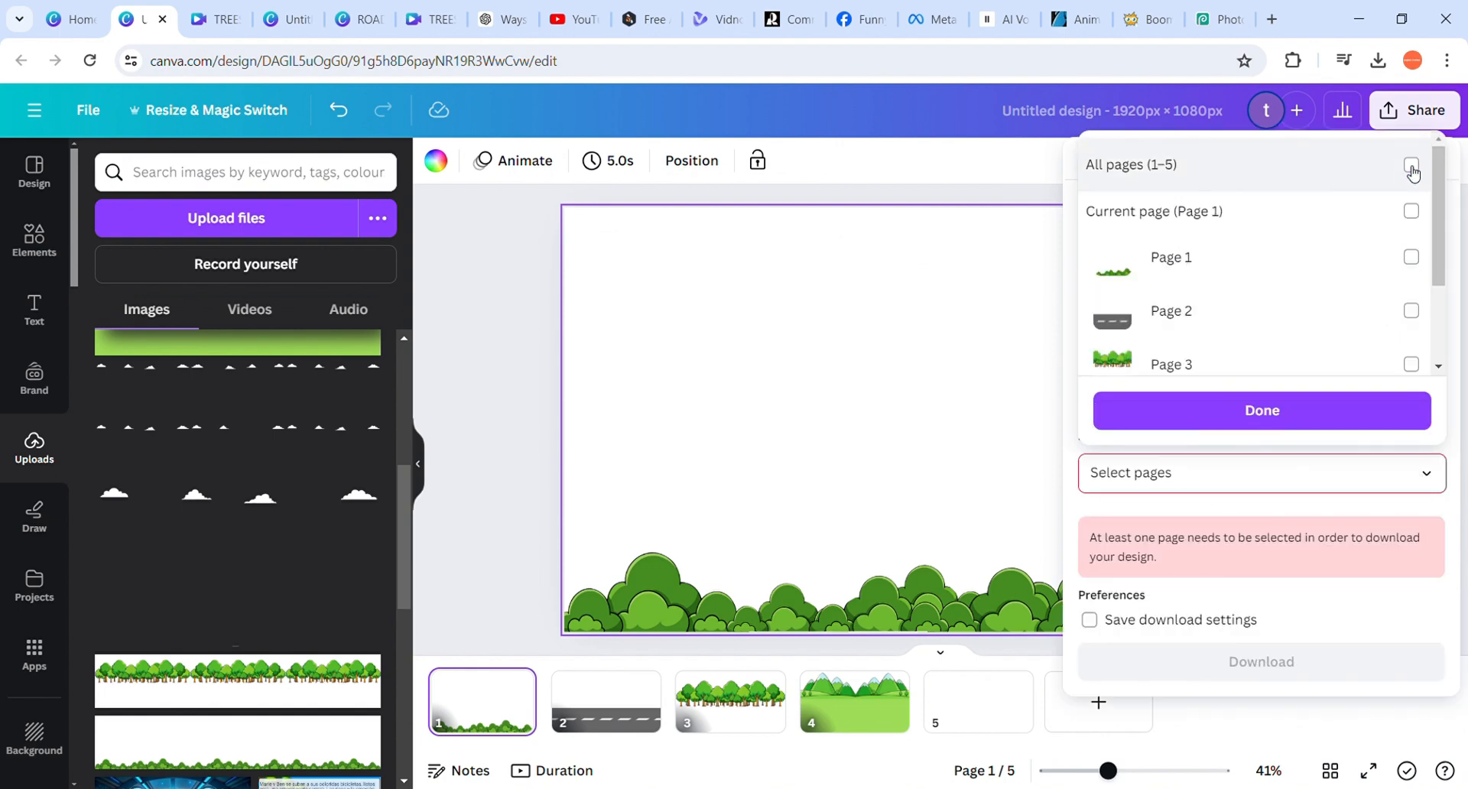
left_click(1415, 257)
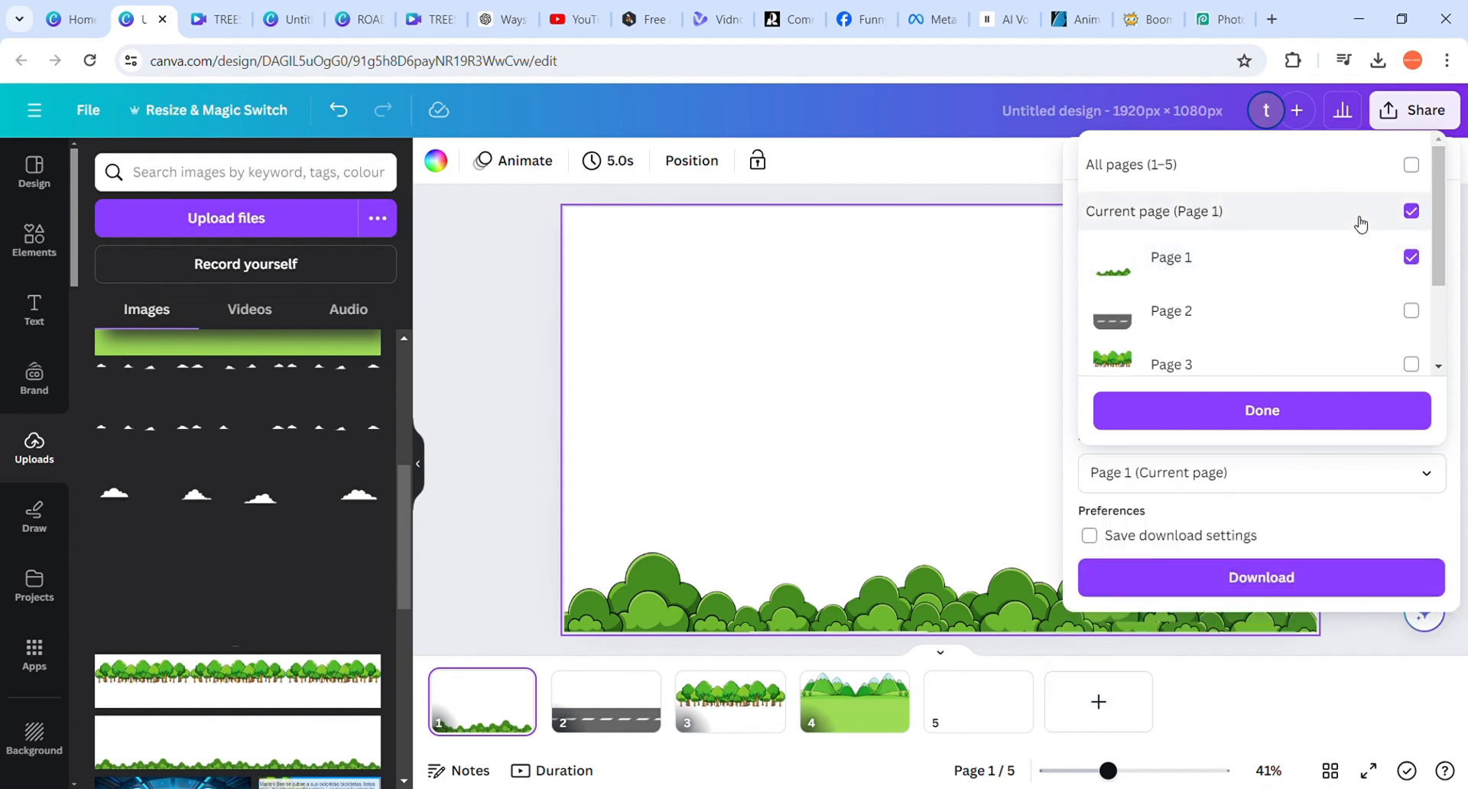
left_click(520, 343)
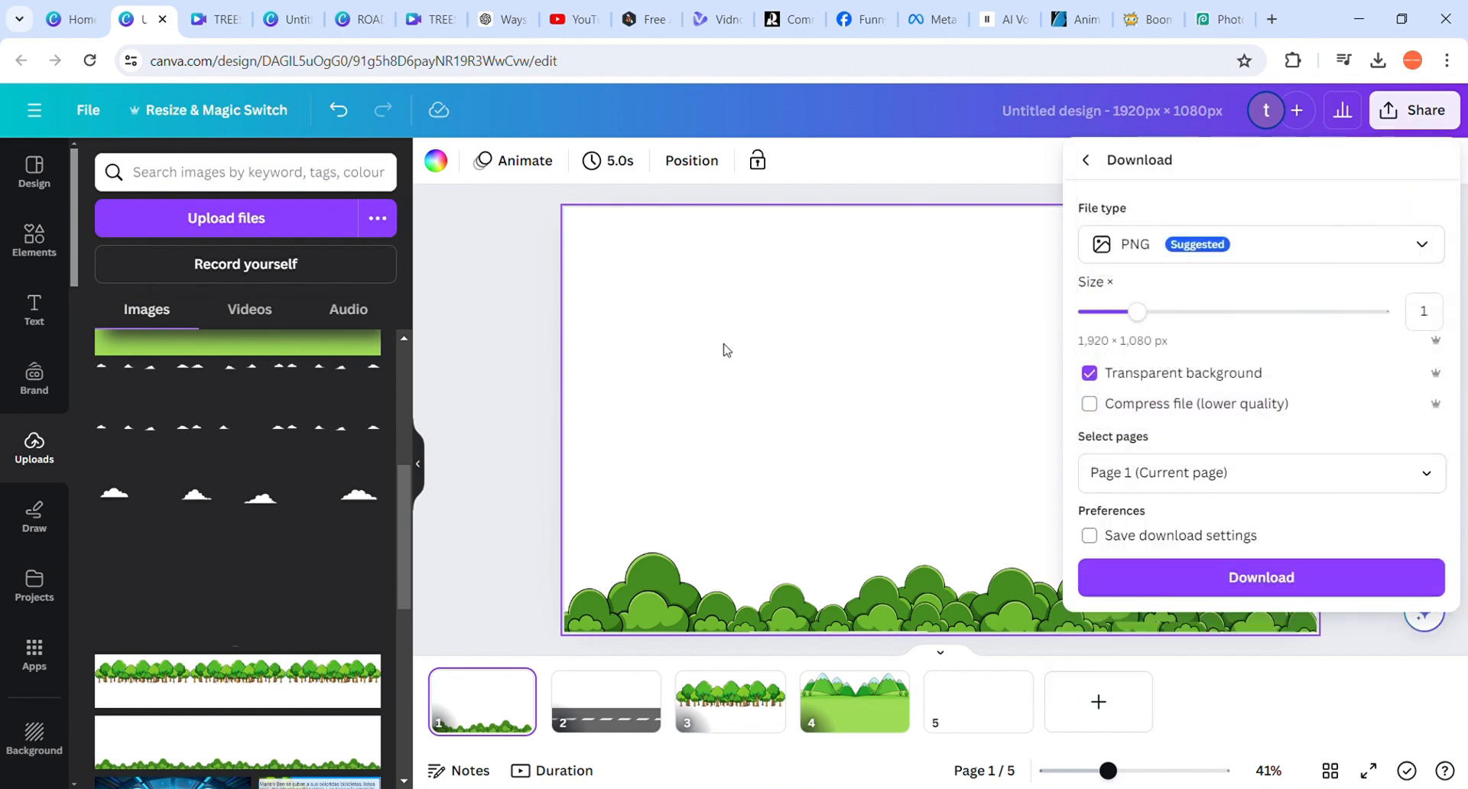
left_click(485, 364)
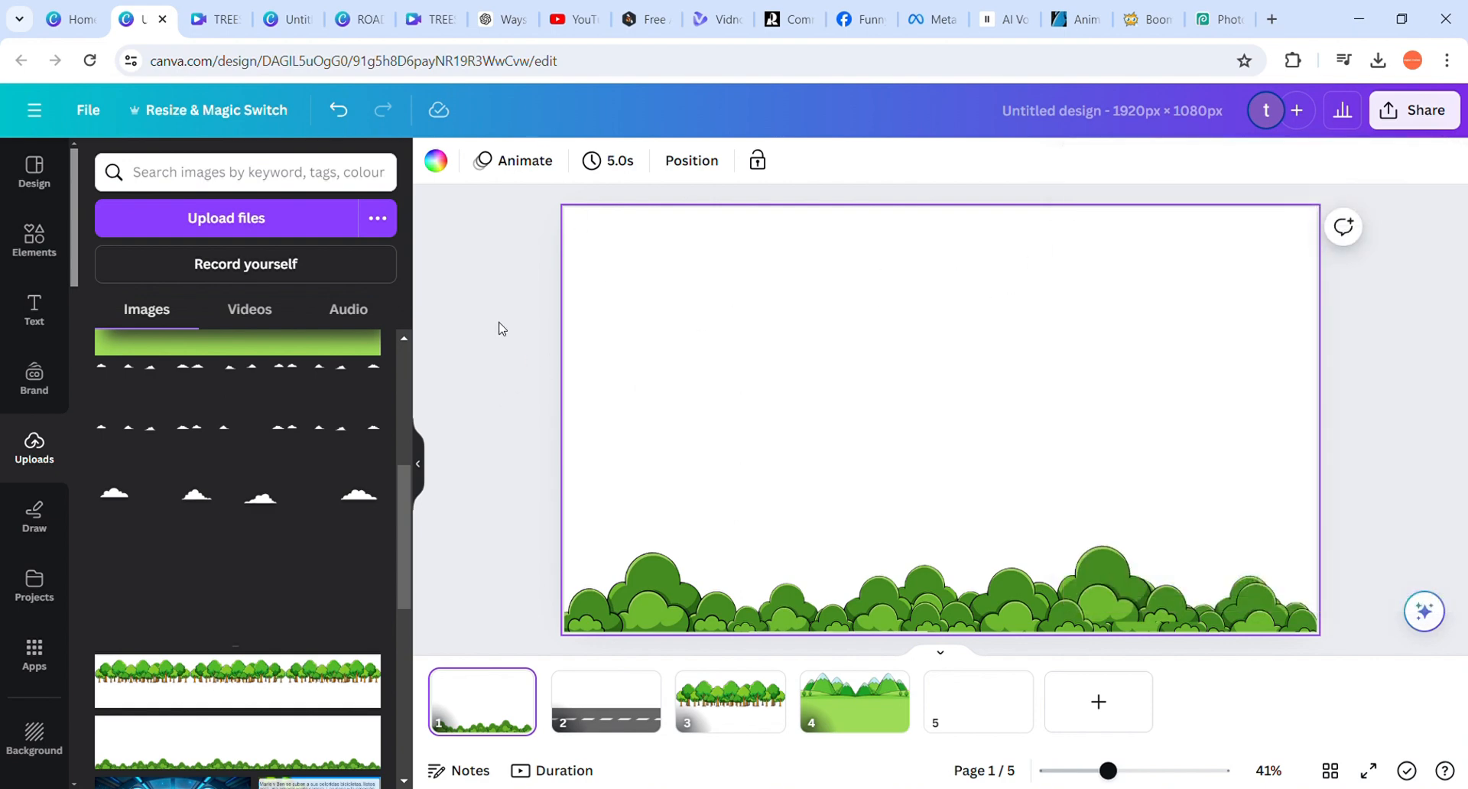
Return to the Canva home page and create a new custom-size design of 5760 × 1080 px
left_click(70, 29)
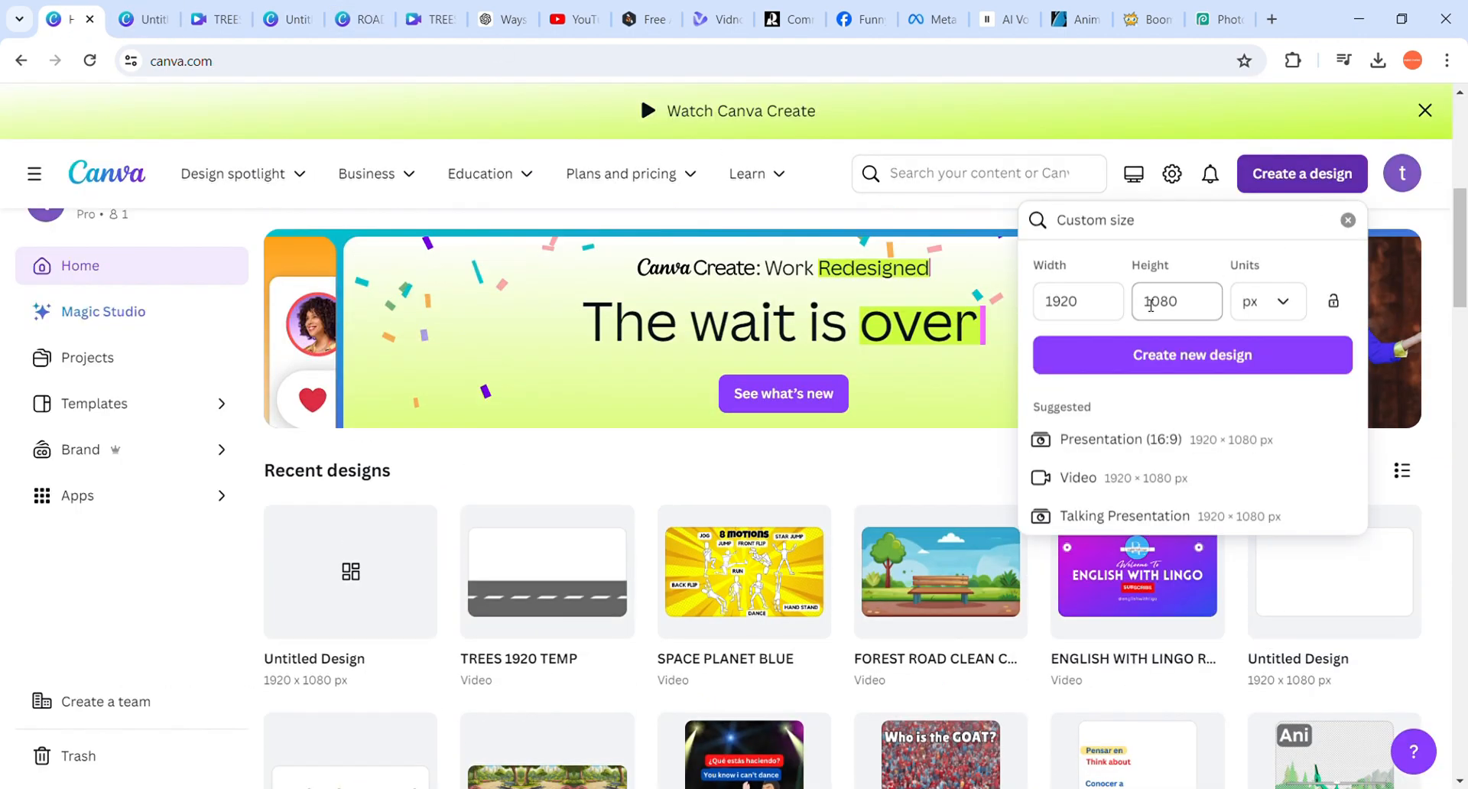
double_click(1097, 311)
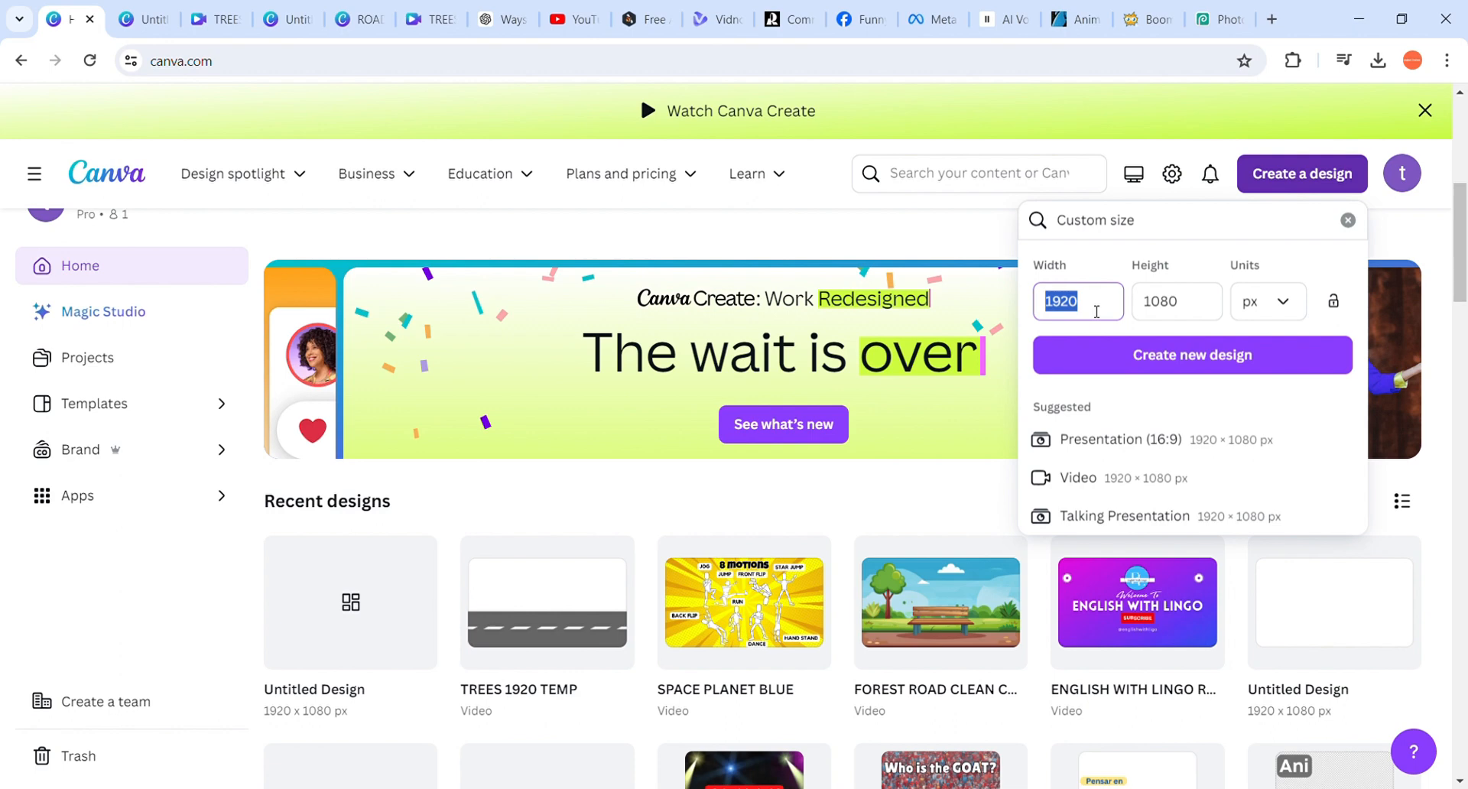
type("5760")
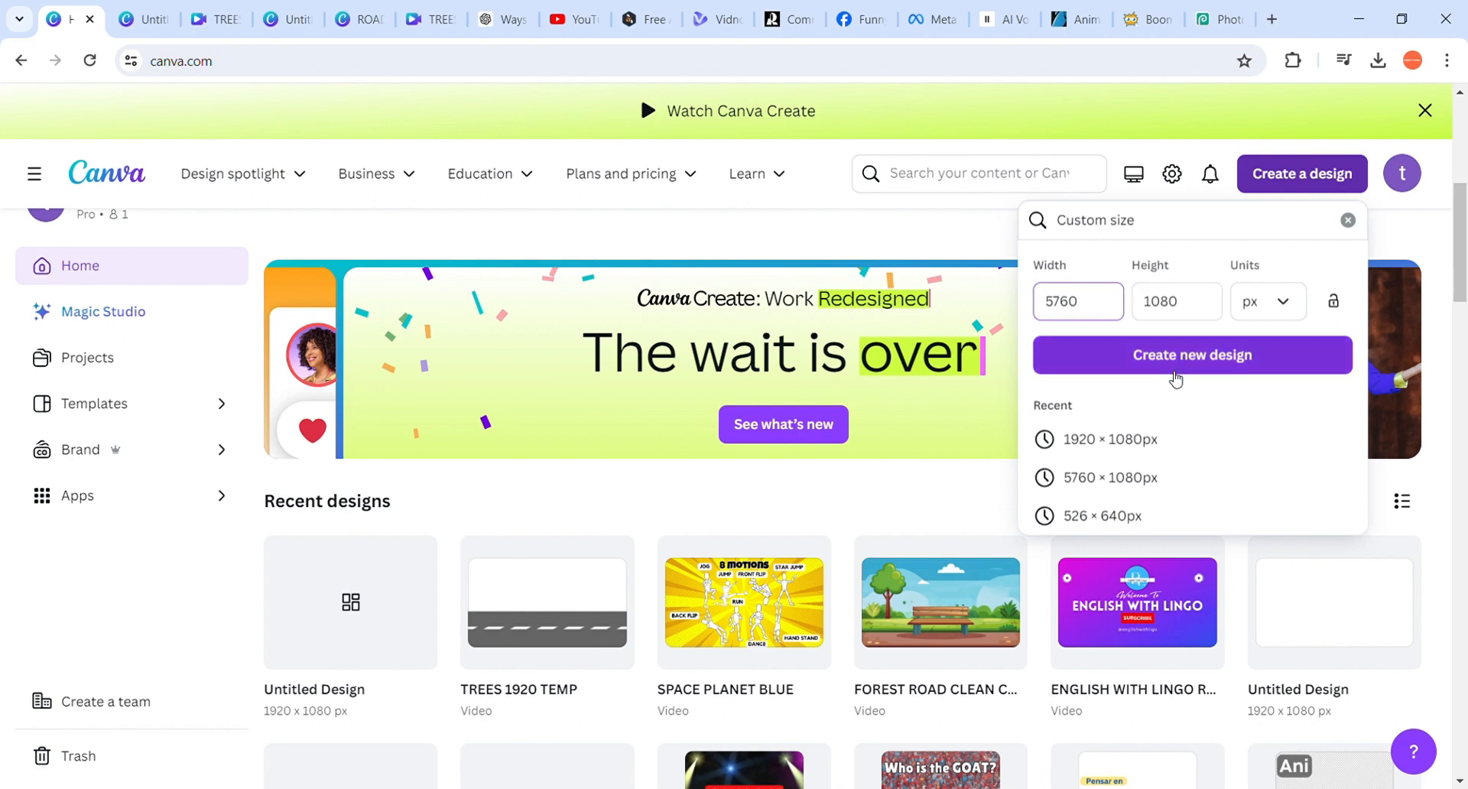
left_click(1153, 371)
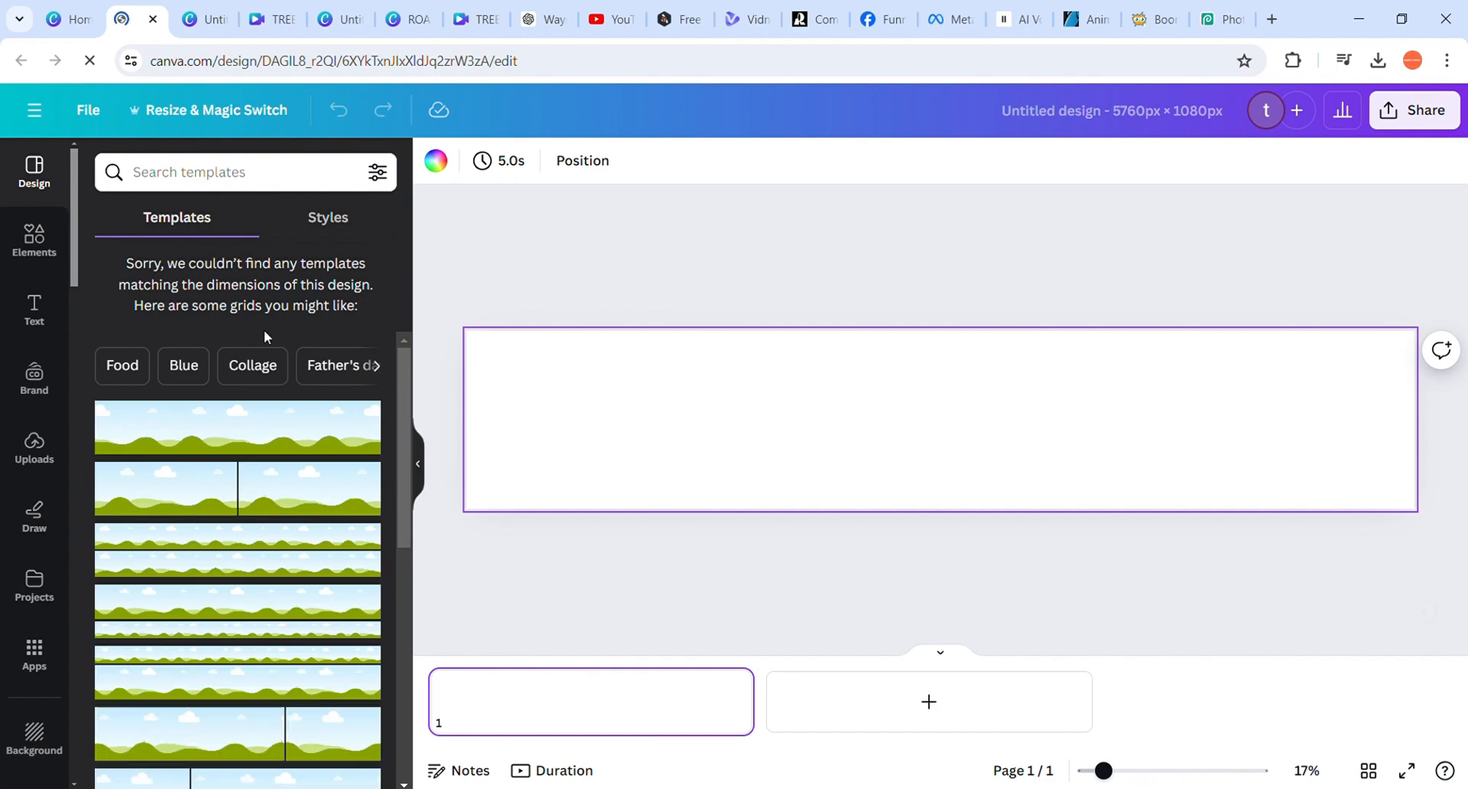
Insert the uploaded bushes image into the wide design and move it to the page's top-left corner
left_click(34, 451)
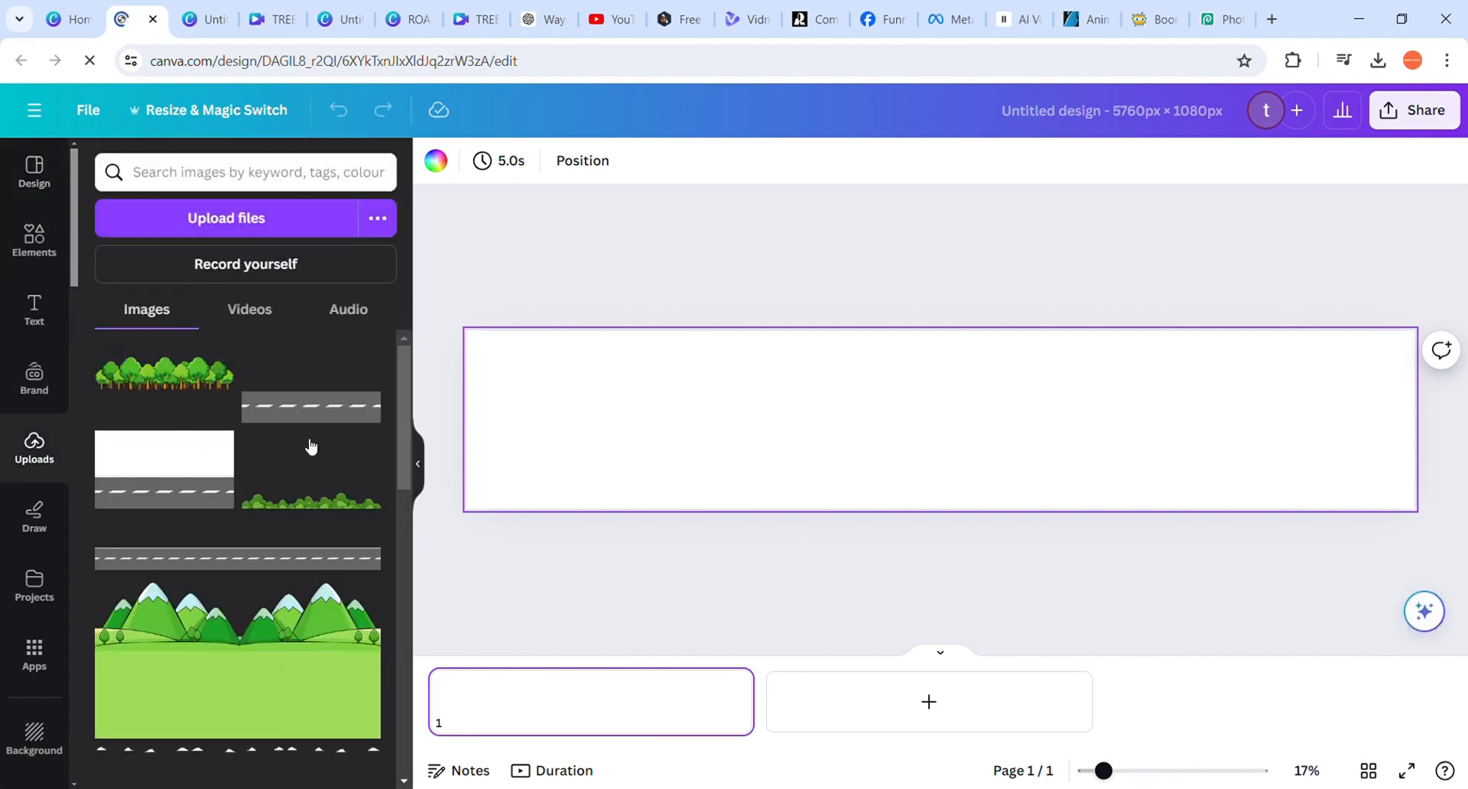
left_click(337, 510)
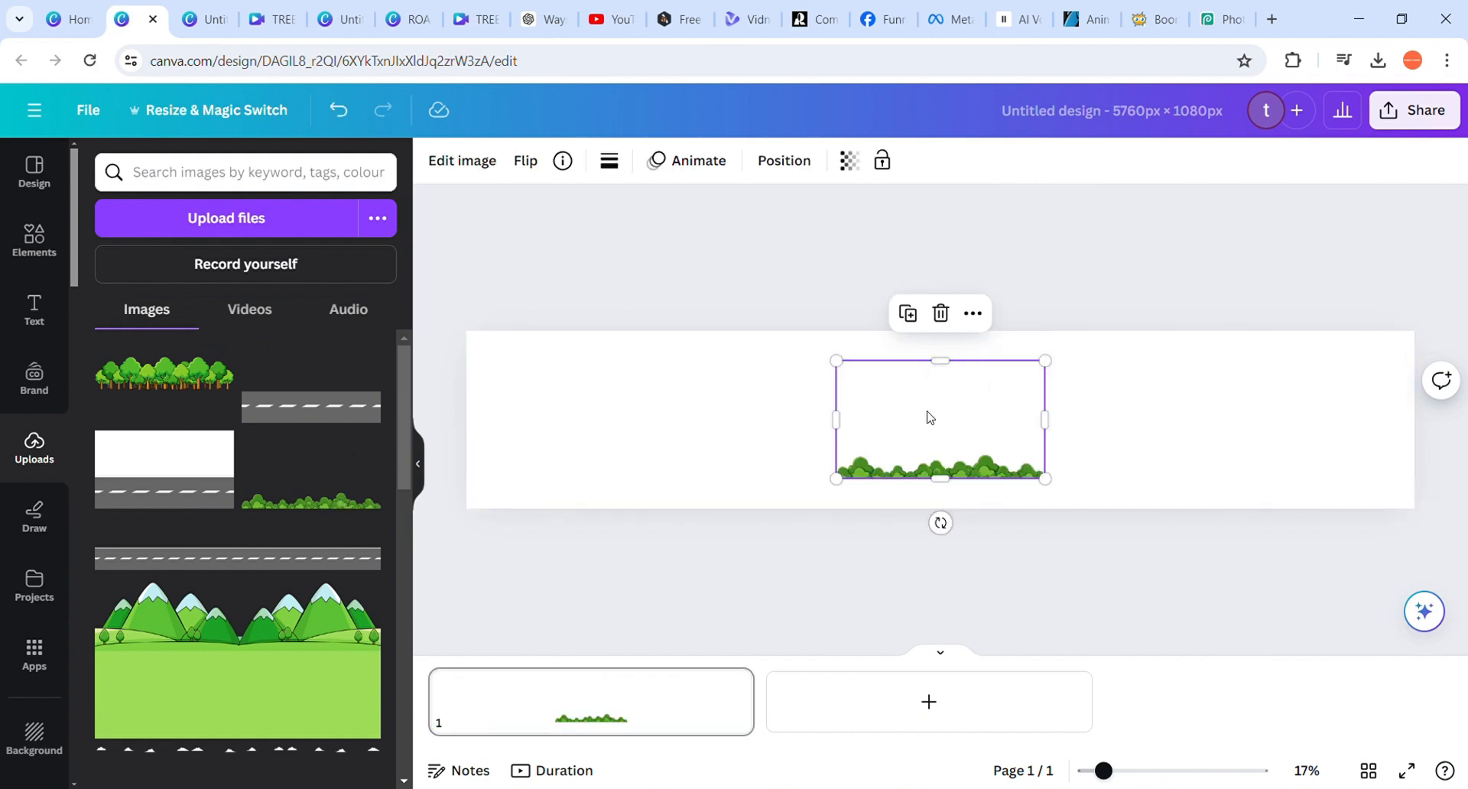
left_click_drag(929, 417, 557, 387)
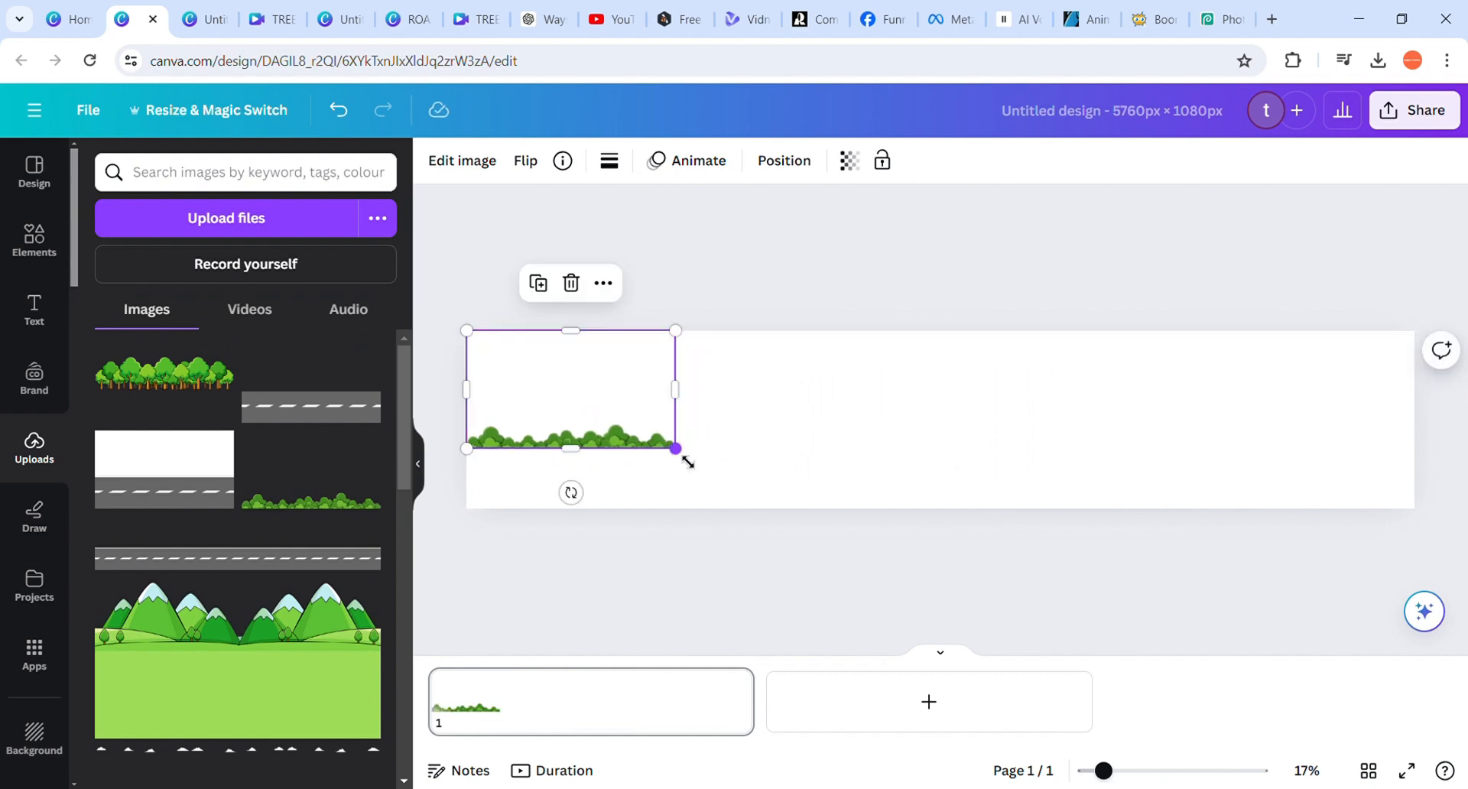
Enlarge the bushes image to 1,920 × 1,080 px and place a duplicate of it directly beside it in the middle third
left_click_drag(687, 461, 794, 522)
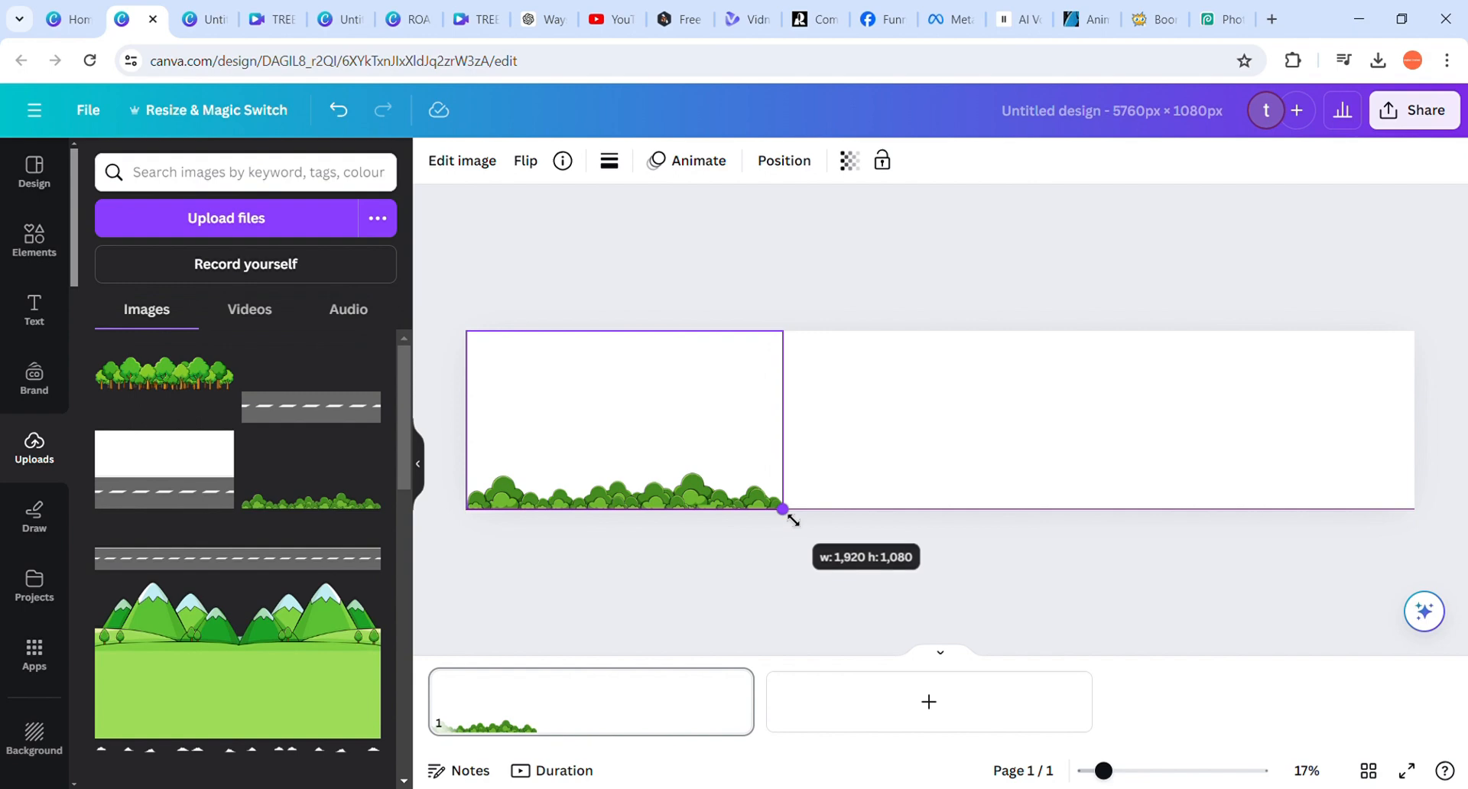
mouse_move(794, 521)
left_mouse_down()
mouse_move(764, 502)
mouse_move(782, 510)
left_mouse_up()
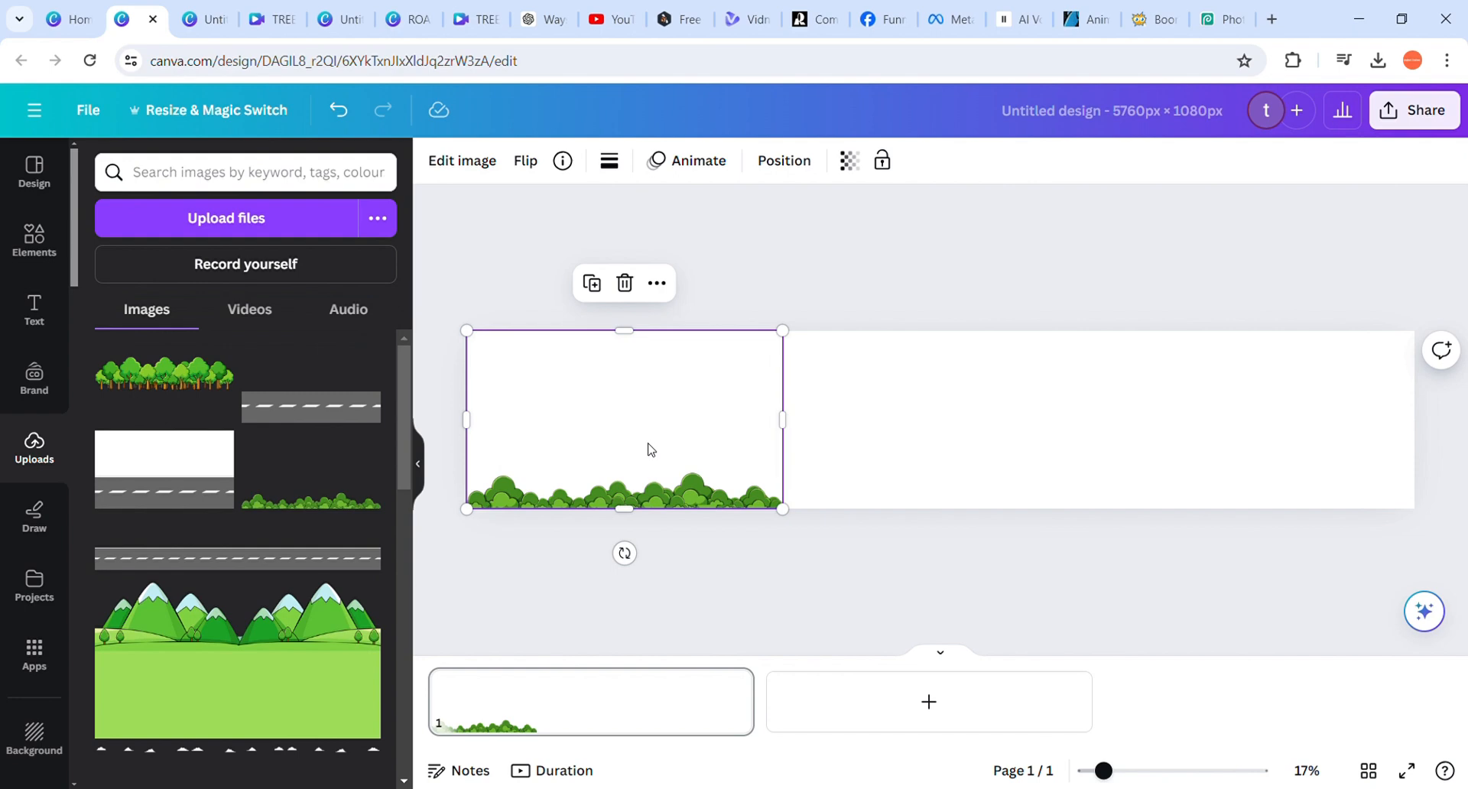
key("ctrl+d")
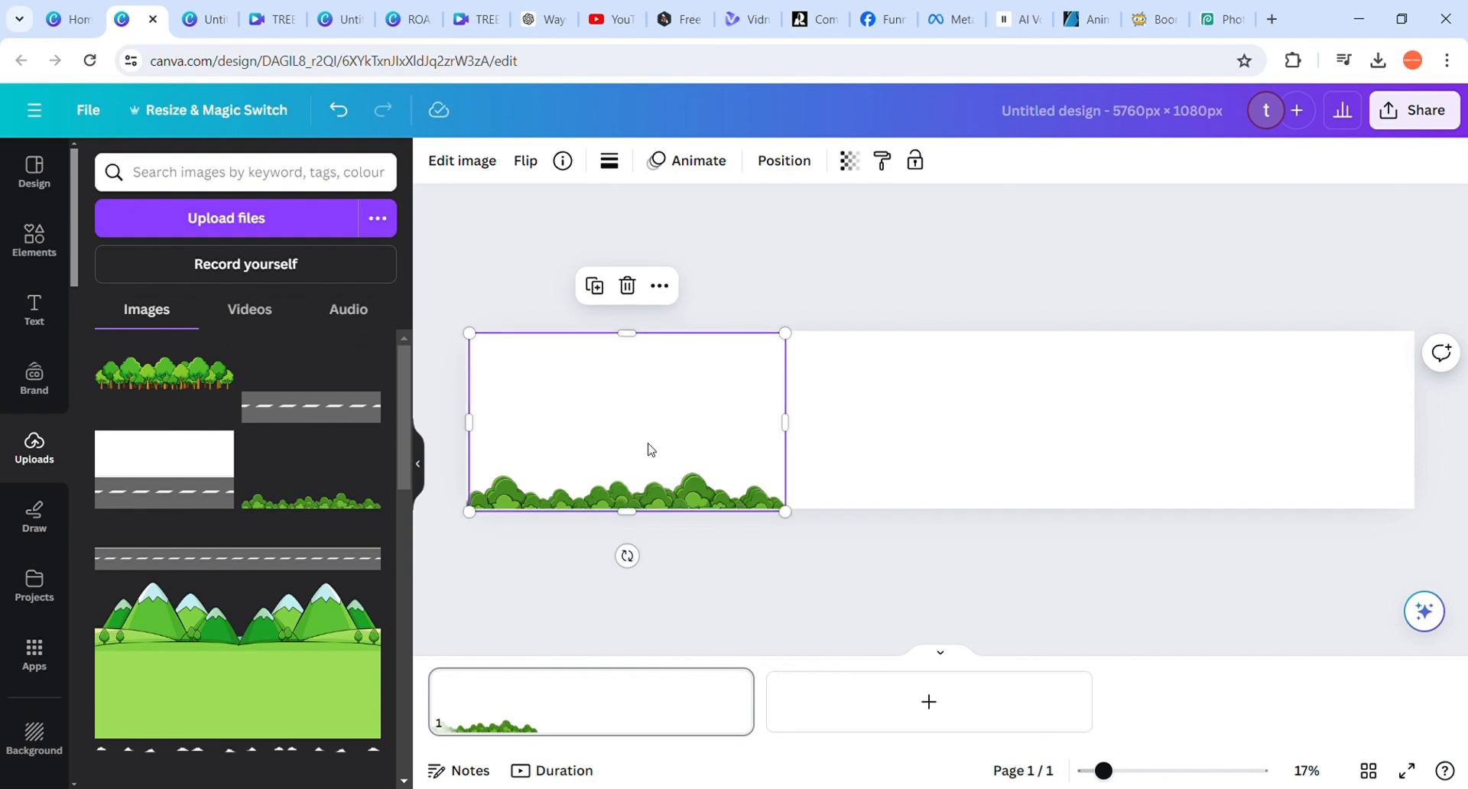
left_click_drag(597, 439, 919, 443)
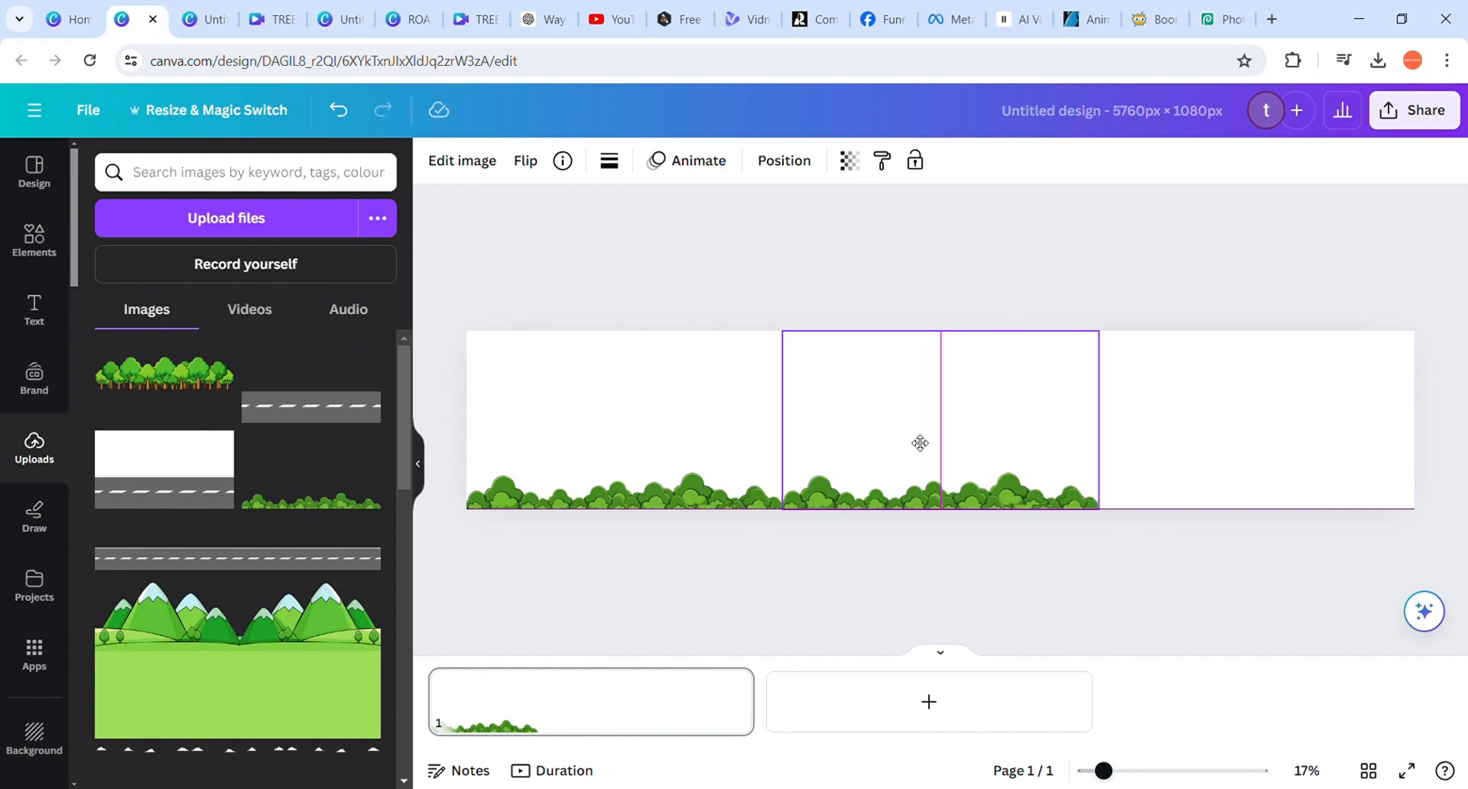
left_click_drag(920, 444, 913, 441)
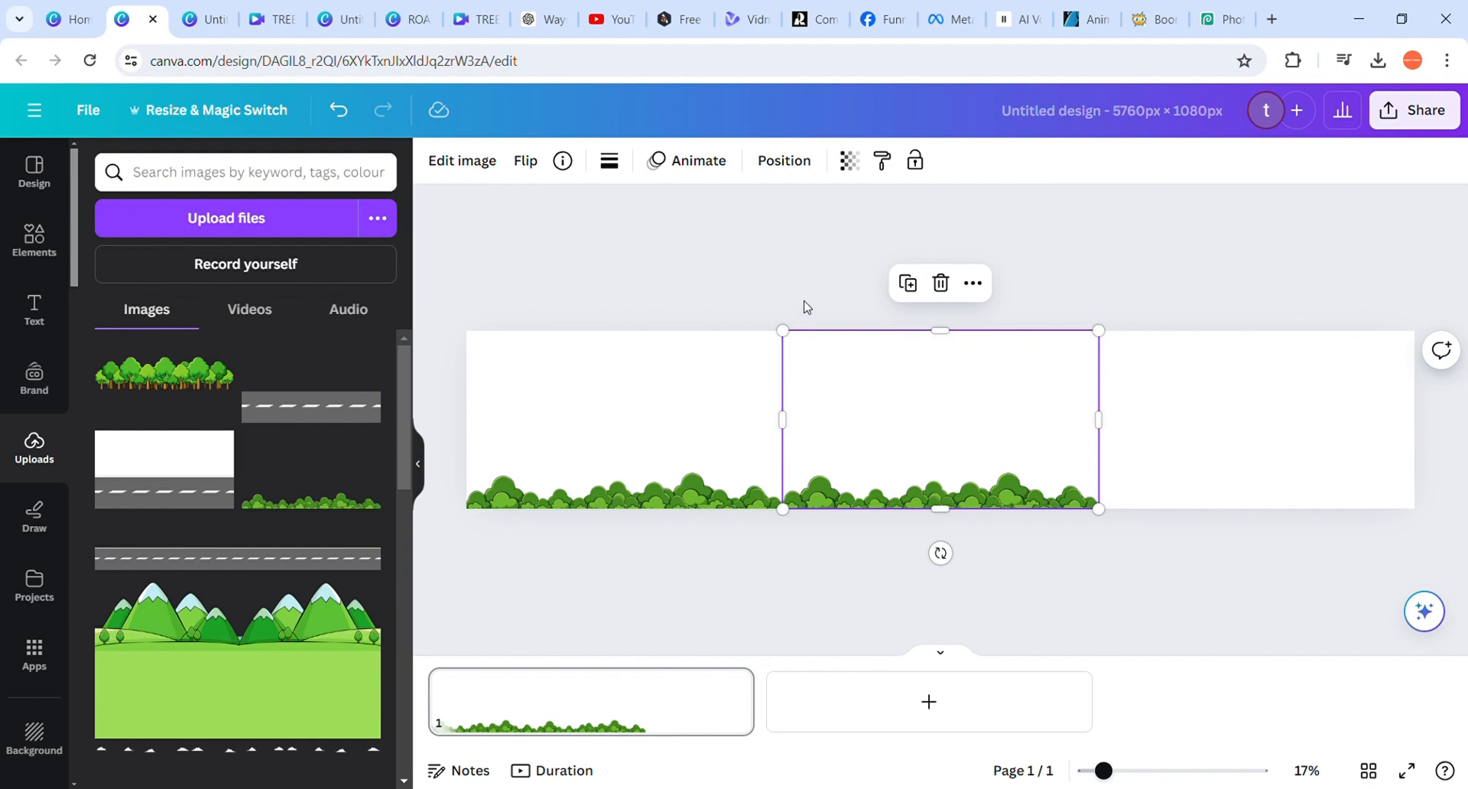
Flip the middle bushes image horizontally and fill the last third of the page with a duplicate of the first bushes image
left_click(536, 164)
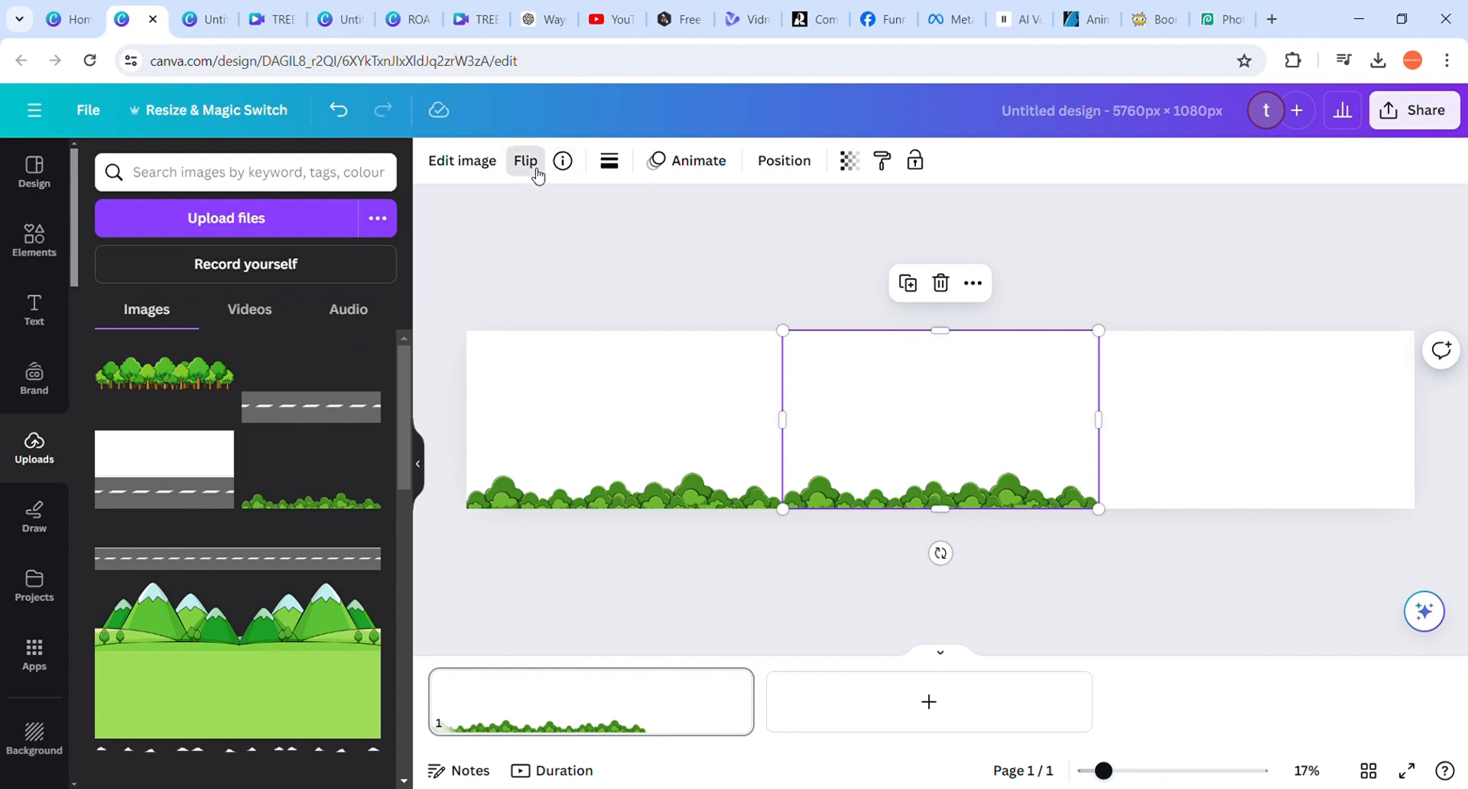
left_click(566, 216)
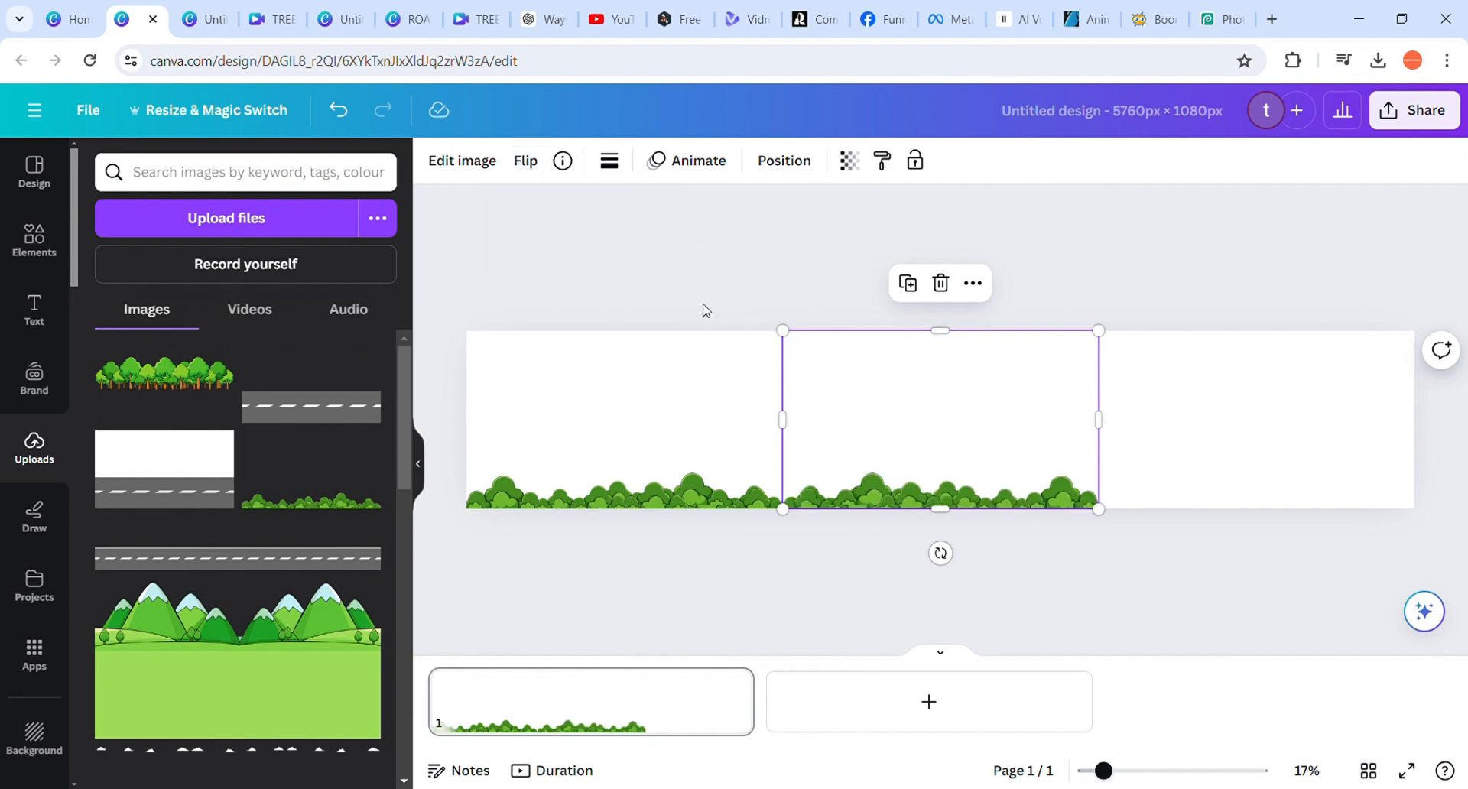
left_click(677, 355)
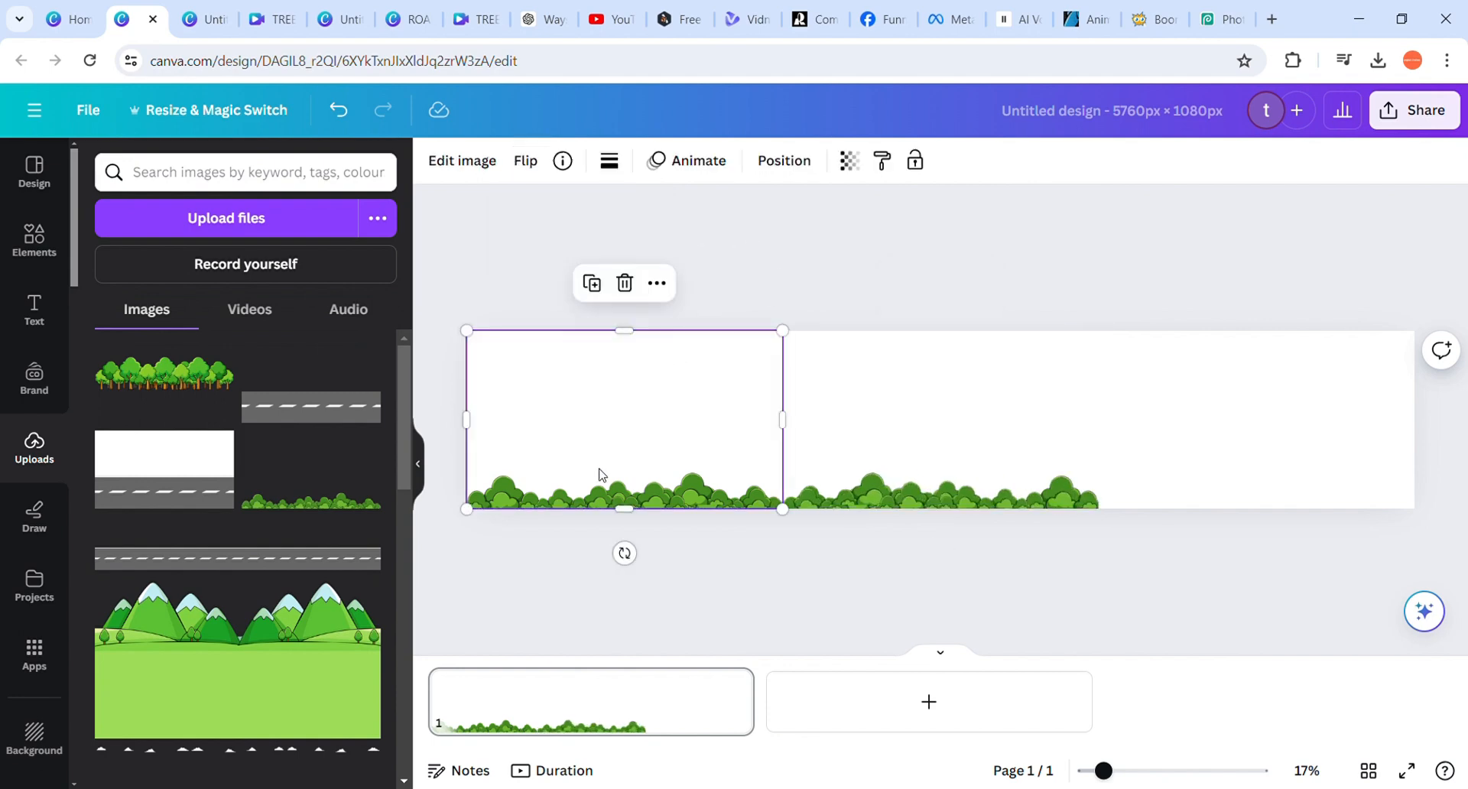
key("ctrl+d")
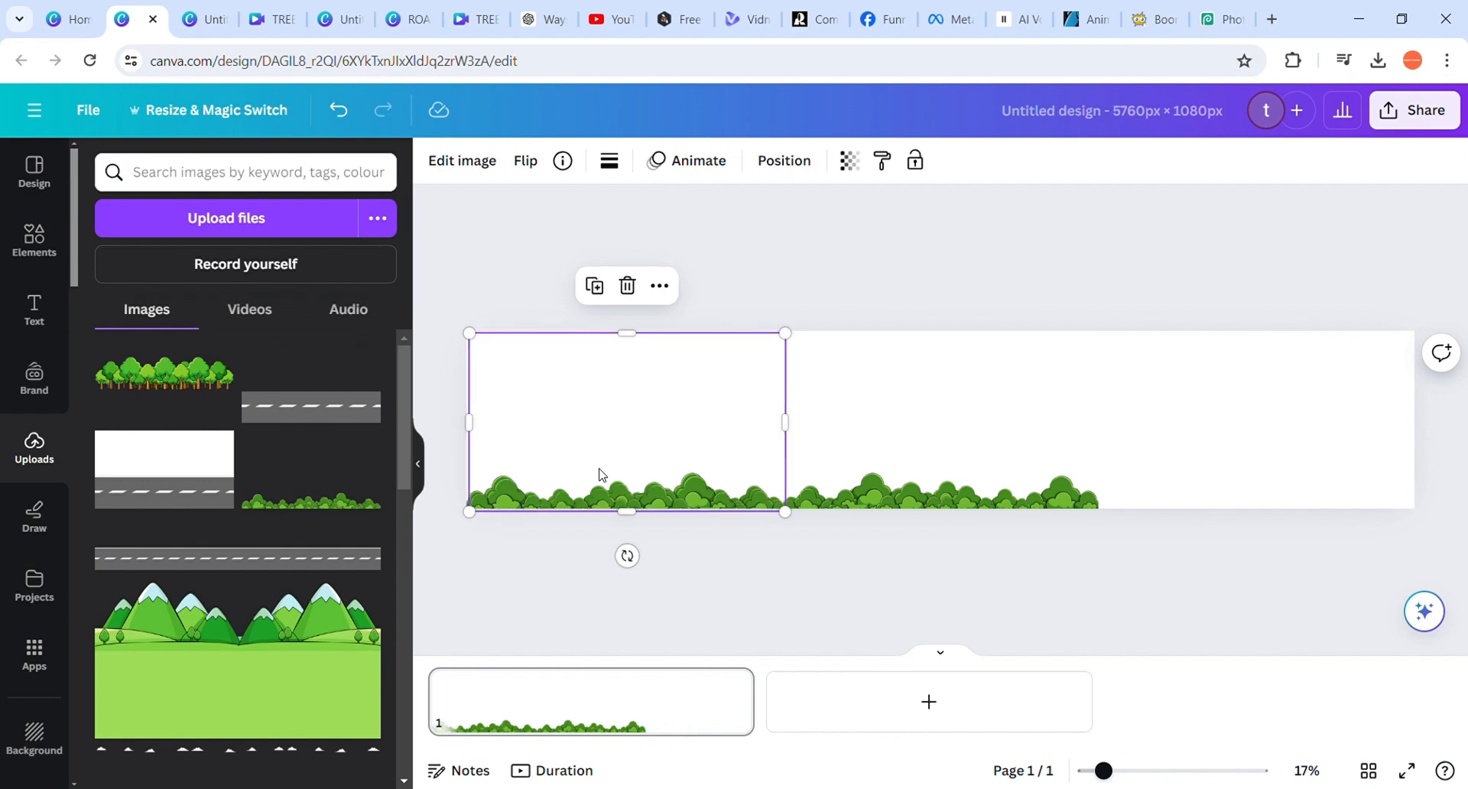
left_click_drag(573, 457, 1205, 457)
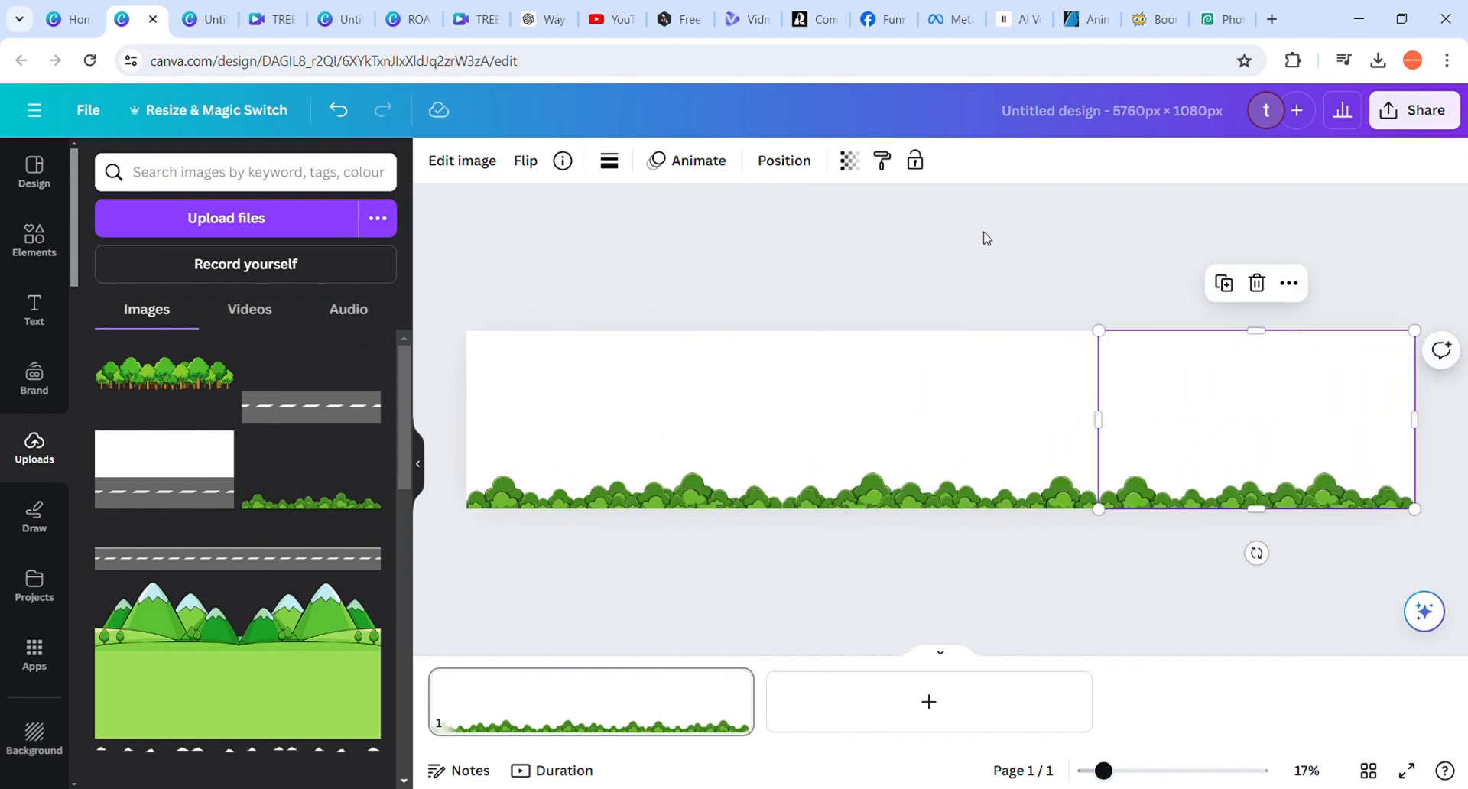
Examine the three bushes images one by one and how they join across the wide page
left_click(968, 493)
left_click(1195, 482)
left_click(973, 451)
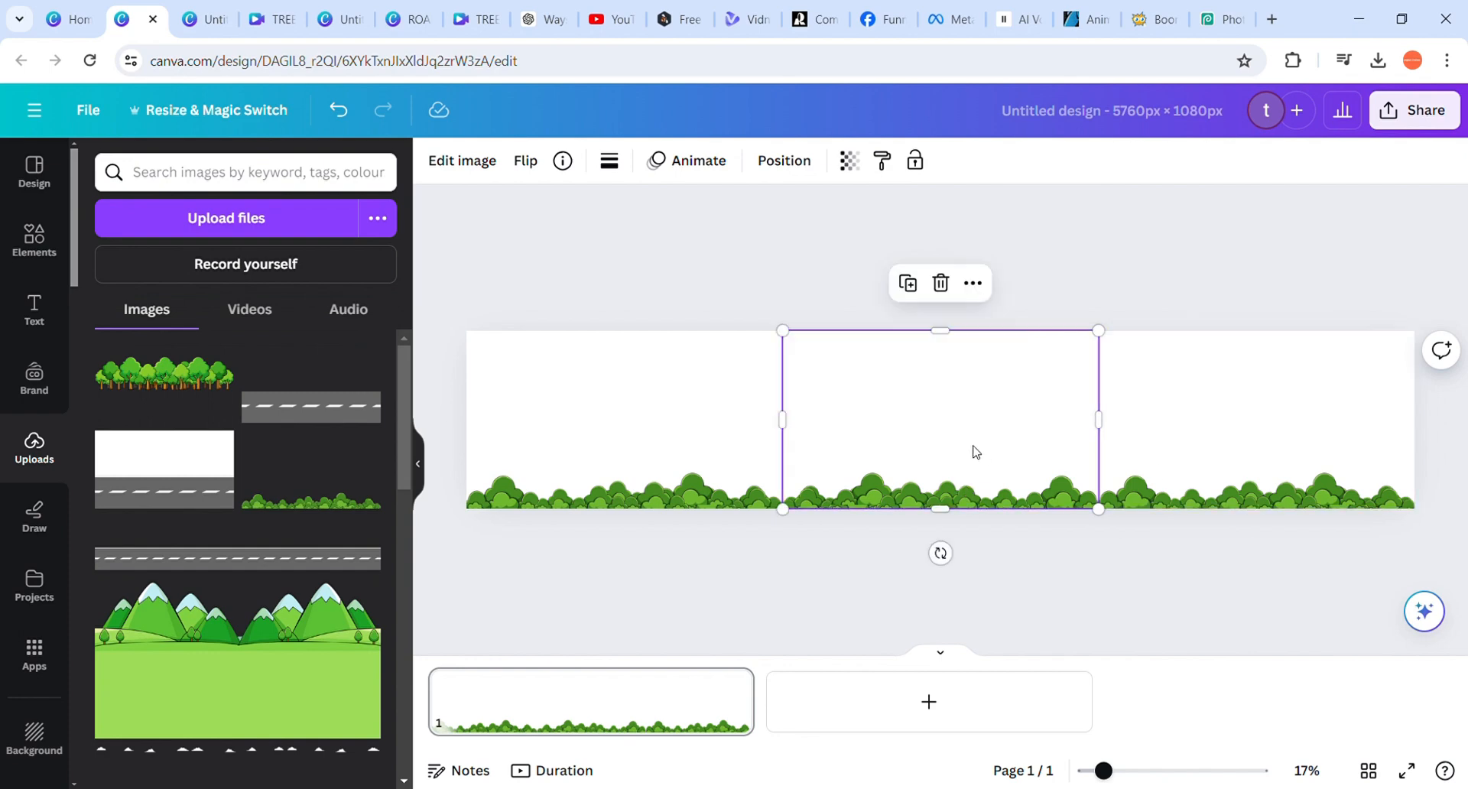
left_click(1222, 452)
left_click(963, 432)
left_click(1213, 416)
left_click(895, 446)
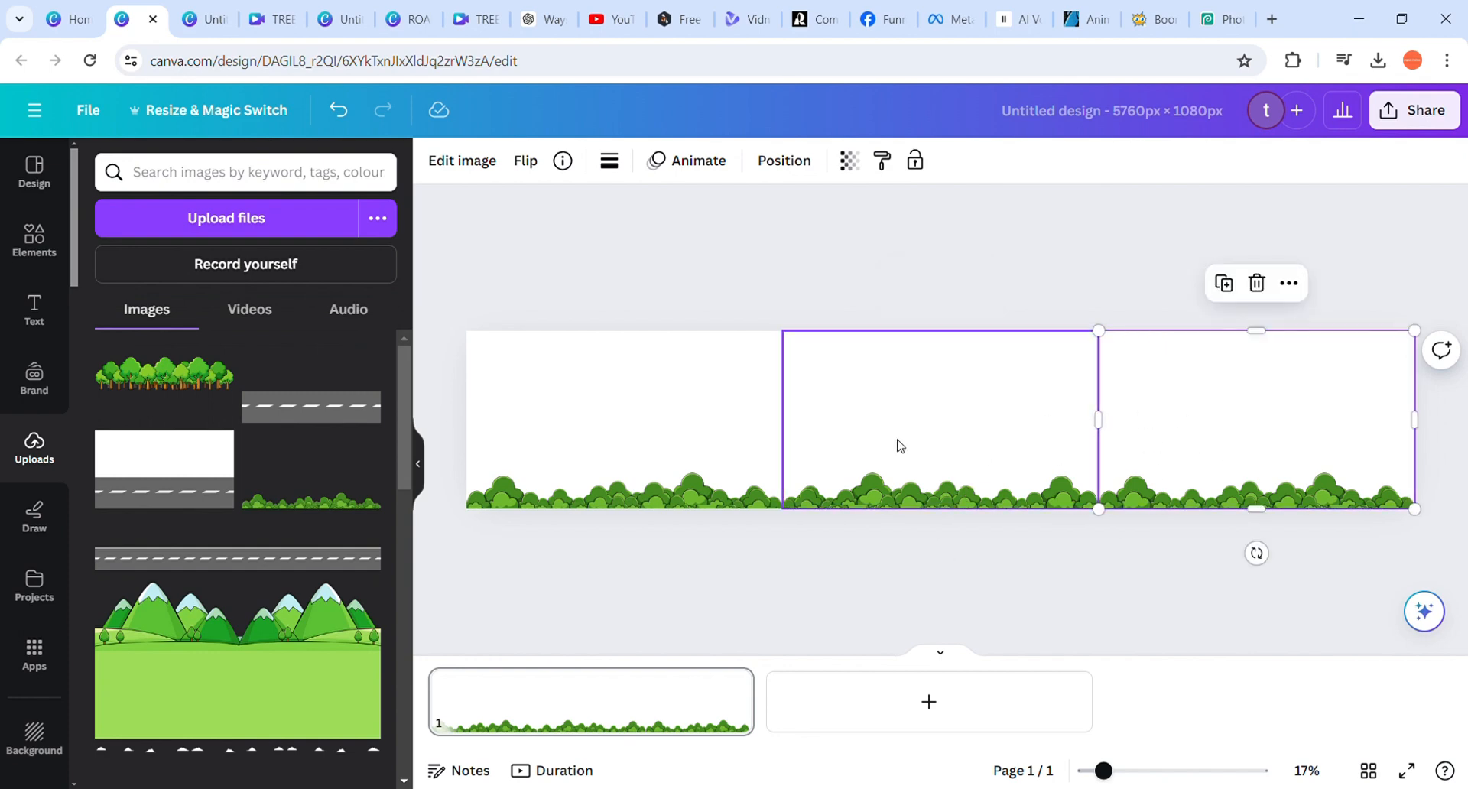
left_click(656, 455)
left_click(875, 456)
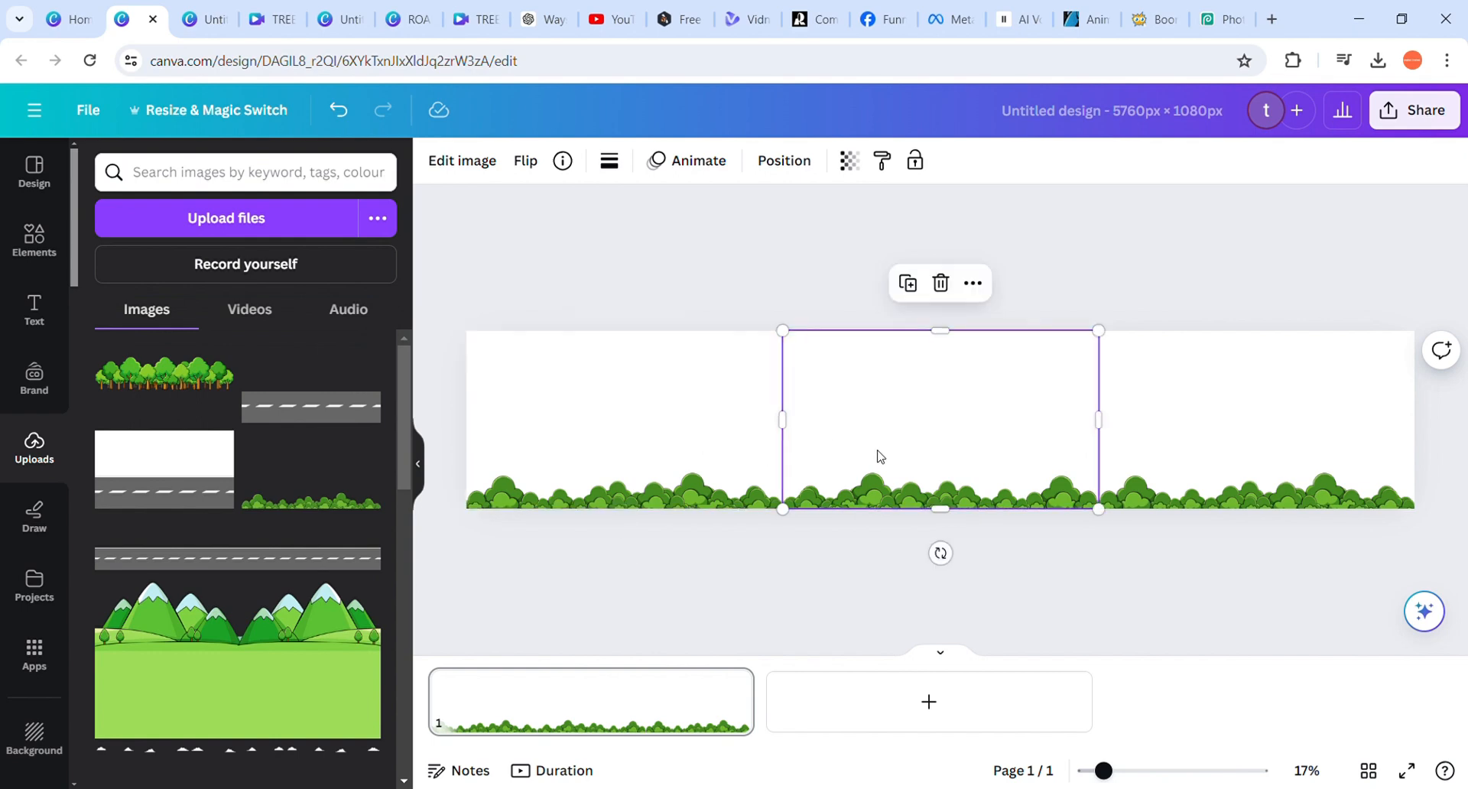
left_click(1174, 451)
left_click(976, 429)
left_click(721, 429)
left_click(905, 438)
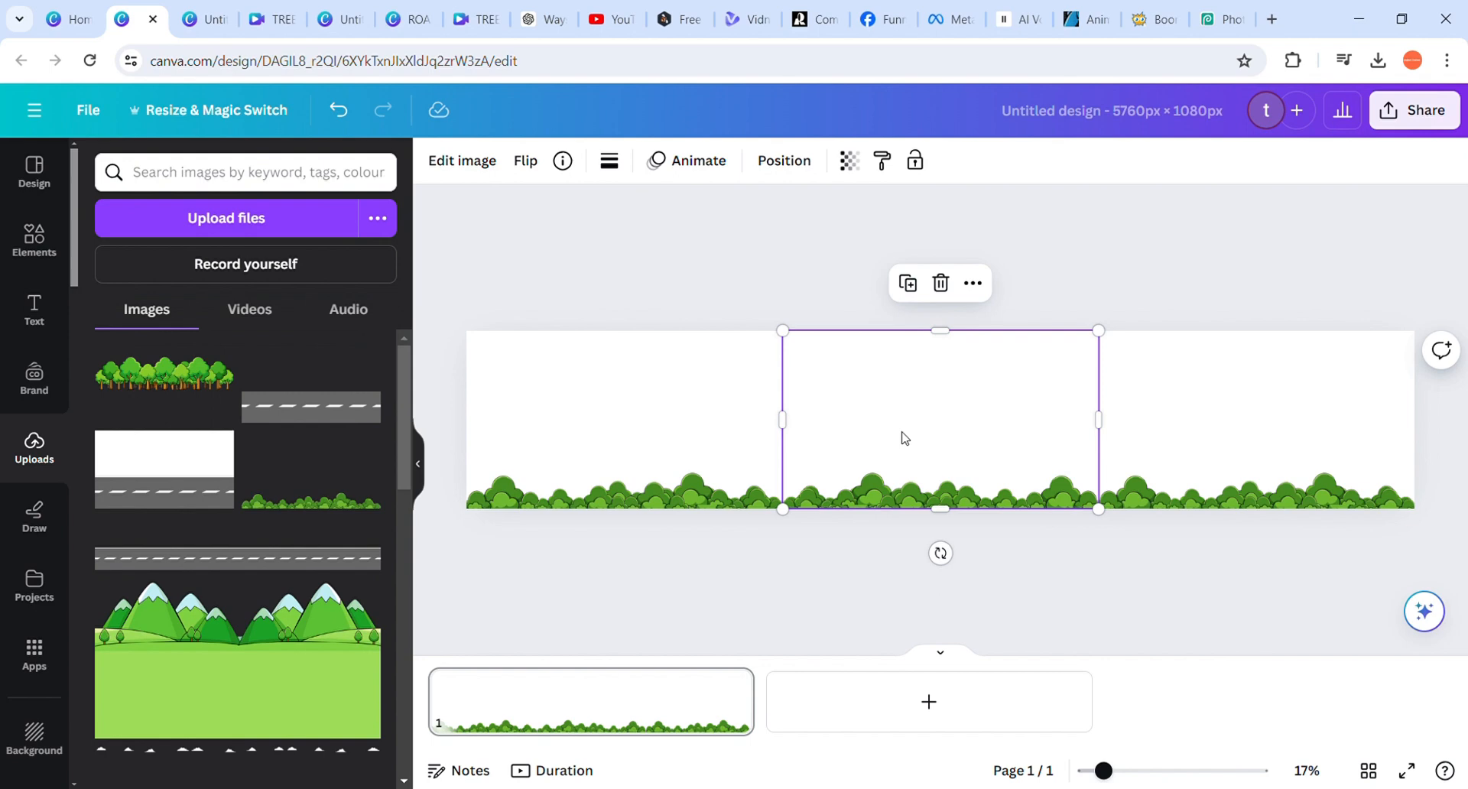
left_click(790, 596)
left_click(587, 466)
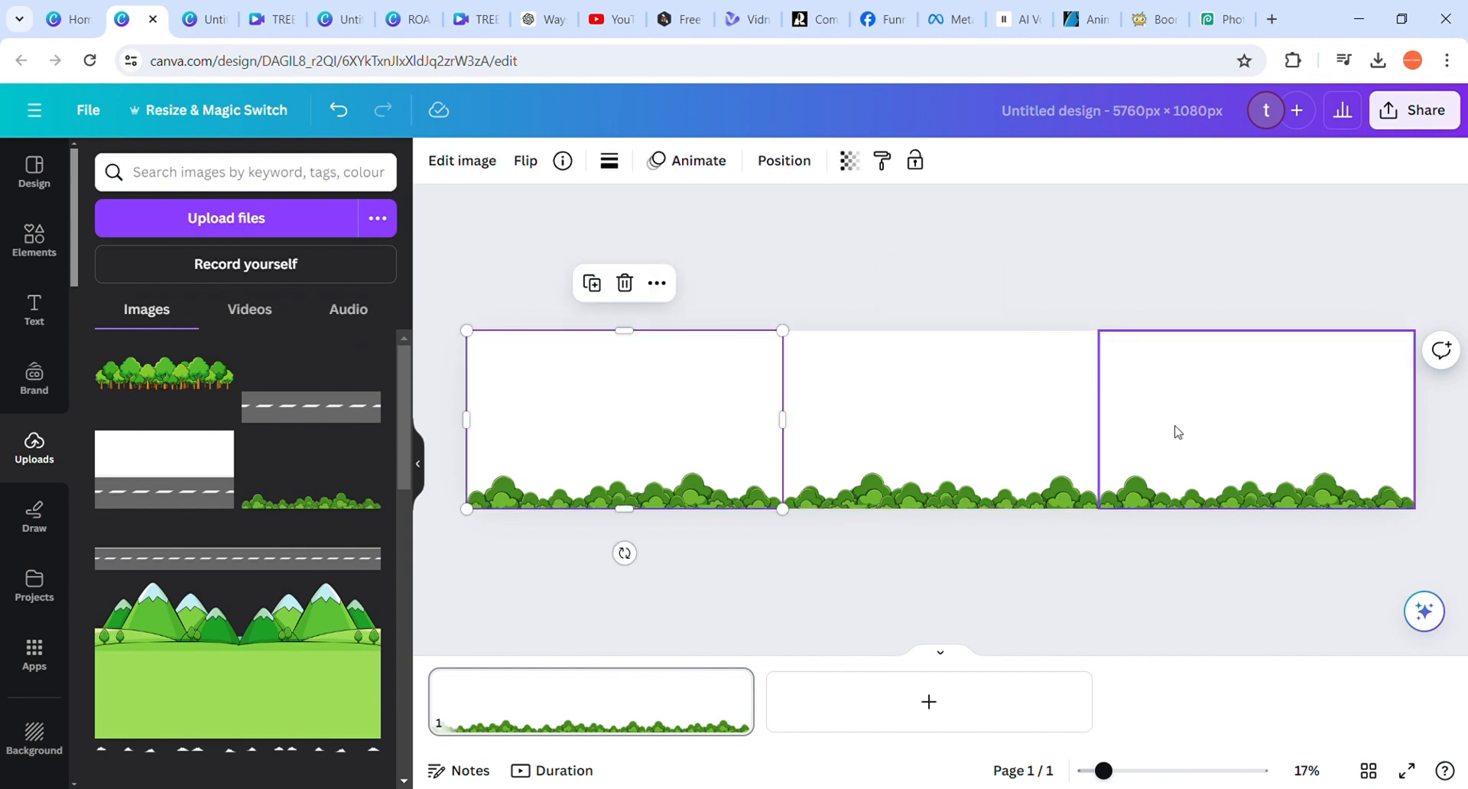
left_click(1202, 487)
left_click(937, 458)
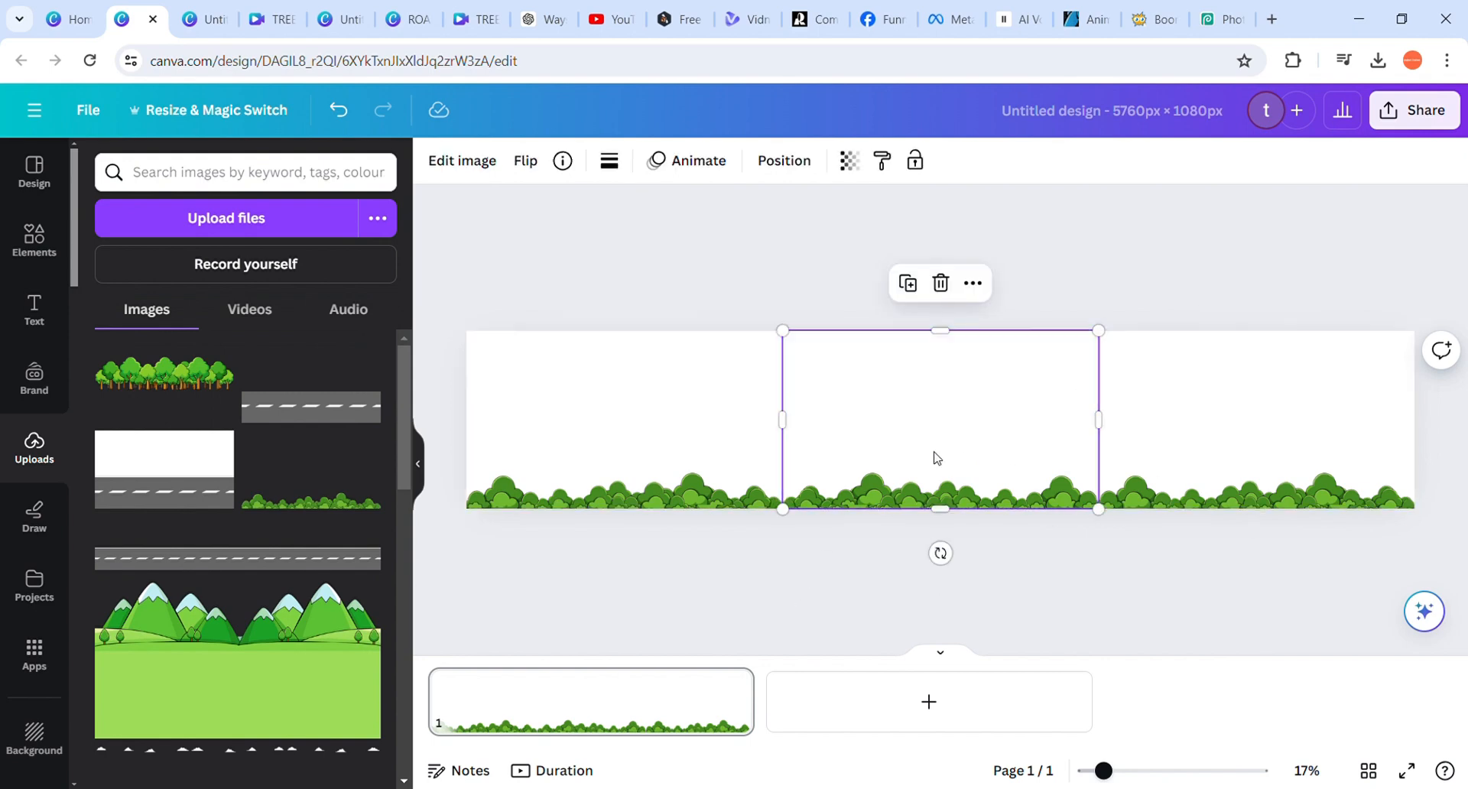
left_click(783, 595)
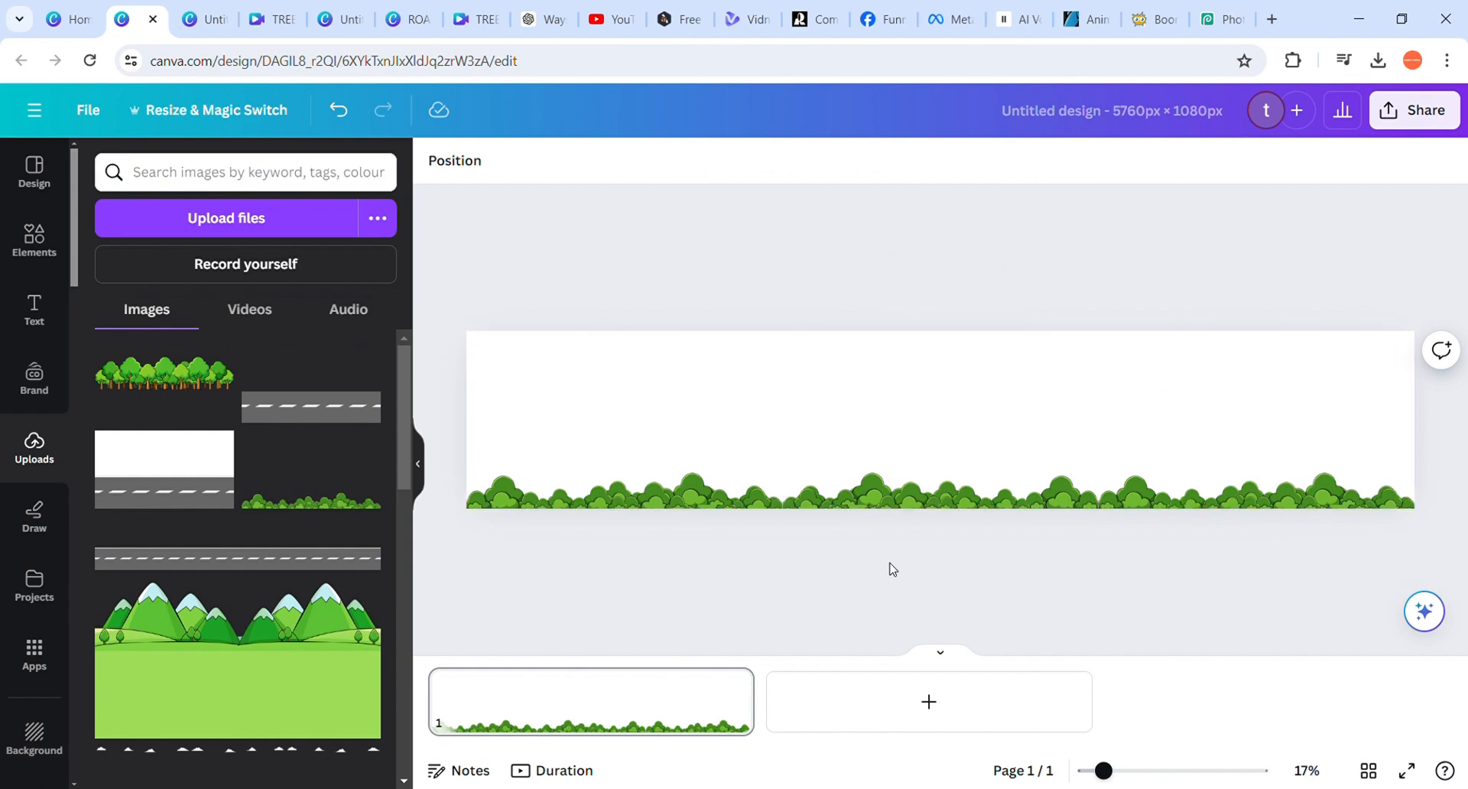
left_click(540, 380)
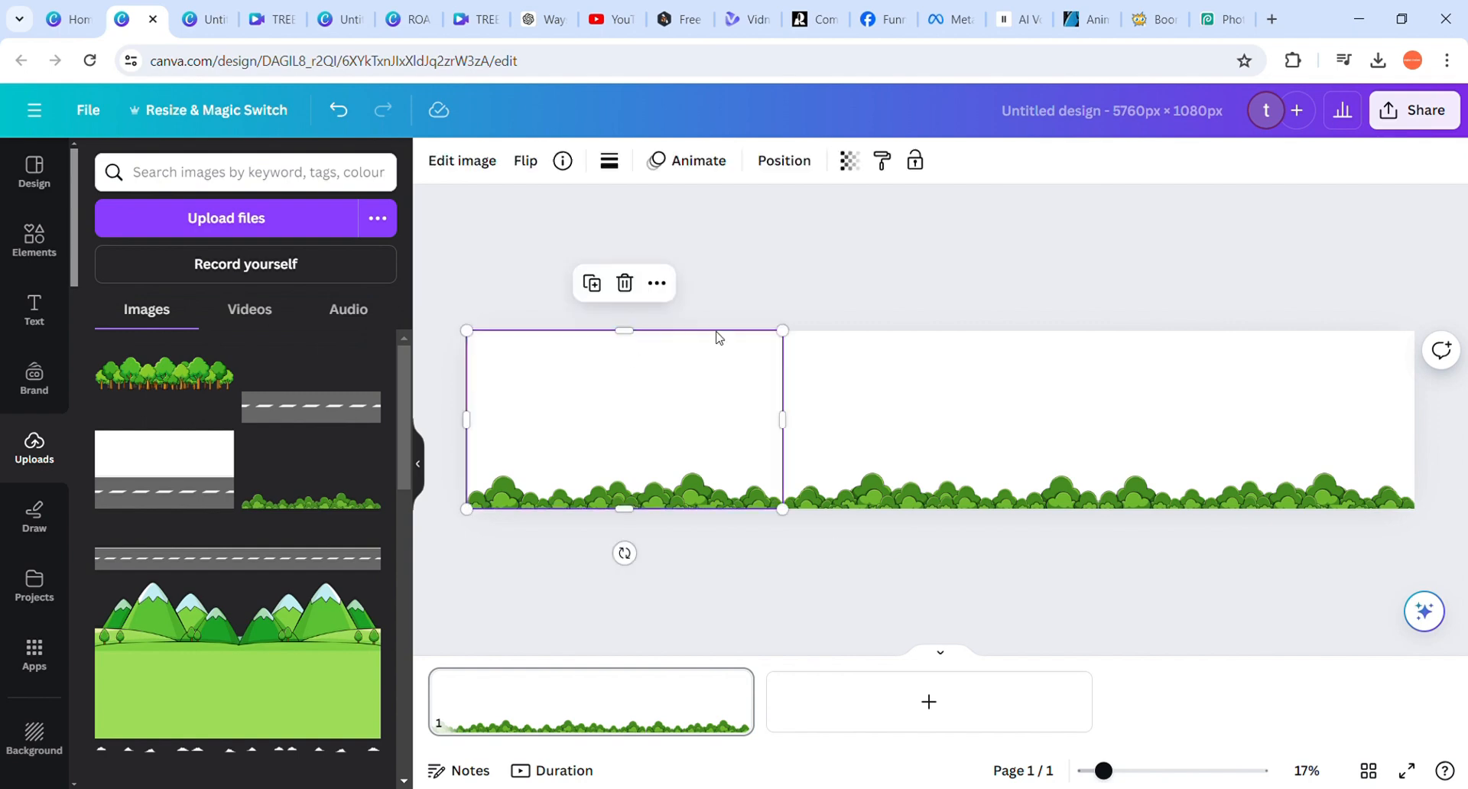
left_click(788, 588)
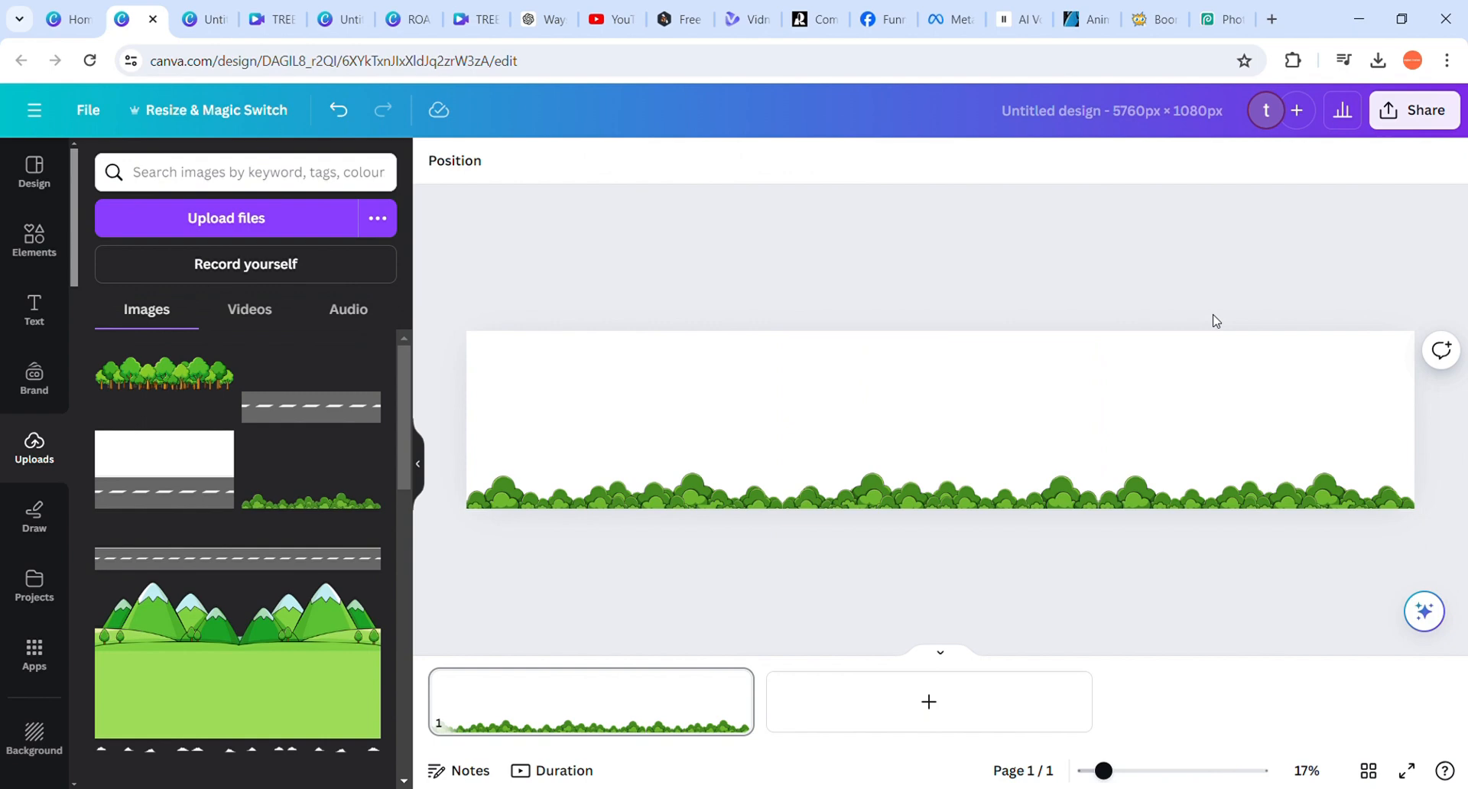
Download the wide bushes design as a PNG at 5,760 × 1,080 px and dismiss the download panel
left_click(1448, 120)
scroll(1391, 589, "down", 1)
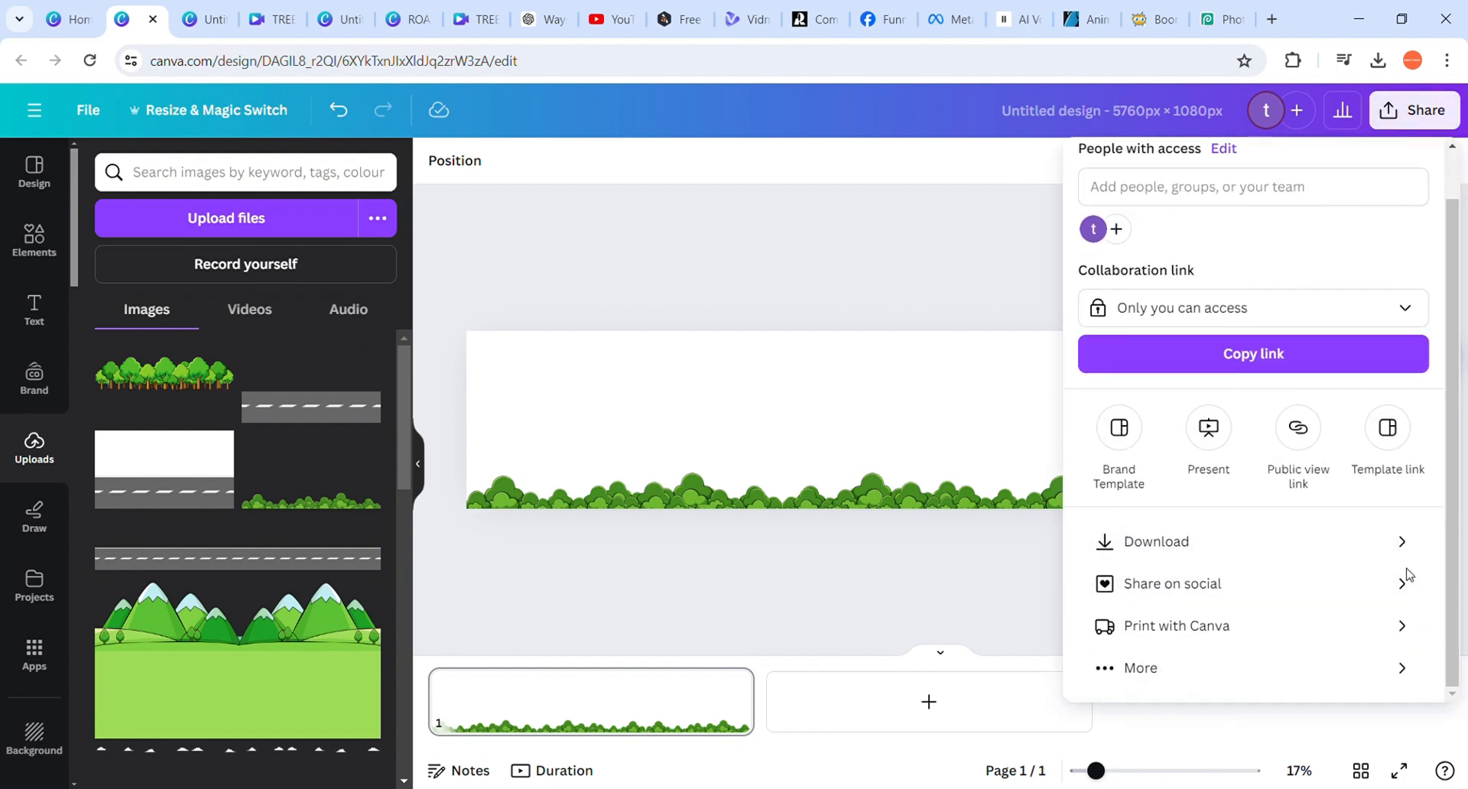
left_click(1317, 561)
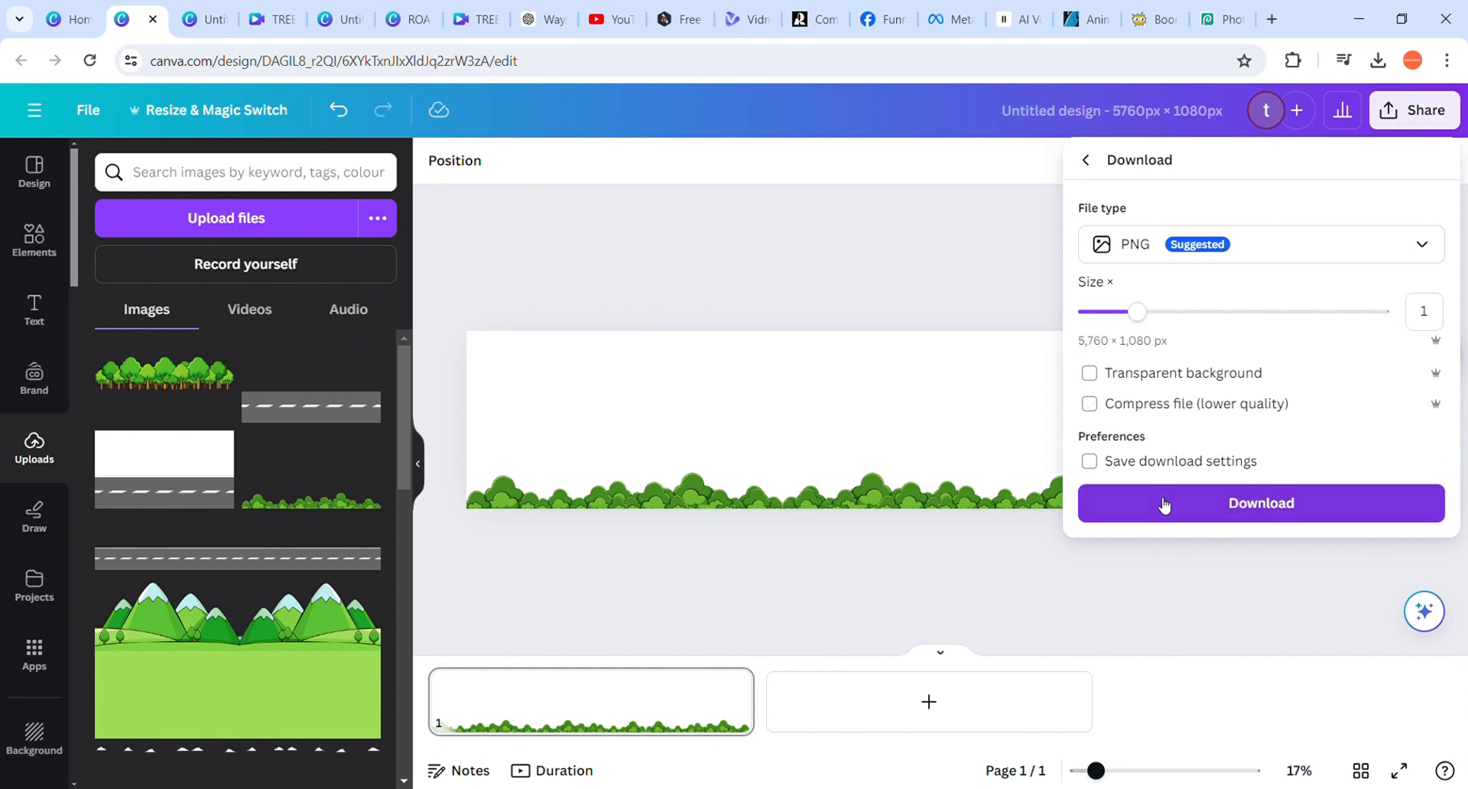
left_click(1162, 506)
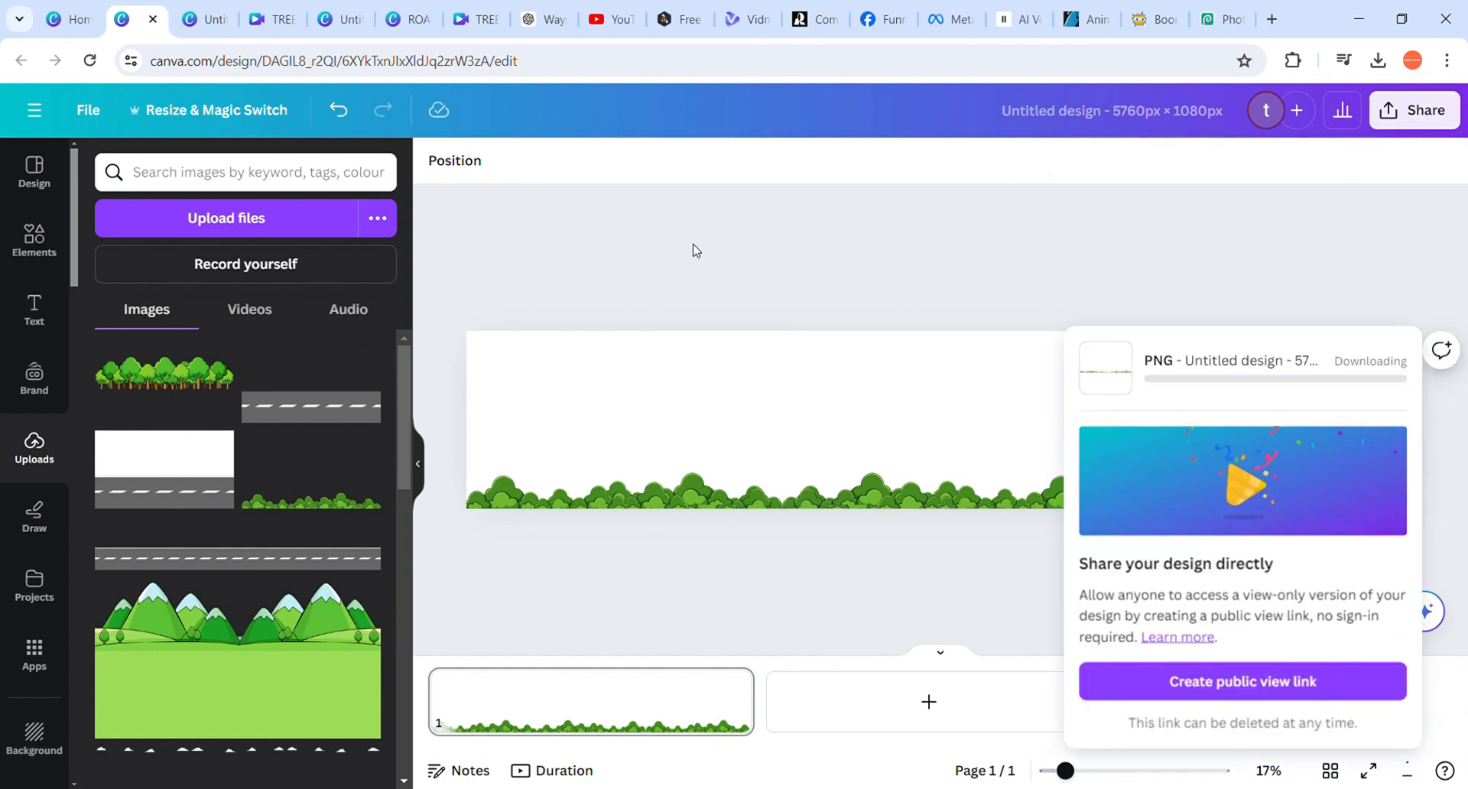
left_click(654, 271)
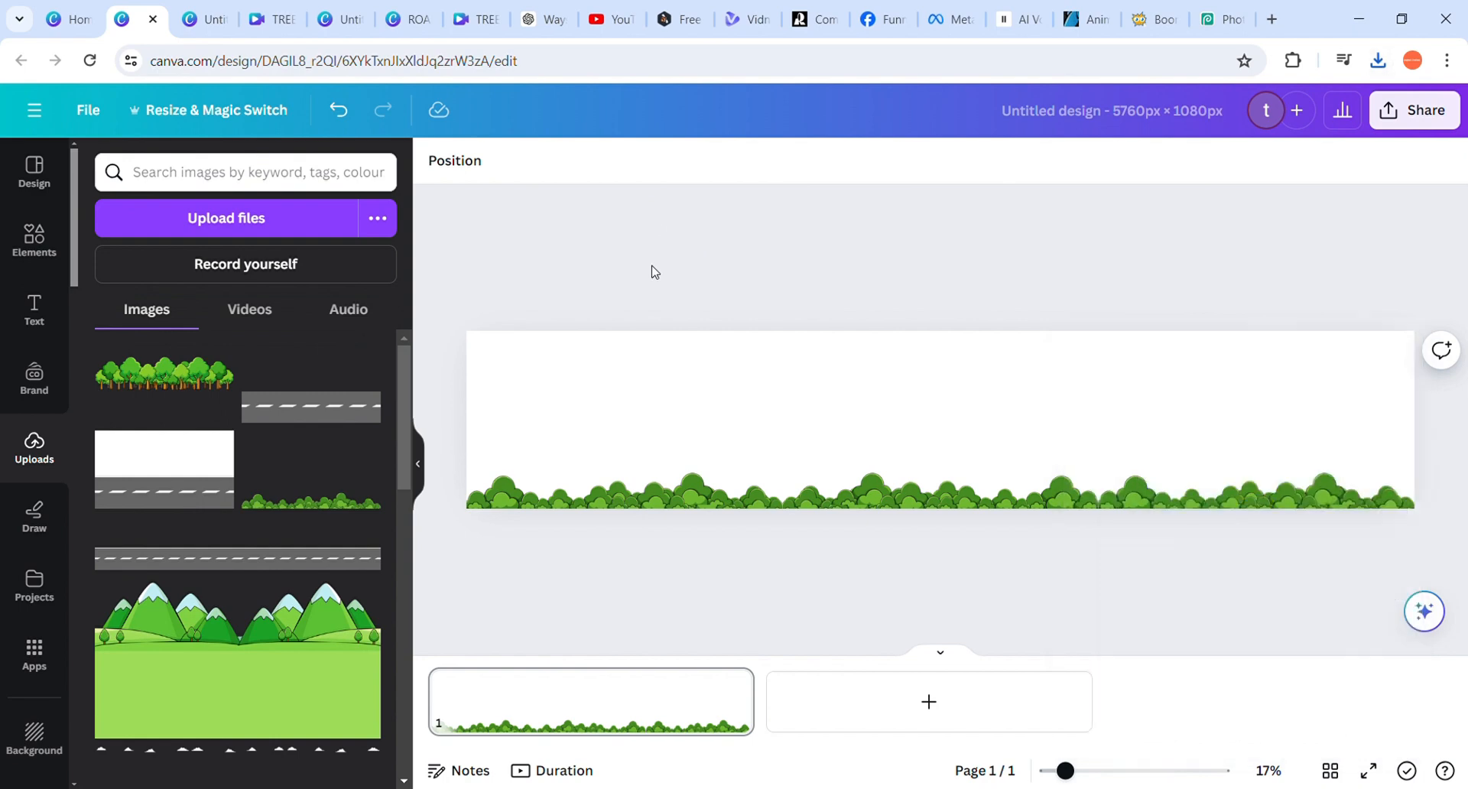
Review the order of the original and flipped bushes images along the wide page
left_click(639, 494)
left_click(883, 484)
left_click(1190, 456)
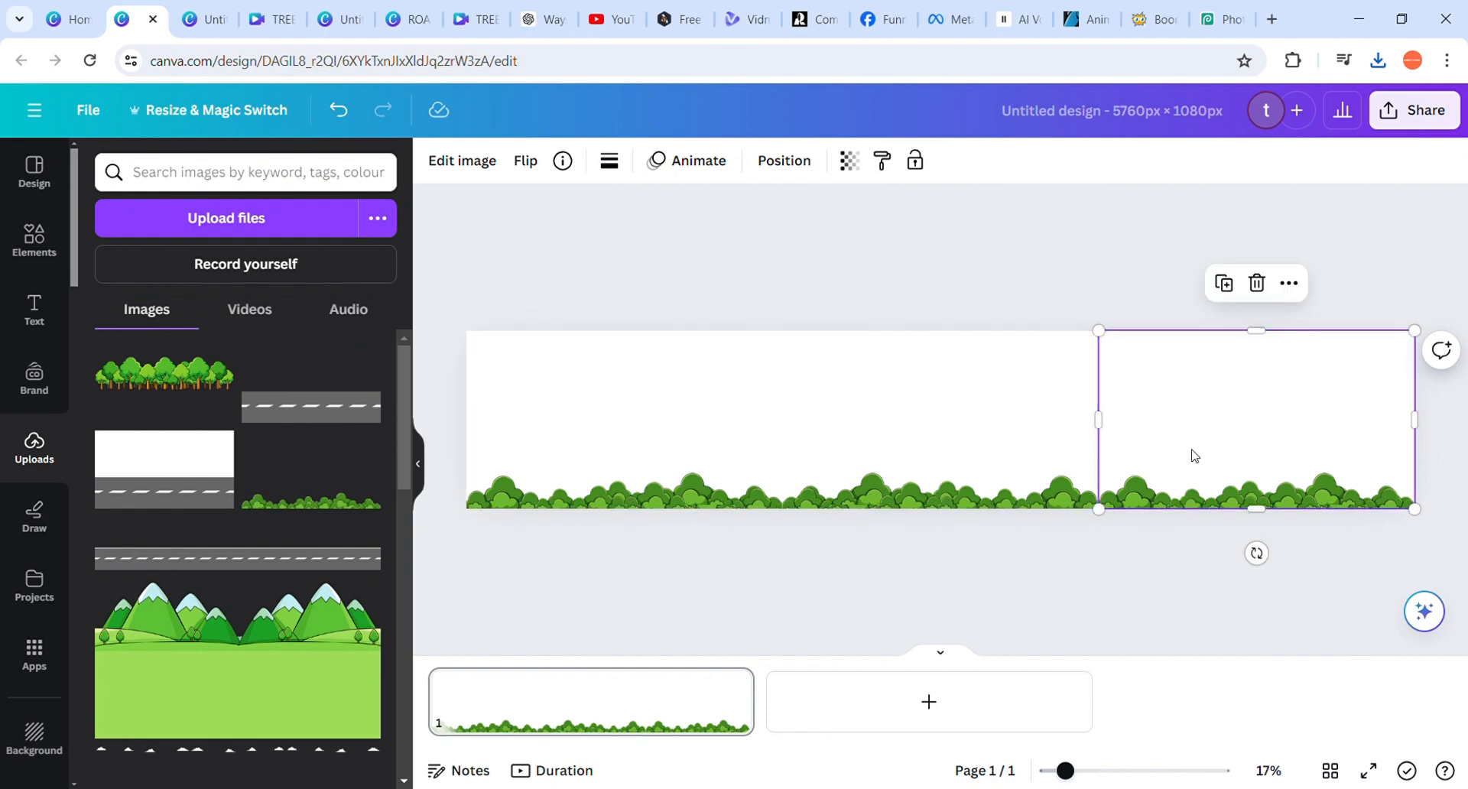
left_click(910, 443)
left_click(659, 420)
left_click(836, 422)
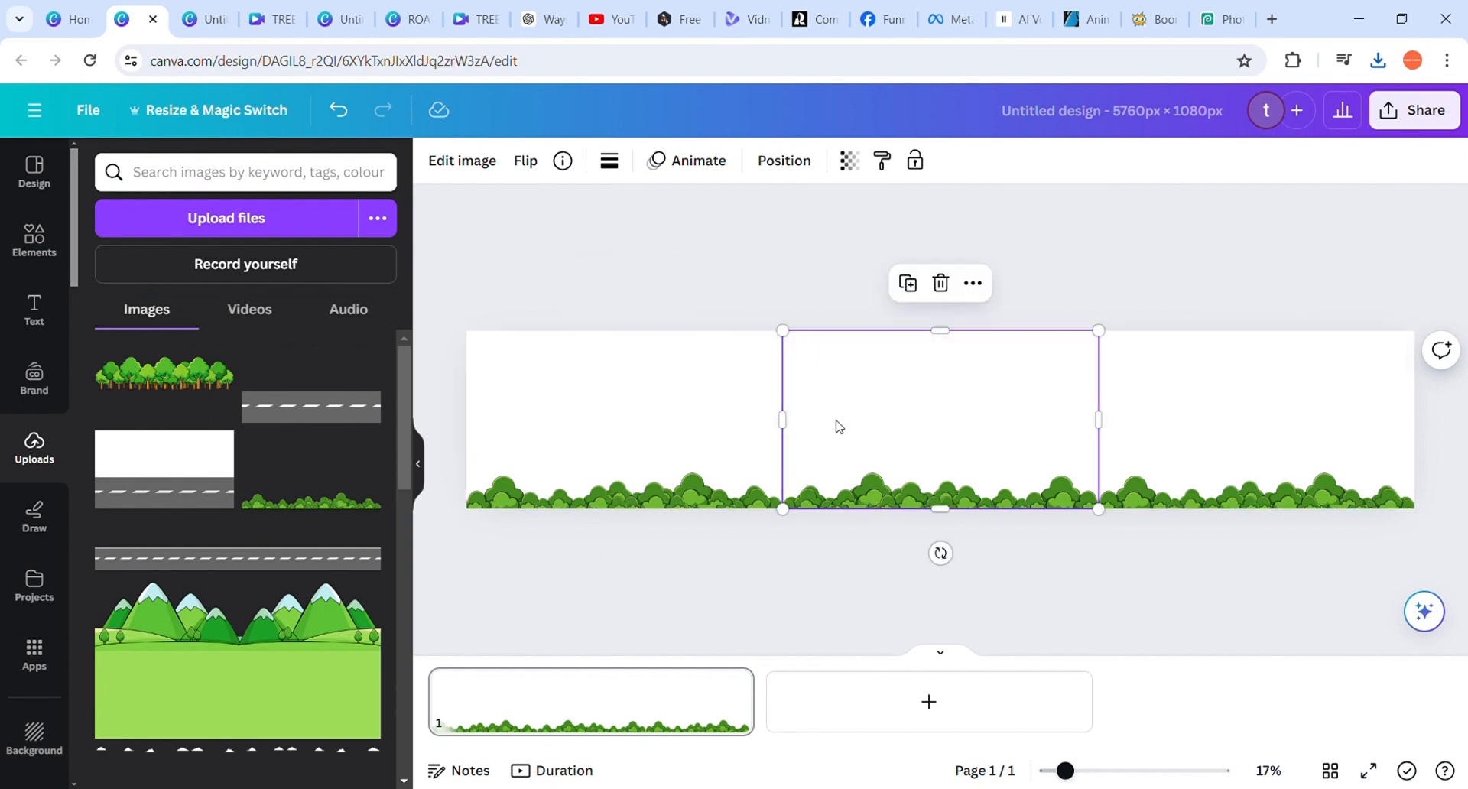
left_click(1215, 412)
left_click(938, 410)
left_click(597, 403)
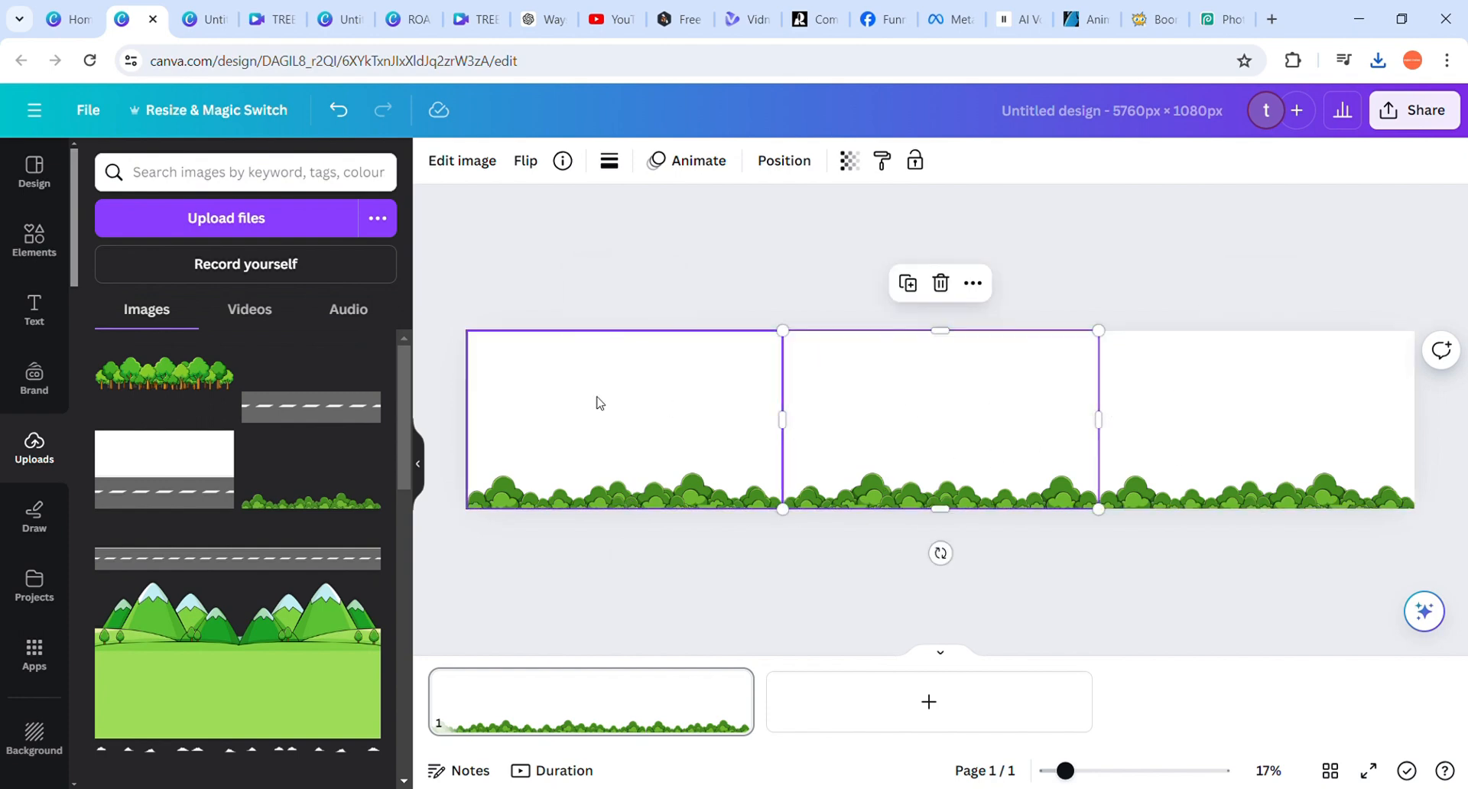
left_click(868, 420)
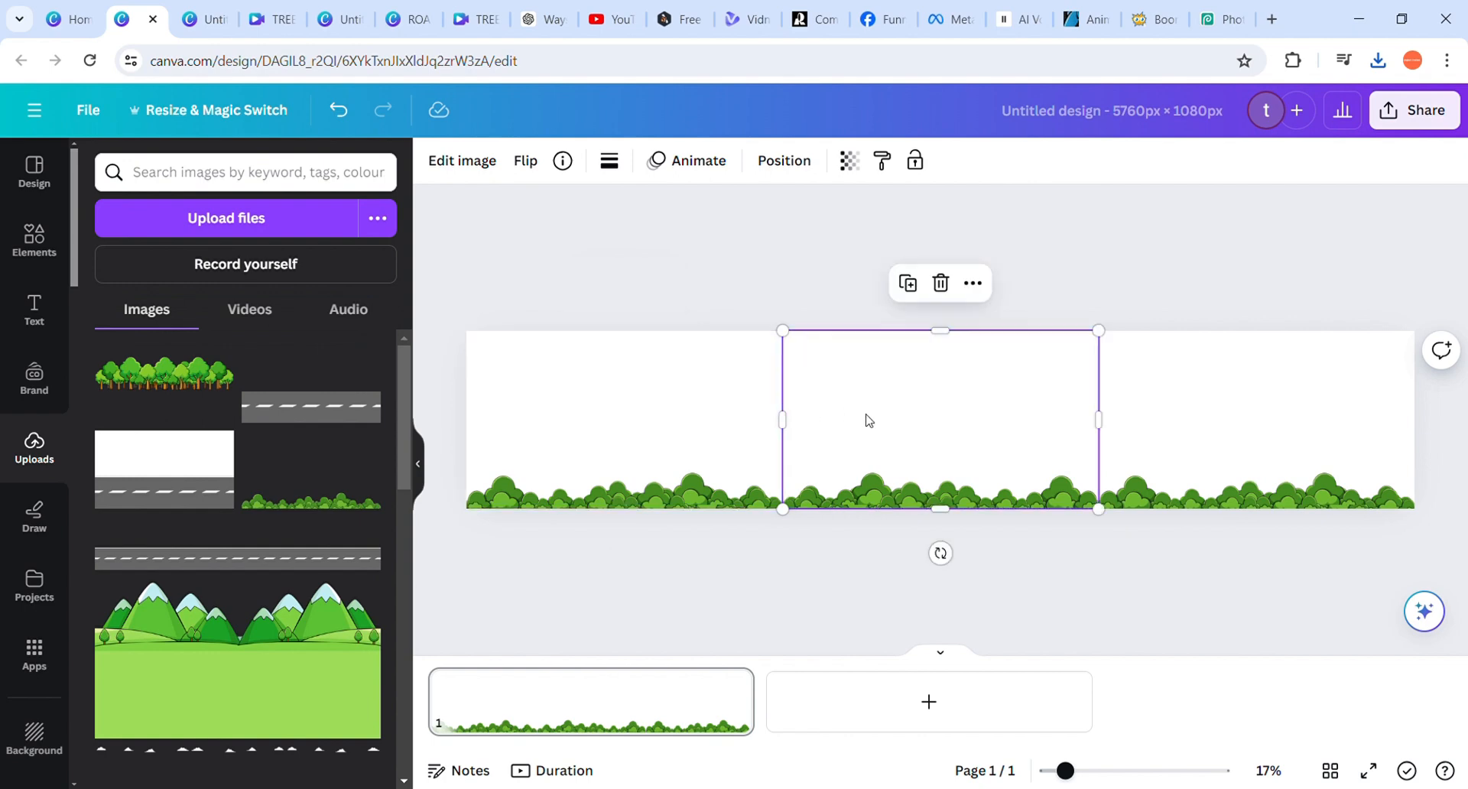
left_click(1154, 439)
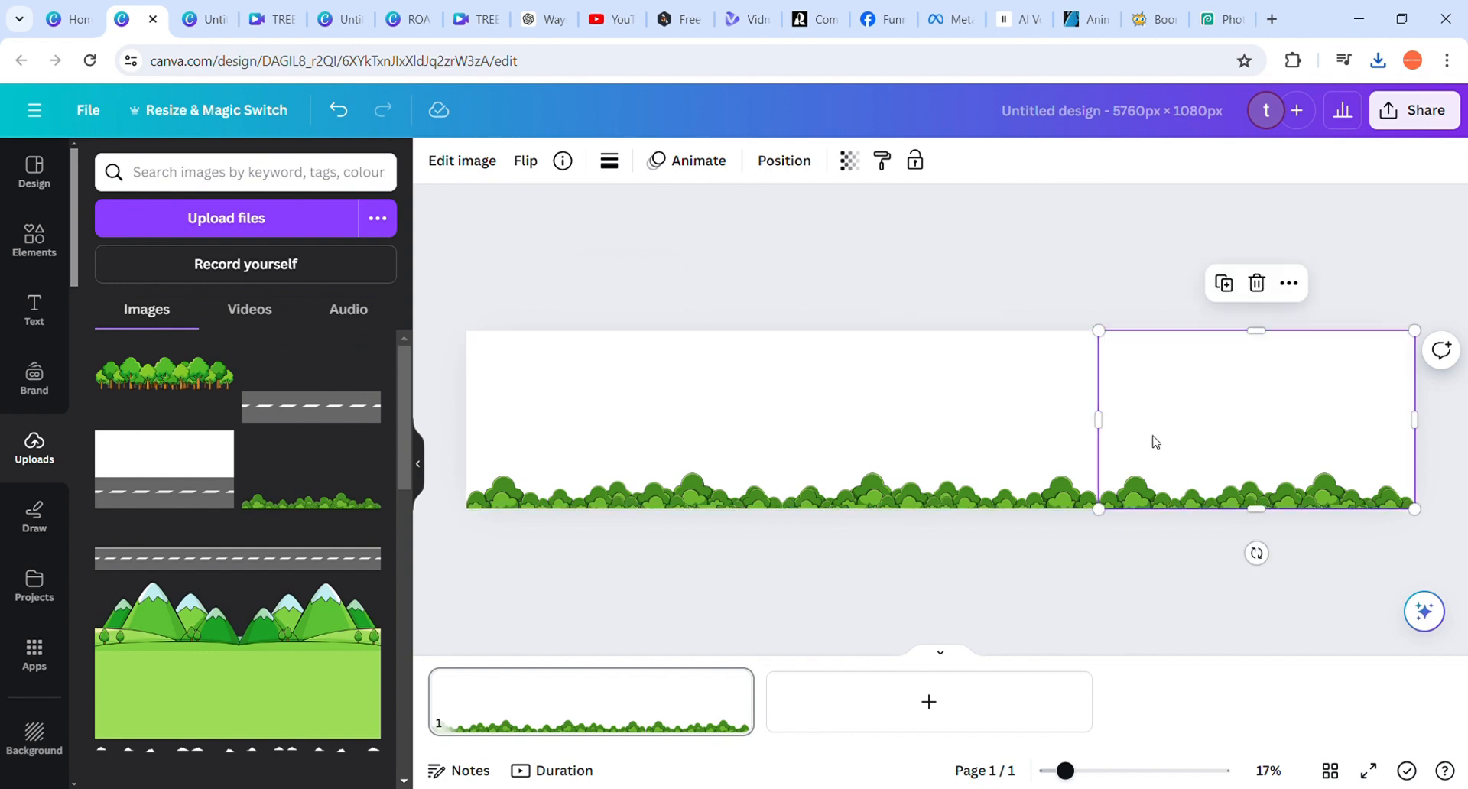
left_click(862, 423)
left_click(626, 420)
left_click(948, 416)
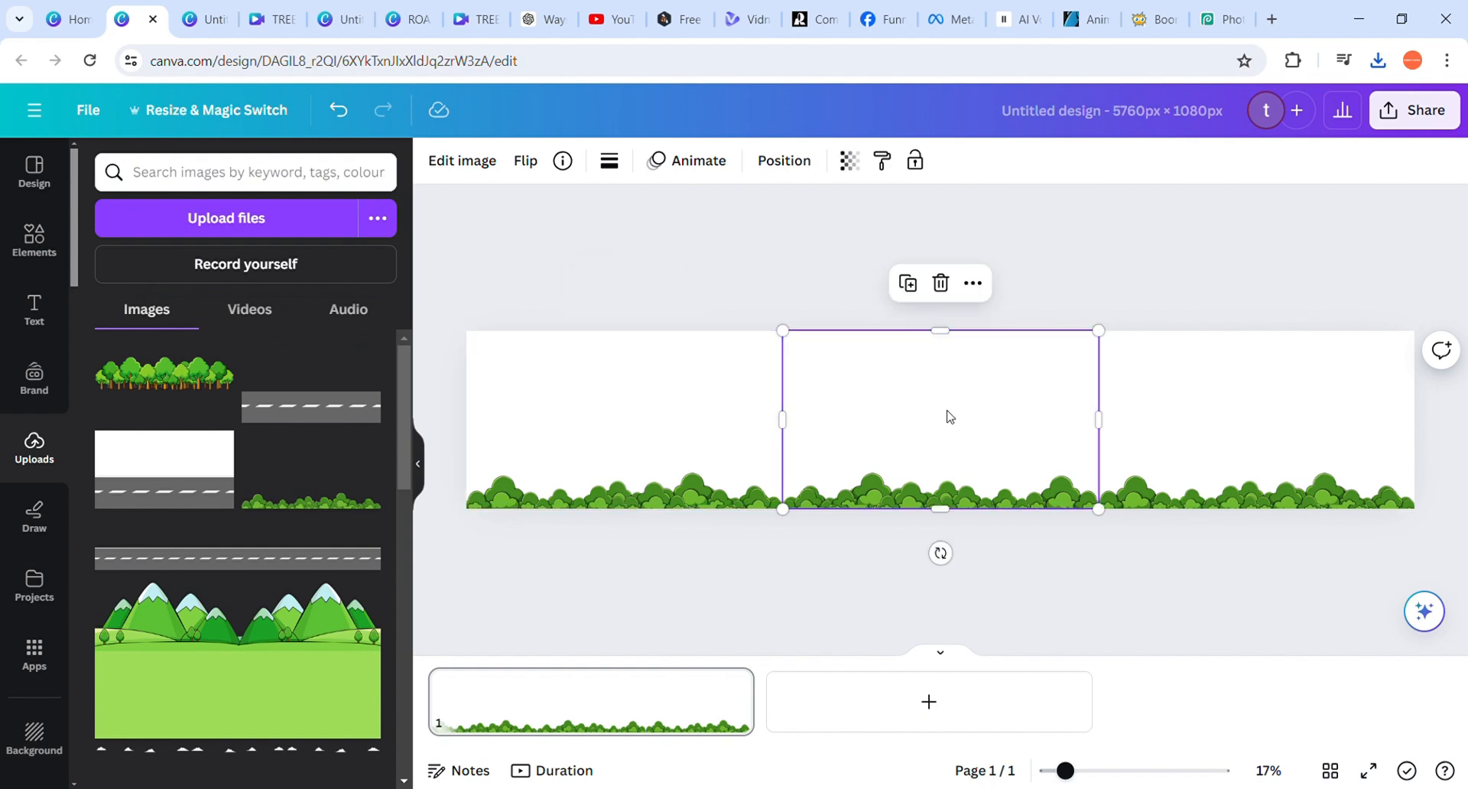
left_click(1279, 419)
left_click(612, 400)
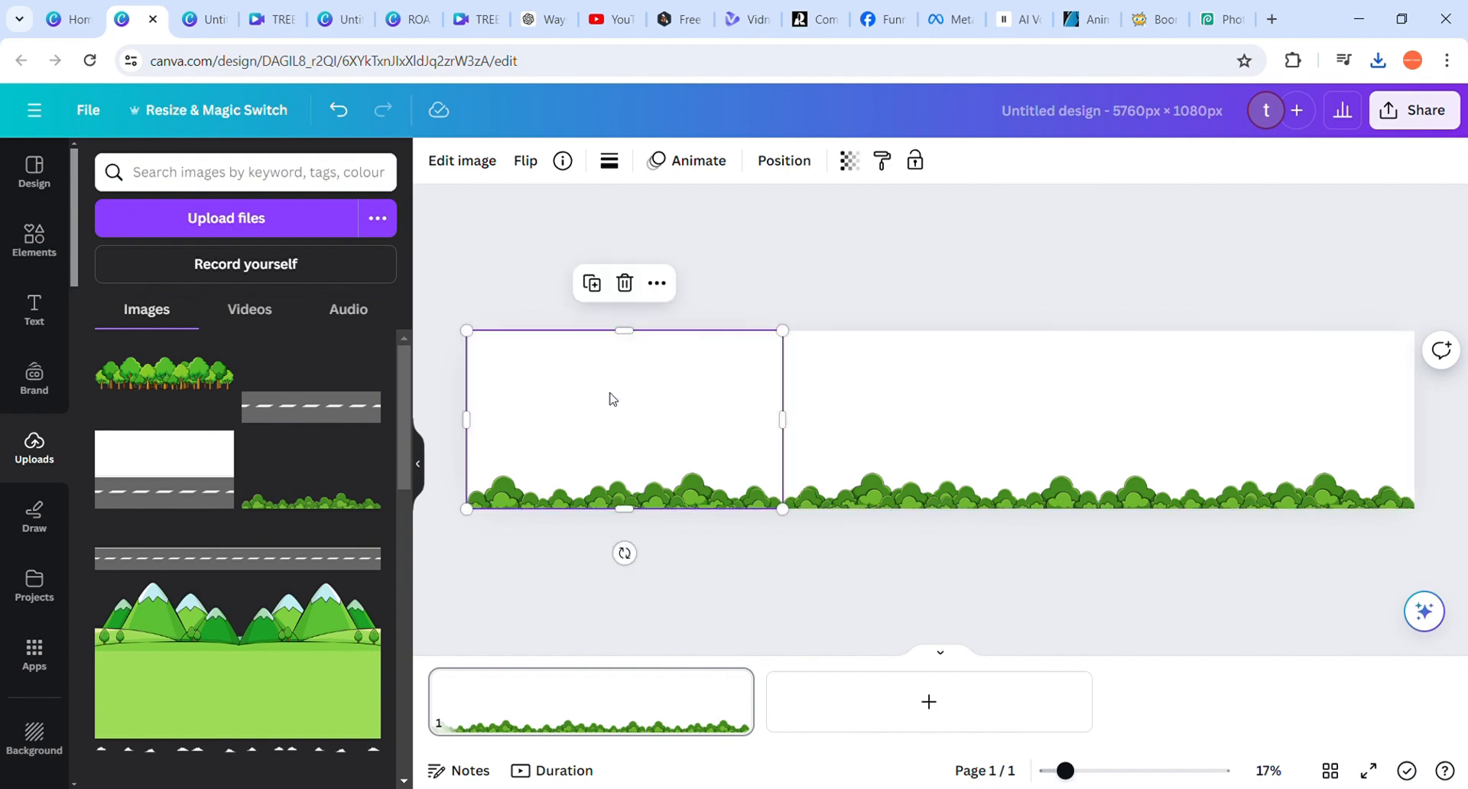
left_click(535, 319)
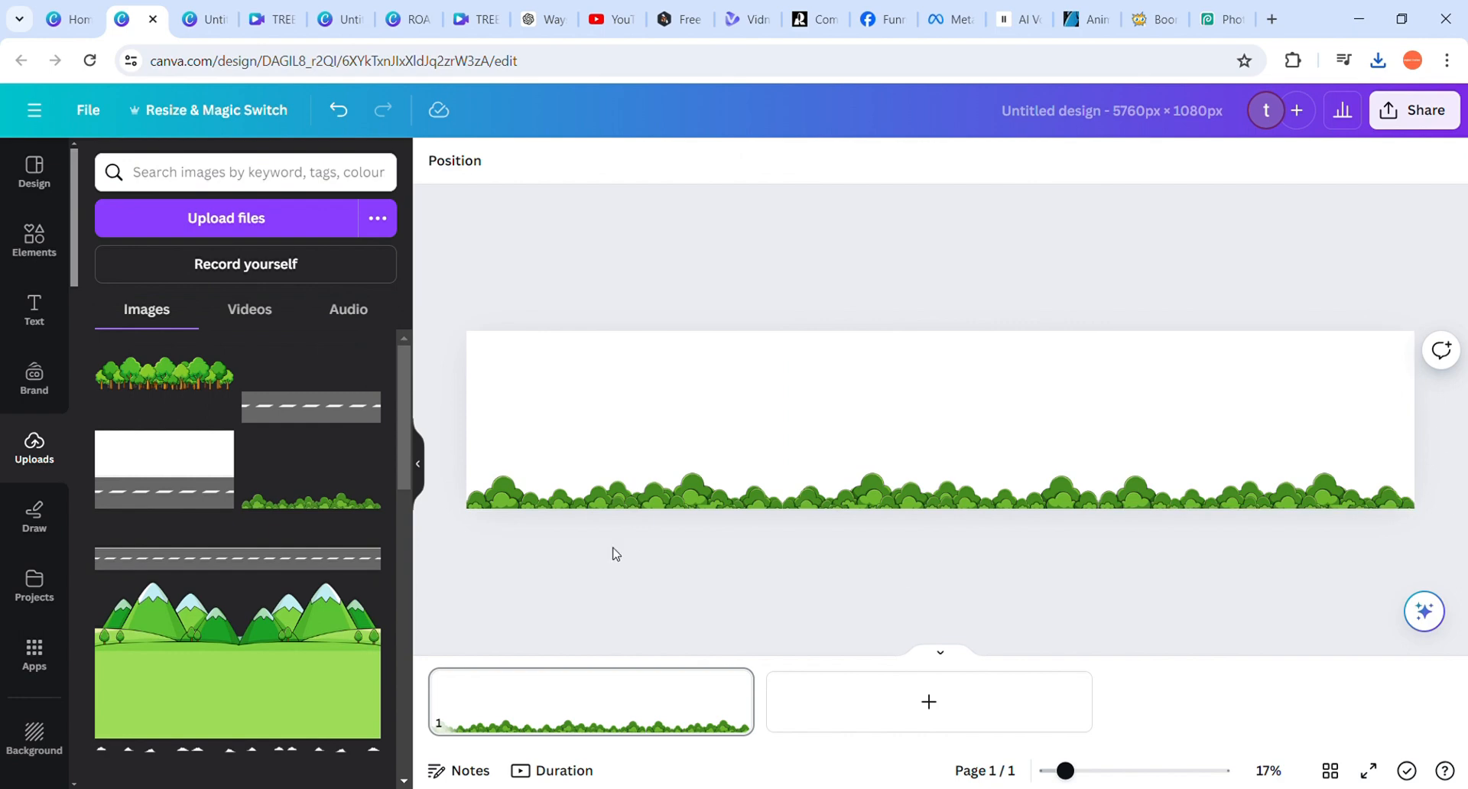
Upload the downloaded wide bushes image, place it on the page as a test and delete that placed copy
left_click(228, 218)
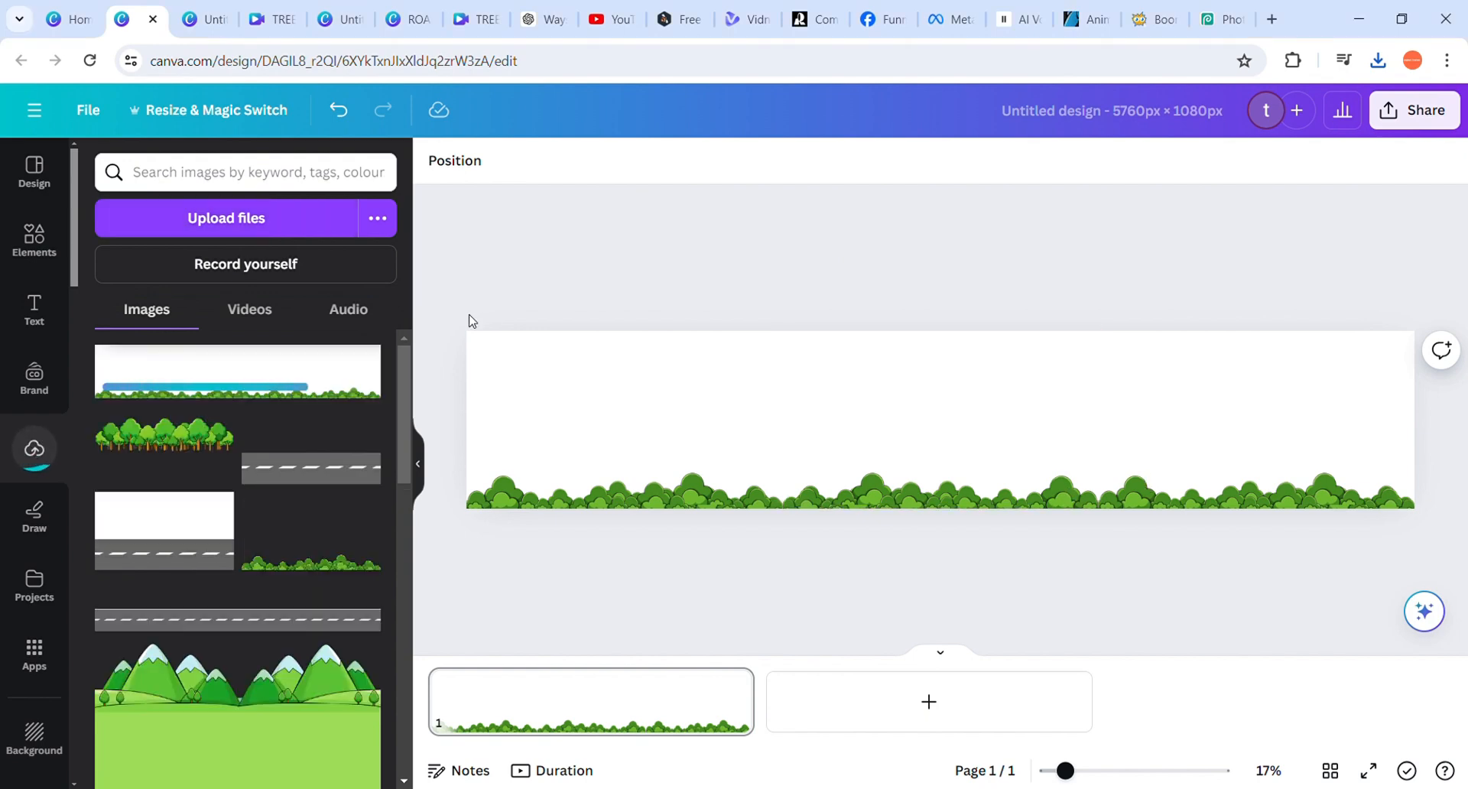
left_click(243, 386)
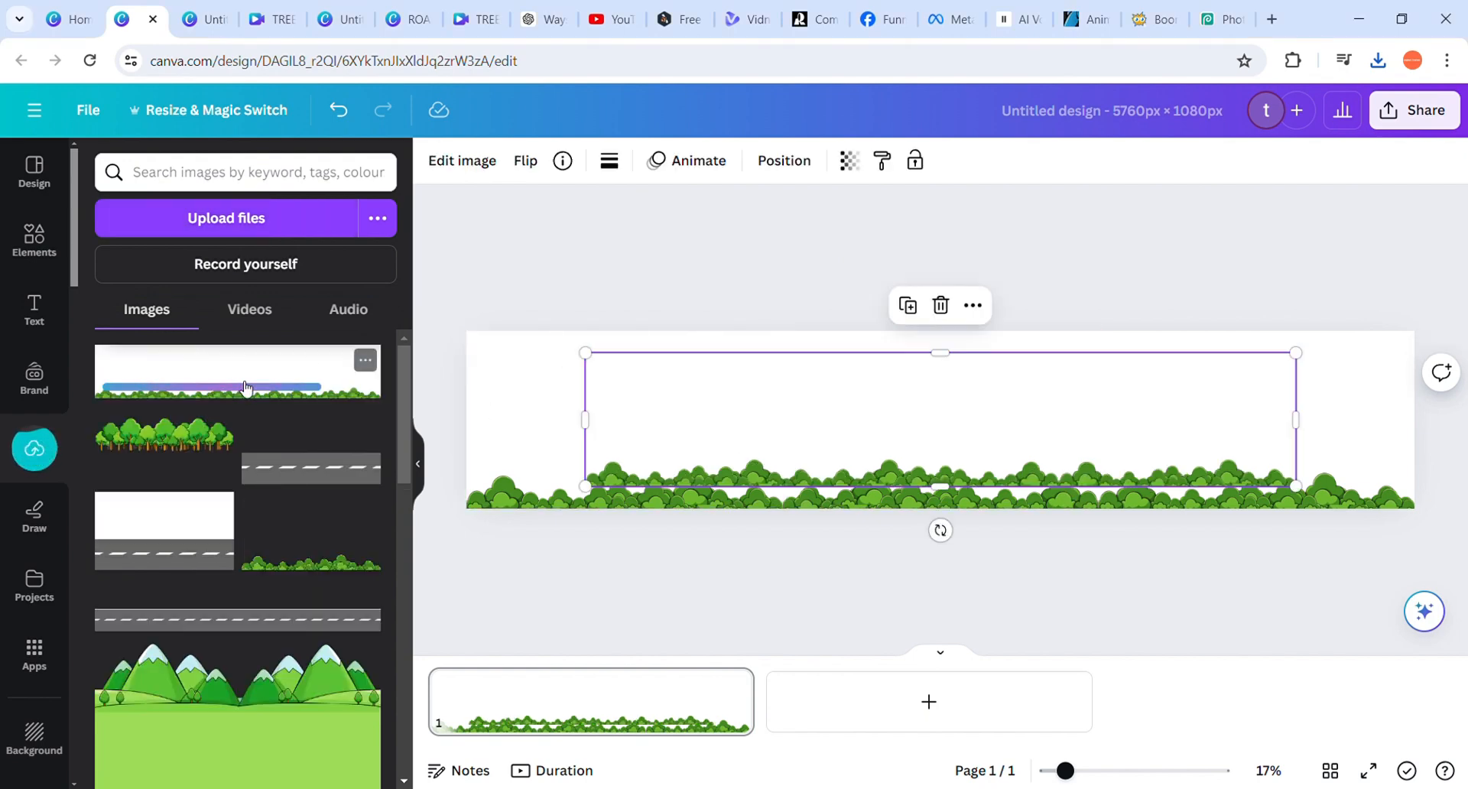
key("Delete")
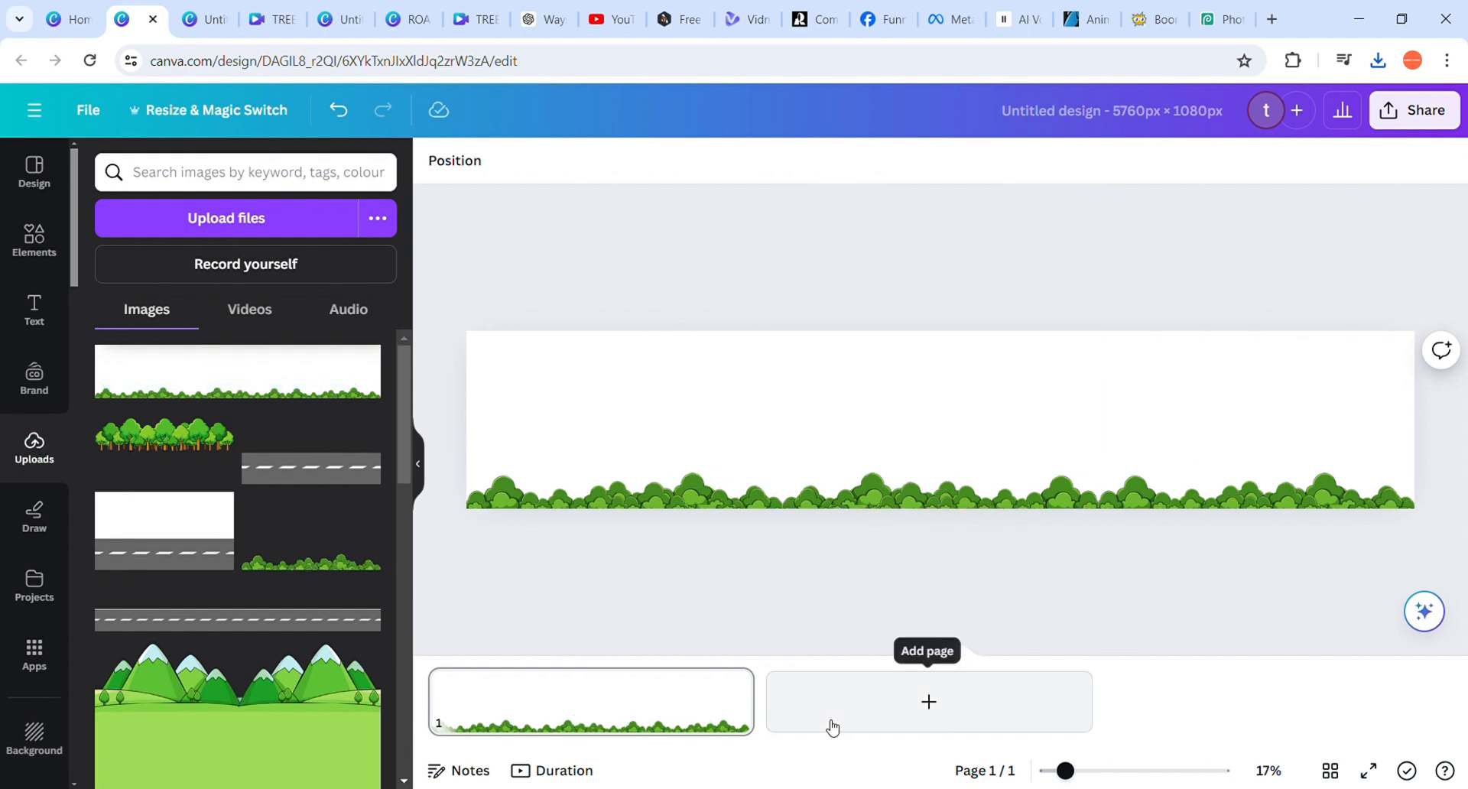
Clear the existing bushes page and set the uploaded wide bushes image as the page background
right_click(564, 698)
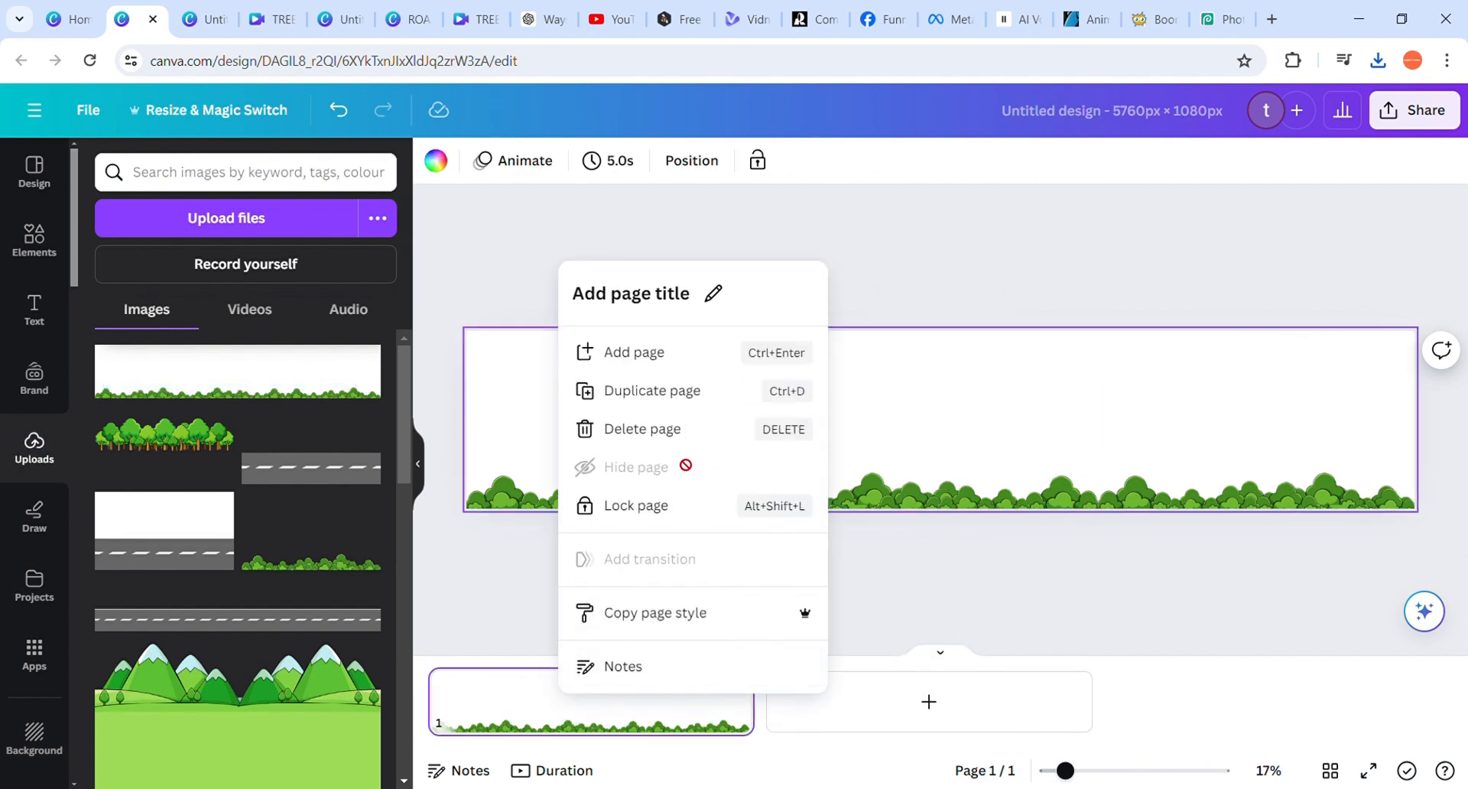
left_click(662, 434)
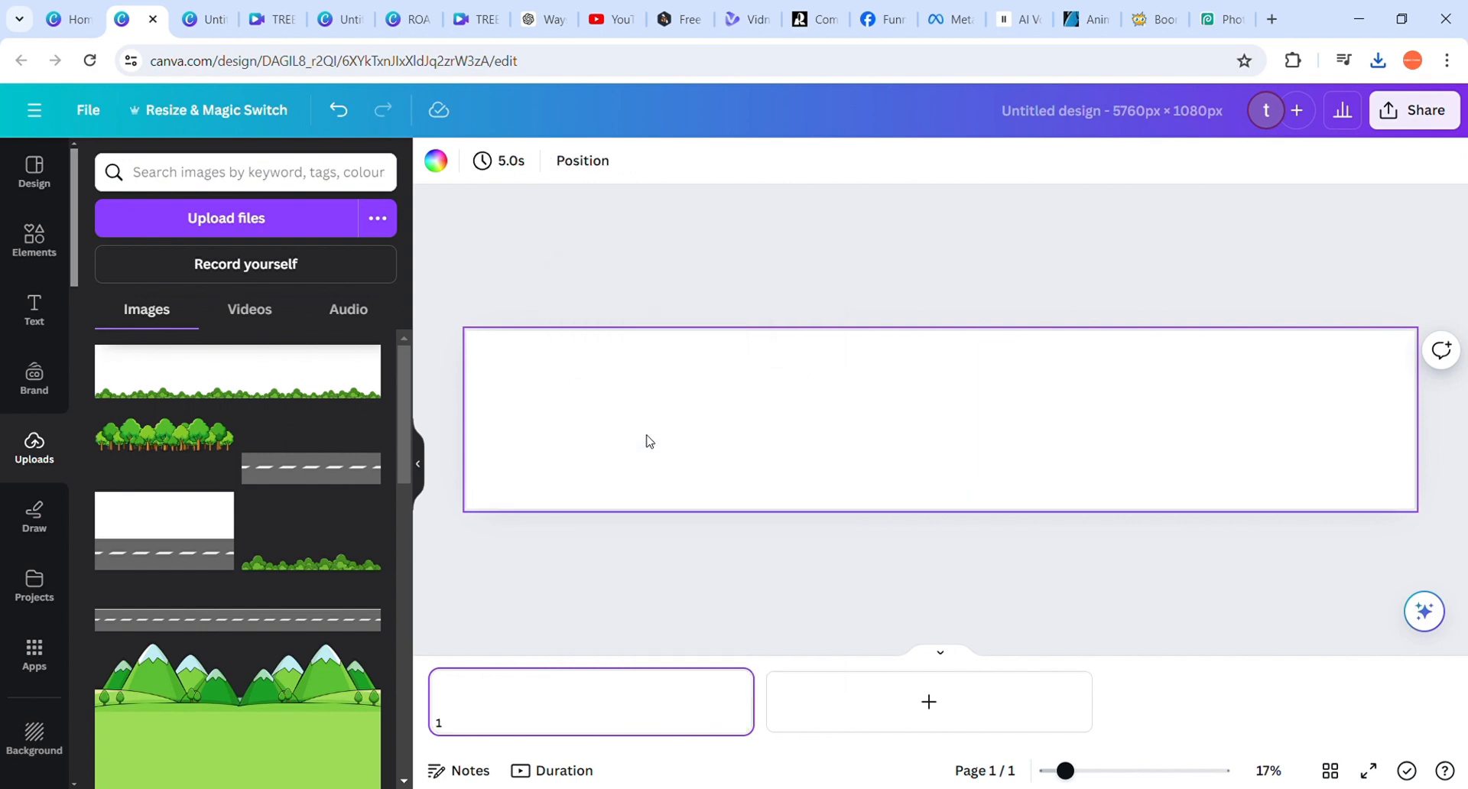
left_click(236, 403)
left_click_drag(691, 442, 727, 435)
right_click(727, 436)
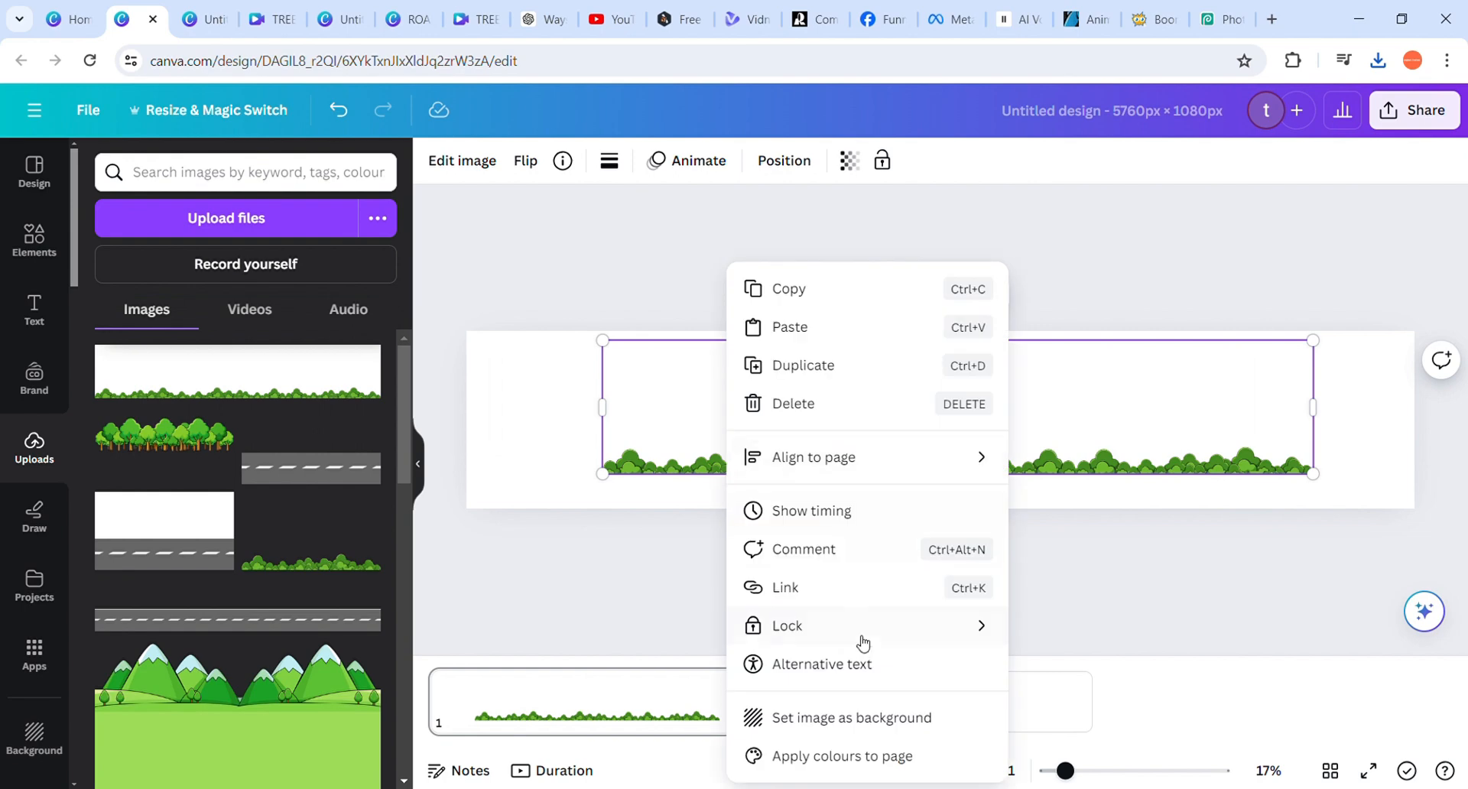
left_click(847, 718)
left_click(879, 457)
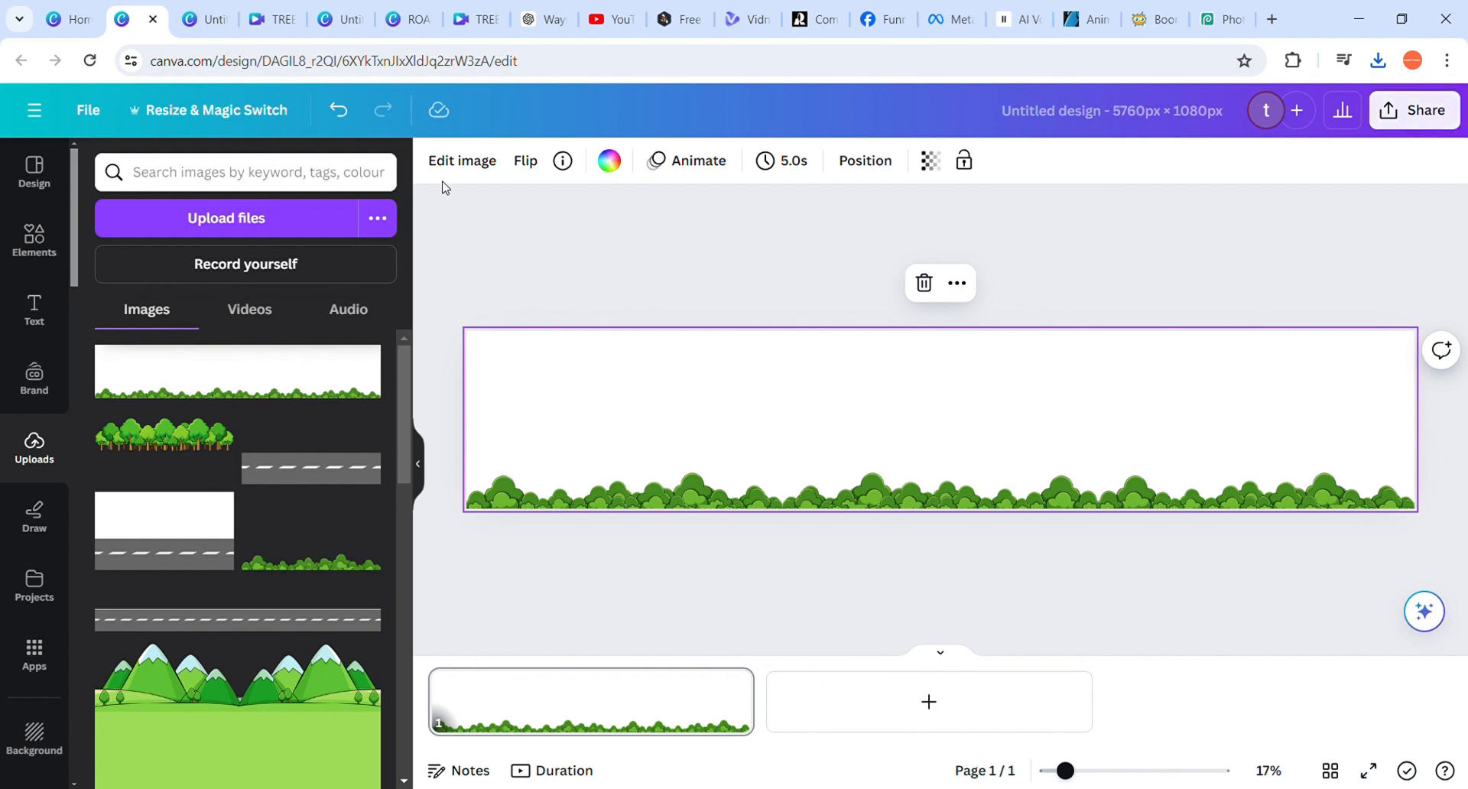
Remove the white background from the wide bushes image with BG Remover, keeping the brush settings as they are
left_click(461, 160)
left_click(131, 302)
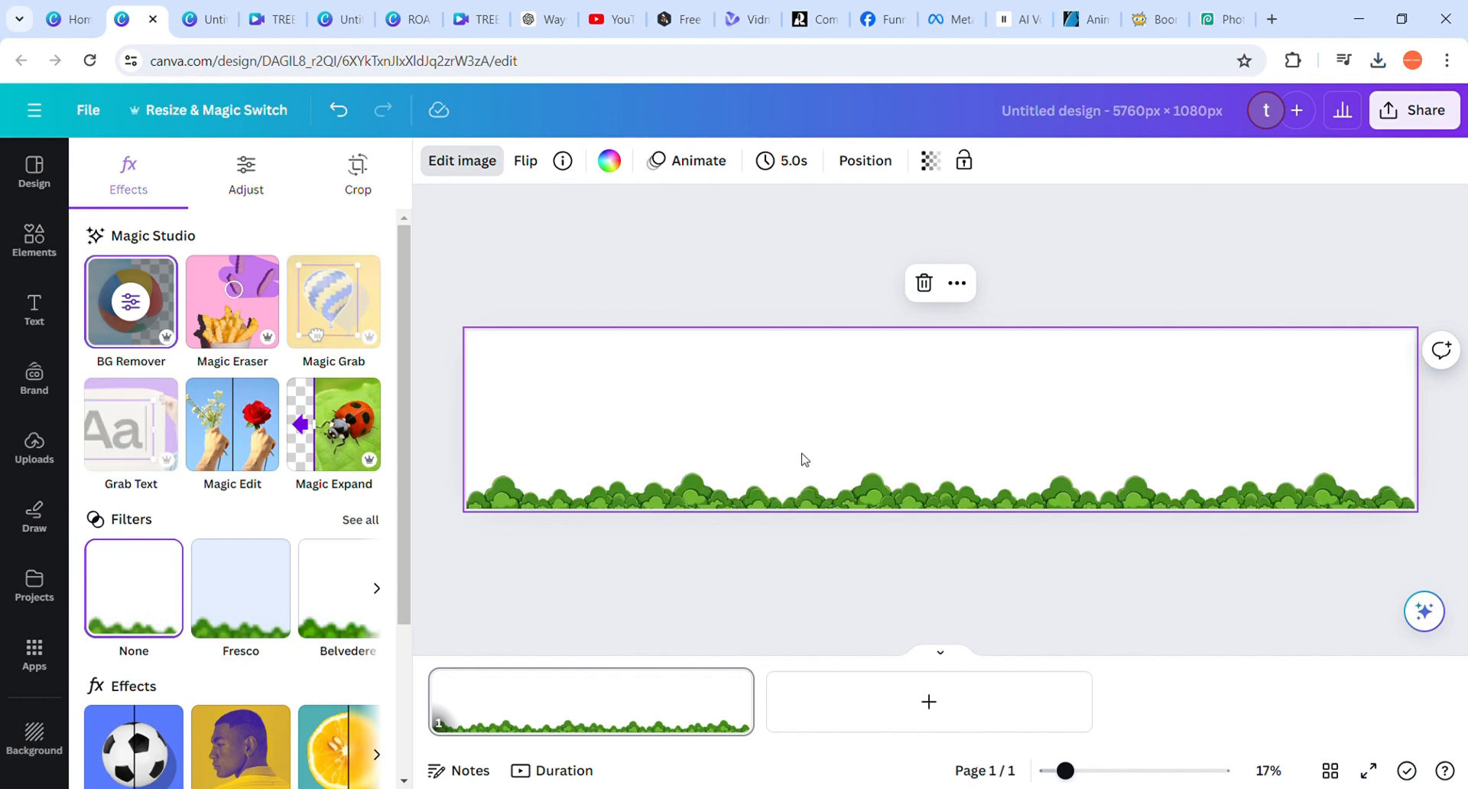
left_click(461, 166)
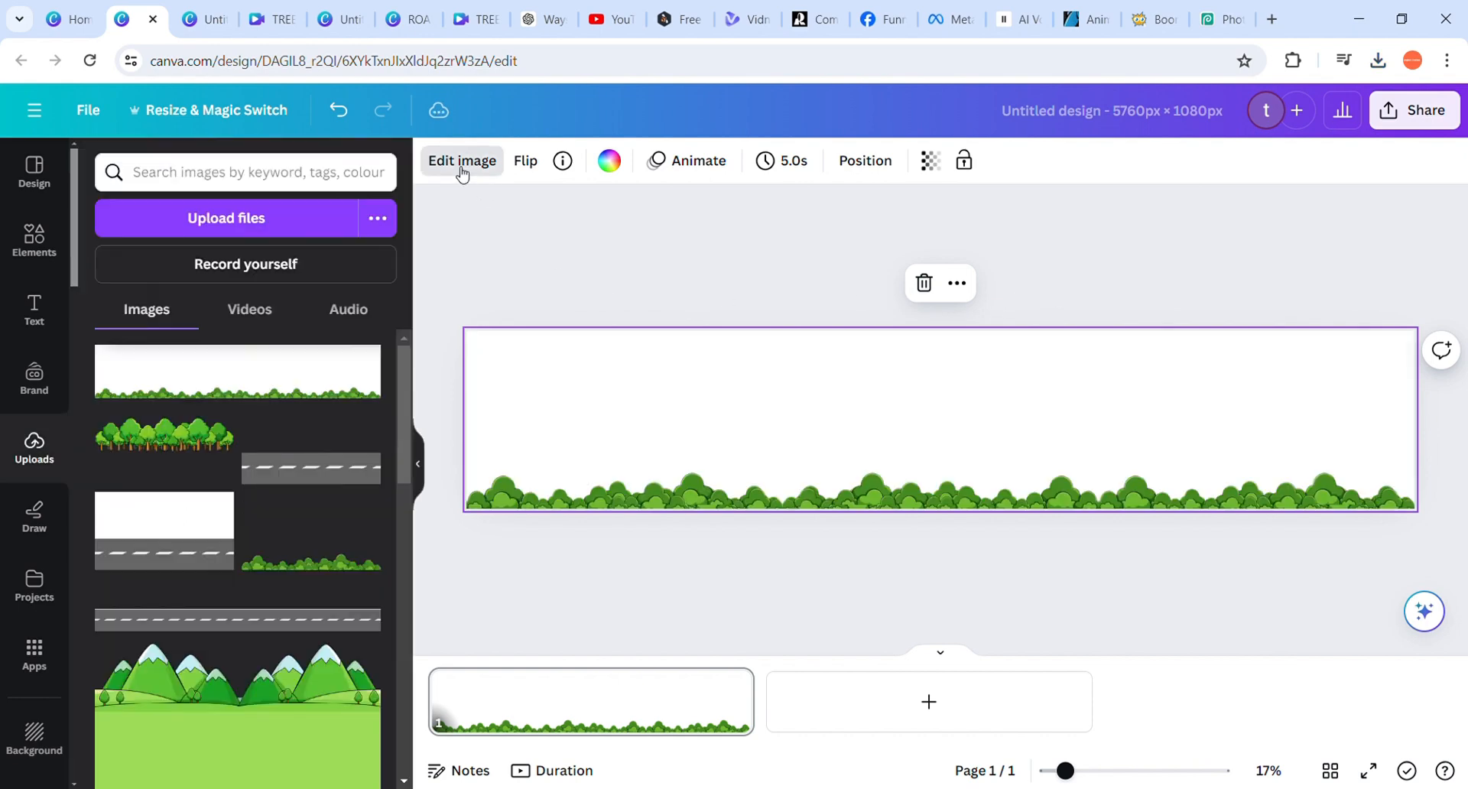
left_click(461, 167)
left_click(136, 295)
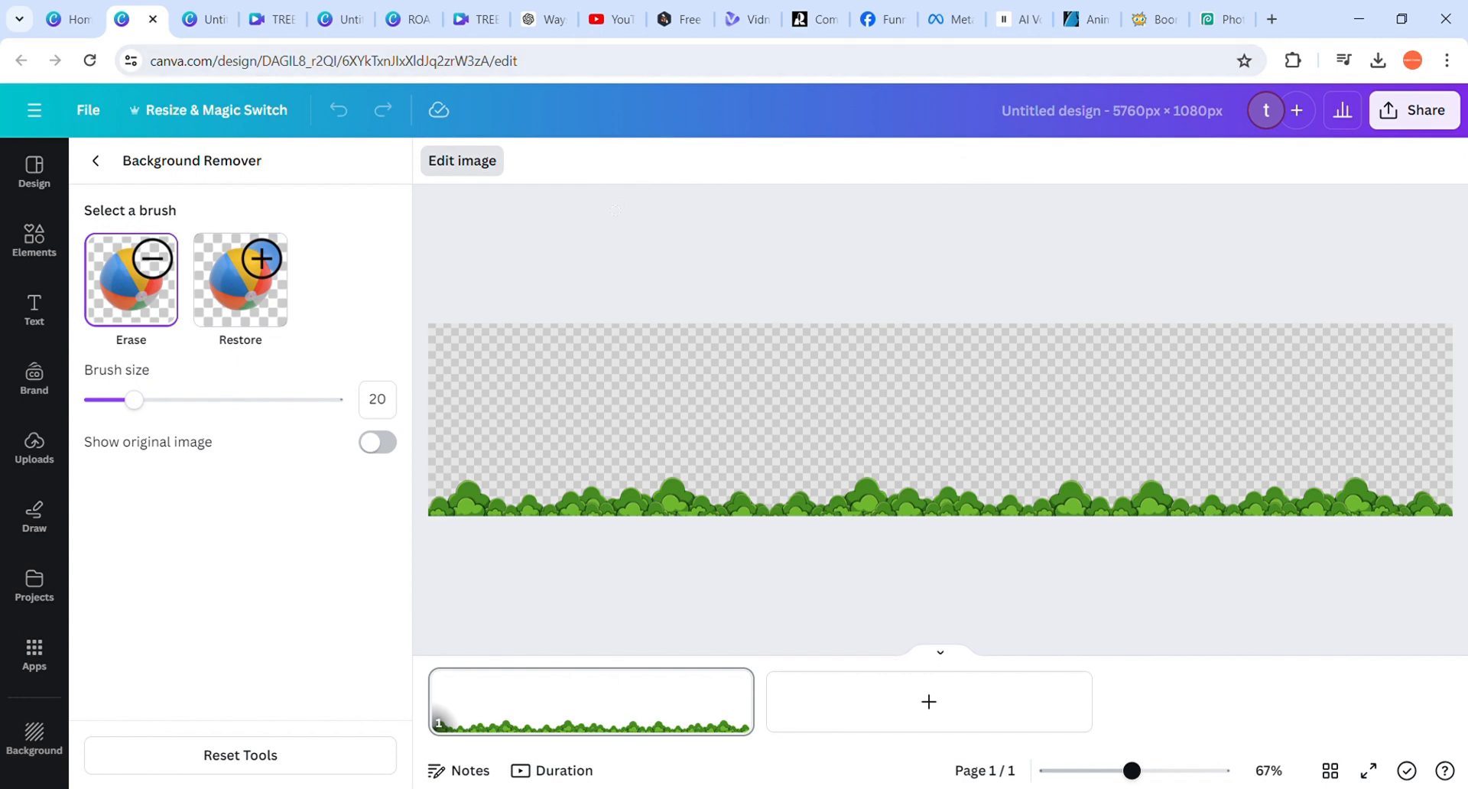
left_click(96, 160)
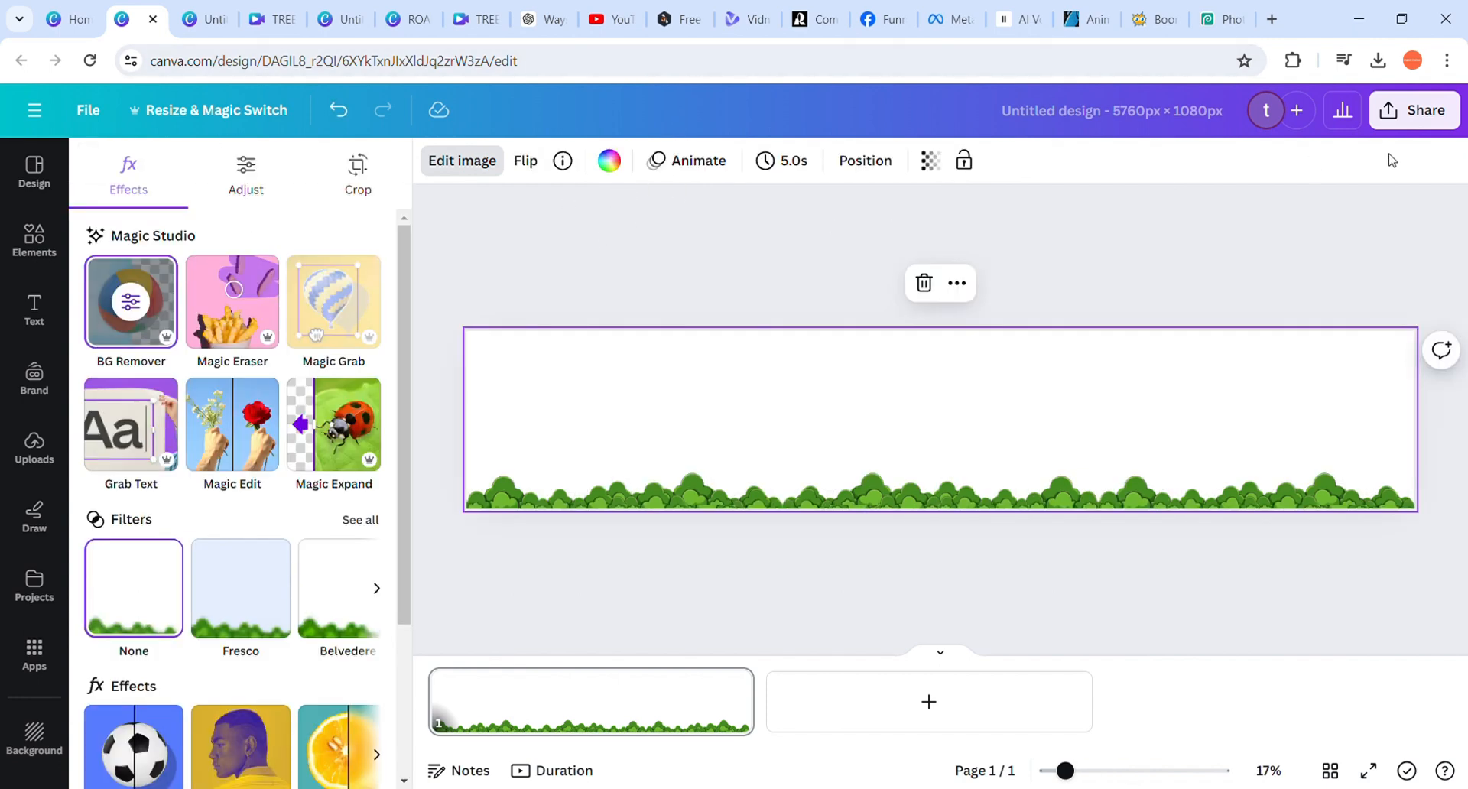
Review the PNG download options for the bushes page, including the transparent background setting, and close them without downloading
left_click(1433, 108)
scroll(1342, 489, "down", 1)
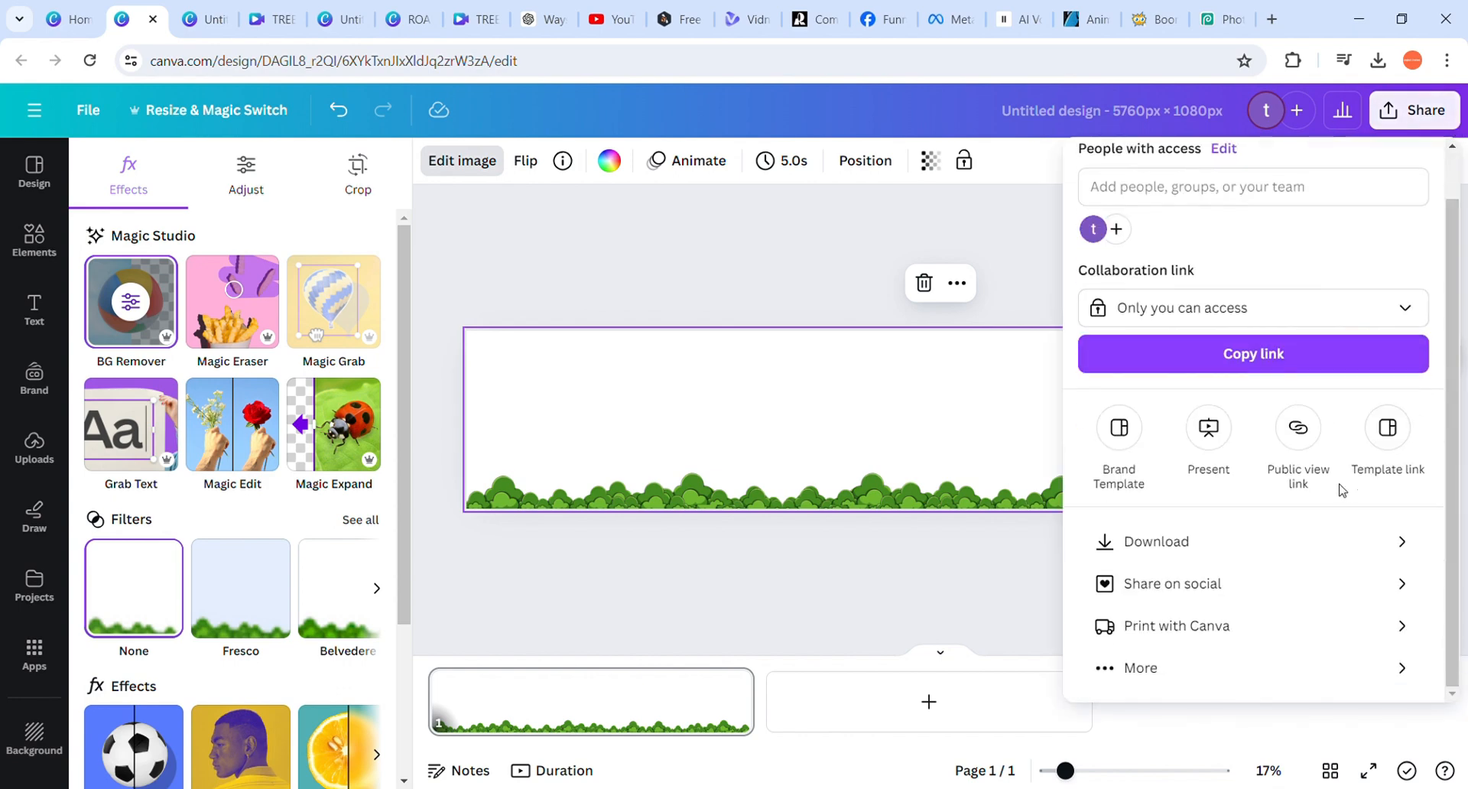
left_click(1292, 543)
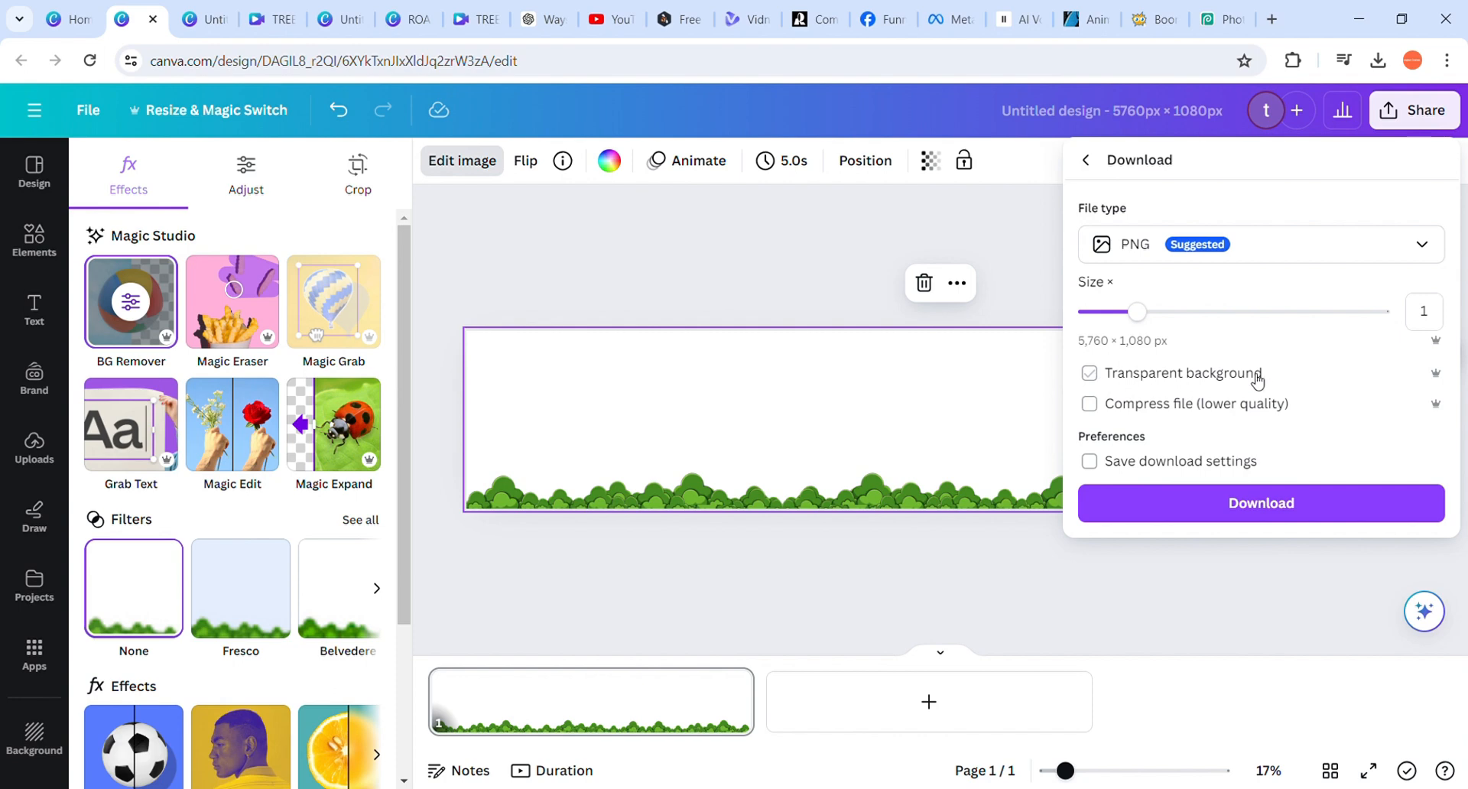
left_click(704, 614)
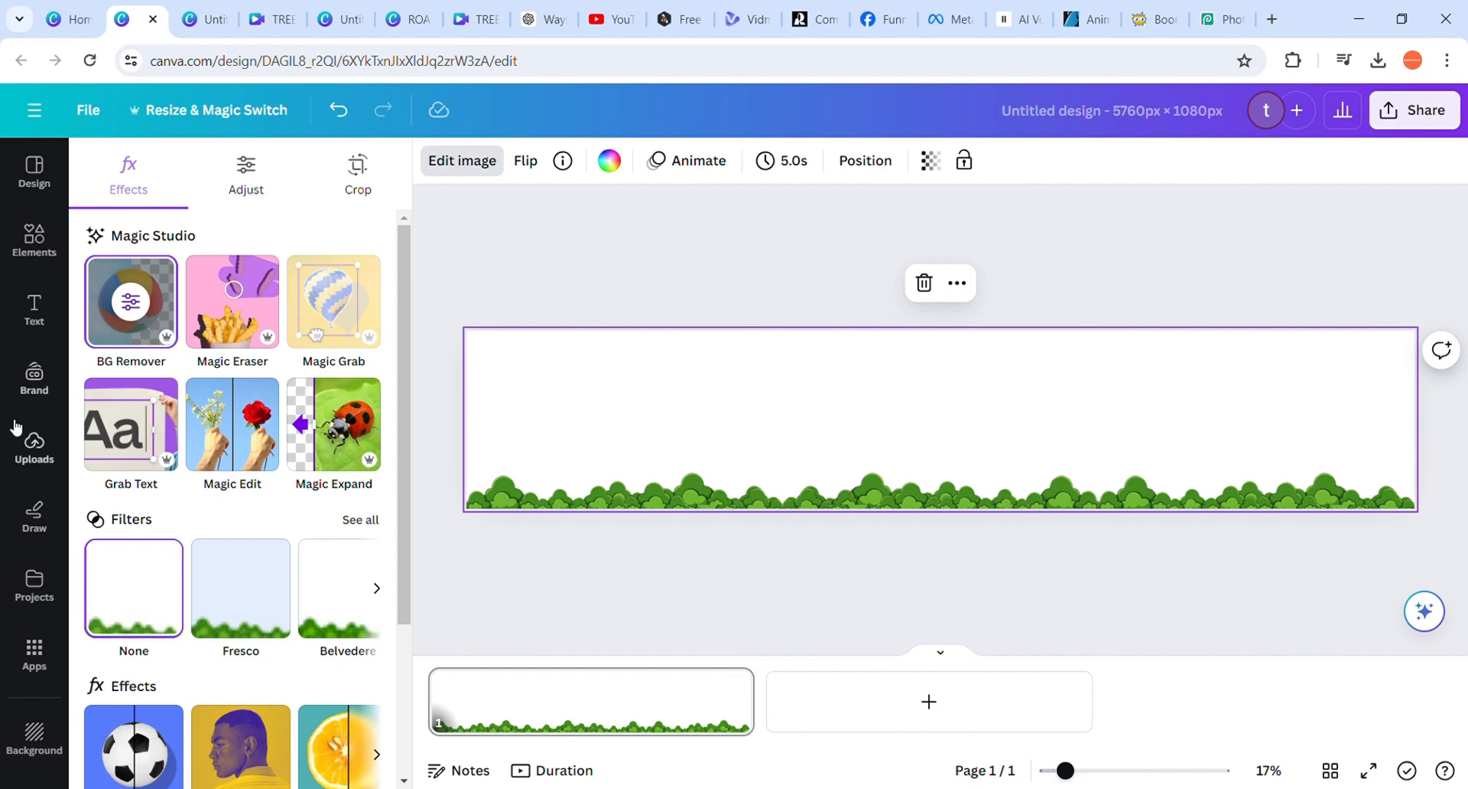
Add a second page, place the uploaded road image at its left end and enlarge it to the full page height
left_click(35, 450)
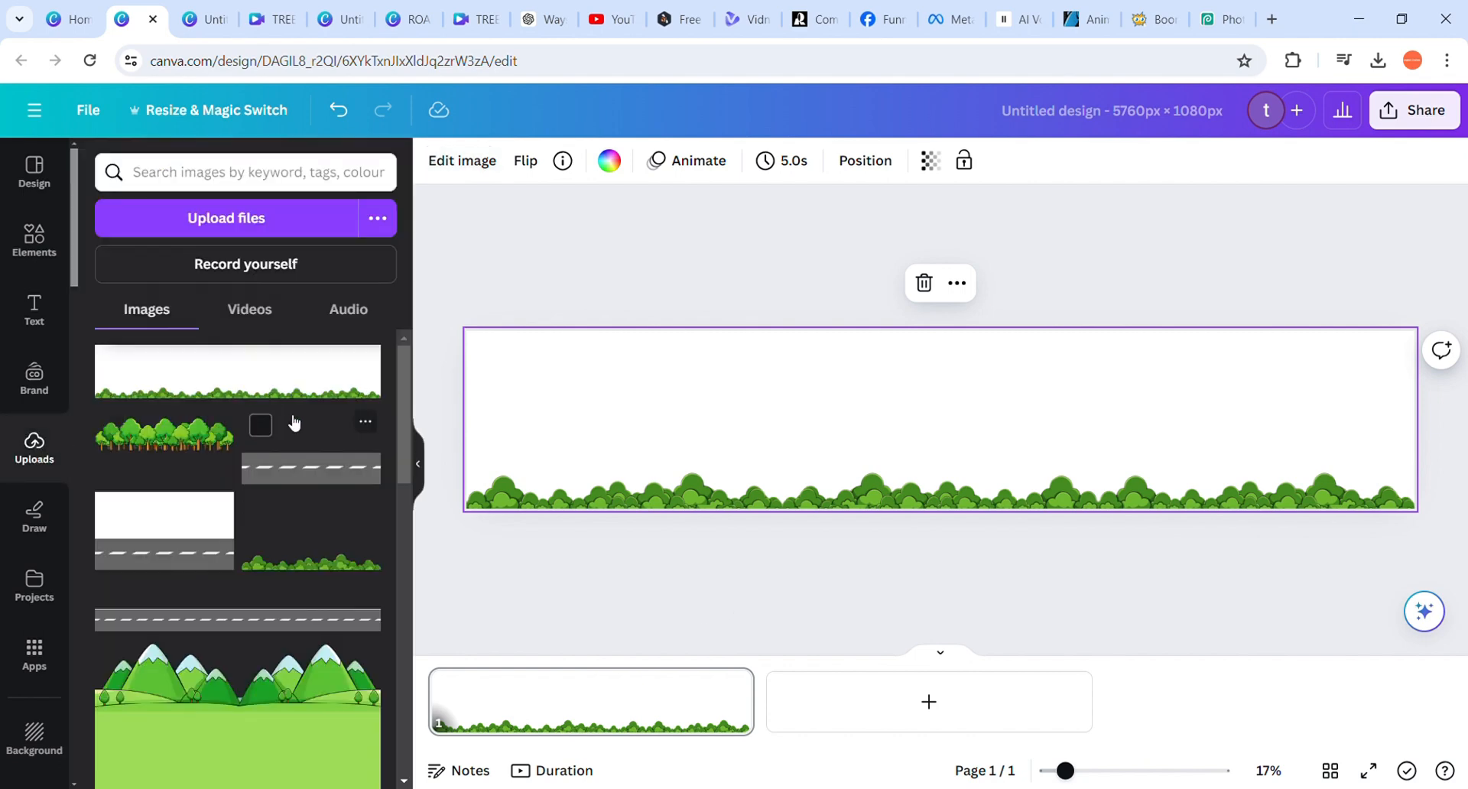
left_click(885, 715)
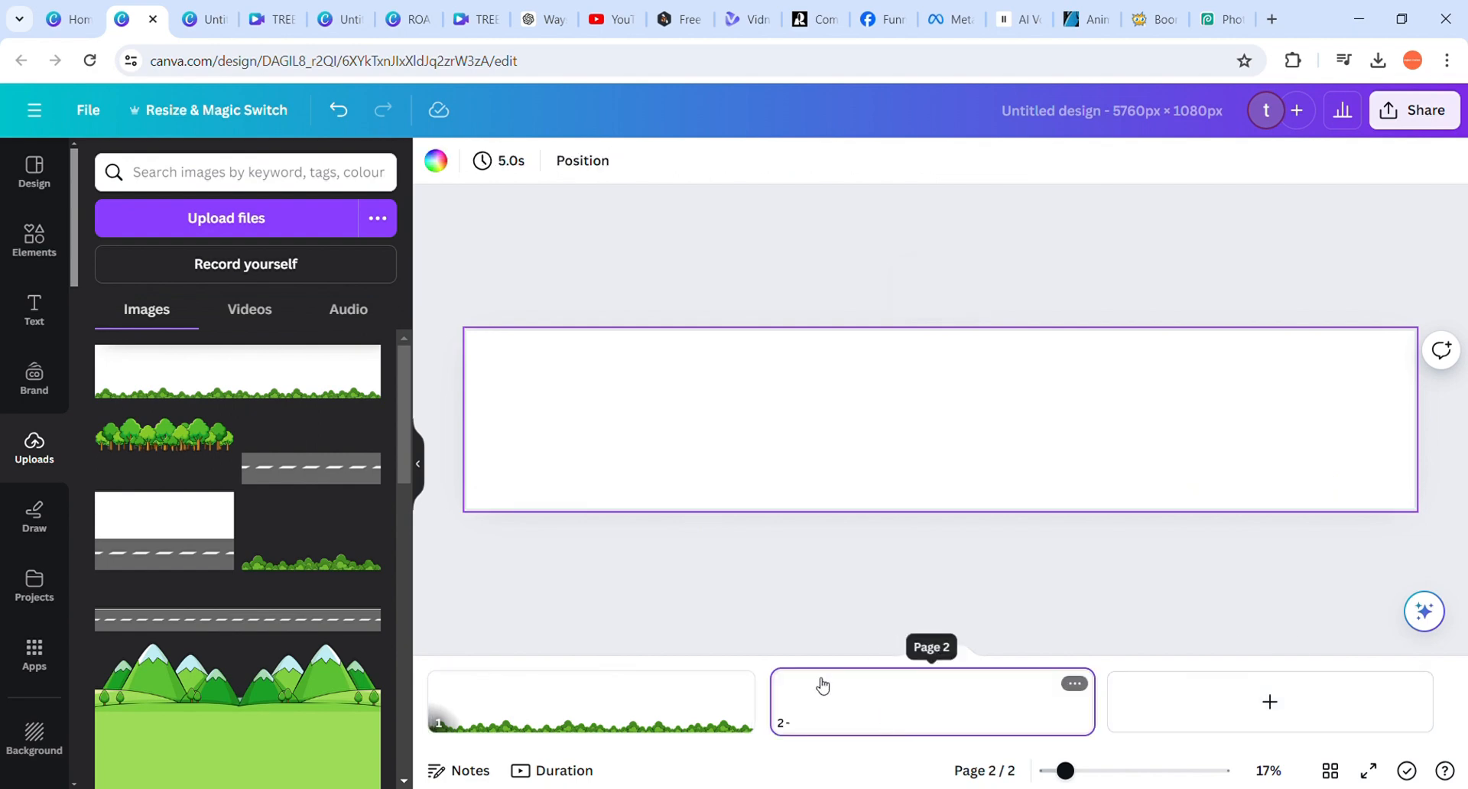
left_click(325, 477)
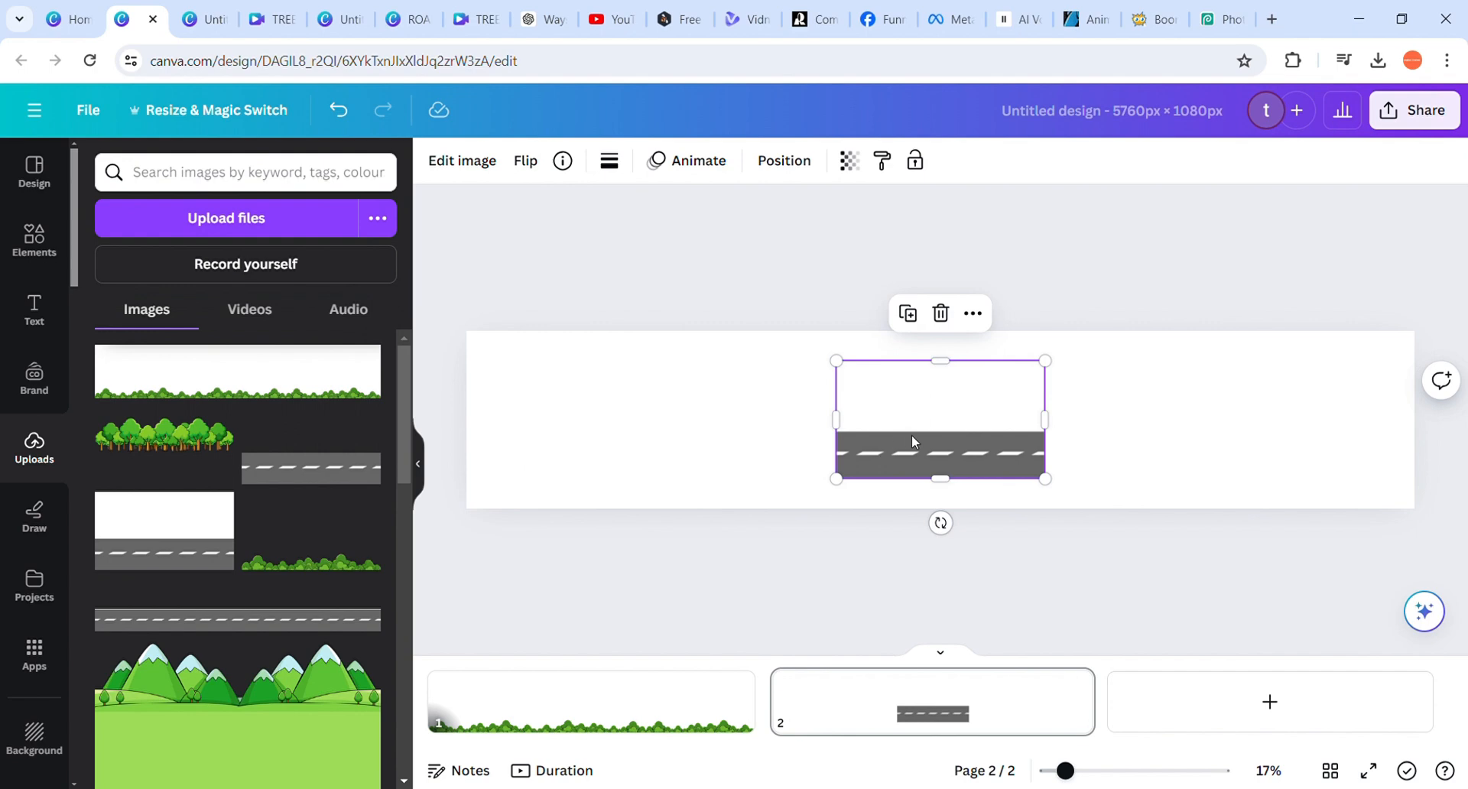
left_click_drag(913, 442, 555, 419)
left_click_drag(691, 461, 792, 515)
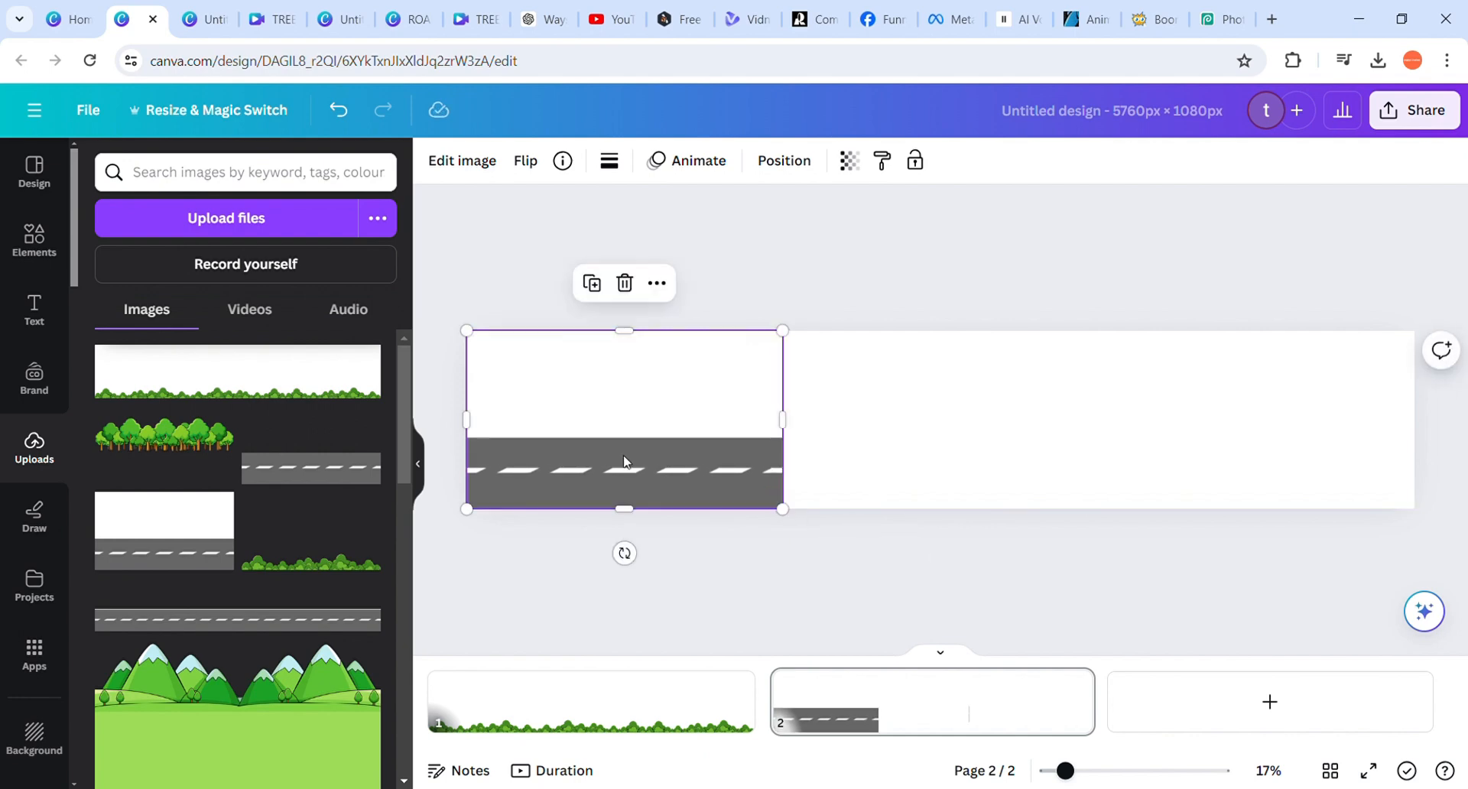
Duplicate the road image and line up the copies side by side so three of them fill the page width
key("ctrl+d")
left_click_drag(632, 457, 948, 466)
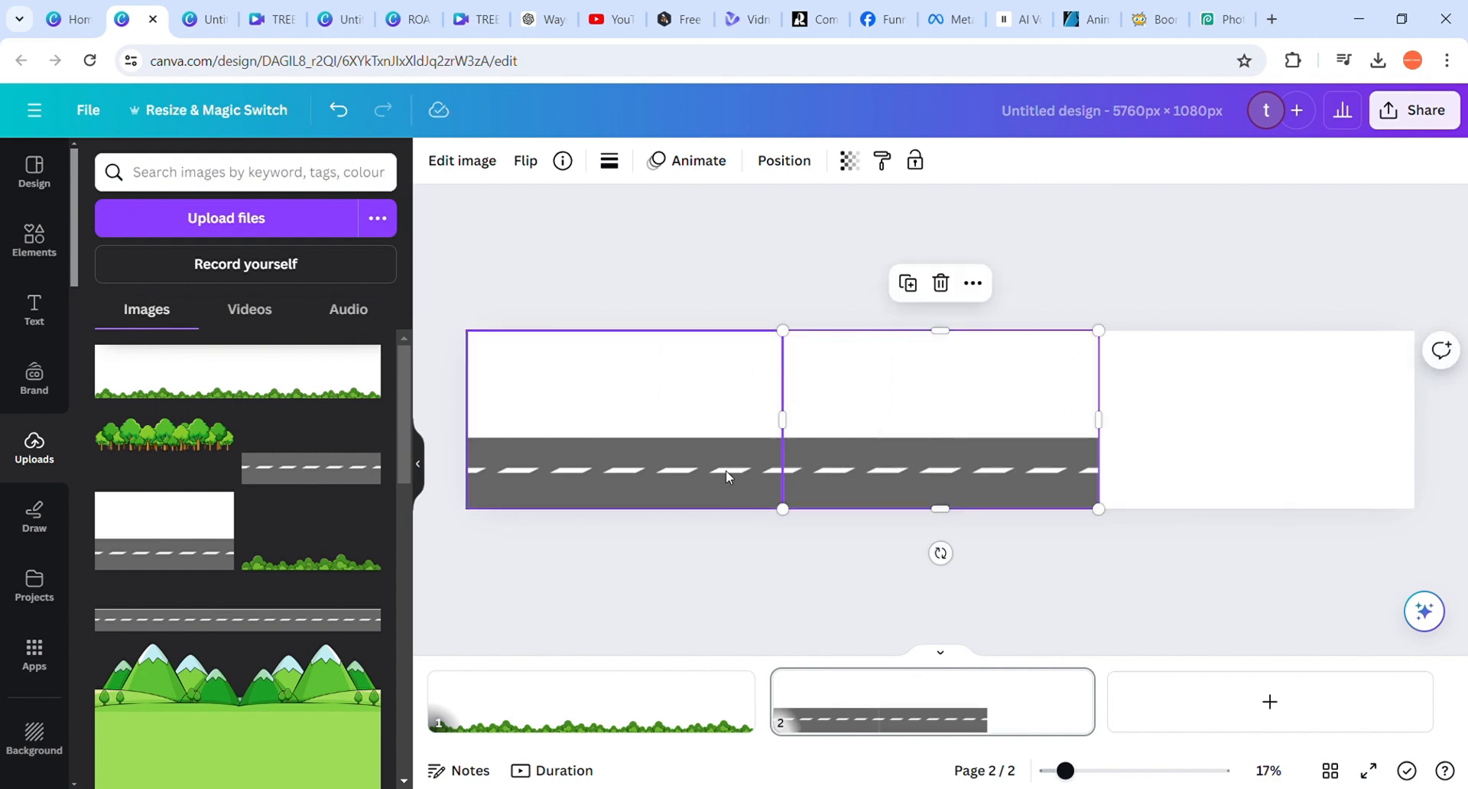
left_click(679, 557)
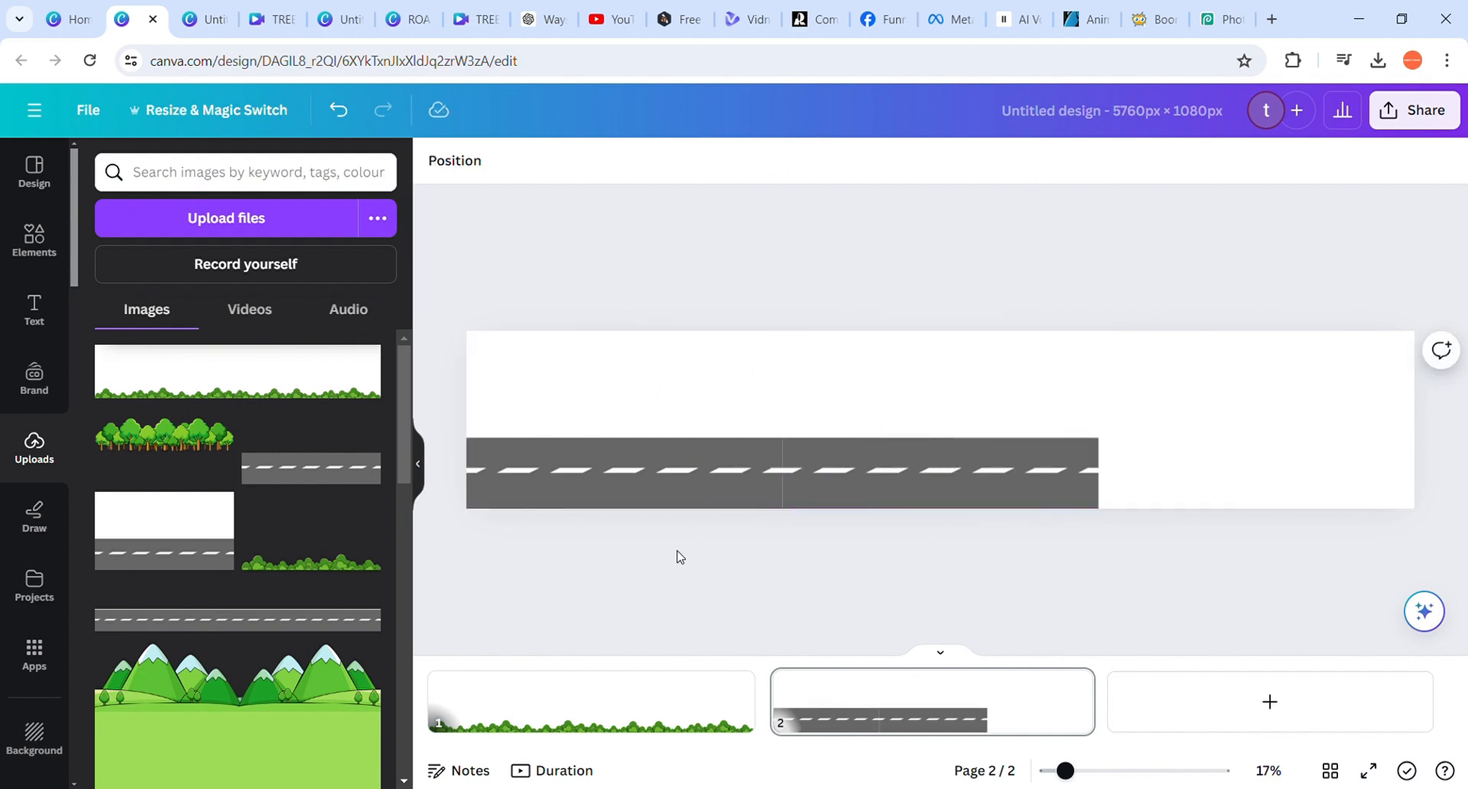
left_click(626, 476)
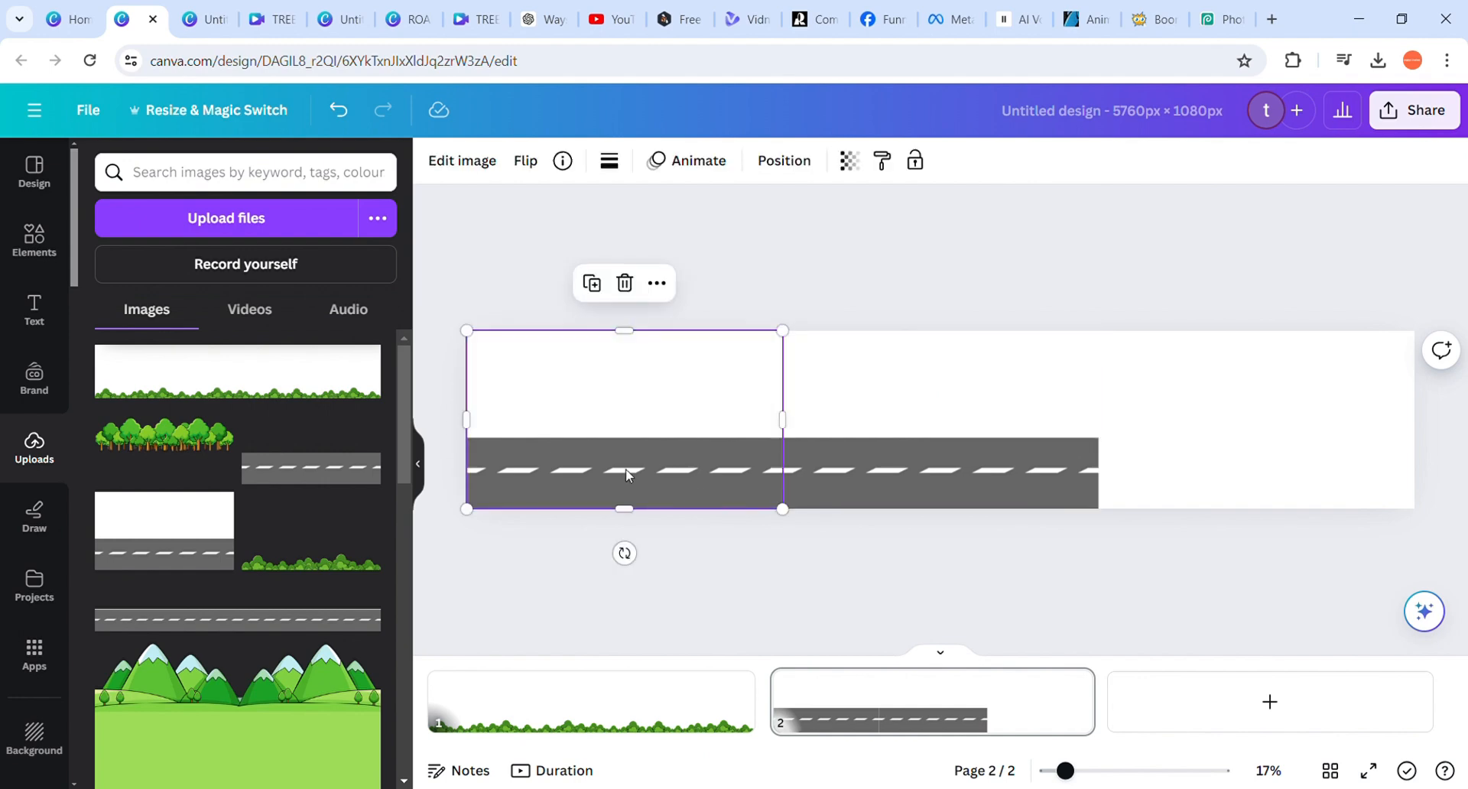
left_click_drag(626, 476, 1230, 443)
left_click(1045, 301)
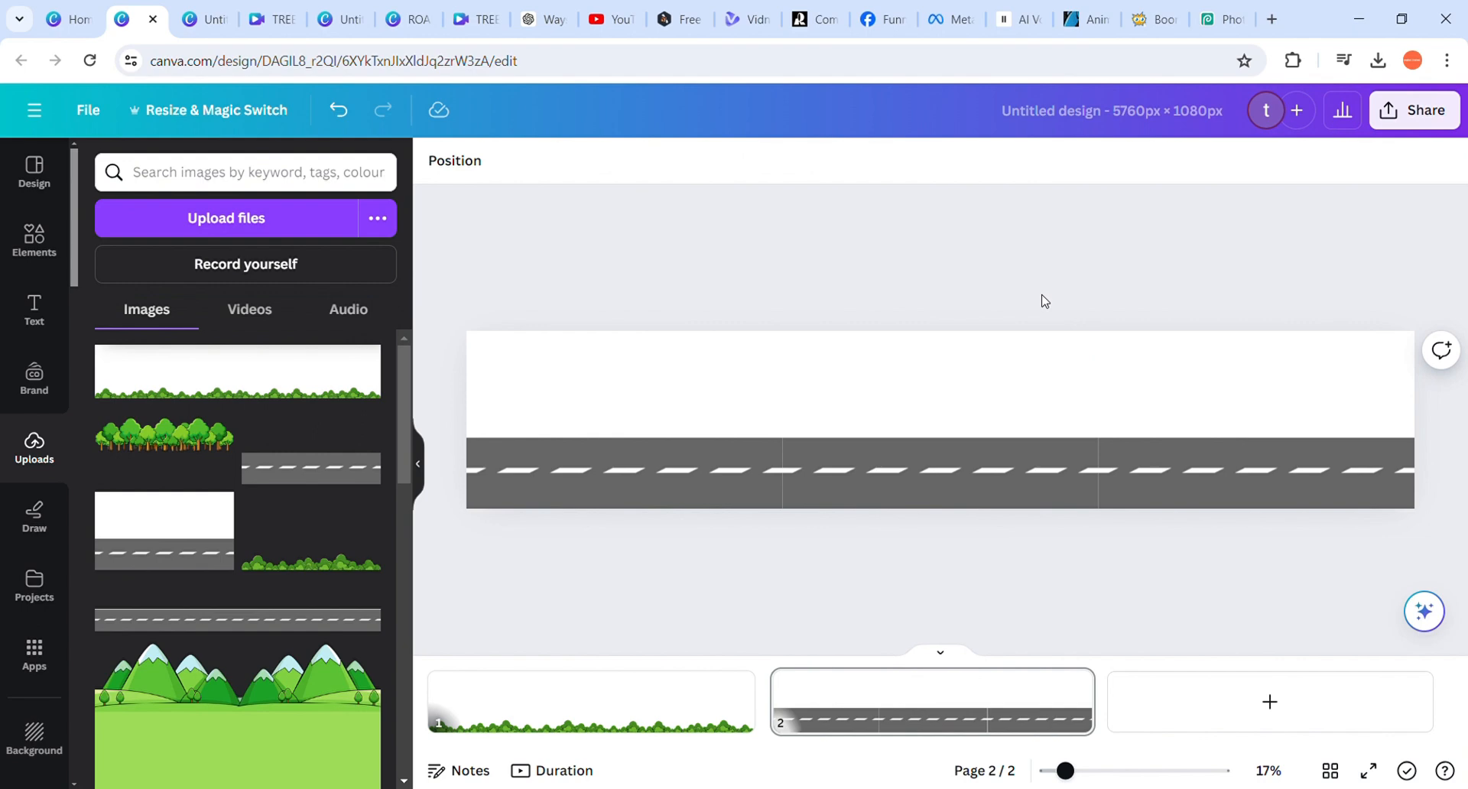
Try flipping the middle road image horizontally and flip it back to its original direction
left_click(868, 488)
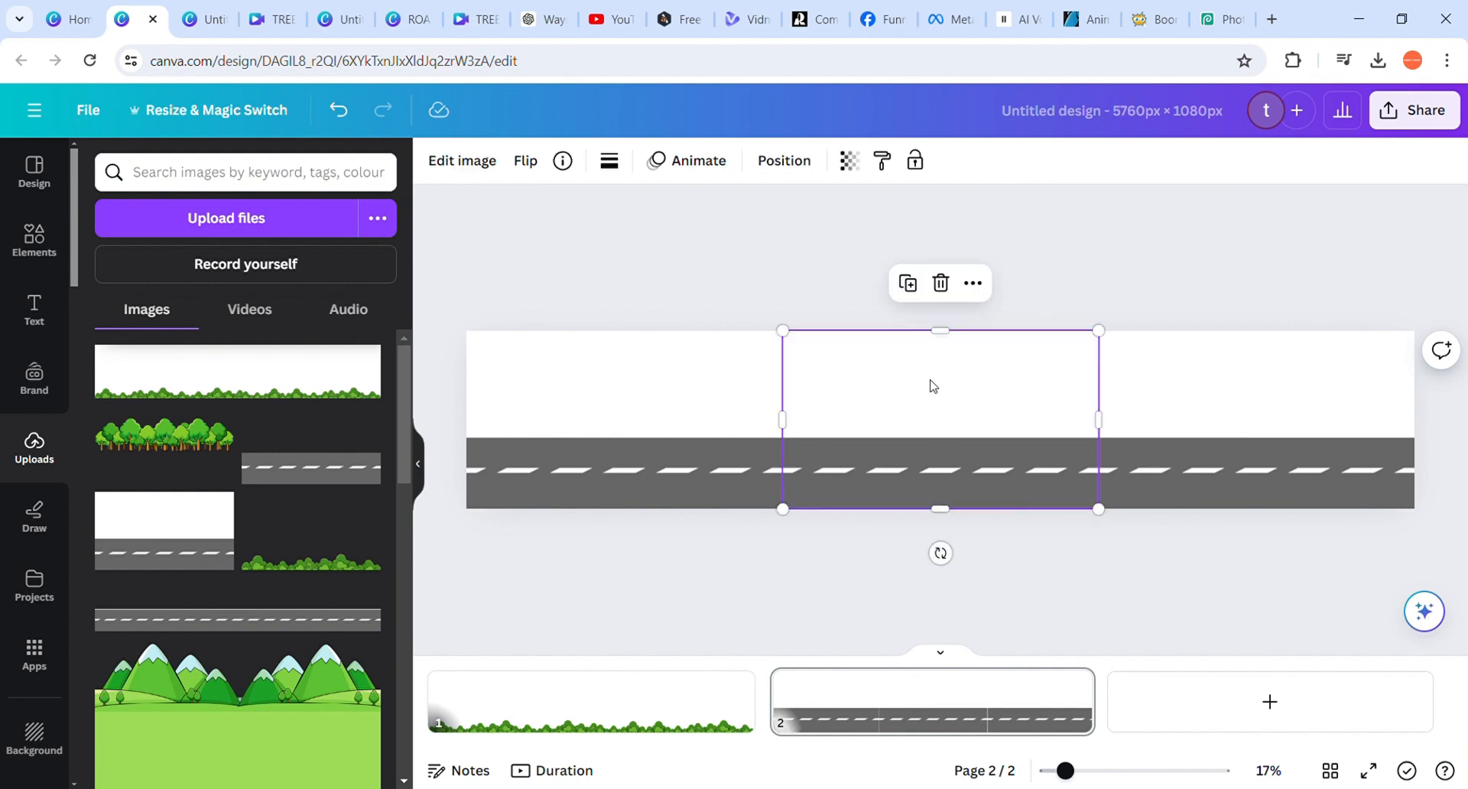
left_click(525, 160)
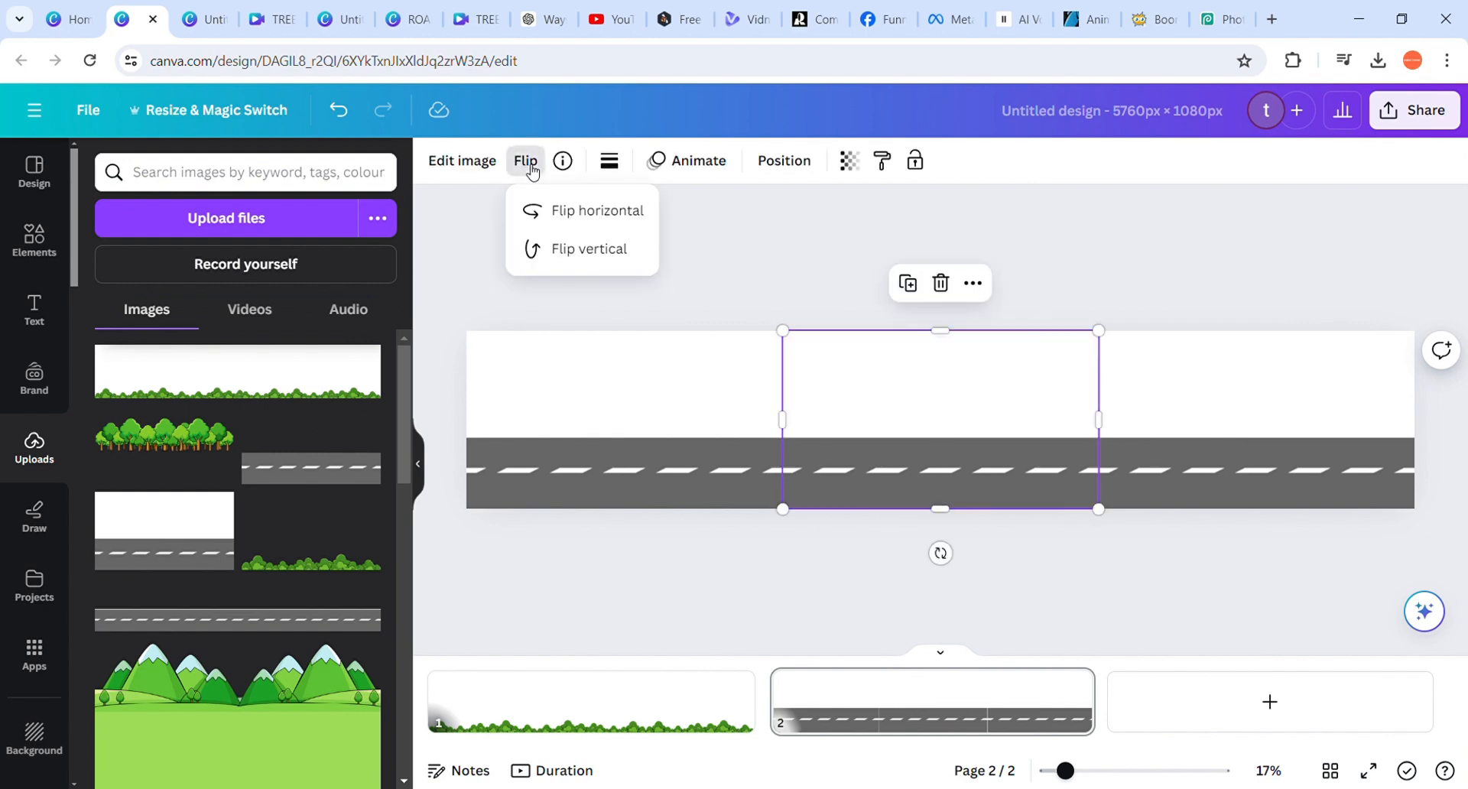
left_click(581, 214)
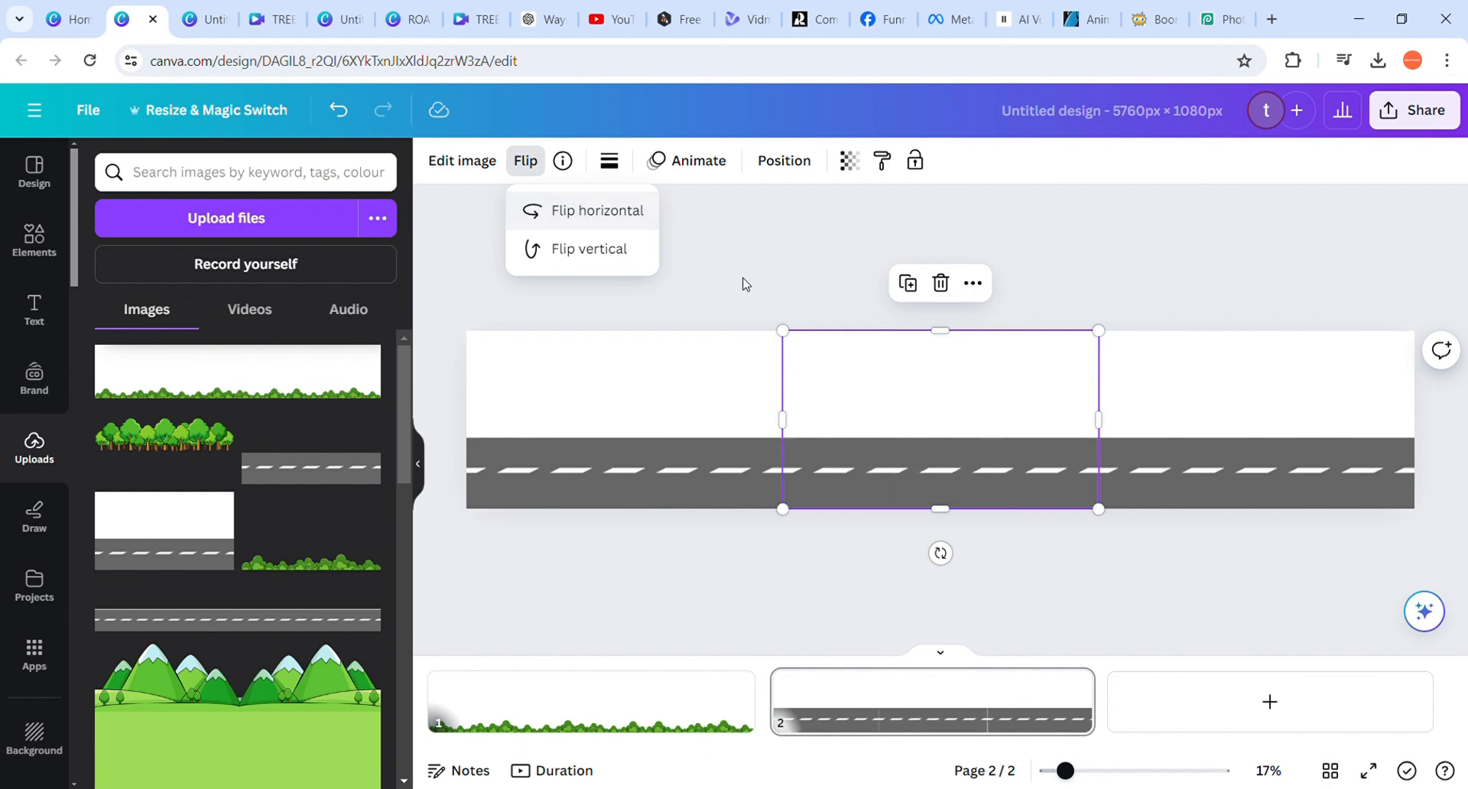
left_click(813, 319)
left_click(813, 261)
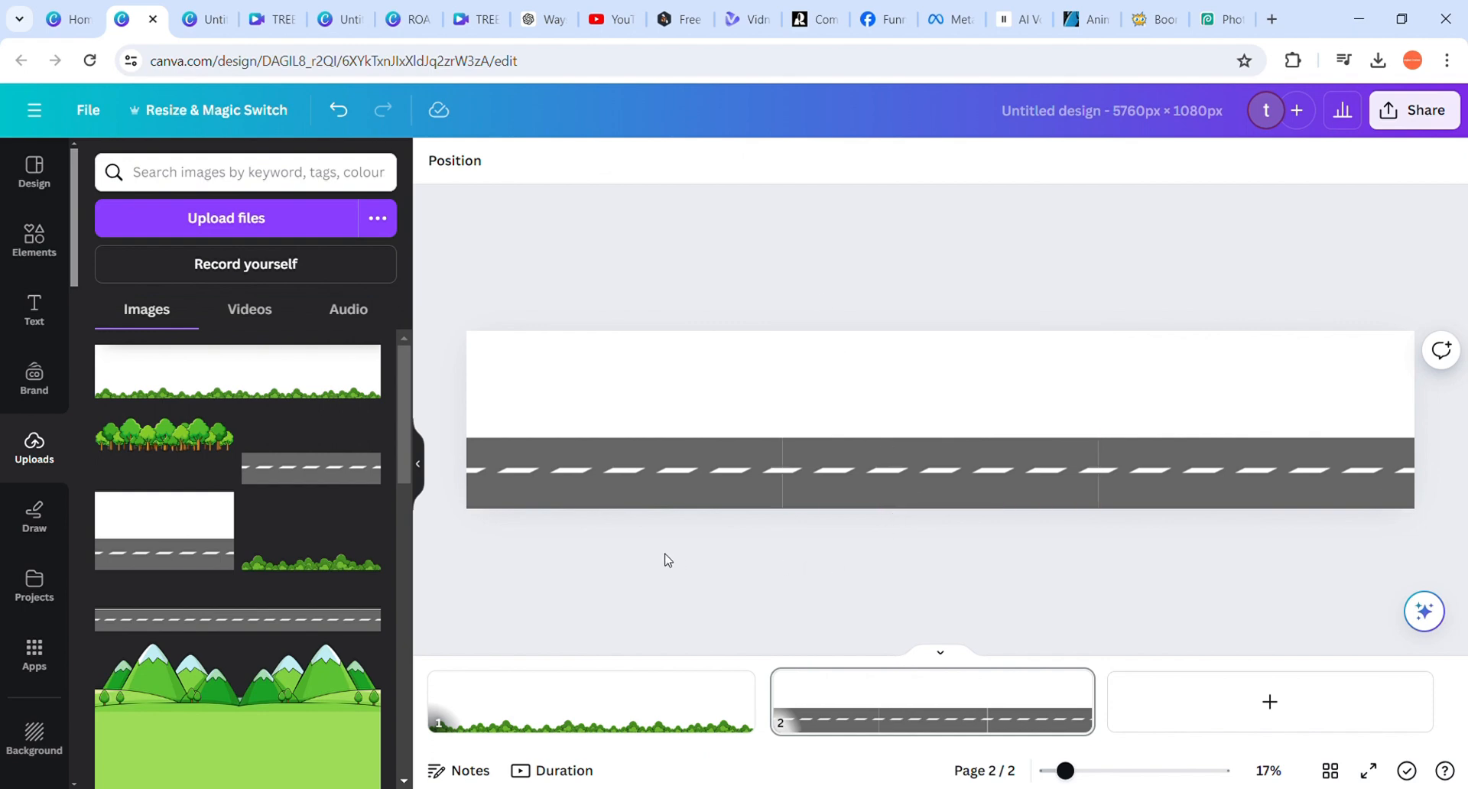
Add a square shape over the road and stretch it into a band slightly wider than the page
scroll(734, 569, "up", 5)
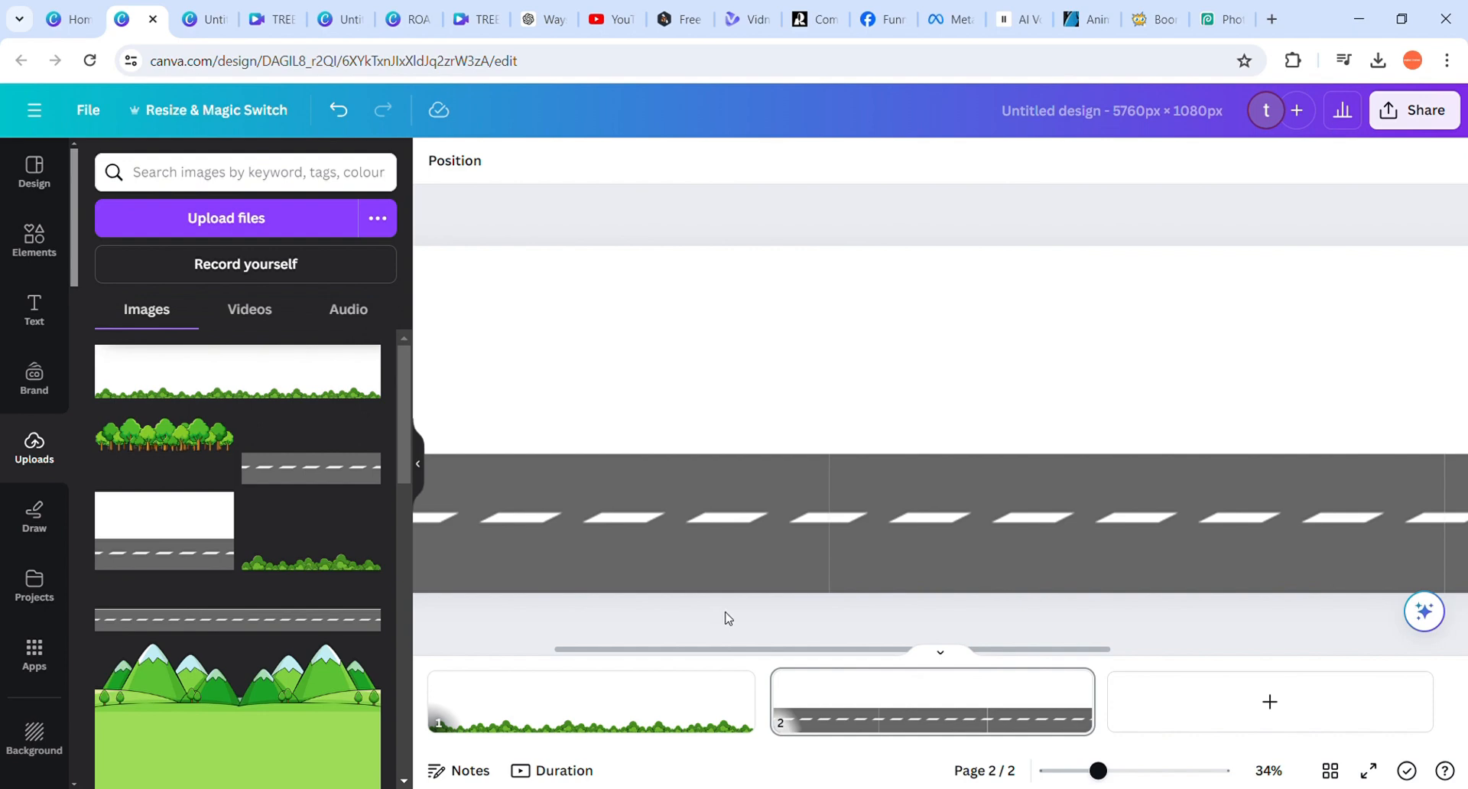
scroll(728, 618, "down", 4)
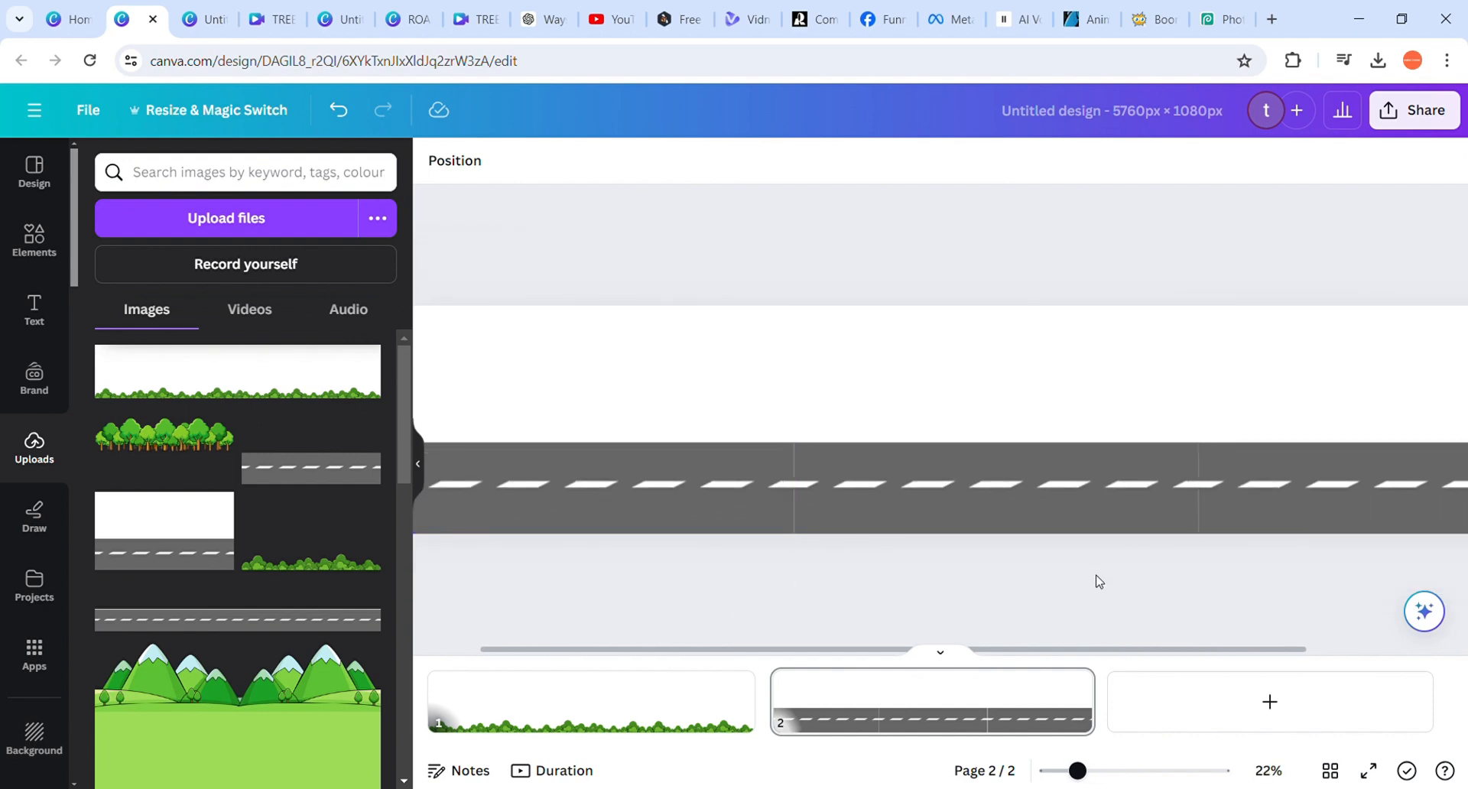
scroll(1098, 581, "down", 3)
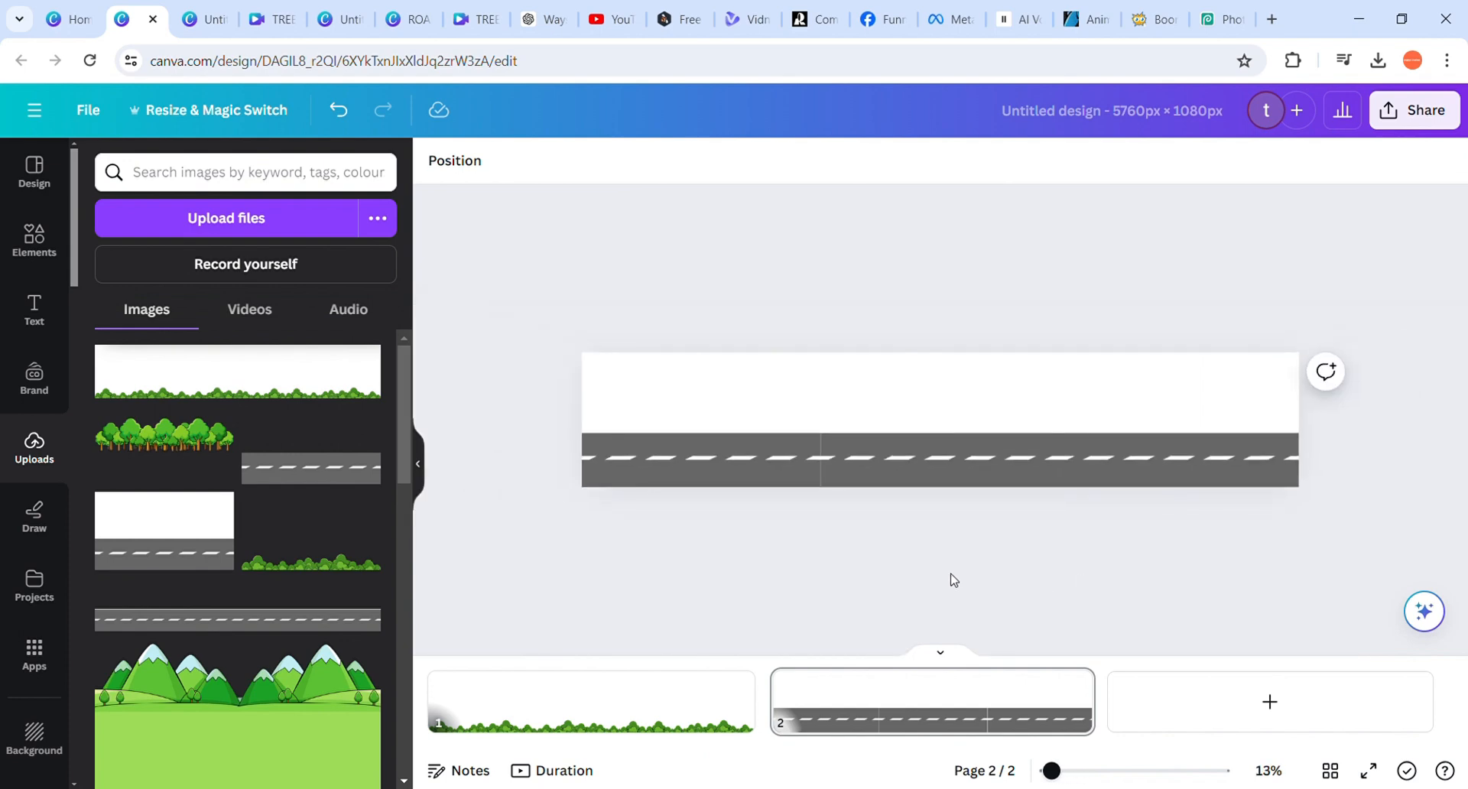
scroll(954, 579, "up", 2)
scroll(954, 580, "down", 1)
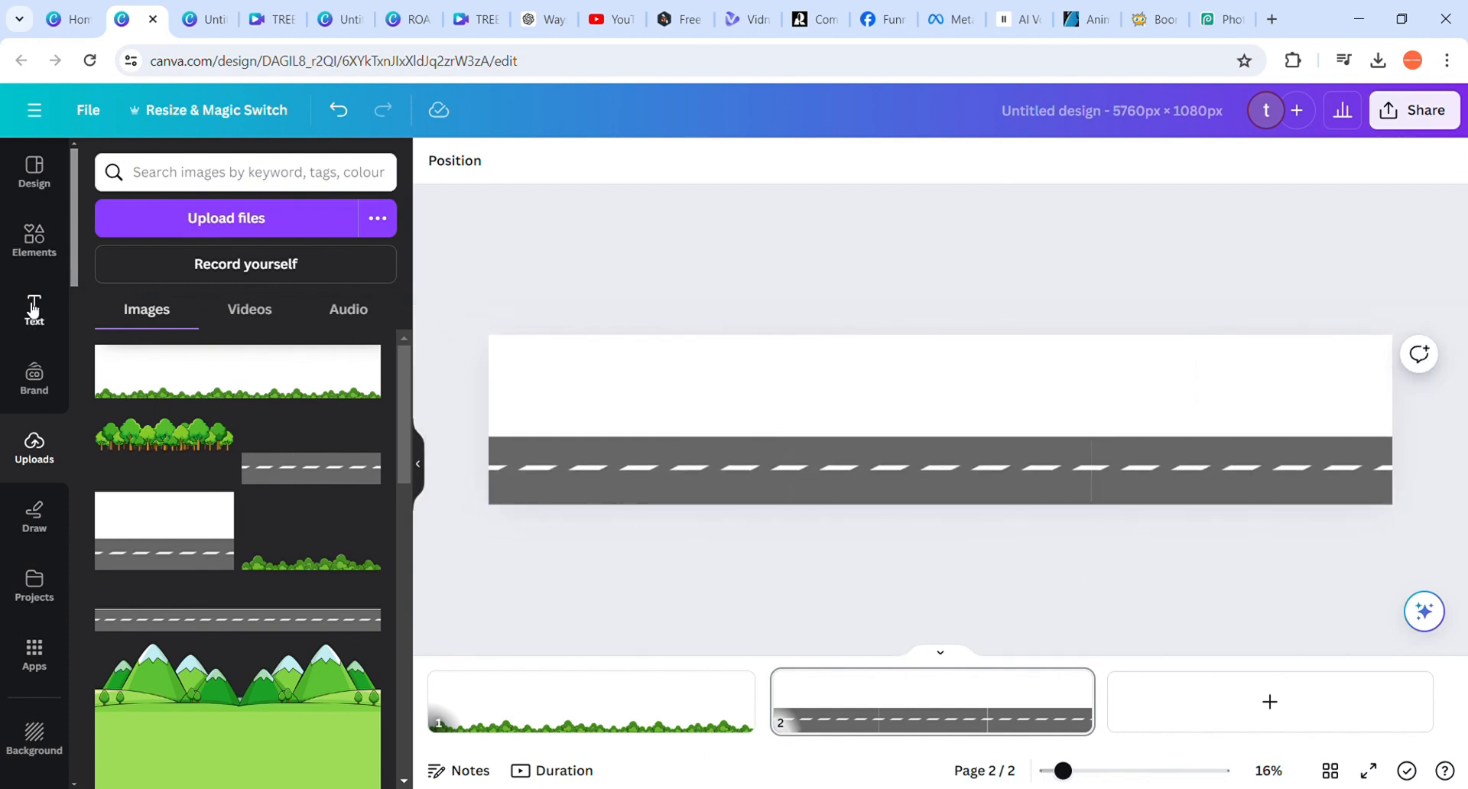
left_click(32, 240)
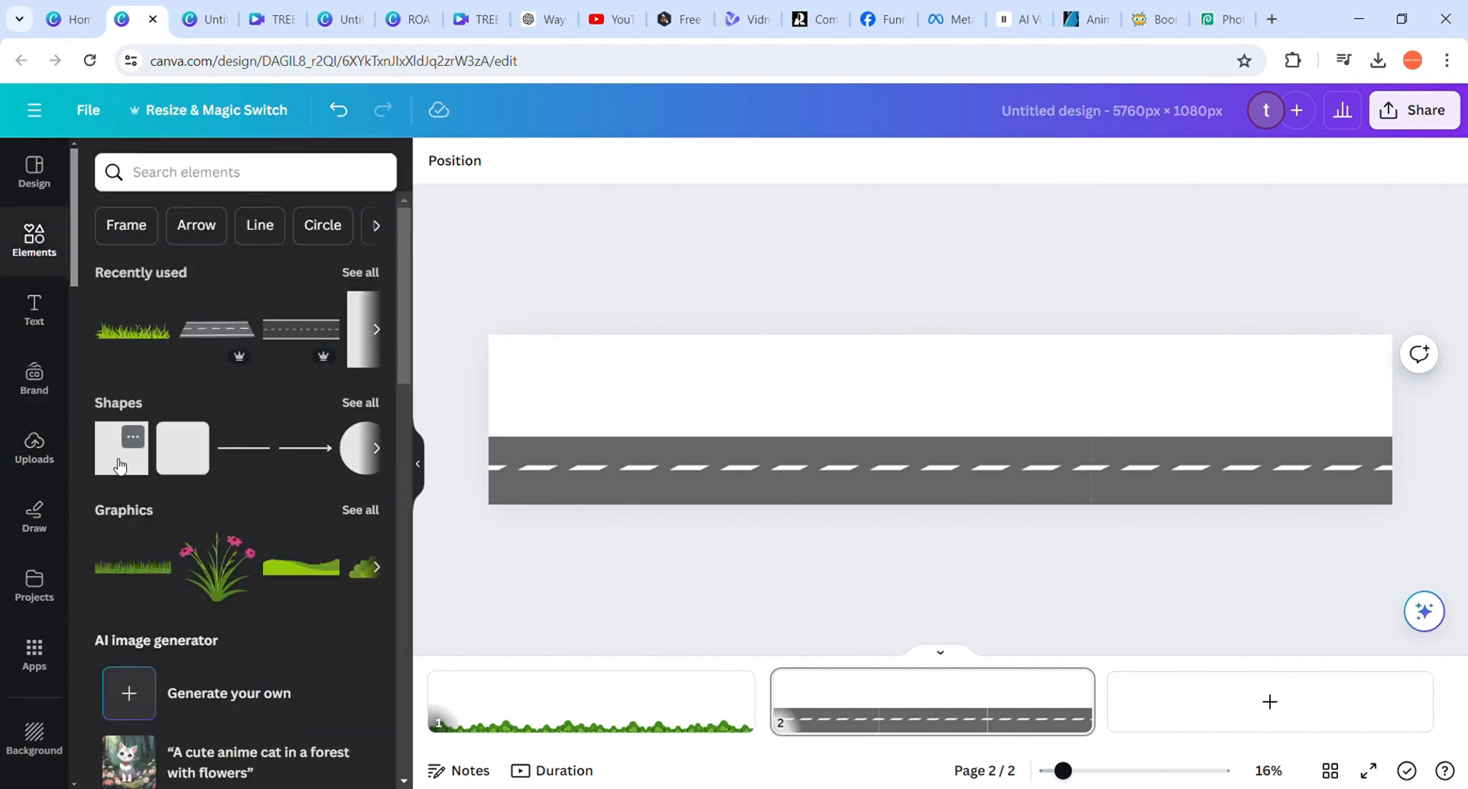
left_click(119, 464)
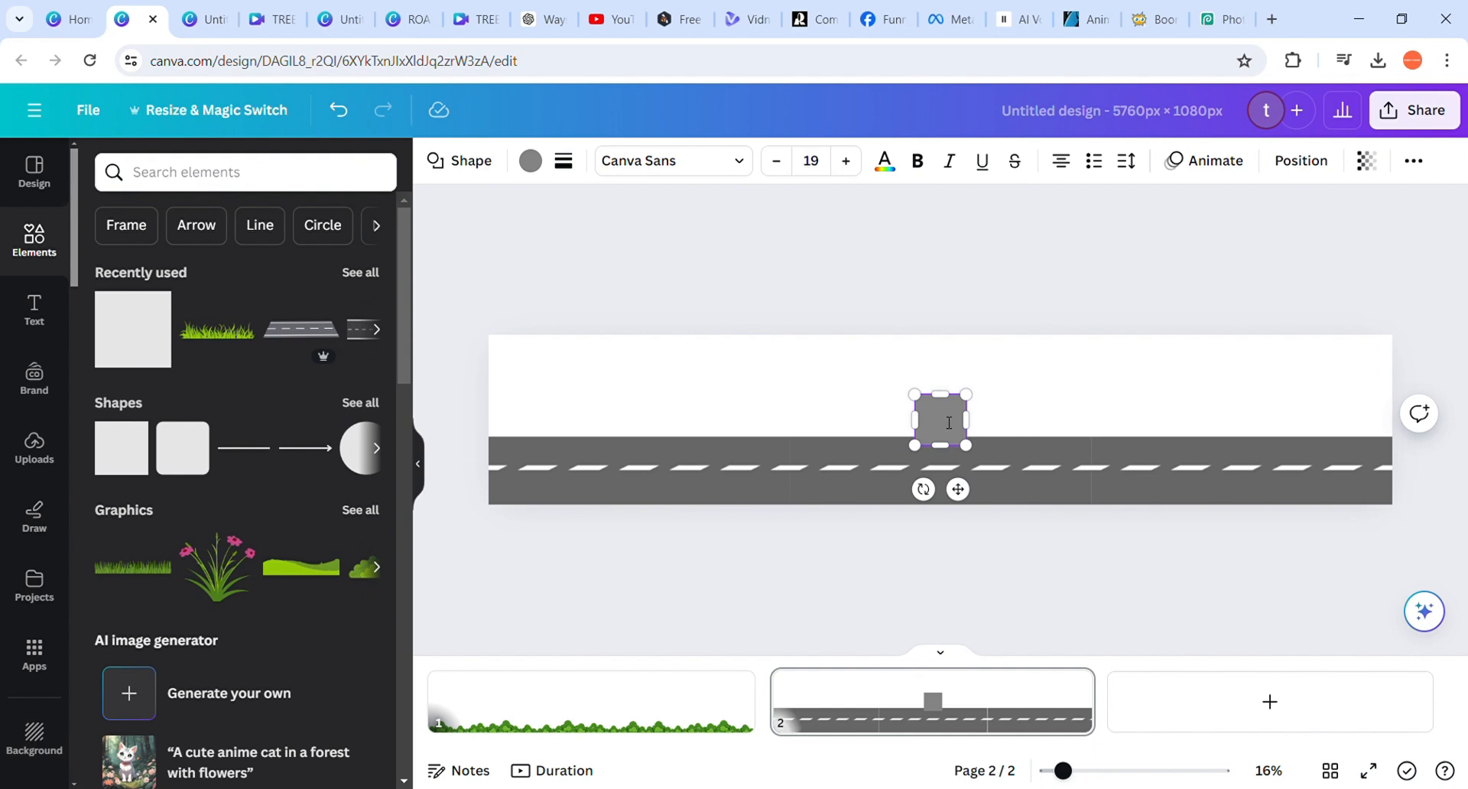
left_click(909, 374)
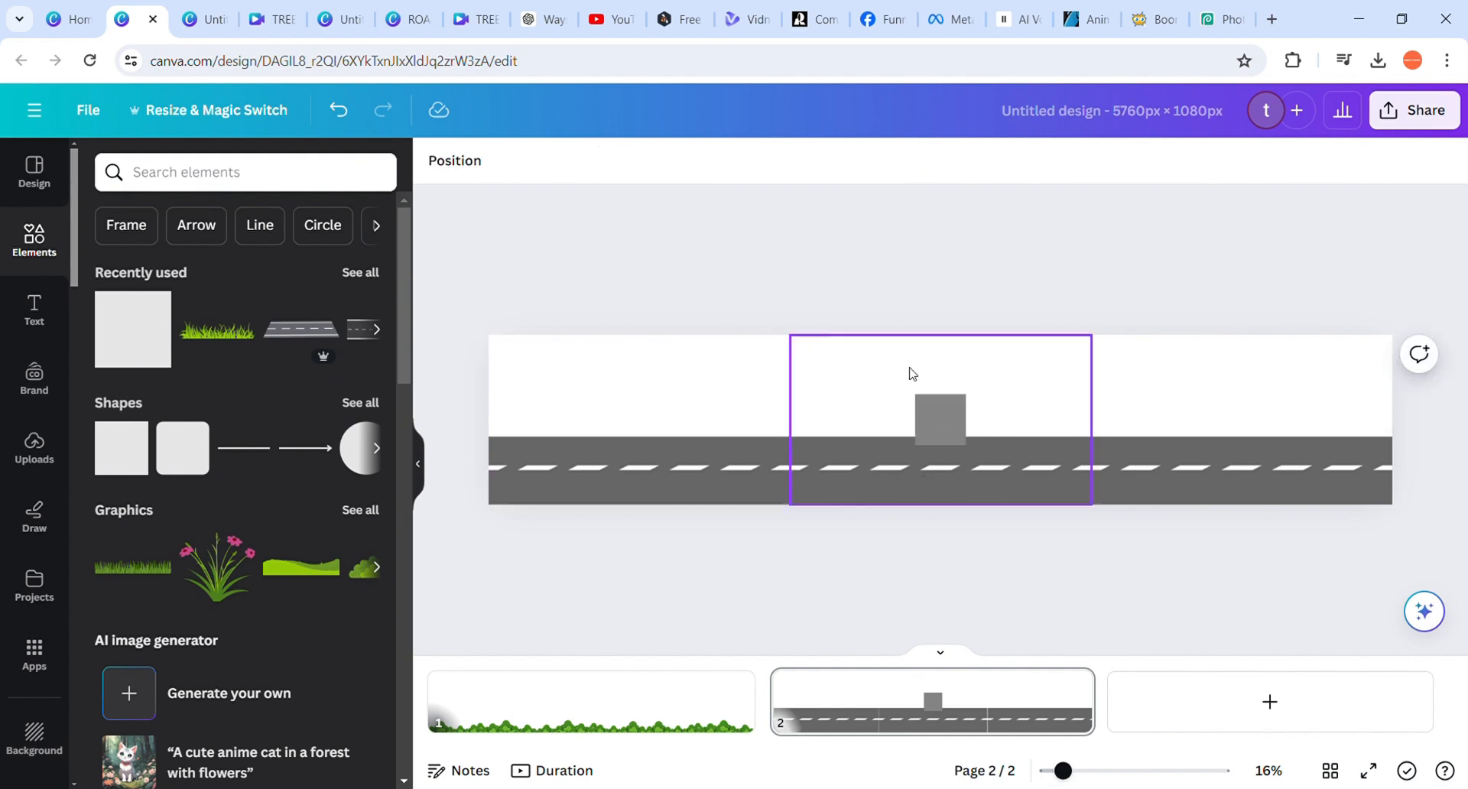
left_click_drag(940, 419, 1413, 456)
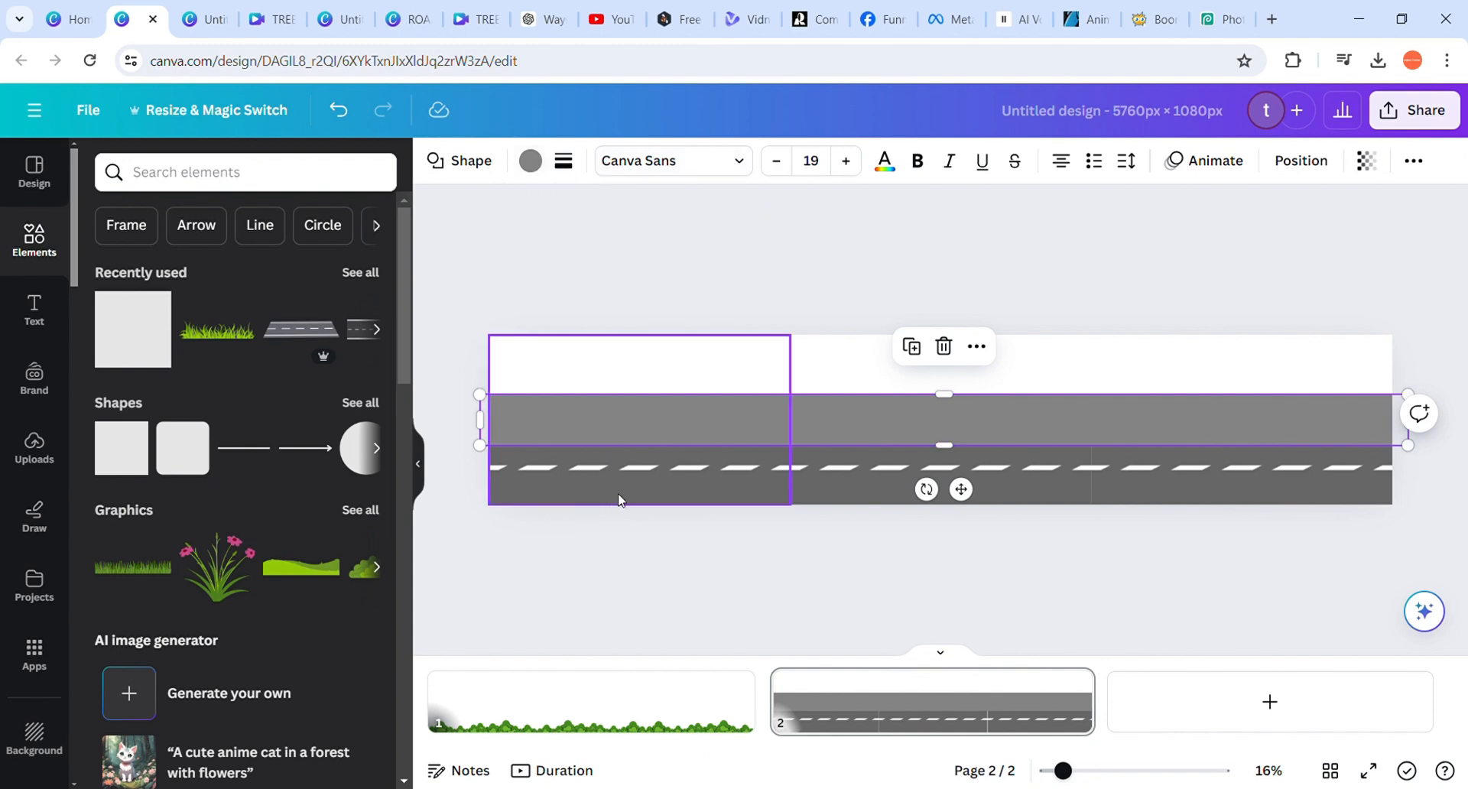
Recolour the band to match the road by sampling the dark grey asphalt from the design
left_click(536, 168)
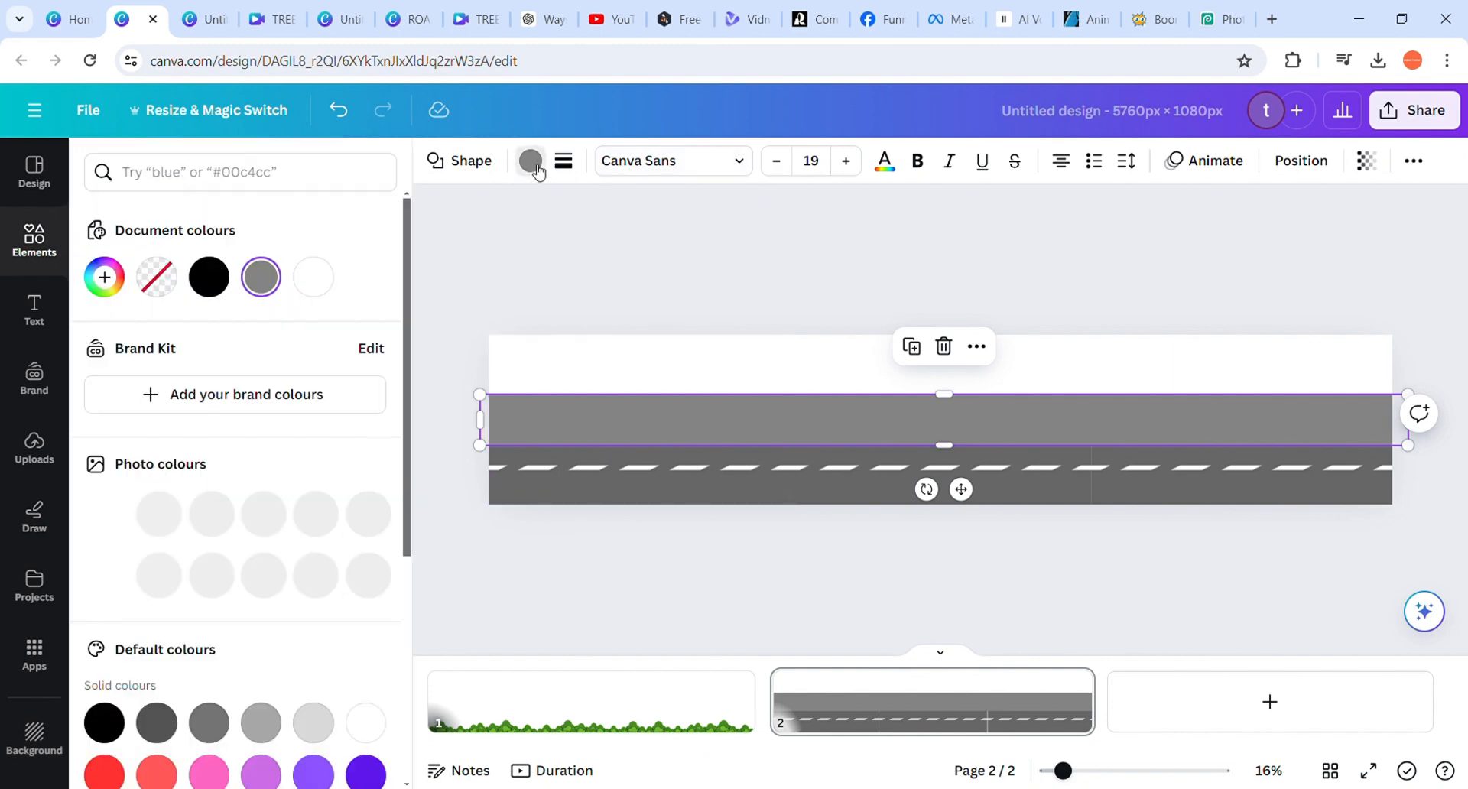
left_click(116, 280)
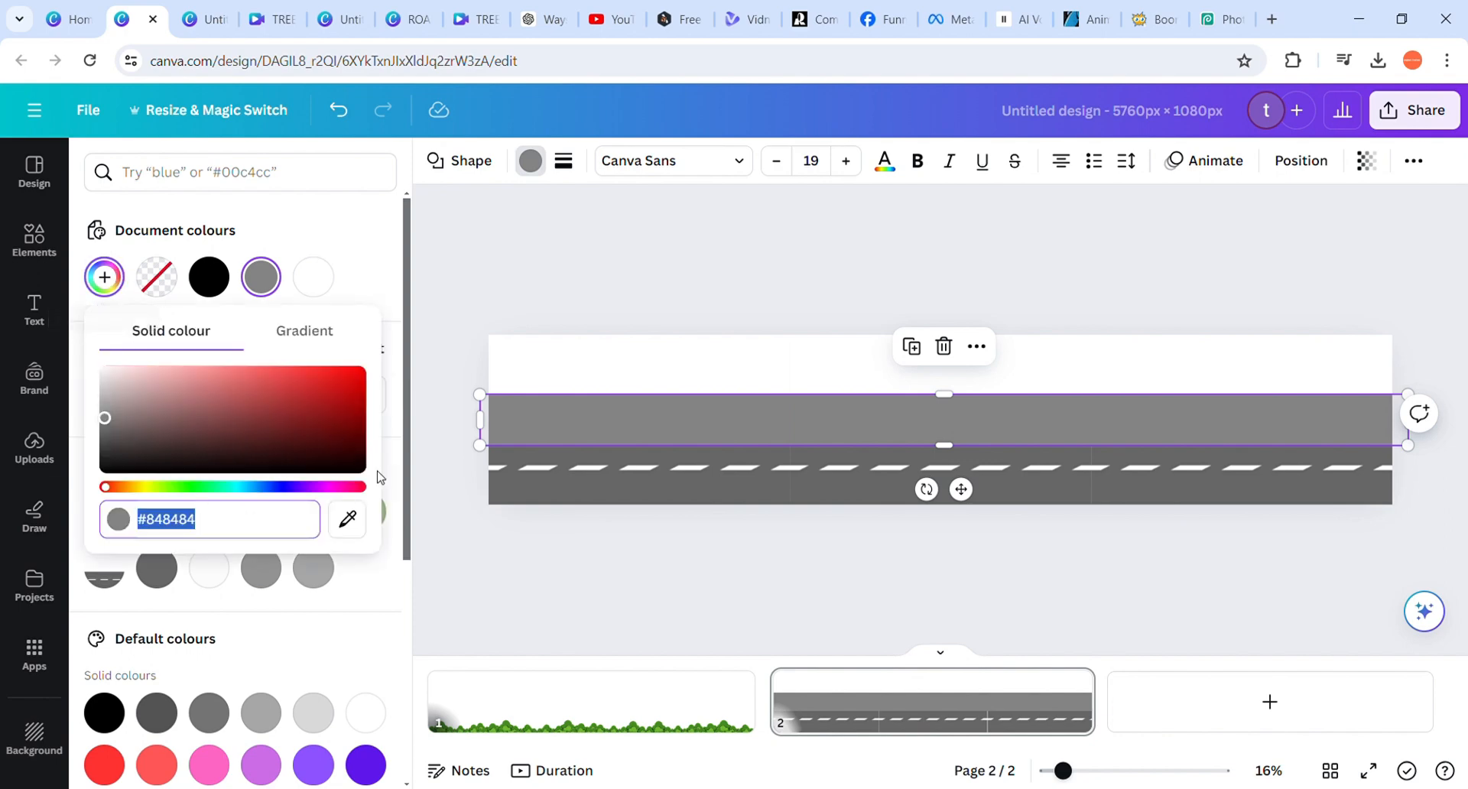
left_click(353, 529)
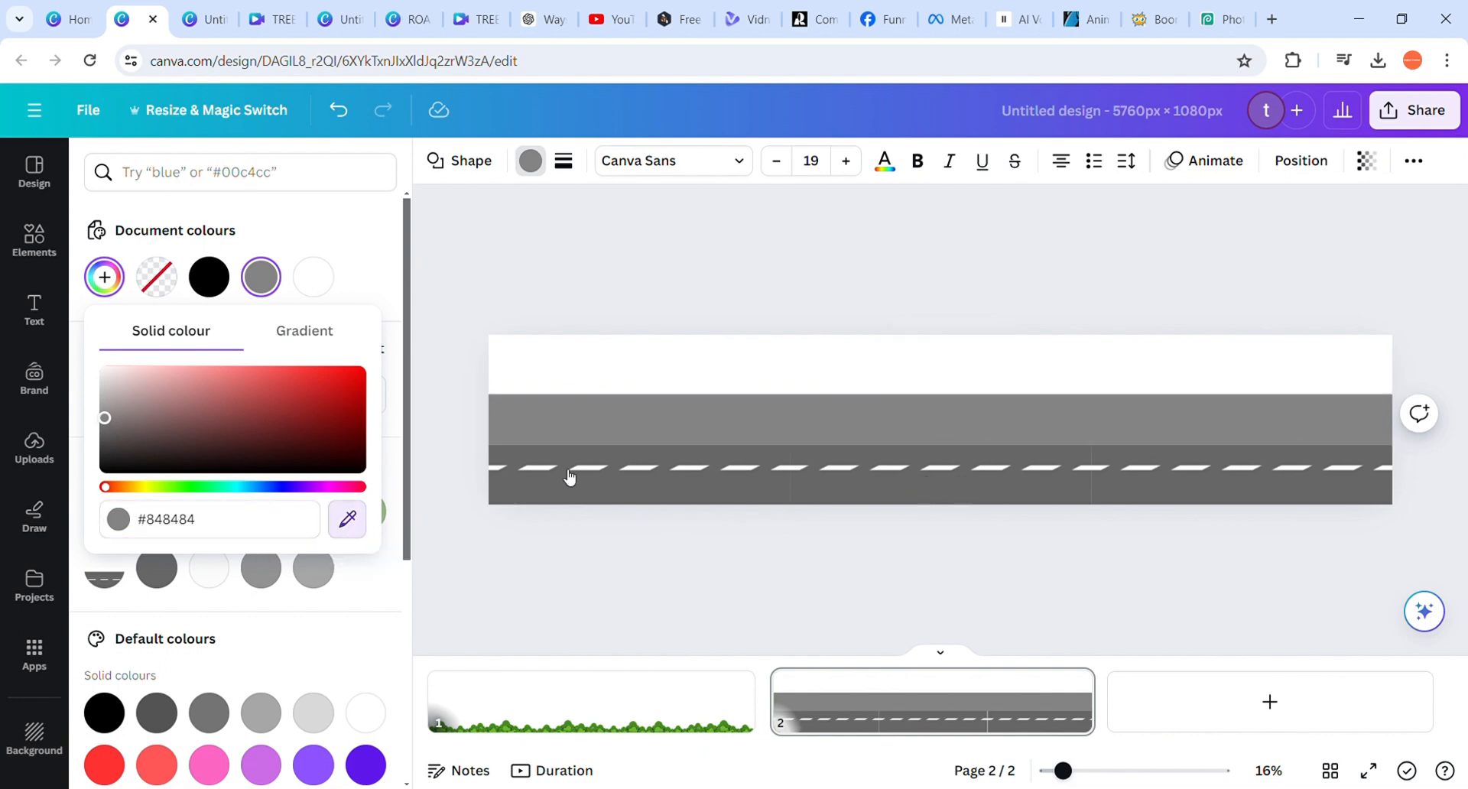
left_click(610, 499)
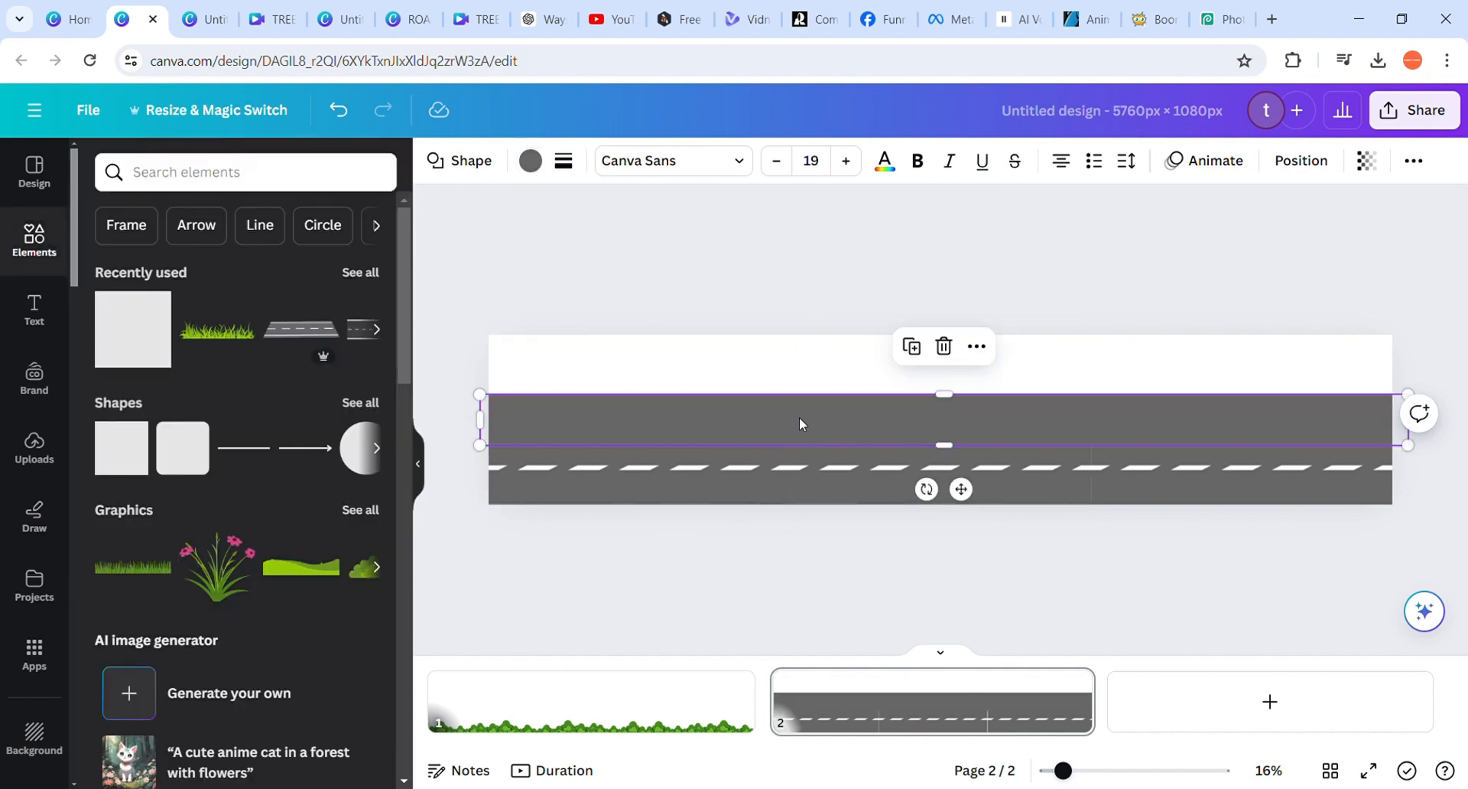
Move the grey band to the bottom of the page and stretch it to the road's full height and past the left page edge
left_click_drag(800, 424, 803, 483)
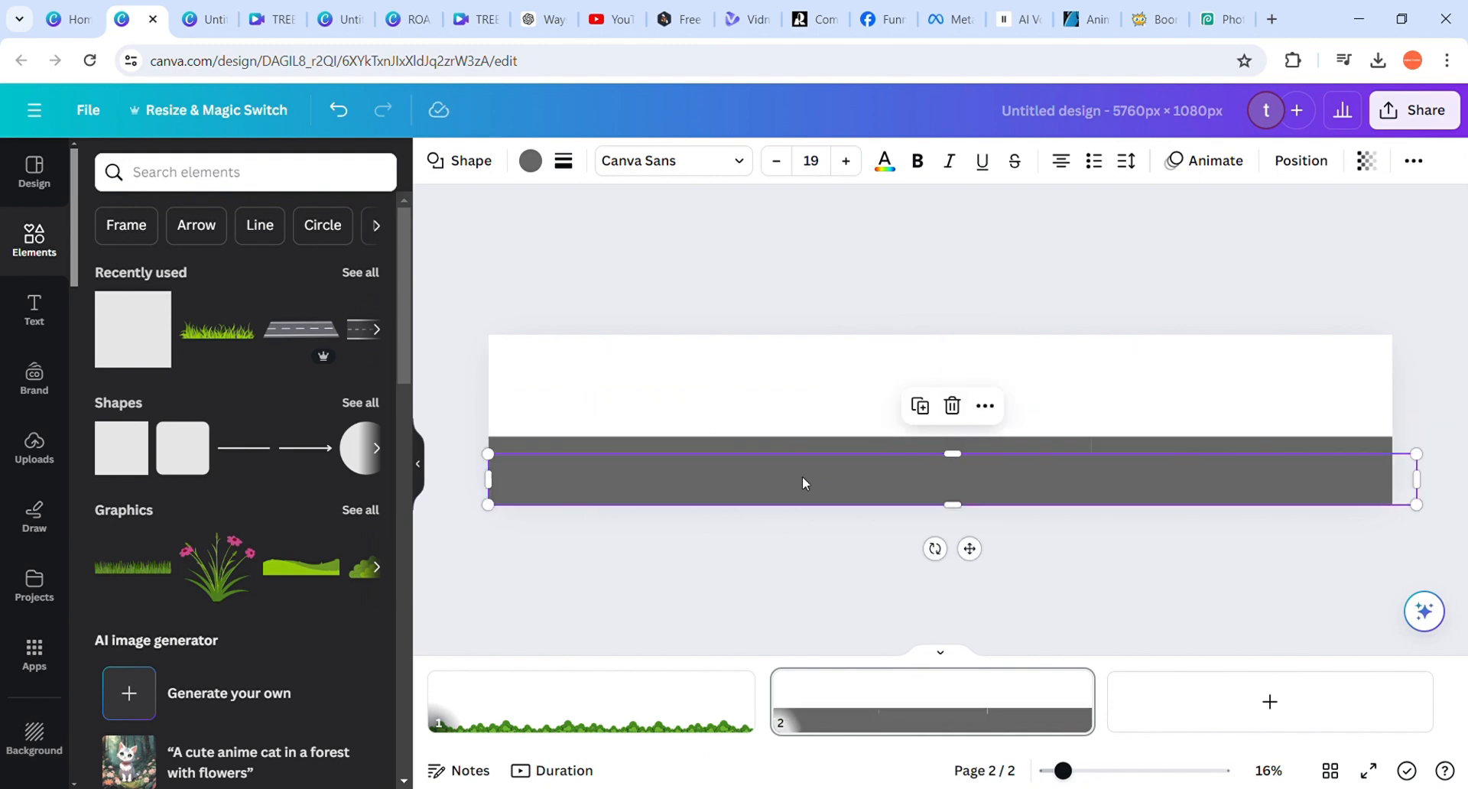
right_click(971, 457)
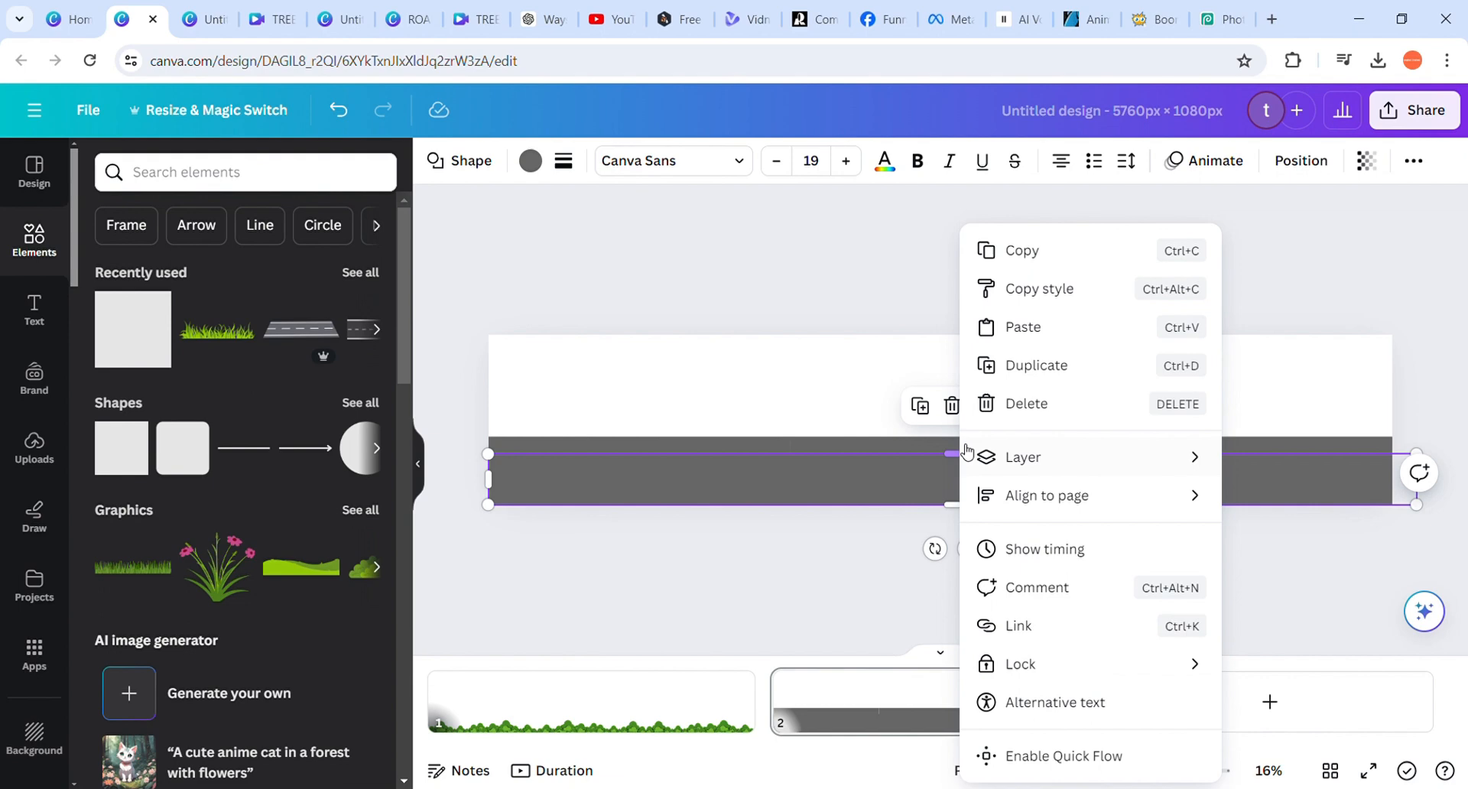
left_click(864, 474)
left_click_drag(971, 470, 951, 437)
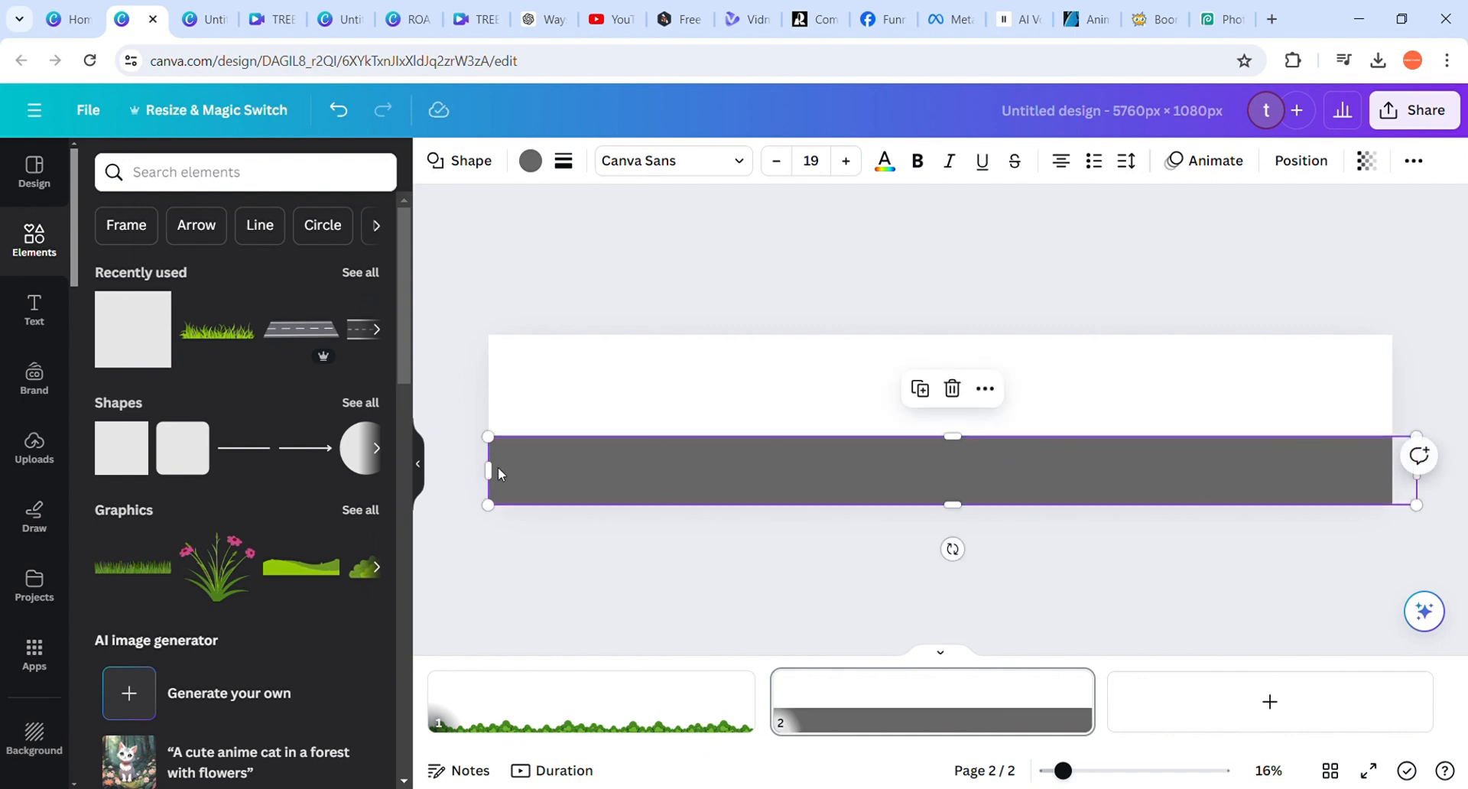
left_click_drag(489, 471, 478, 471)
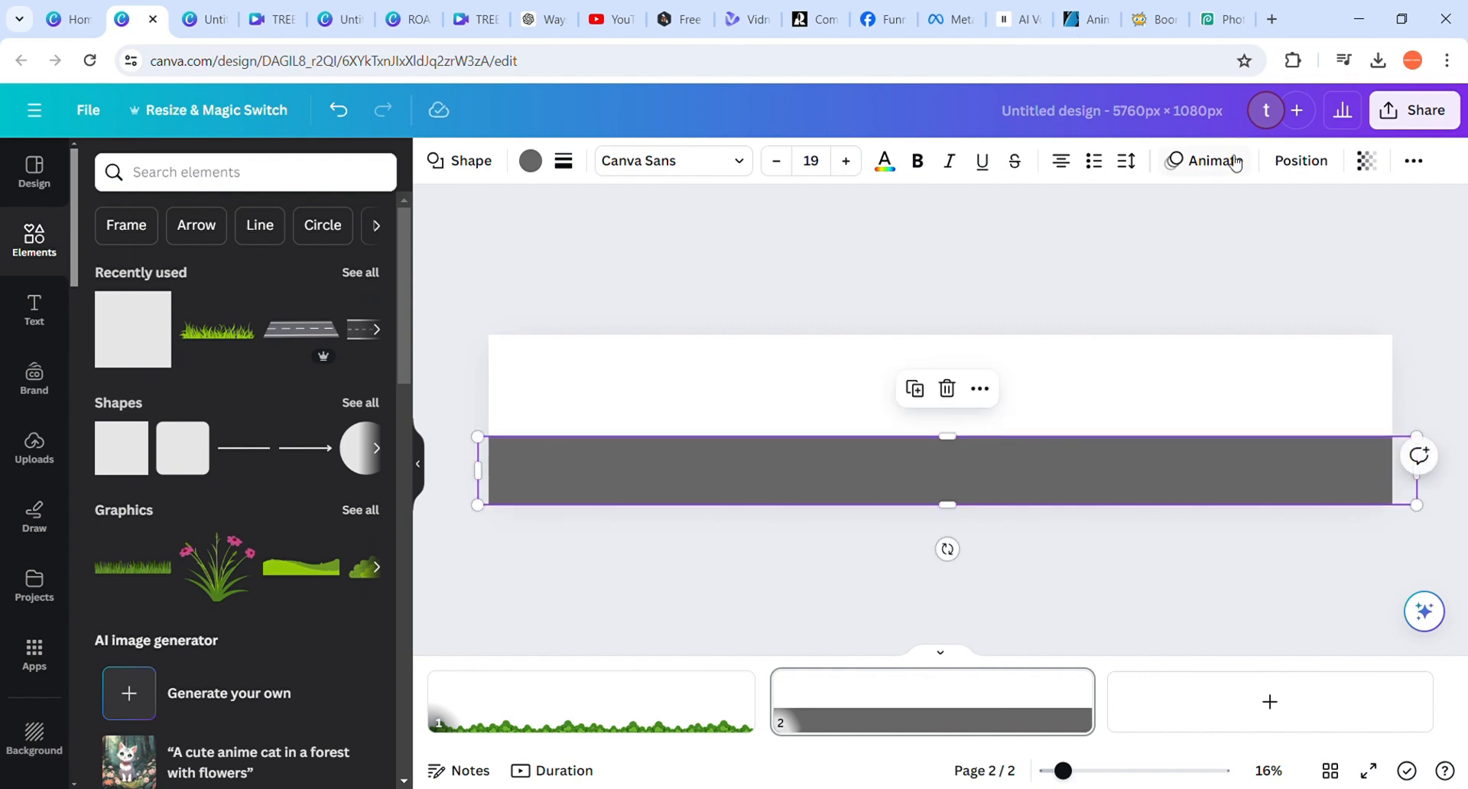
Send the grey band backward until it sits behind all three road images
left_click(1298, 162)
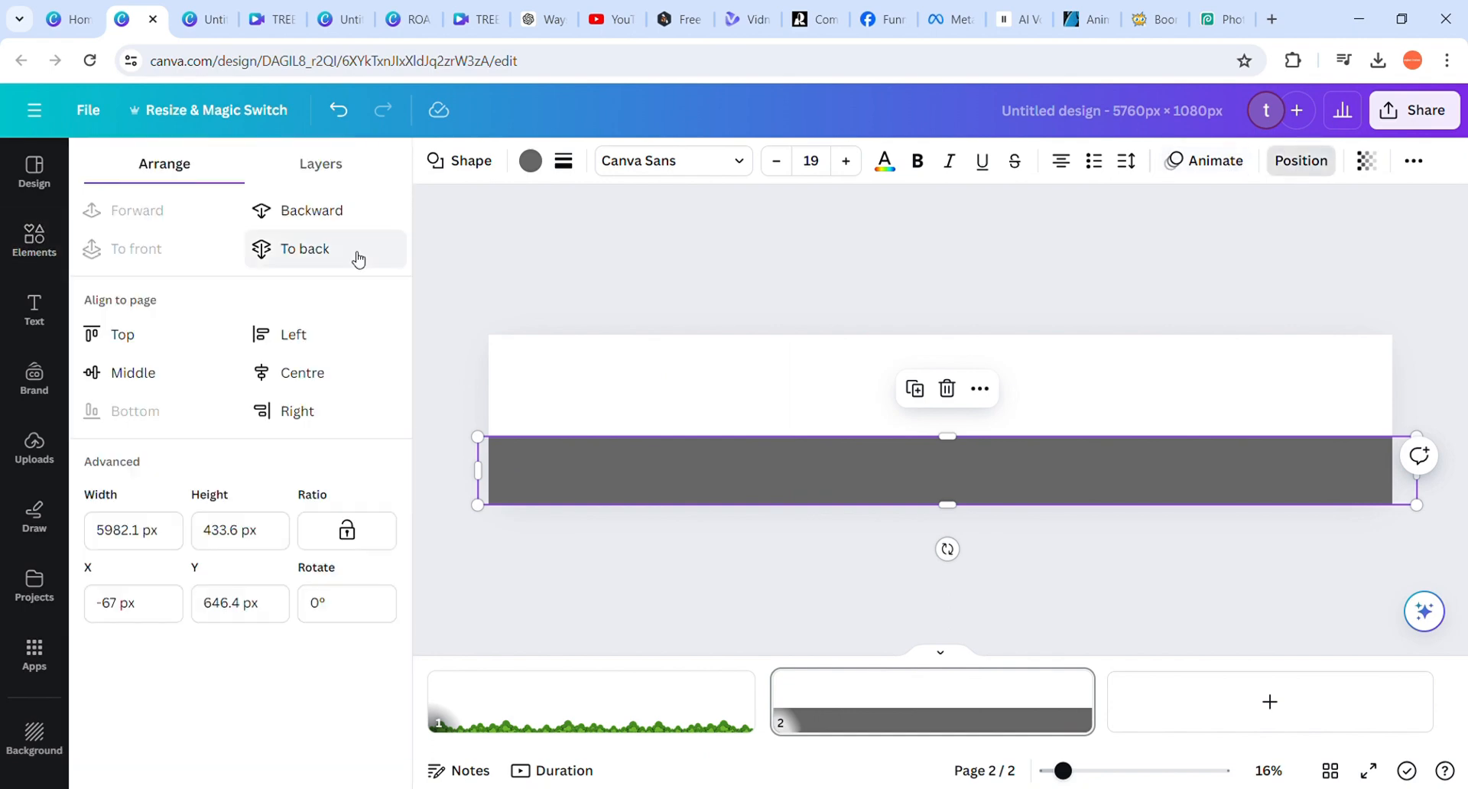
left_click(329, 222)
left_click(329, 222)
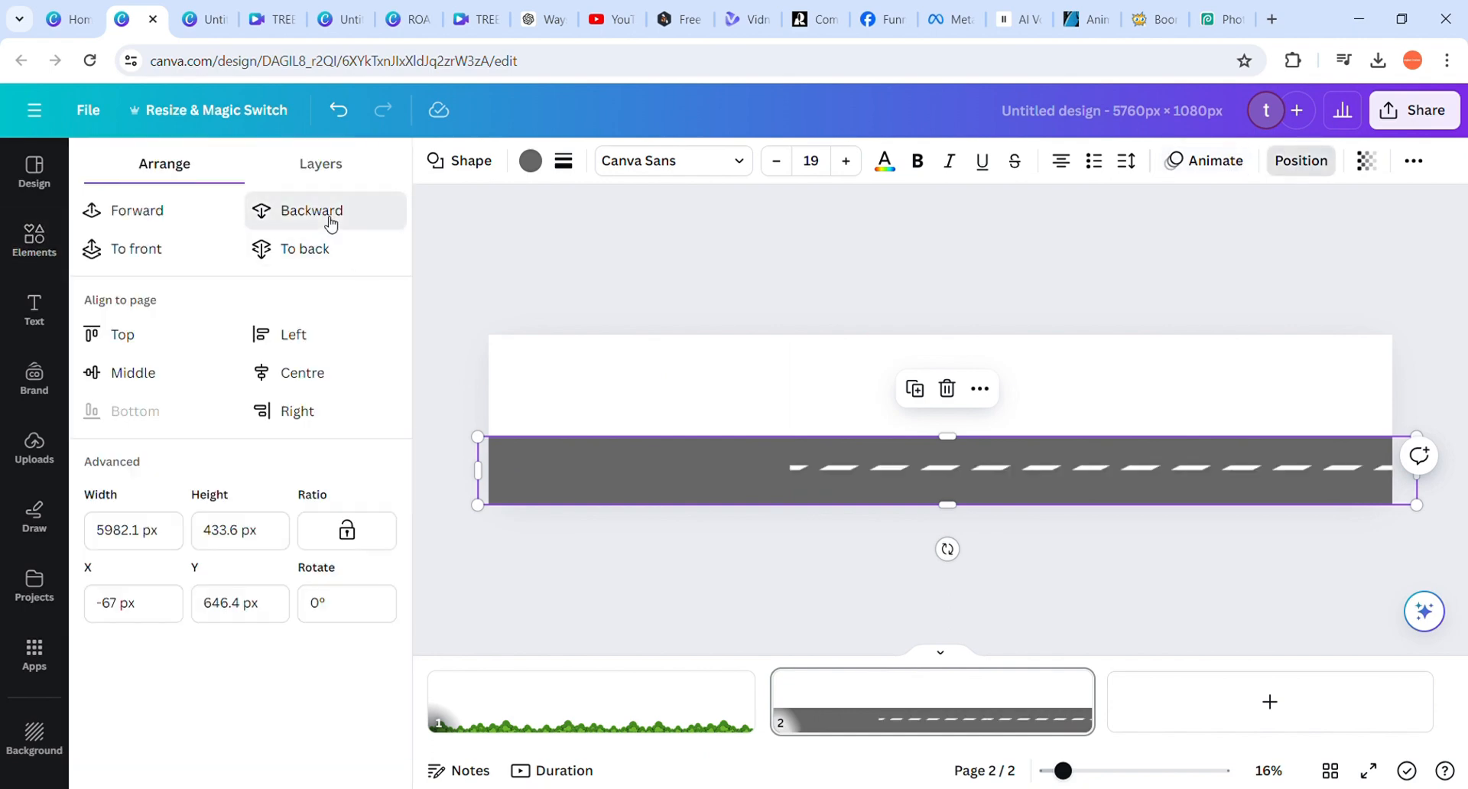
left_click(329, 222)
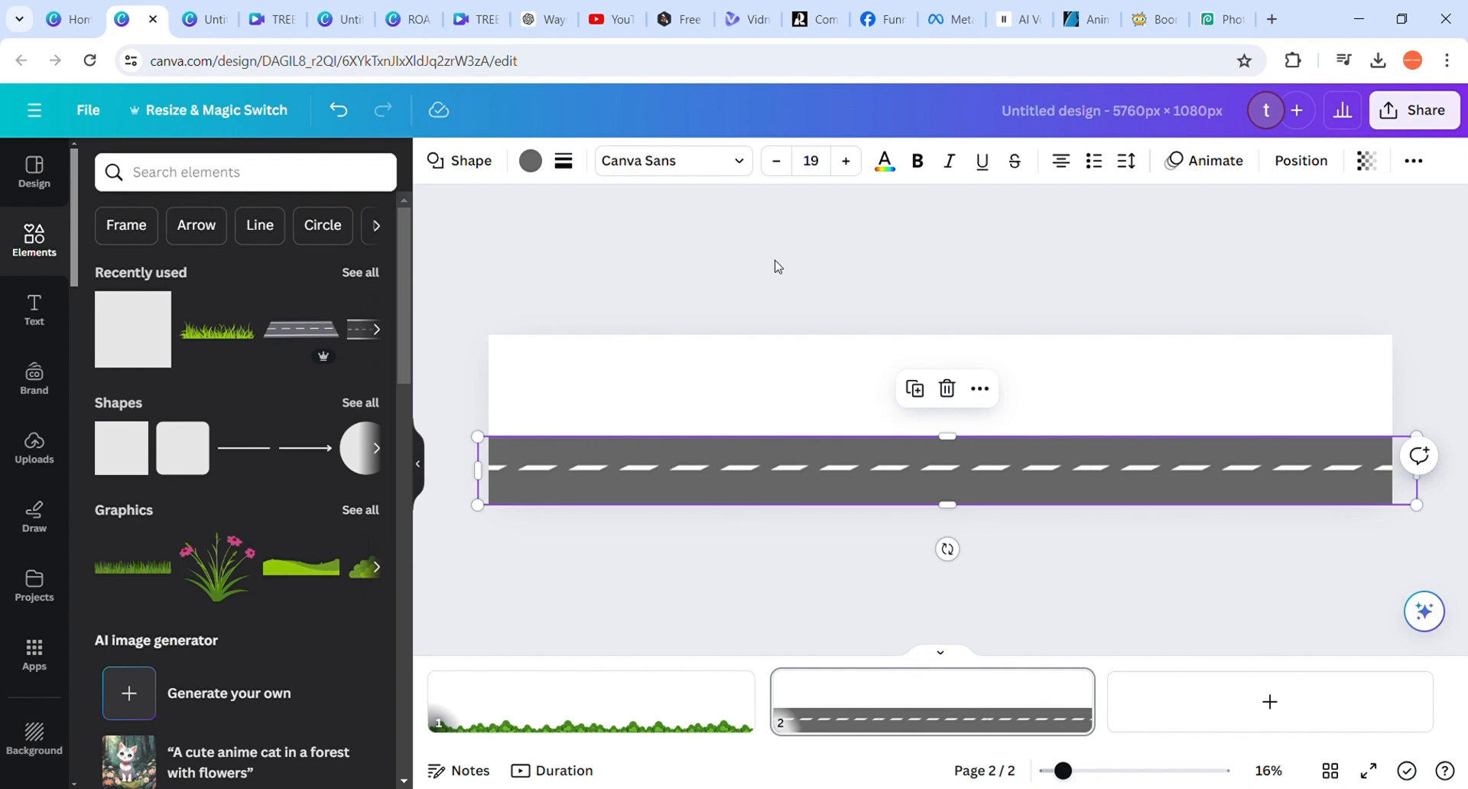
left_click(35, 516)
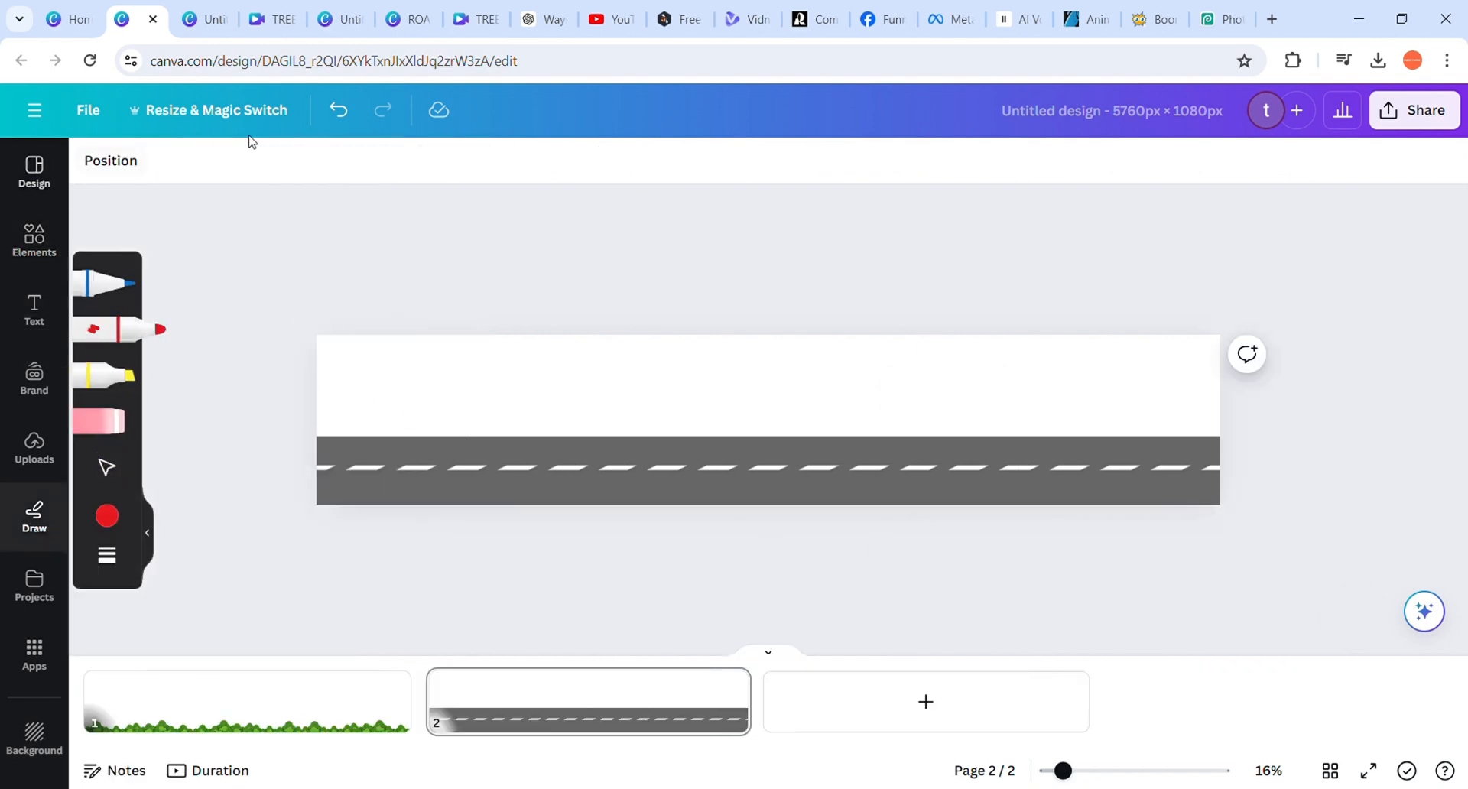
left_click(339, 110)
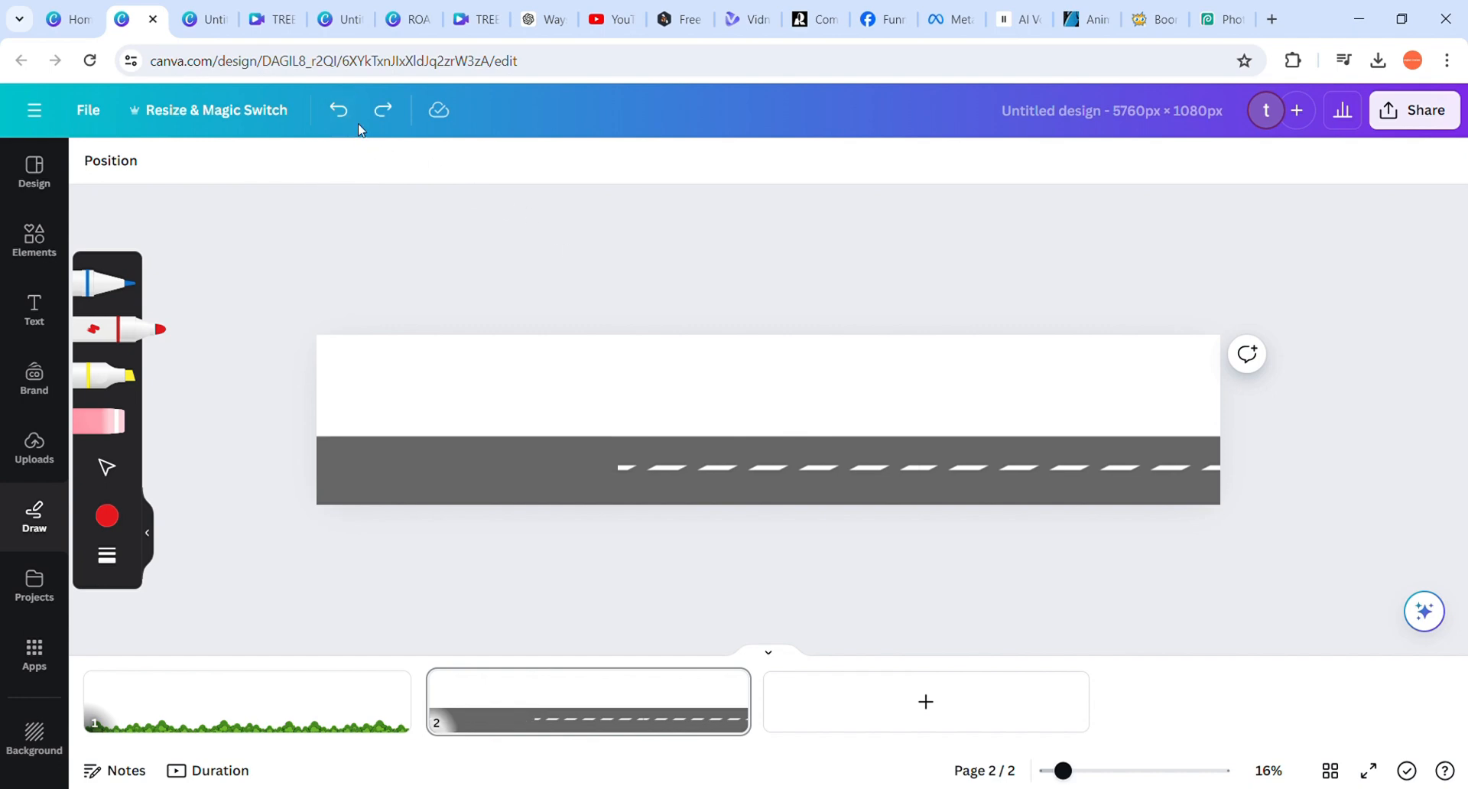
left_click(382, 122)
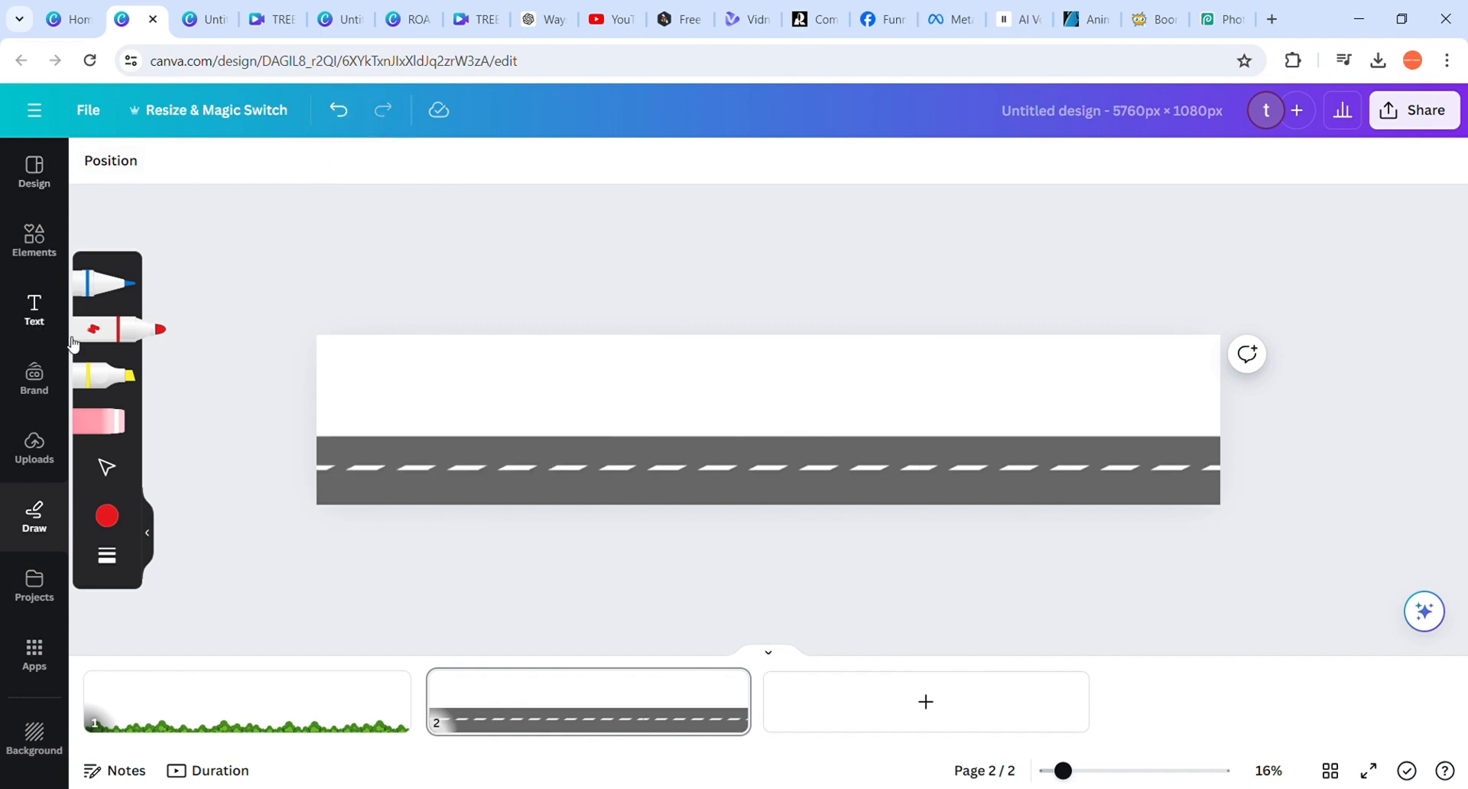
left_click(31, 451)
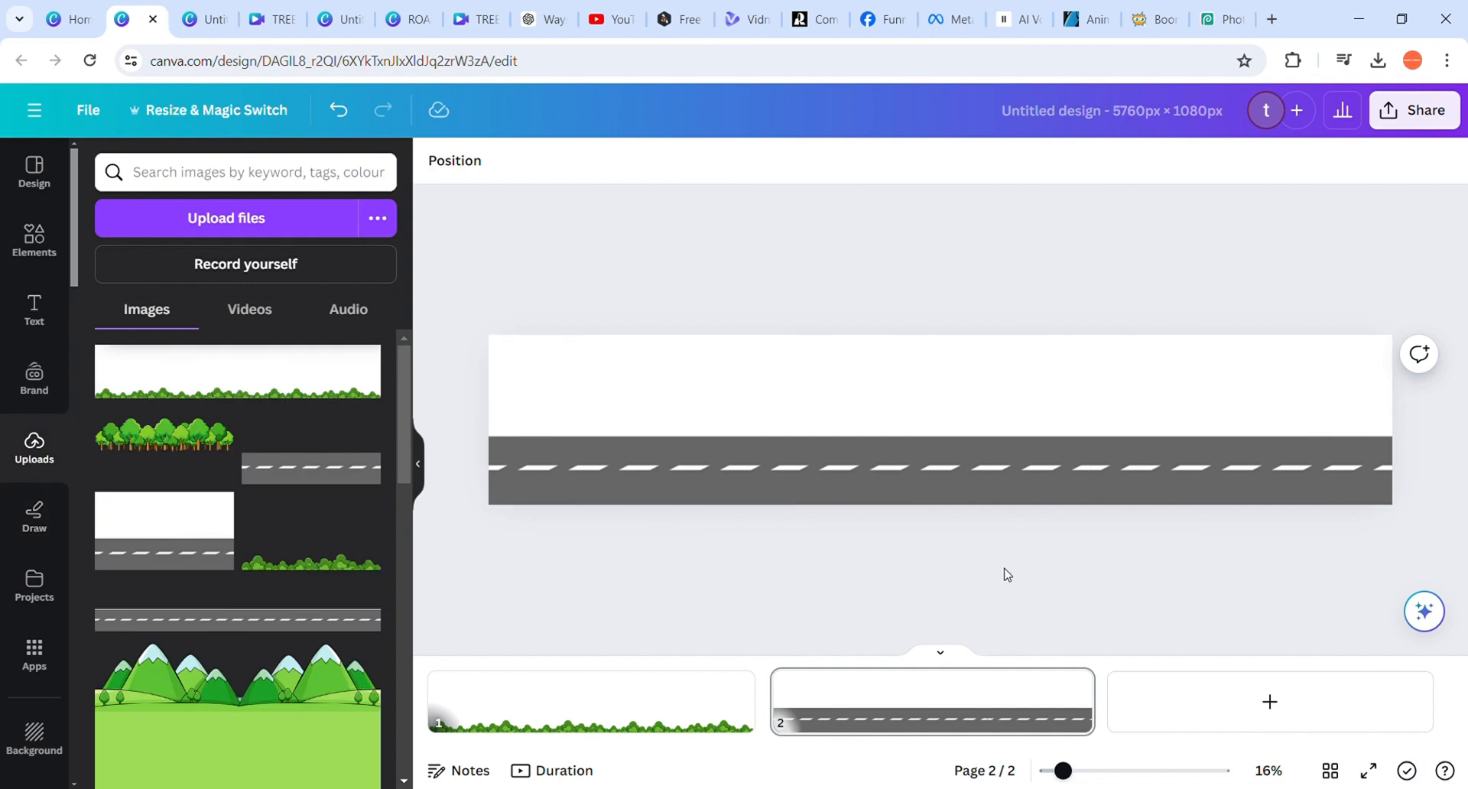
left_click(670, 446)
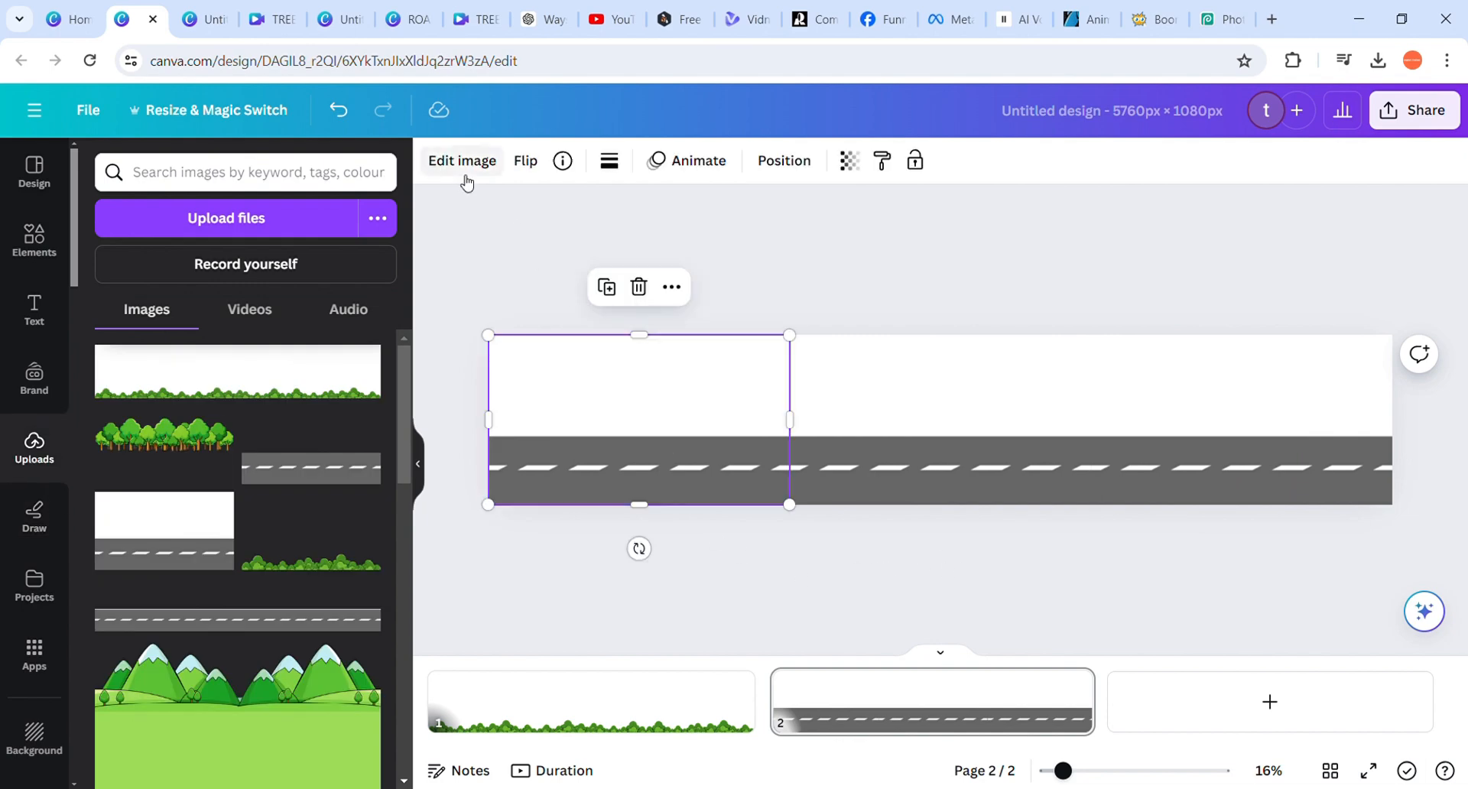
left_click(921, 284)
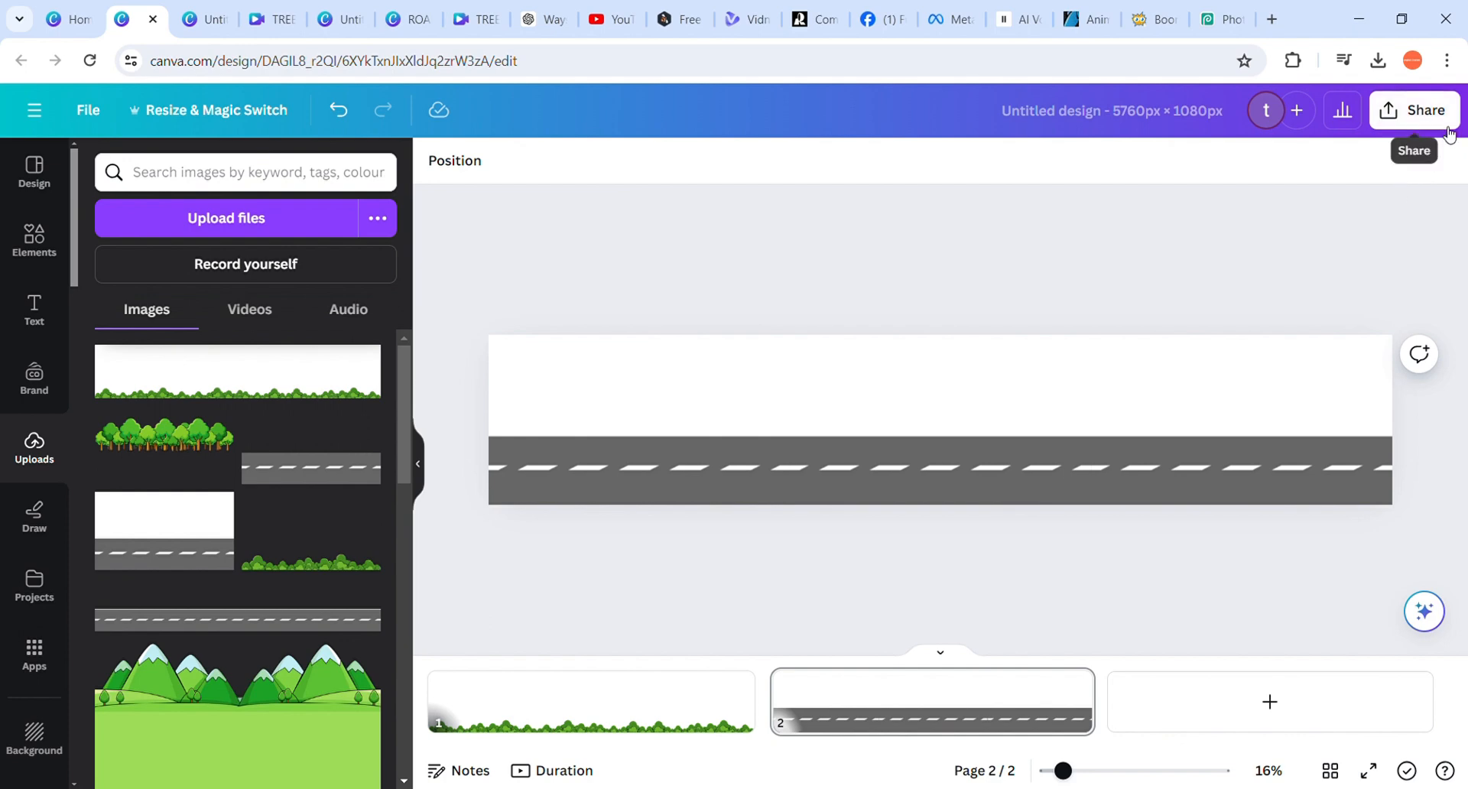
Open the download settings and check the transparent background option for the PNG export
left_click(1415, 111)
scroll(1158, 626, "down", 1)
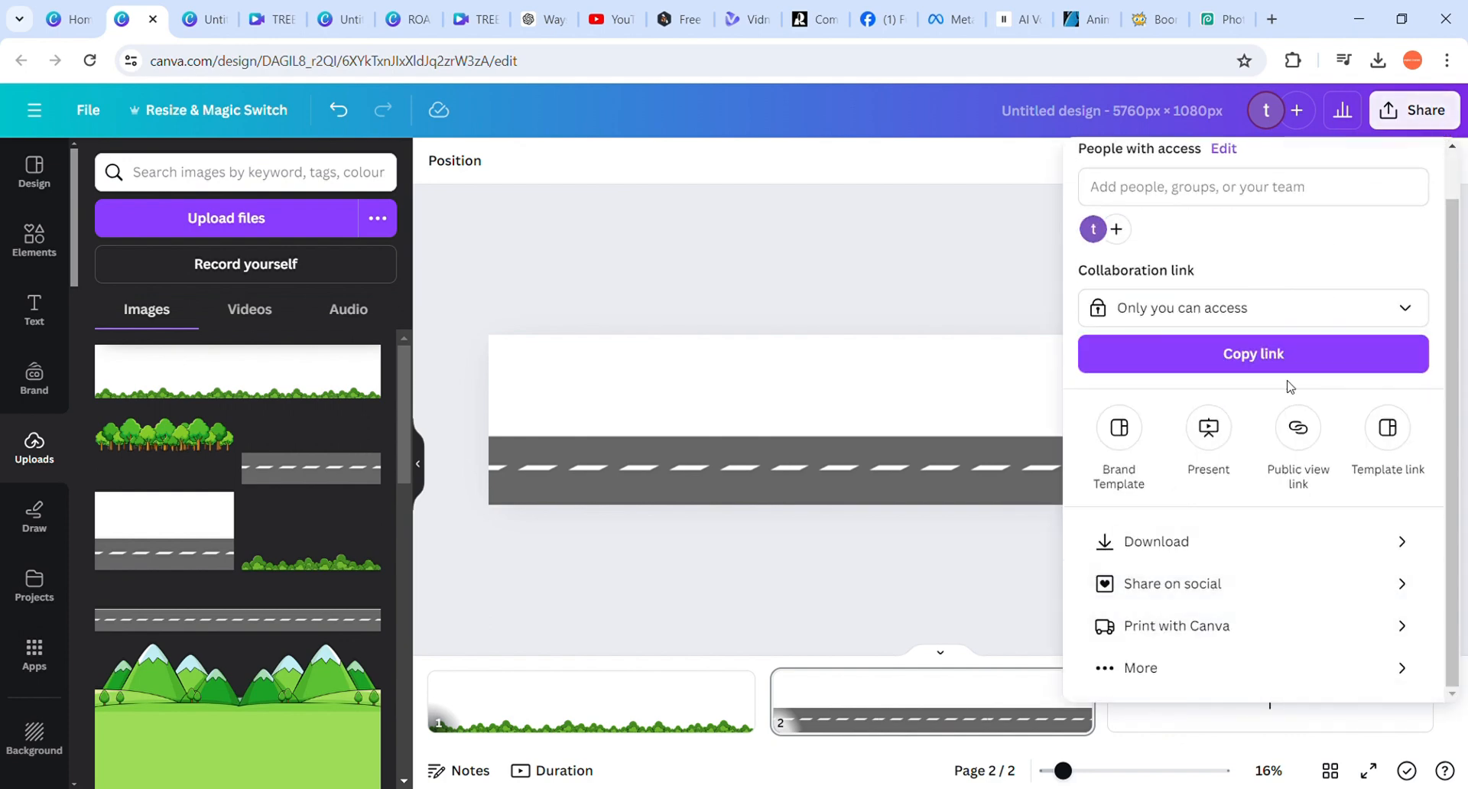
left_click(1311, 542)
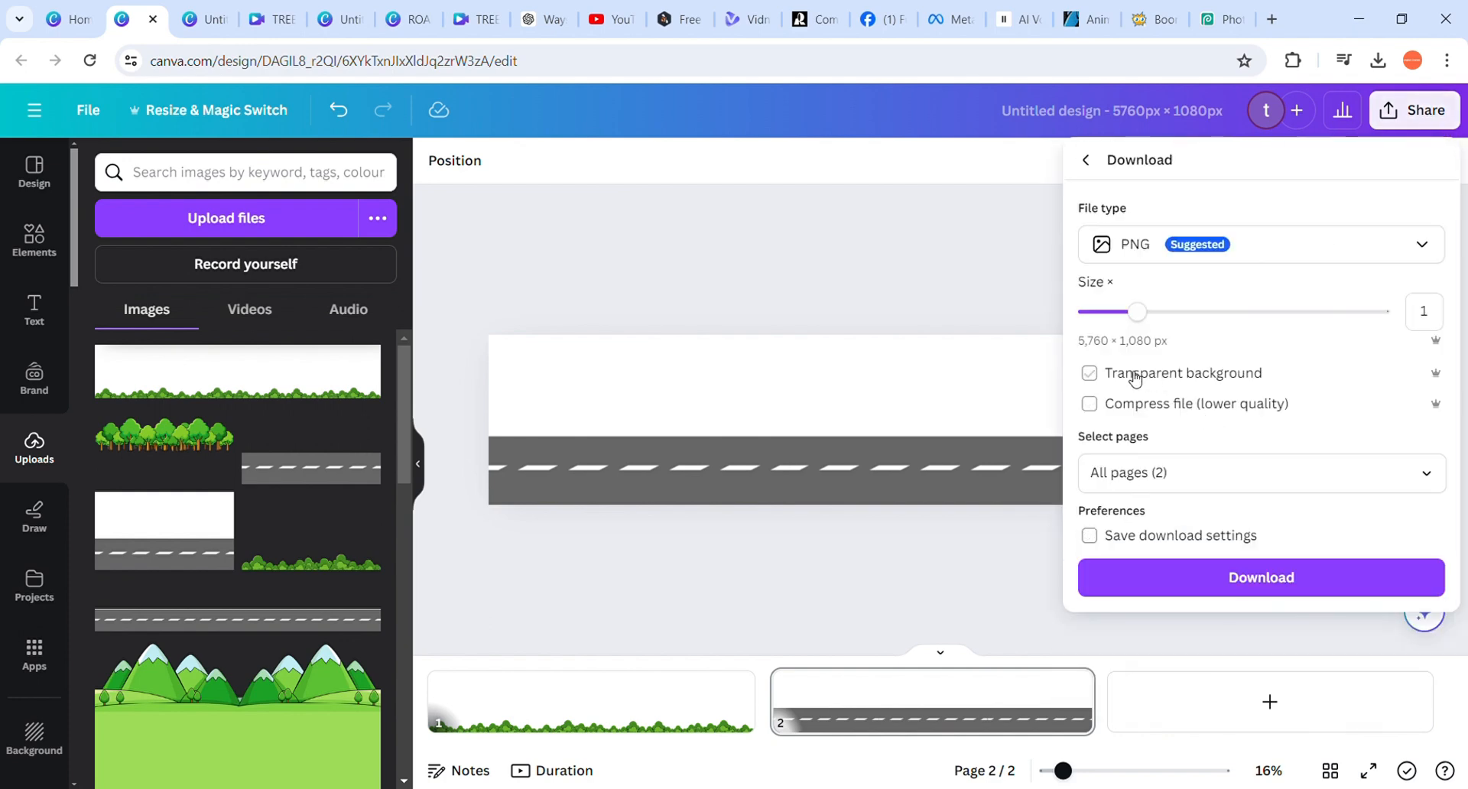
left_click(900, 316)
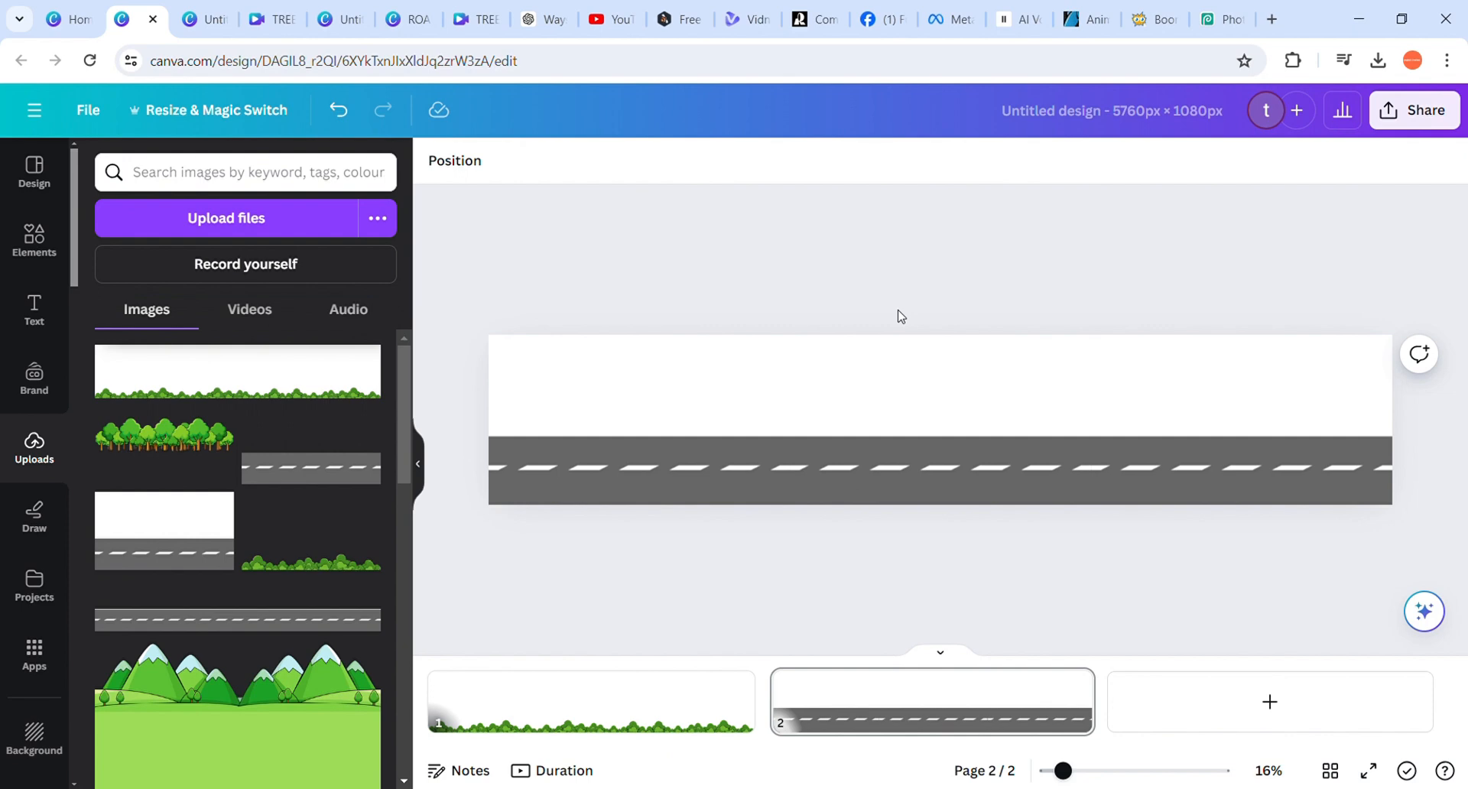
Examine the three road images on the page one after another, including the white area above the road
left_click(604, 419)
left_click(933, 409)
left_click(1214, 400)
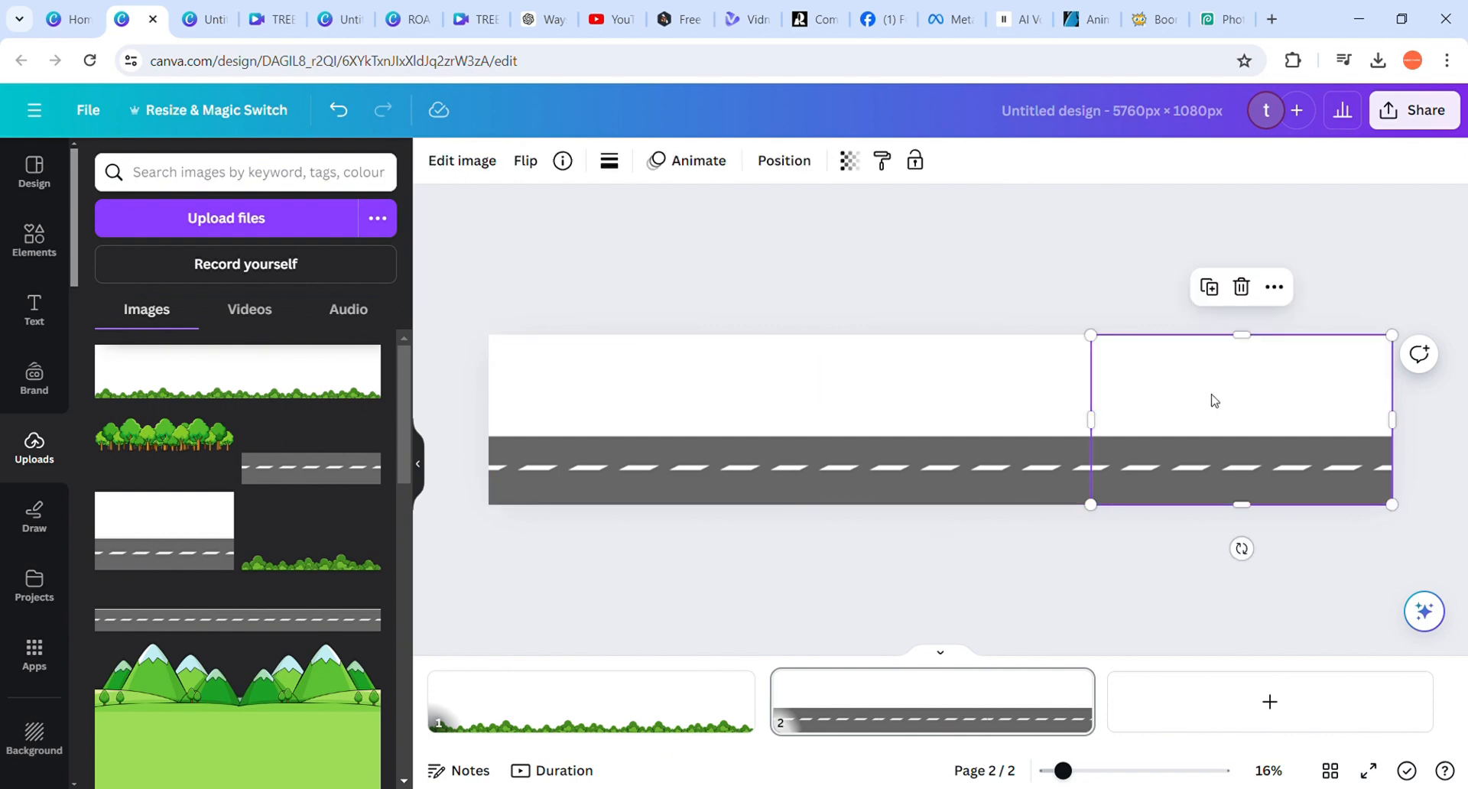
left_click(711, 399)
left_click(897, 393)
left_click(1242, 419)
left_click(723, 366)
left_click(815, 289)
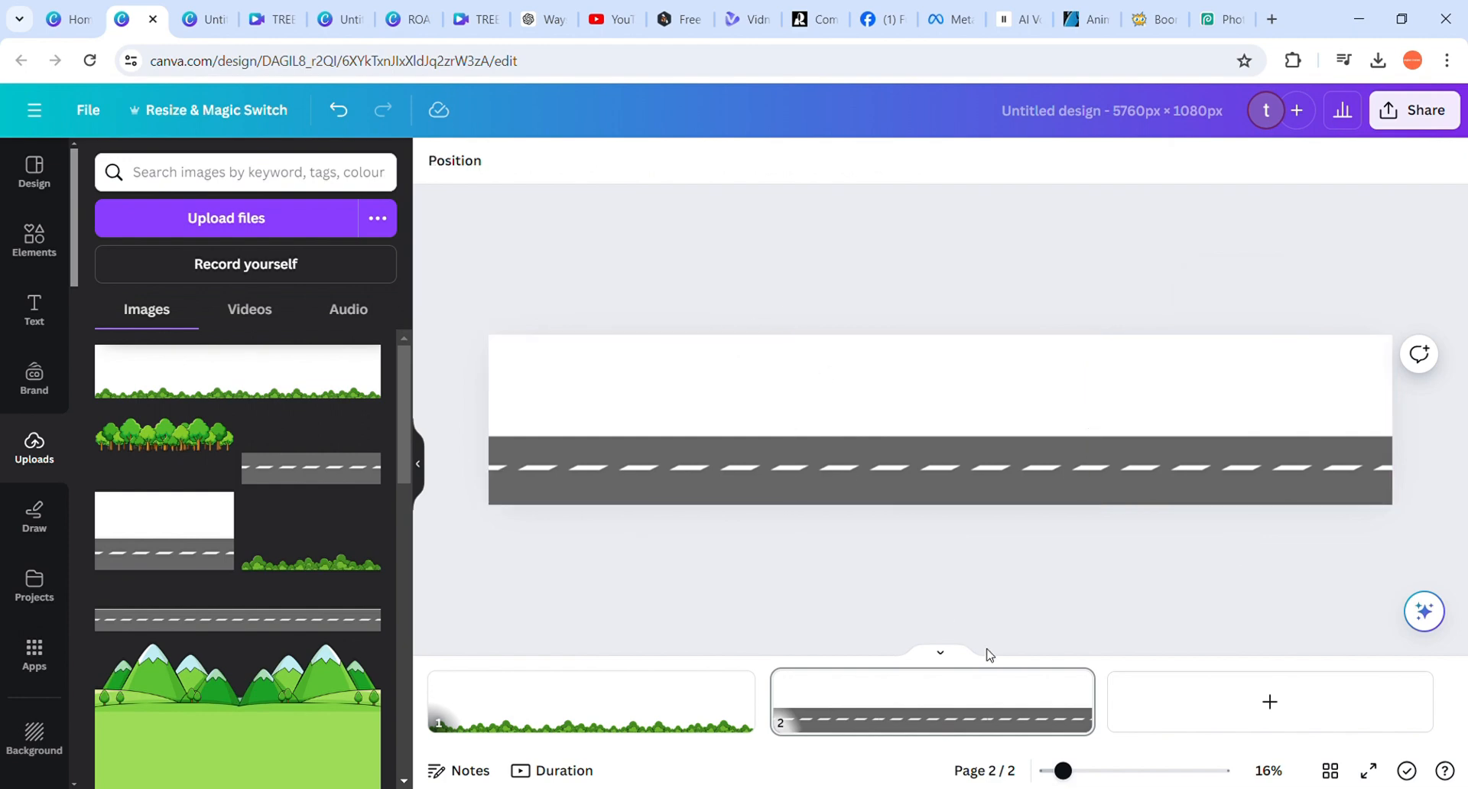
Add a third page, place the uploaded tree row image at its top-left corner and enlarge it to the full page height
left_click(1190, 701)
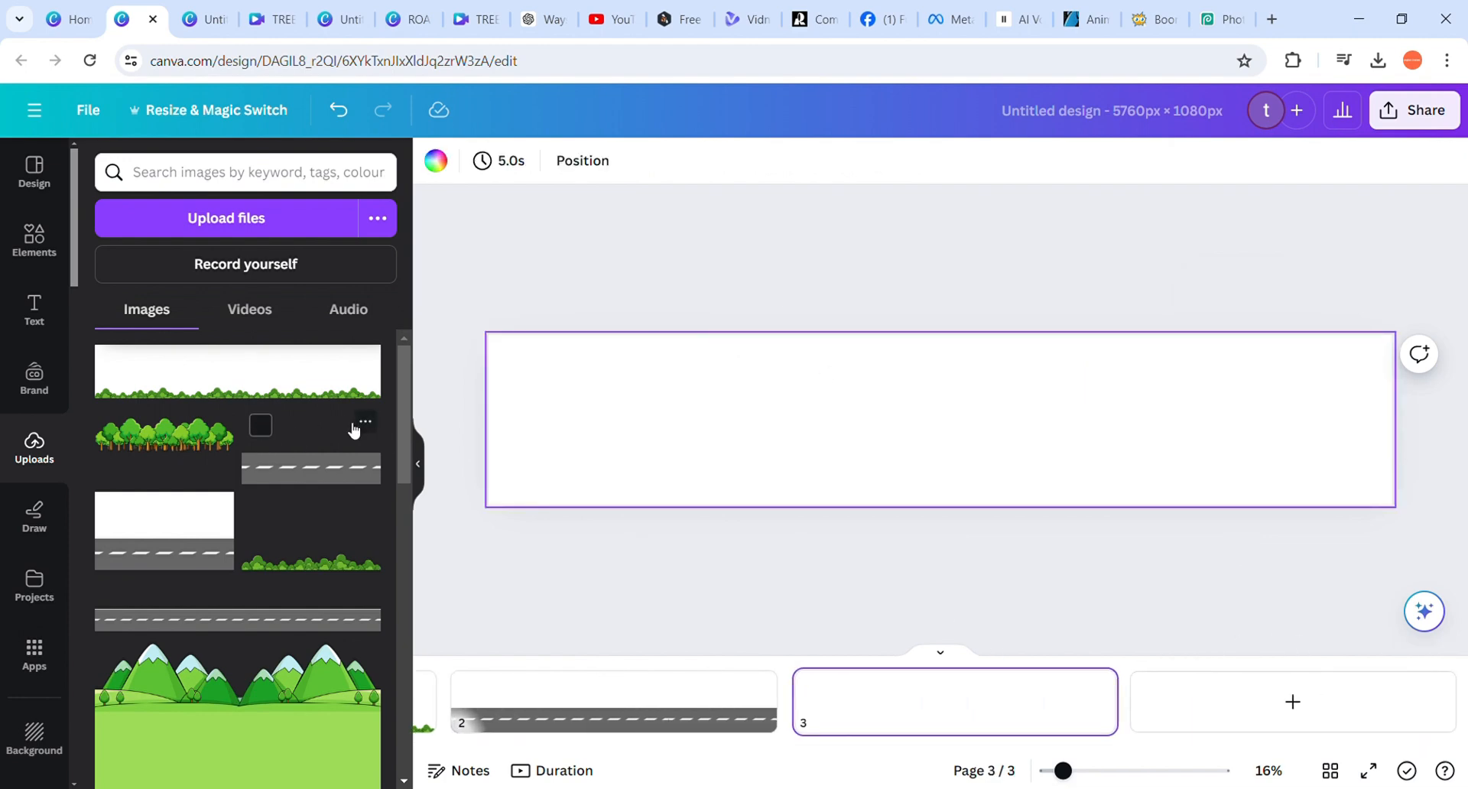
scroll(354, 430, "down", 1)
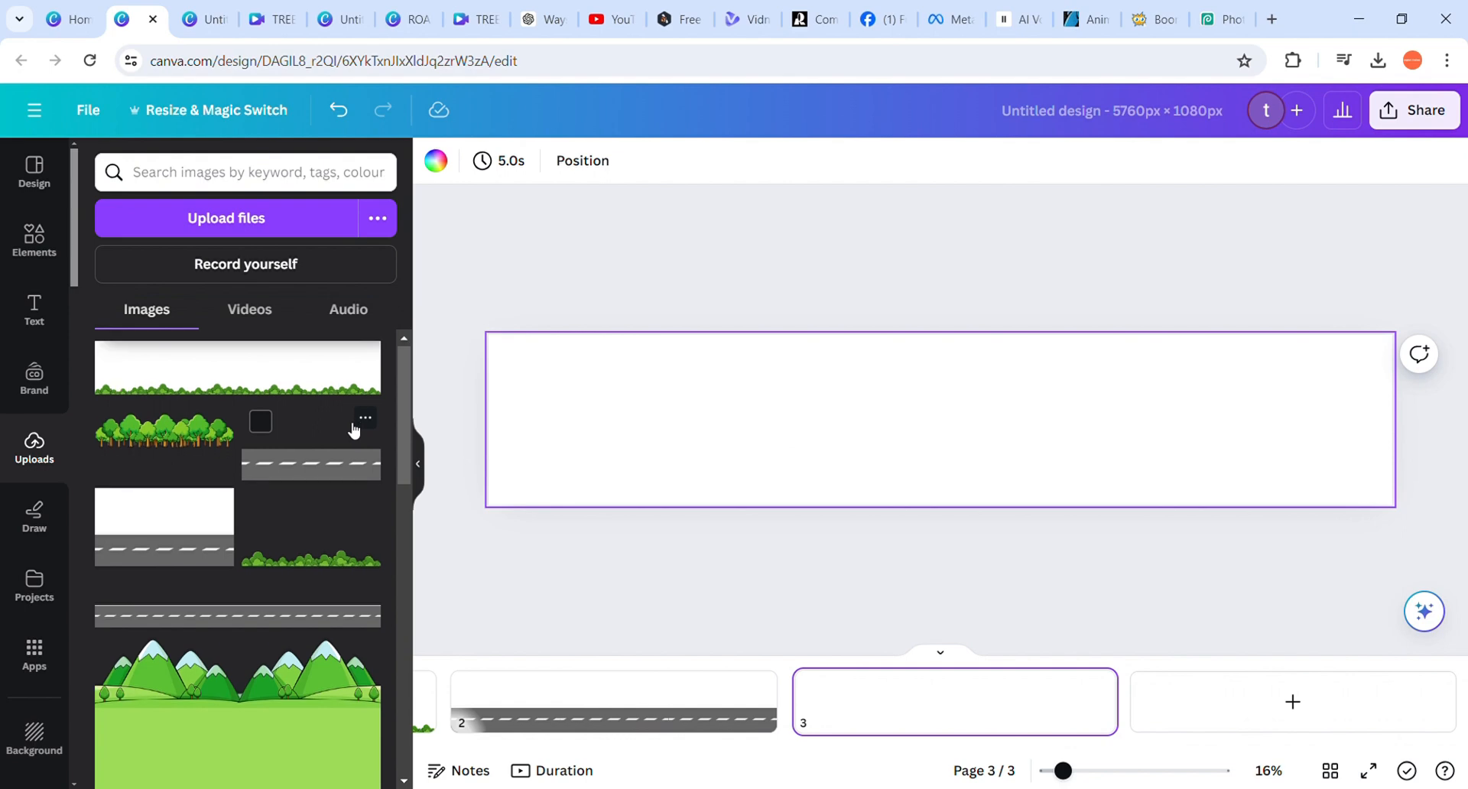
left_click(179, 453)
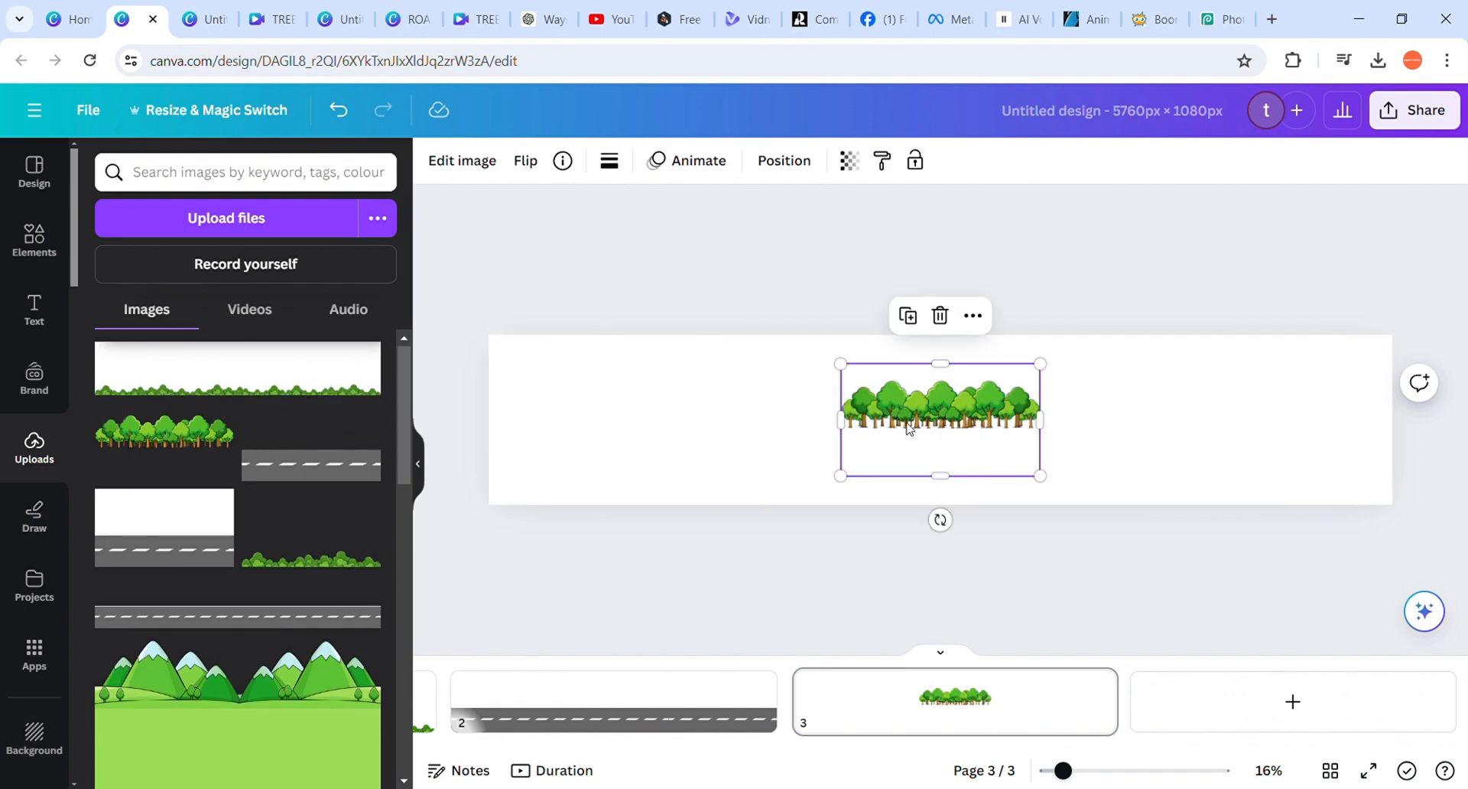
left_click_drag(909, 425, 558, 397)
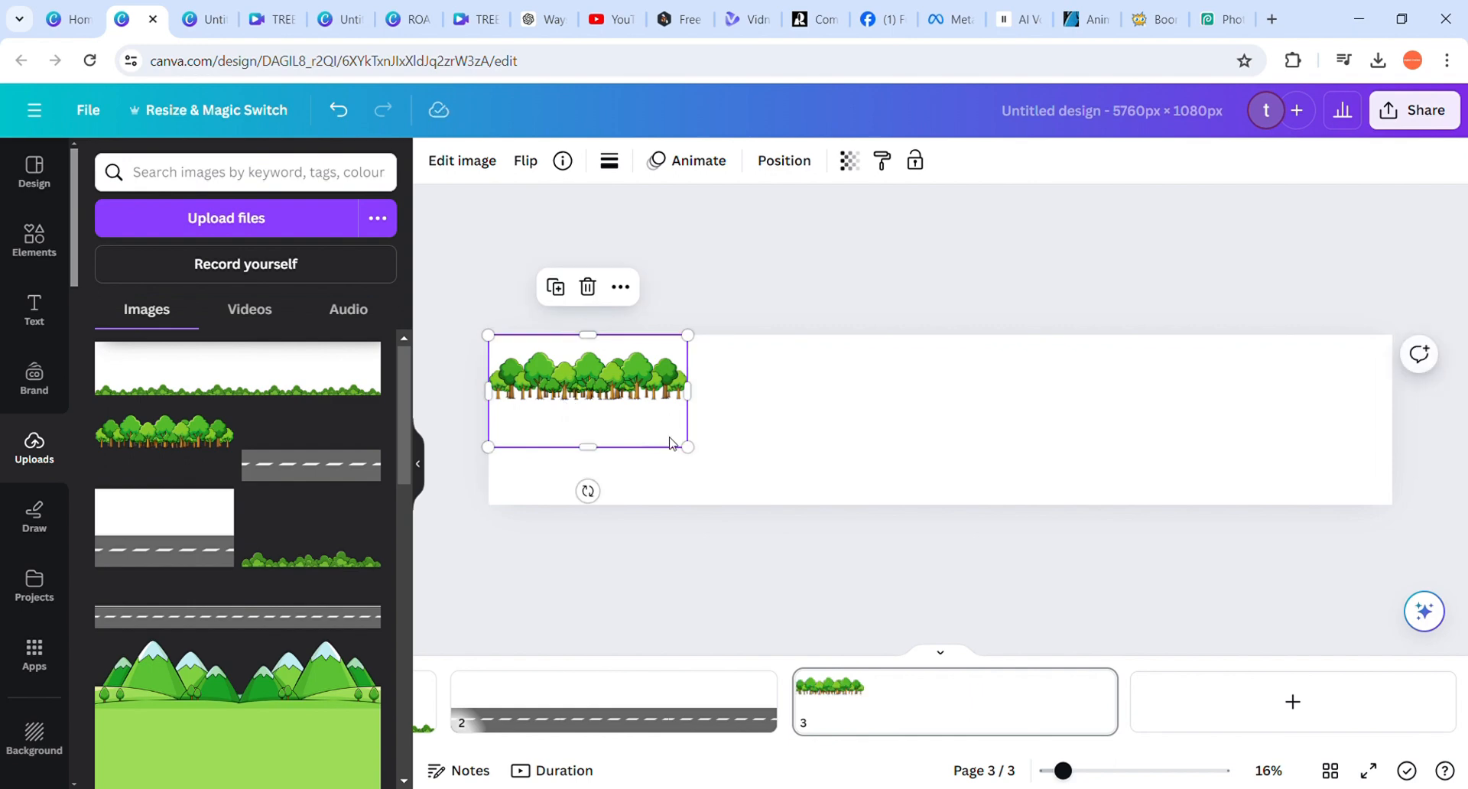
left_click_drag(697, 457, 798, 514)
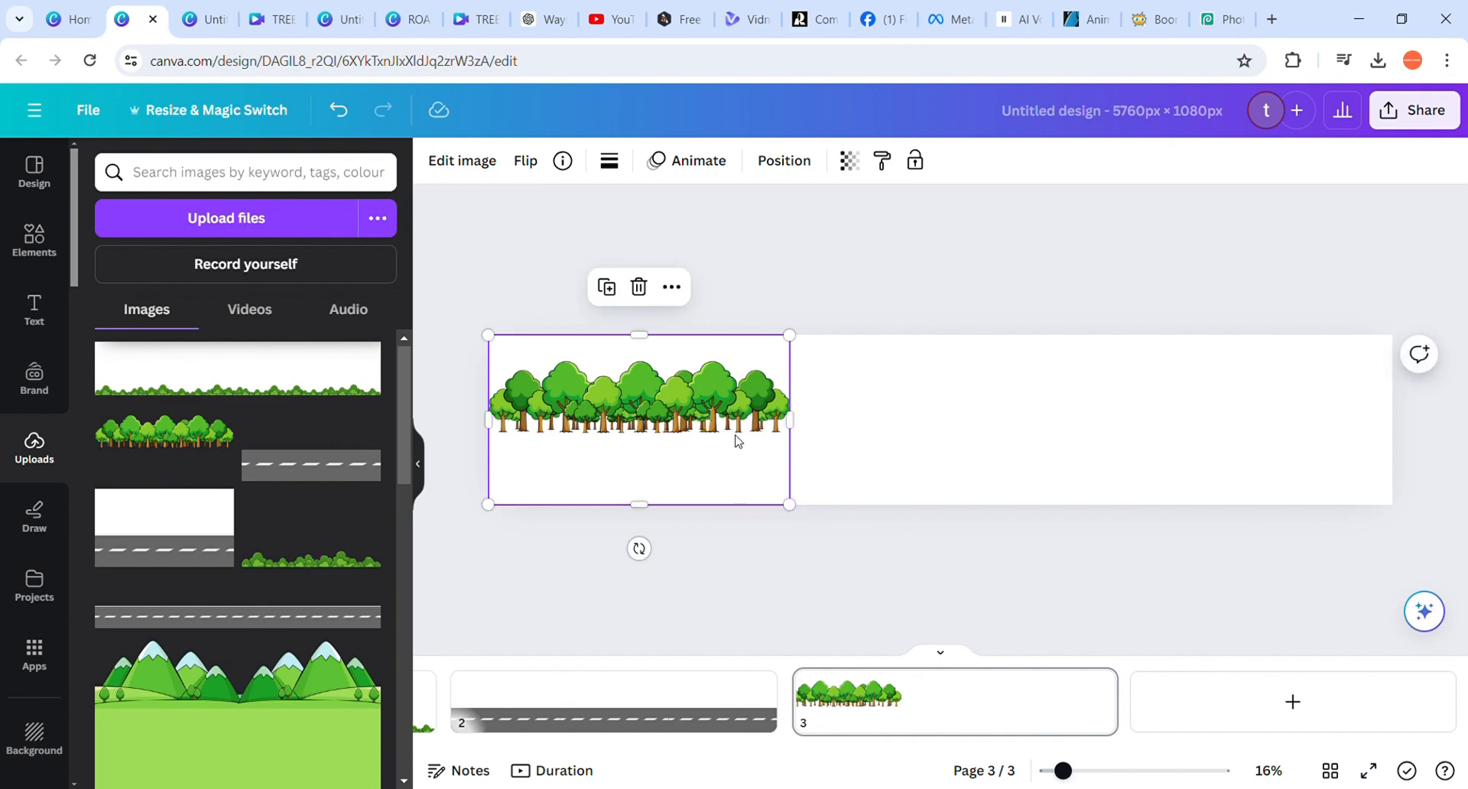
Duplicate the tree image twice and line up the copies side by side so the three fill the page width
key("ctrl+d")
left_click_drag(577, 426, 883, 426)
key("ctrl+d")
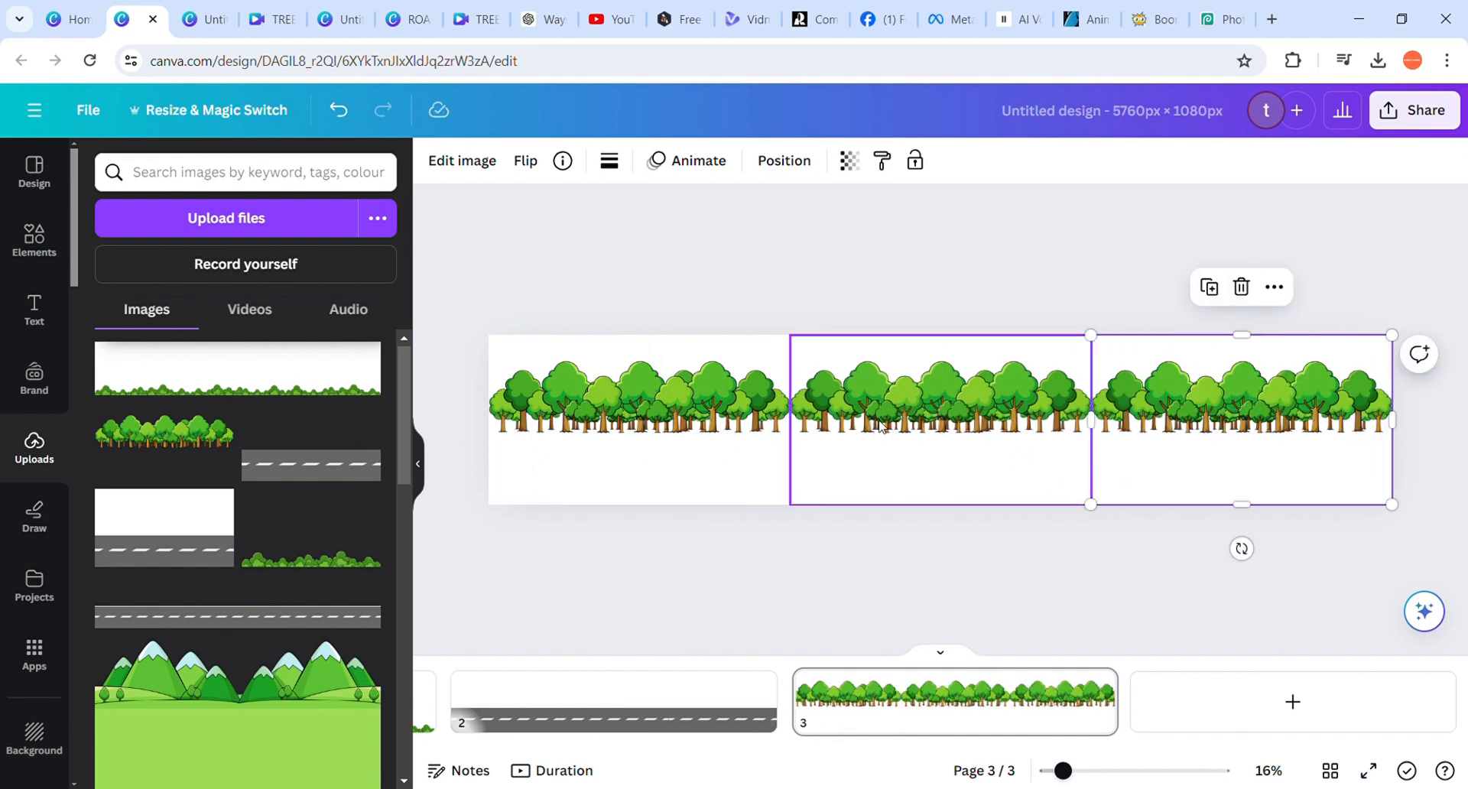
left_click(1082, 310)
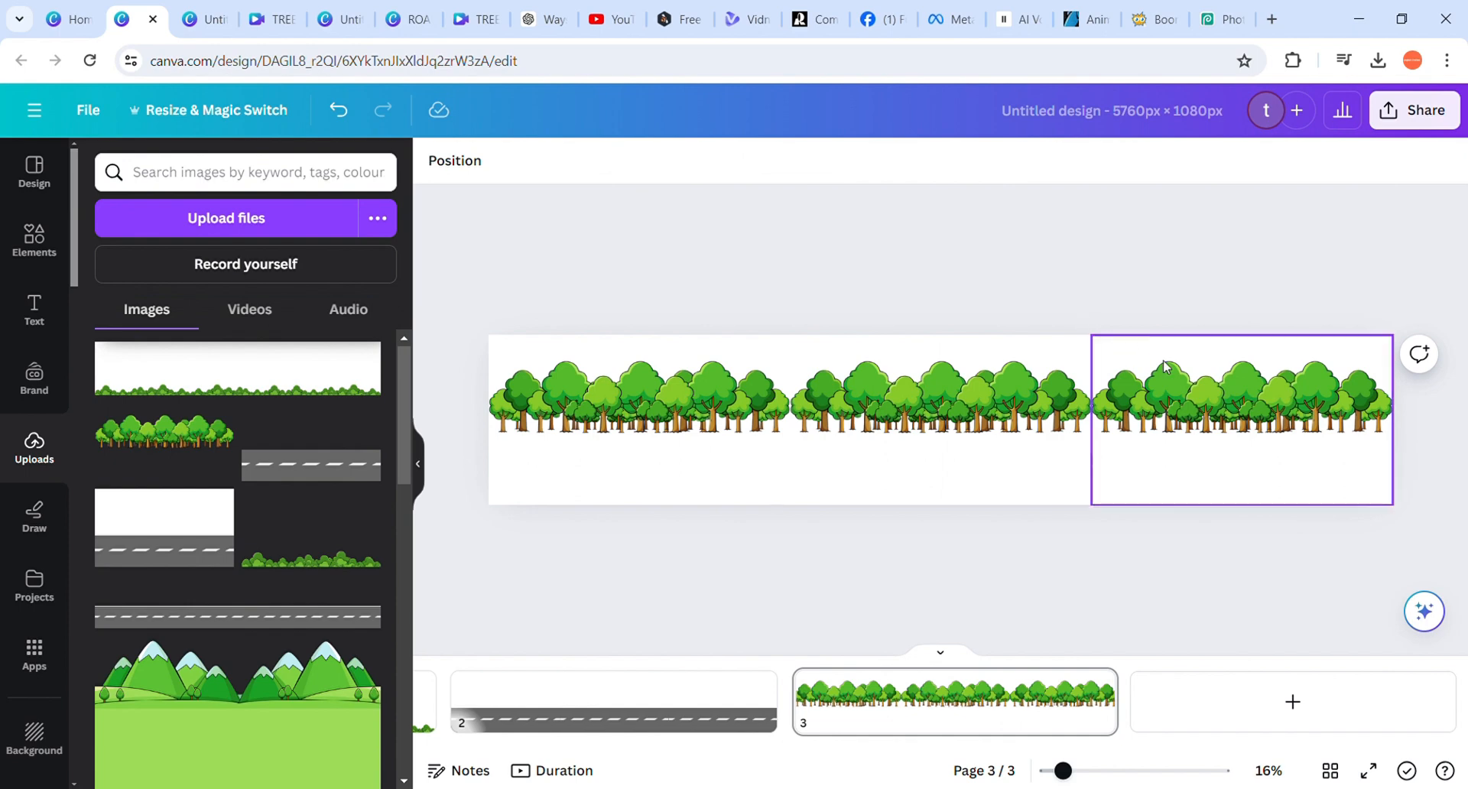
left_click(935, 405)
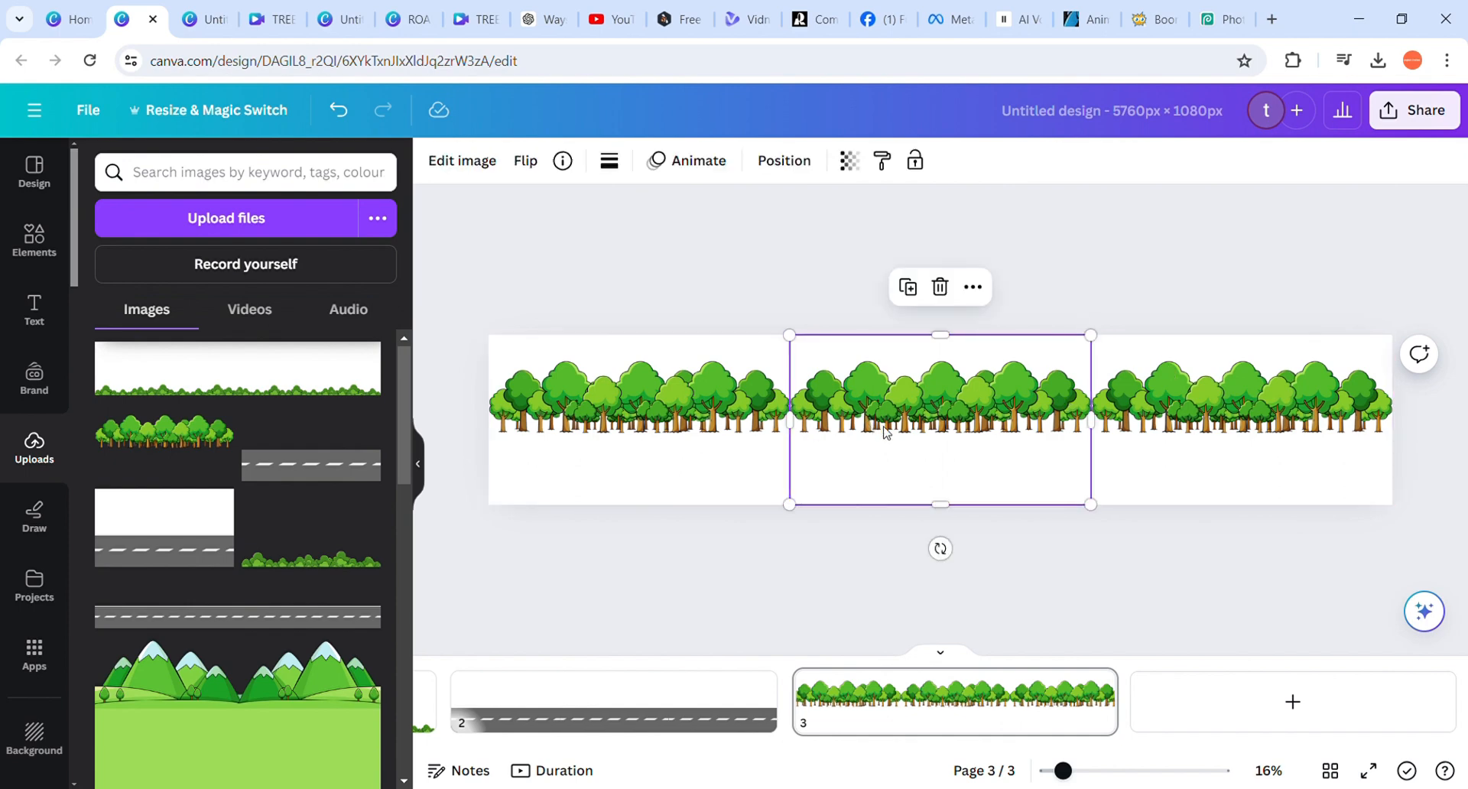
left_click(526, 161)
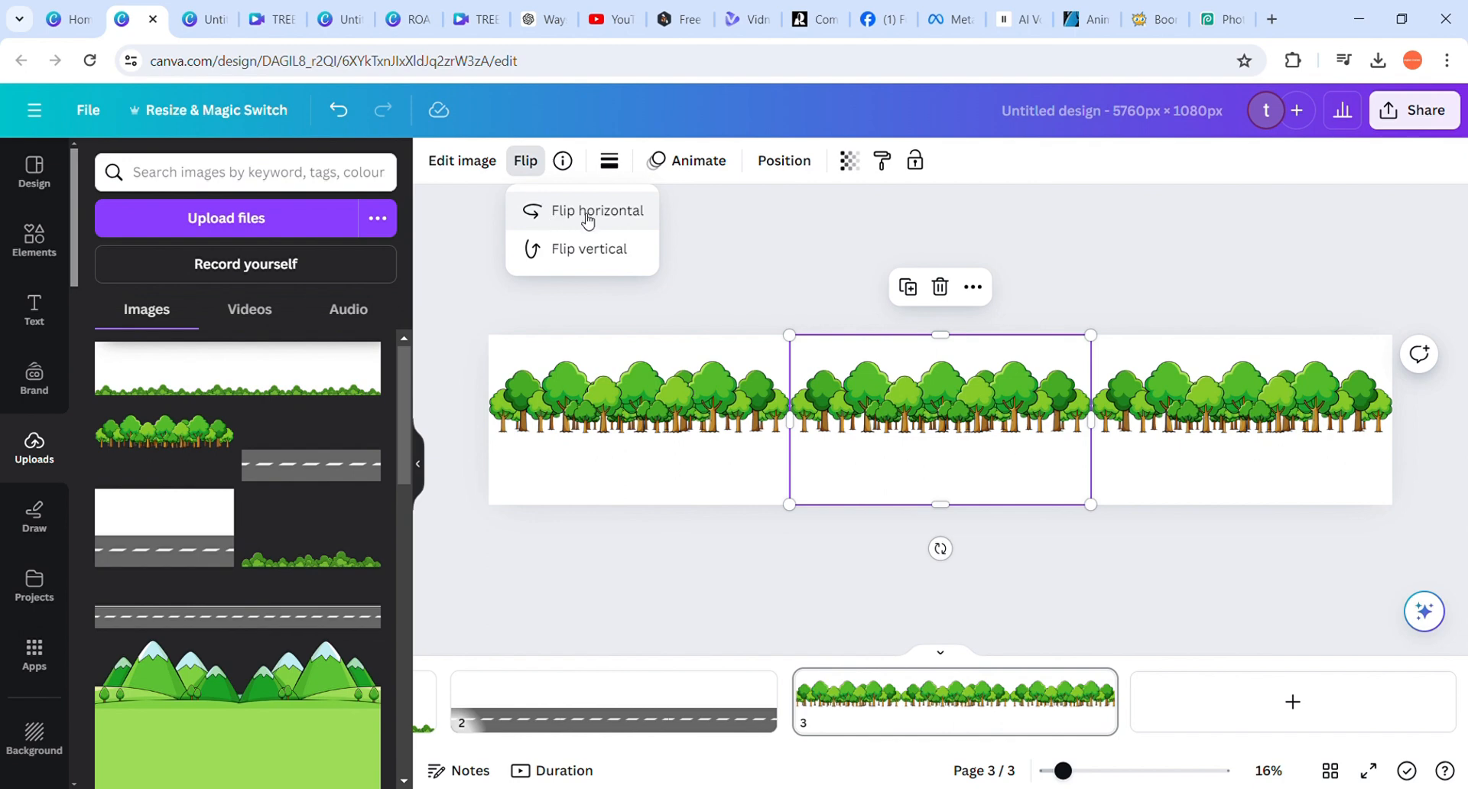
left_click(764, 268)
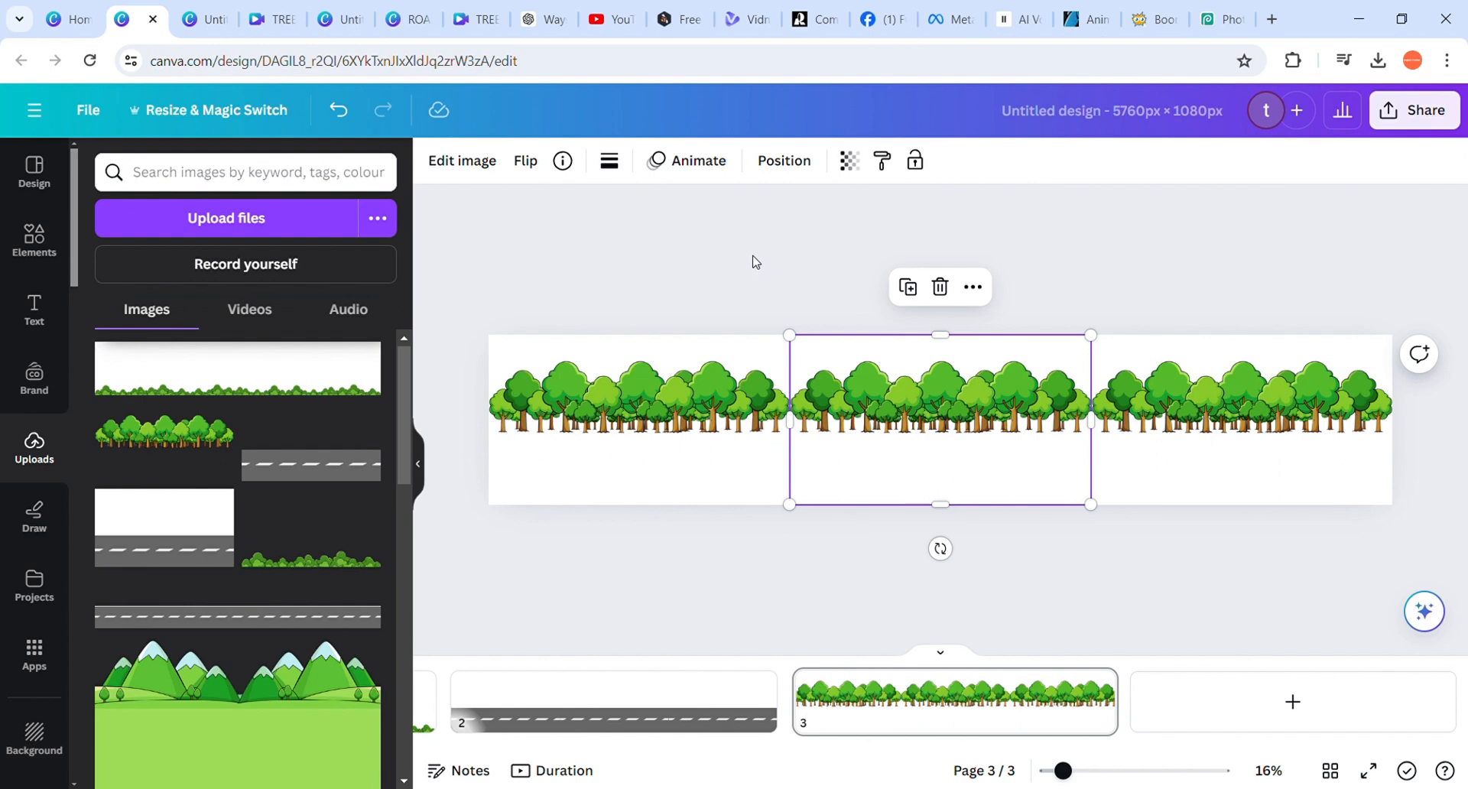
left_click(806, 325)
left_click(845, 375)
left_click(818, 293)
left_click(892, 398)
left_click(809, 289)
left_click(880, 390)
left_click(824, 276)
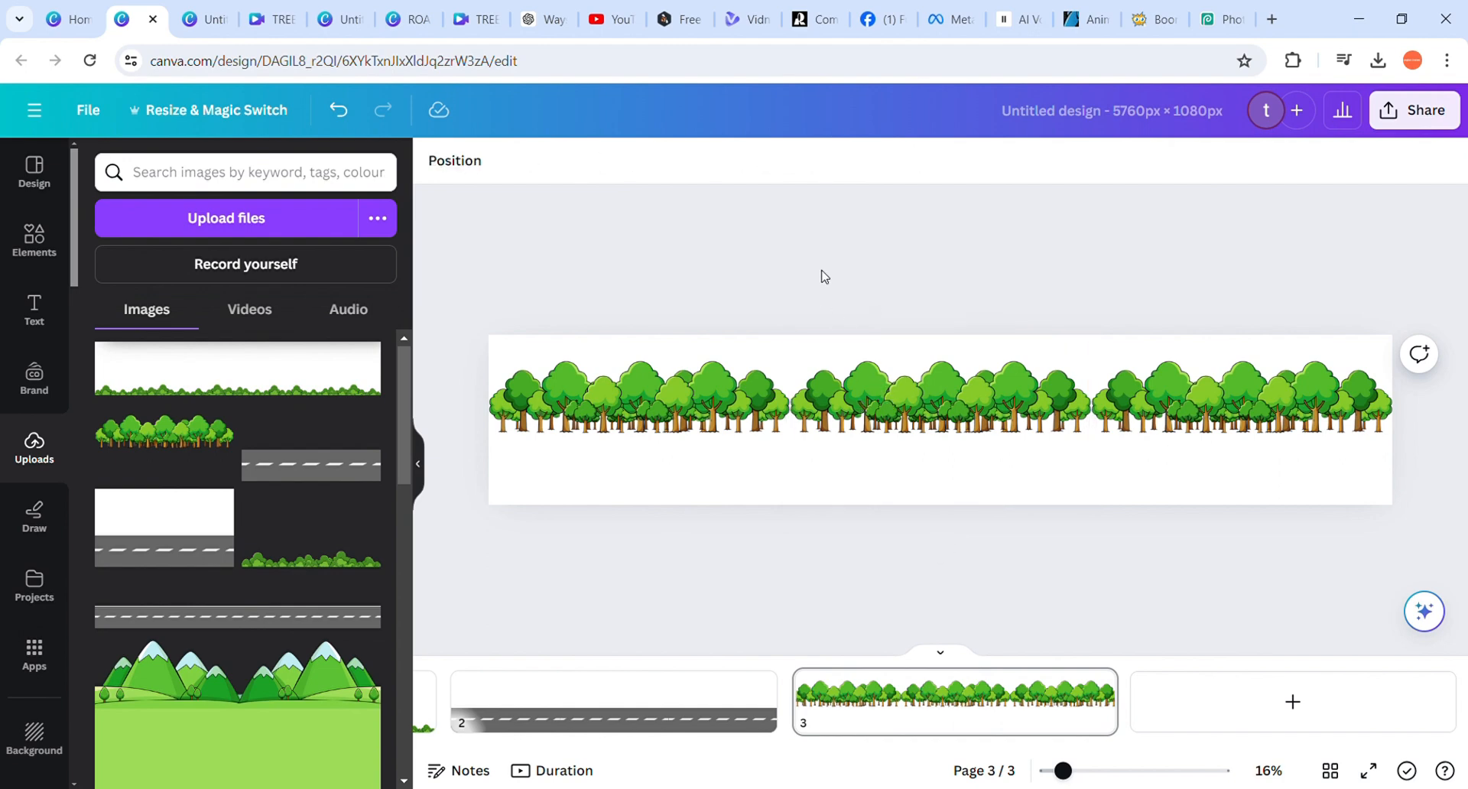
left_click(907, 392)
left_click(843, 293)
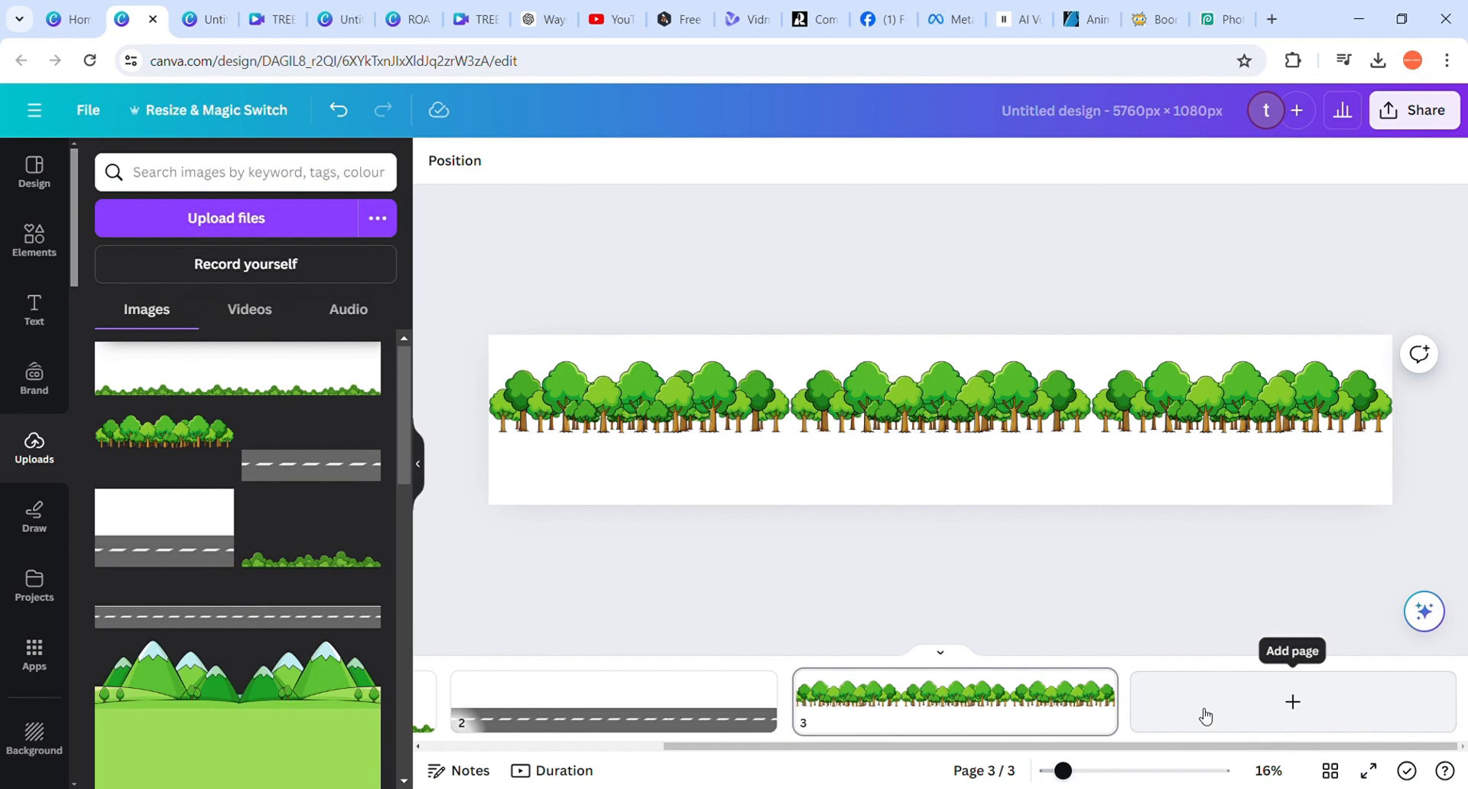
View the image editing effects, including the background remover, for the first tree image
left_click(627, 402)
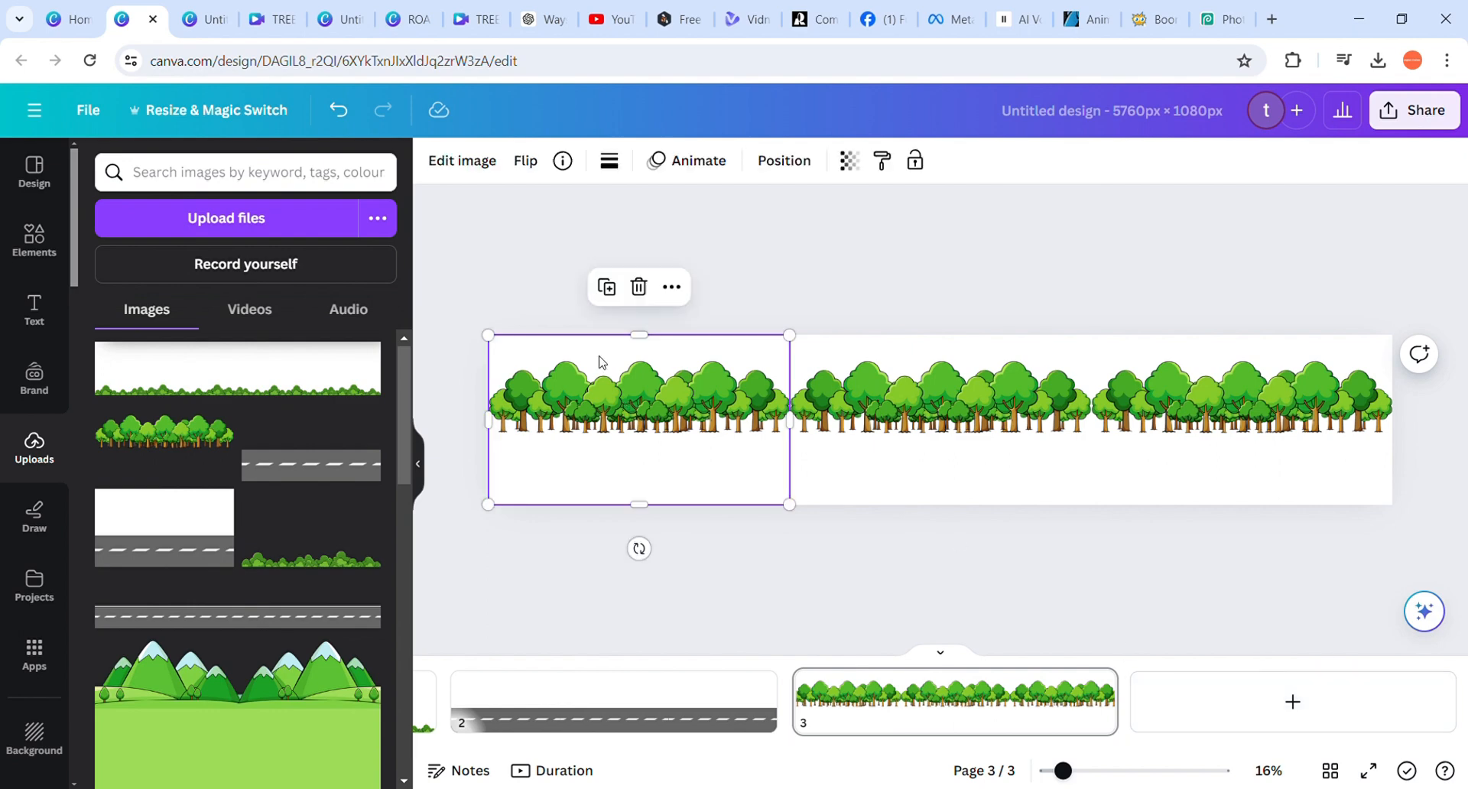
left_click(449, 158)
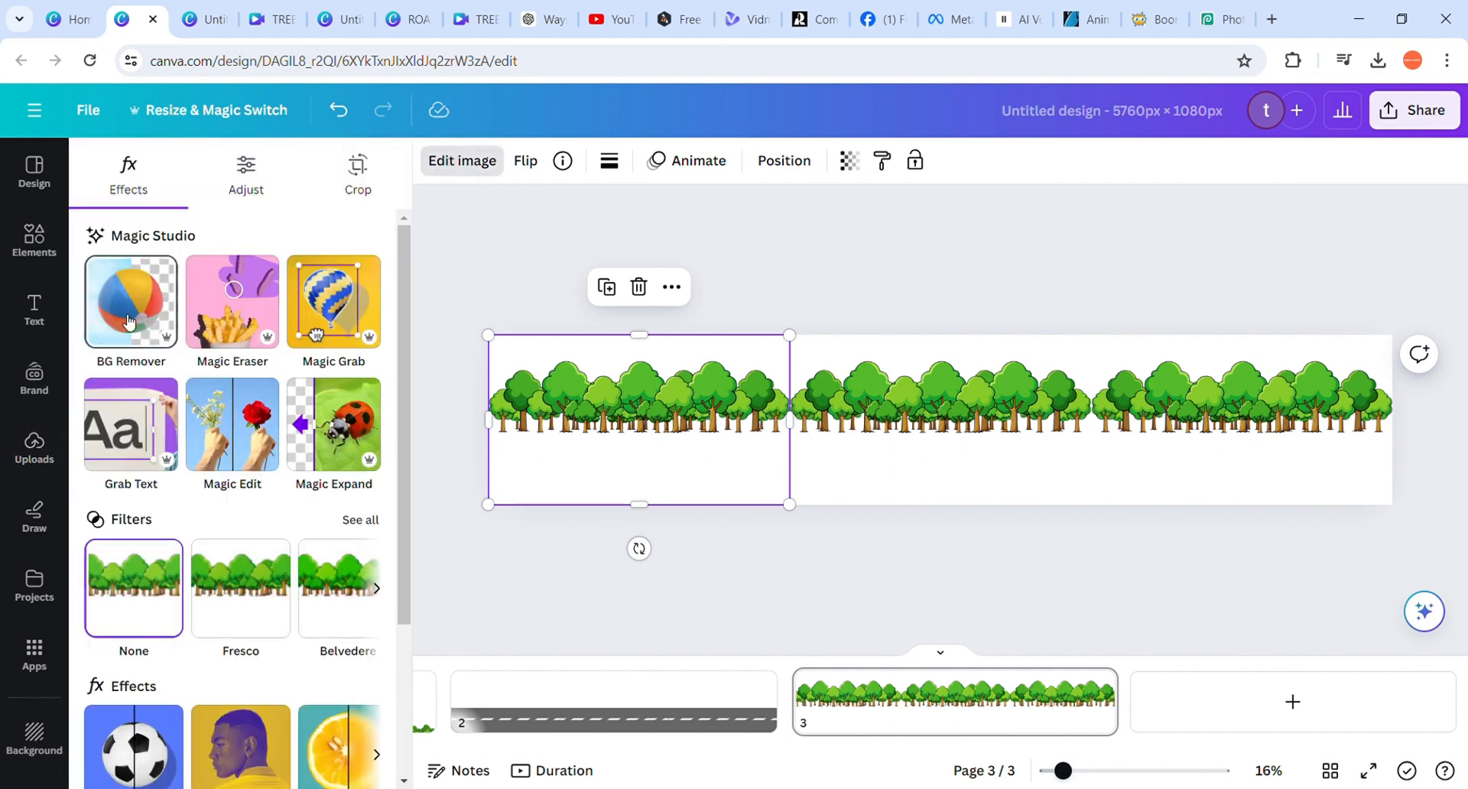
left_click(930, 270)
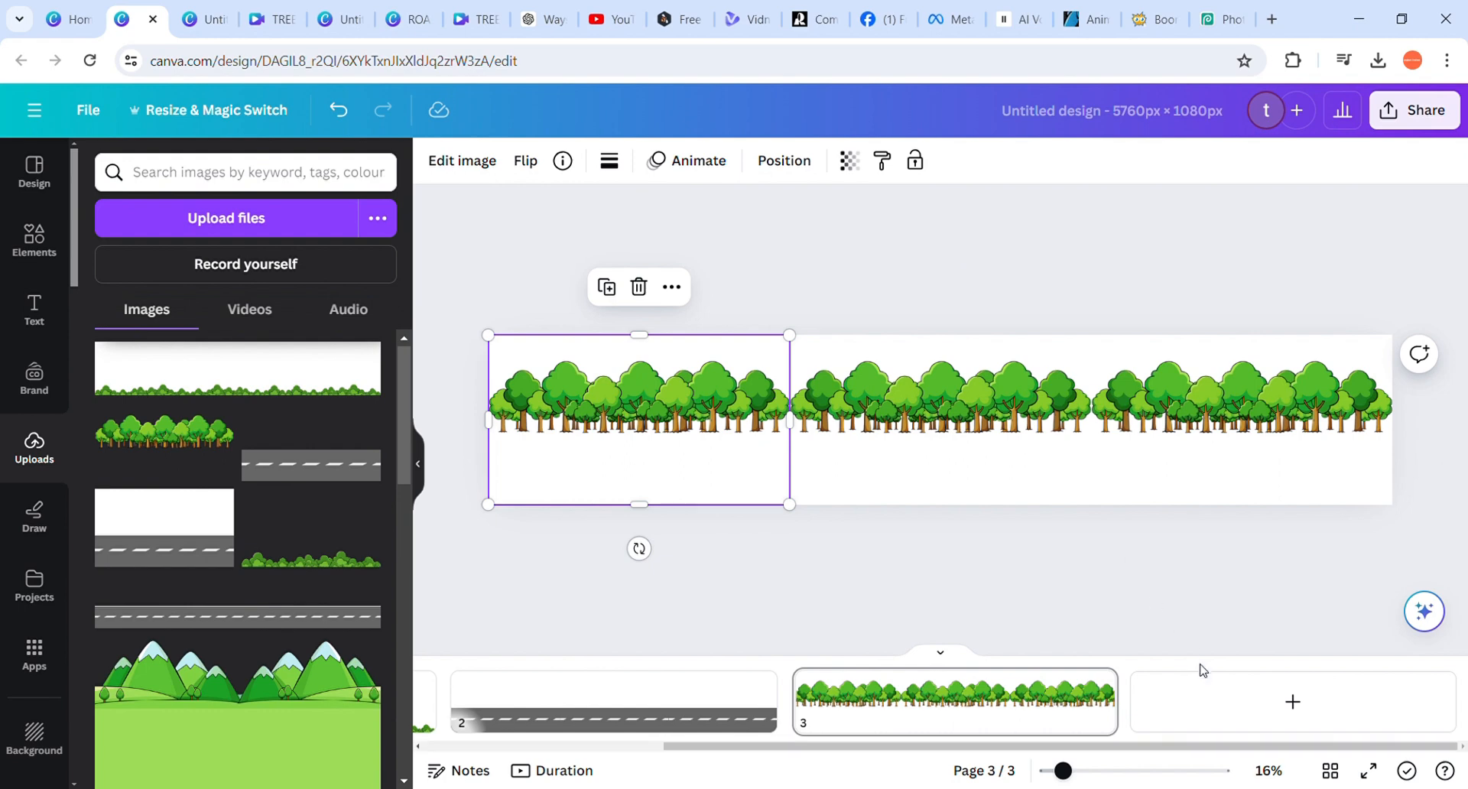
Add a fourth page, place the uploaded mountain image at its top-left corner and enlarge it to the full page height
left_click(1203, 700)
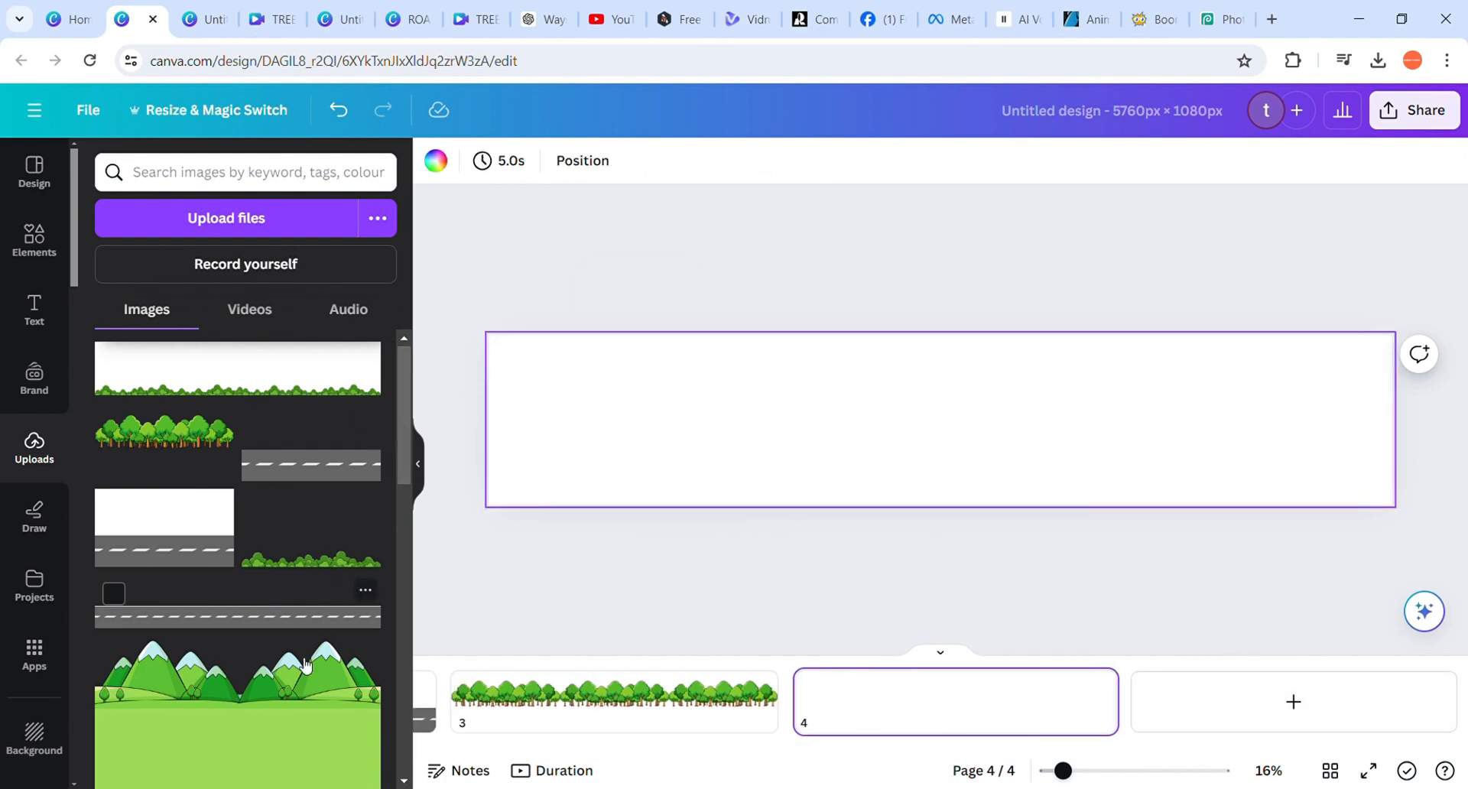
left_click(113, 656)
left_click_drag(905, 405, 586, 379)
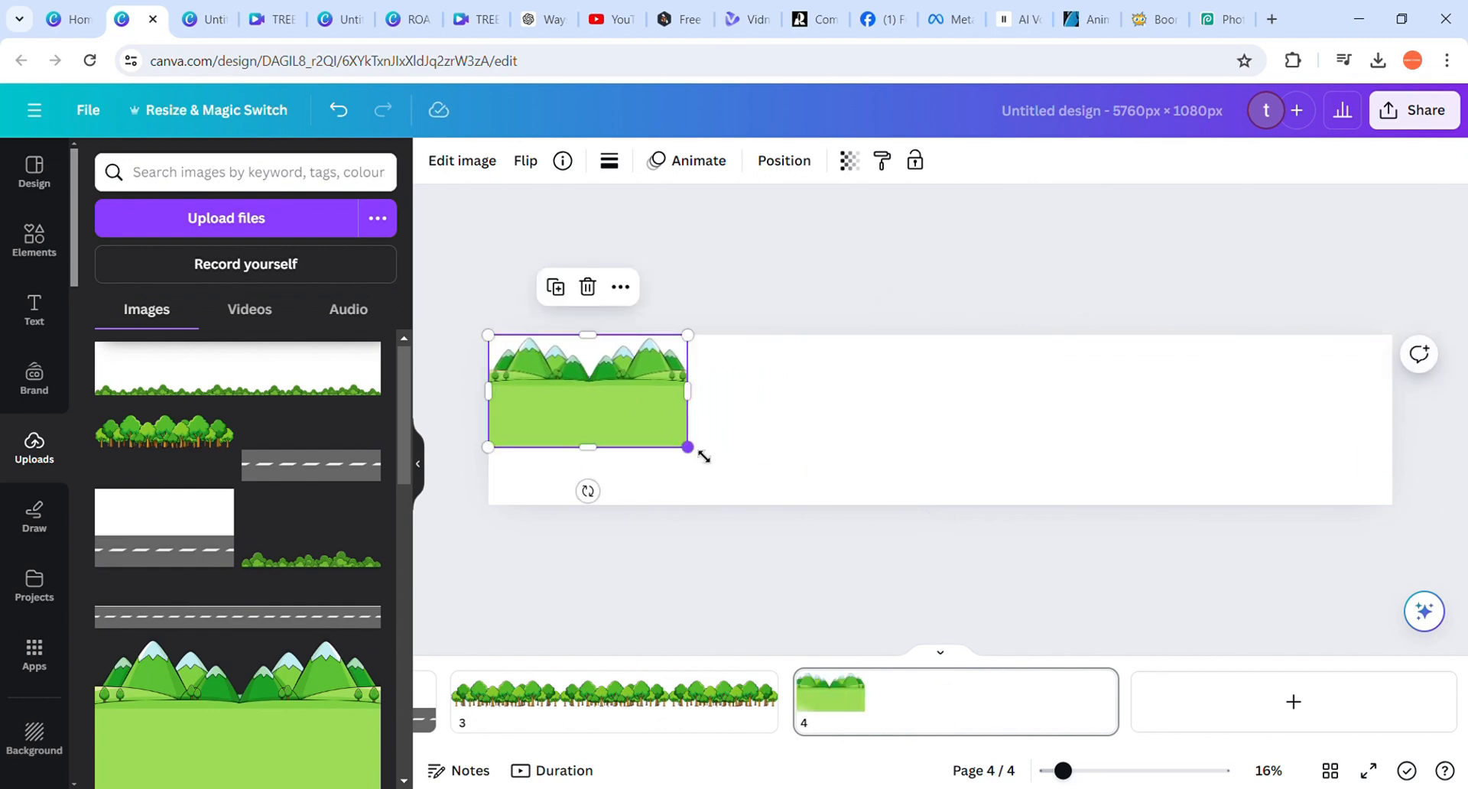
left_click_drag(689, 449, 812, 500)
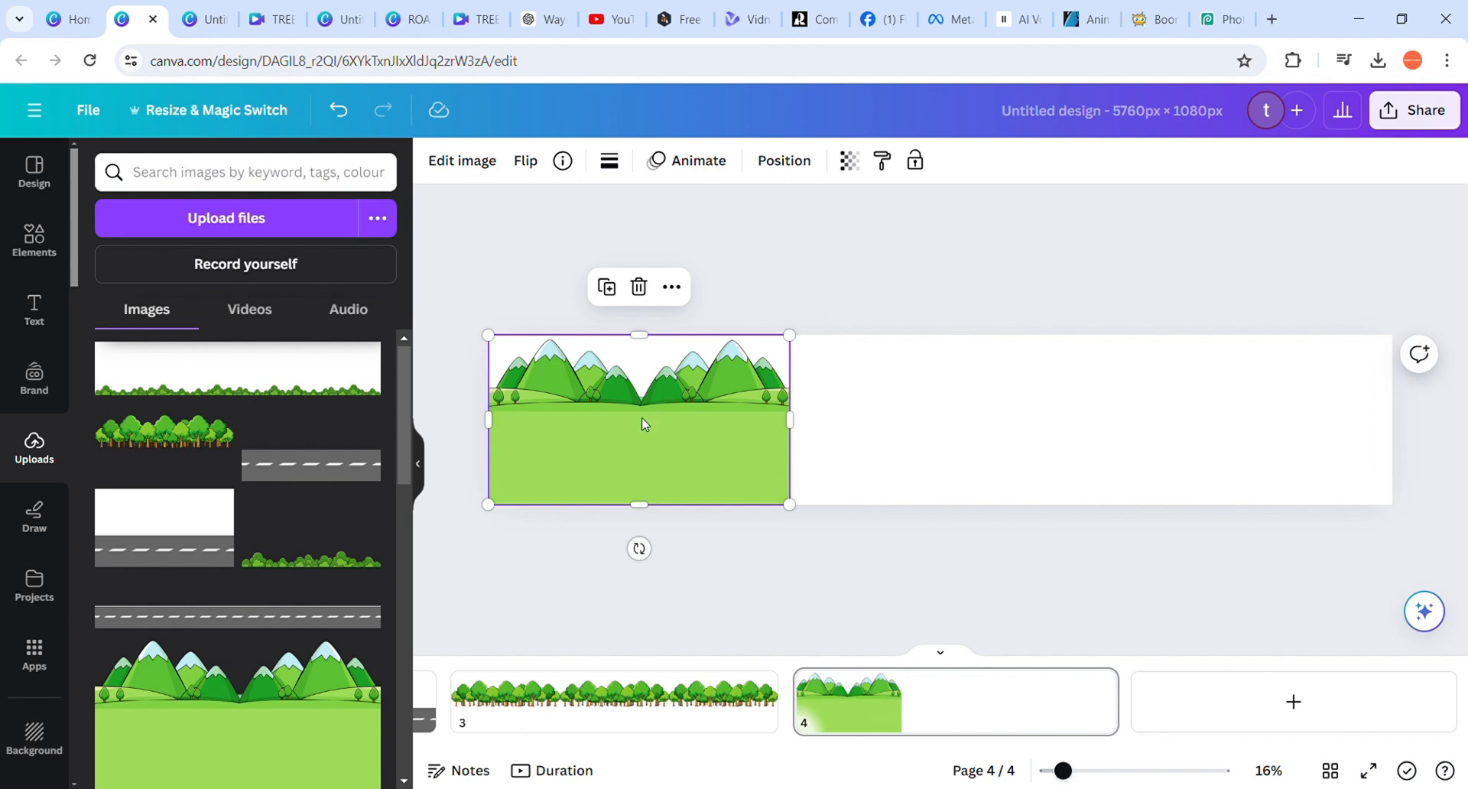
Duplicate the mountain image twice and line up the copies side by side so the three fill the page width
left_click_drag(642, 424, 908, 423)
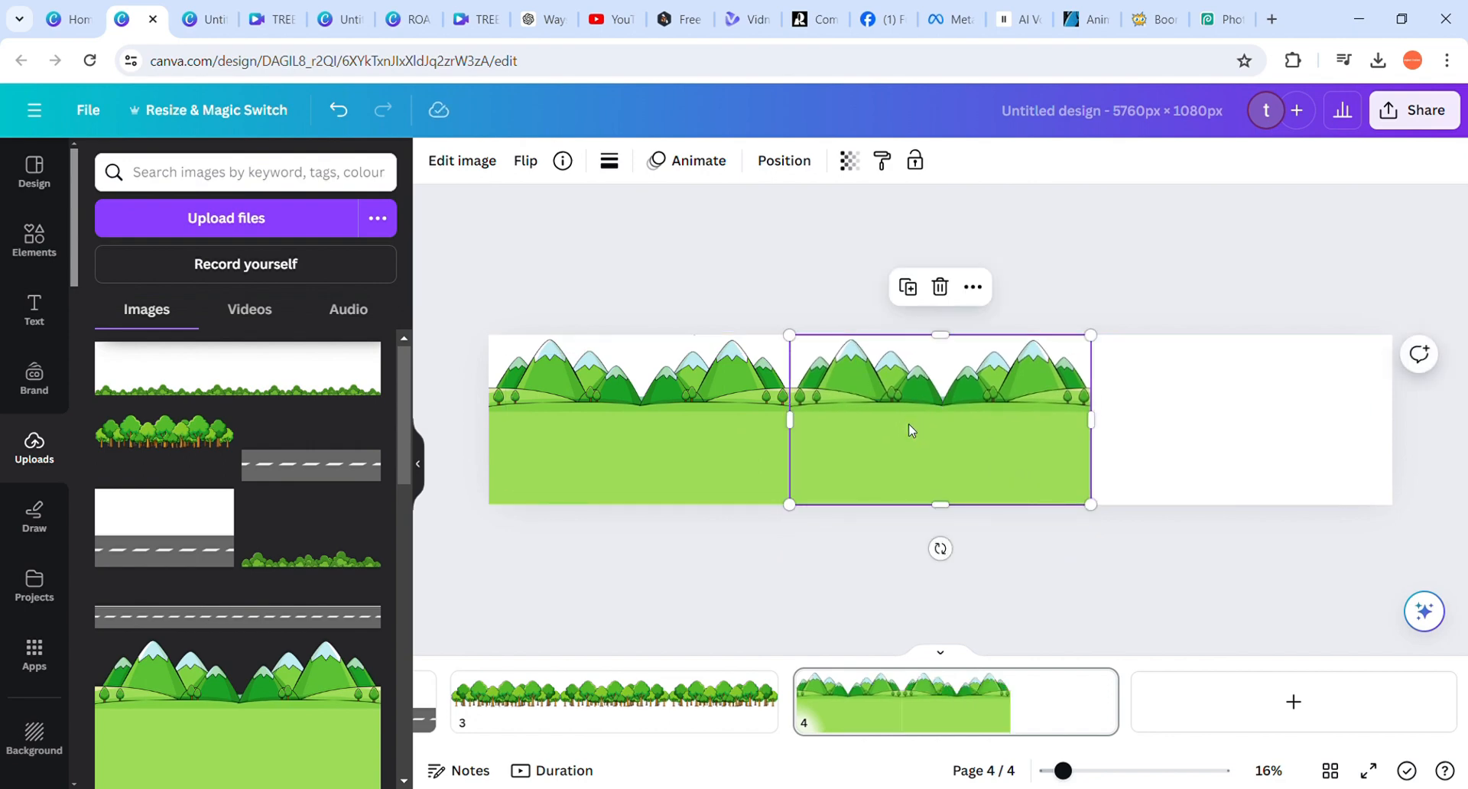
key("ctrl+d")
left_click(990, 298)
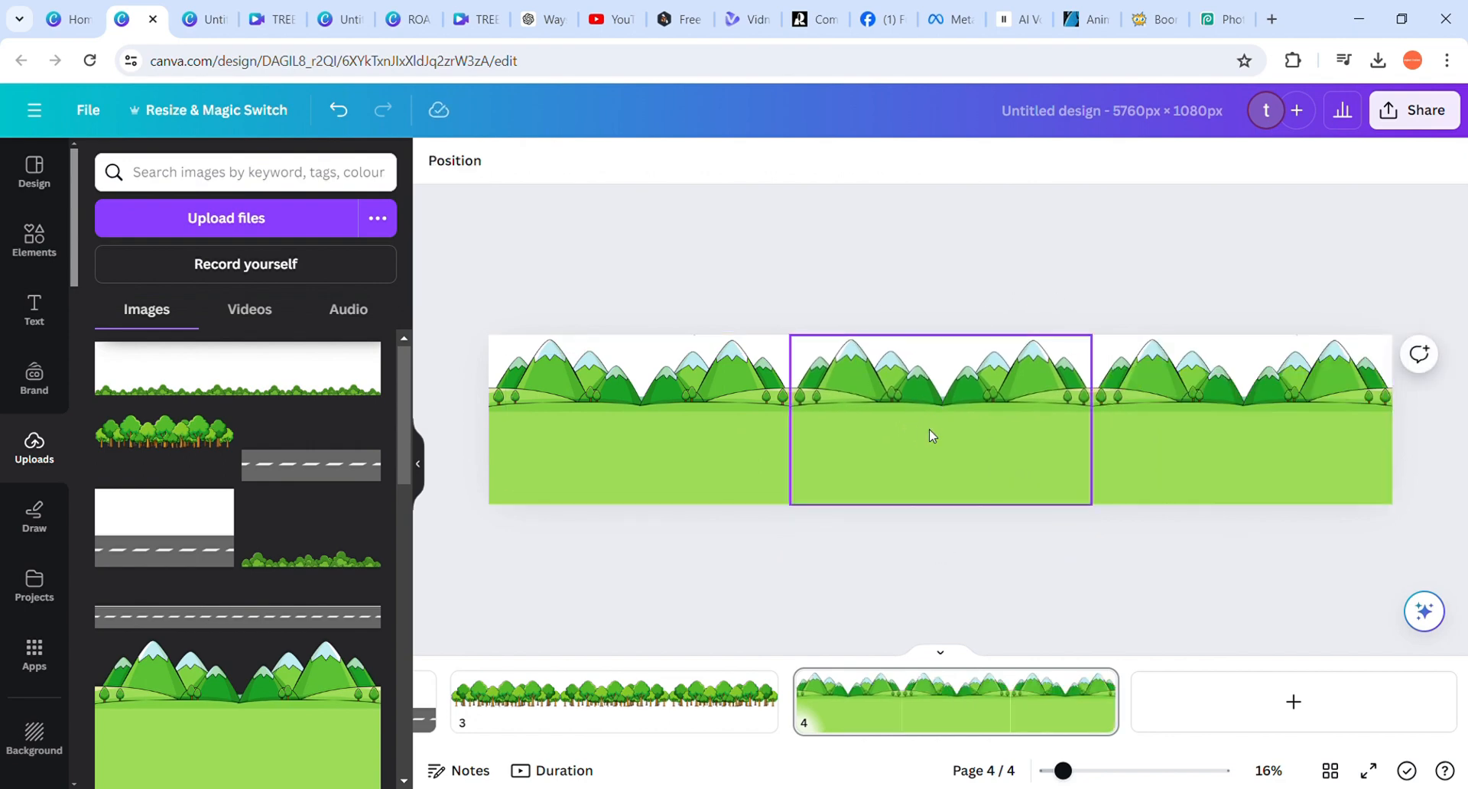
Flip the middle mountain image horizontally
left_click(932, 434)
left_click(526, 160)
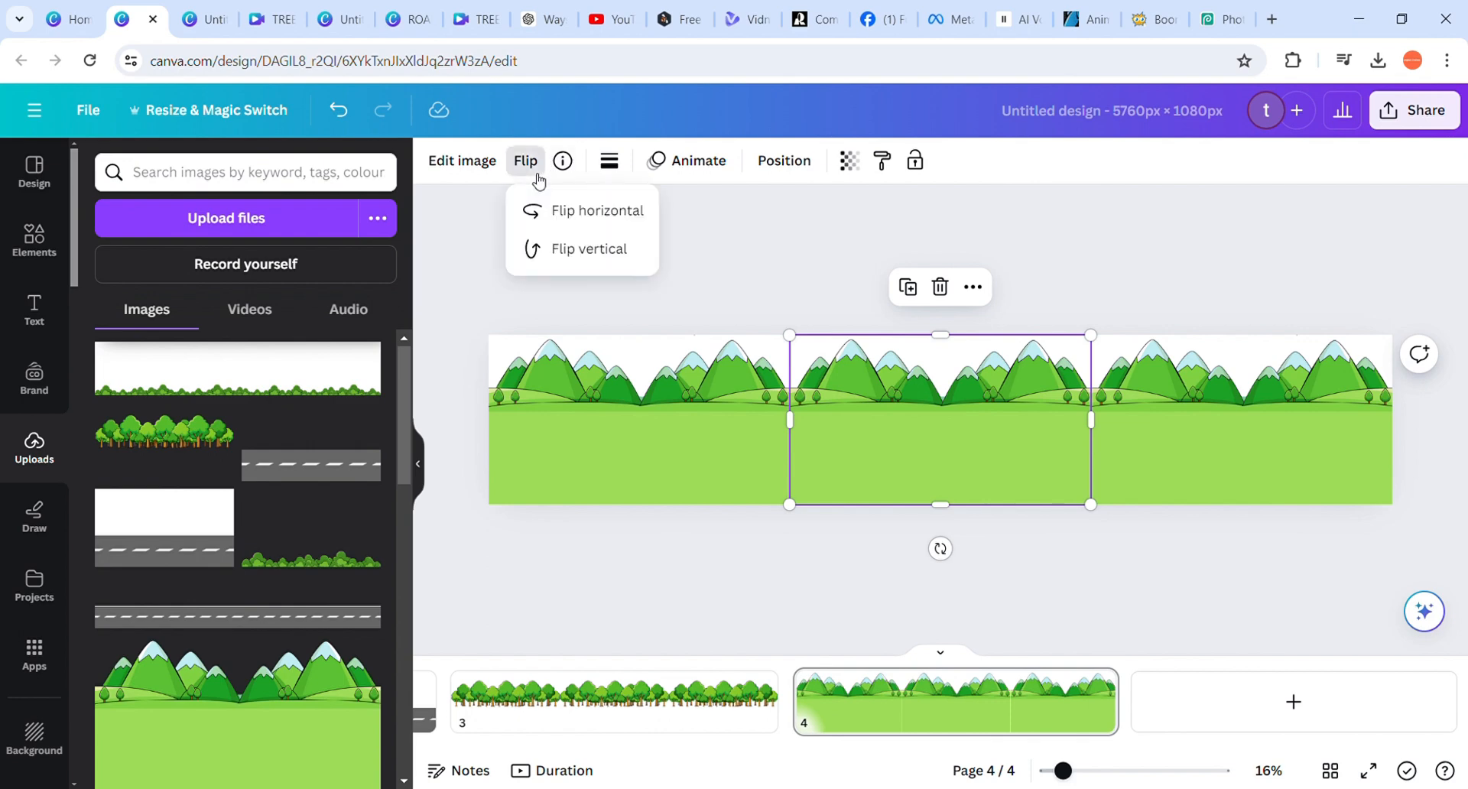
left_click(572, 212)
left_click(748, 273)
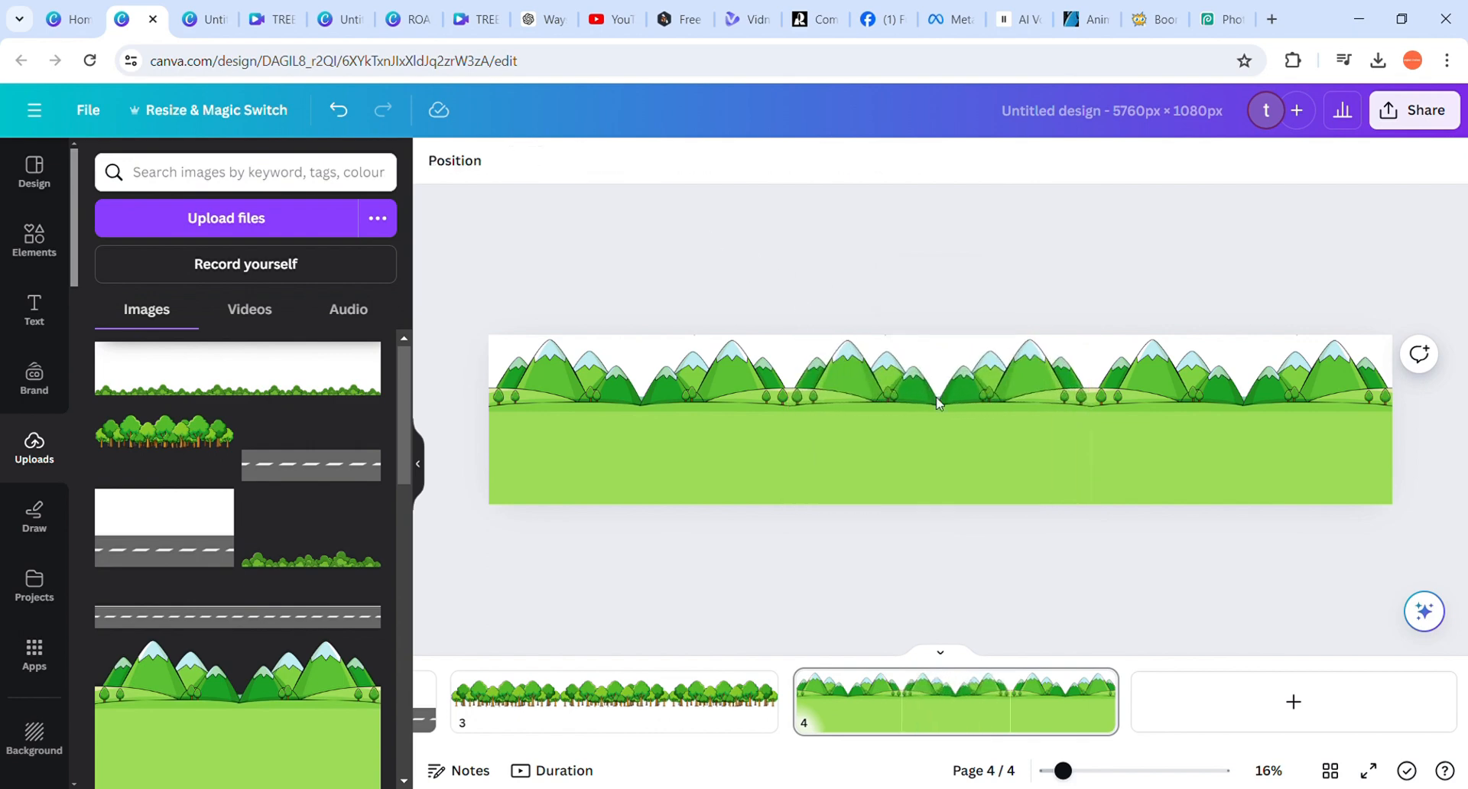
Add a blank fifth page and return to the mountain page
left_click(1202, 684)
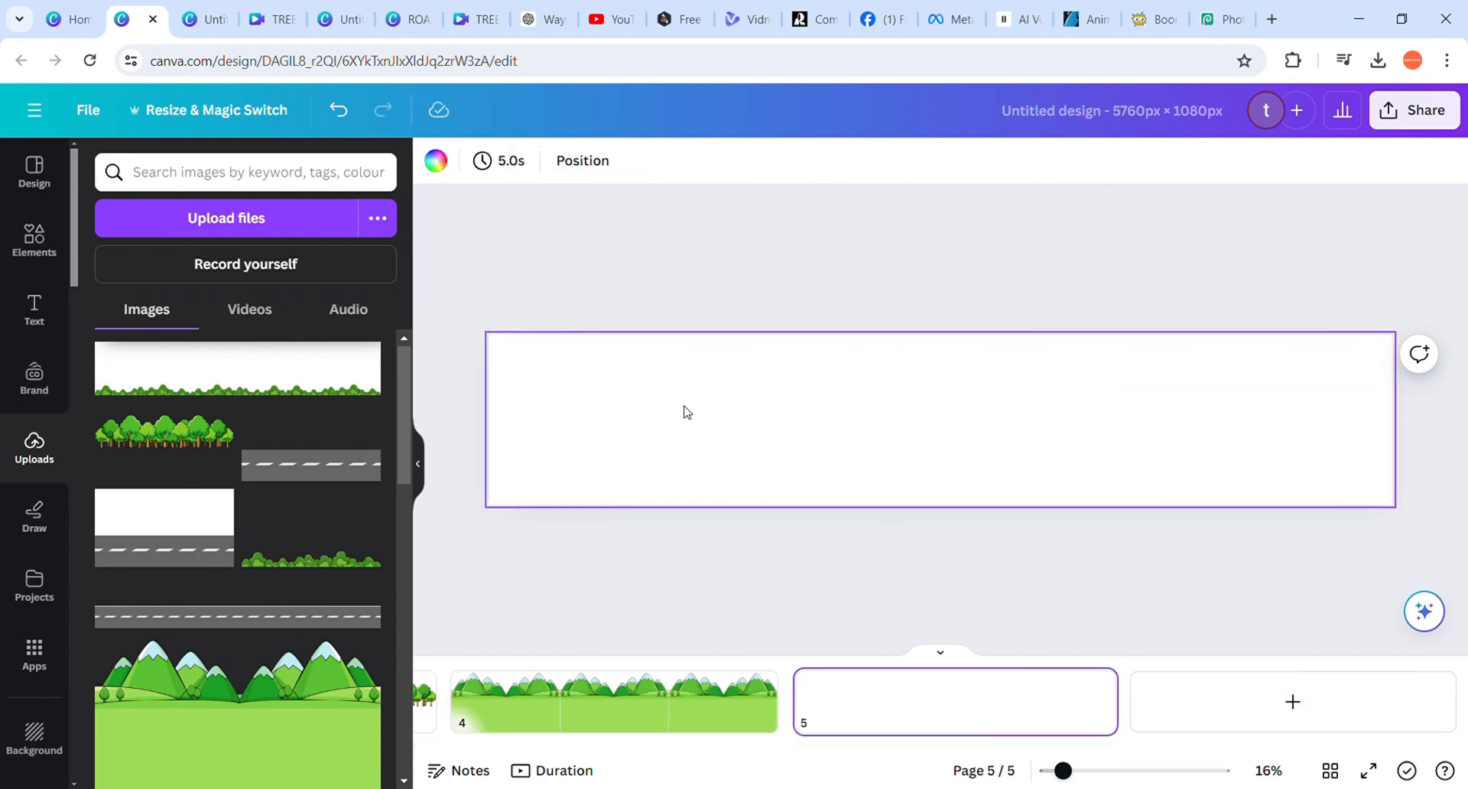
left_click(592, 711)
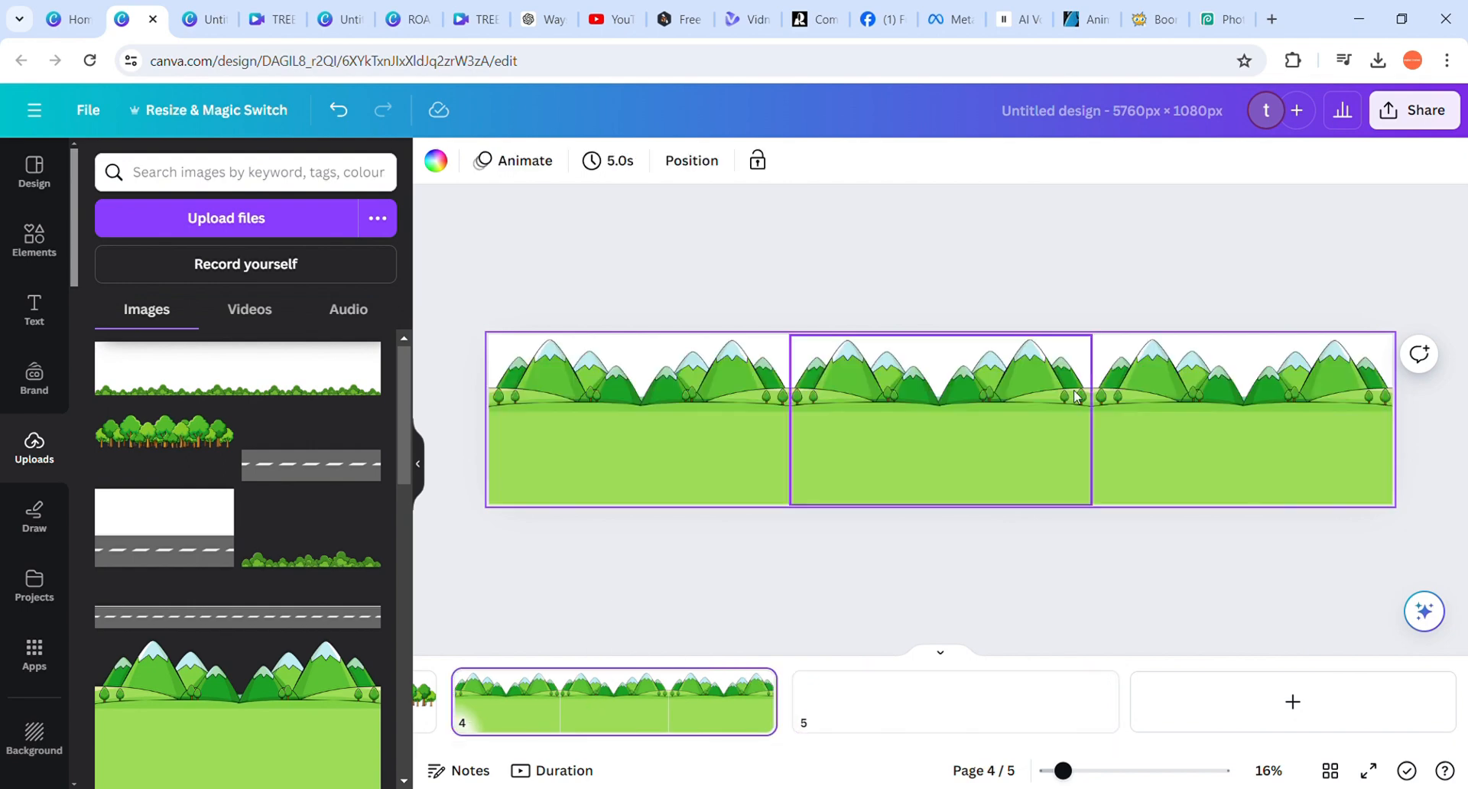
left_click(676, 567)
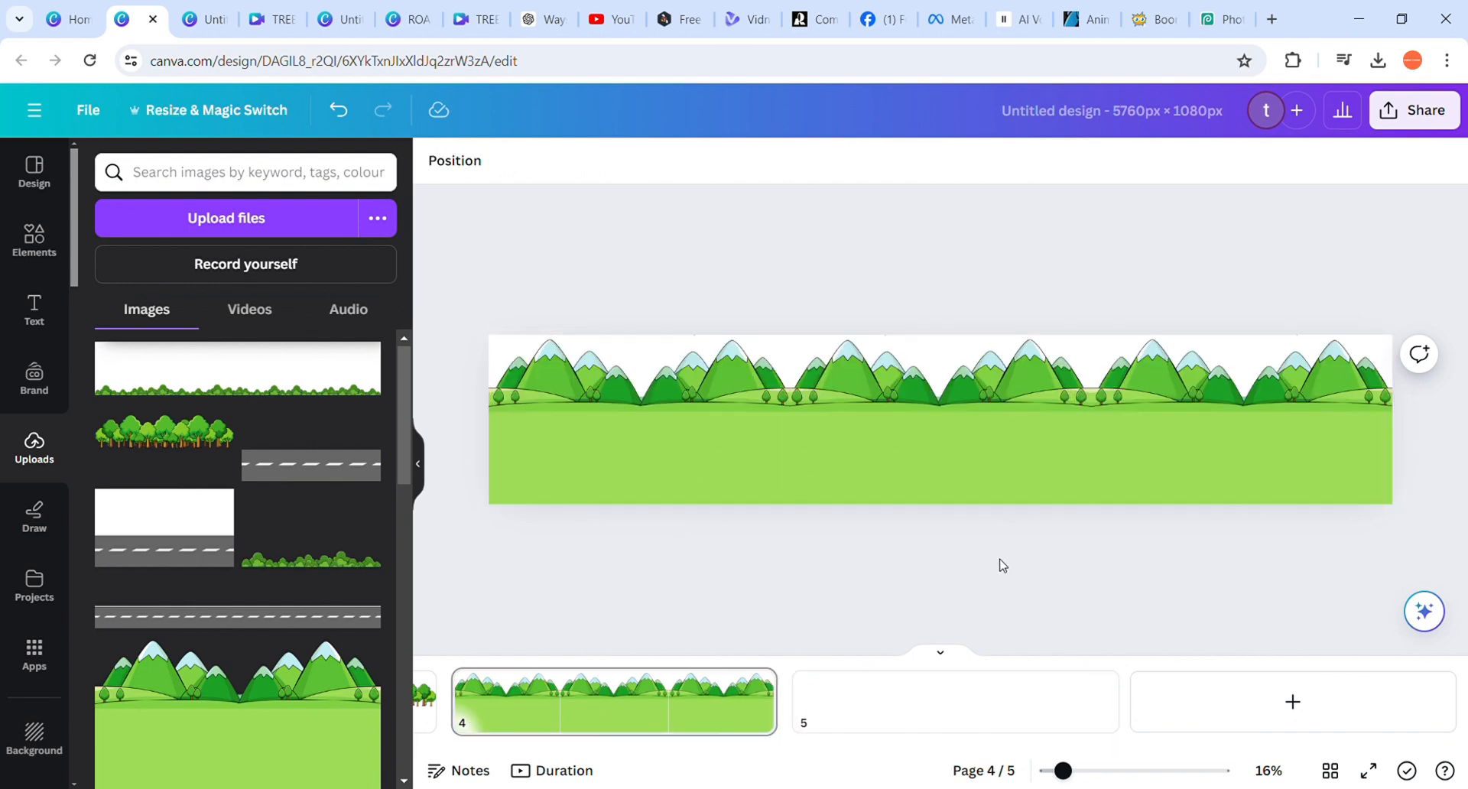
Examine the joins between the three mountain images up close, in both the hills and the green ground
scroll(943, 570, "up", 3)
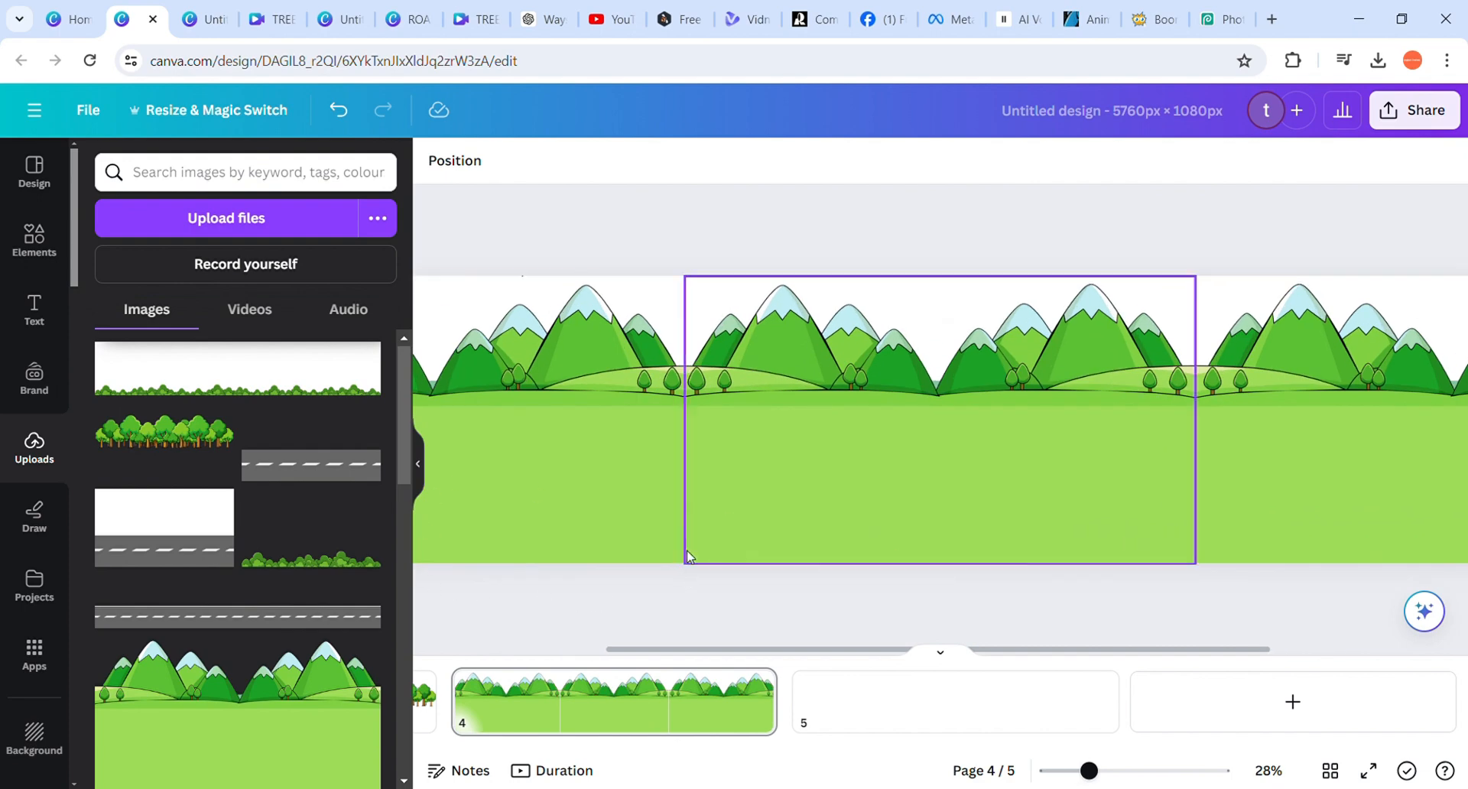
scroll(623, 594, "up", 2)
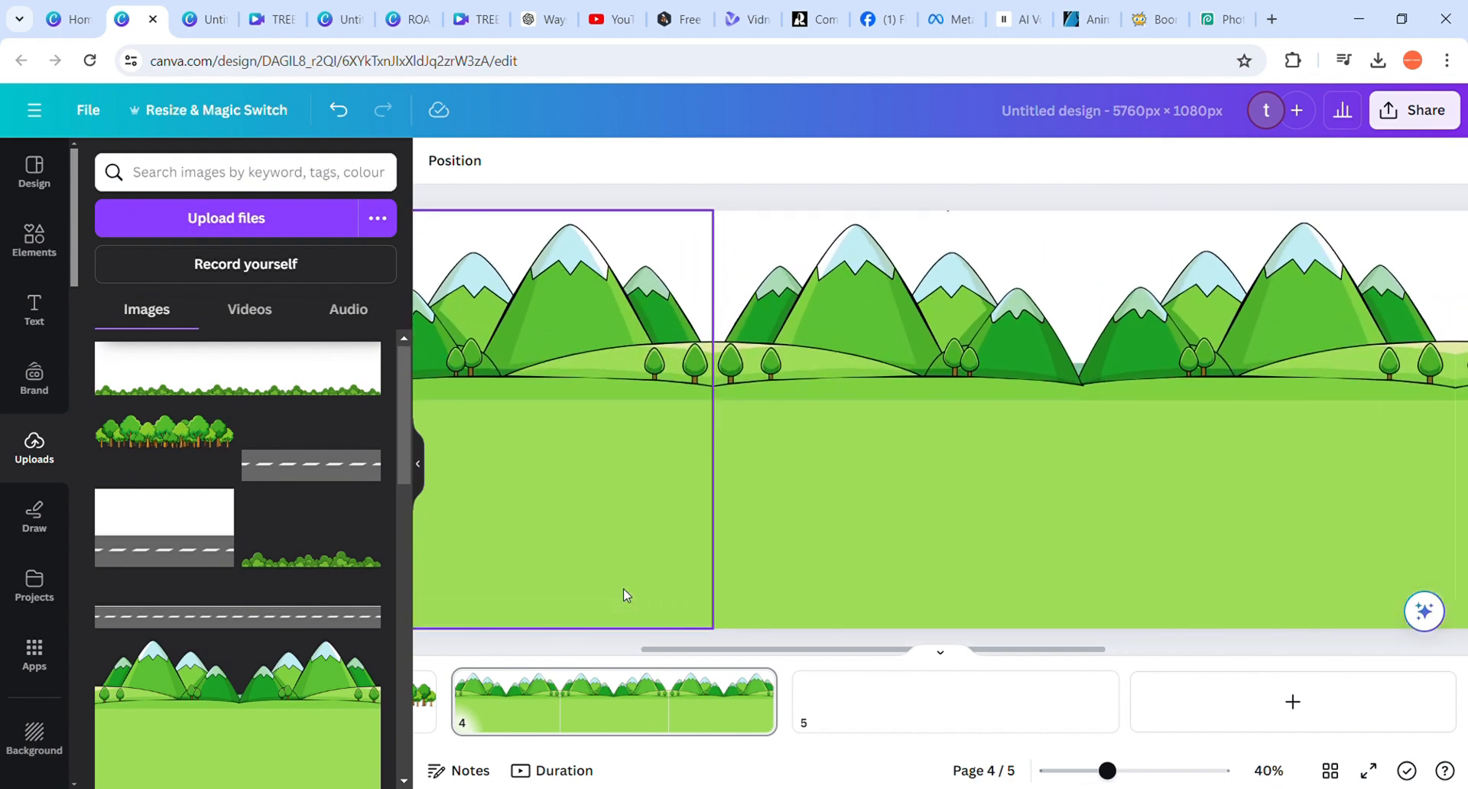
left_click(624, 594)
left_click(803, 204)
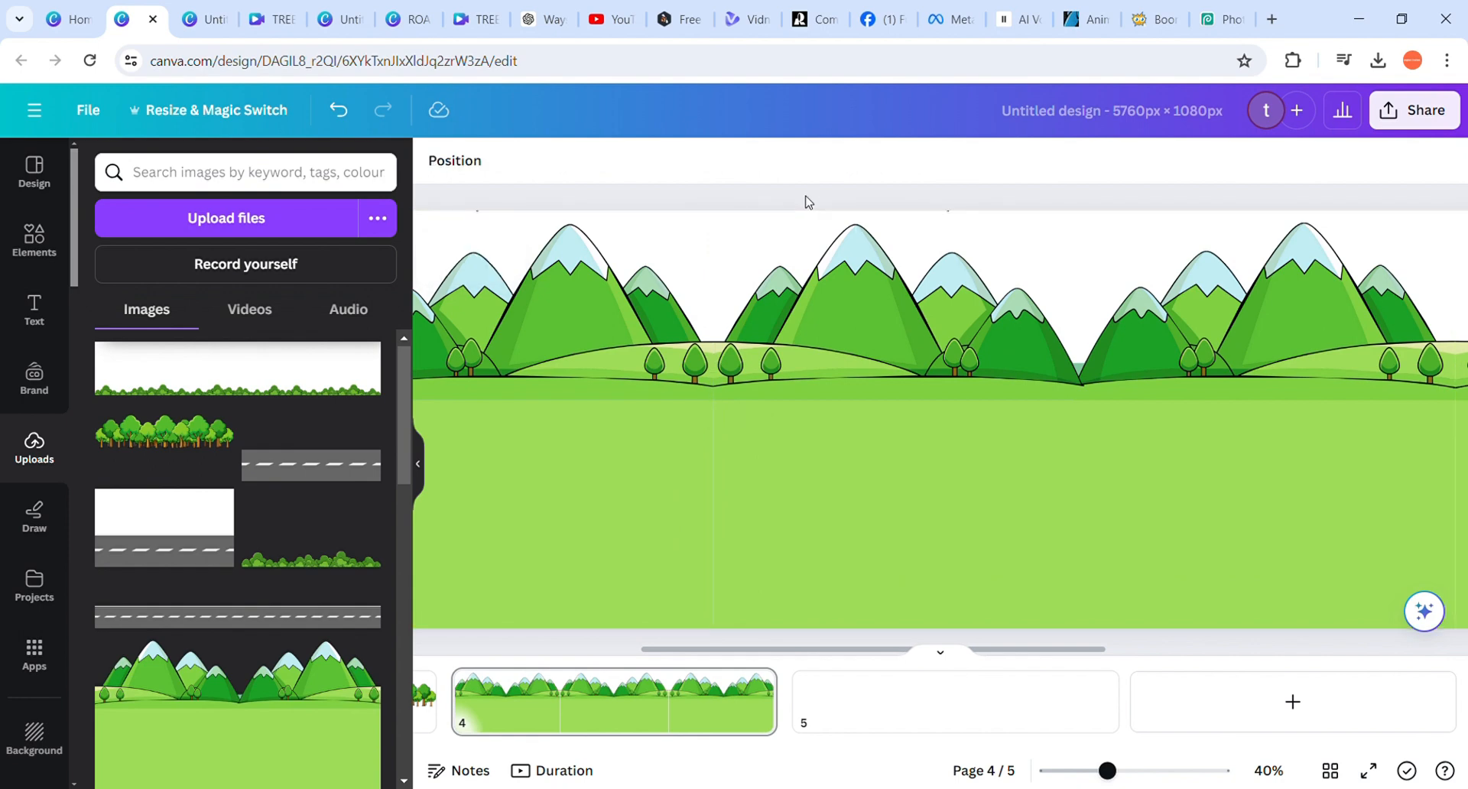
scroll(860, 418, "right", 3)
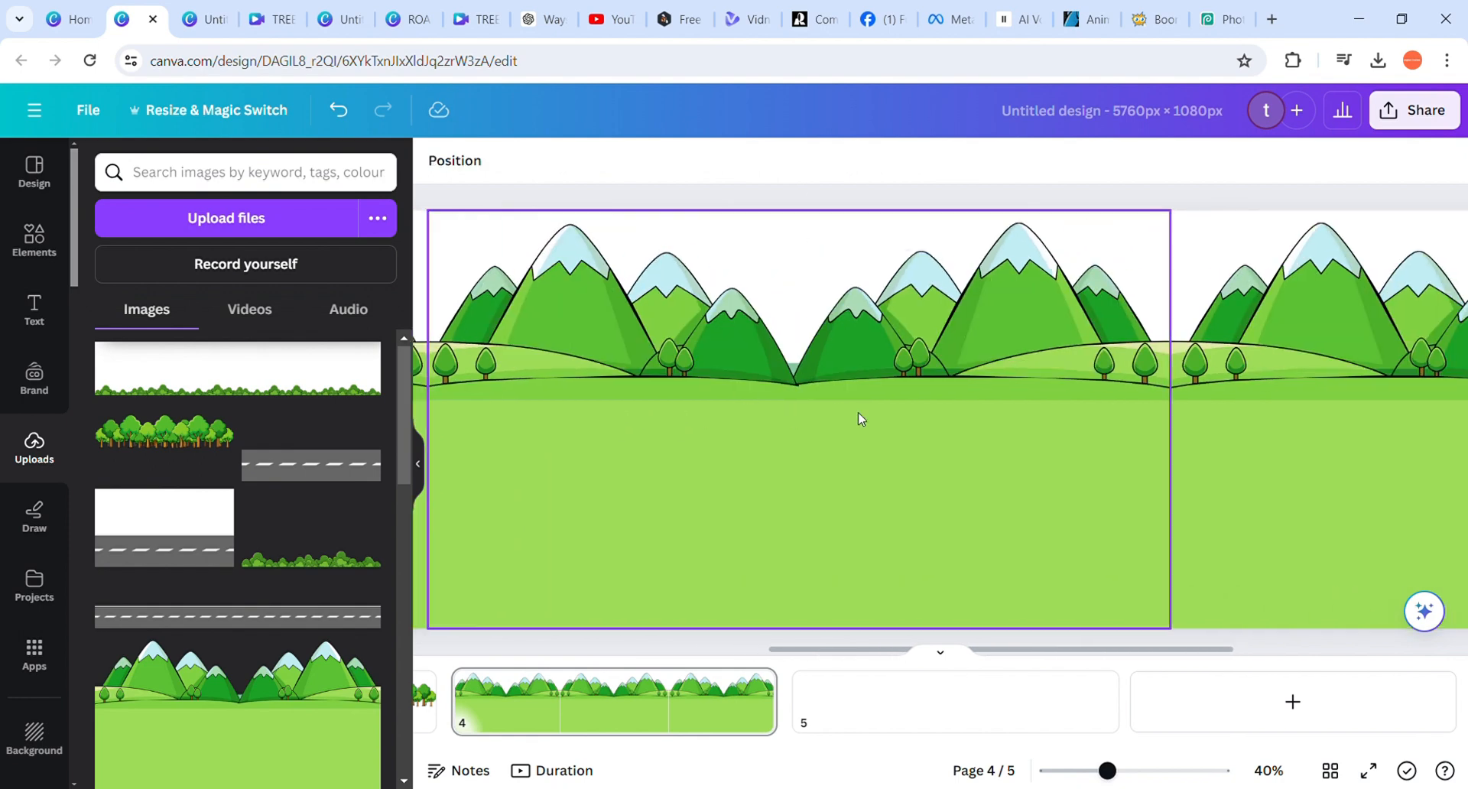
scroll(860, 419, "left", 3)
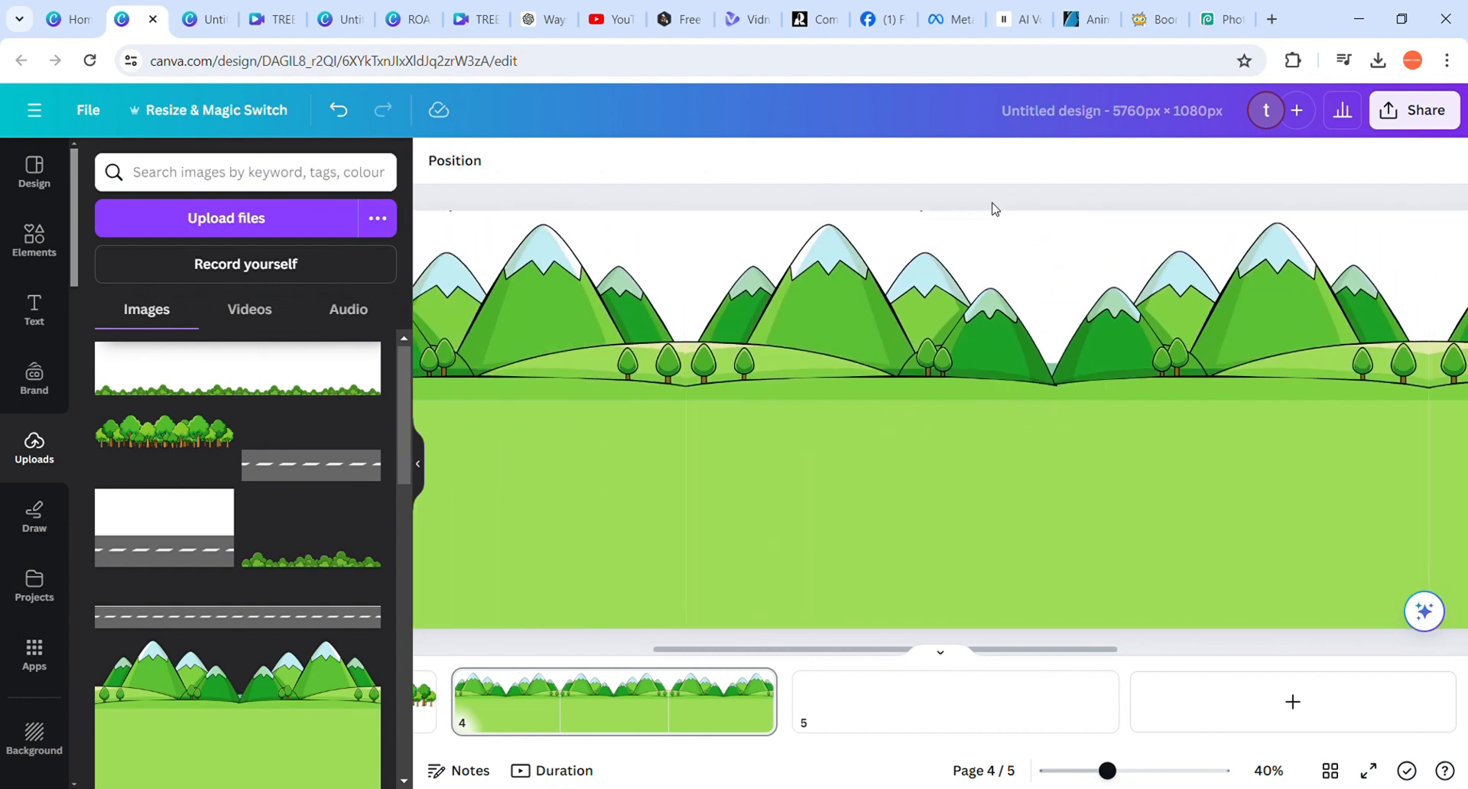
scroll(994, 208, "right", 1)
scroll(994, 208, "right", 1)
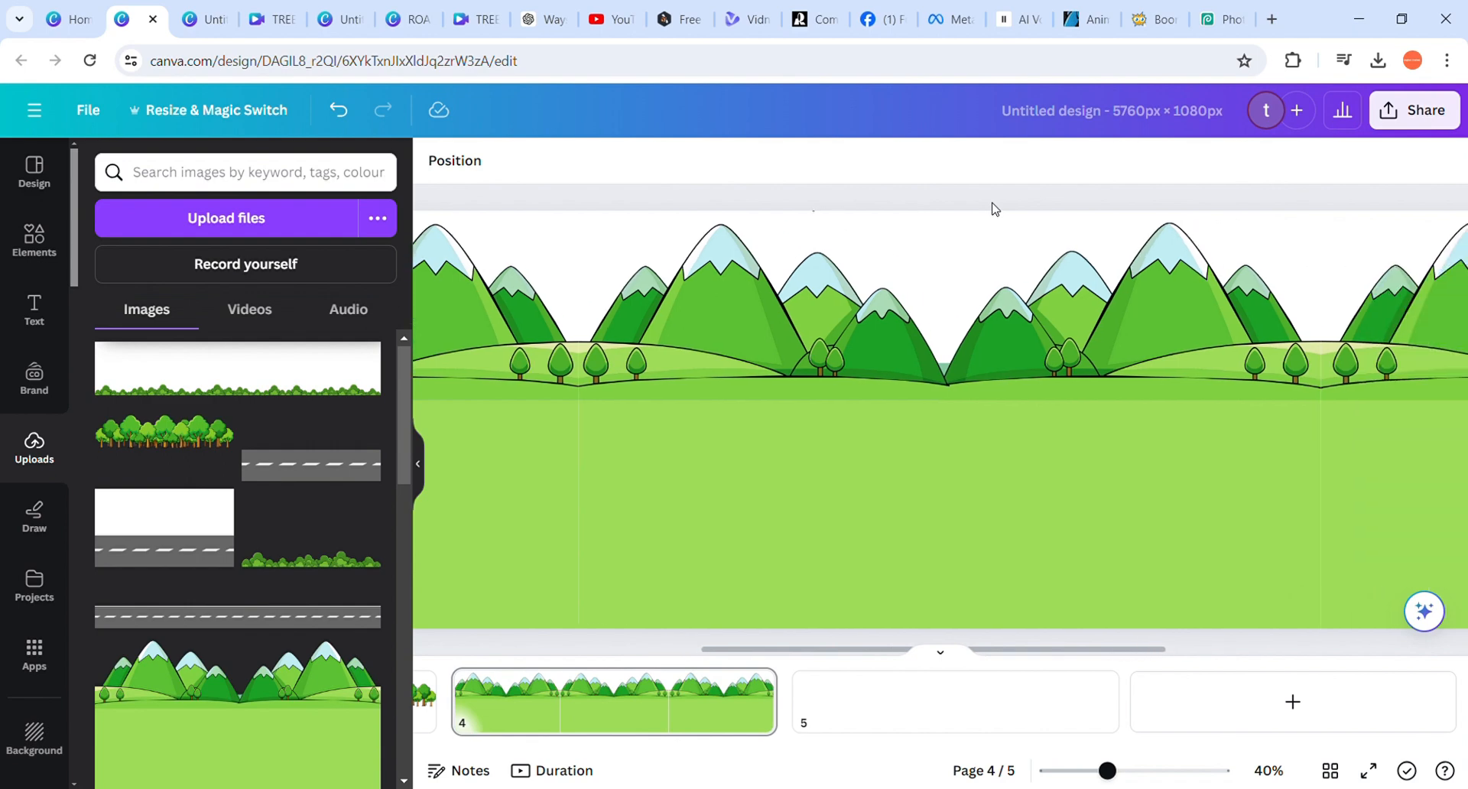
scroll(994, 208, "down", 3)
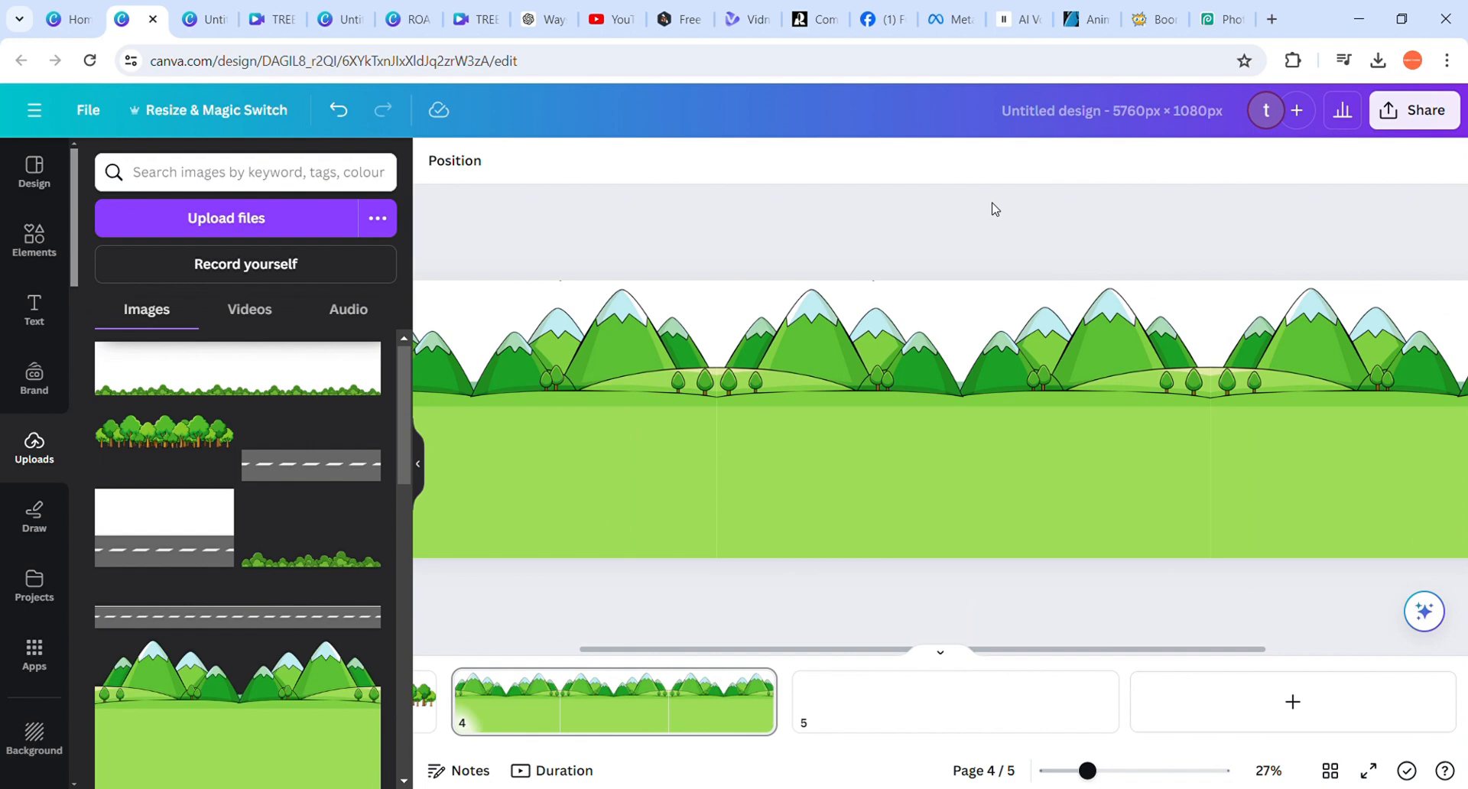
left_click(580, 541)
scroll(642, 603, "down", 3)
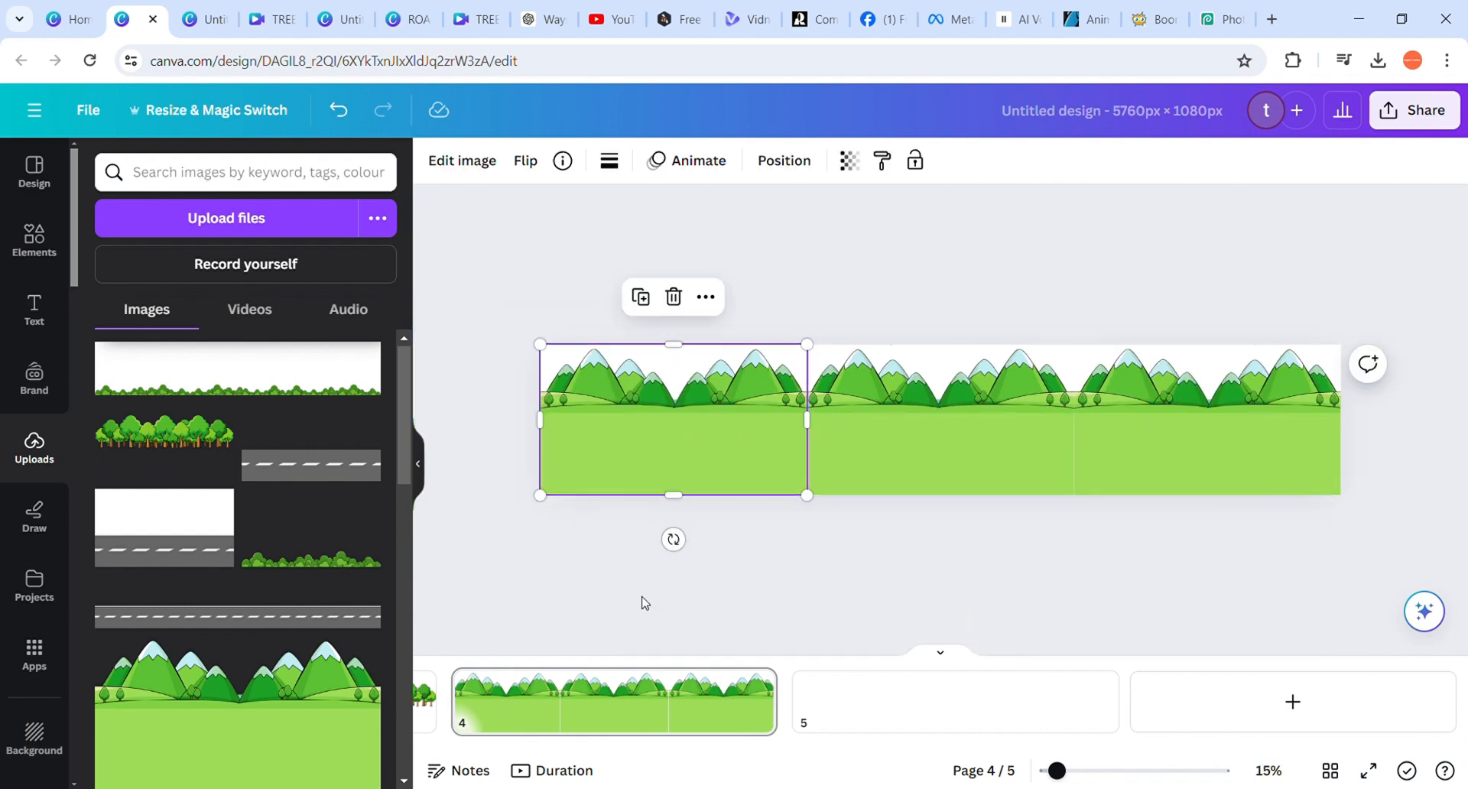
left_click(566, 542)
Add a square shape and stretch it into a band about 5906 px wide across the ground just below the mountains
left_click(38, 250)
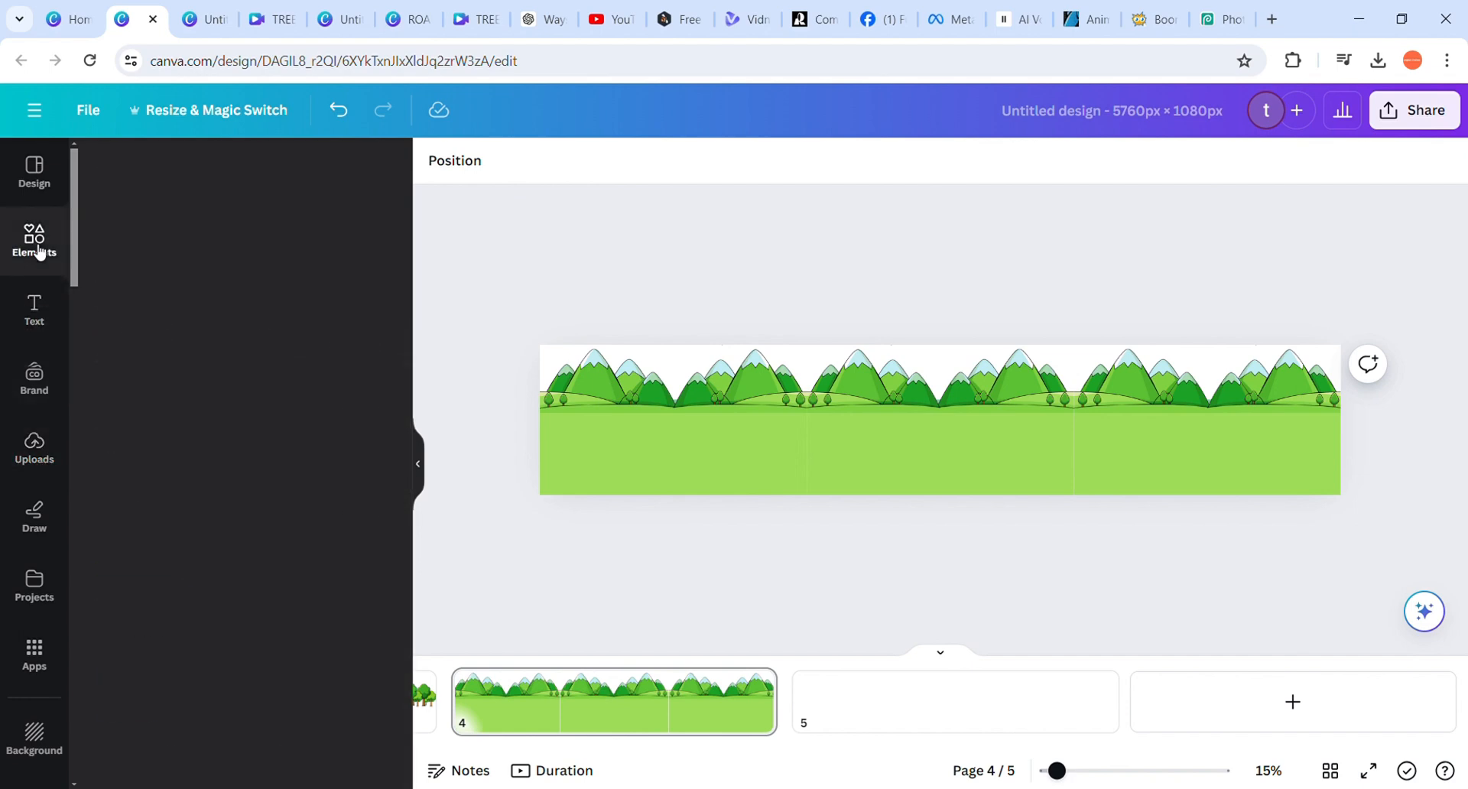
left_click(124, 473)
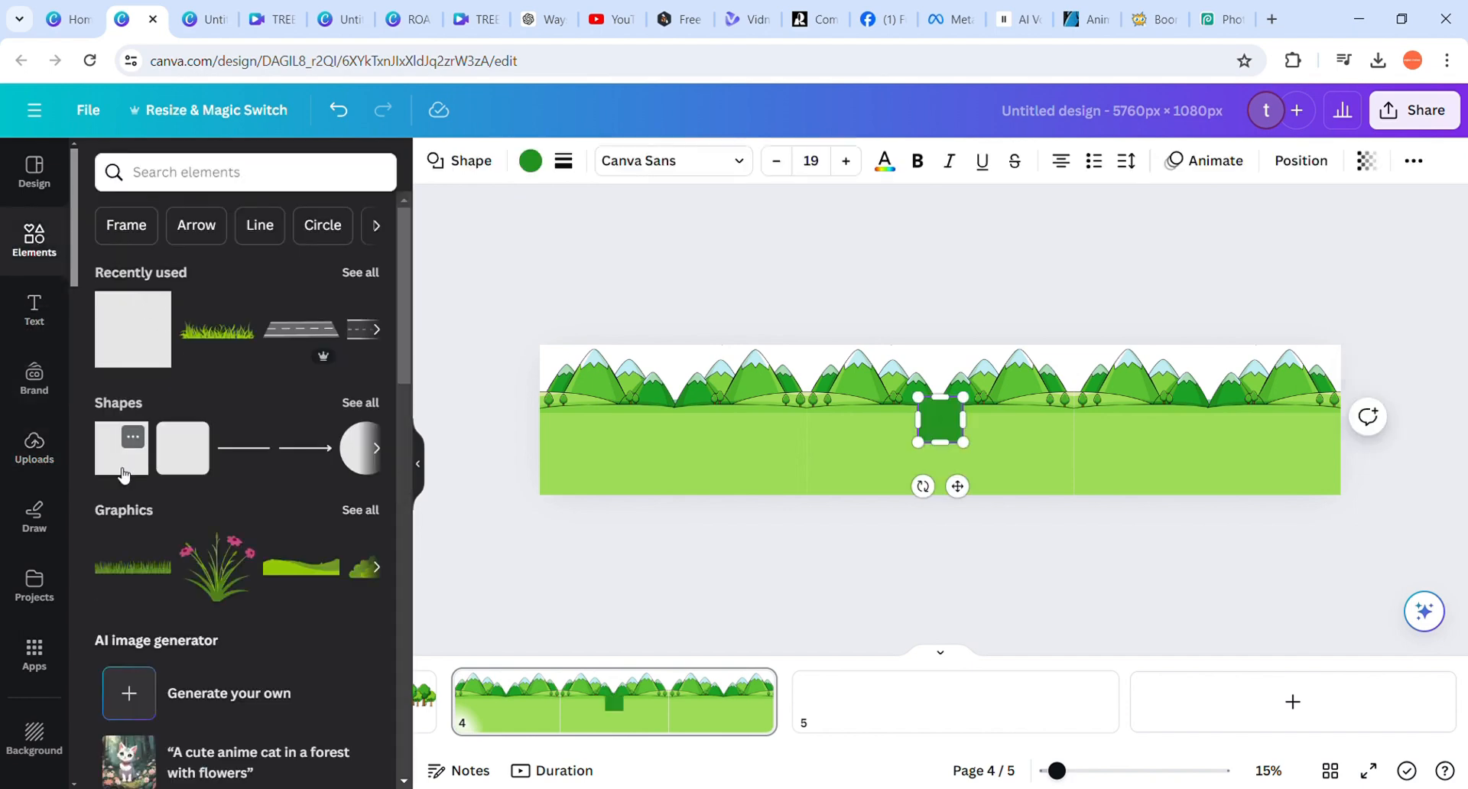
left_click(834, 272)
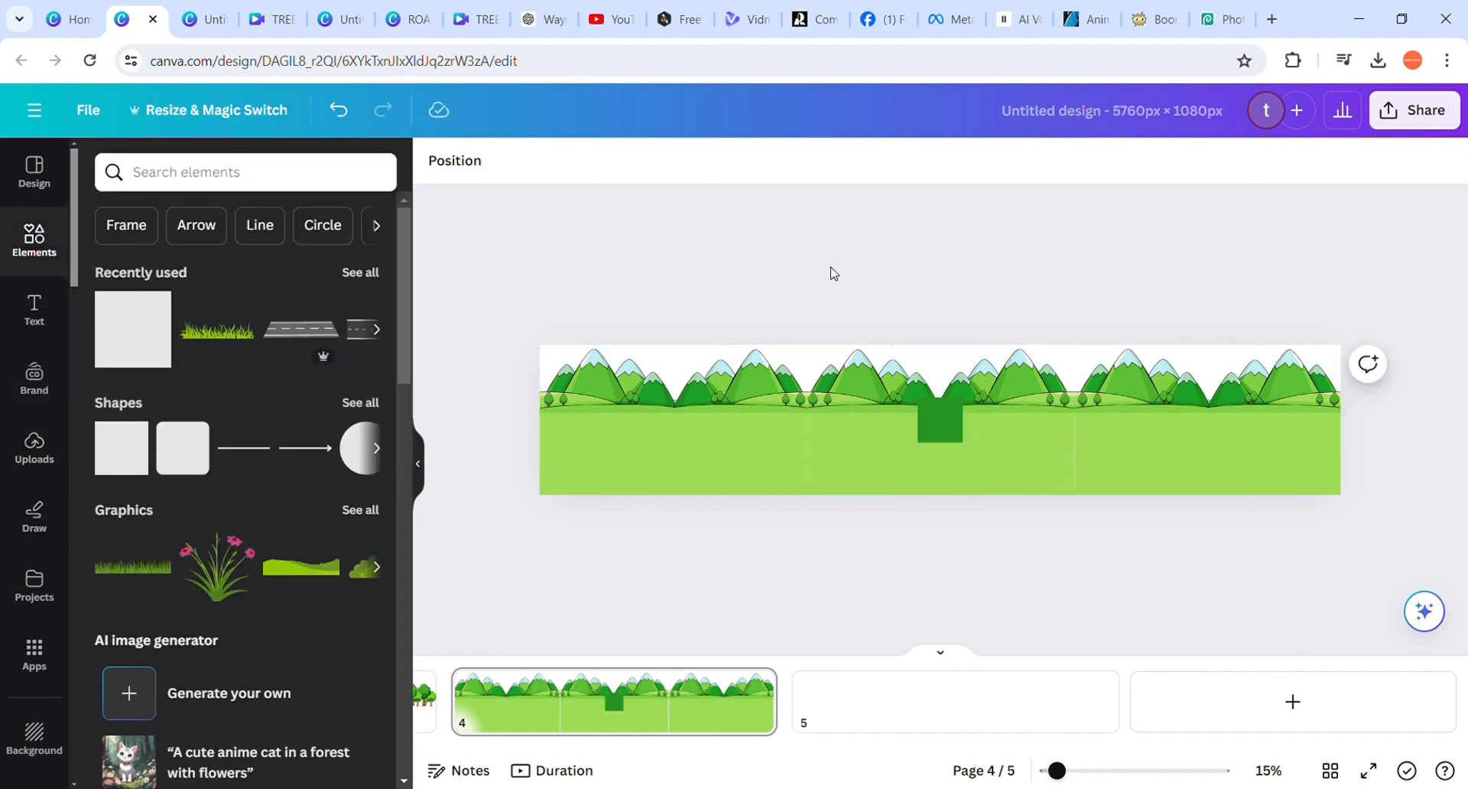
left_click_drag(937, 424, 1344, 423)
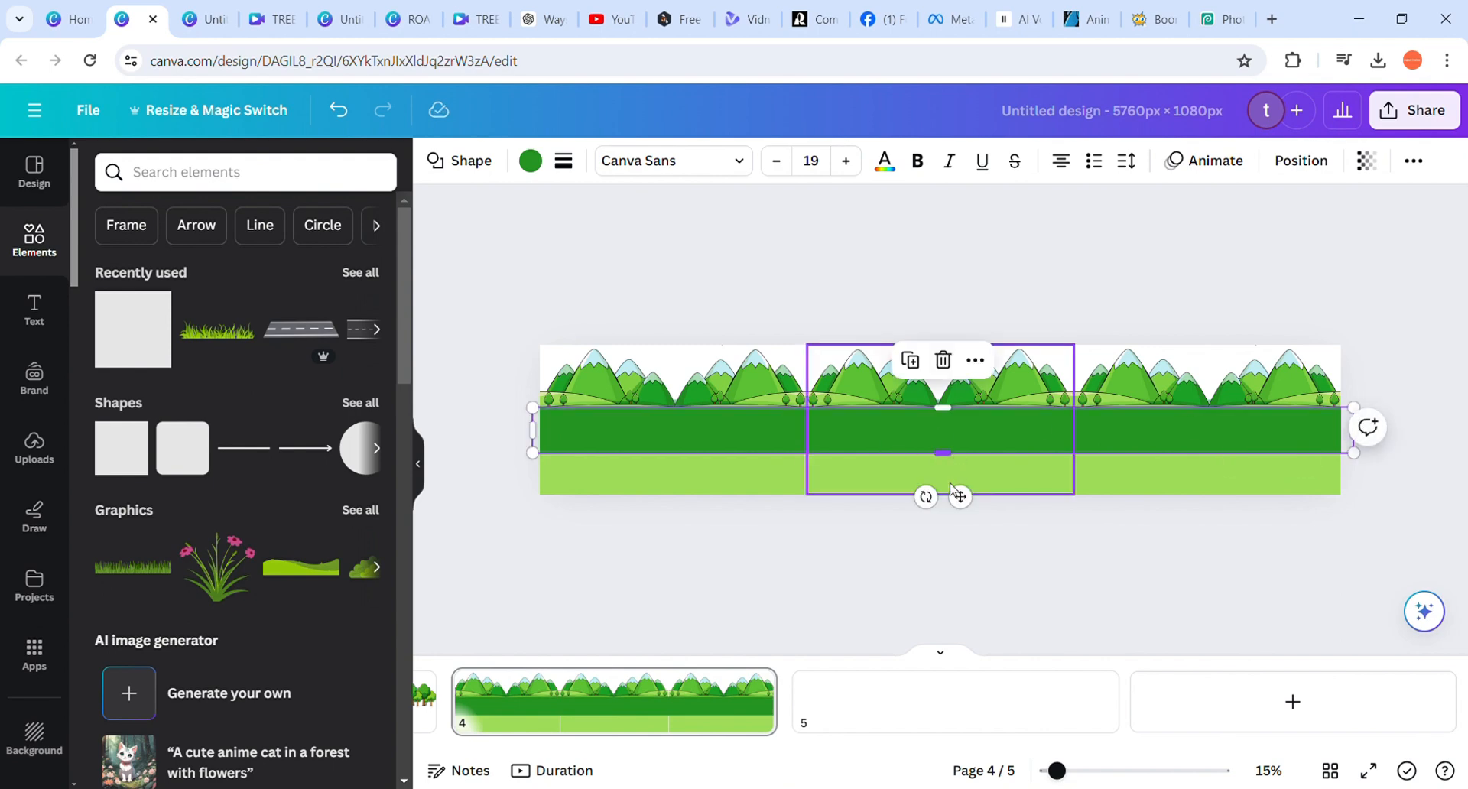
right_click(950, 488)
left_click(869, 437)
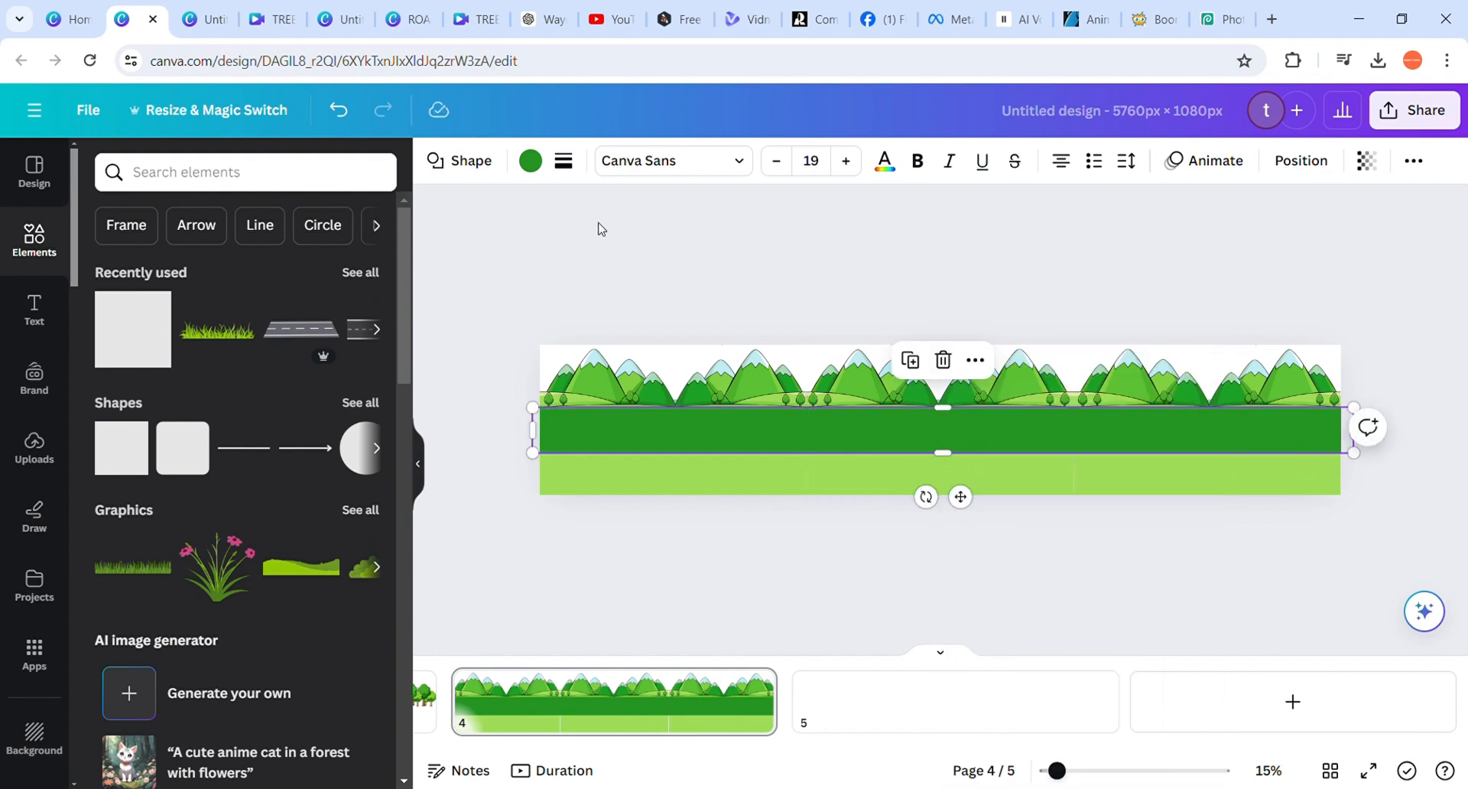
Recolour the band to #9FDD58 by sampling the light green ground of the mountain image
left_click(530, 161)
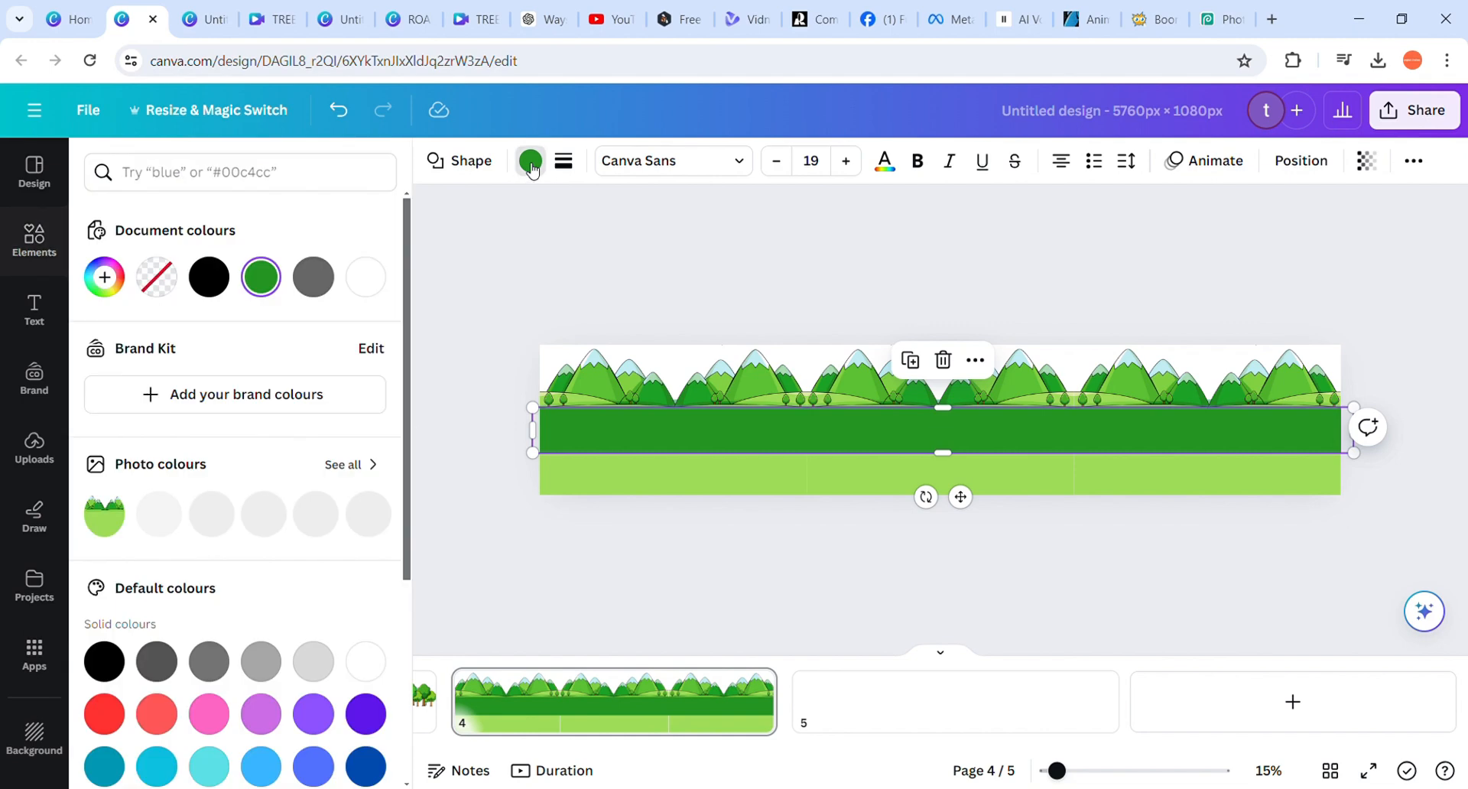
left_click(100, 297)
left_click(356, 523)
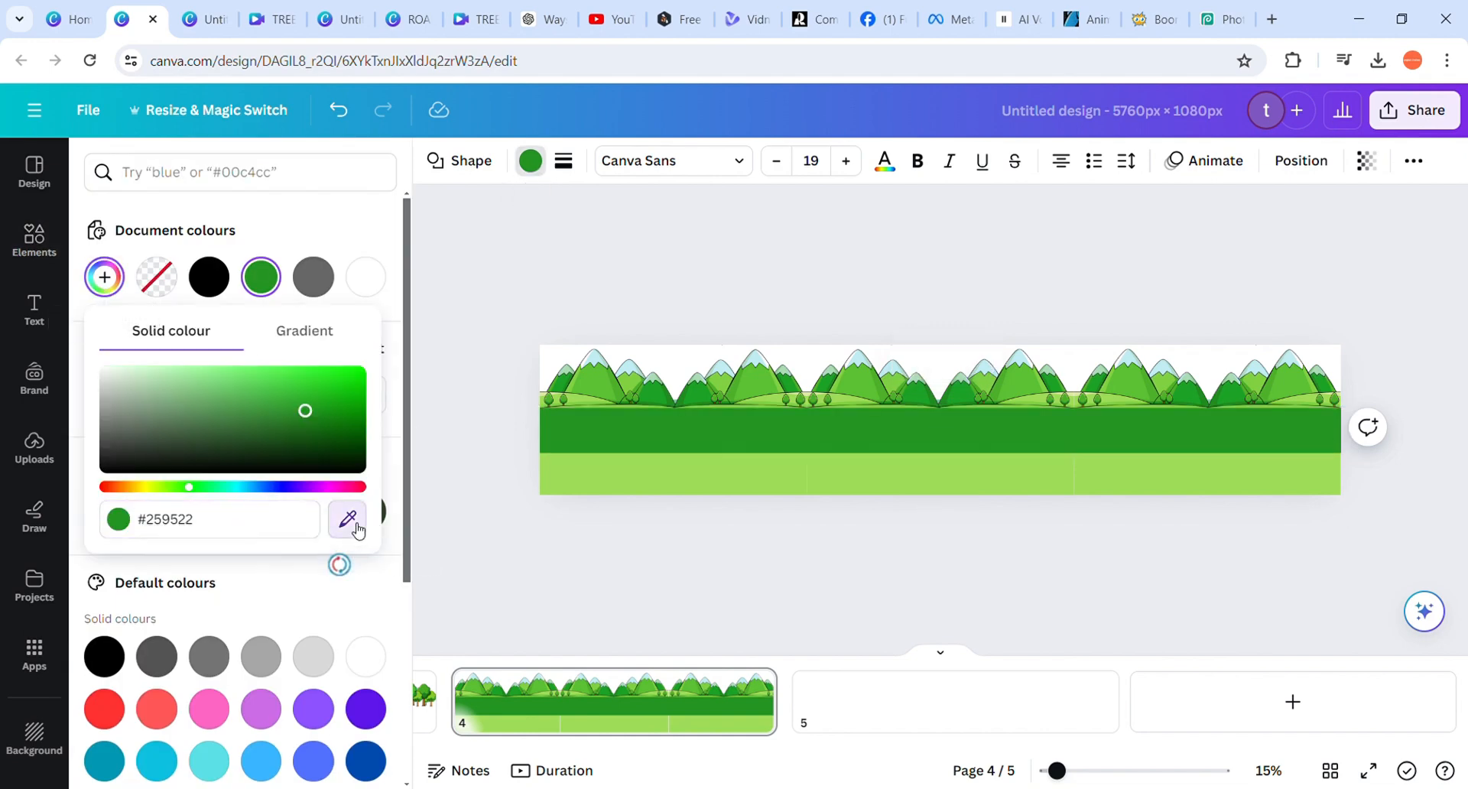
left_click(690, 478)
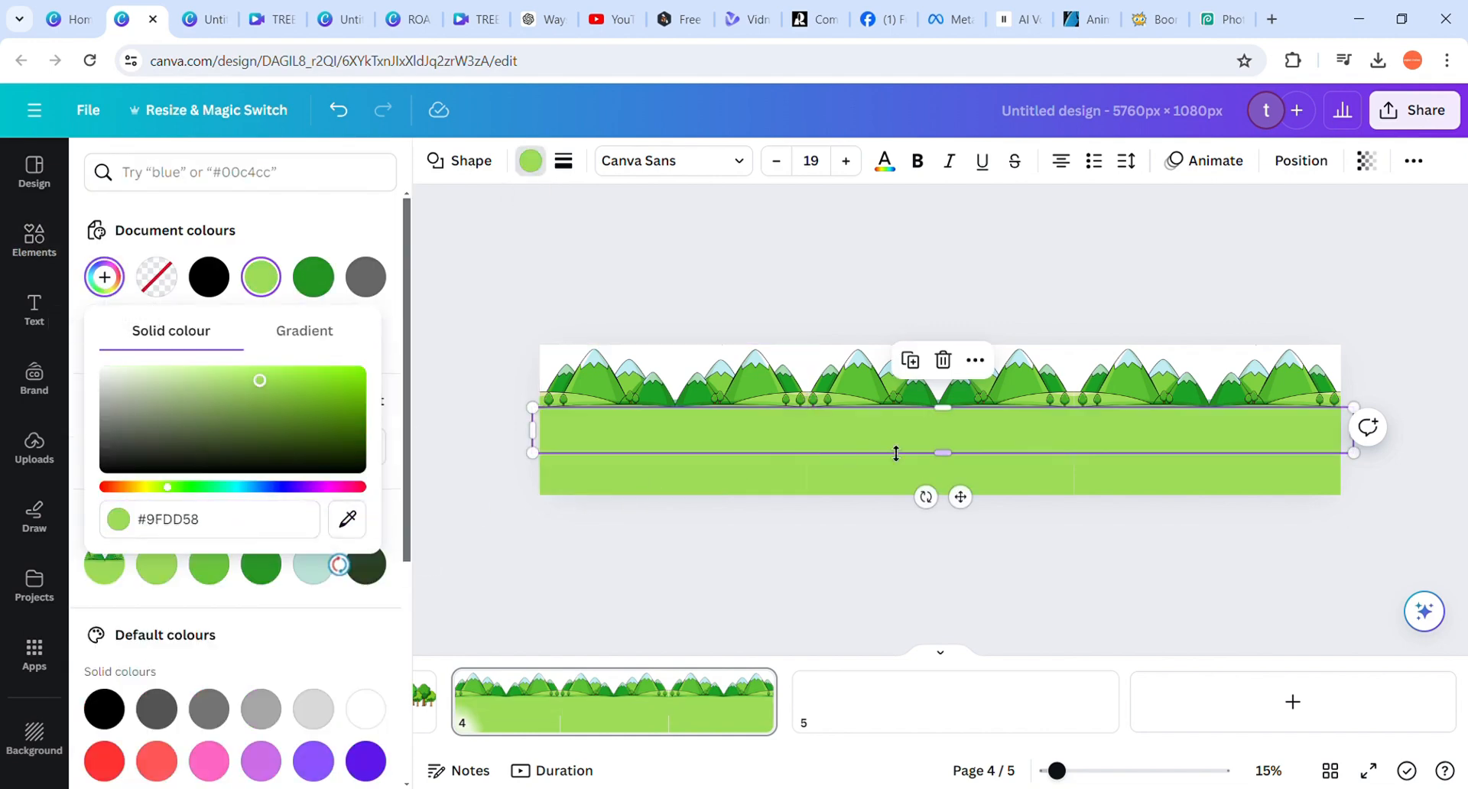
left_click(637, 280)
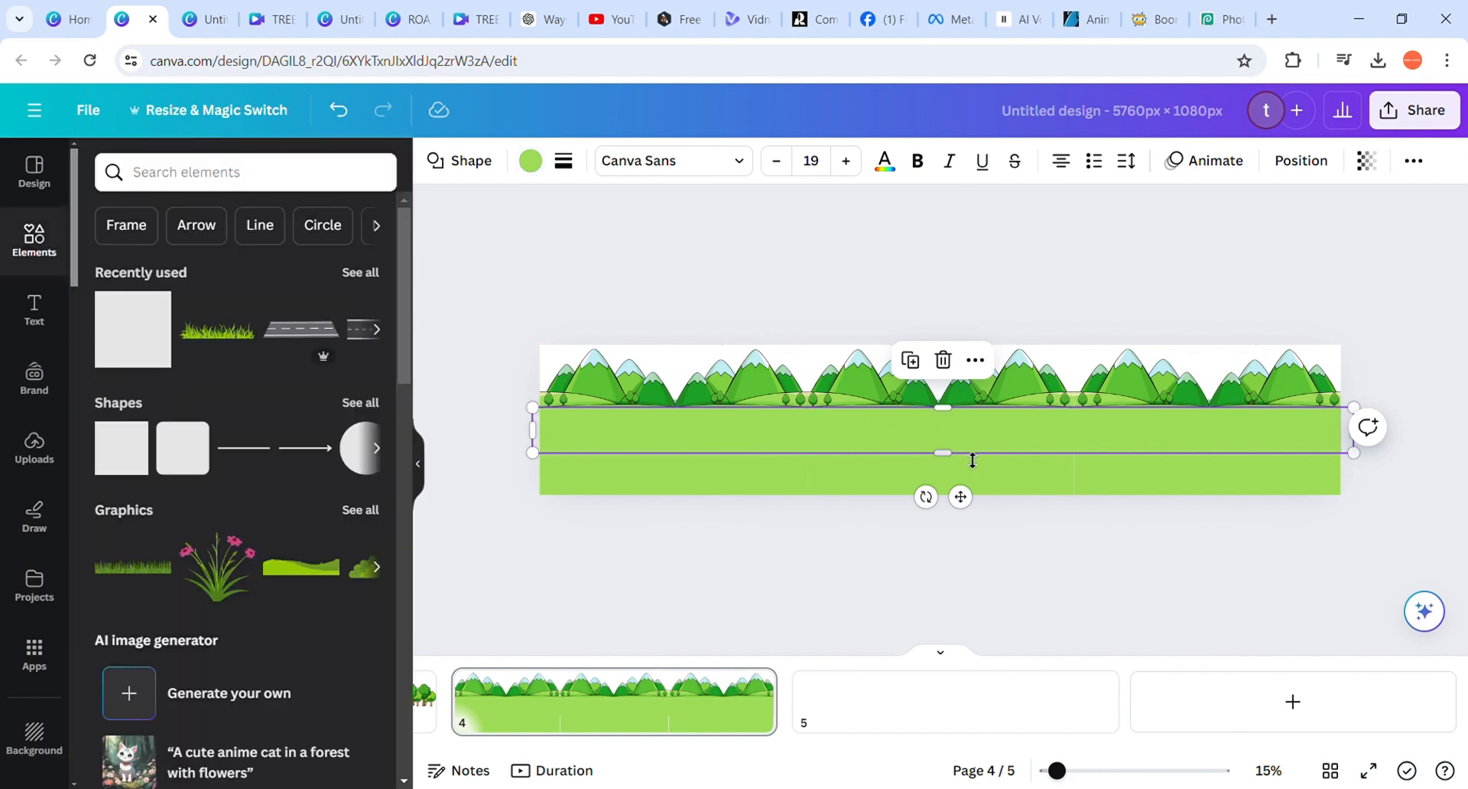
Extend the green band down to the page's bottom edge, making it about 626 px high
right_click(955, 490)
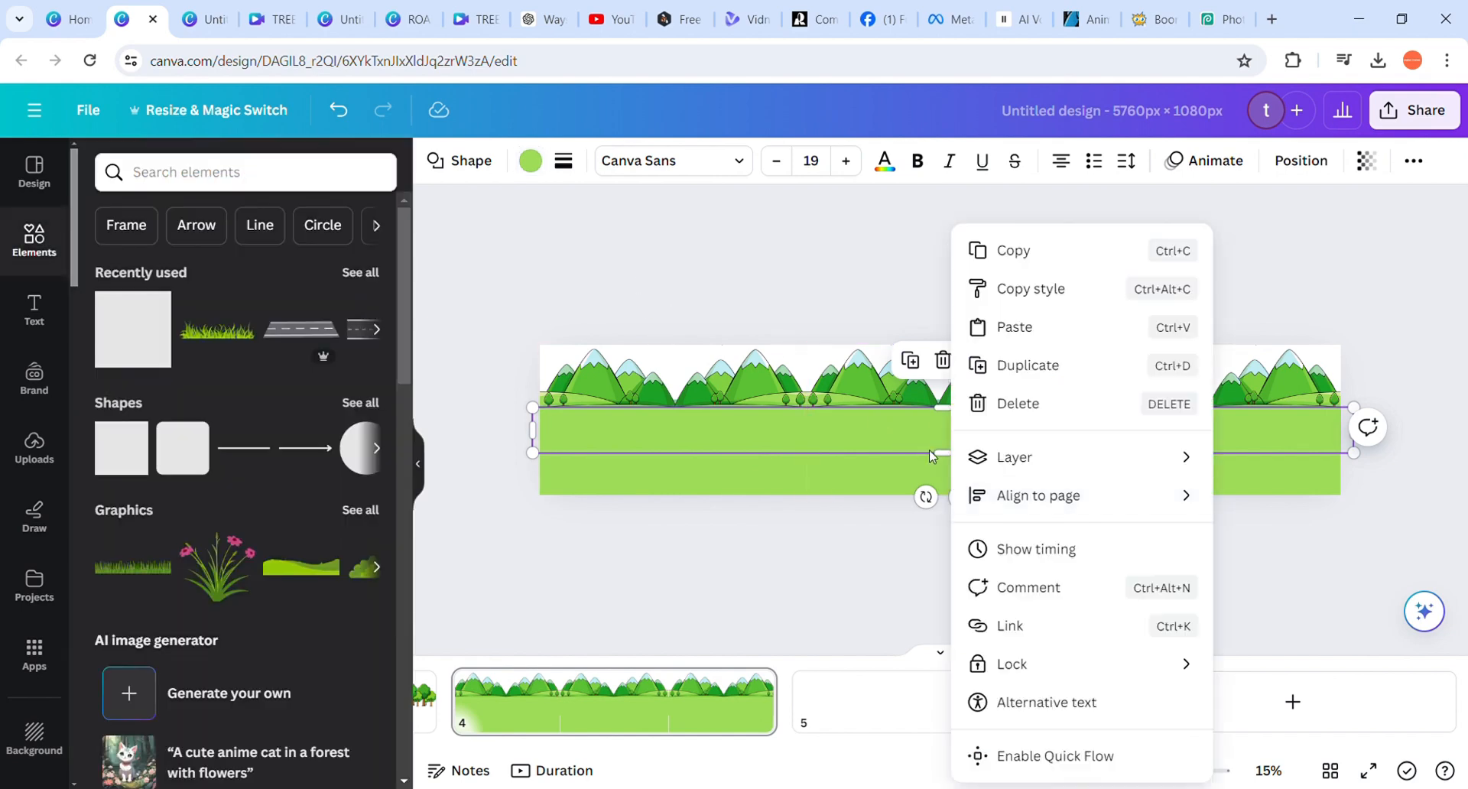
left_click(943, 458)
left_click_drag(943, 453, 959, 502)
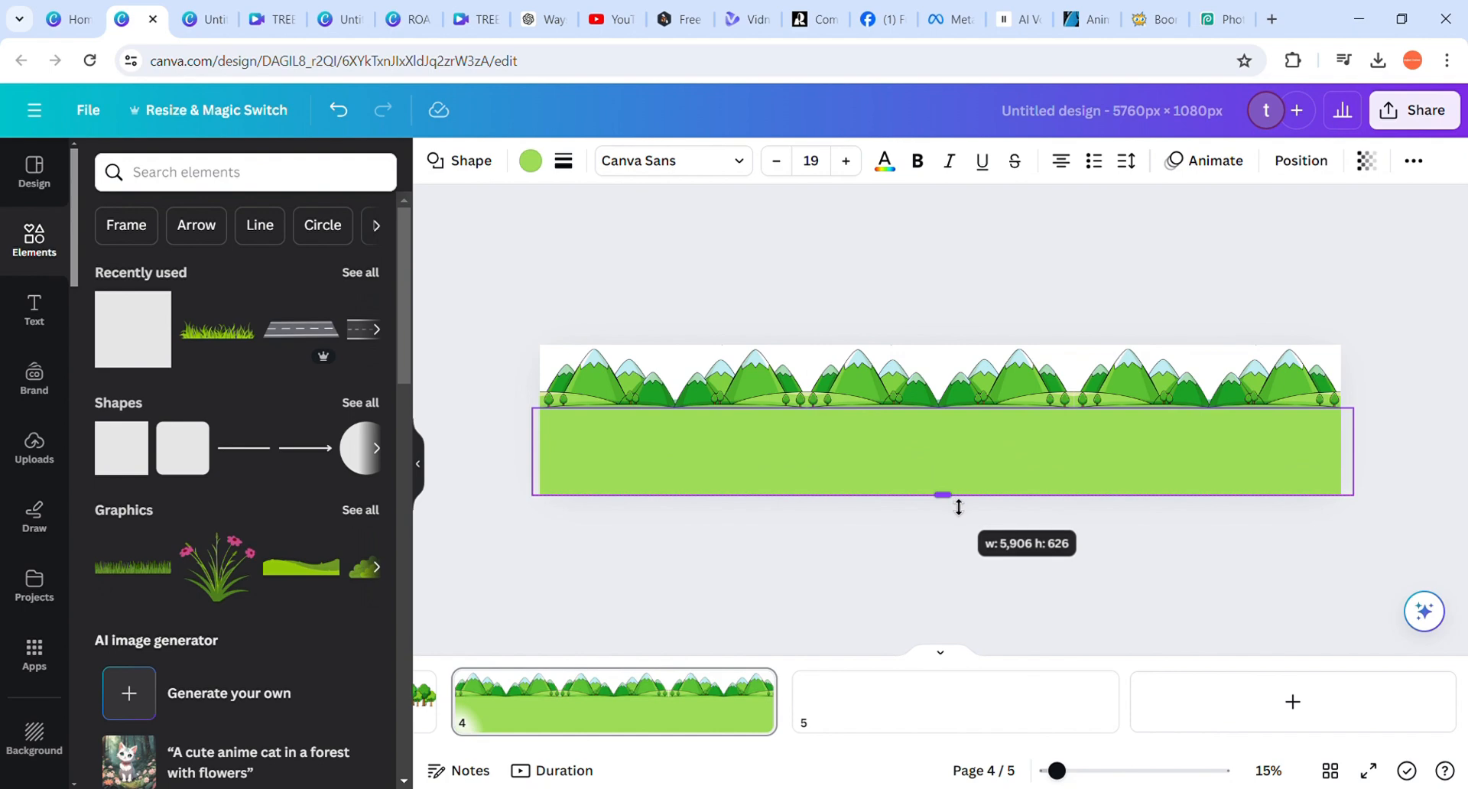
mouse_move(951, 419)
left_mouse_down()
mouse_move(950, 440)
mouse_move(948, 411)
left_mouse_up()
scroll(942, 406, "up", 5)
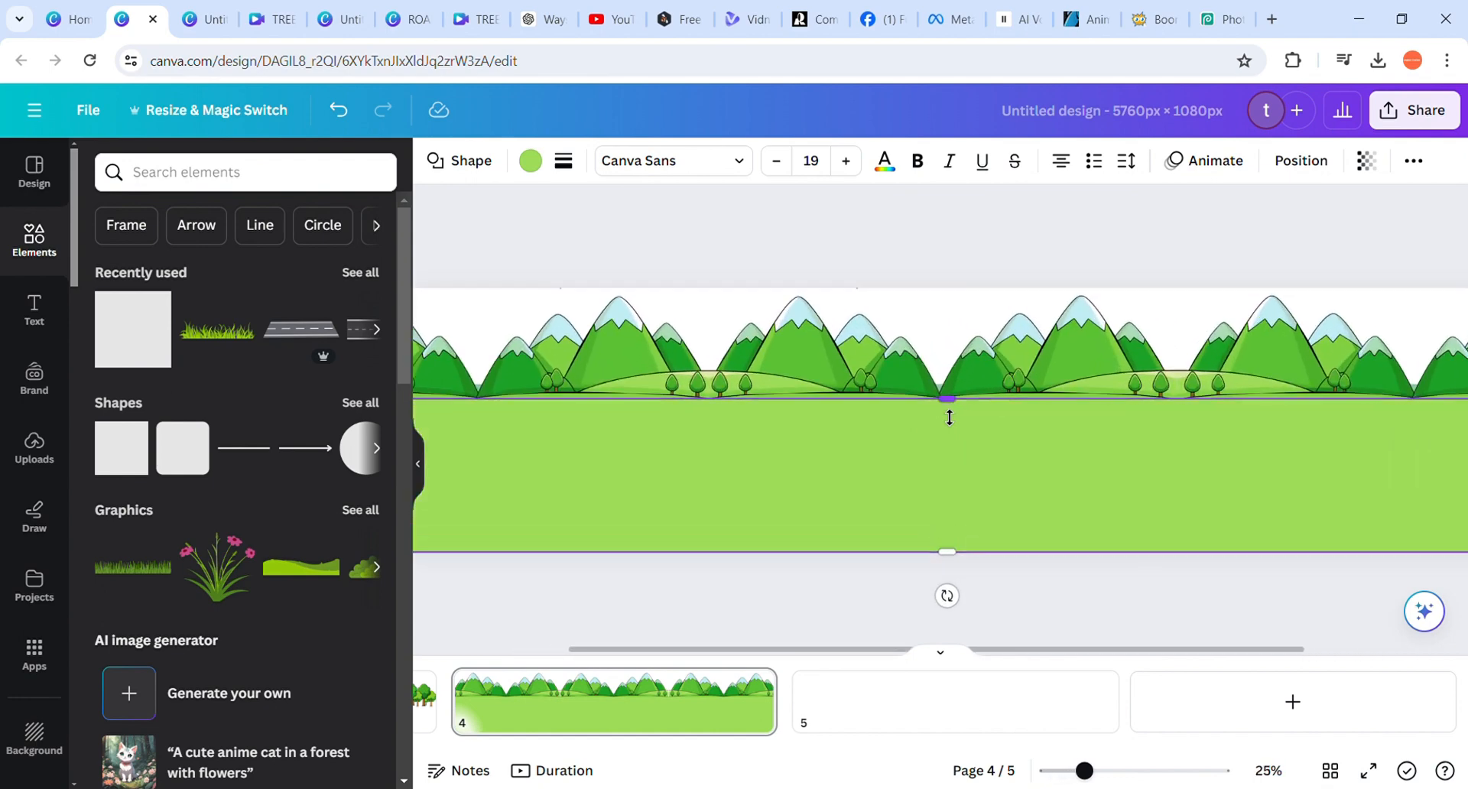
Send the green band behind the mountain images and lower its top edge slightly, to a height of about 623 px
left_click(1313, 169)
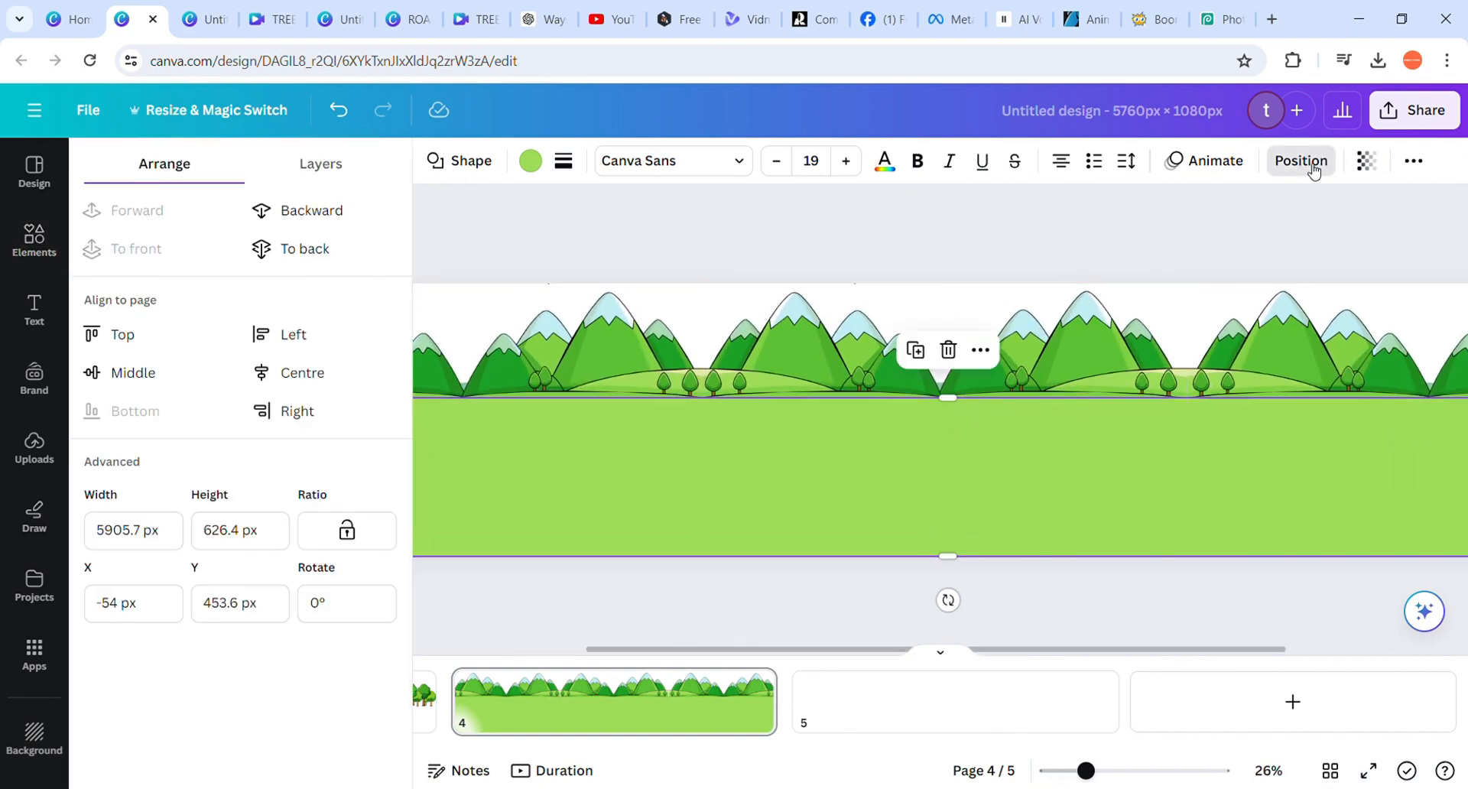
left_click(320, 222)
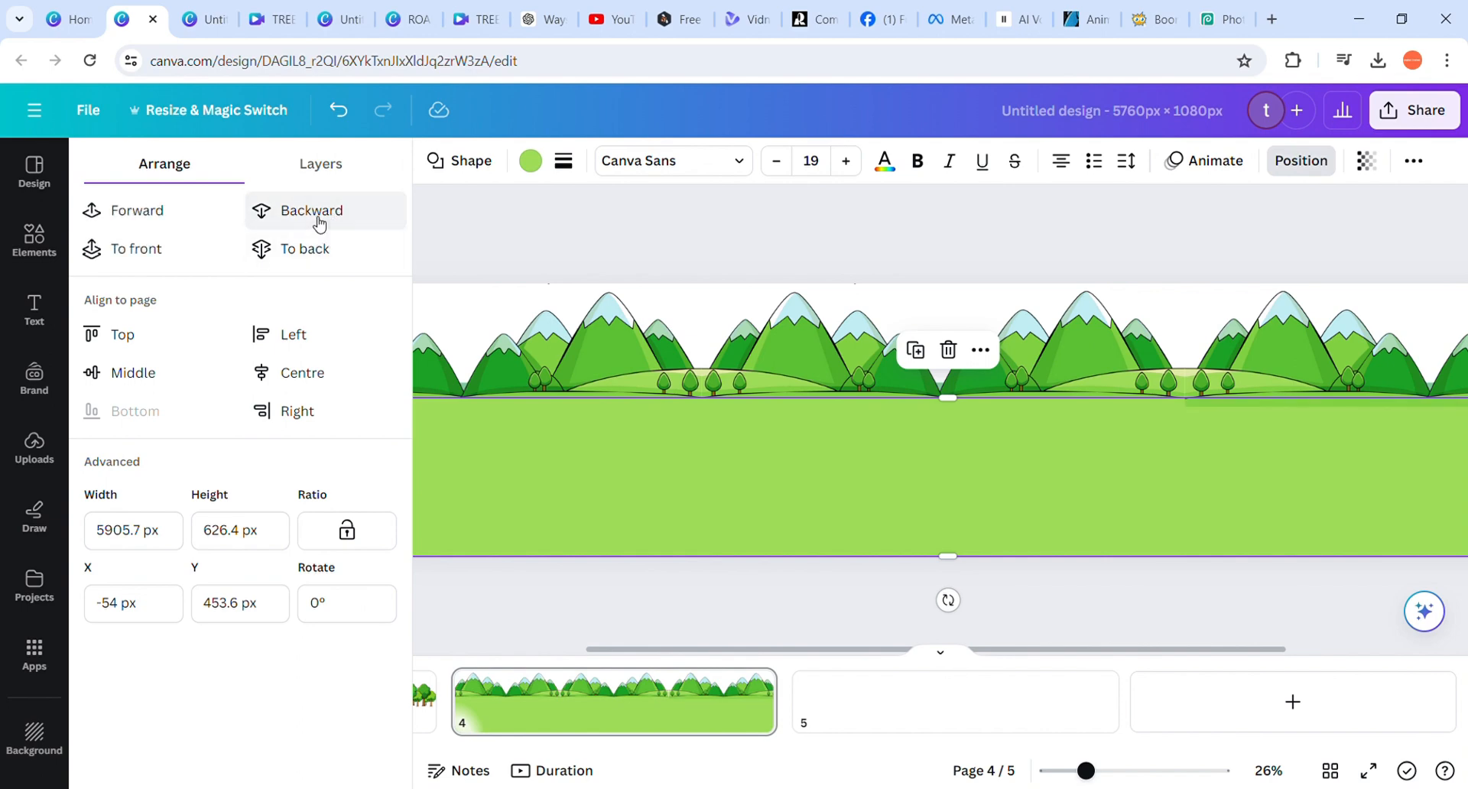
left_click(320, 221)
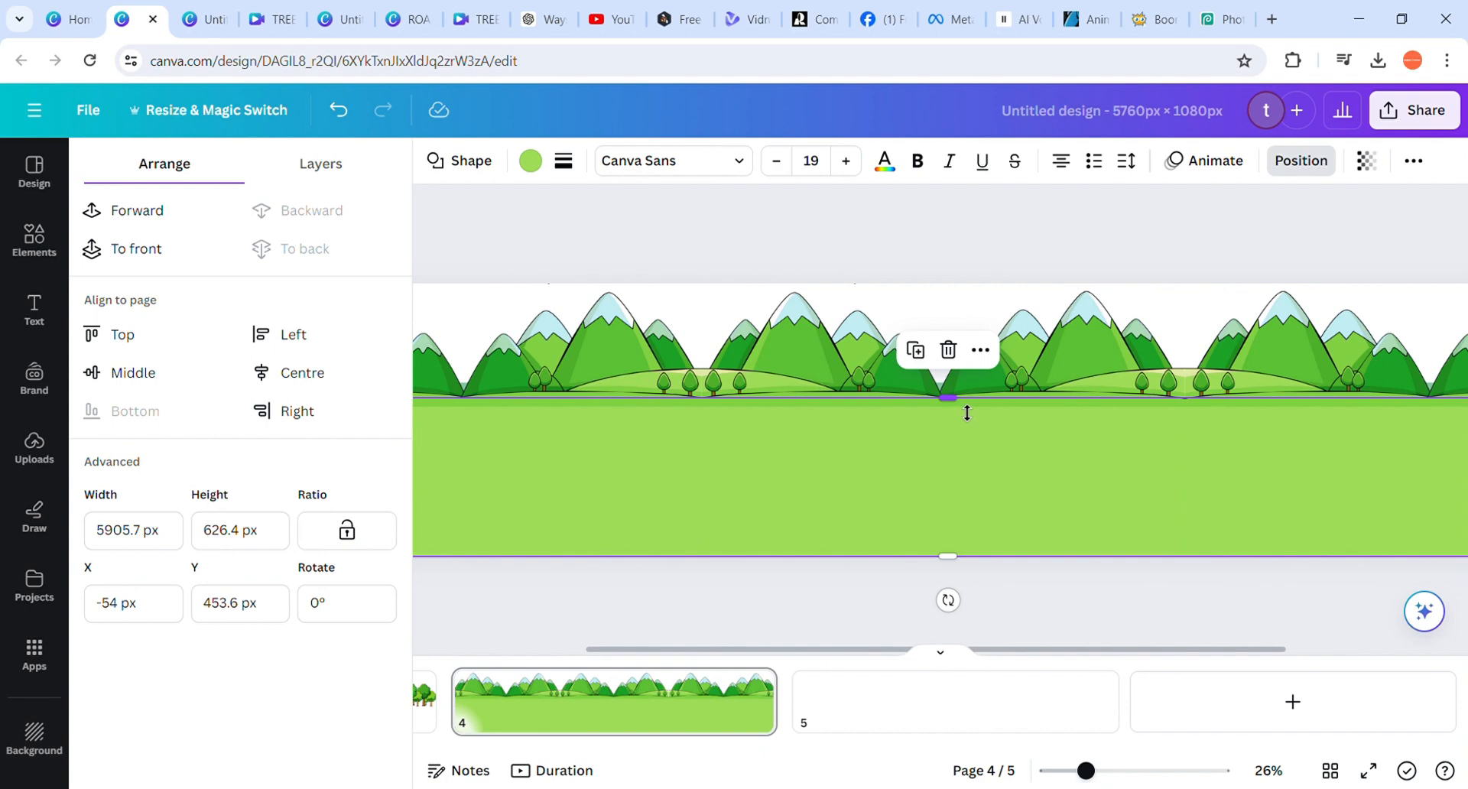
mouse_move(967, 413)
left_mouse_down()
mouse_move(964, 398)
mouse_move(961, 438)
mouse_move(965, 414)
left_mouse_up()
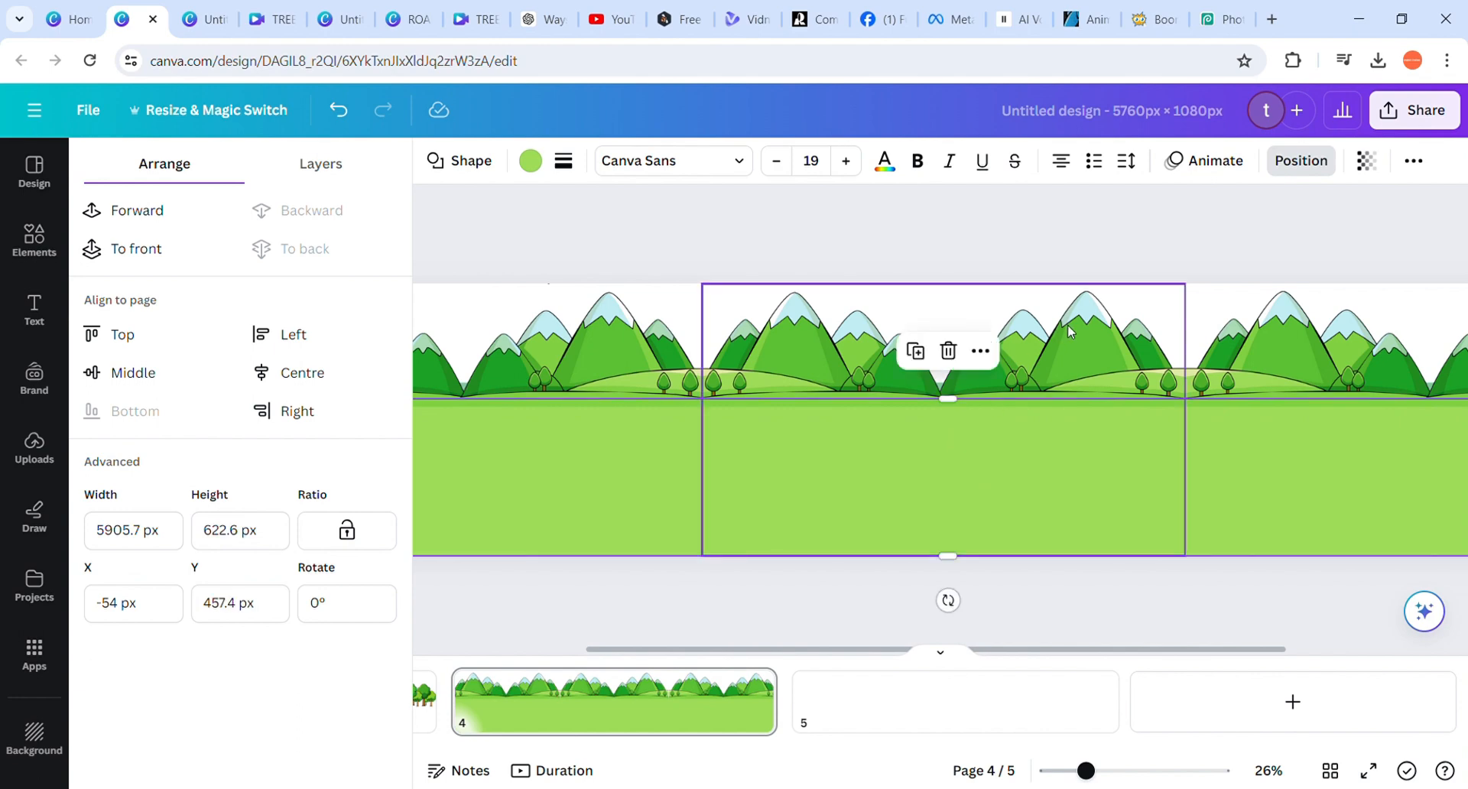
key("ctrl+minus")
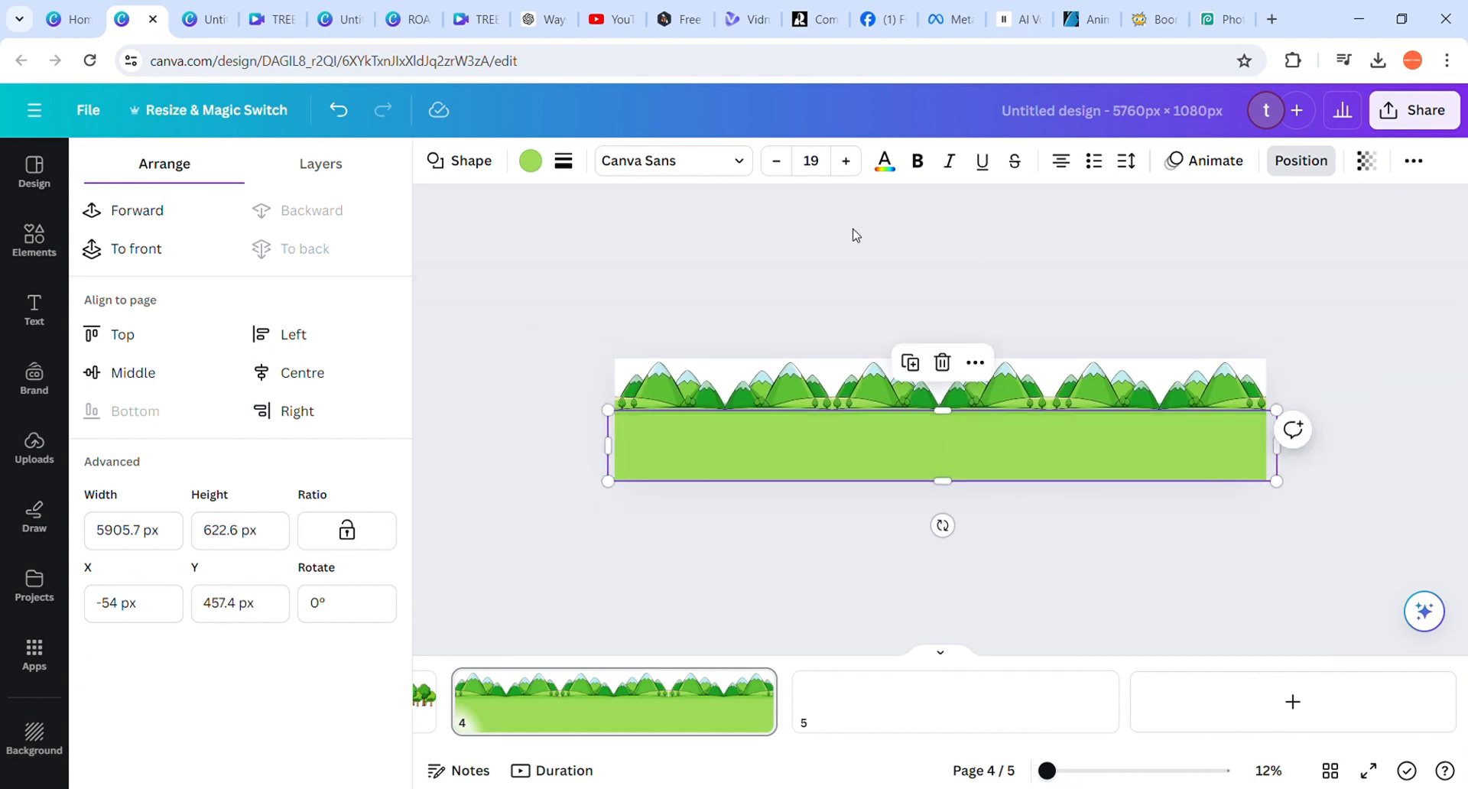
Look through the image effects for the leftmost mountain image and the design's PNG download options
left_click(589, 352)
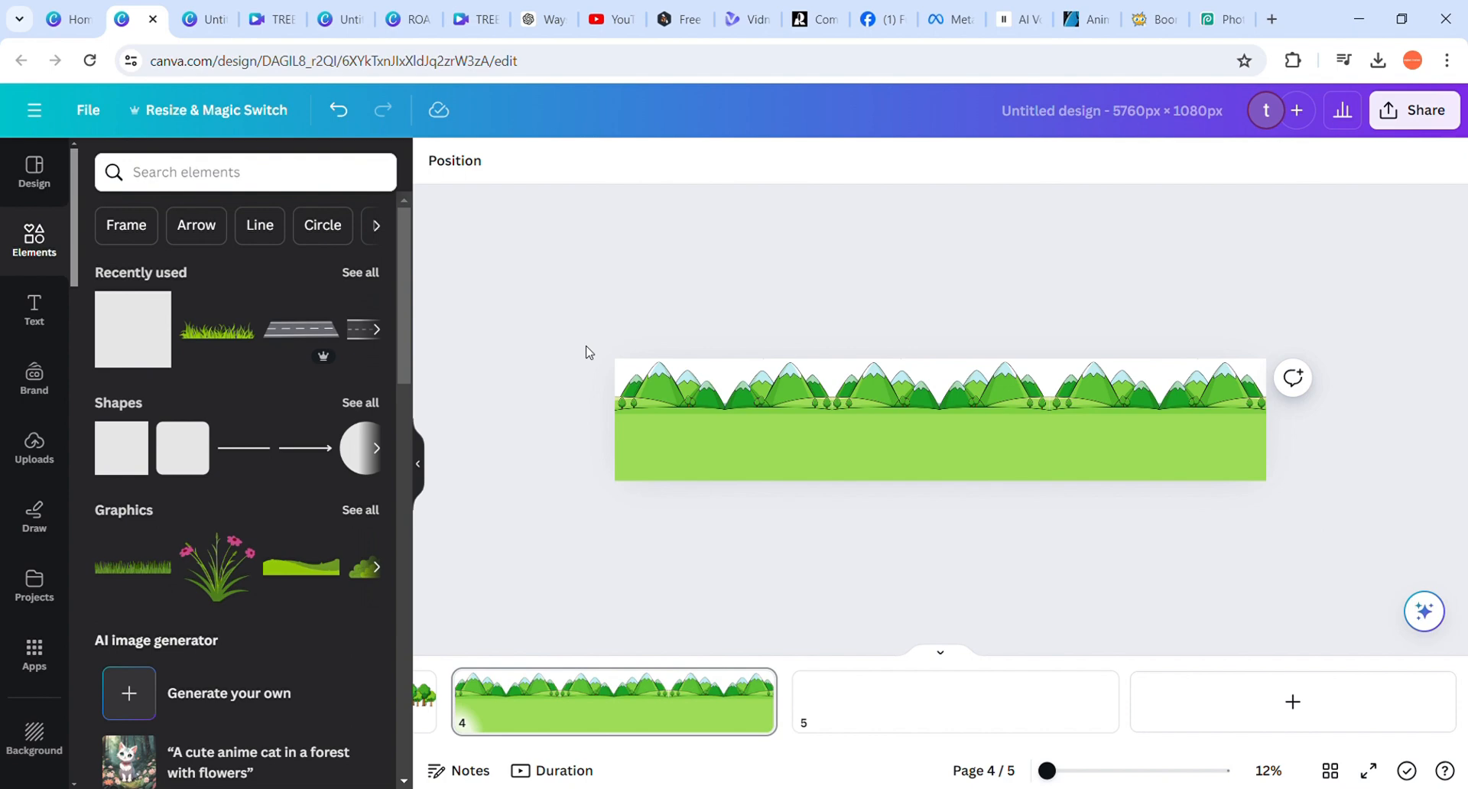
left_click(667, 406)
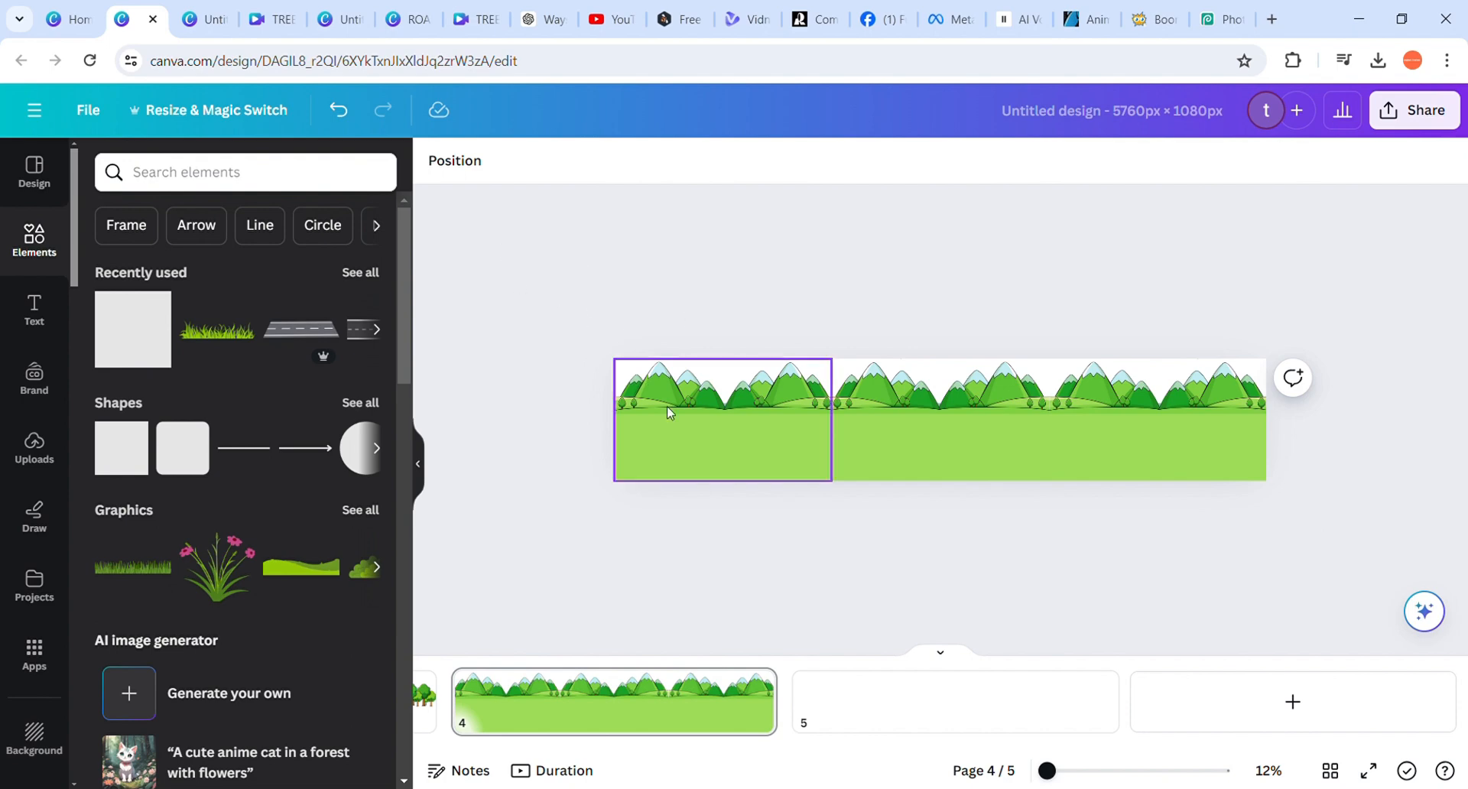
right_click(684, 421)
left_click(459, 160)
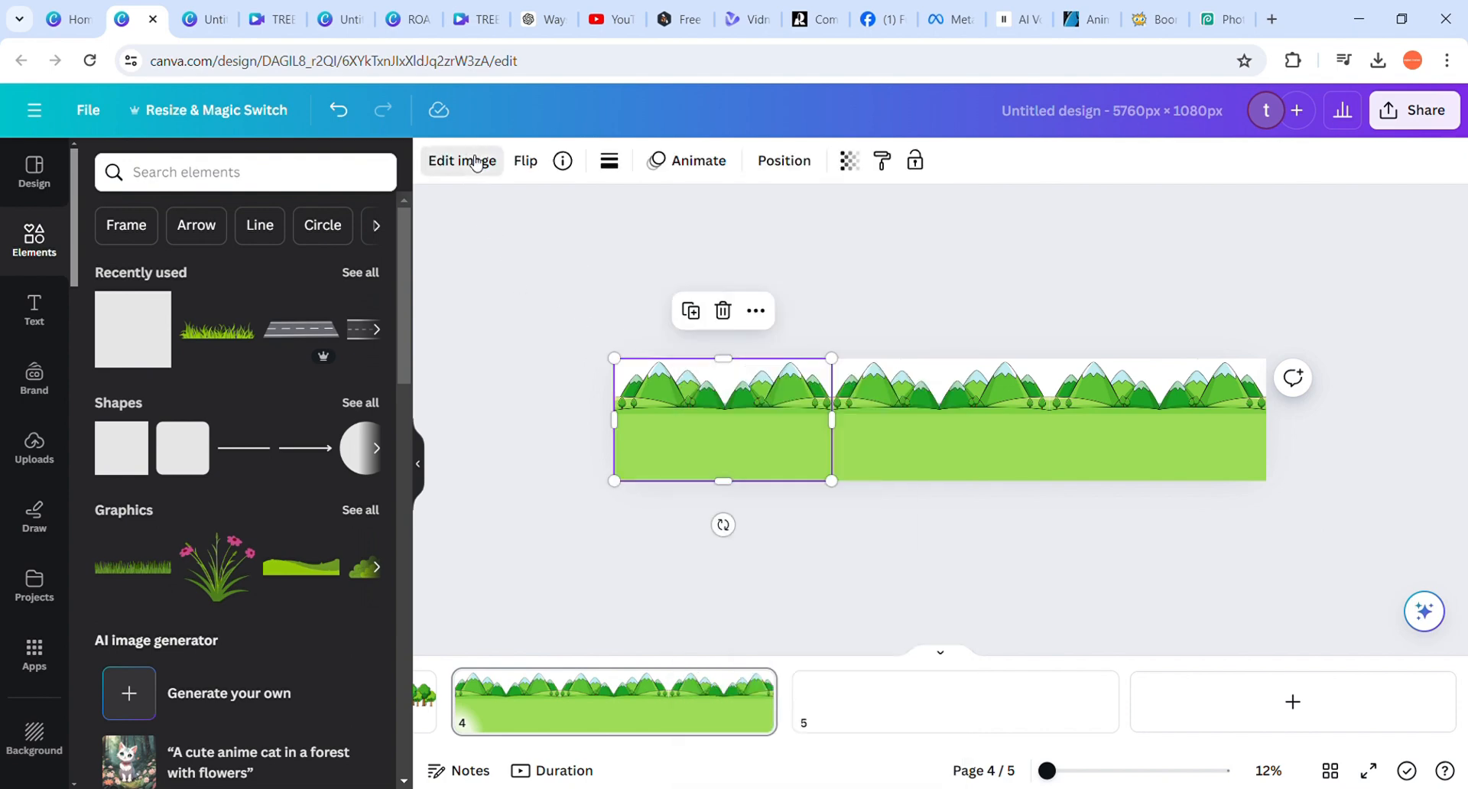
left_click(461, 161)
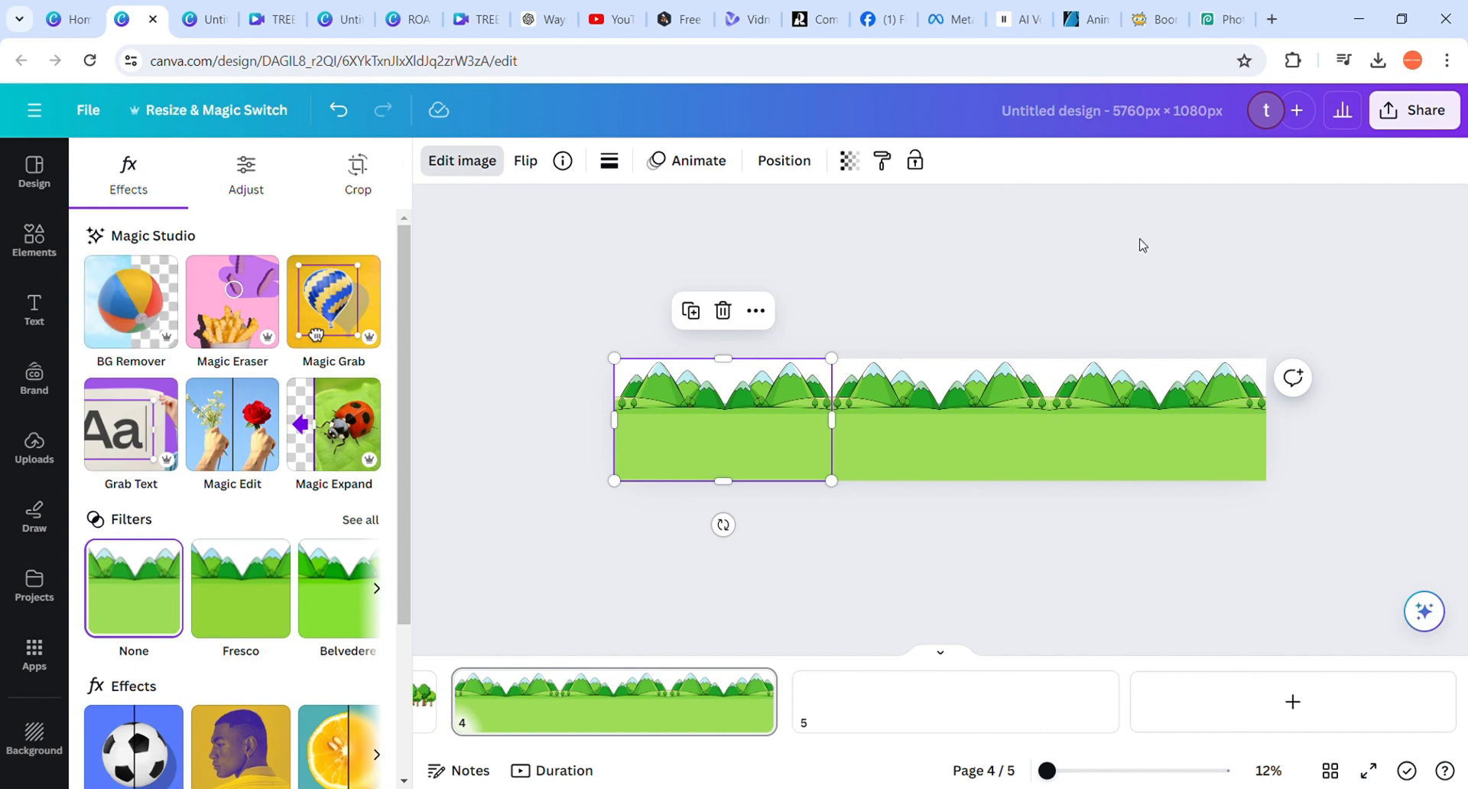
left_click(1452, 122)
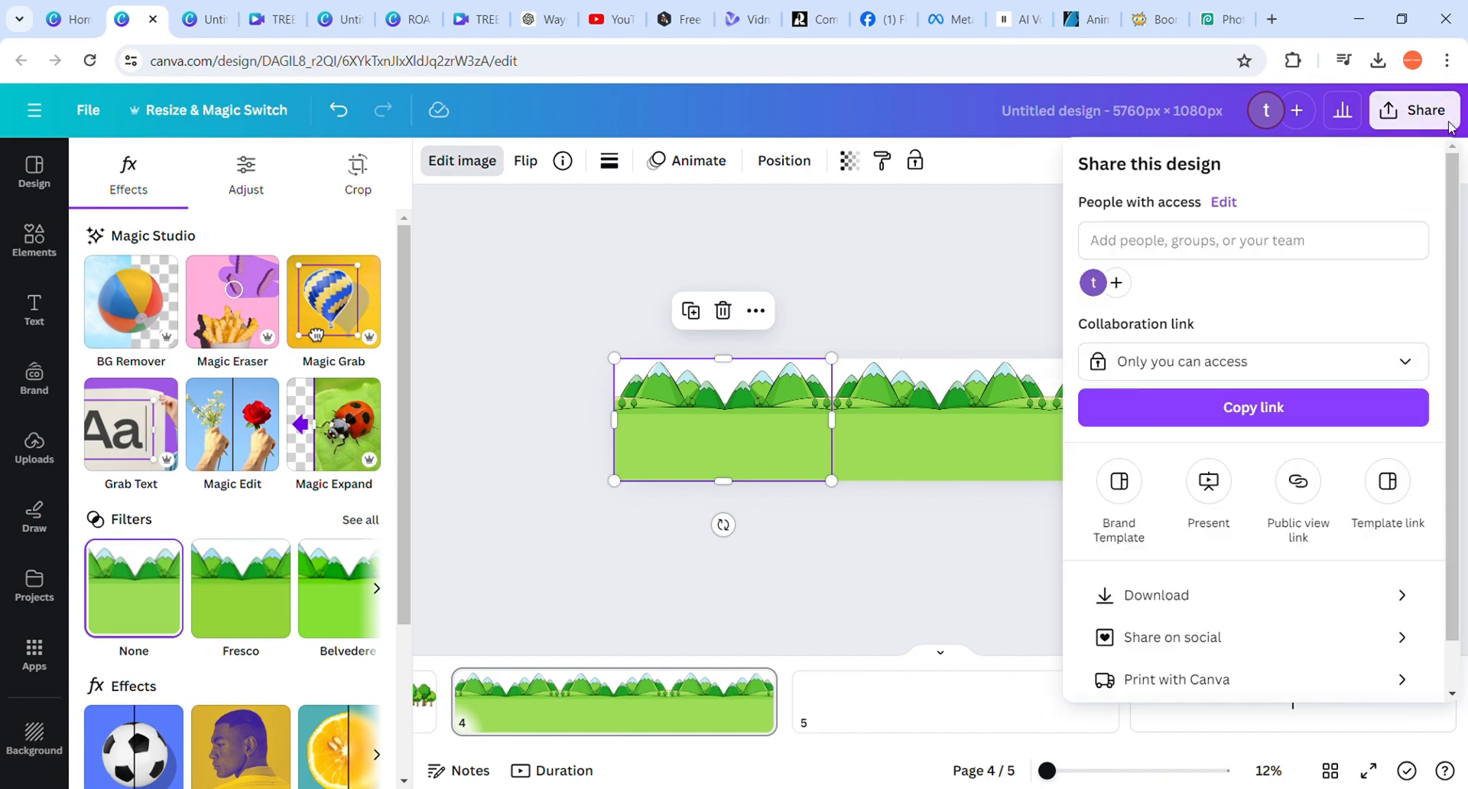
left_click(1338, 601)
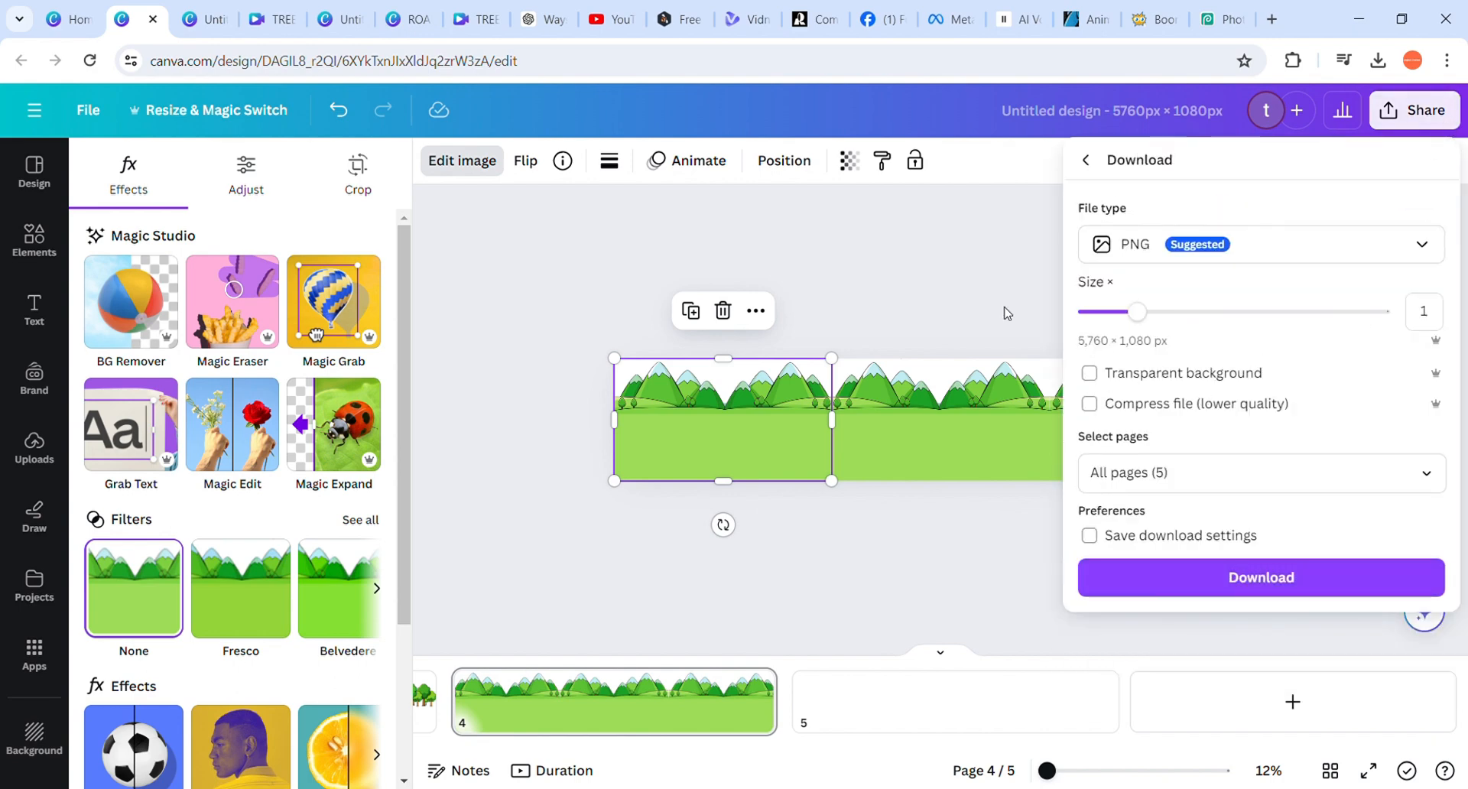
left_click(880, 281)
Add the uploaded white clouds image to page 5, align it to the page's top-left corner and enlarge it to full page height
left_click(896, 692)
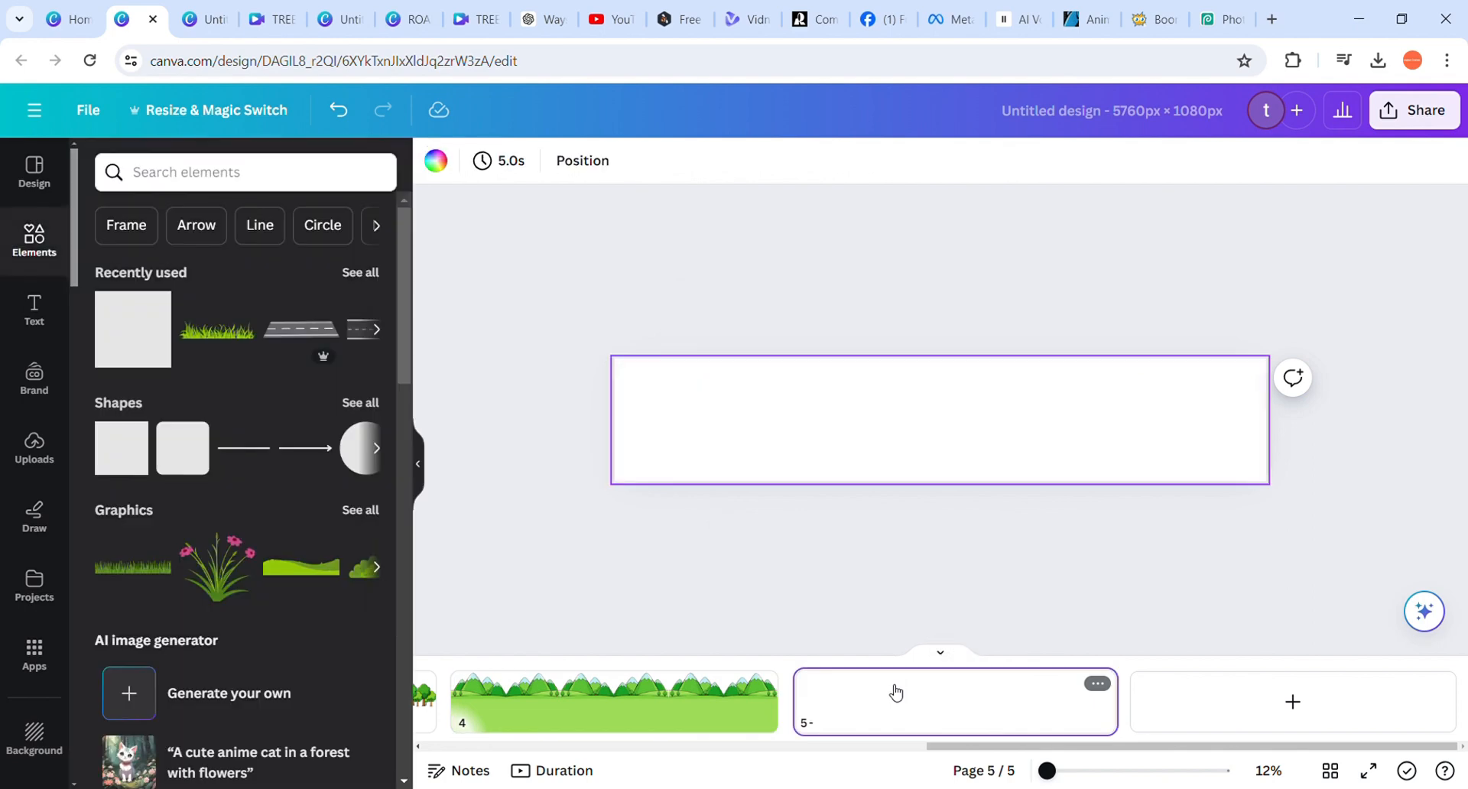
left_click(40, 459)
scroll(220, 617, "down", 5)
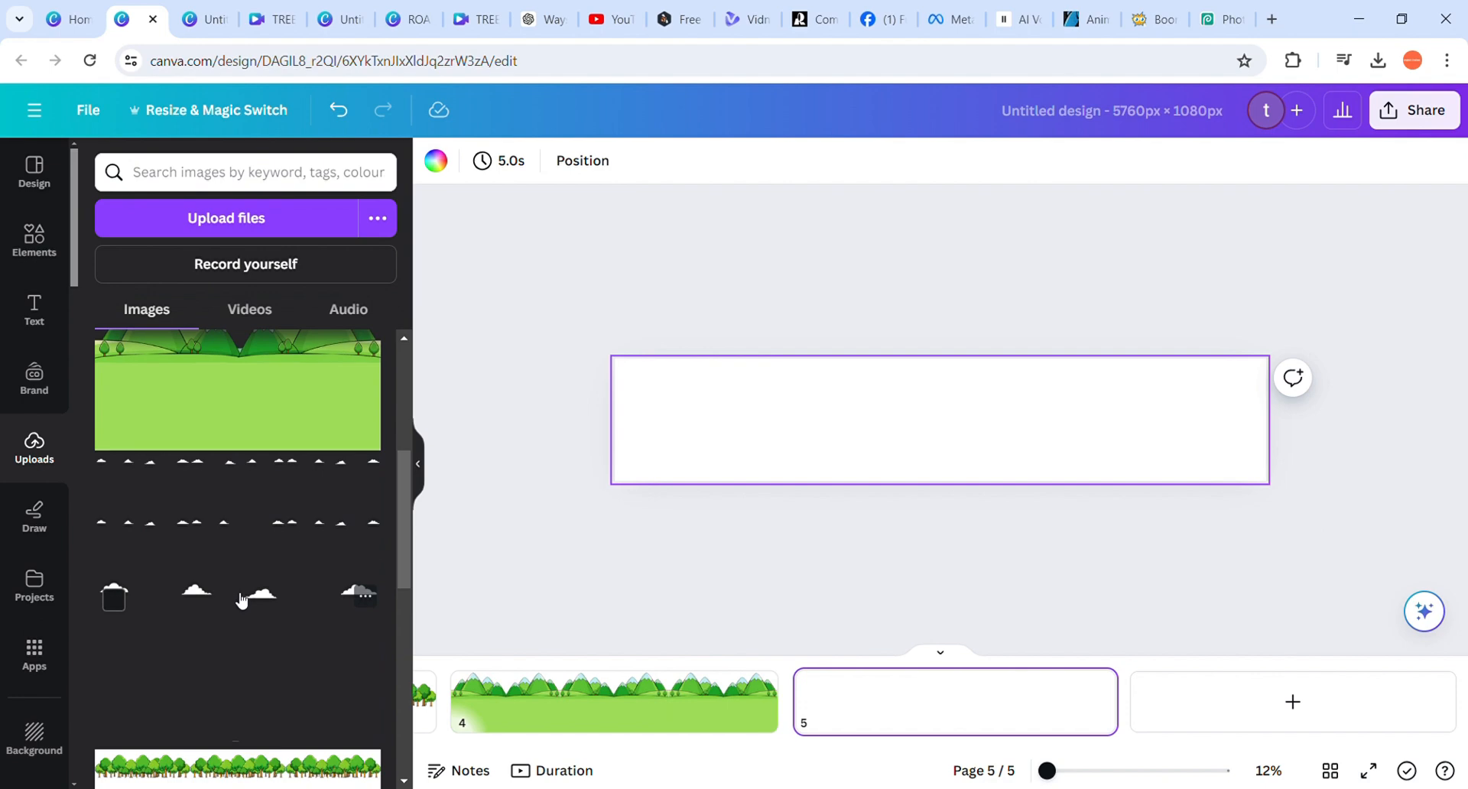
left_click(242, 601)
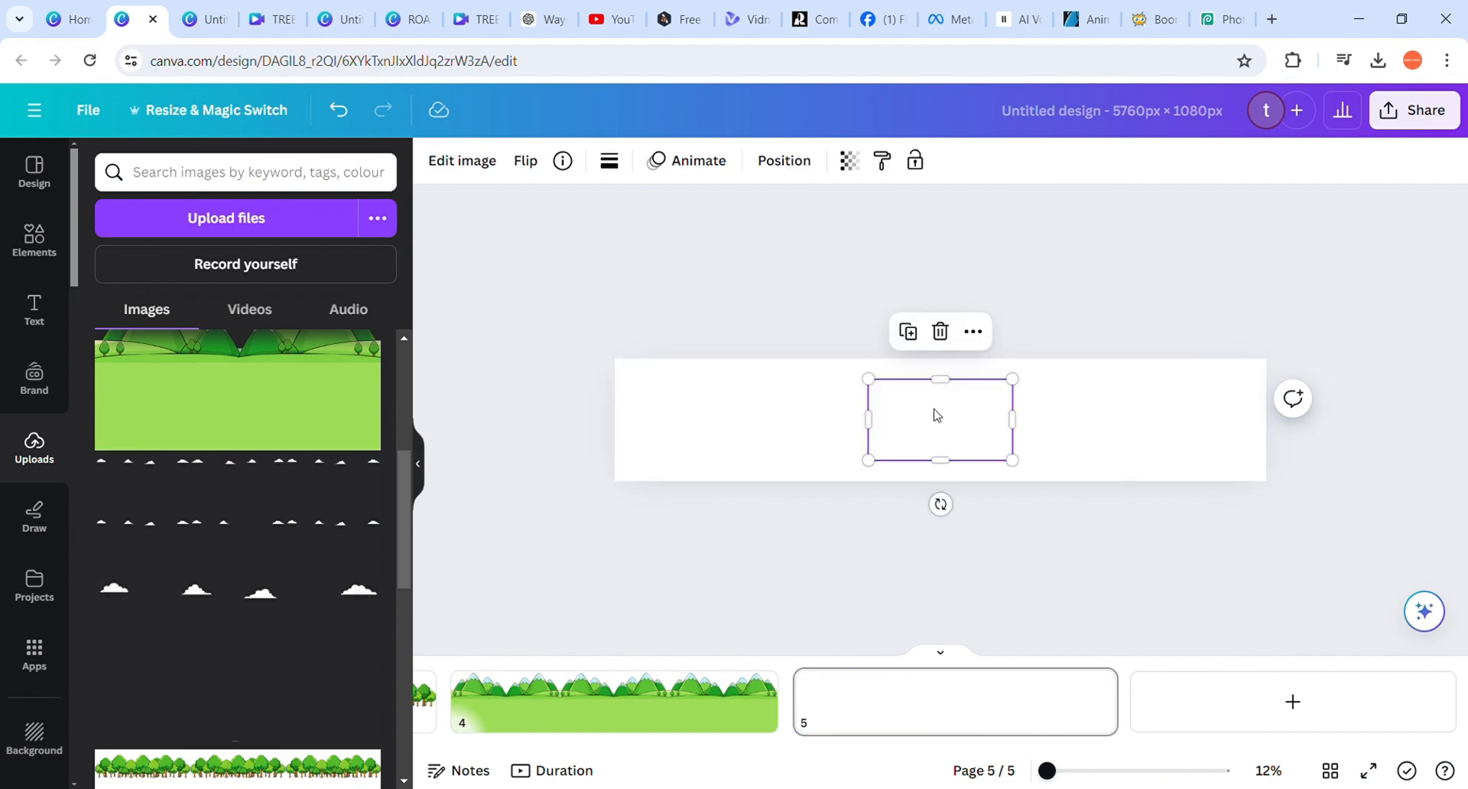
left_click_drag(938, 413, 683, 397)
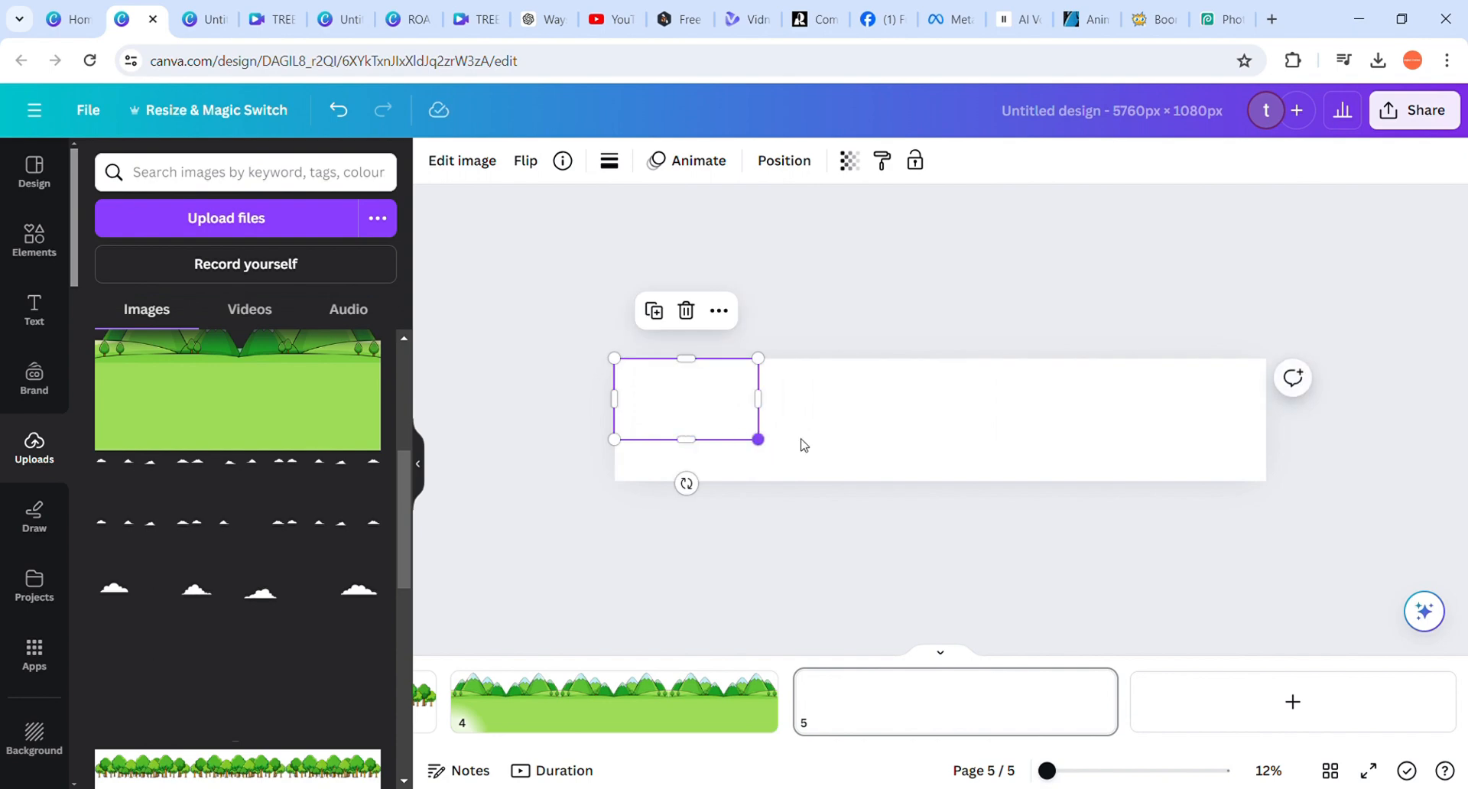
right_click(822, 455)
key("Escape")
left_click_drag(767, 449, 841, 501)
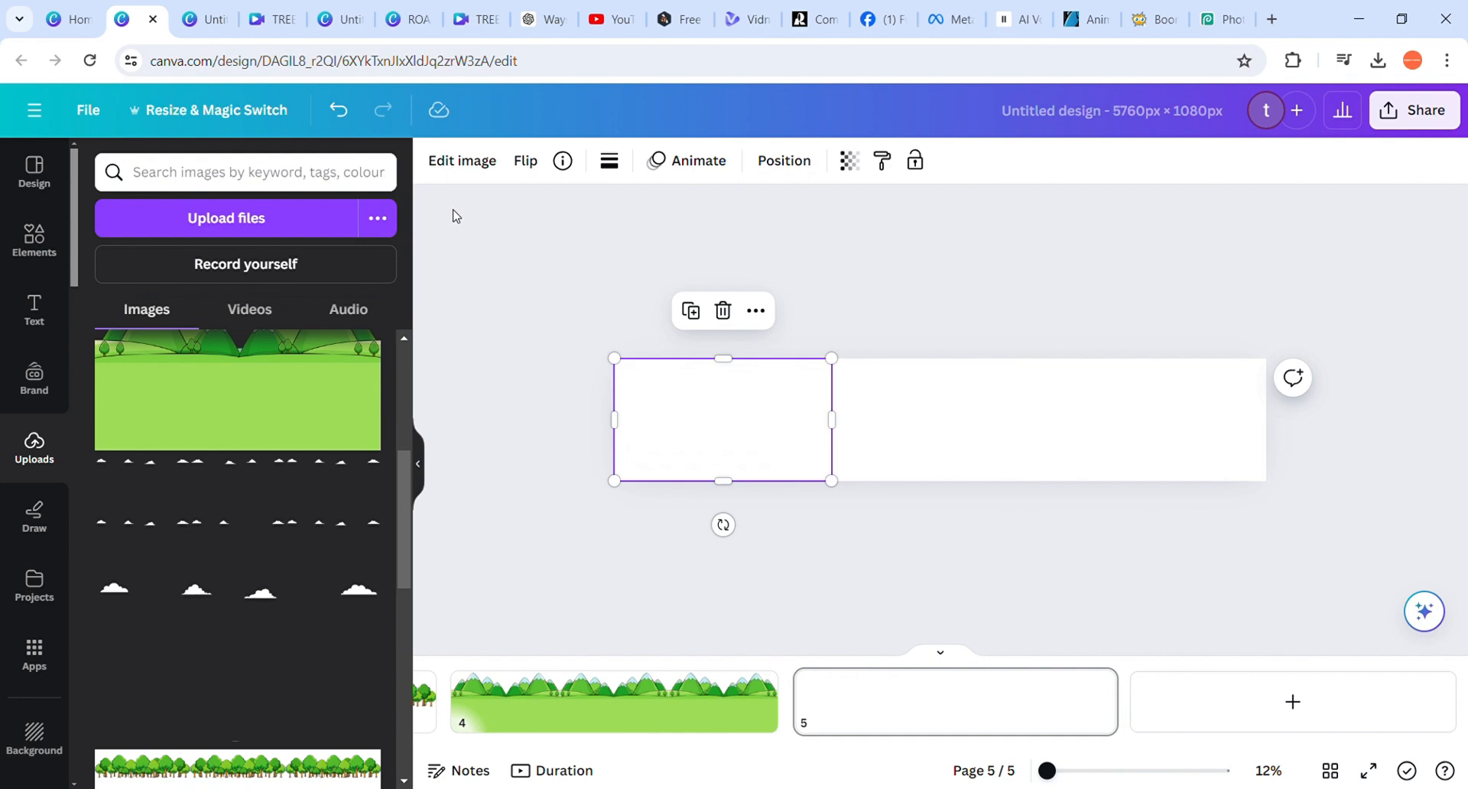
Remove the background from the clouds image and set the page 5 background colour to black
left_click(457, 162)
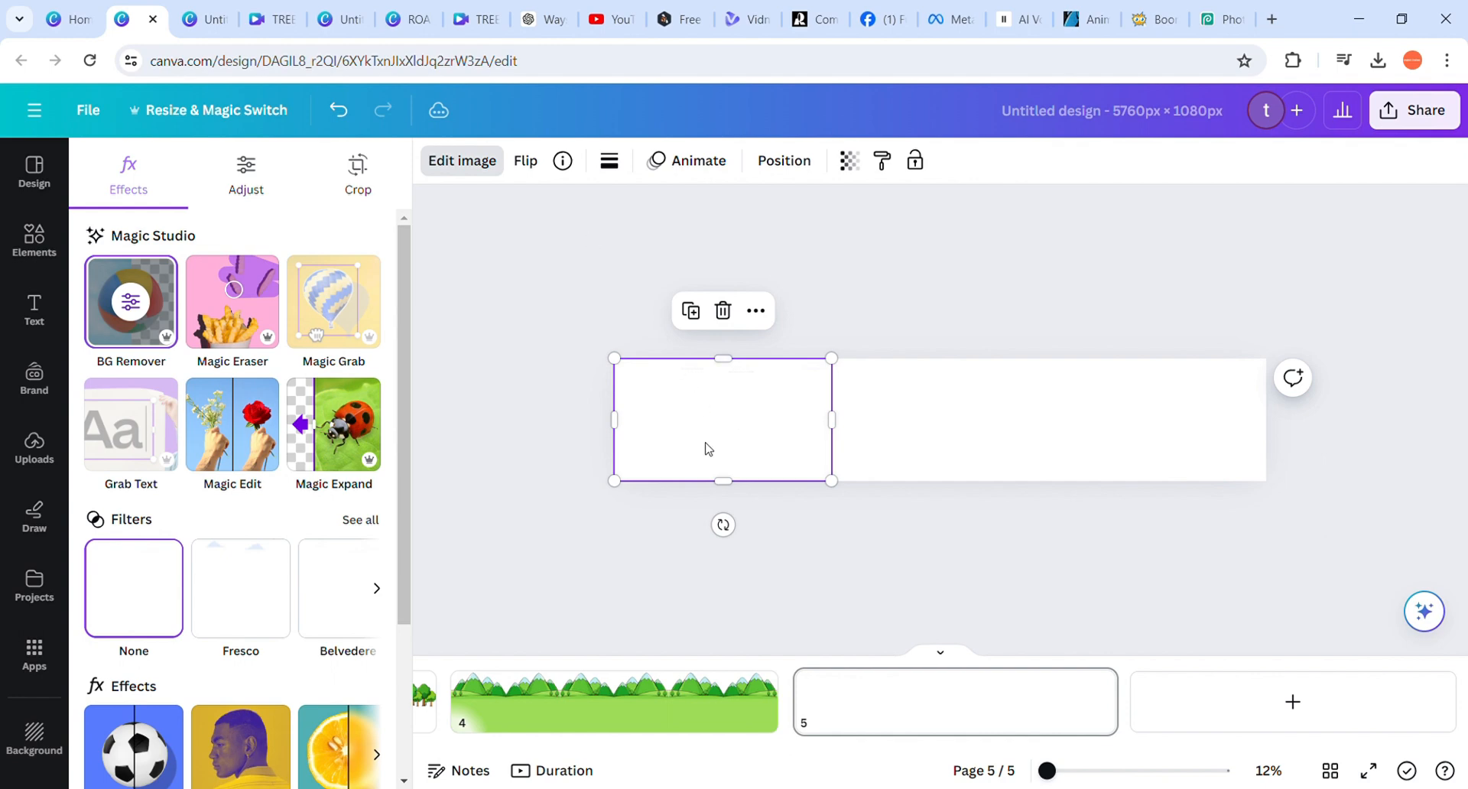
left_click(891, 423)
left_click(436, 161)
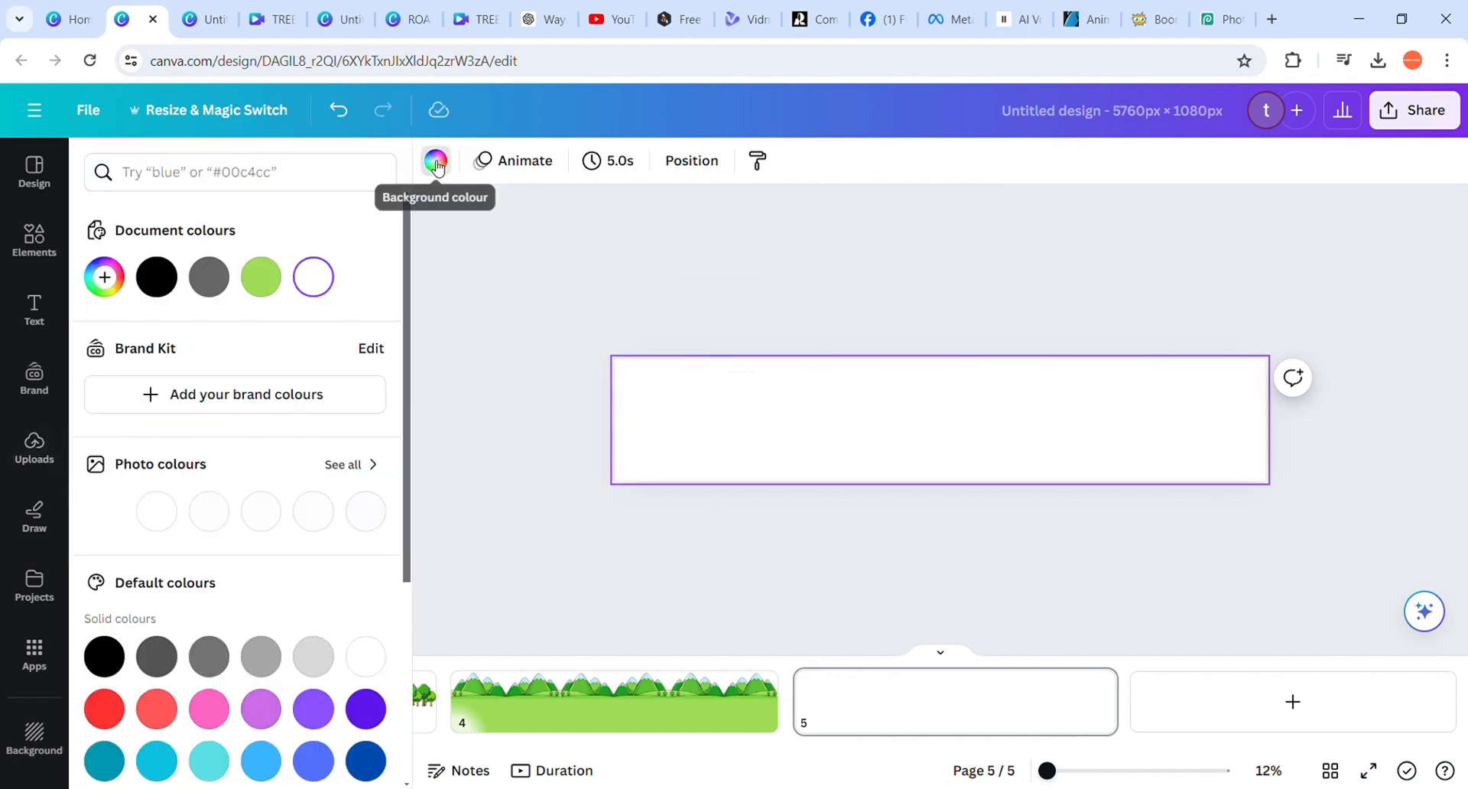
left_click(157, 278)
Duplicate the clouds image twice and line the copies up side by side across the full page width
left_click(726, 378)
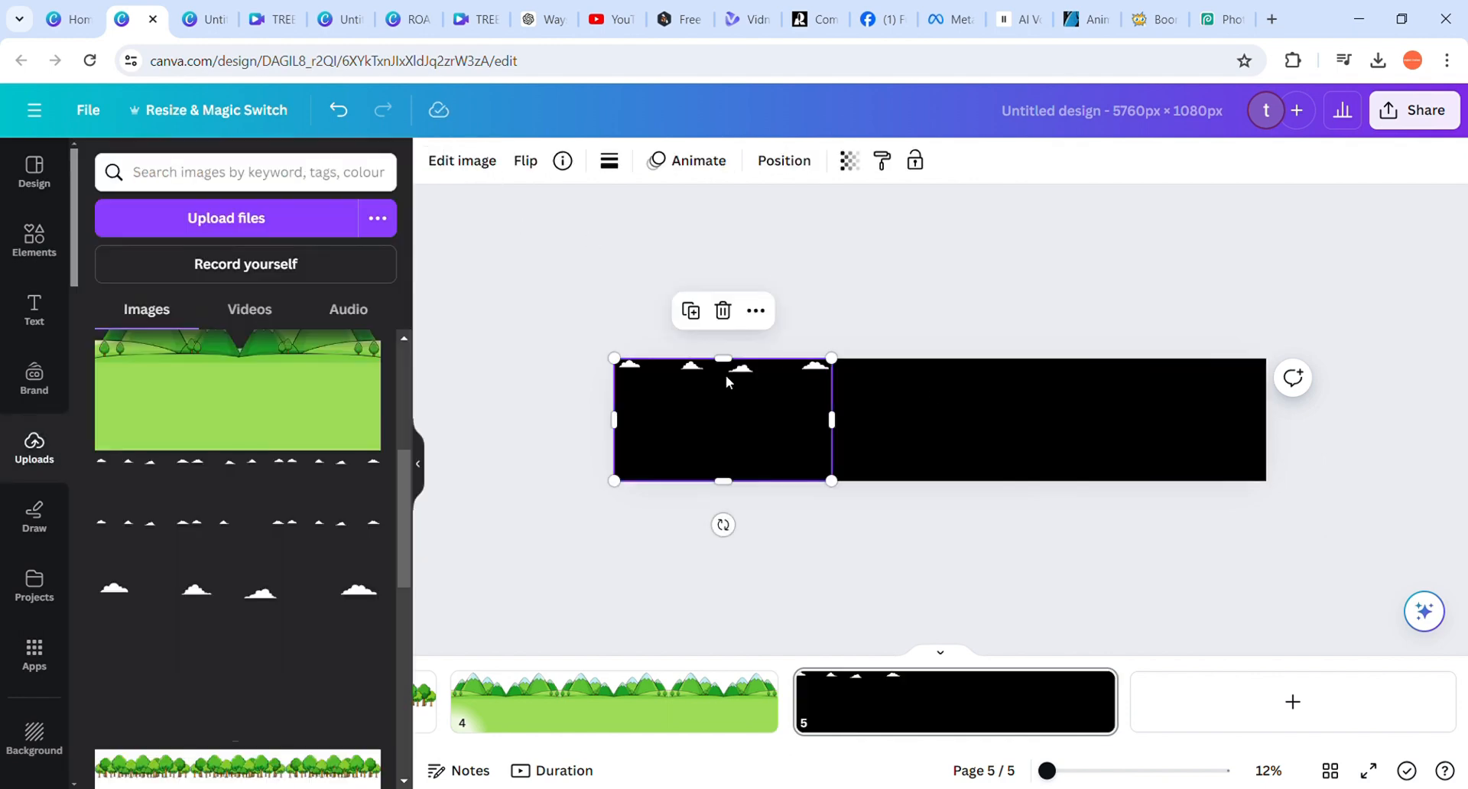
key("ctrl+d")
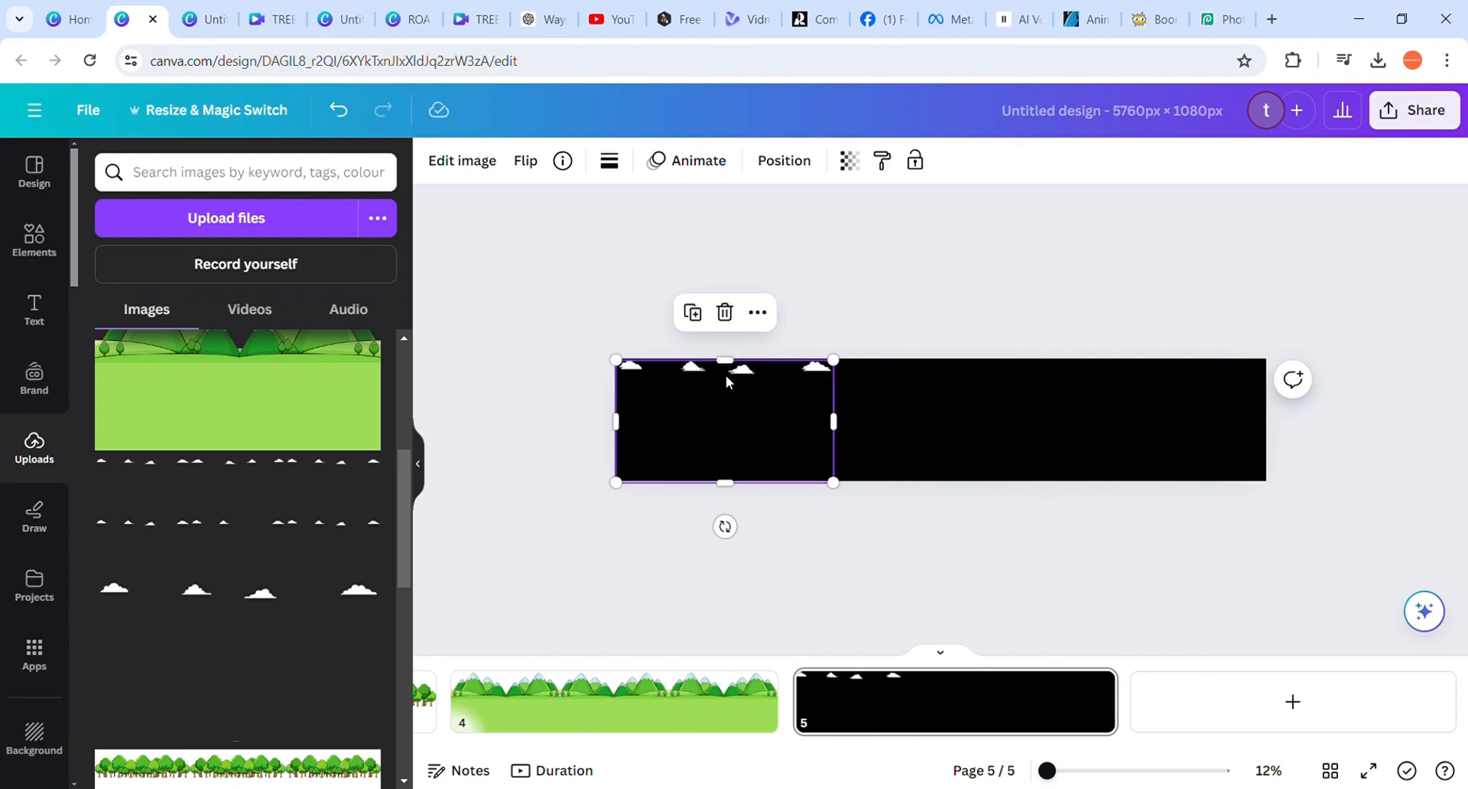
left_click_drag(726, 378, 940, 383)
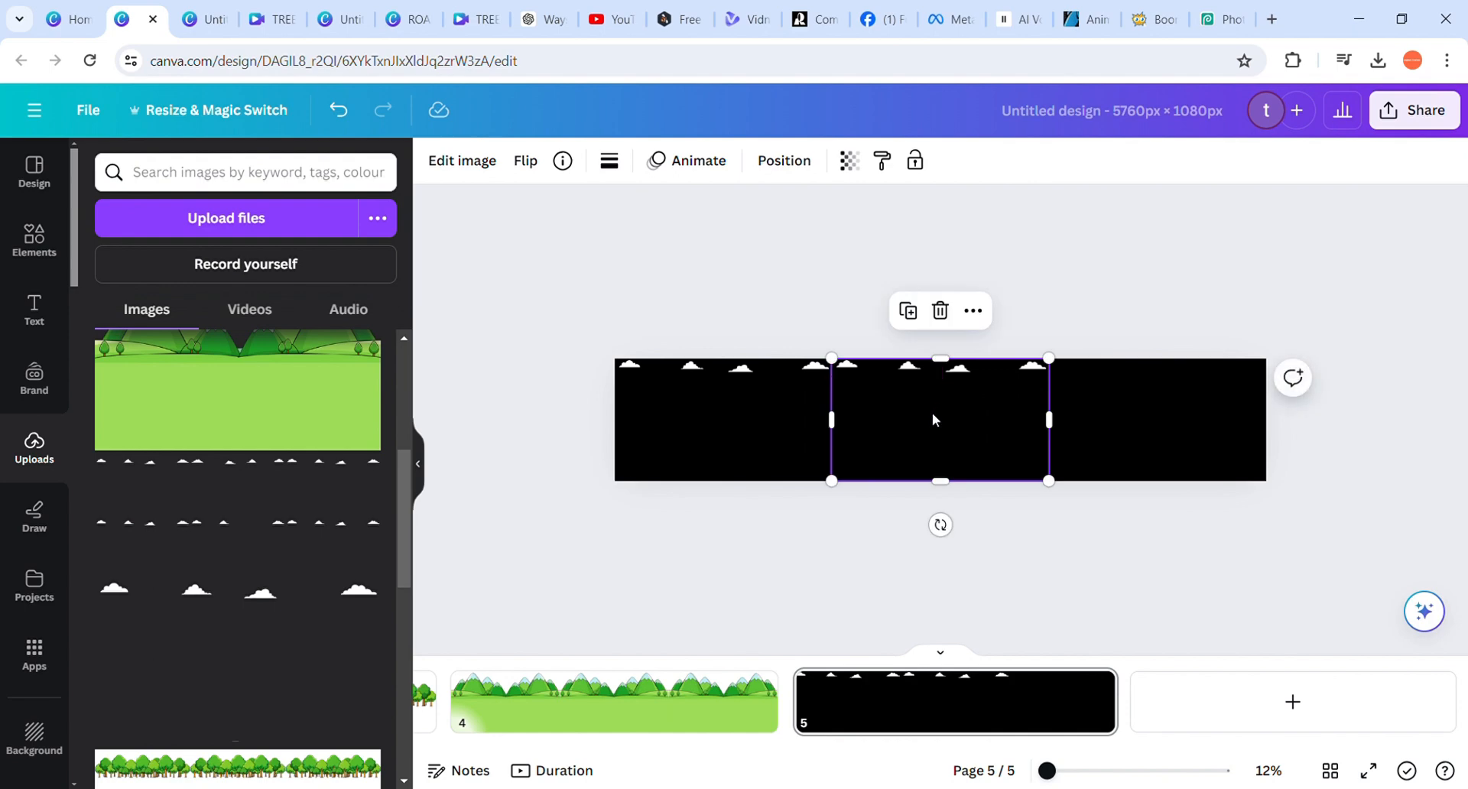
key("ctrl+d")
left_click(967, 285)
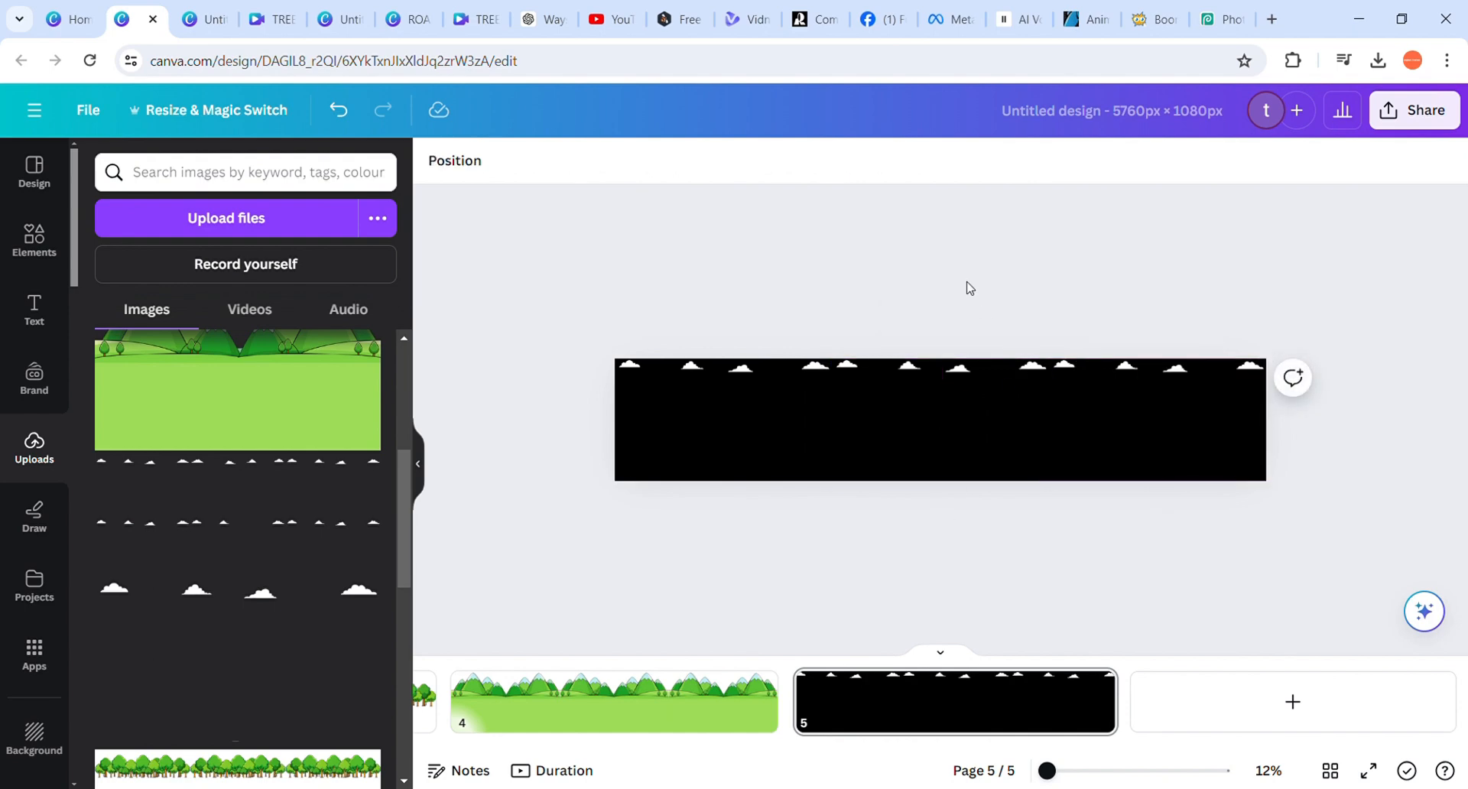
Flip the middle clouds image horizontally
left_click(943, 404)
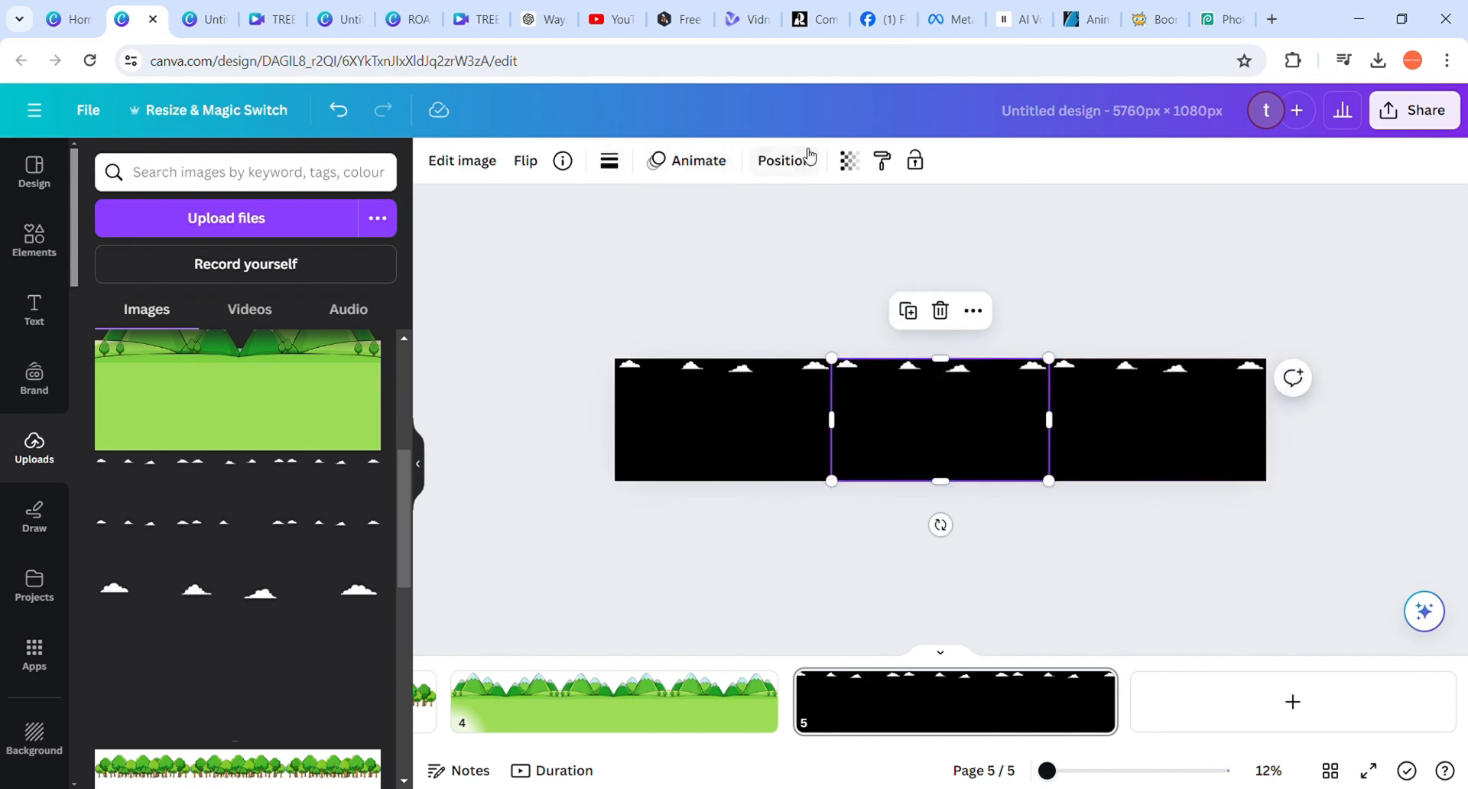
left_click(524, 162)
left_click(572, 210)
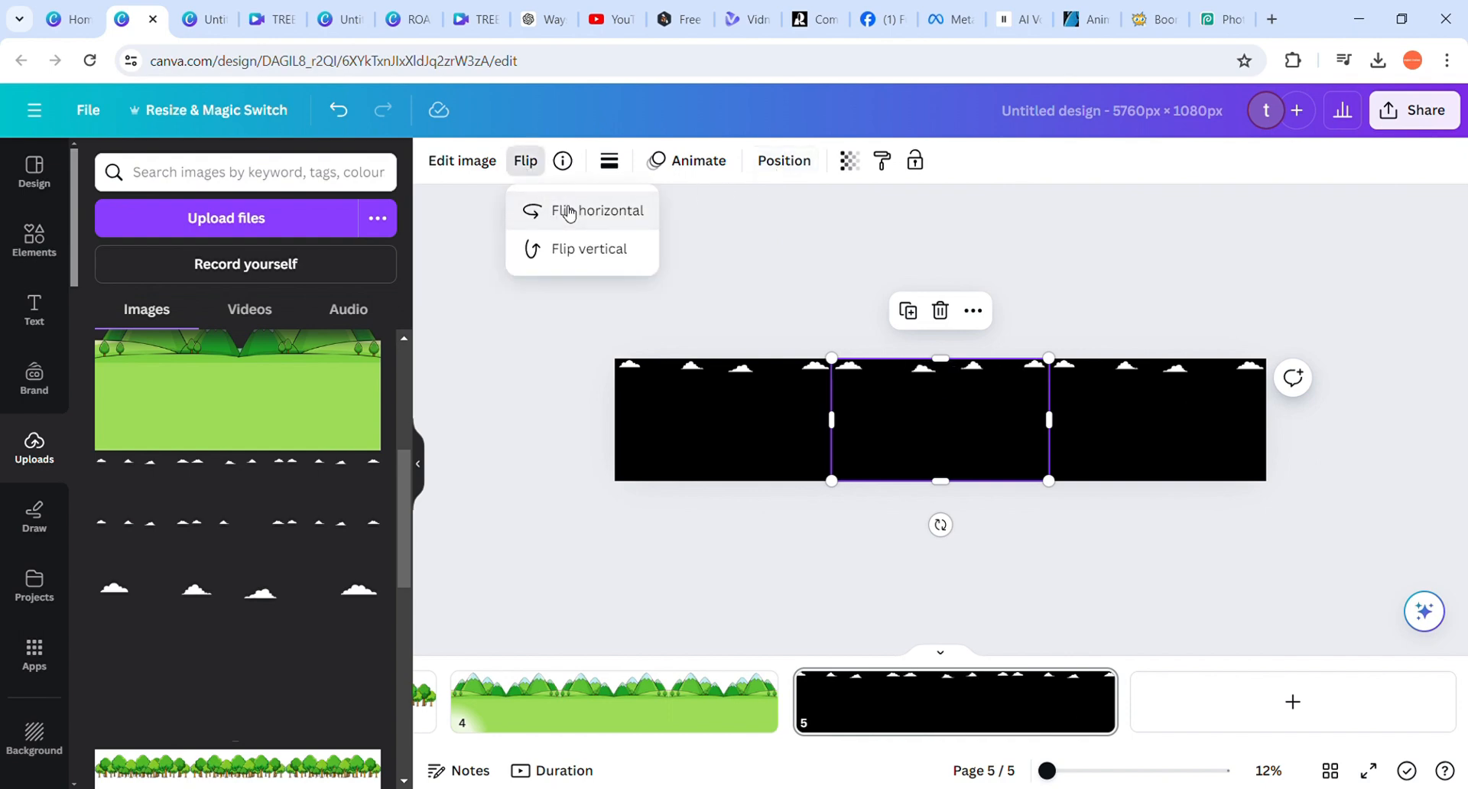
left_click(851, 295)
Try moving the leftmost clouds image slightly down from the page's top edge
left_click(696, 411)
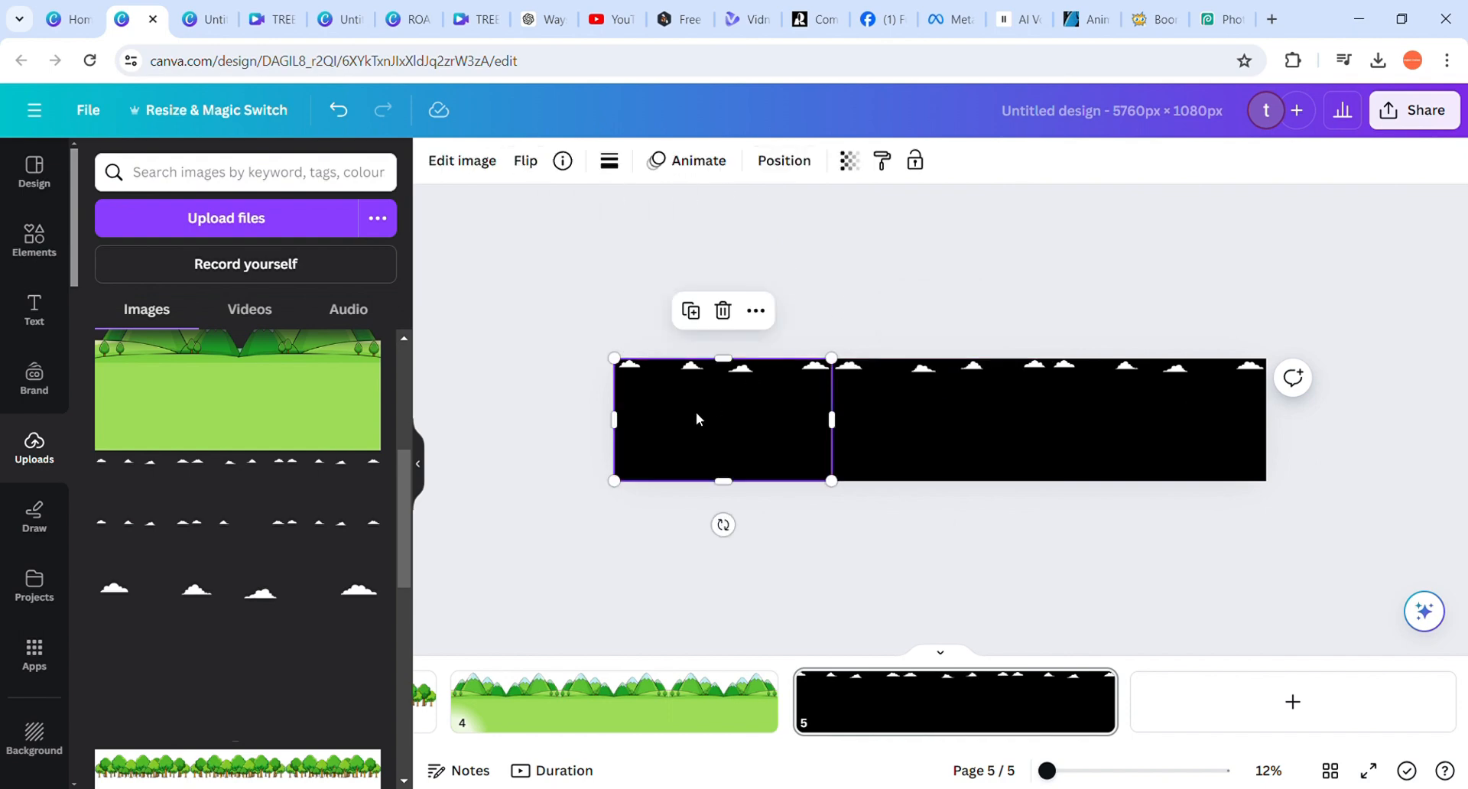
left_click(1154, 420)
left_click(965, 401)
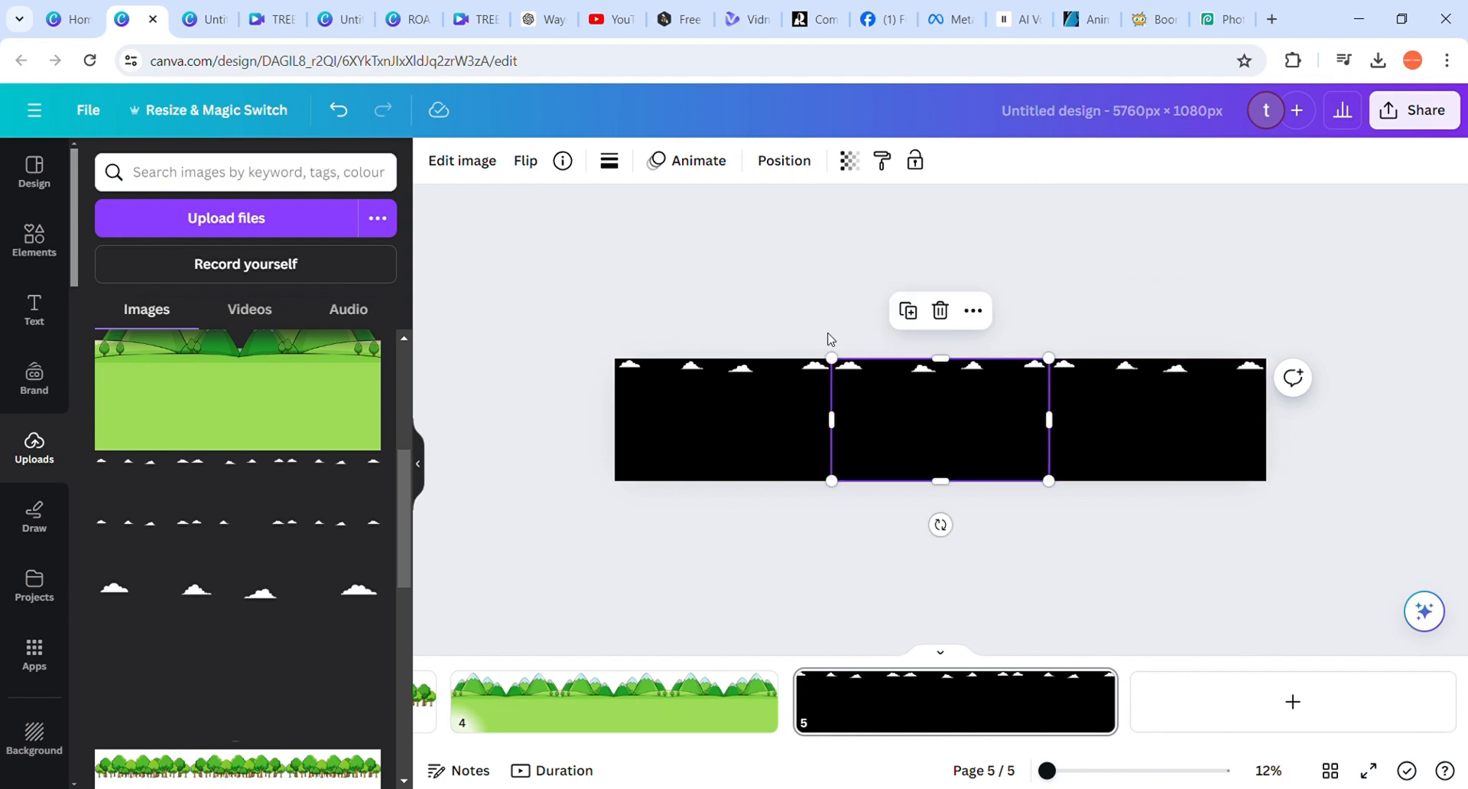
left_click(749, 278)
left_click(751, 420)
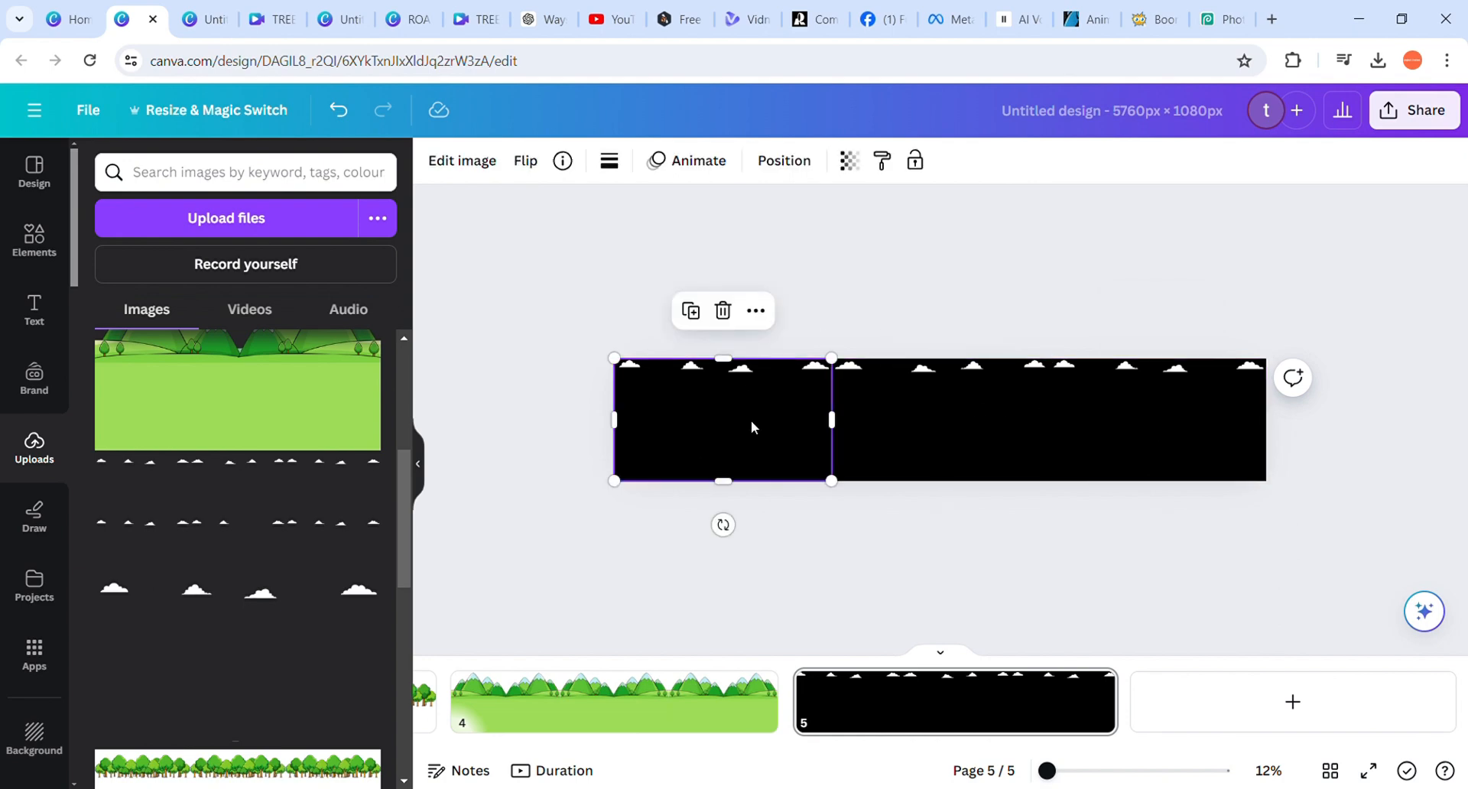
left_click_drag(751, 420, 757, 443)
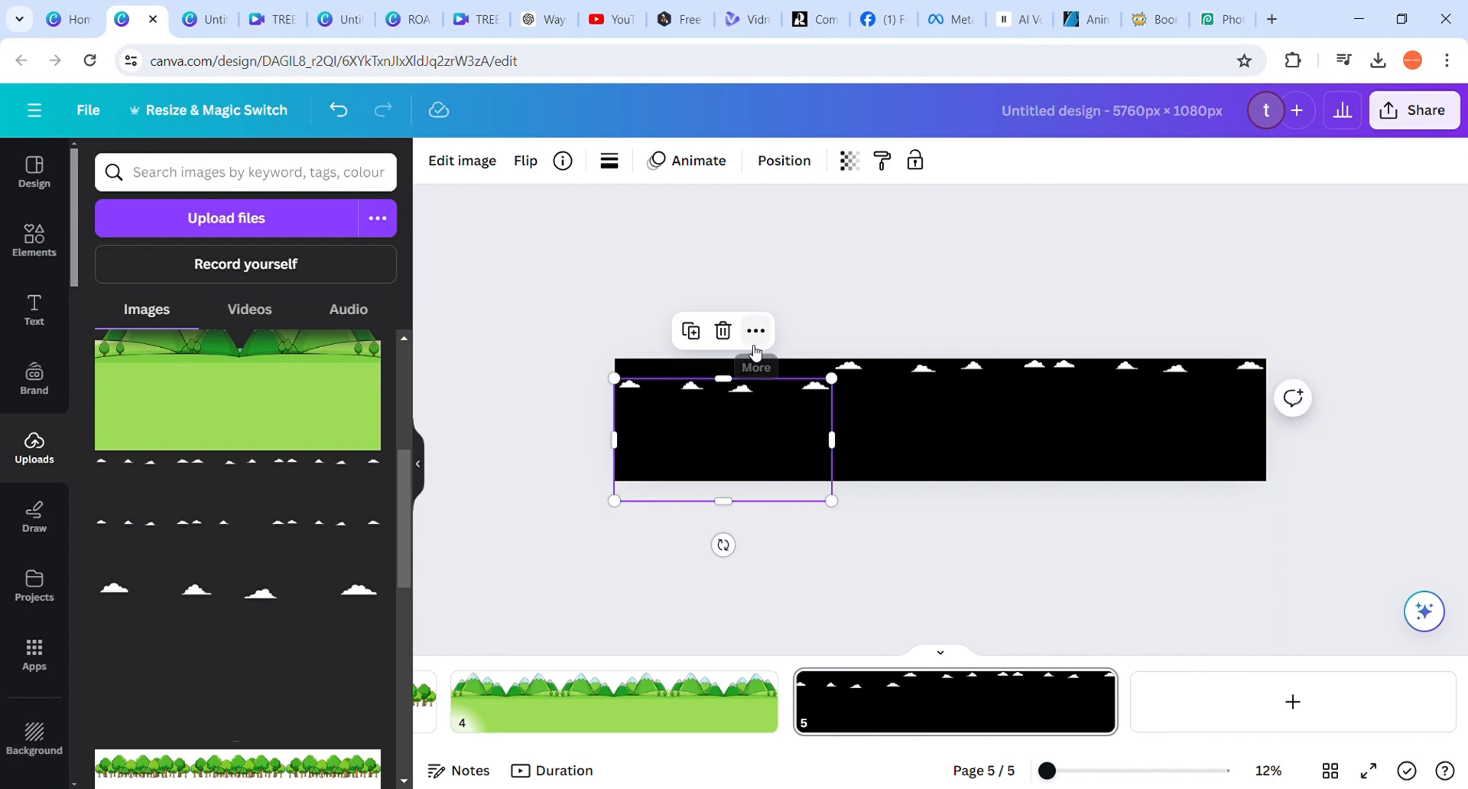
left_click(567, 314)
Set the page 5 background colour back to white and move the leftmost clouds image up to the page's top edge
left_click(707, 369)
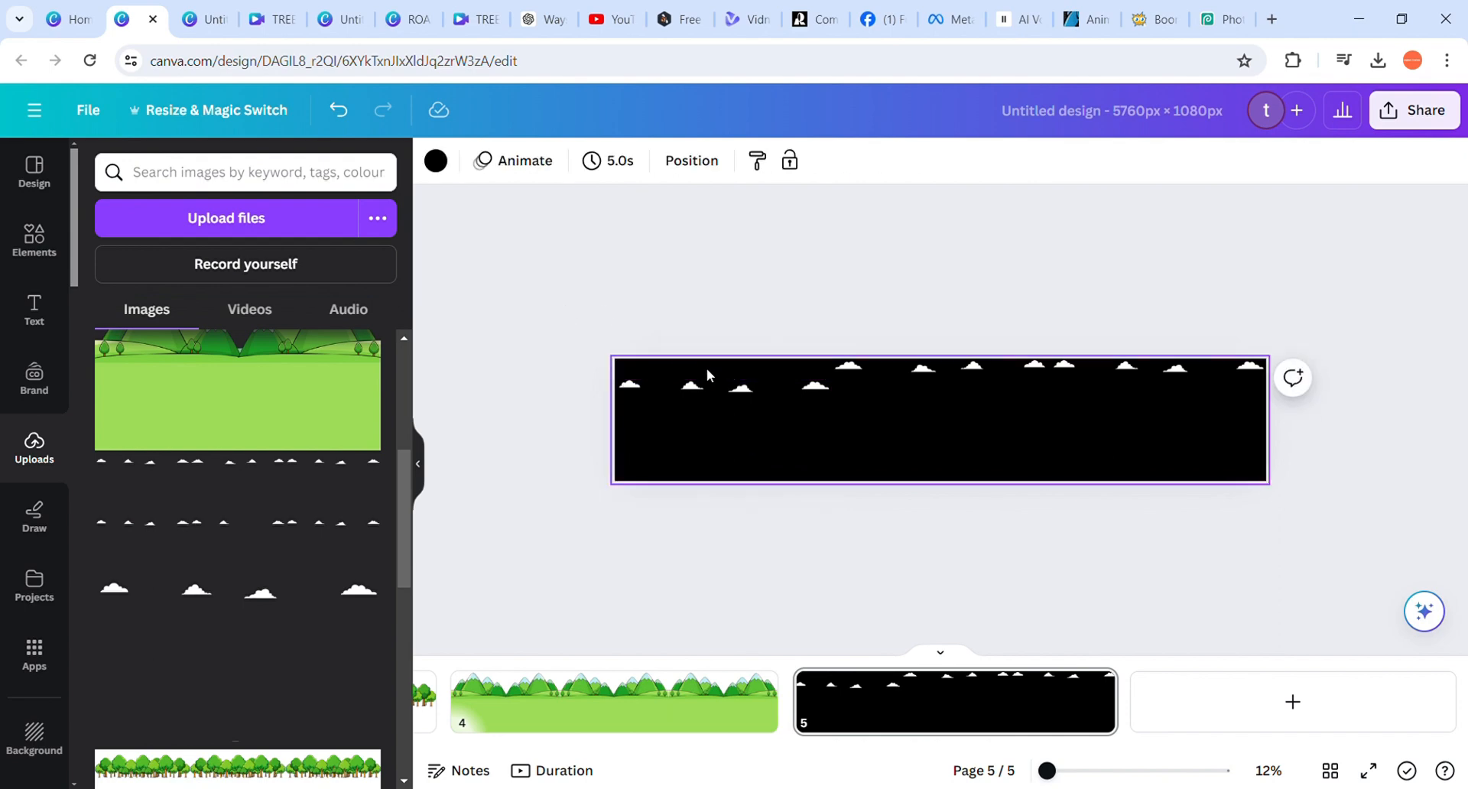
left_click(448, 174)
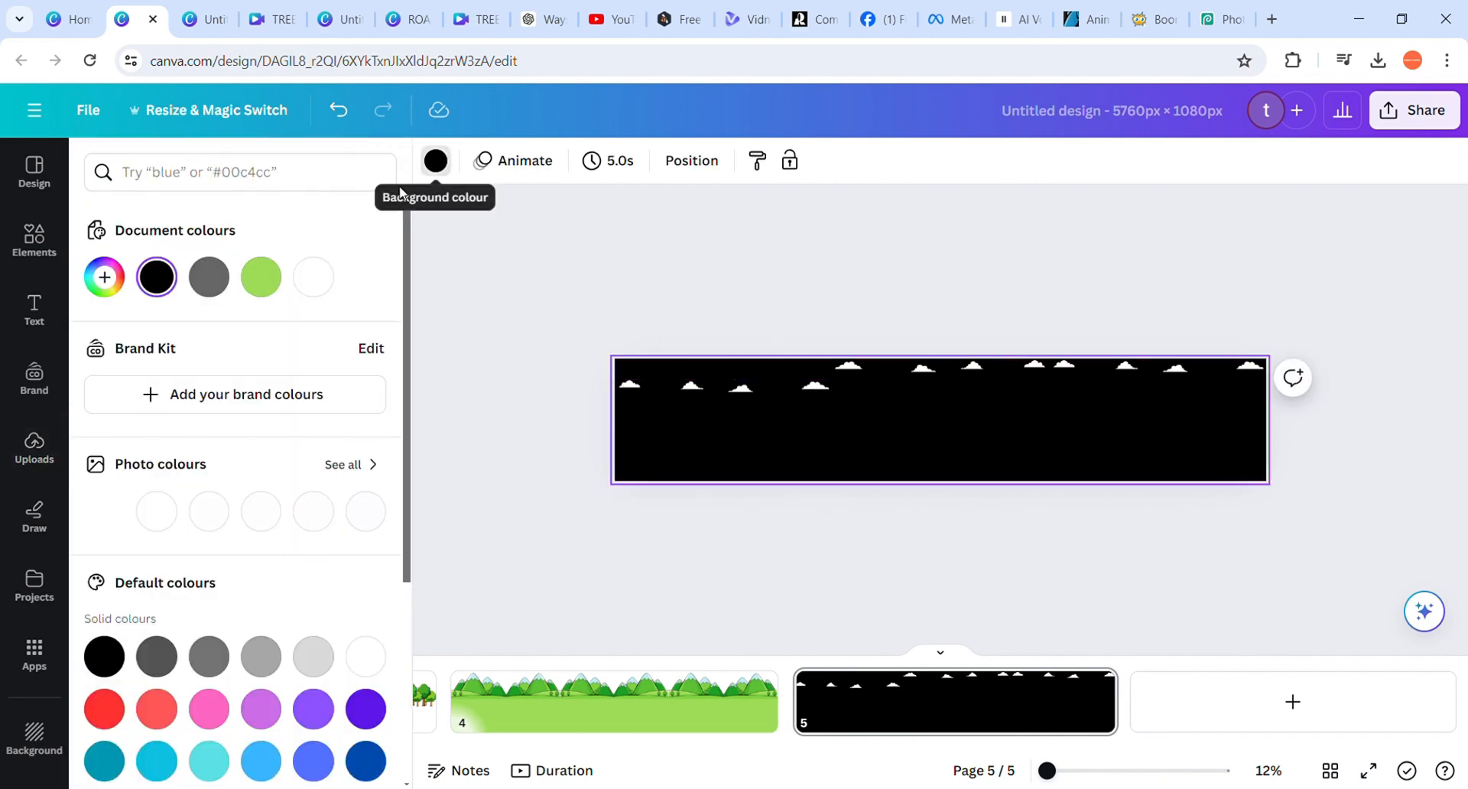
left_click(314, 276)
left_click_drag(725, 459, 723, 439)
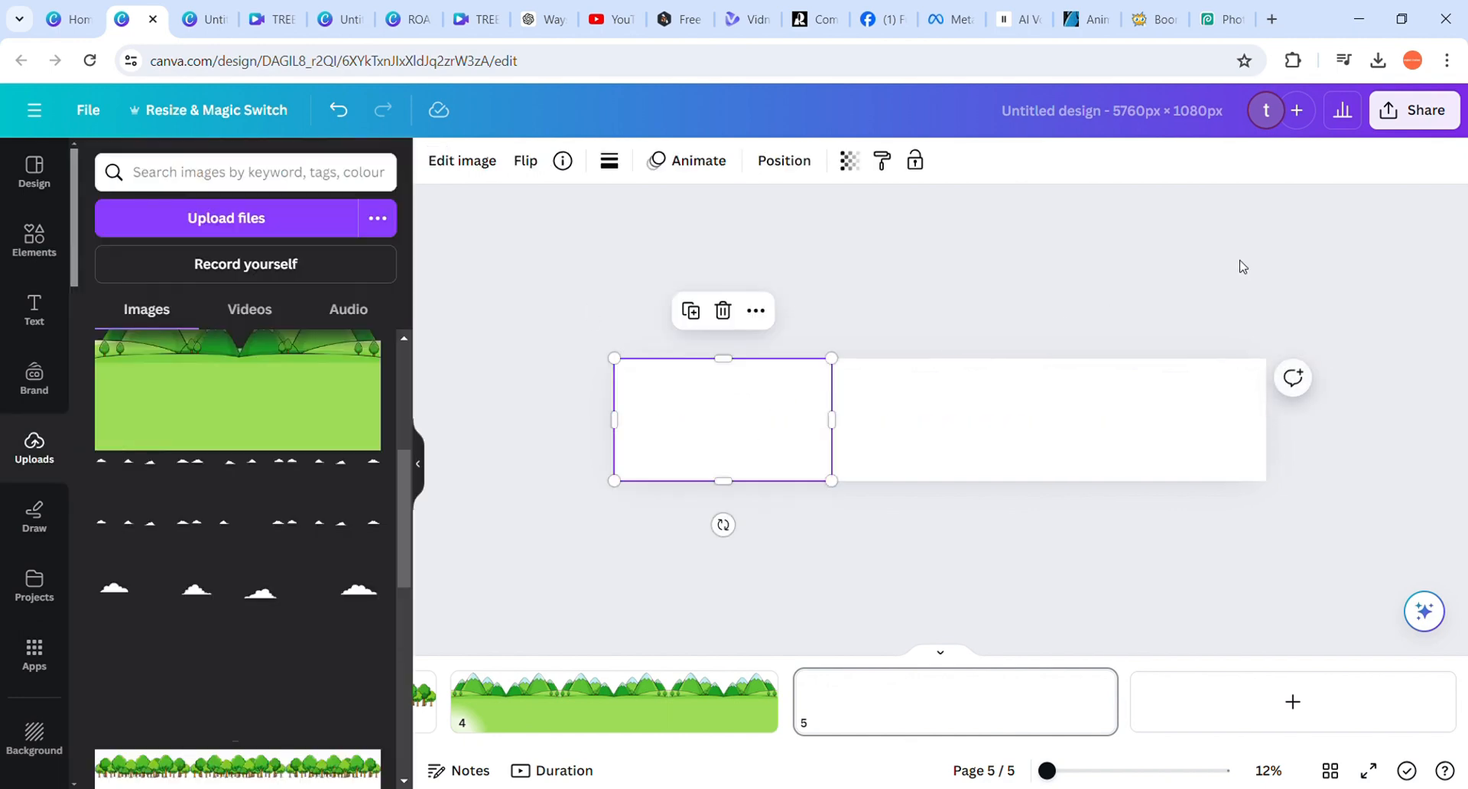
left_click(1307, 248)
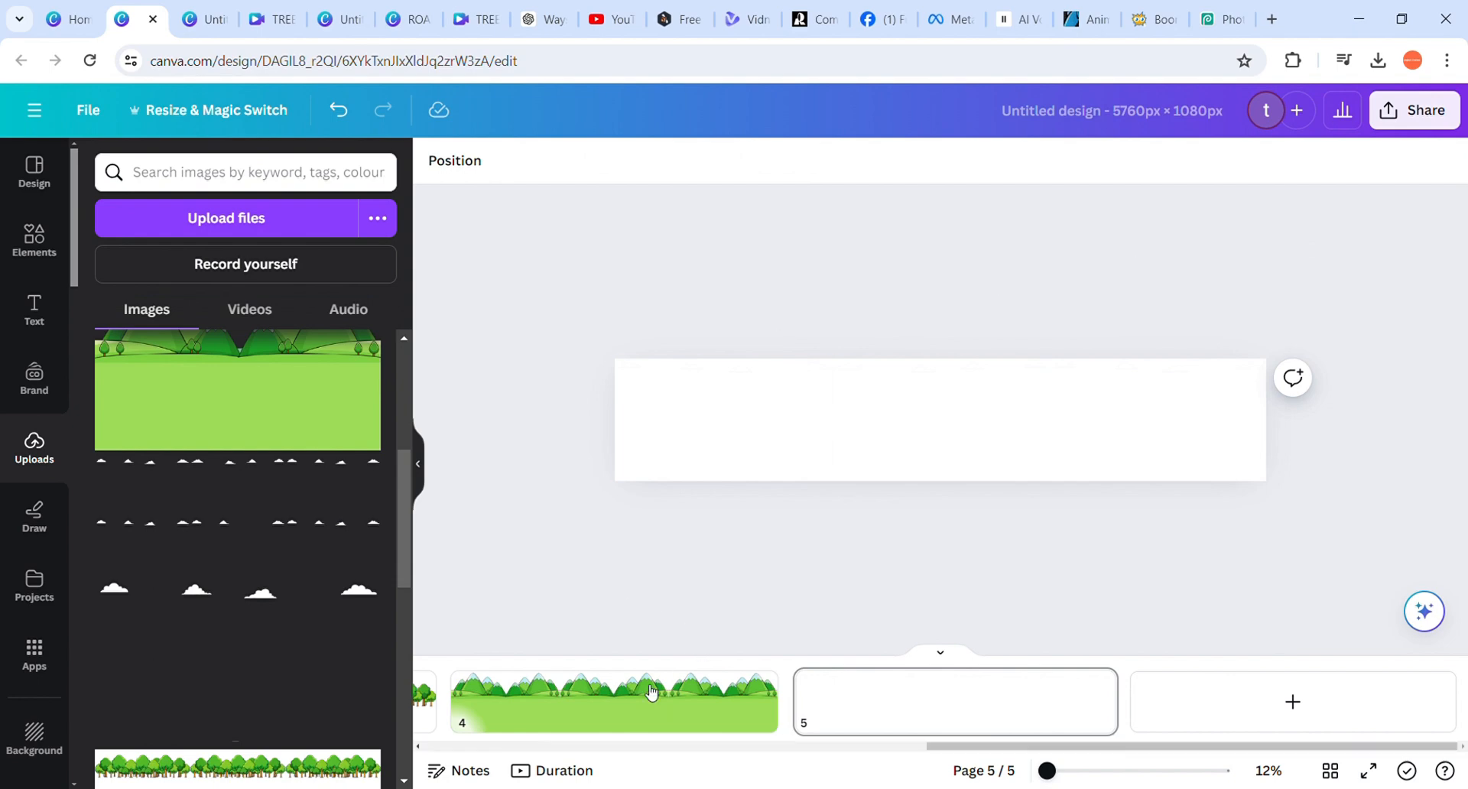
Review the finished bushes, road, trees, mountains and clouds strips on pages 1 to 5
scroll(667, 704, "left", 5)
scroll(671, 705, "left", 3)
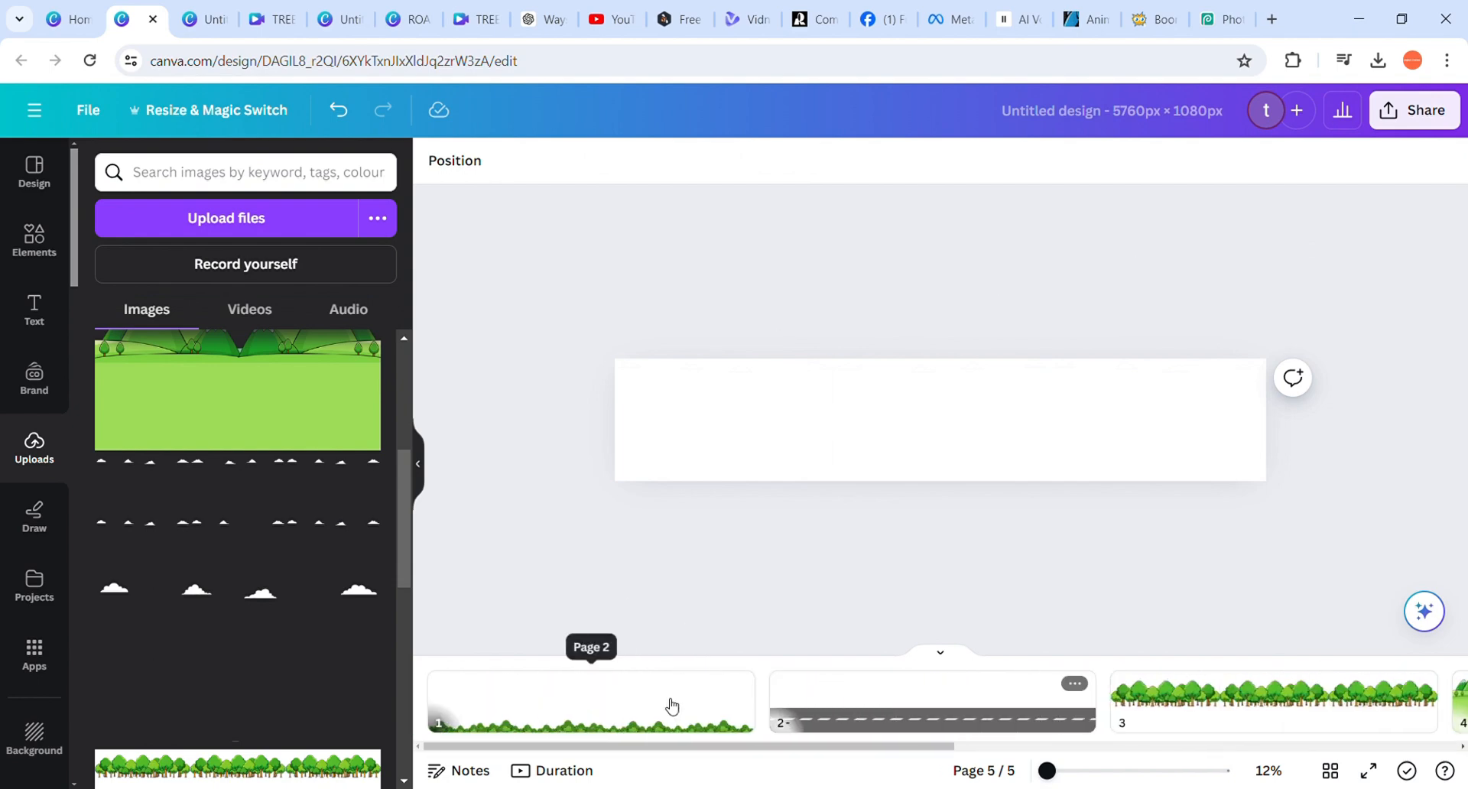
left_click(586, 720)
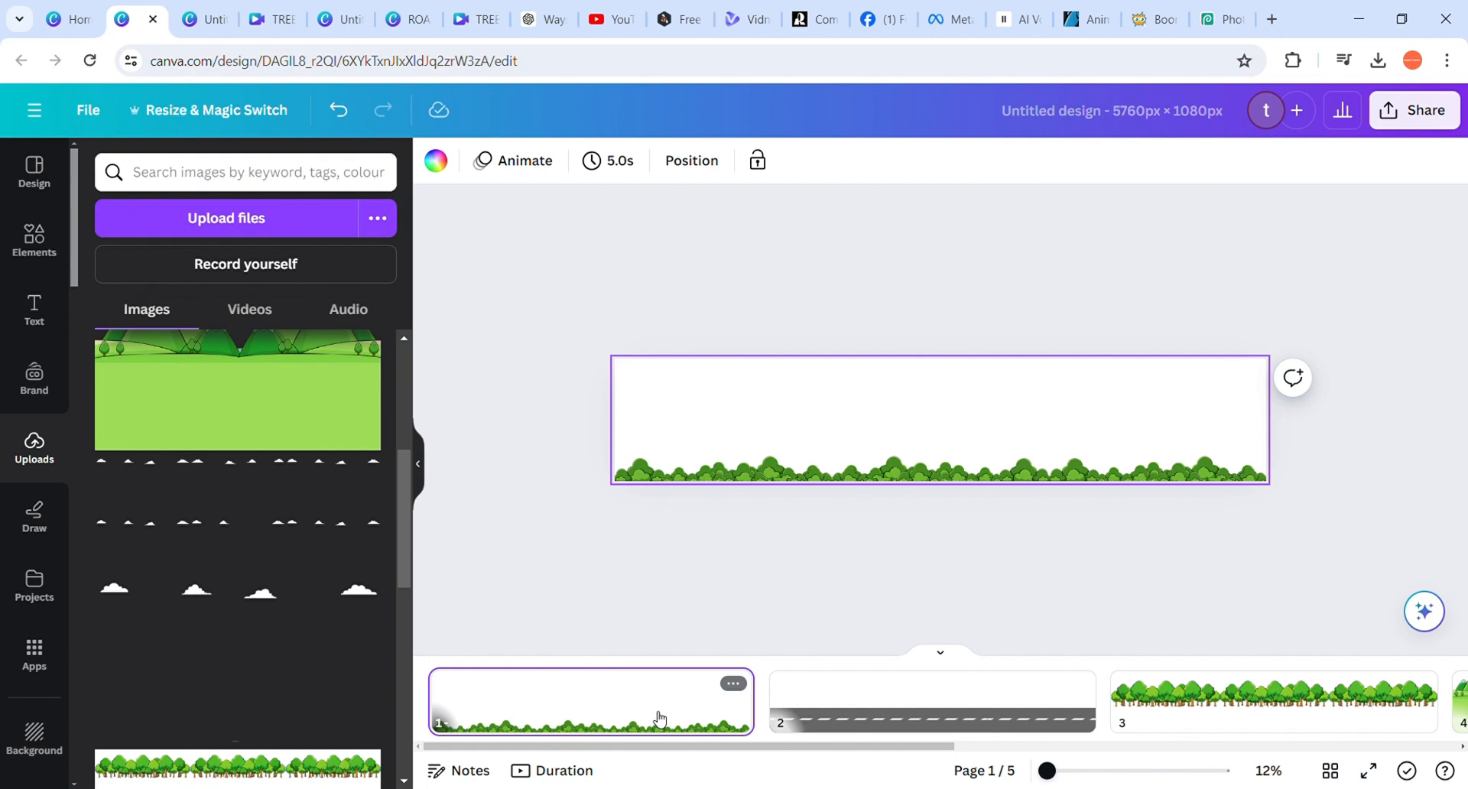
scroll(821, 552, "up", 3, "ctrl")
scroll(820, 553, "down", 2, "ctrl")
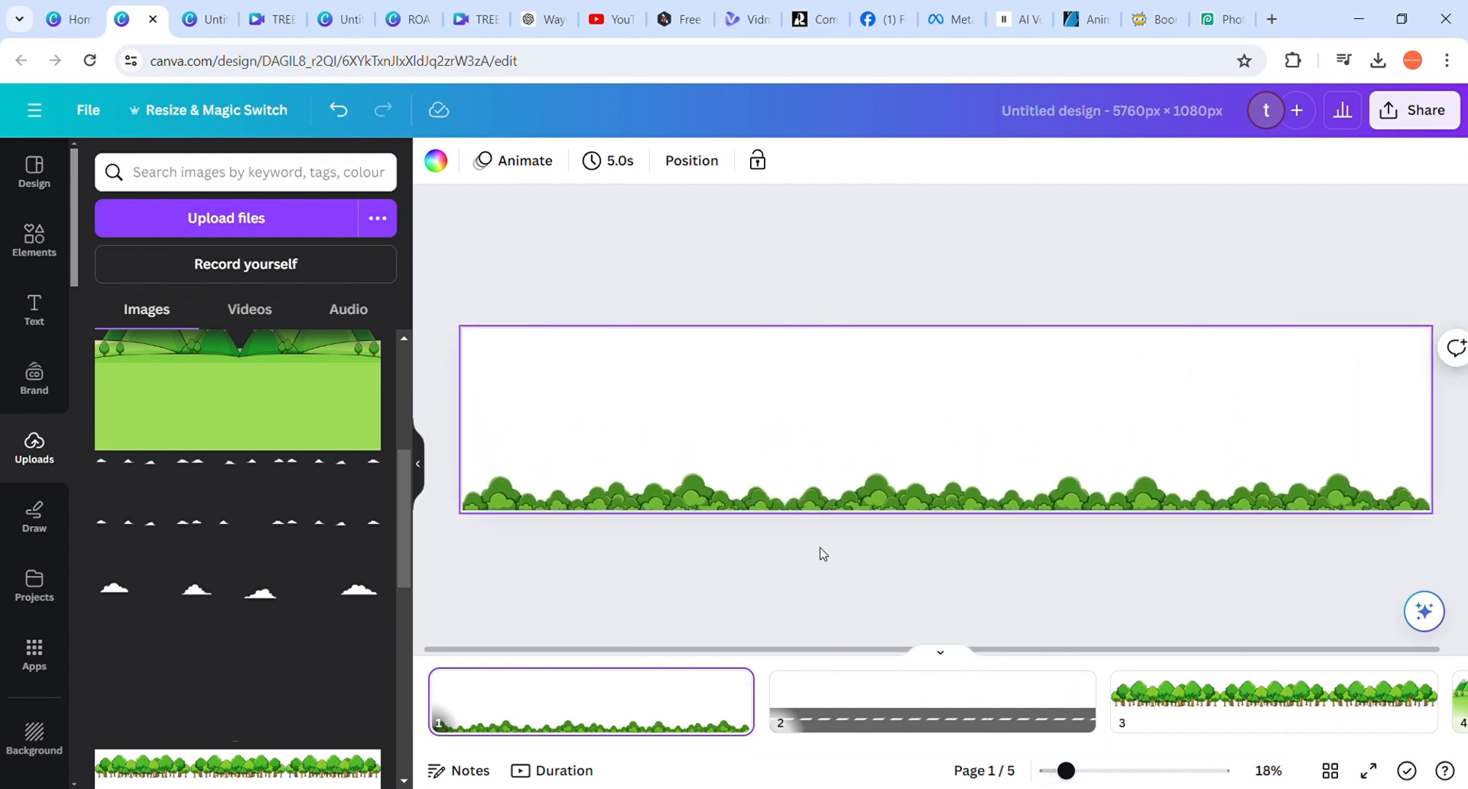
left_click(891, 698)
scroll(890, 697, "right", 3)
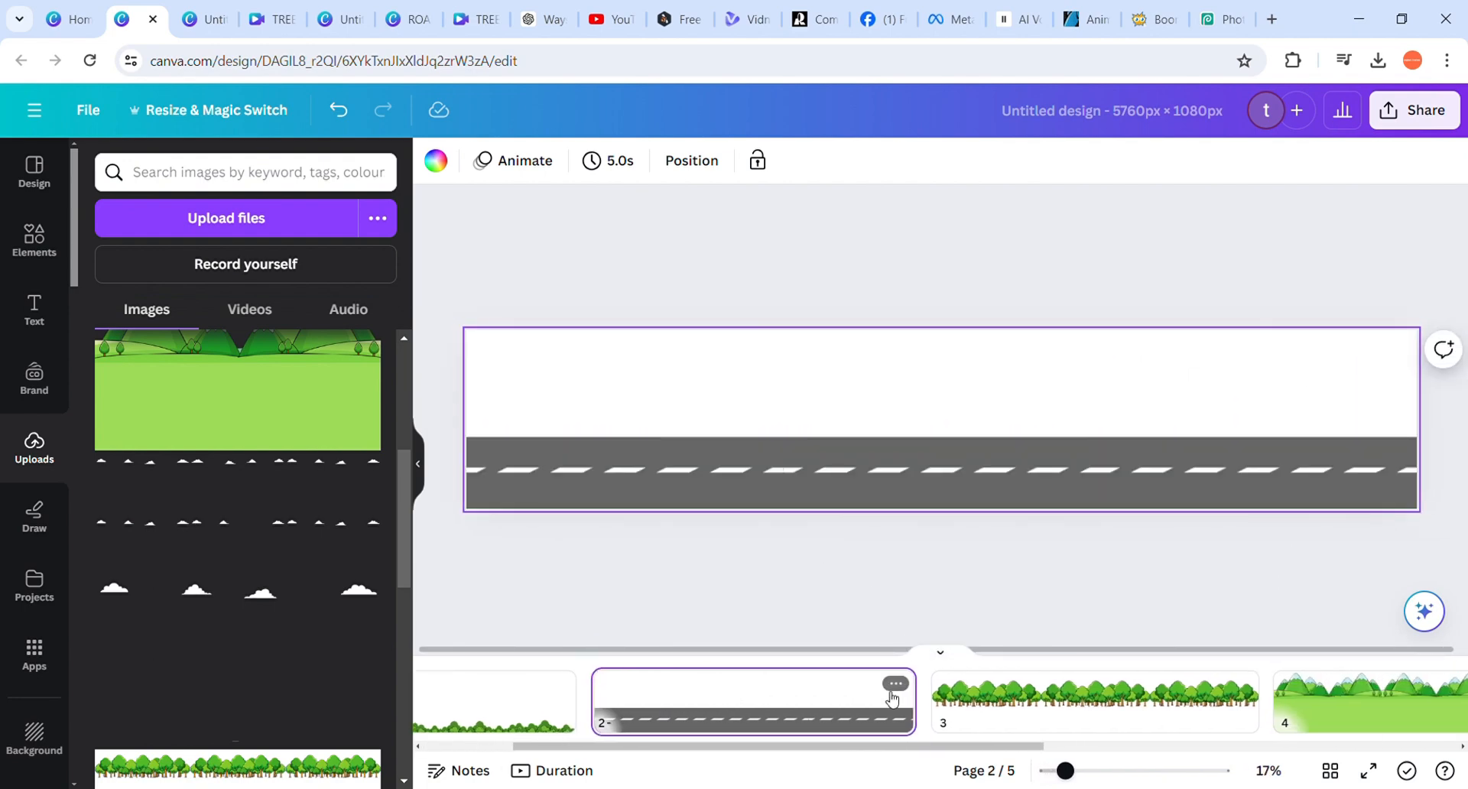
scroll(910, 699, "right", 2)
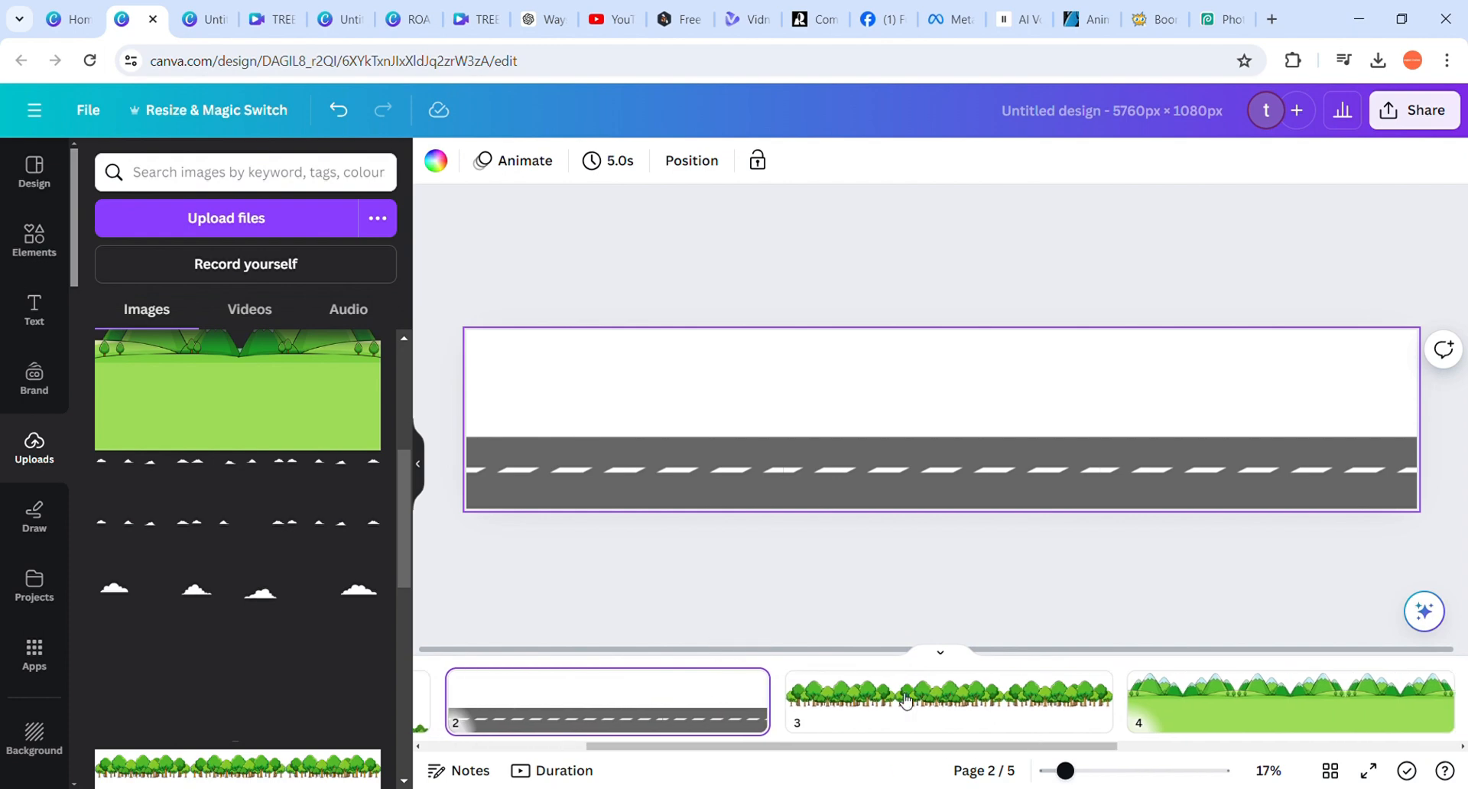
left_click(883, 700)
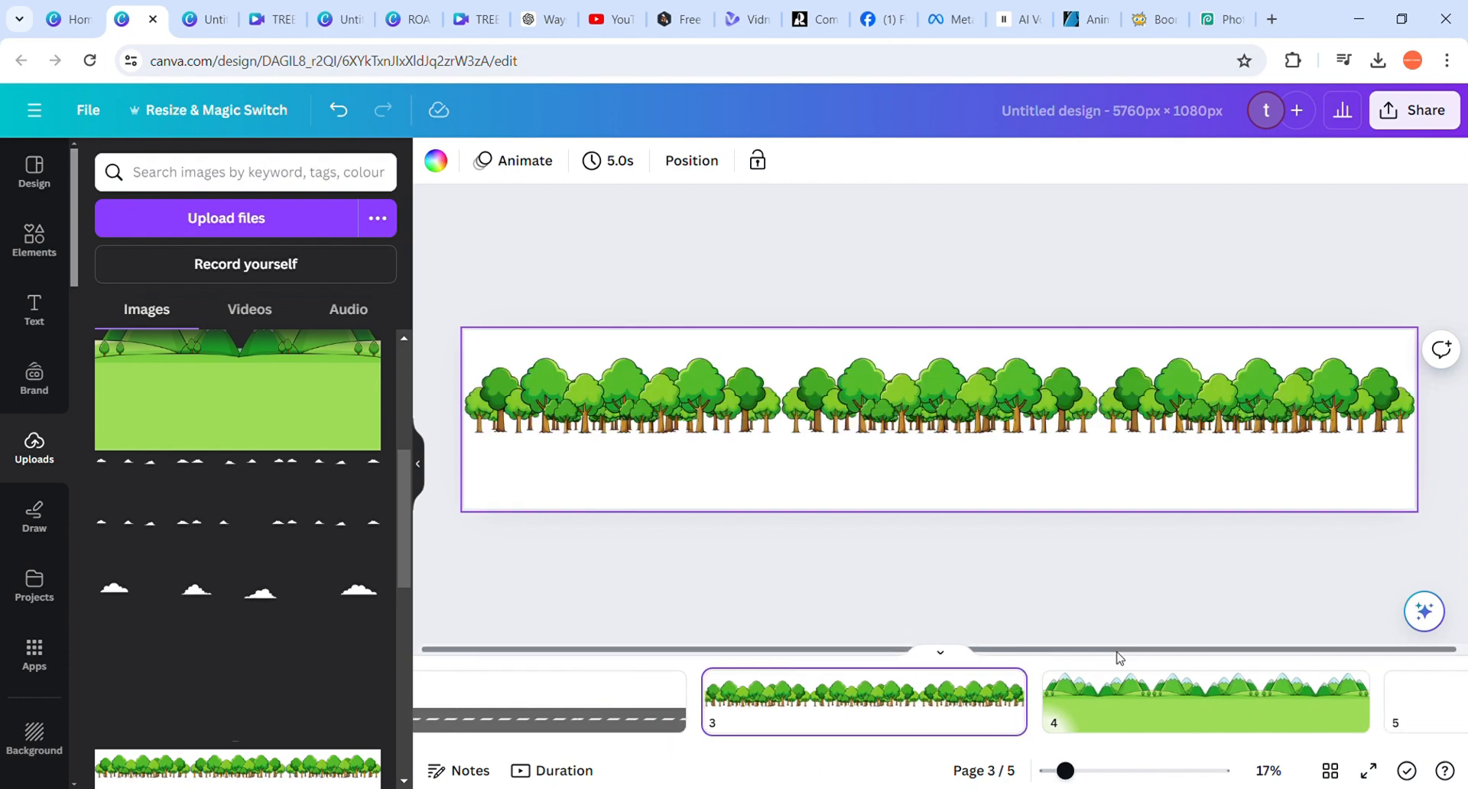
left_click(1104, 702)
left_click(928, 704)
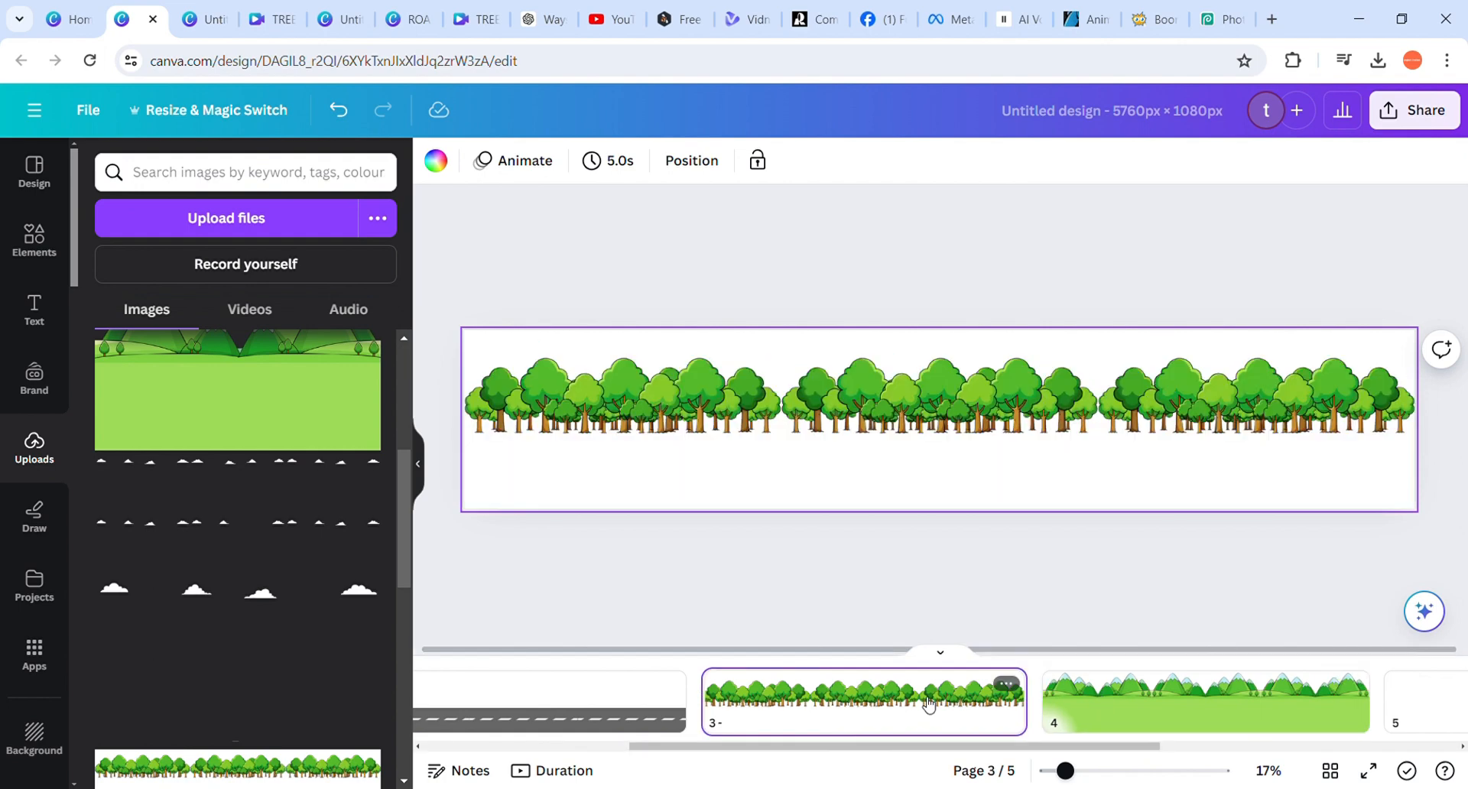
left_click(1174, 685)
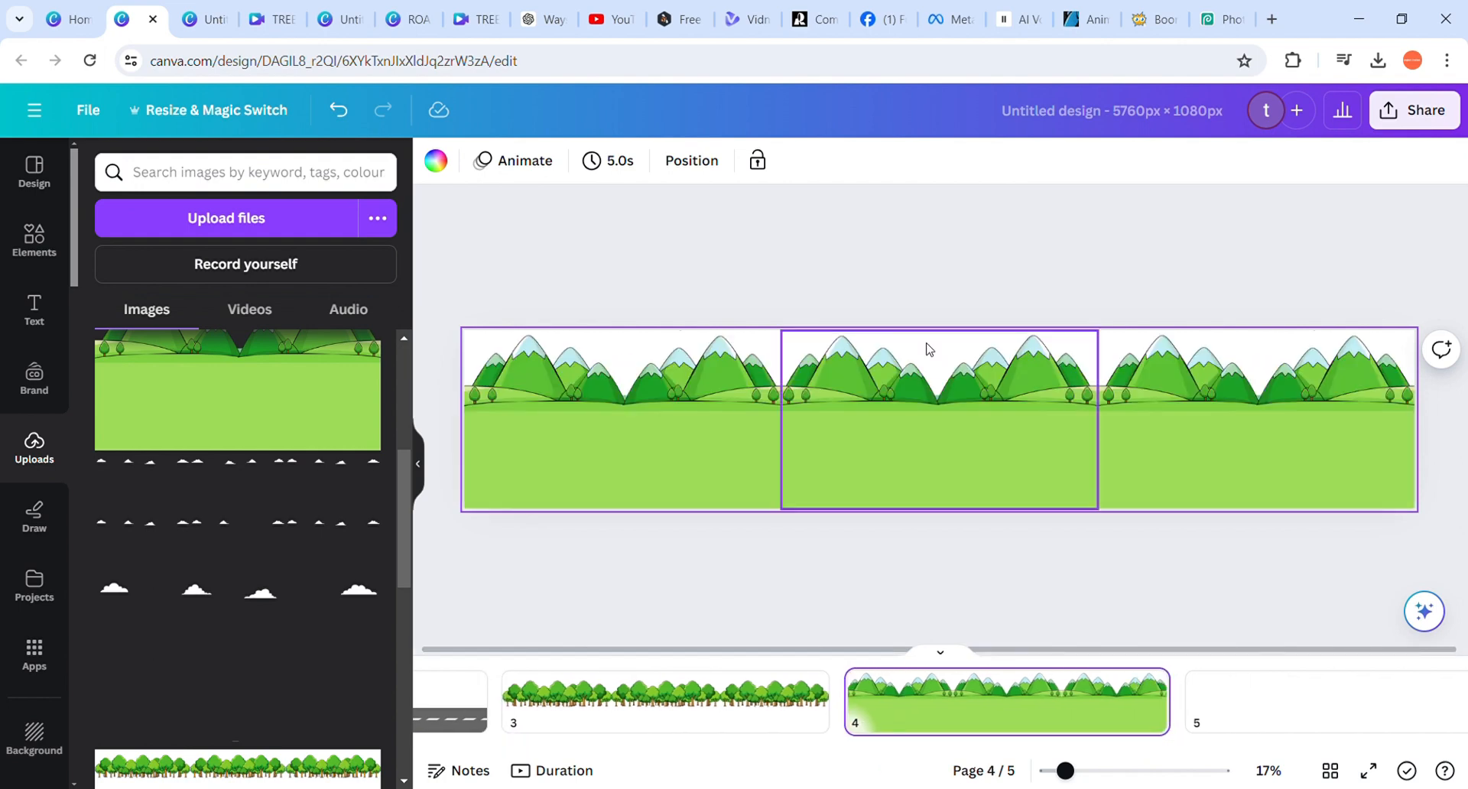
left_click(1205, 699)
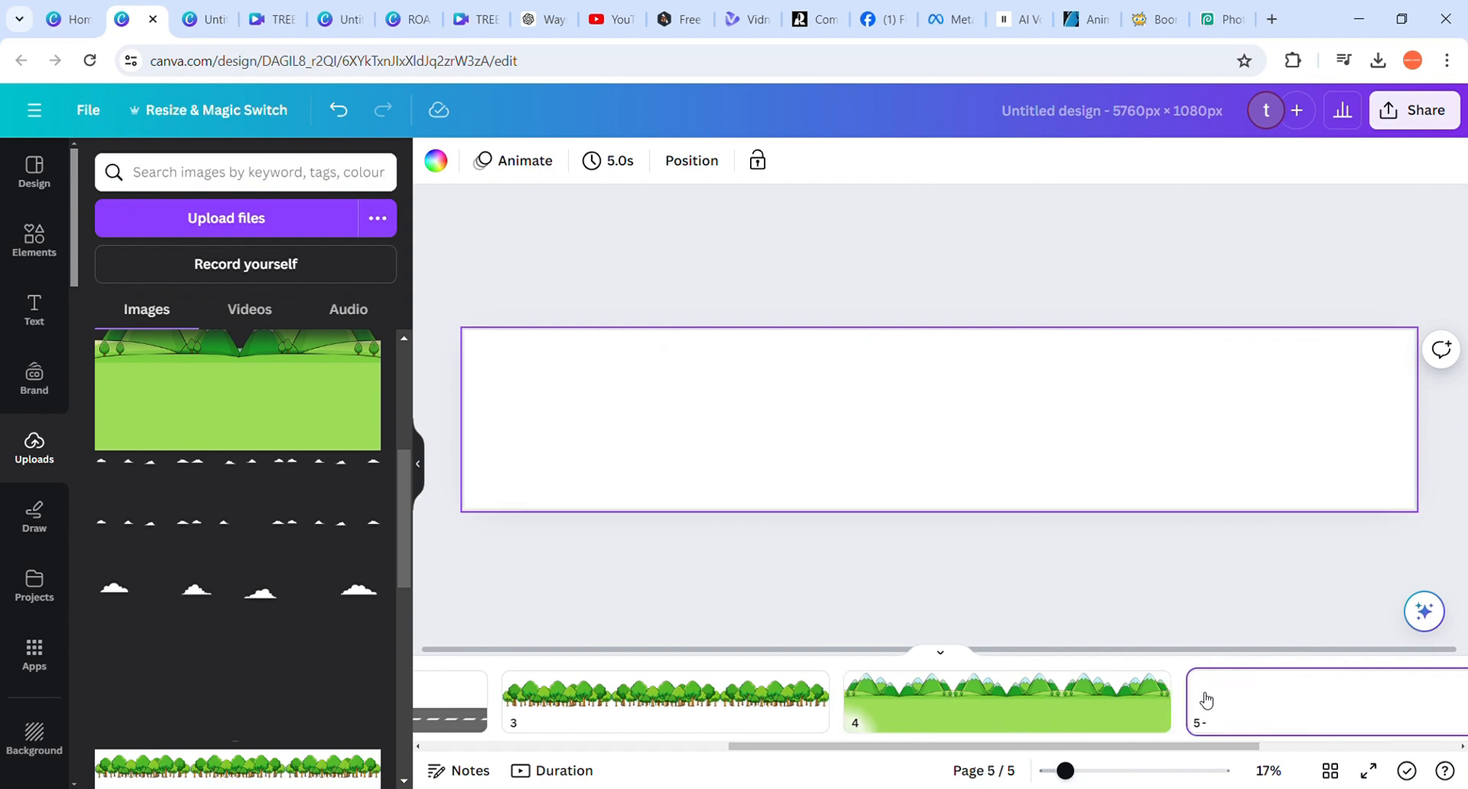
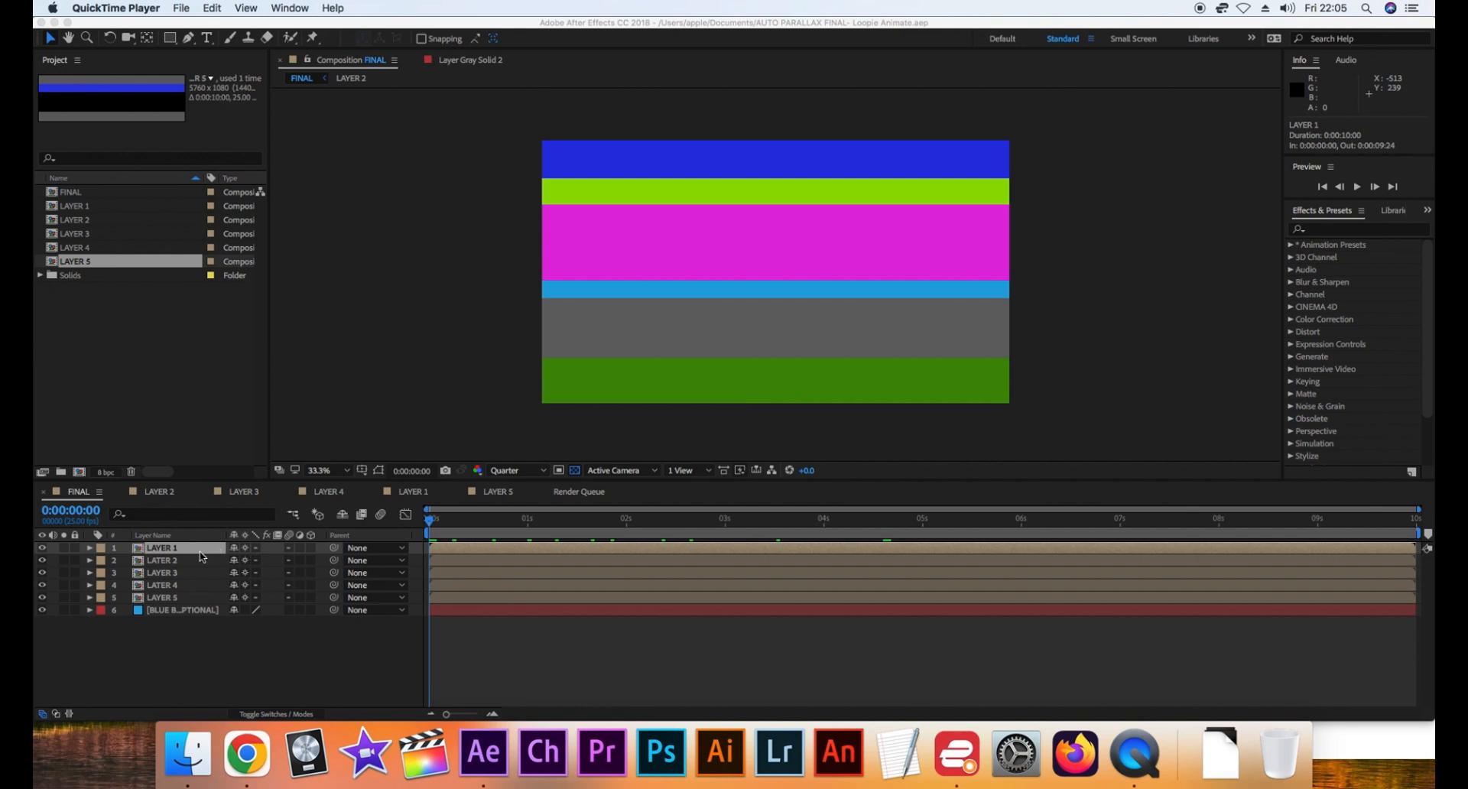
In After Effects, go through the FINAL composition's layers from LAYER 1 down to the optional blue background
left_click(172, 562)
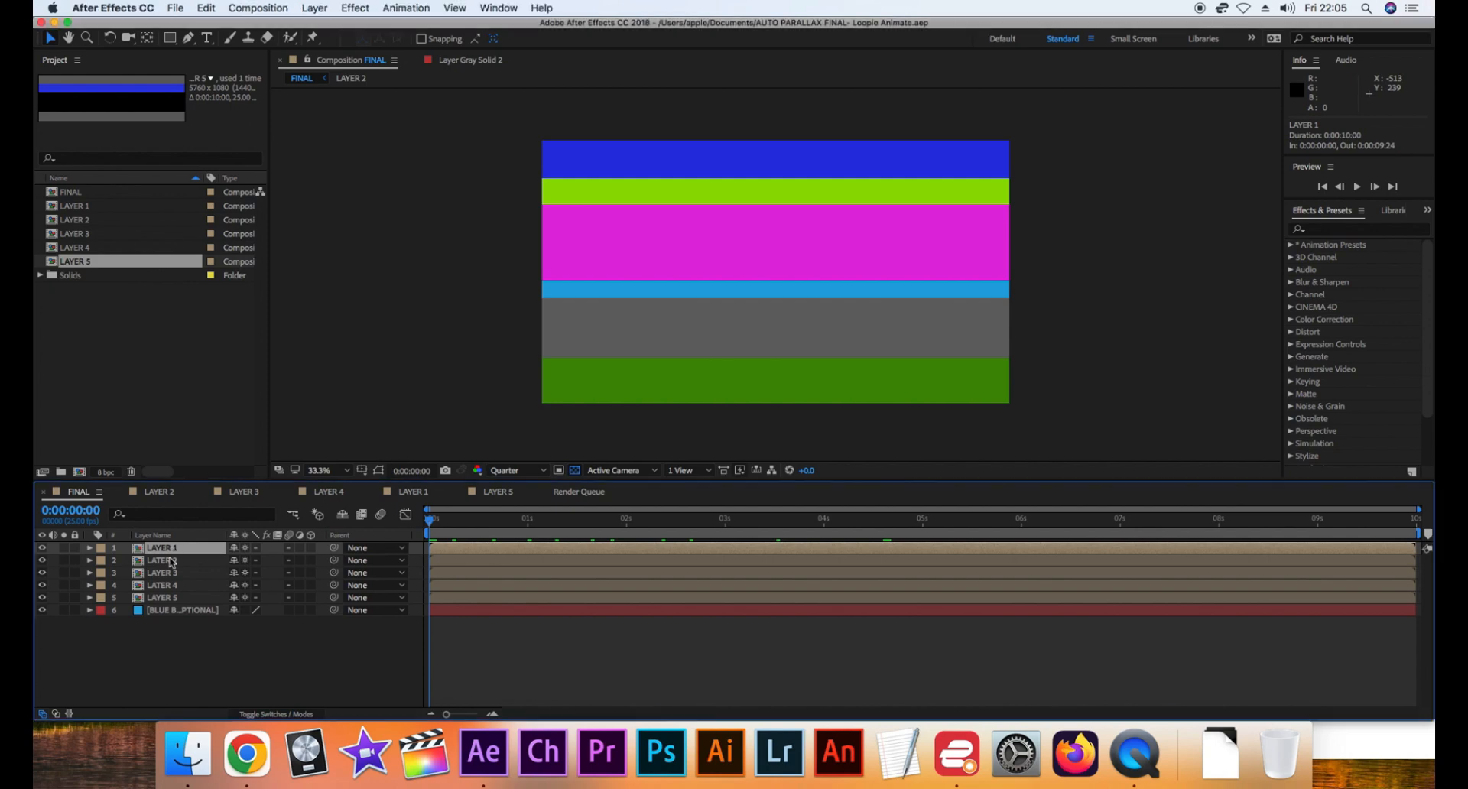
left_click(170, 564)
left_click(172, 574)
left_click(177, 586)
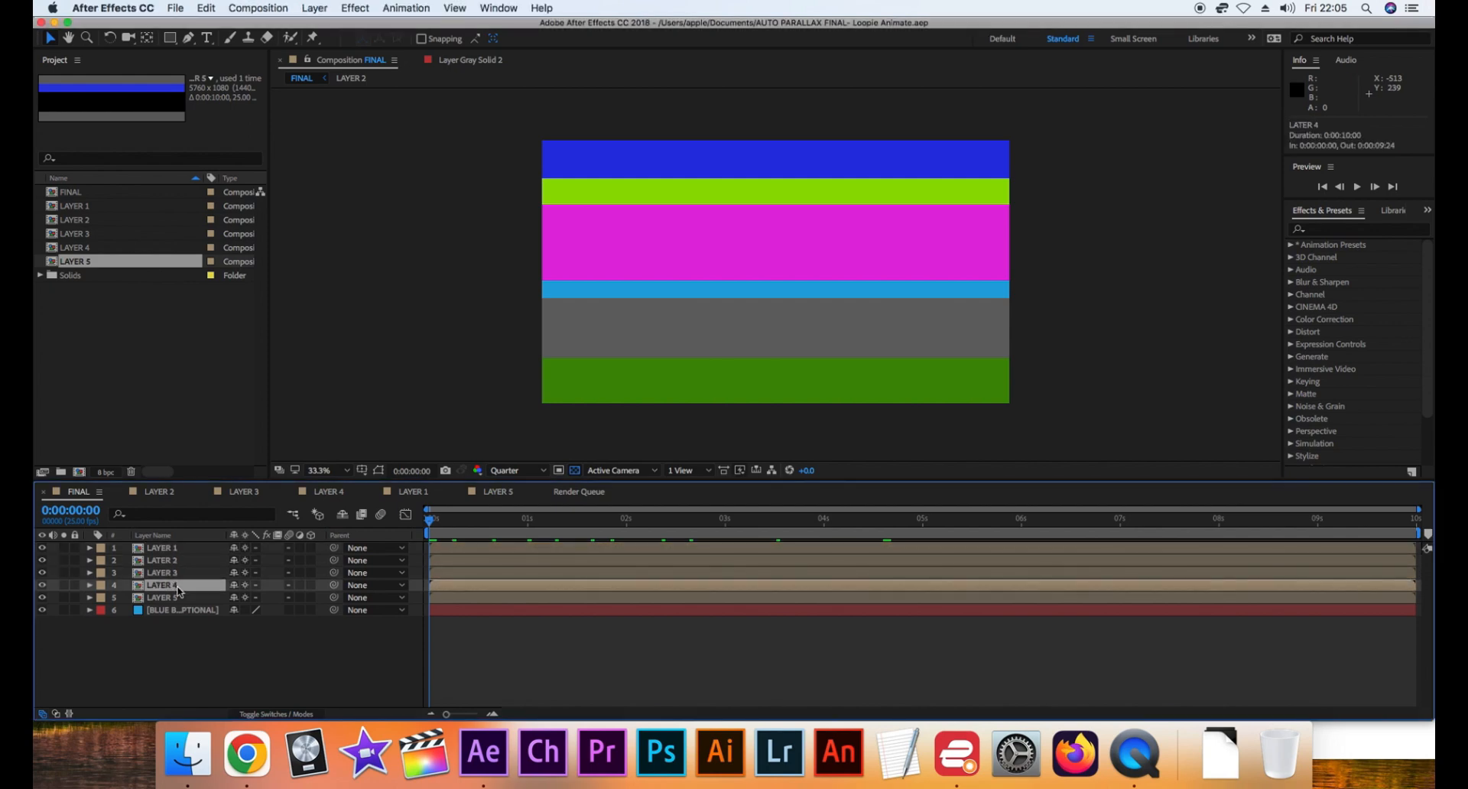
left_click(180, 598)
left_click(189, 612)
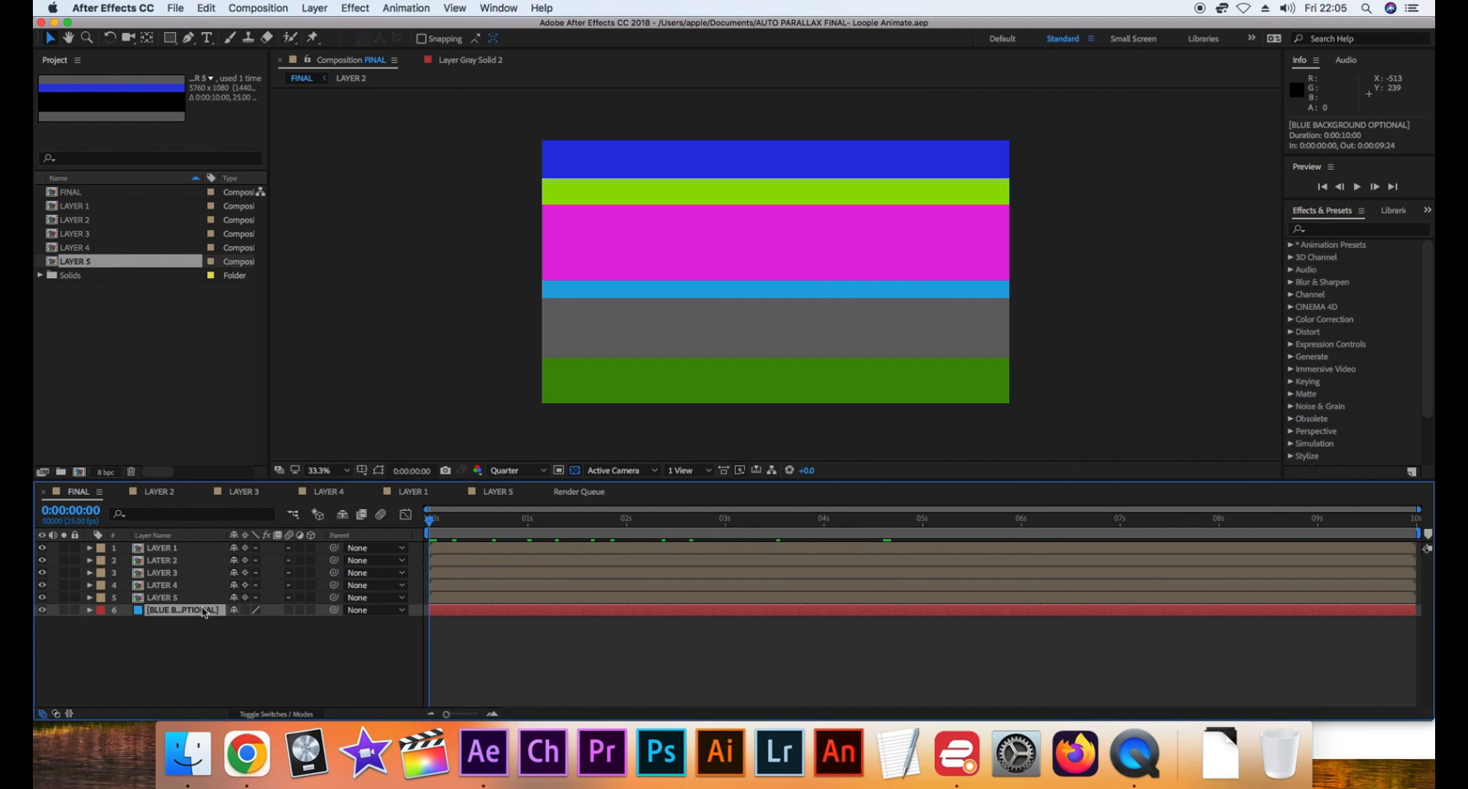
Open the LAYER 1 composition and add the bushes PNG ending in "4 BLENDS" from Documents' GREEN FIELDS 1 TRANSPARENT 5760 1 folder above the green solid
left_click(180, 551)
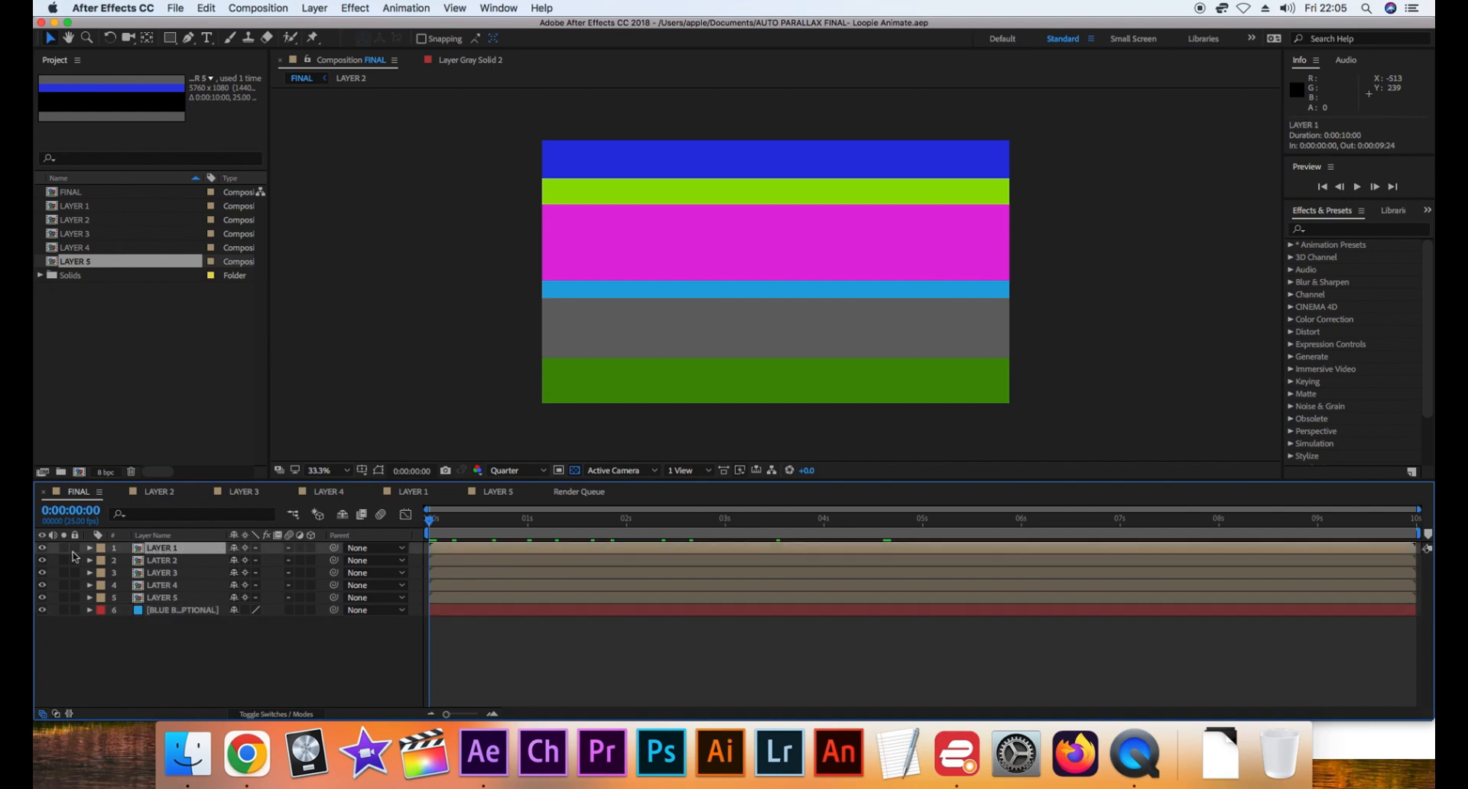
double_click(172, 549)
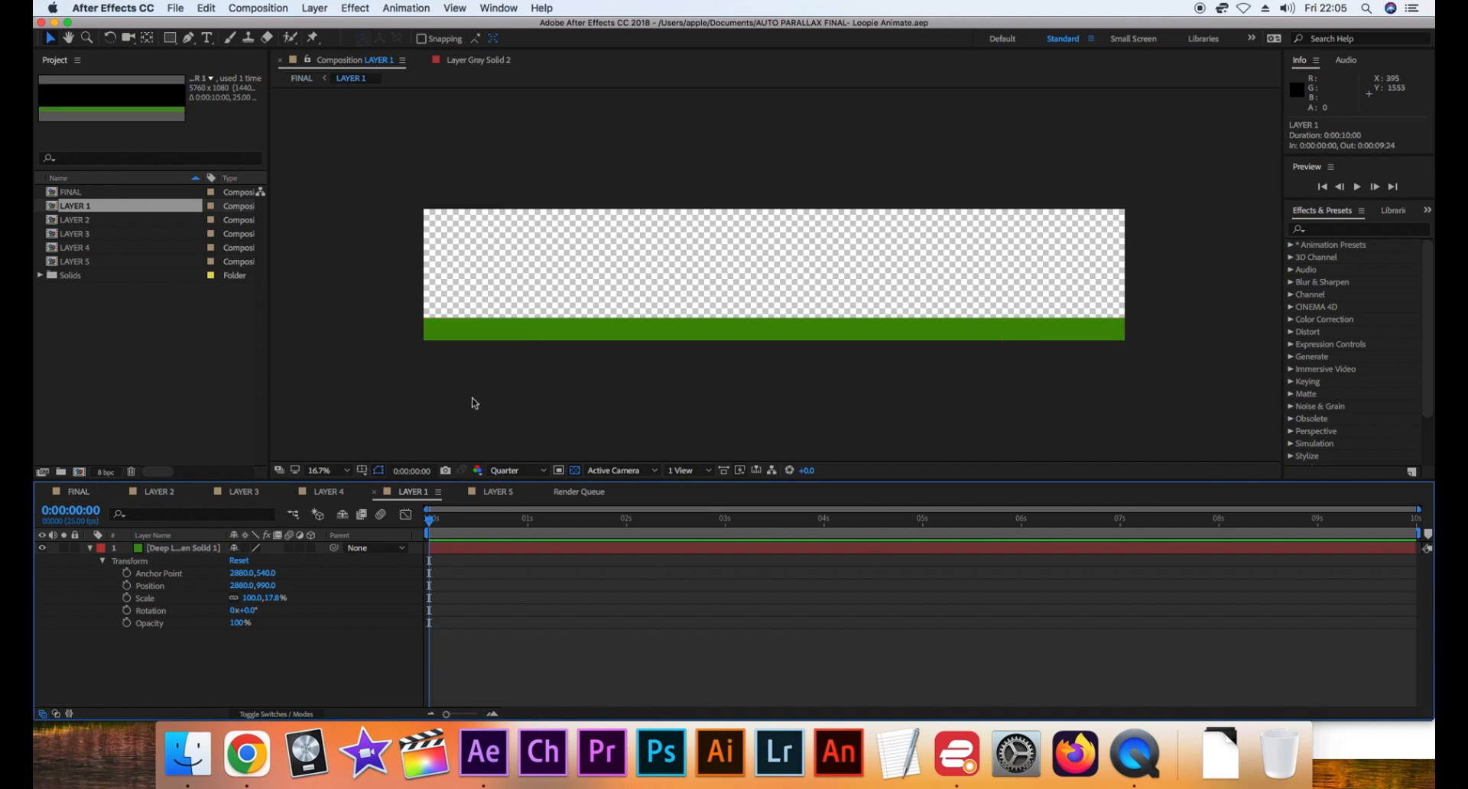
left_click(187, 753)
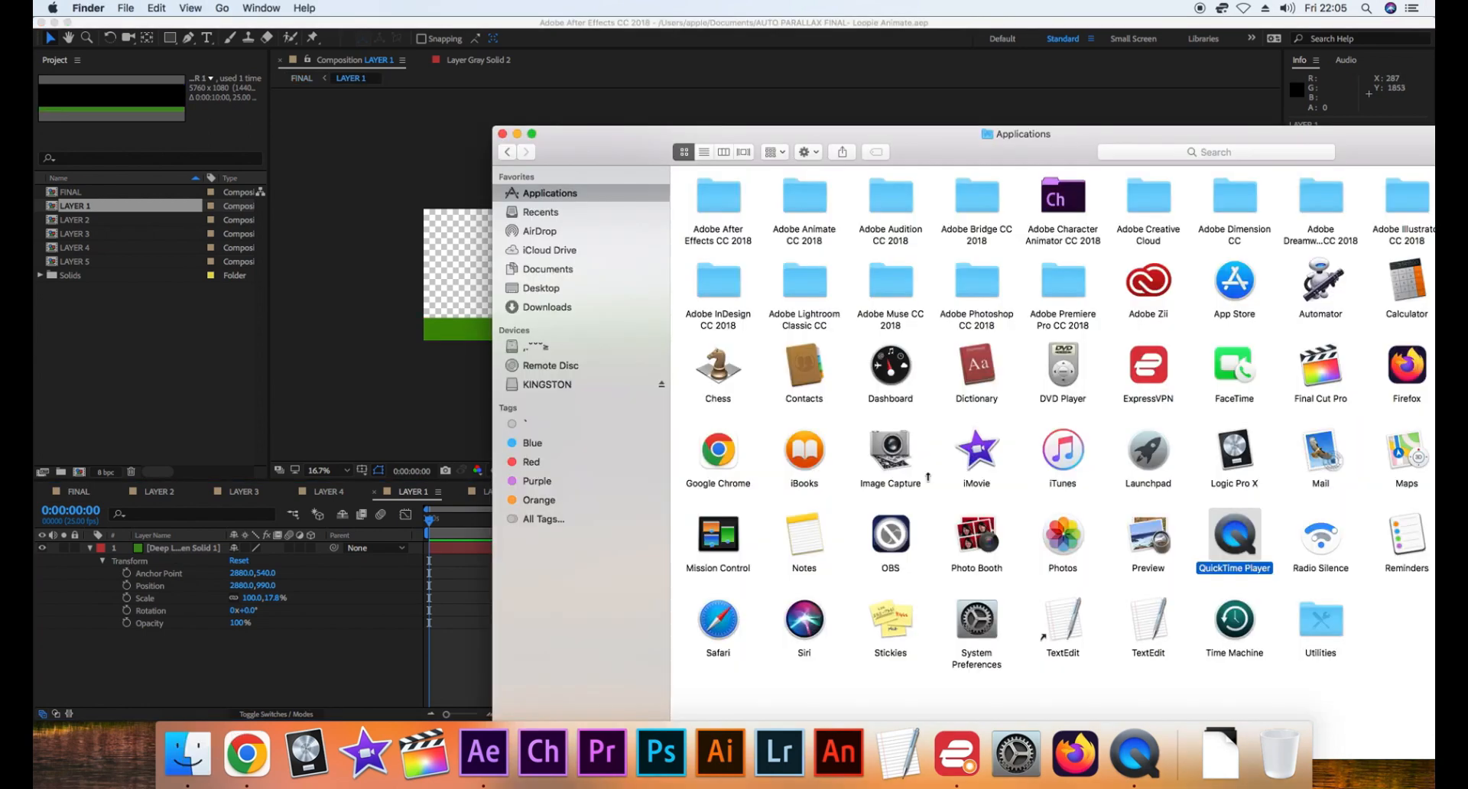
left_click(552, 271)
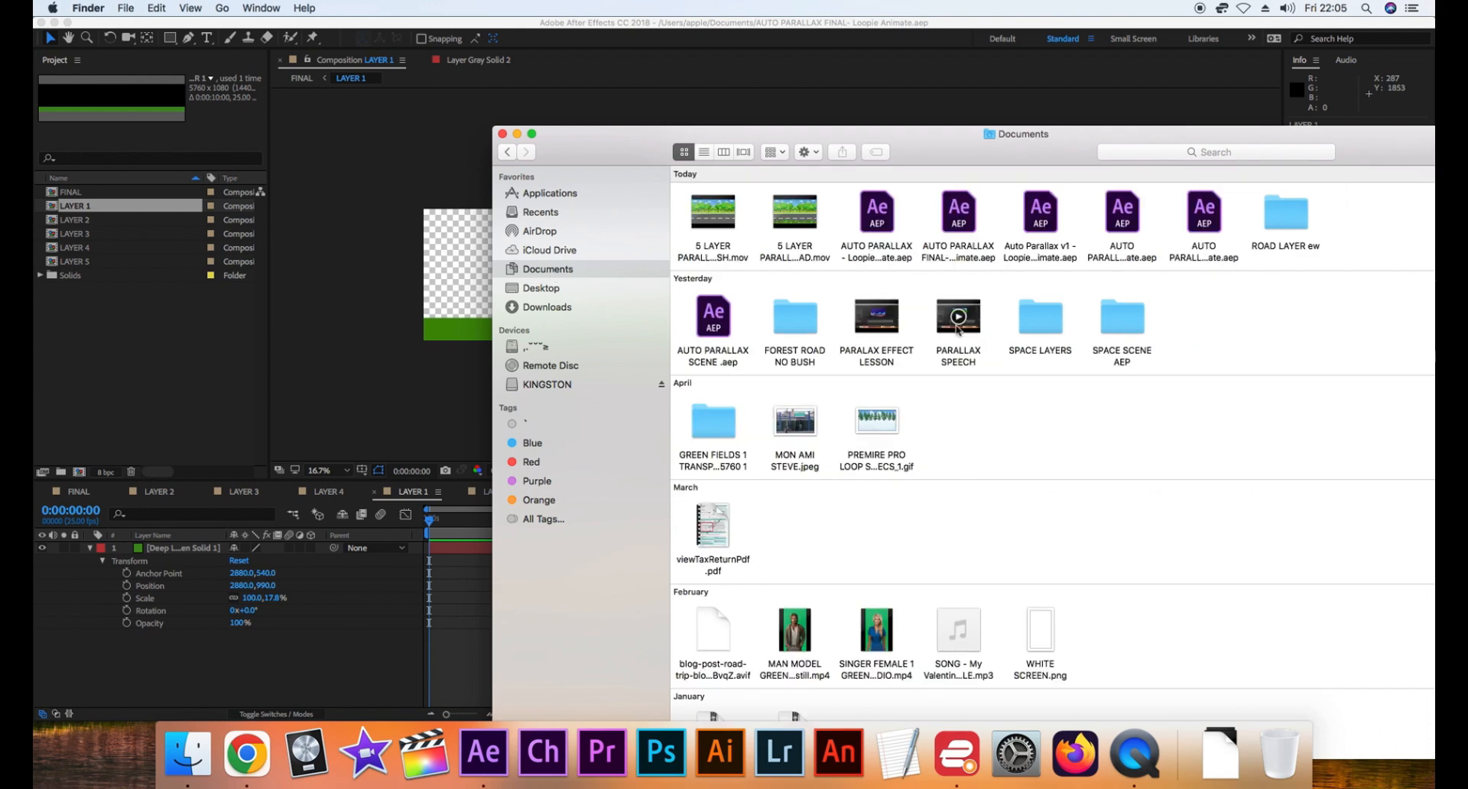
double_click(710, 428)
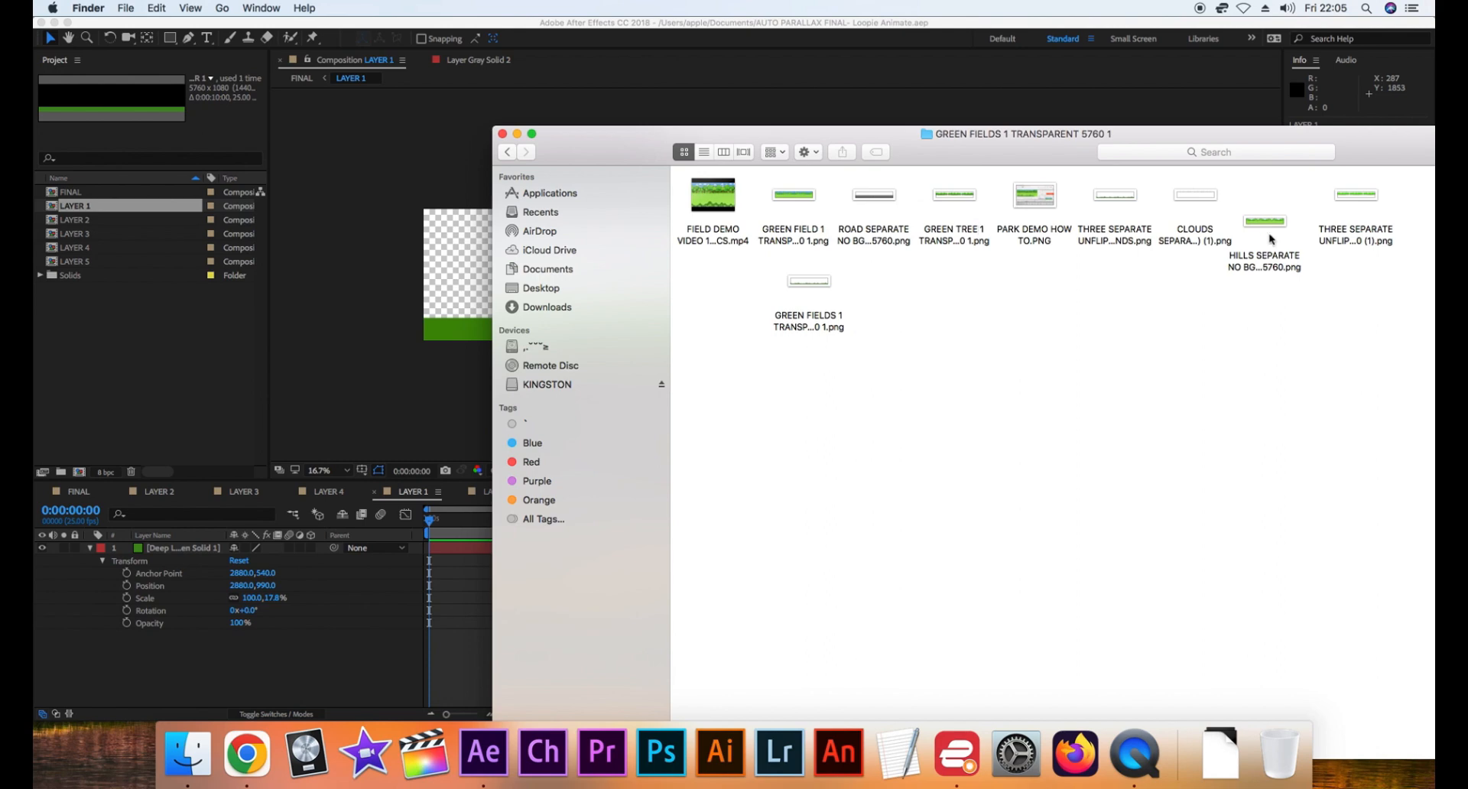
left_click(968, 244)
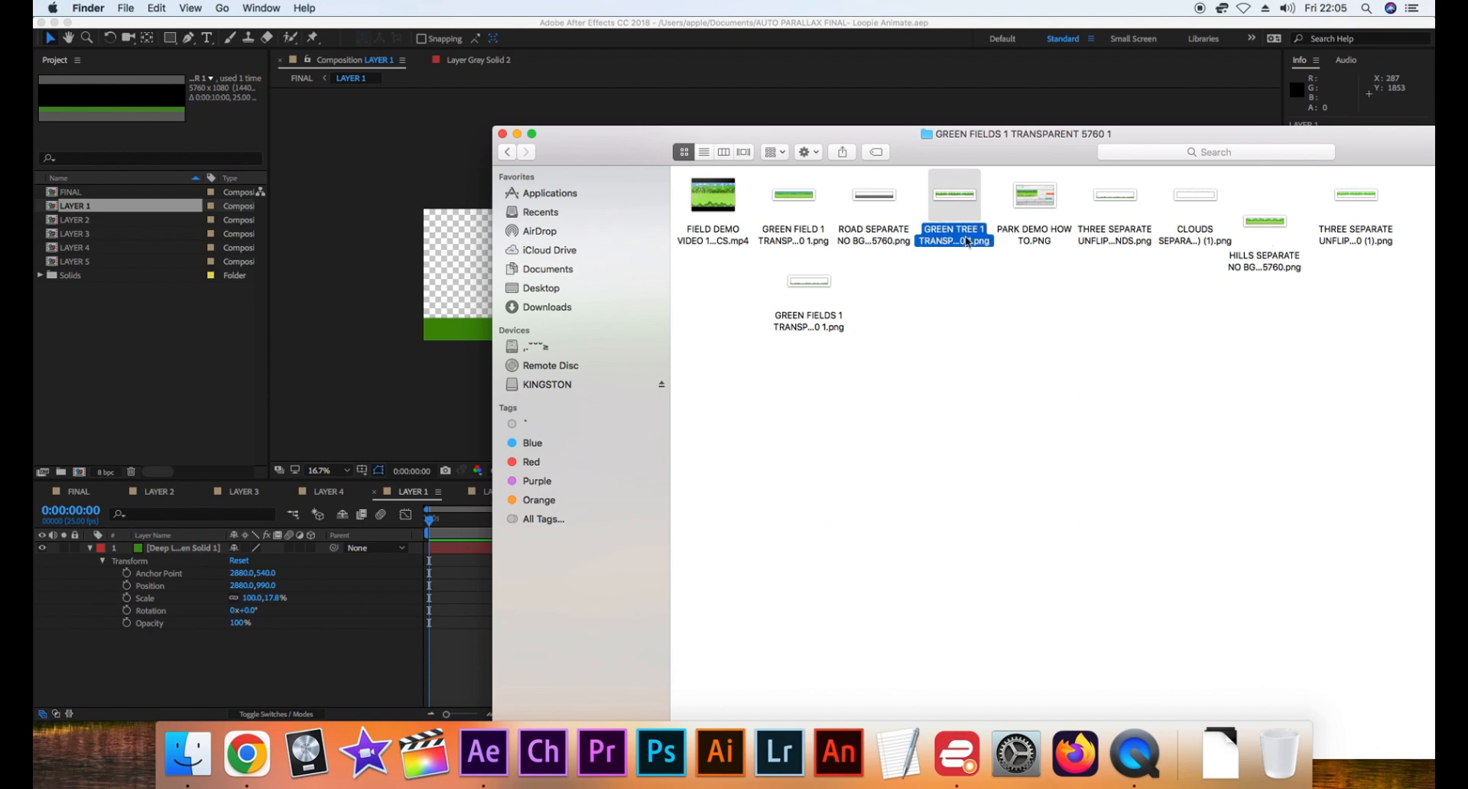
left_click(1134, 243)
left_click_drag(1124, 243, 182, 617)
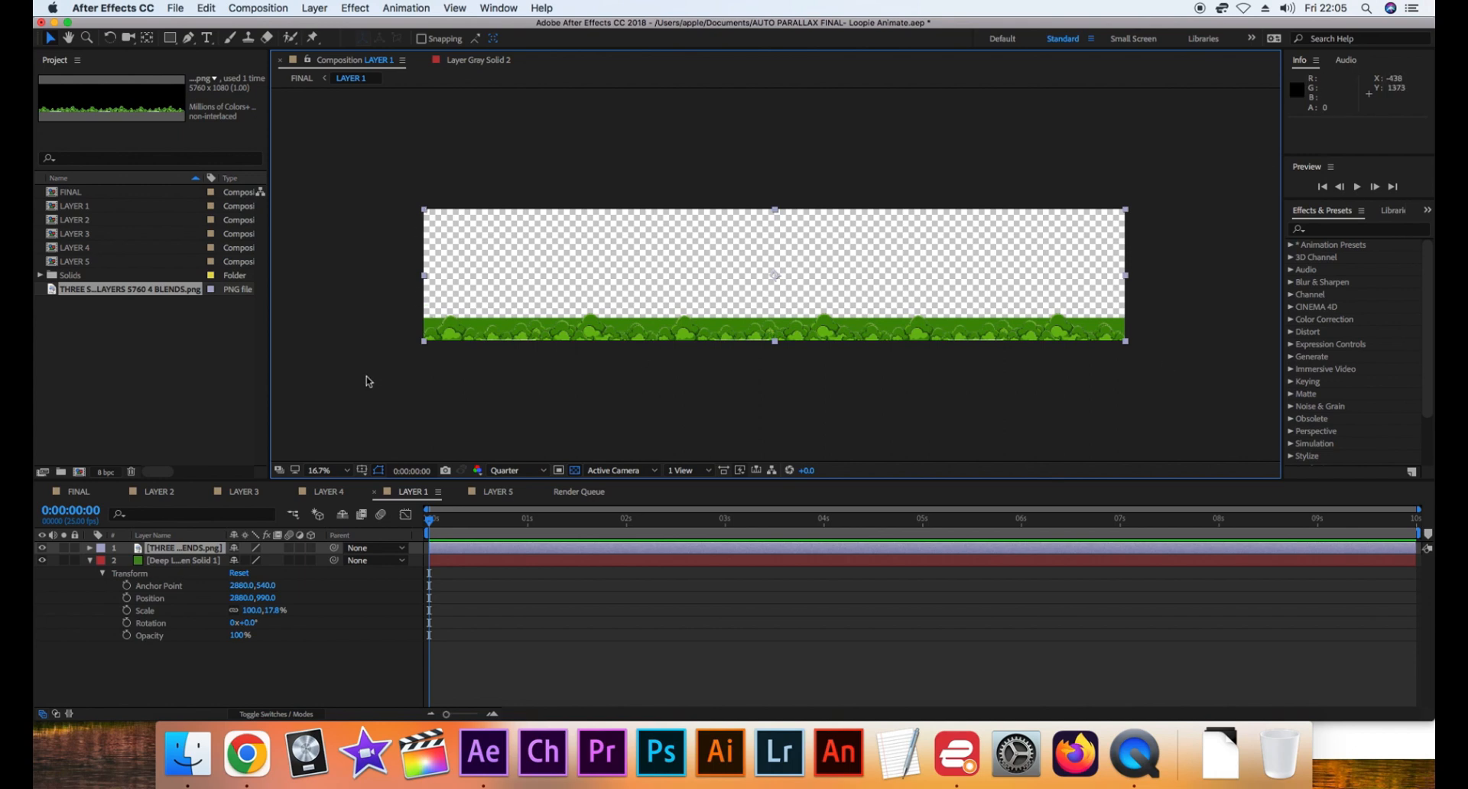
Collapse and hide the green solid in LAYER 1, and return to the FINAL composition
left_click(90, 561)
left_click(42, 561)
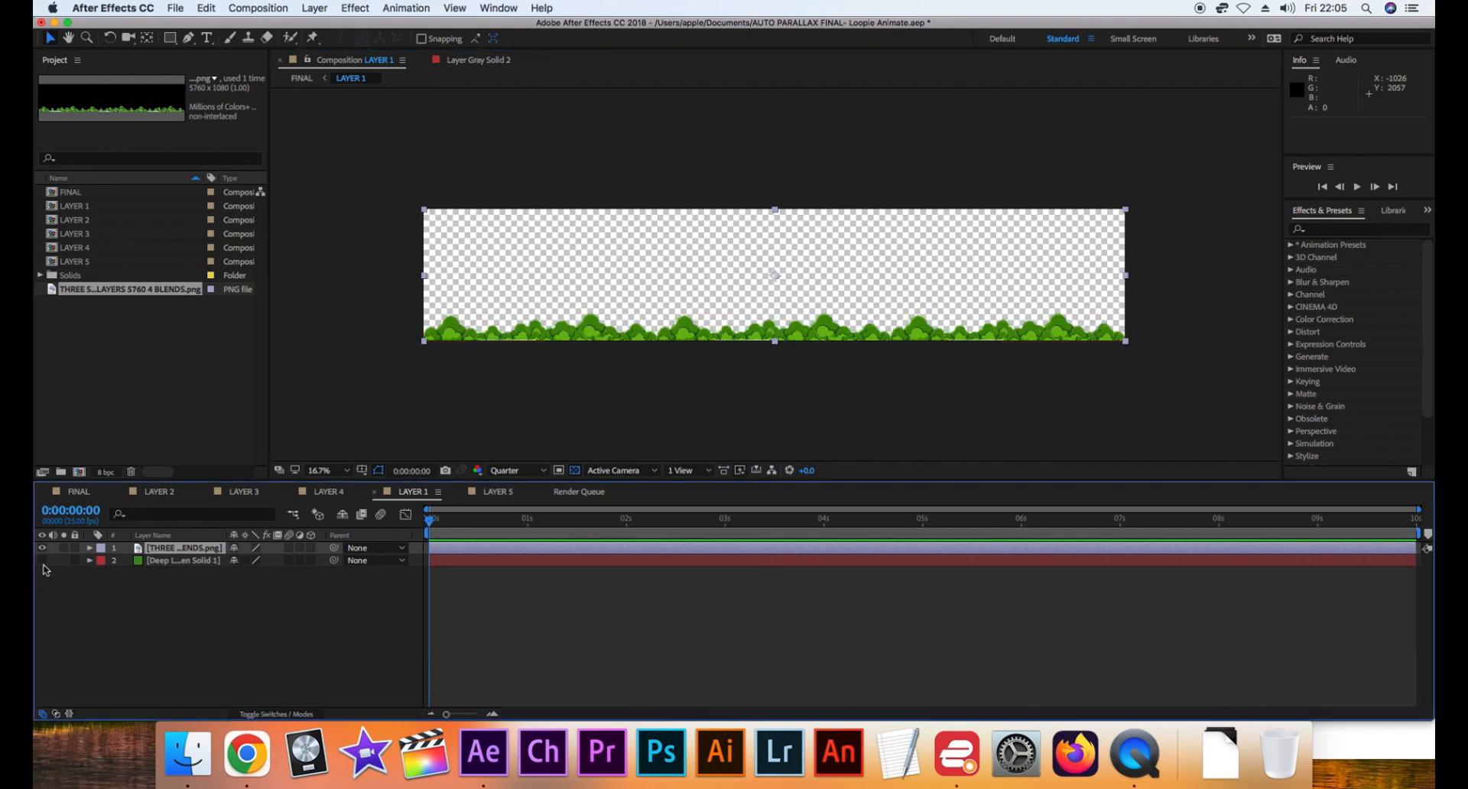
left_click(42, 560)
left_click(42, 560)
left_click(79, 492)
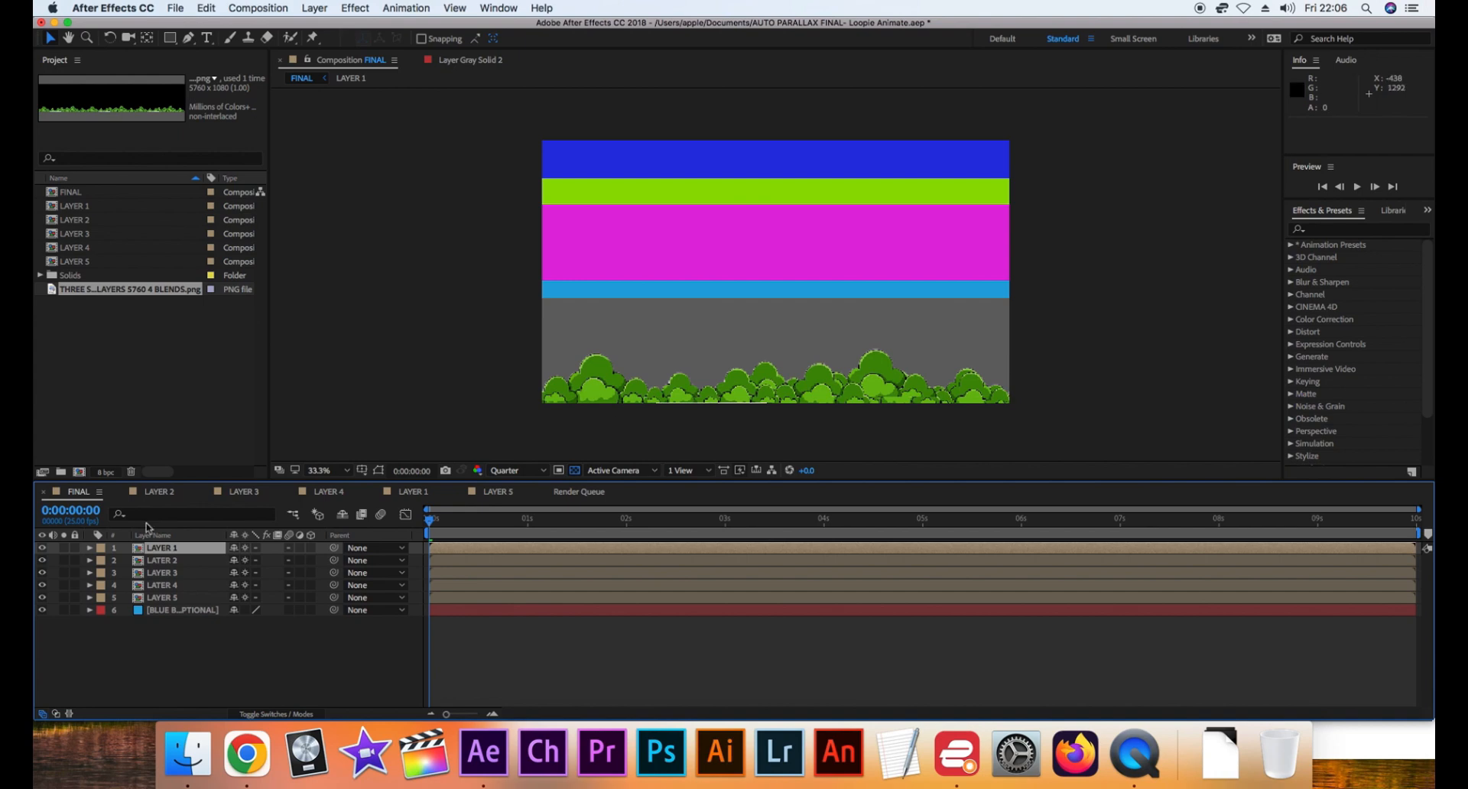
Toggle LAYER 2's visibility in the FINAL composition to check which band it controls, leaving it shown
left_click(161, 562)
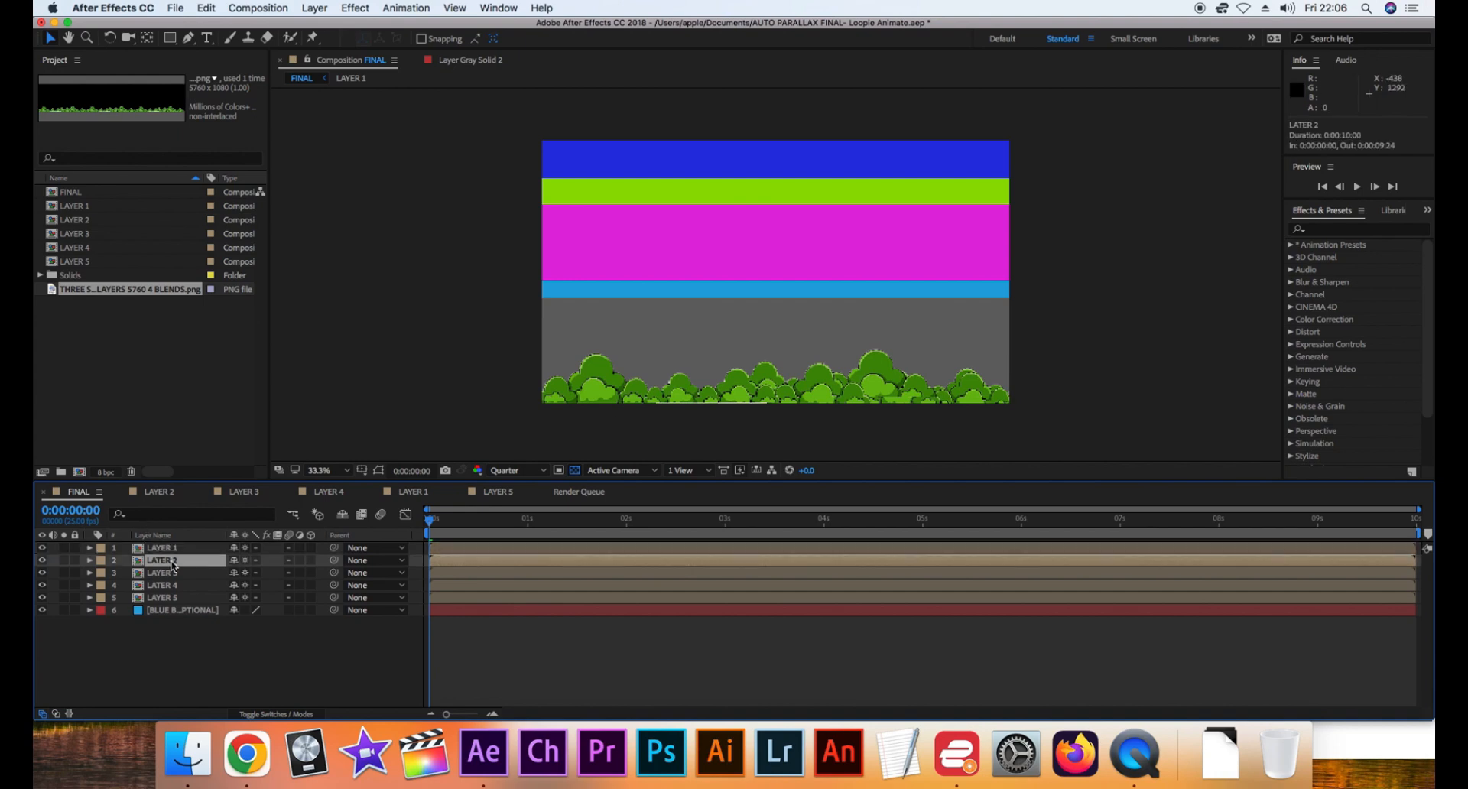
left_click(42, 562)
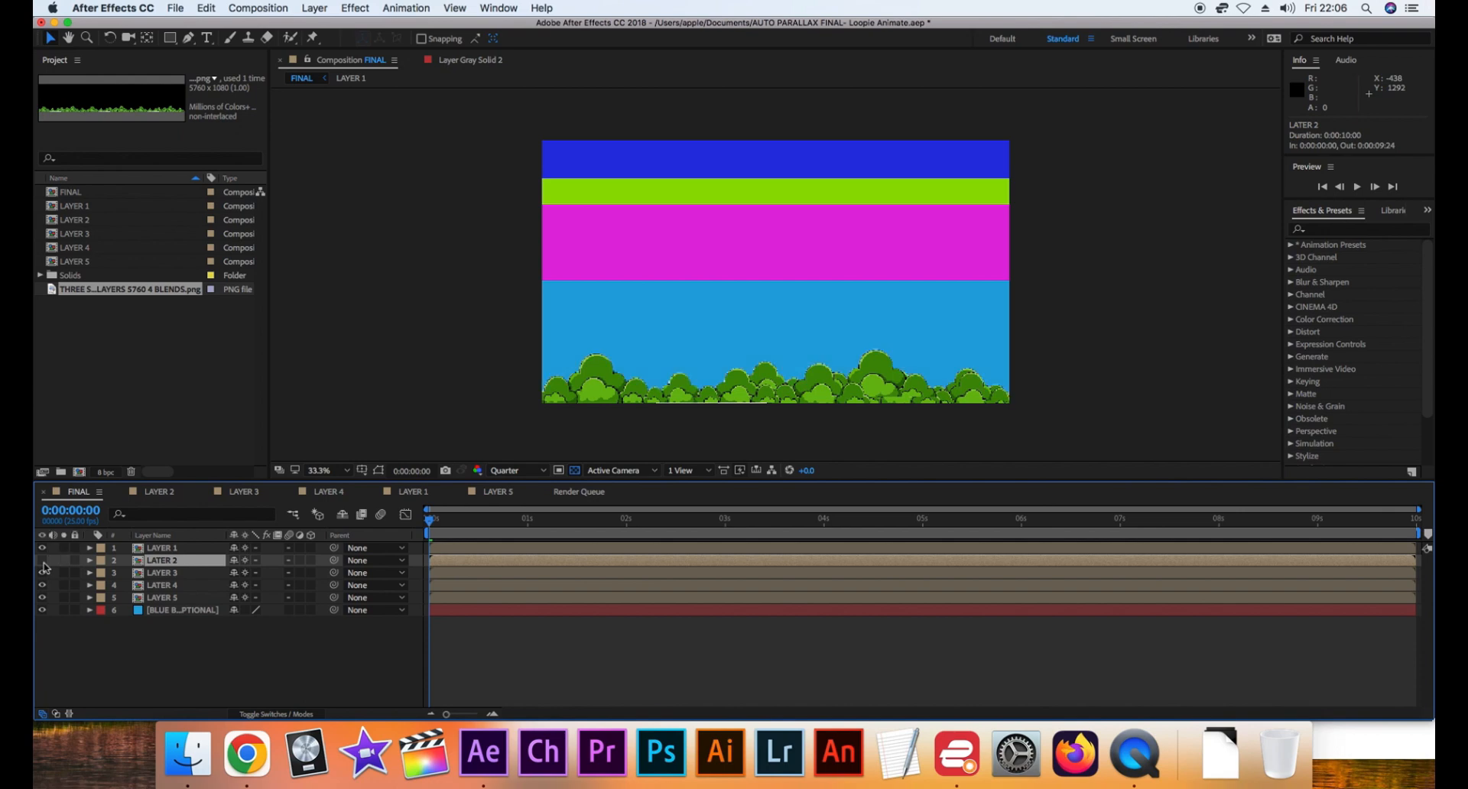
left_click(42, 561)
left_click(42, 562)
left_click(43, 561)
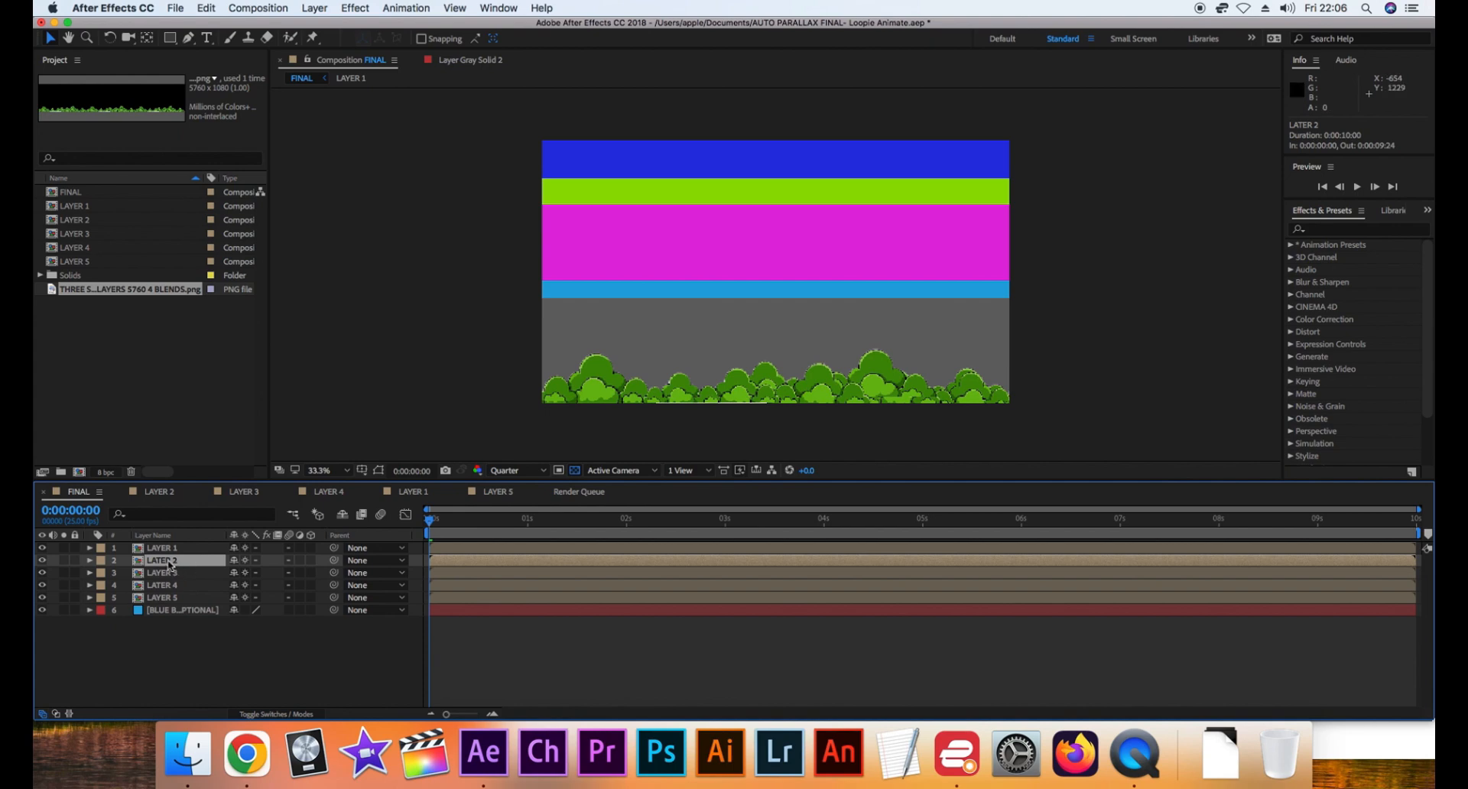
Open the LAYER 2 composition and add the ROAD SEPARATE PNG from the green fields folder above the gray solid
double_click(167, 562)
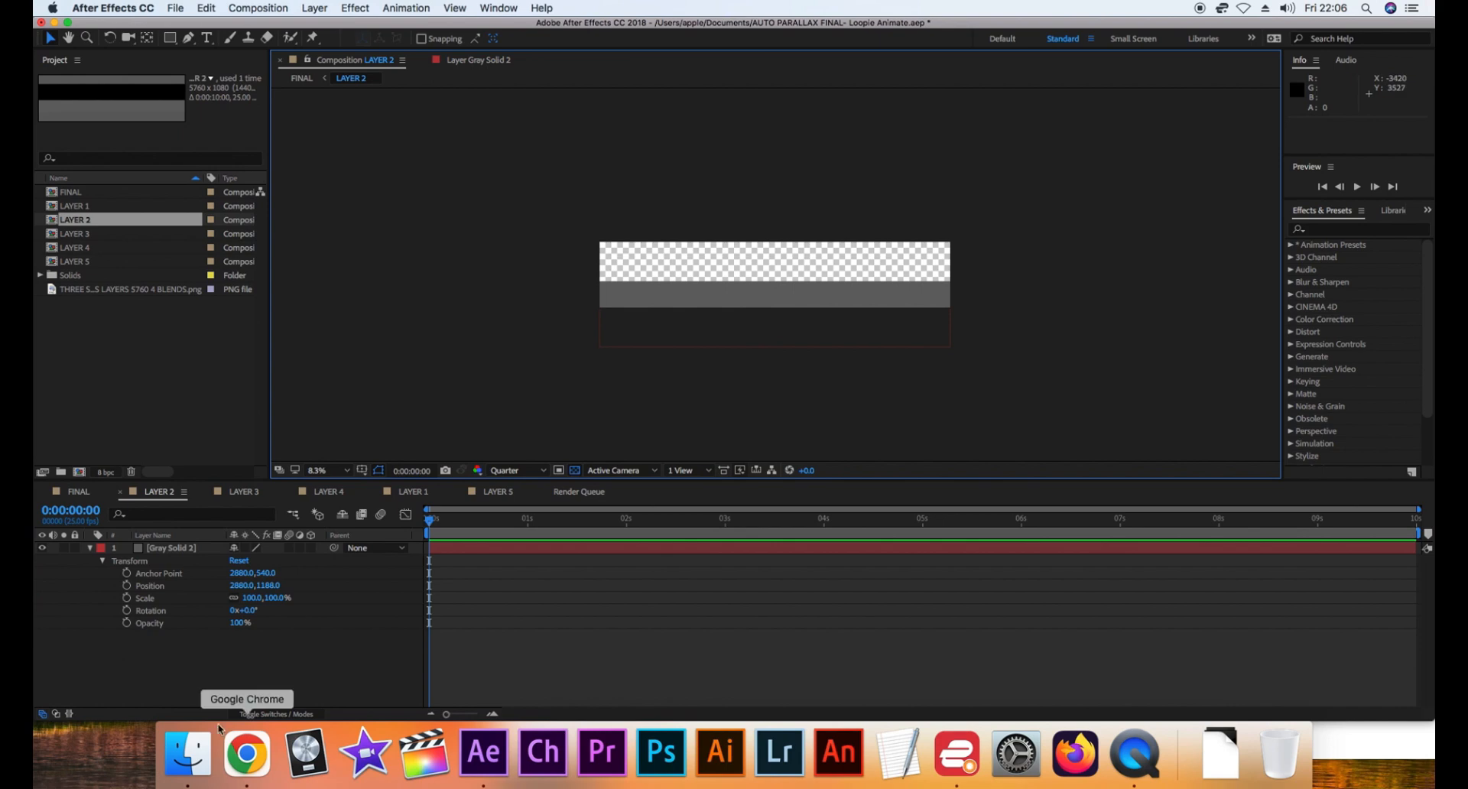
left_click(188, 754)
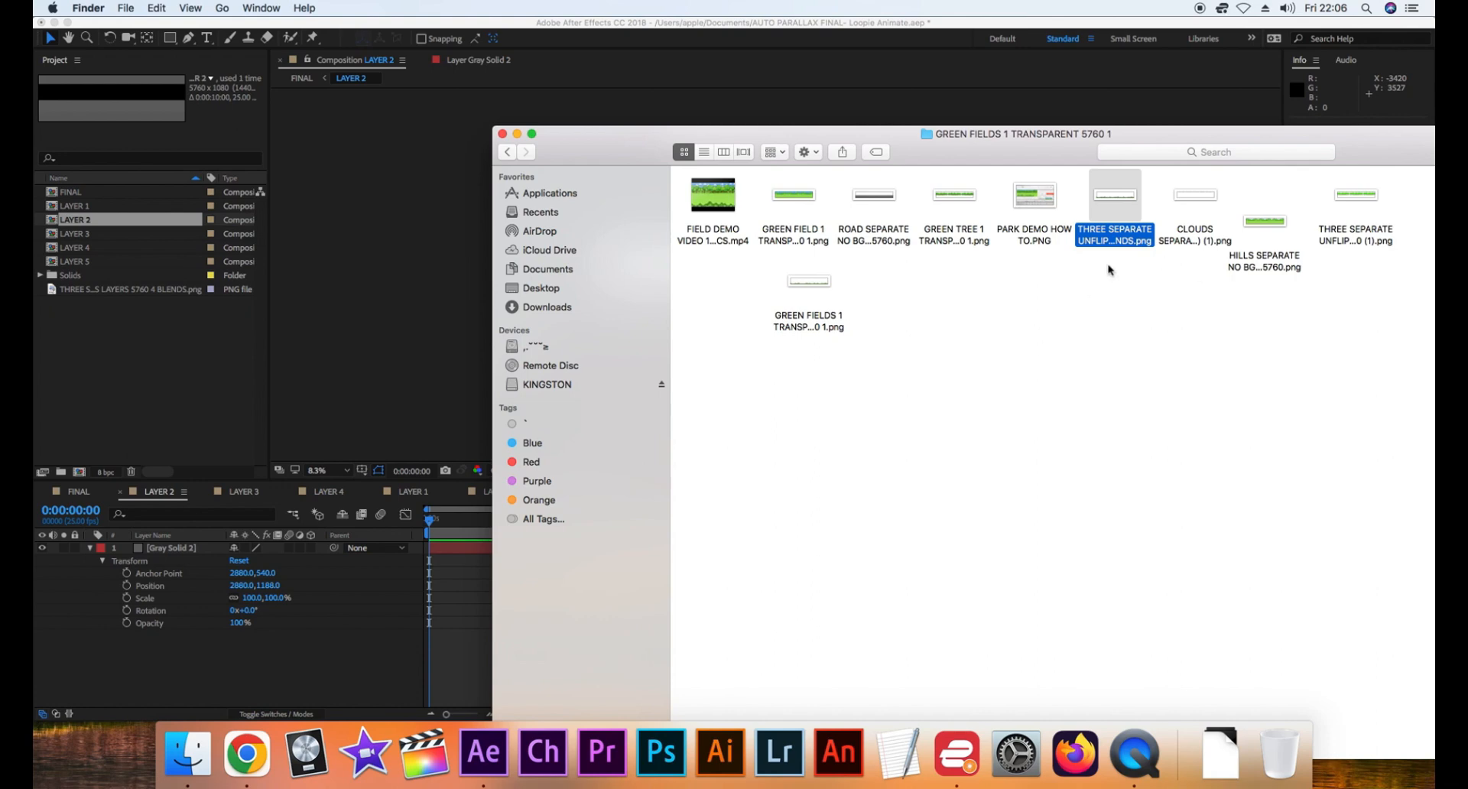
left_click(881, 211)
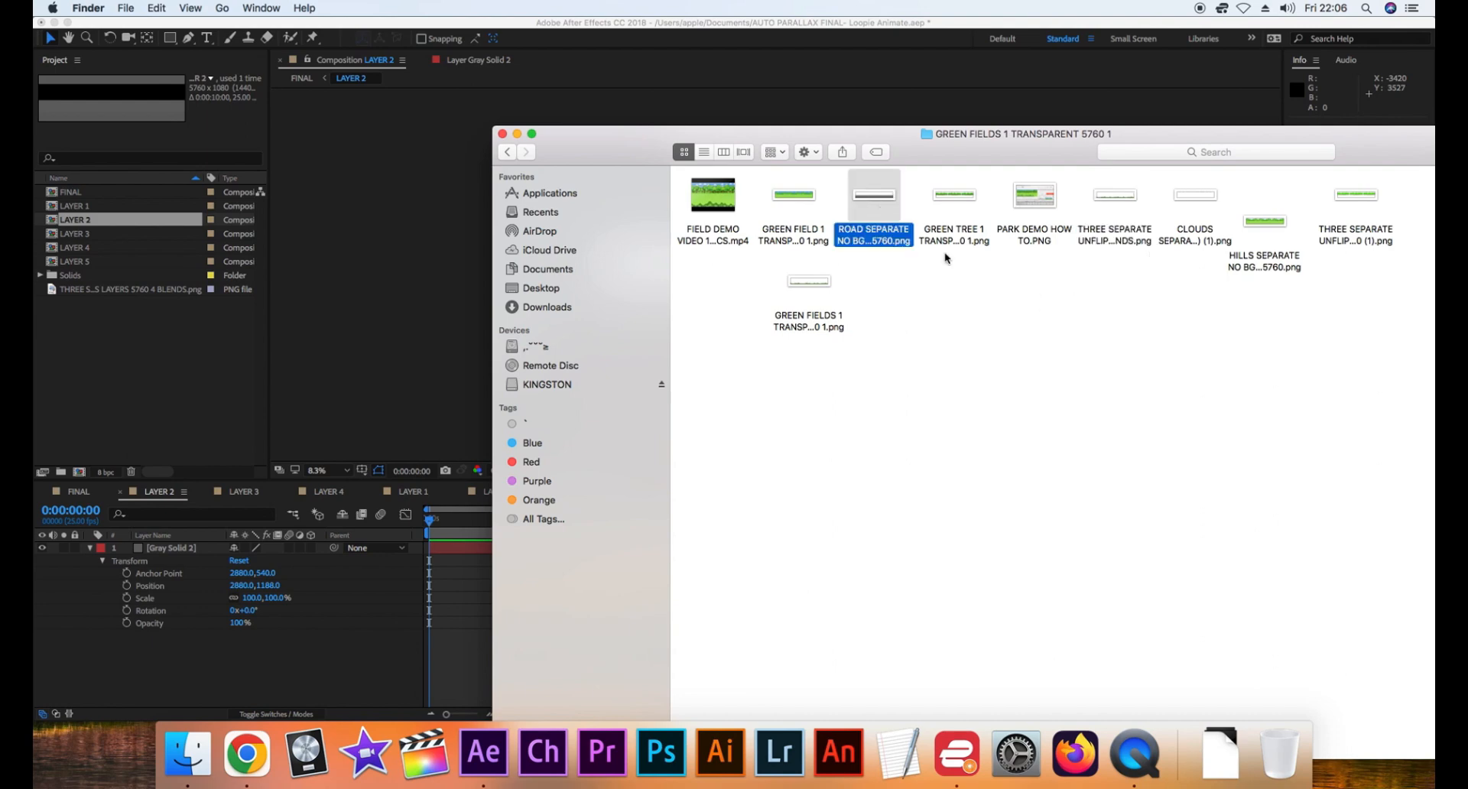
left_click_drag(889, 232, 180, 585)
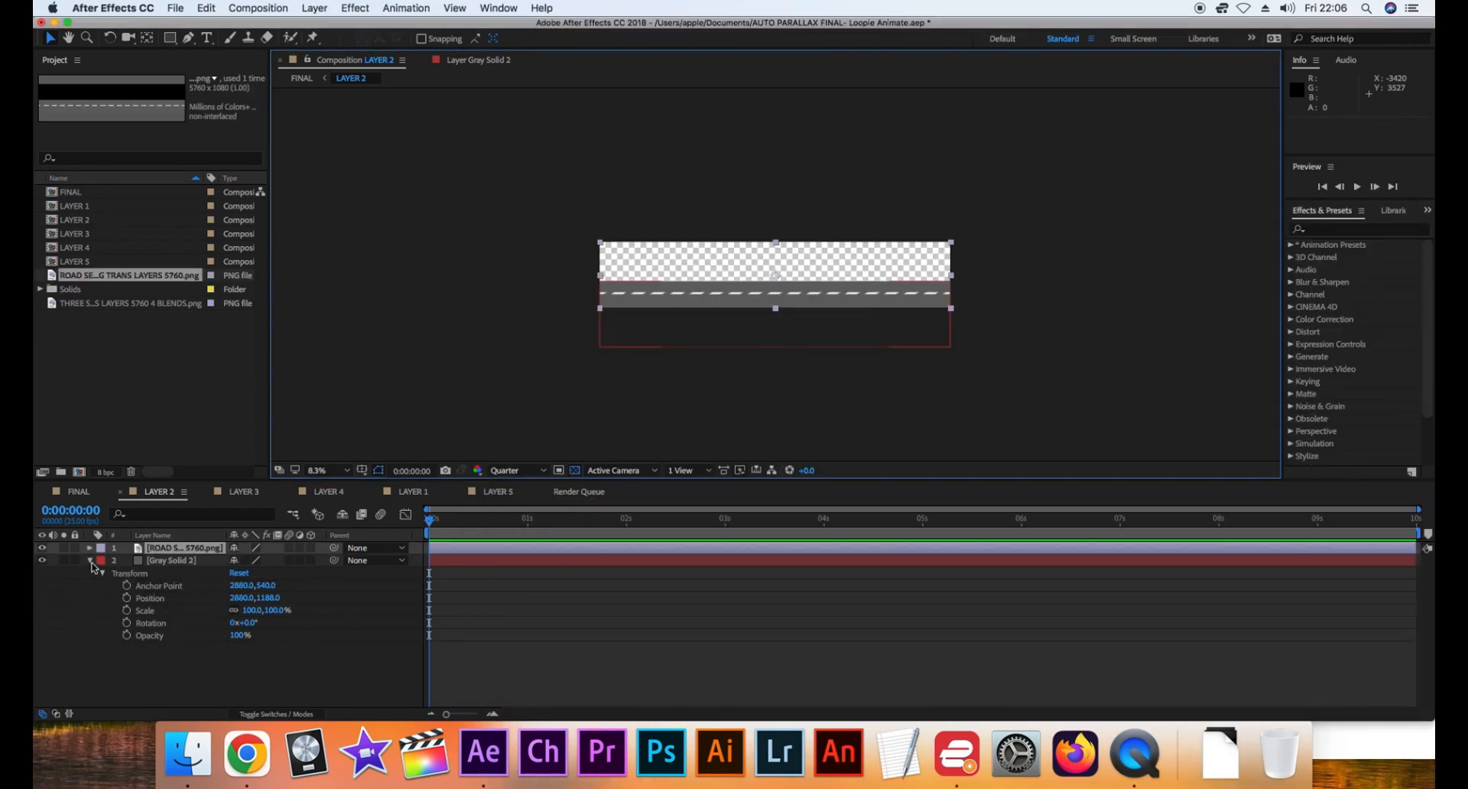
Collapse and hide the gray solid in LAYER 2, and return to the FINAL composition
left_click(90, 561)
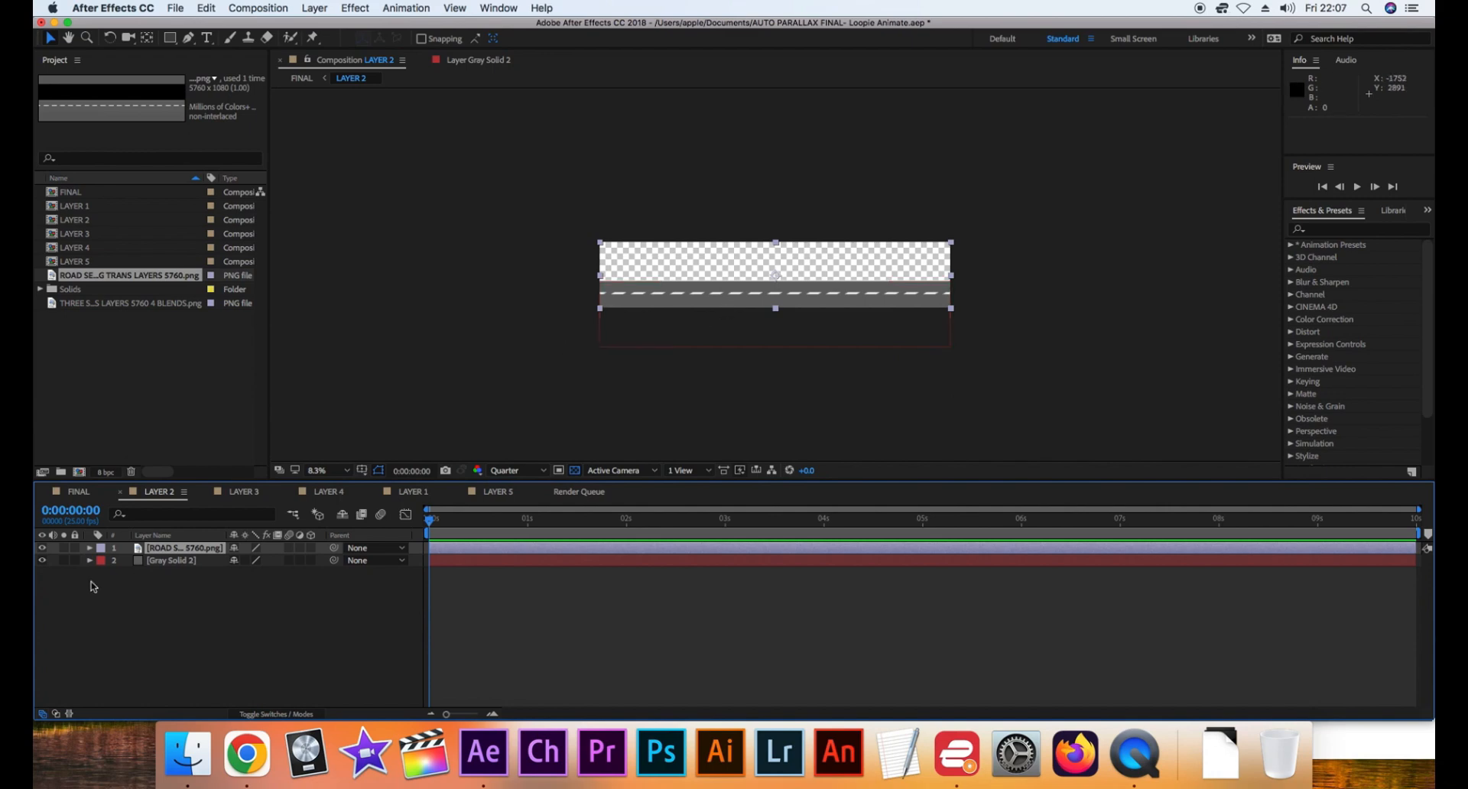
left_click(42, 560)
left_click(79, 491)
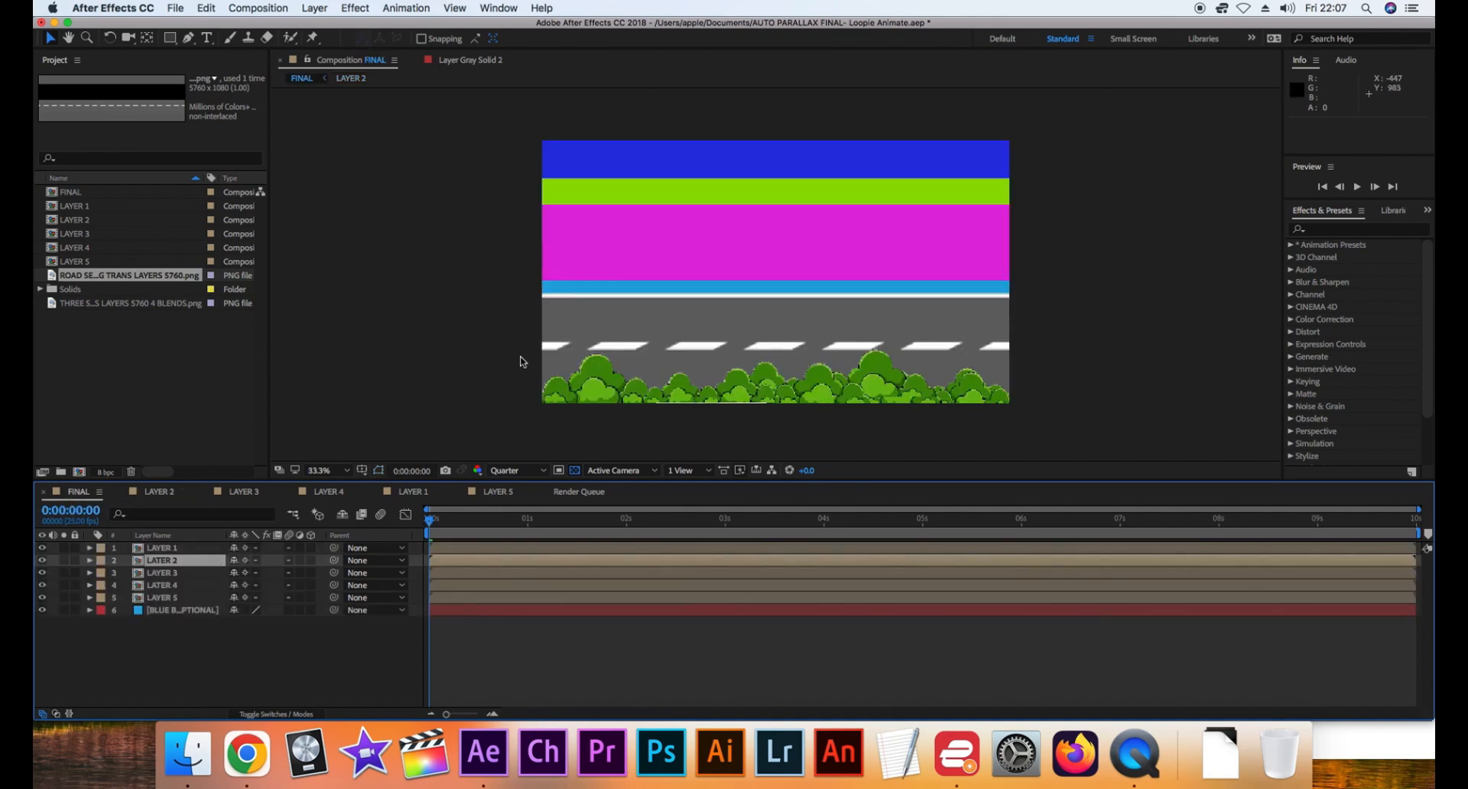
Open the LAYER 3 composition and add the trees PNG ending in "TRANS LAYERS 5760 (1)" from the green fields folder above the magenta solid
left_click(167, 574)
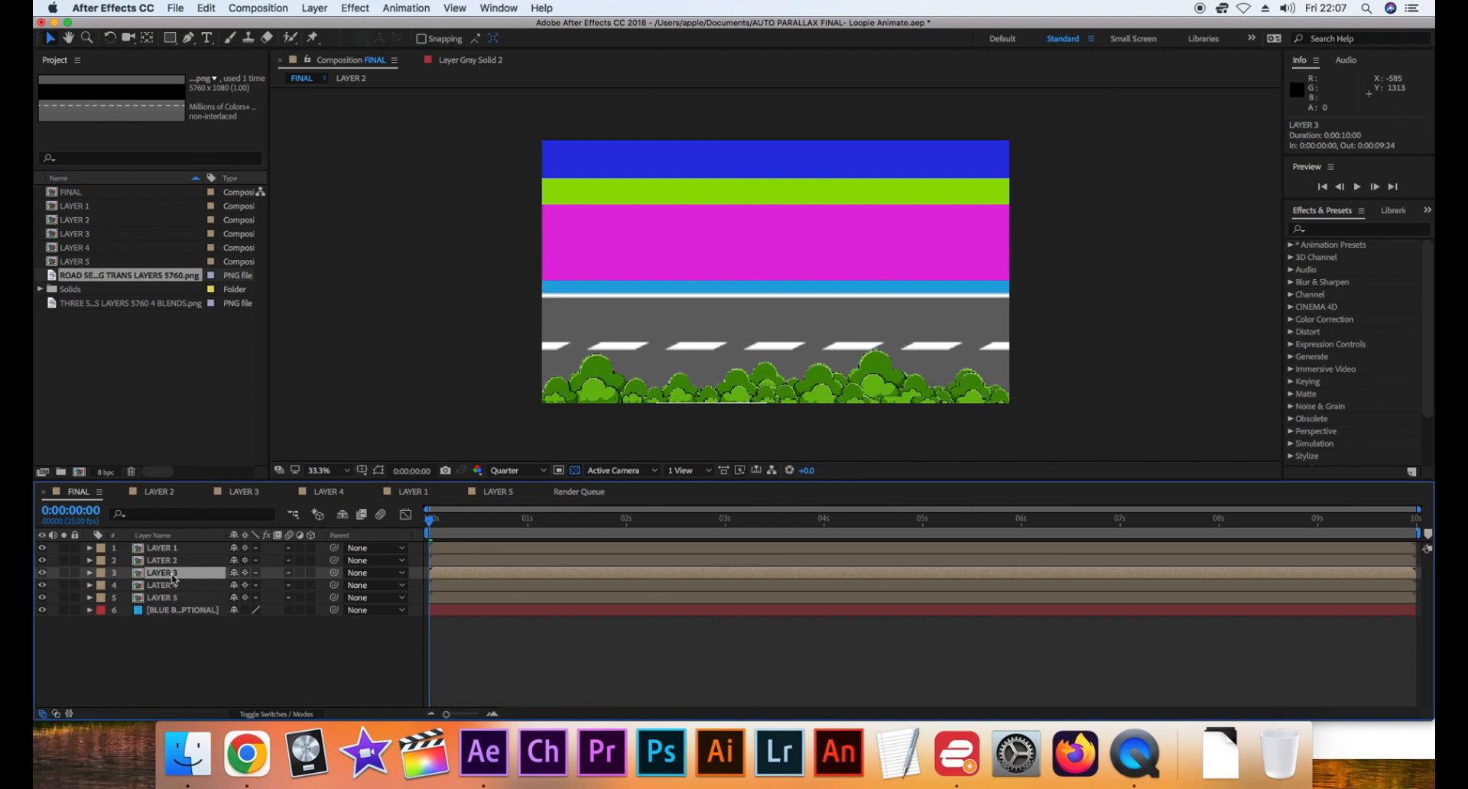
double_click(172, 574)
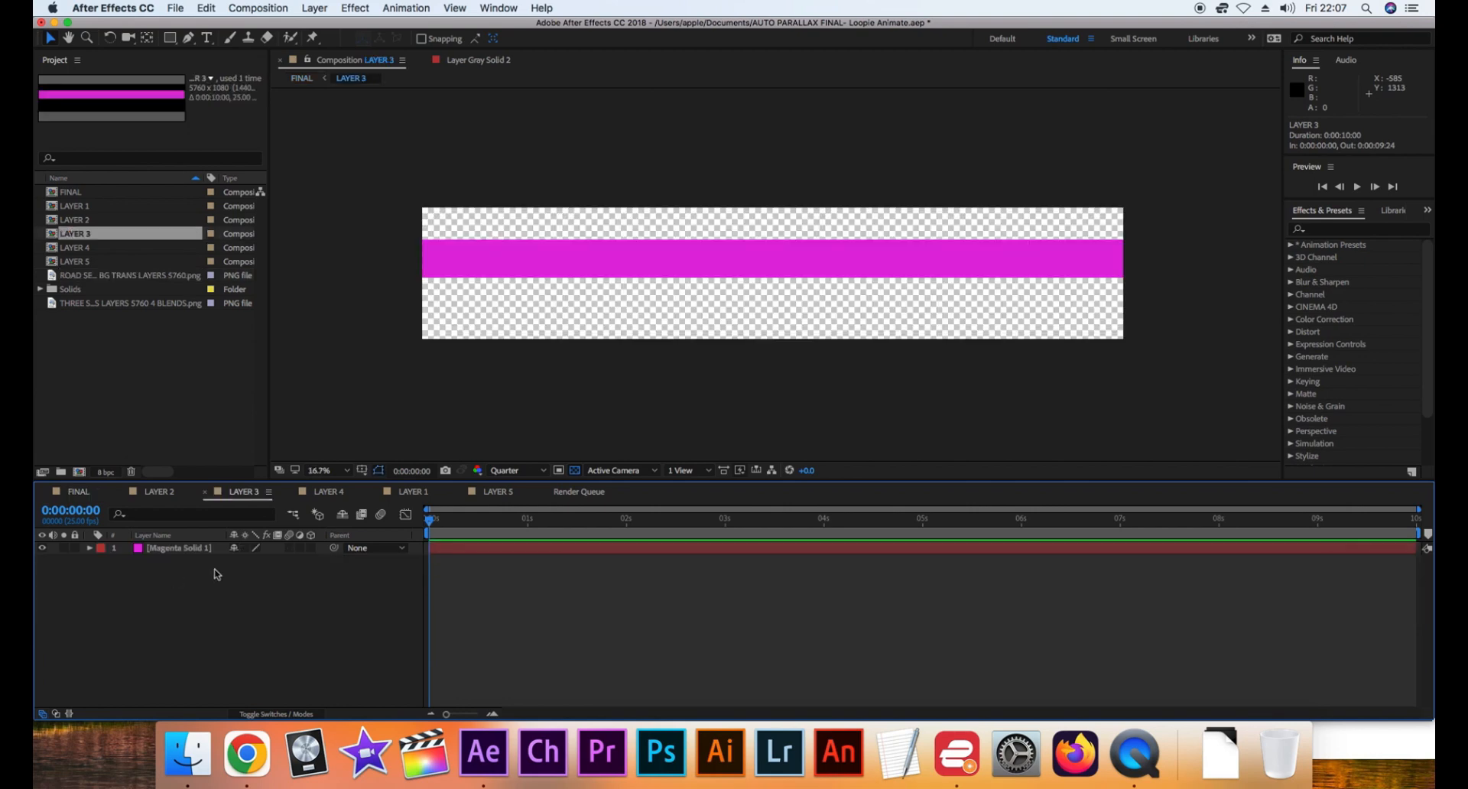
left_click(187, 753)
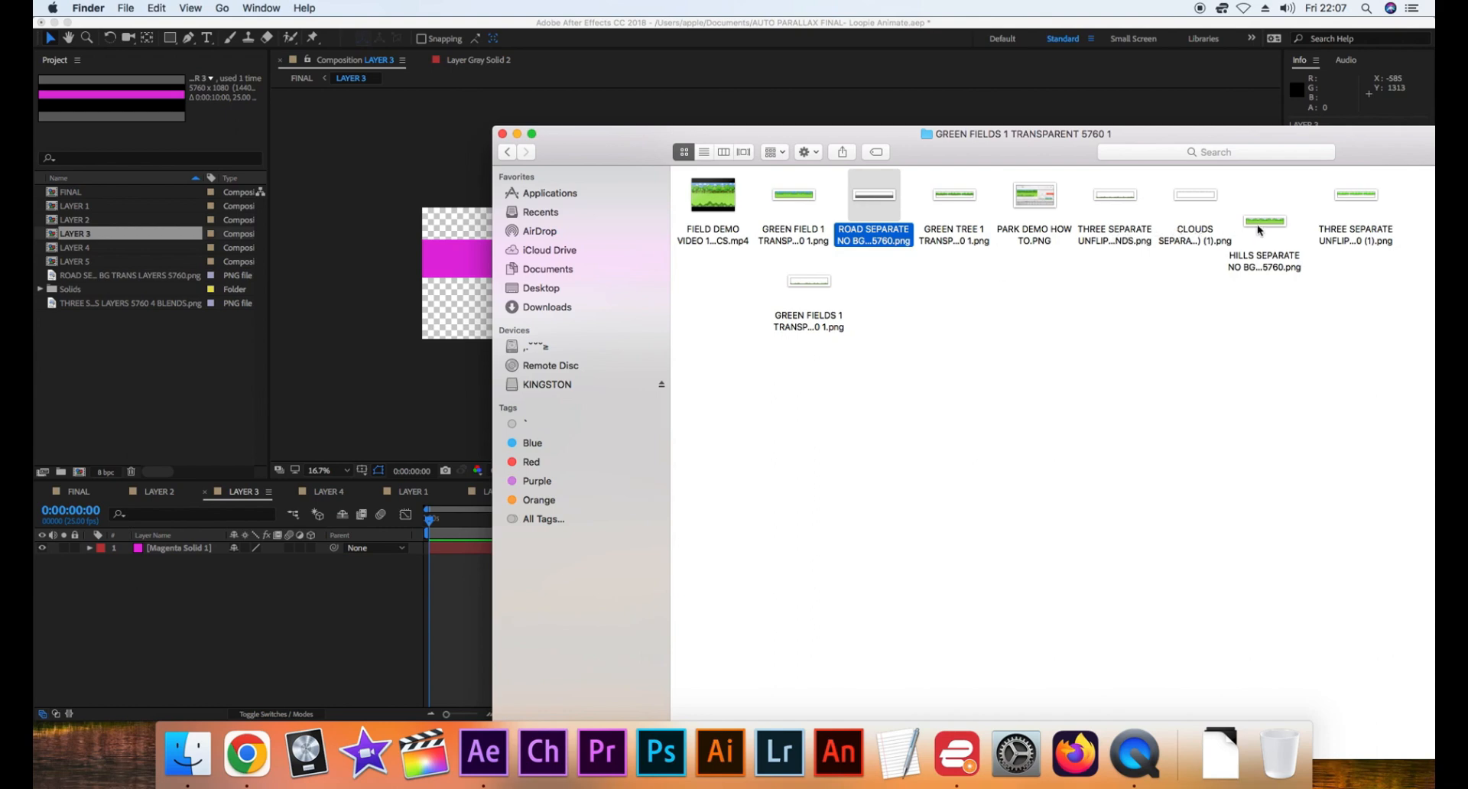
left_click(950, 208)
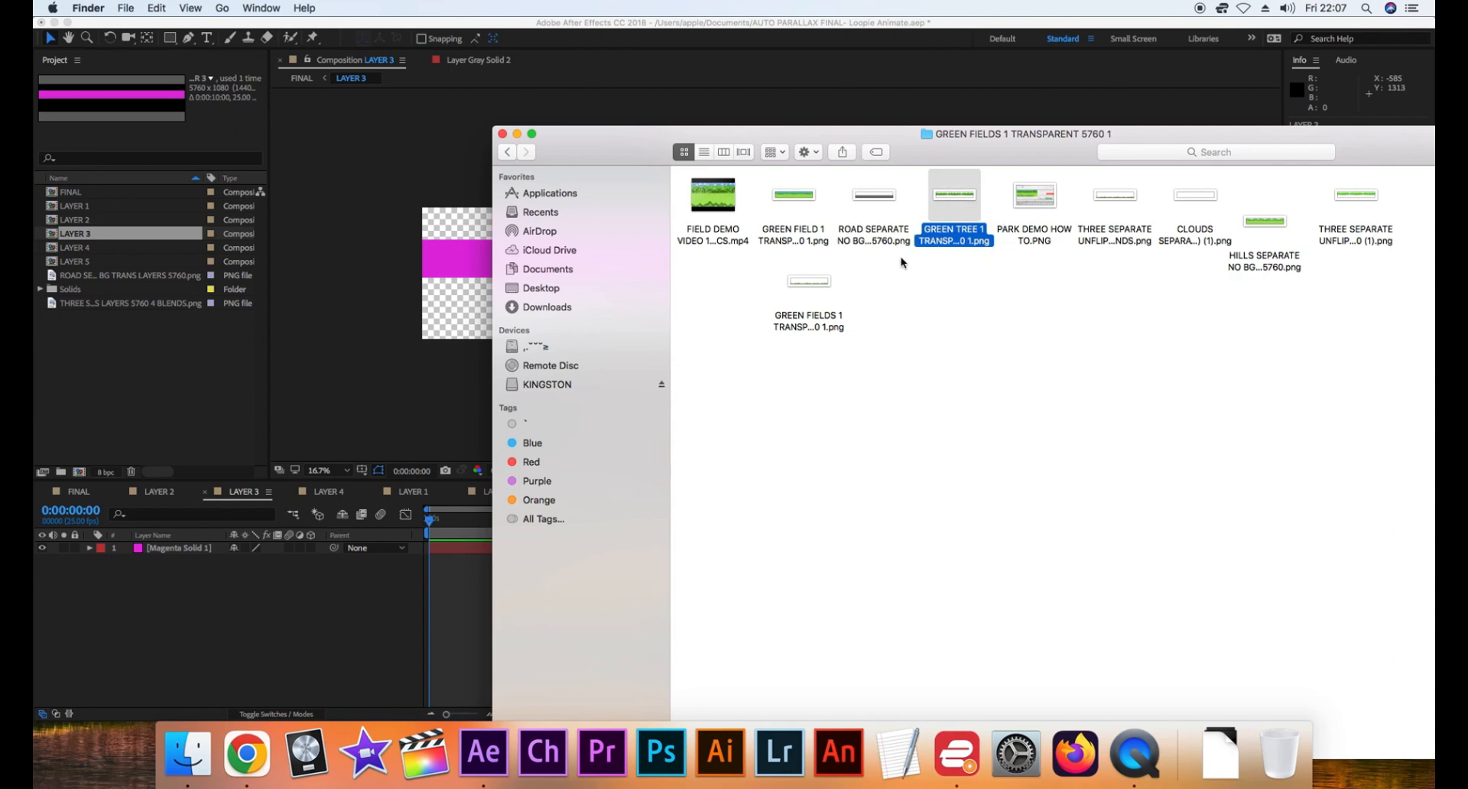
left_click(1368, 234)
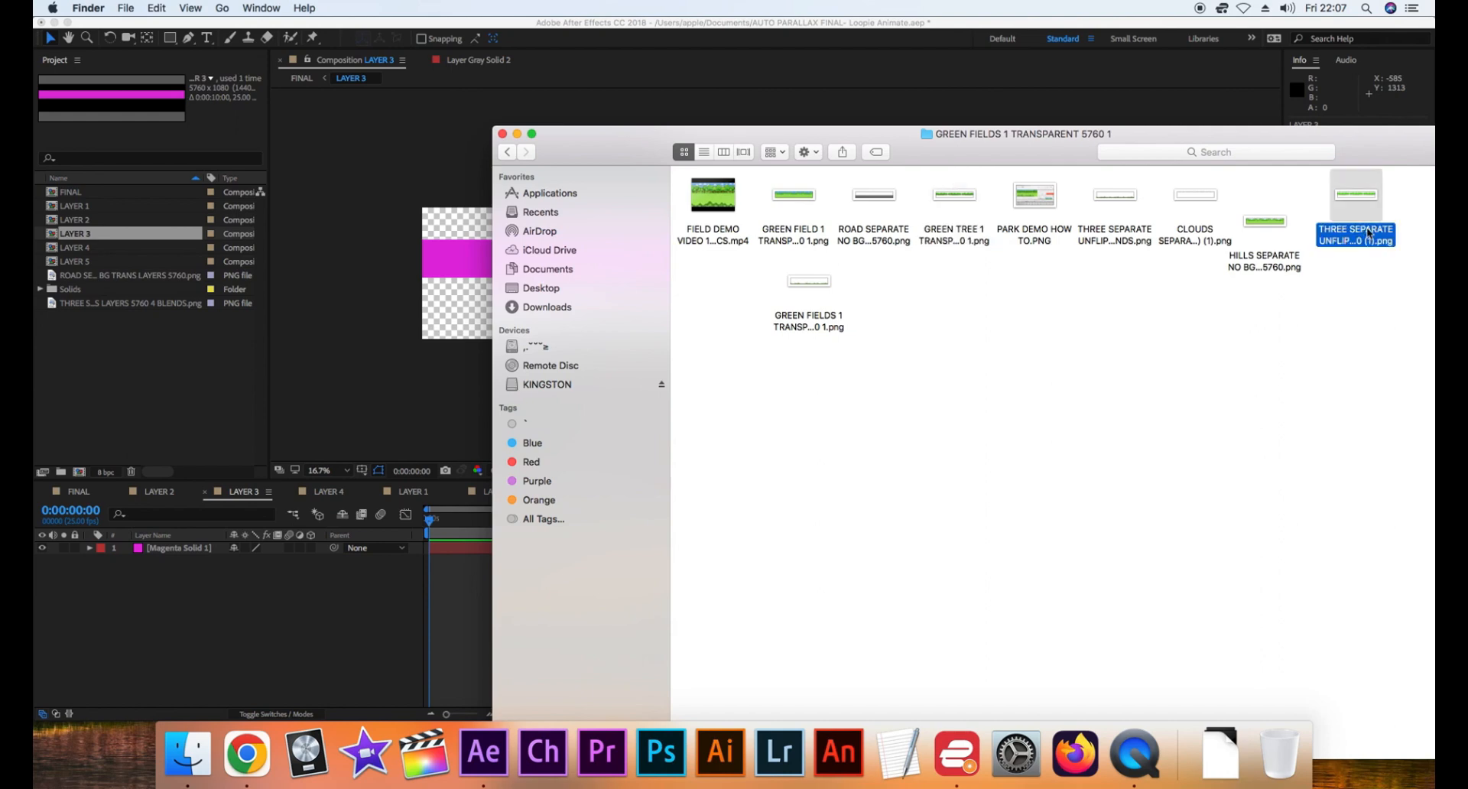
left_click_drag(1359, 230, 155, 608)
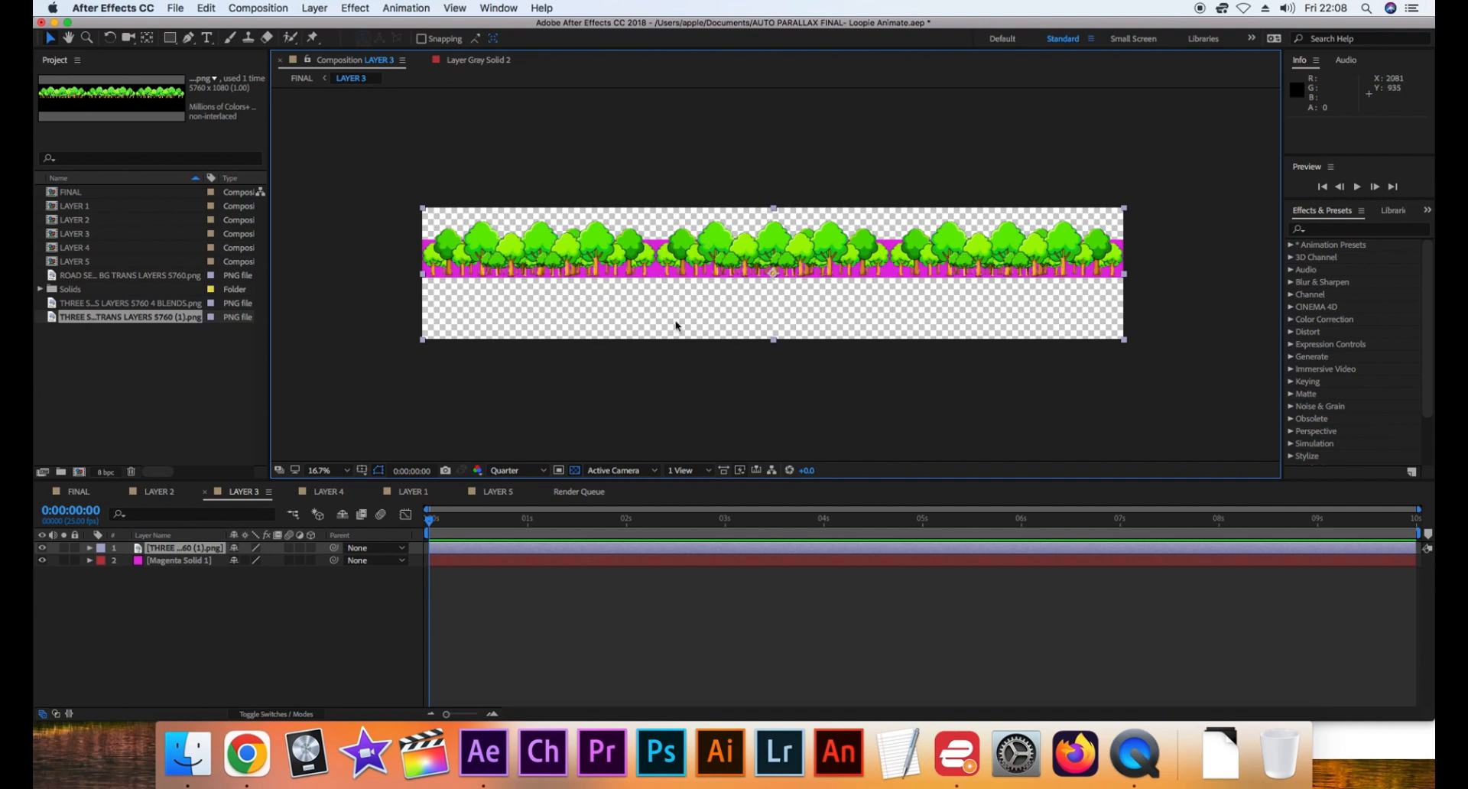
Hide the magenta solid in LAYER 3 and return to the FINAL composition
left_click(163, 564)
left_click(42, 560)
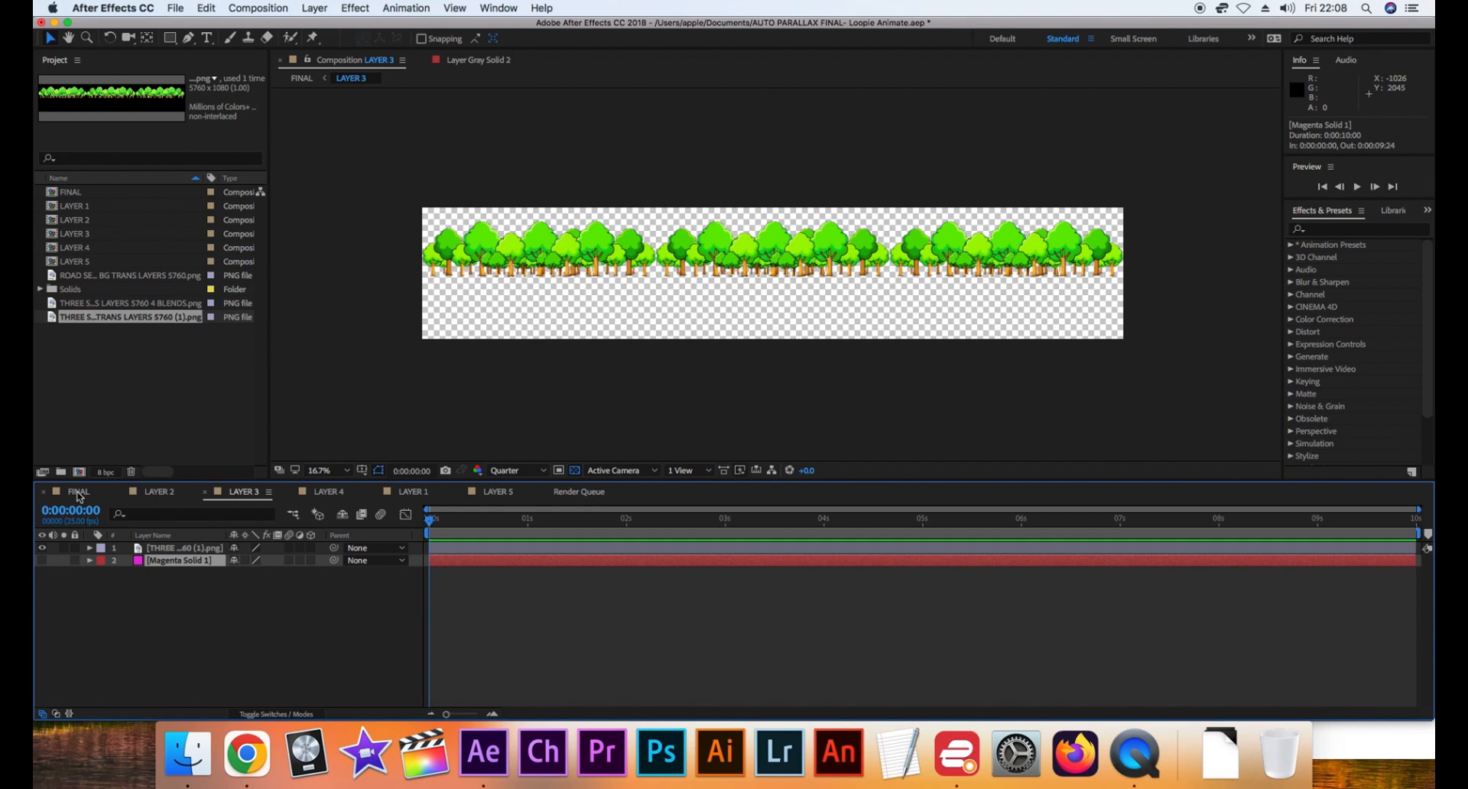
left_click(79, 494)
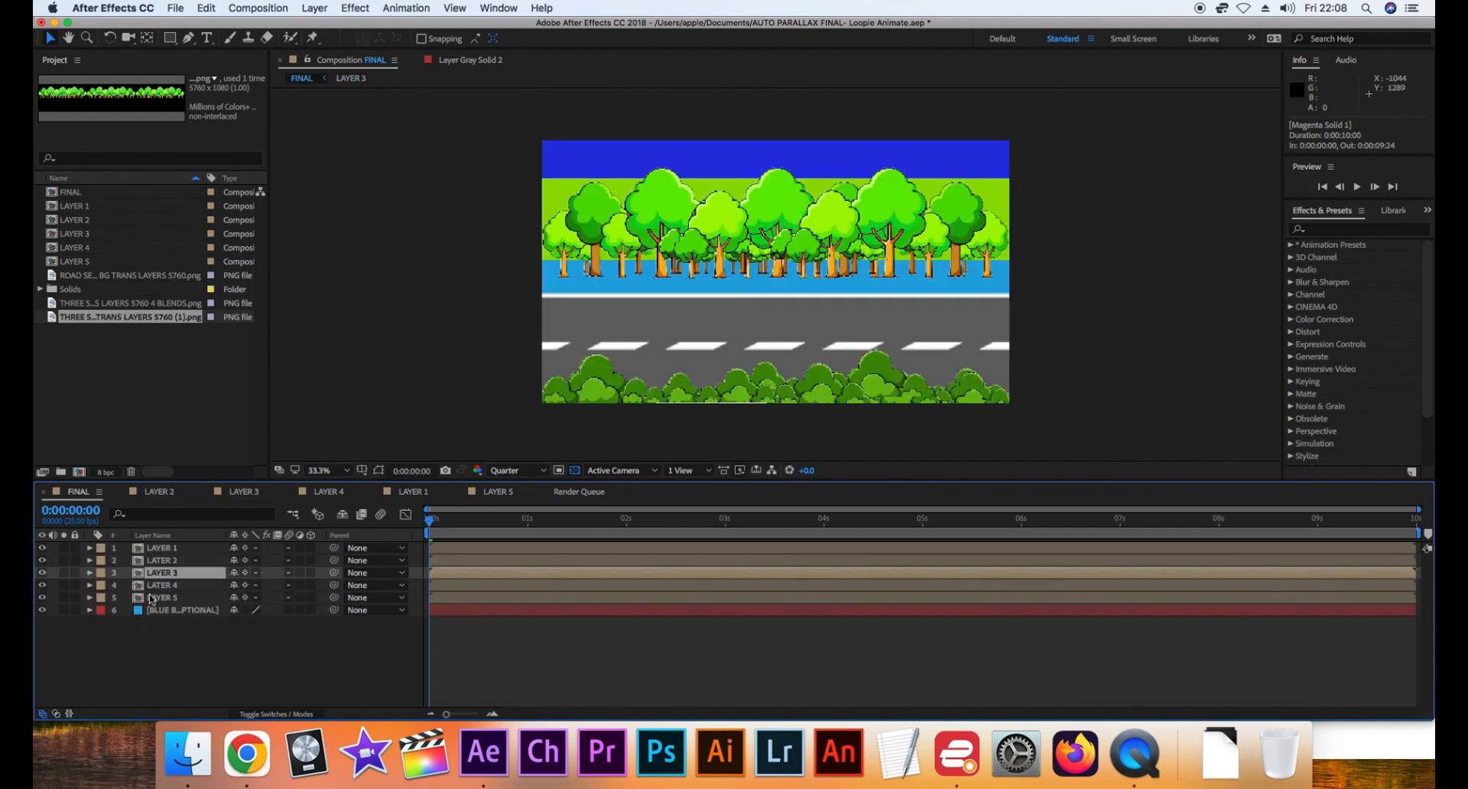
Open the LAYER 4 composition, add the HILLS SEPARATE PNG above the light green placeholder solid, and hide that solid
left_click(172, 586)
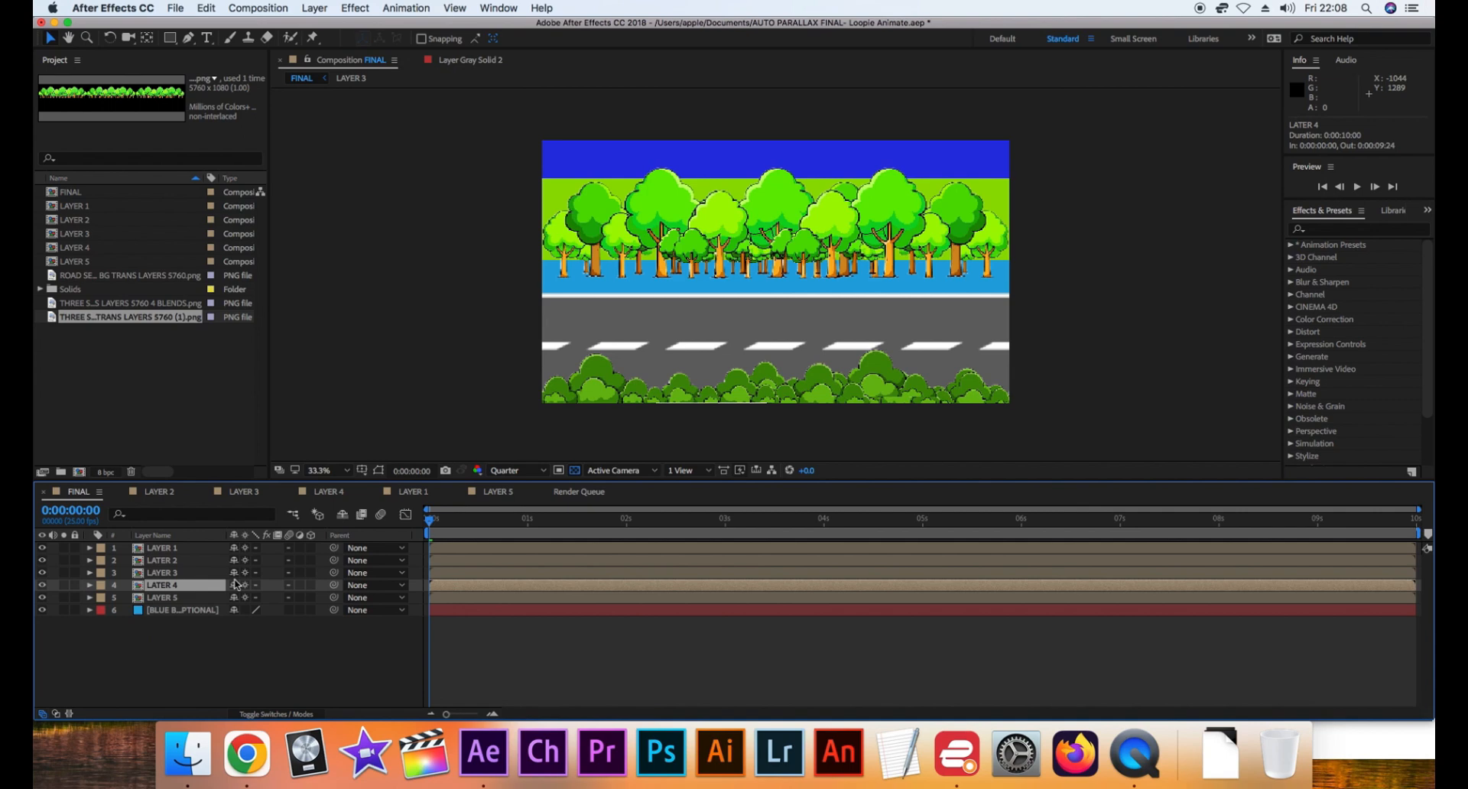
double_click(173, 587)
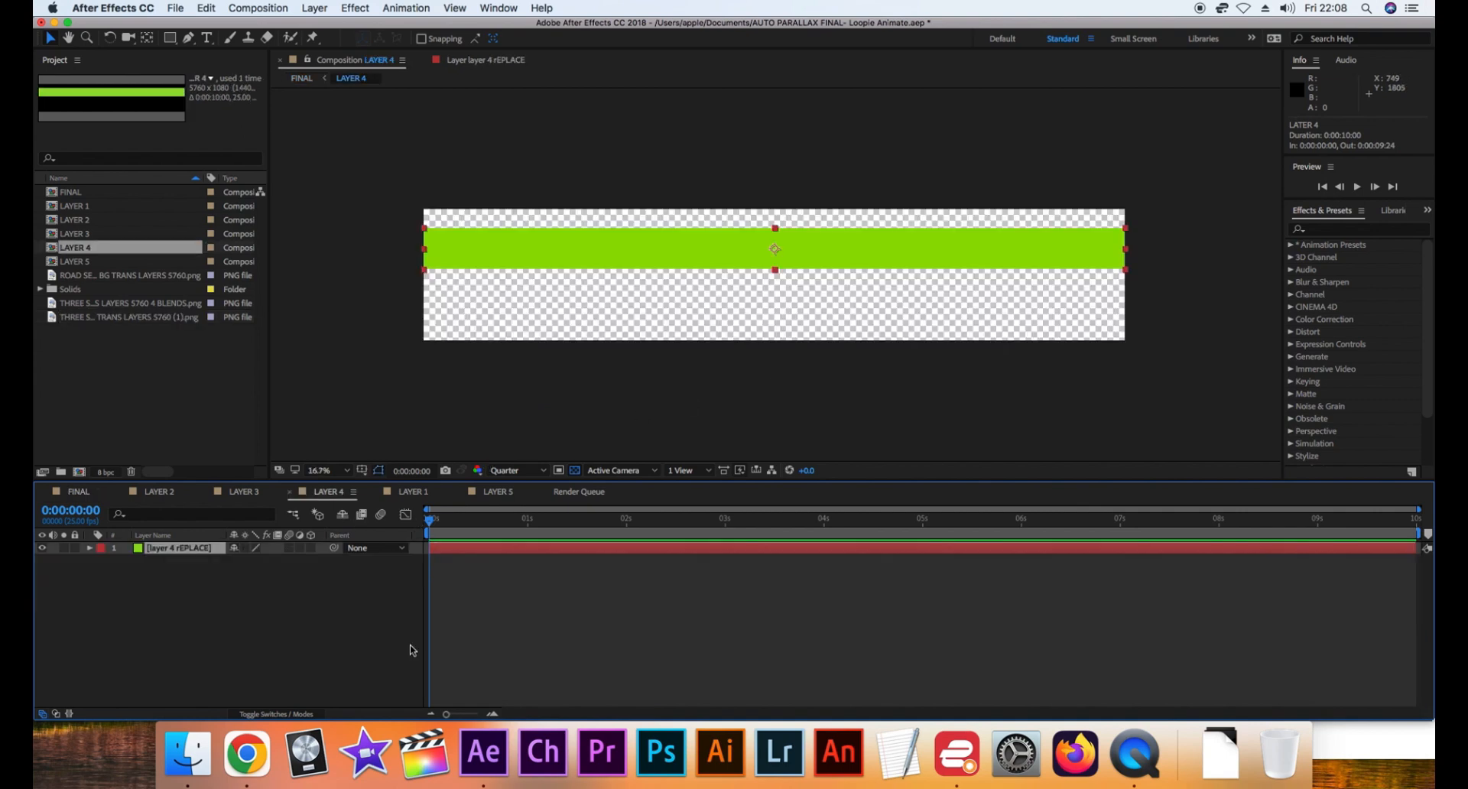
left_click(187, 753)
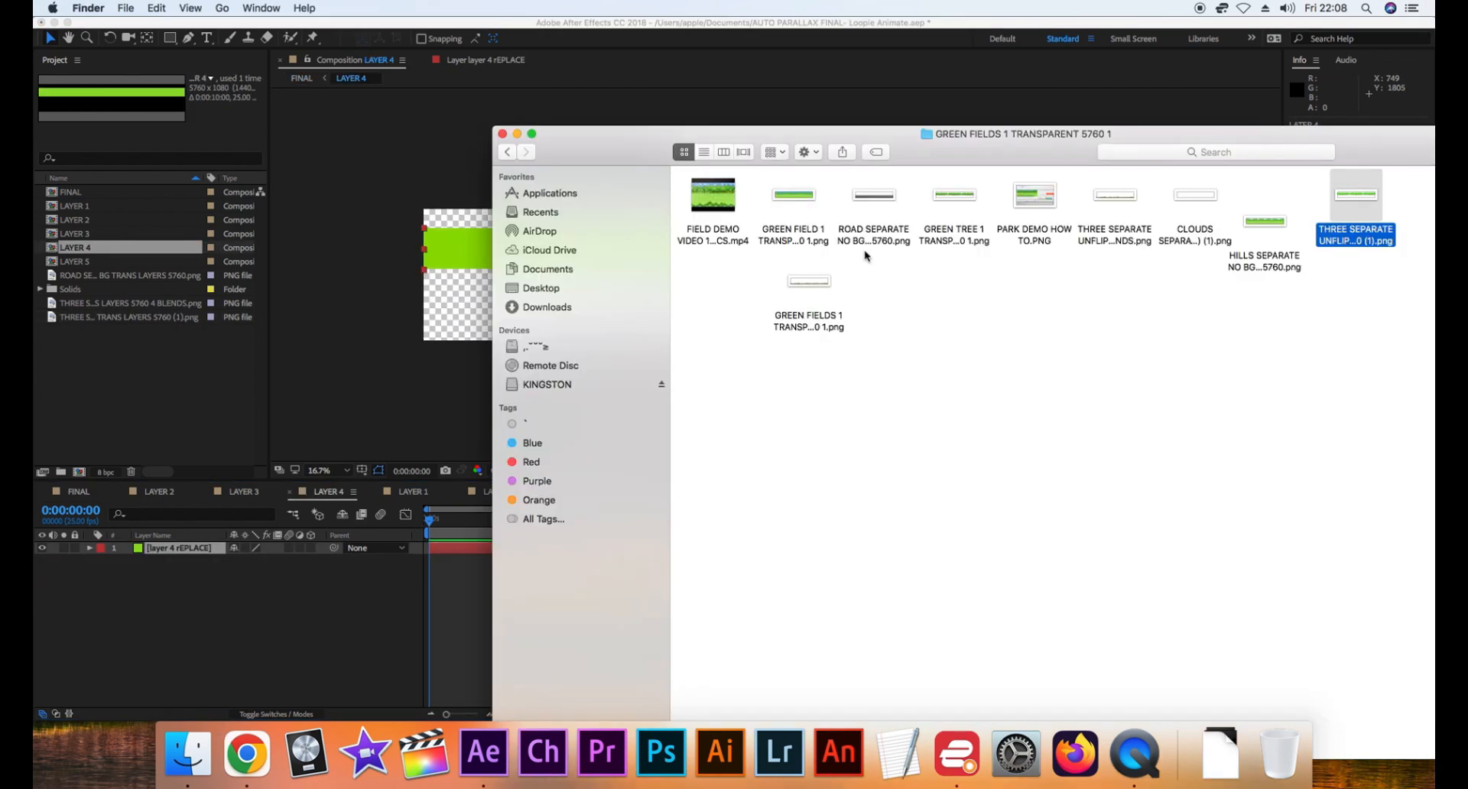
left_click(810, 240)
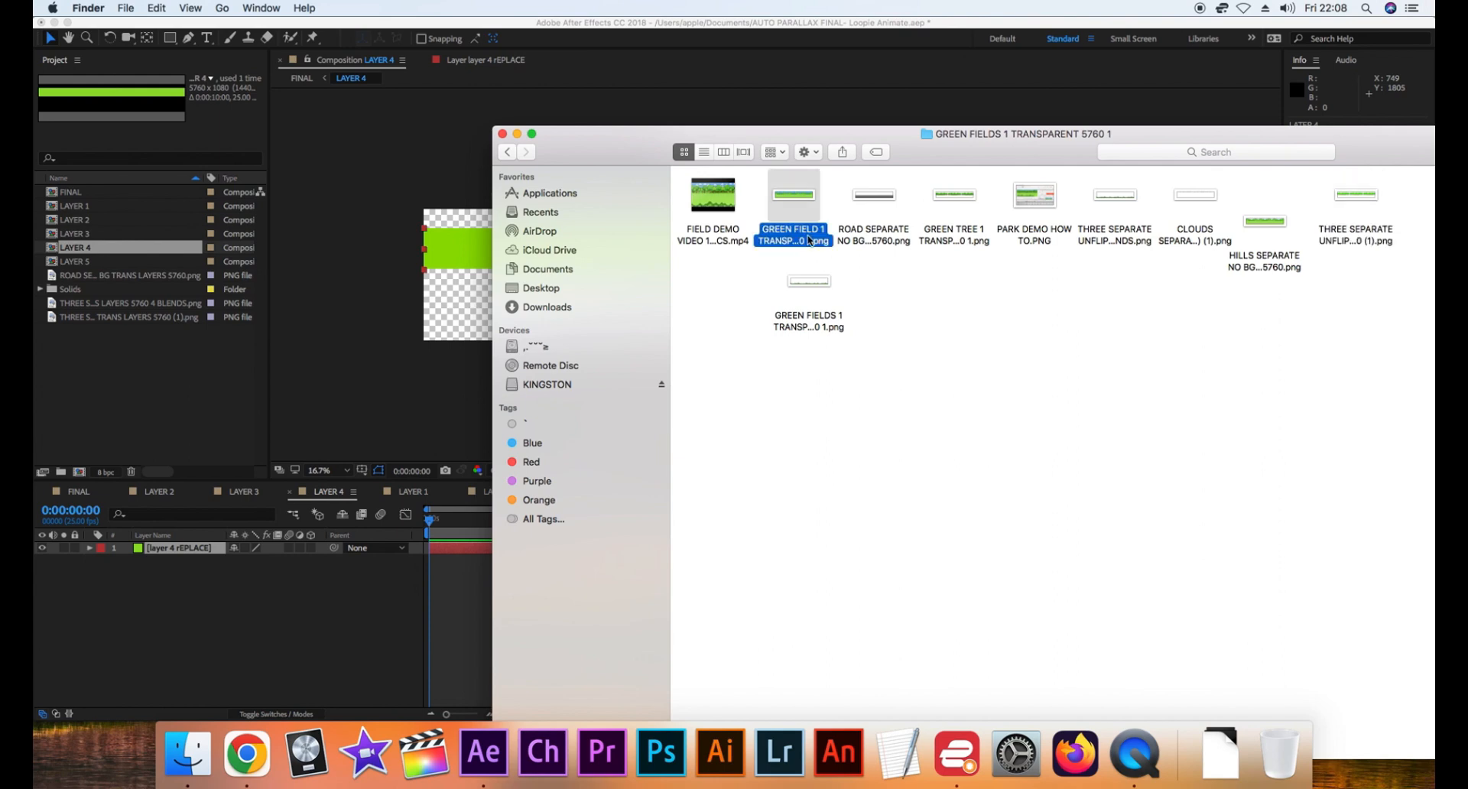
left_click_drag(1271, 264, 215, 553)
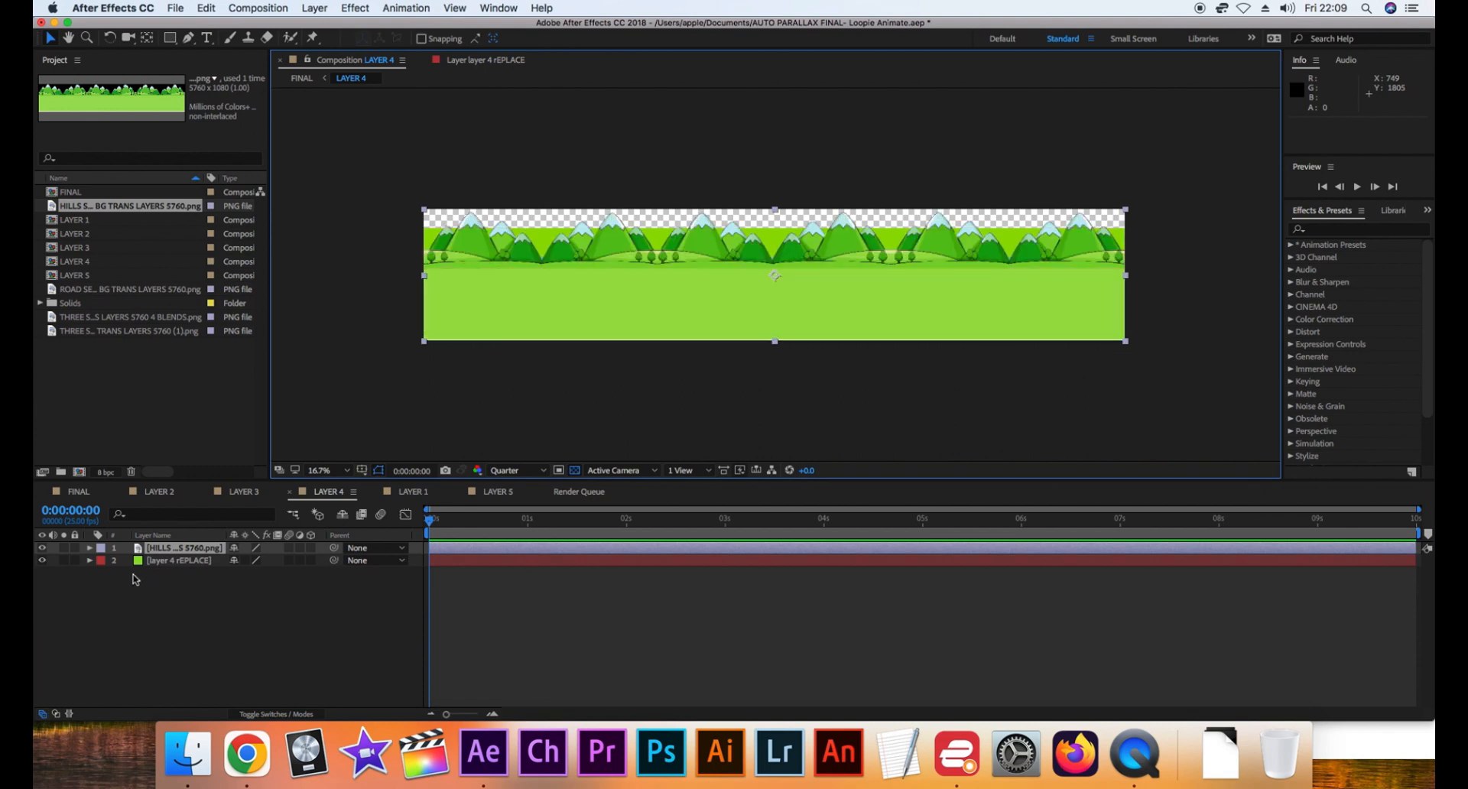
left_click(44, 562)
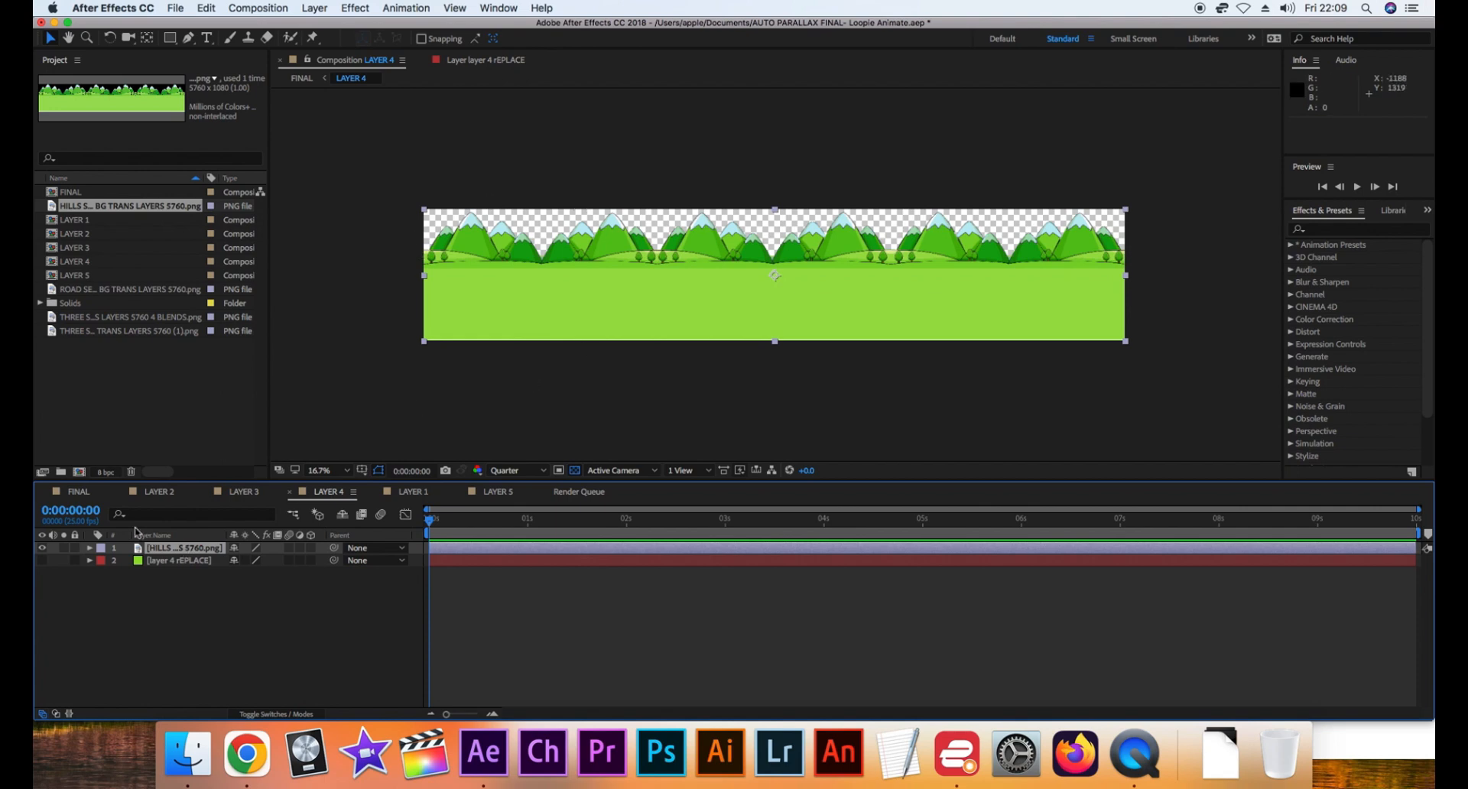
In the LAYER 5 composition, add the CLOUDS SEPARATE PNG above the blue placeholder solid, hide that solid, and return to the FINAL composition
left_click(79, 492)
left_click(183, 599)
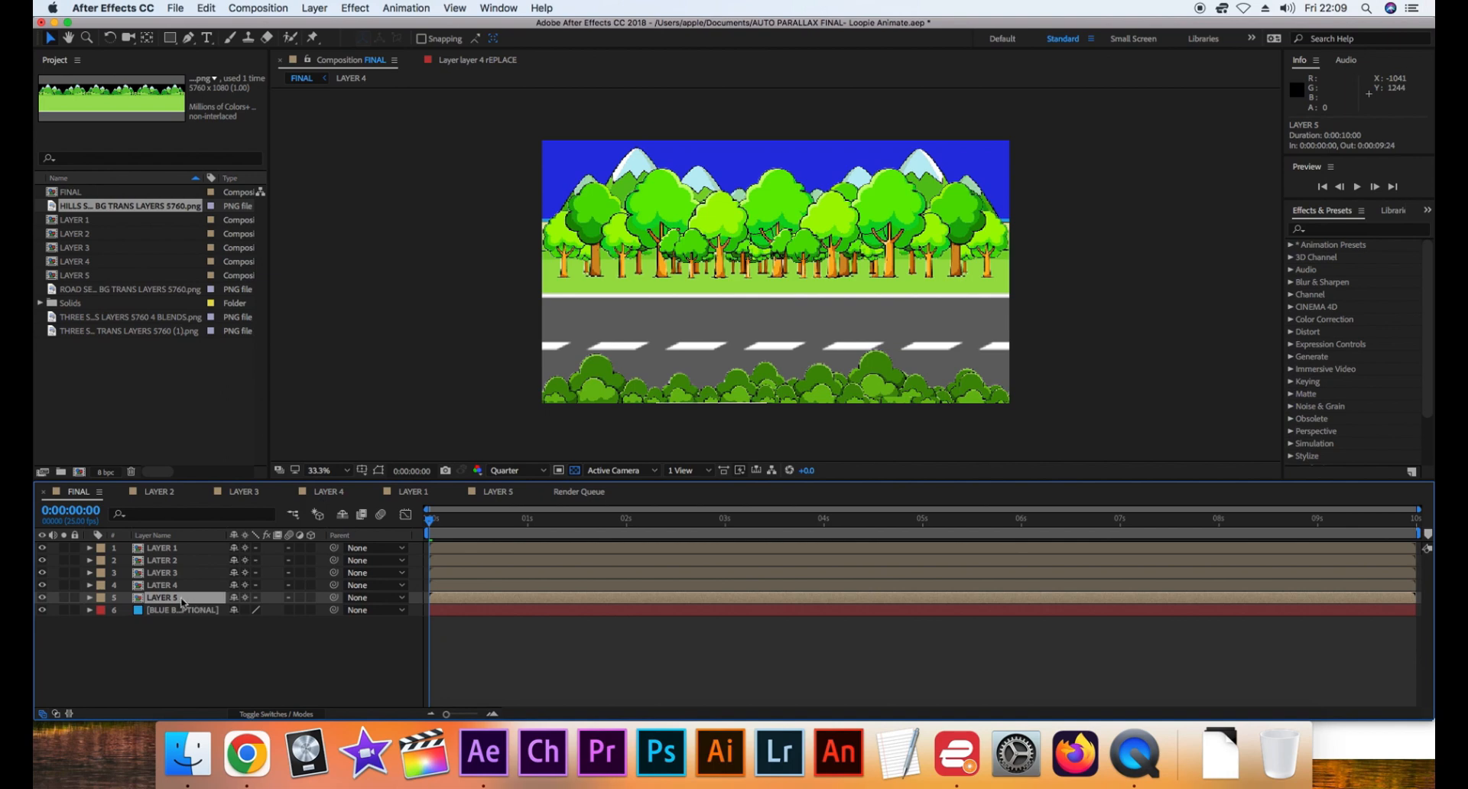
double_click(182, 599)
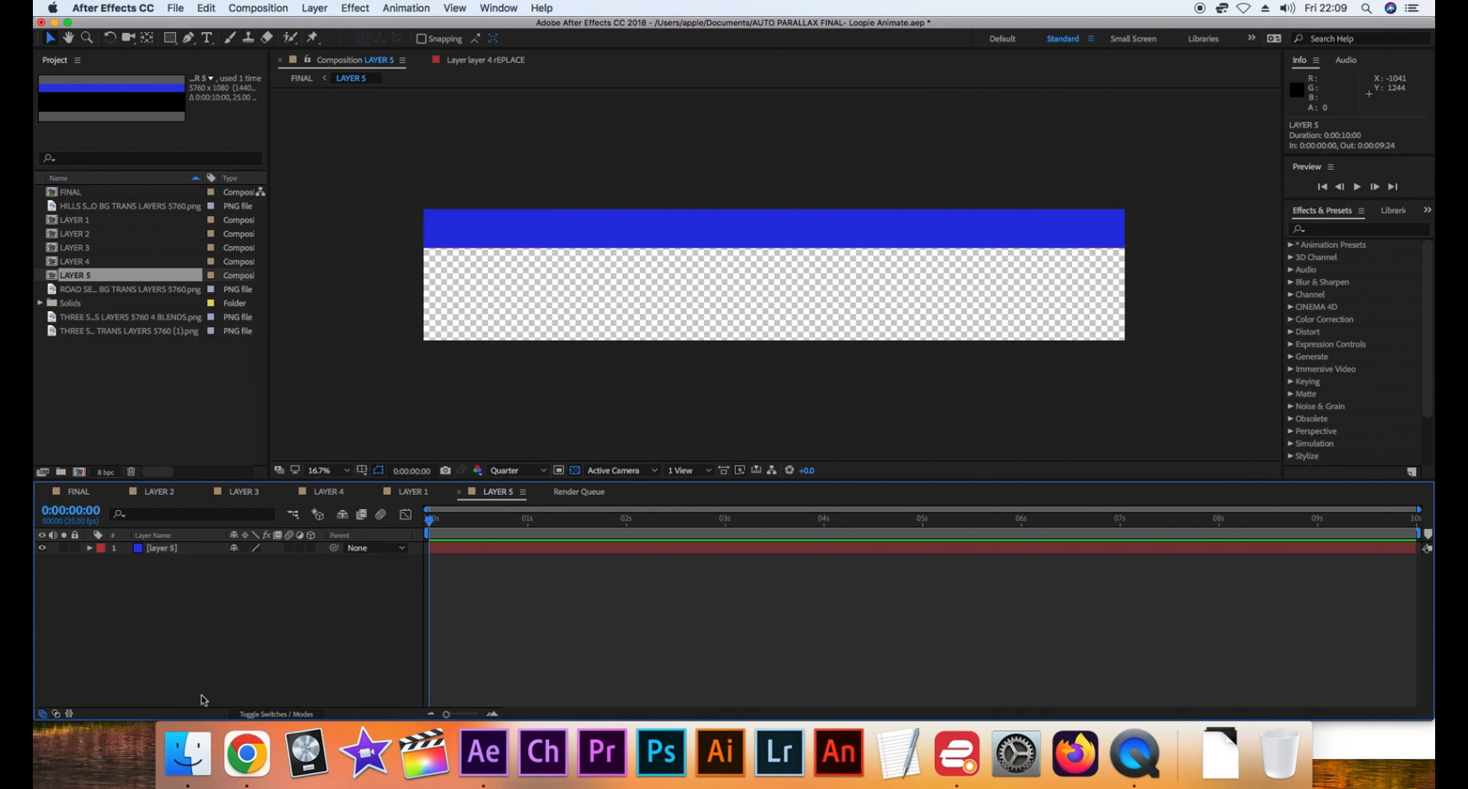
left_click(199, 761)
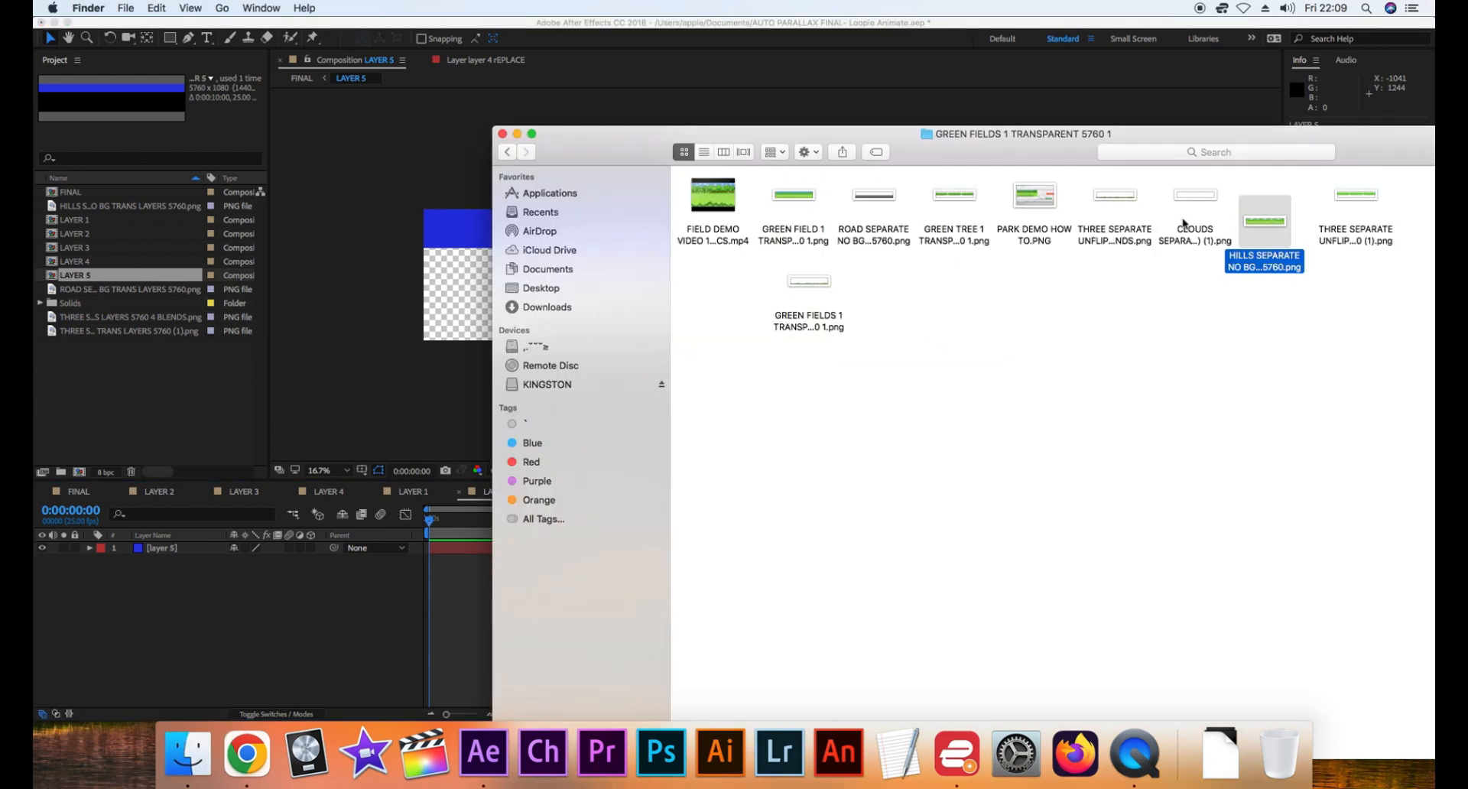
left_click_drag(1185, 224, 57, 585)
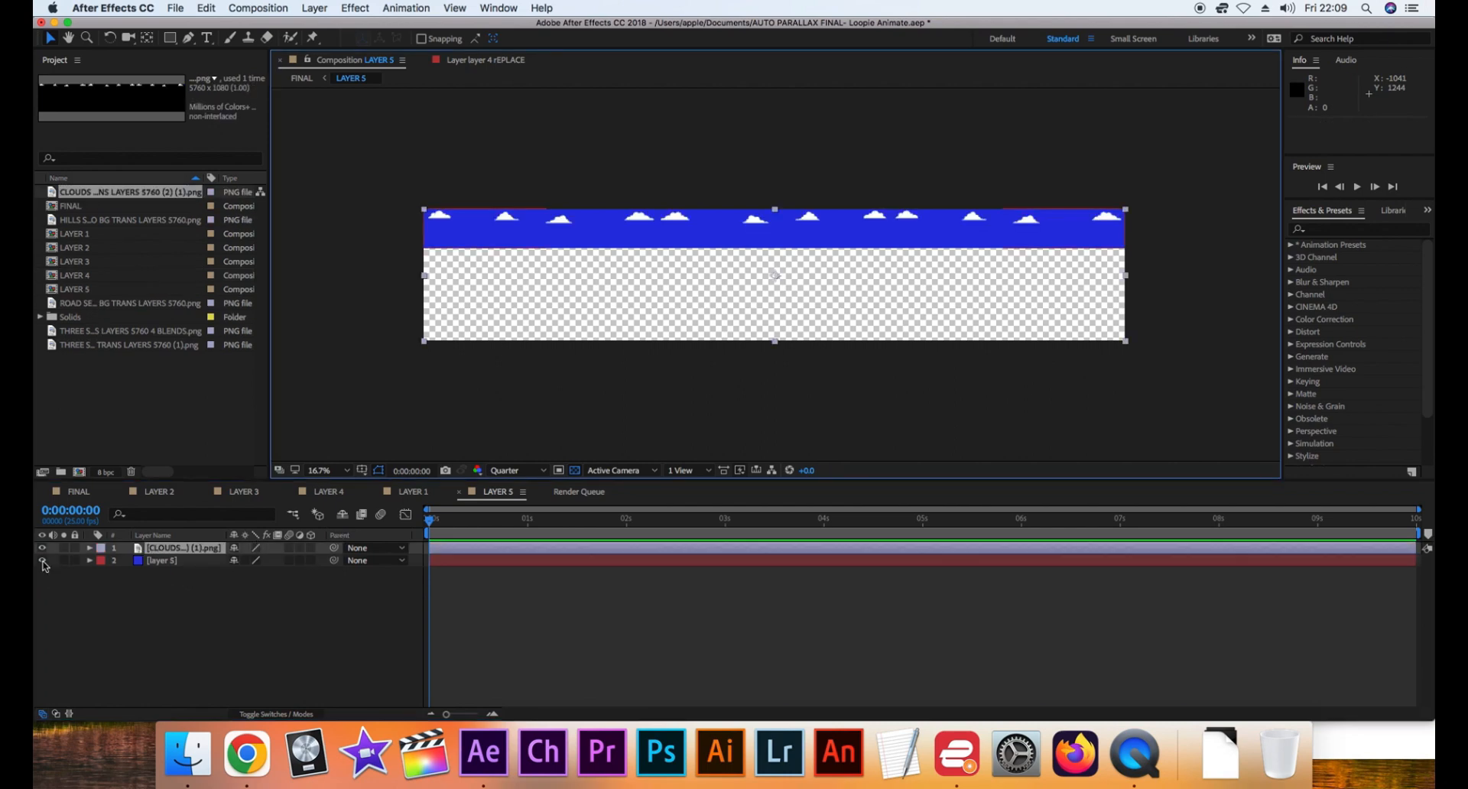
left_click(43, 562)
left_click(86, 494)
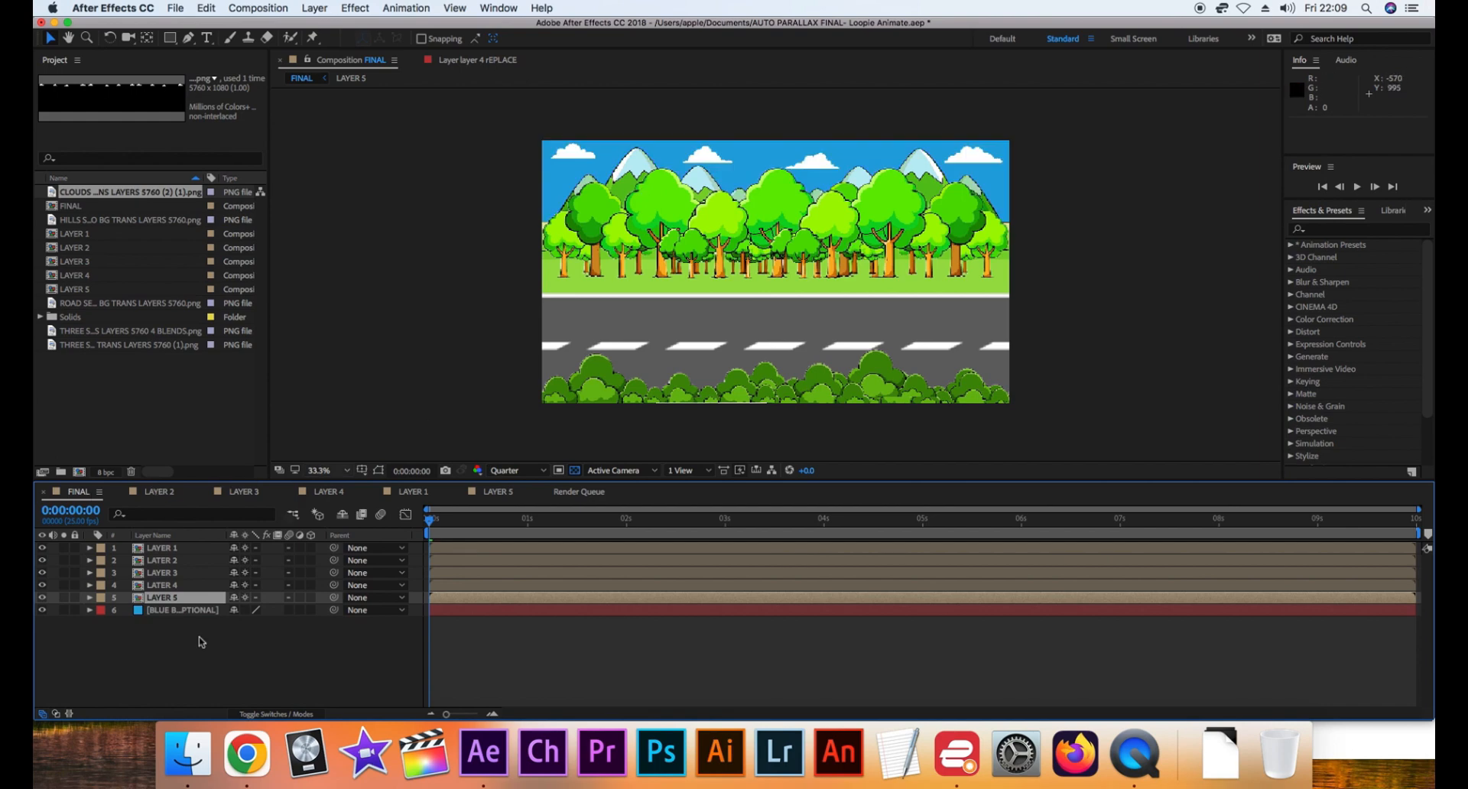
Toggle the visibility of the BLUE BACKGROUND OPTIONAL layer off and on to compare the scene with and without it
left_click(185, 610)
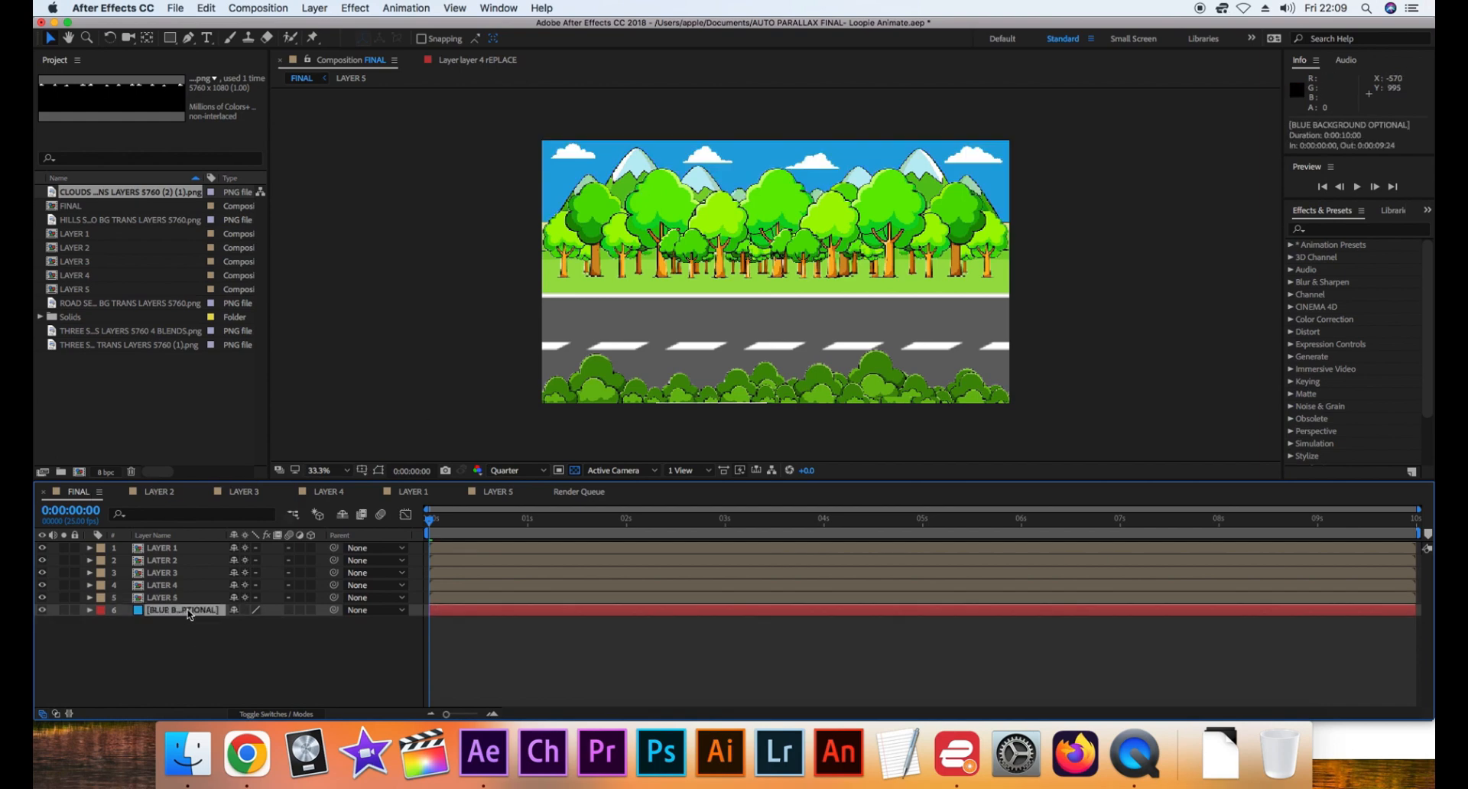
left_click(42, 610)
left_click(42, 610)
left_click(42, 610)
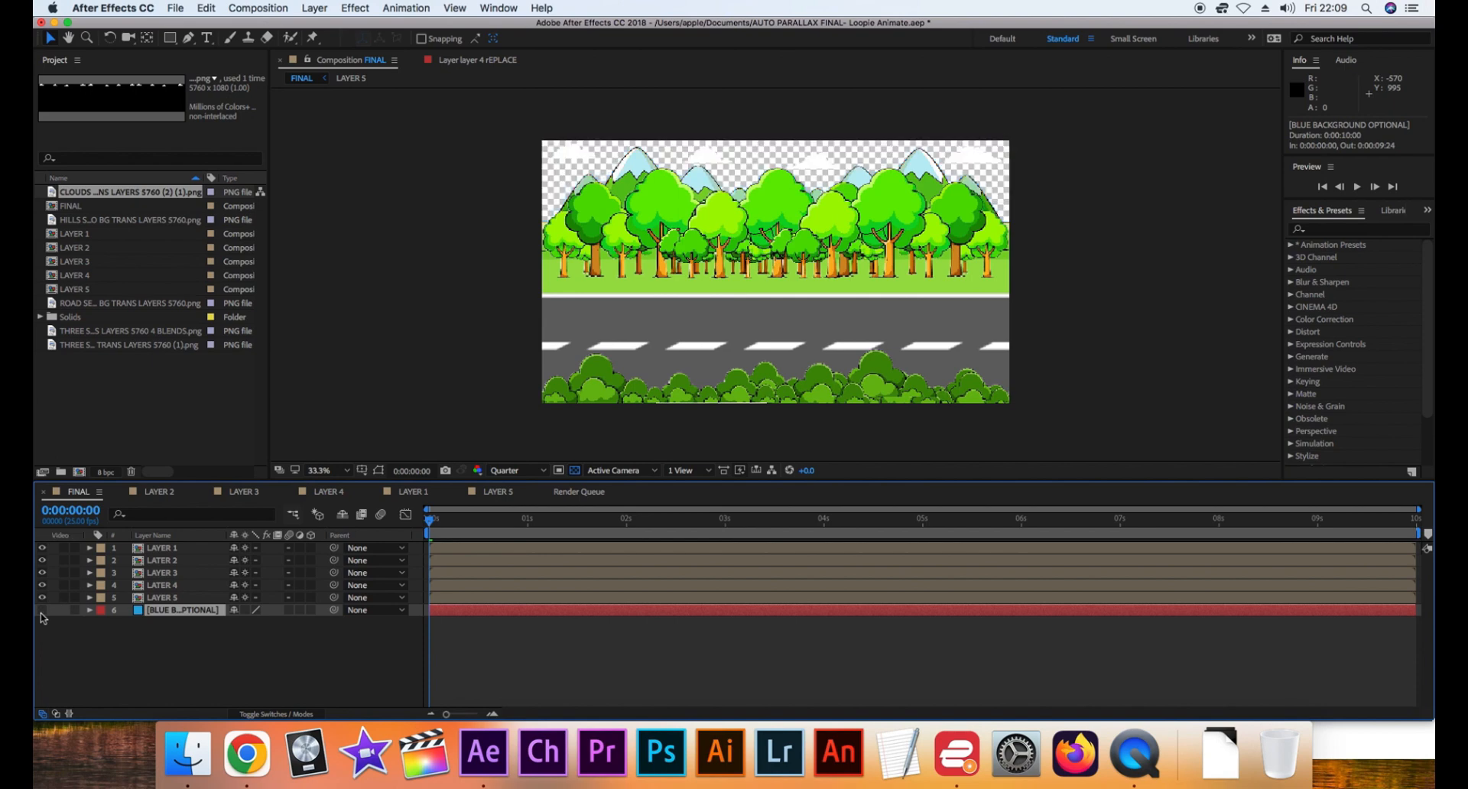
left_click(42, 610)
left_click(42, 610)
left_click(42, 610)
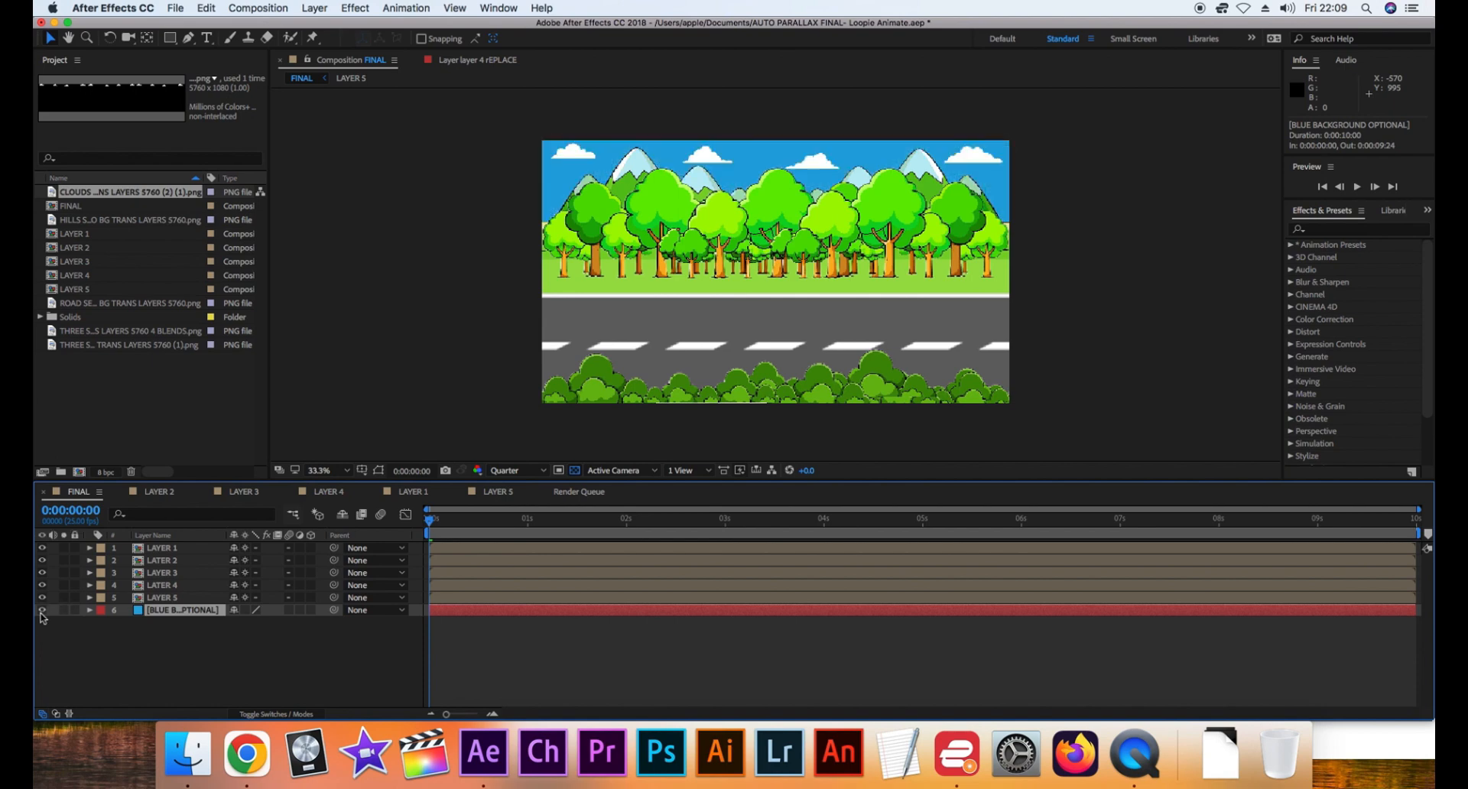
left_click(42, 610)
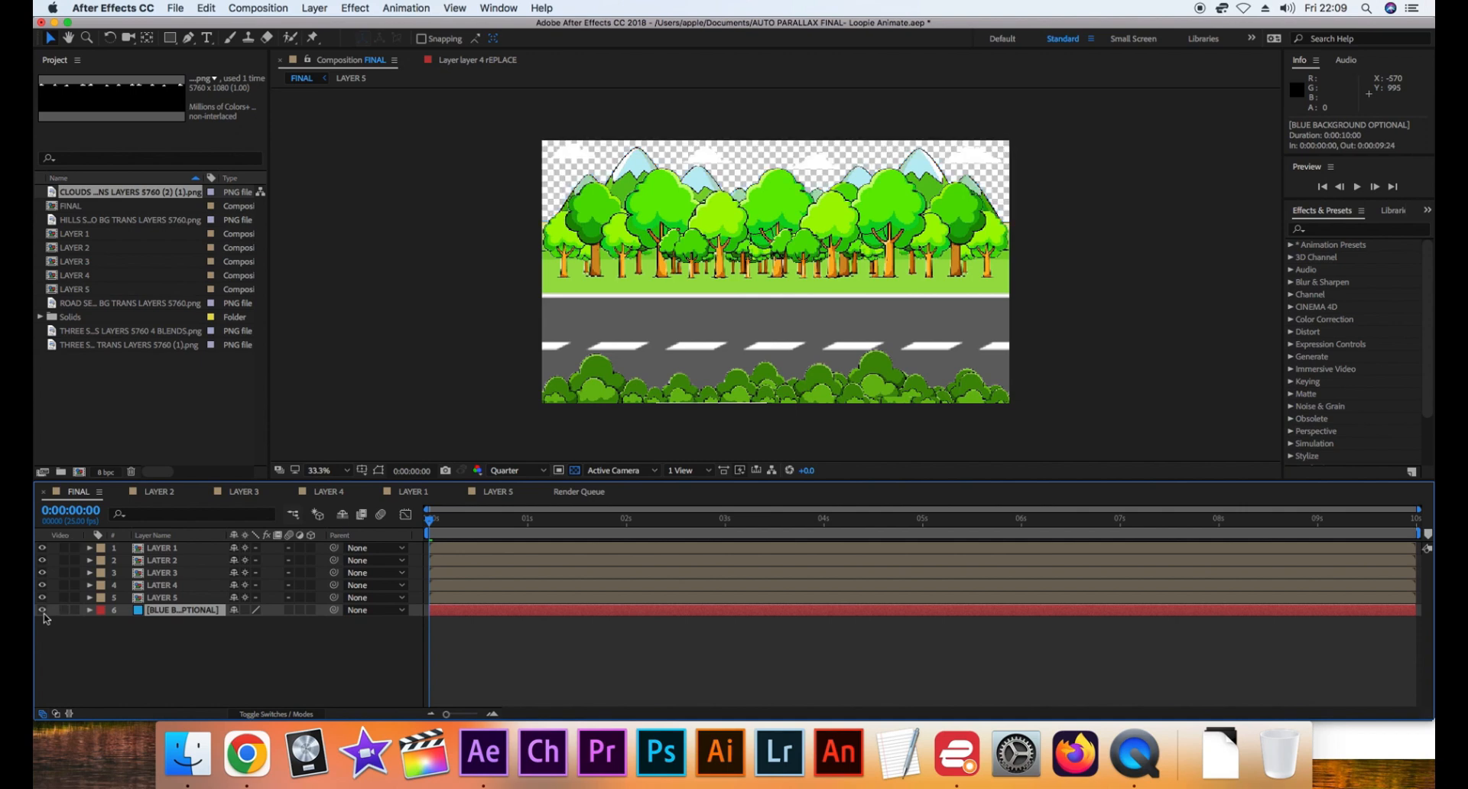
left_click(42, 611)
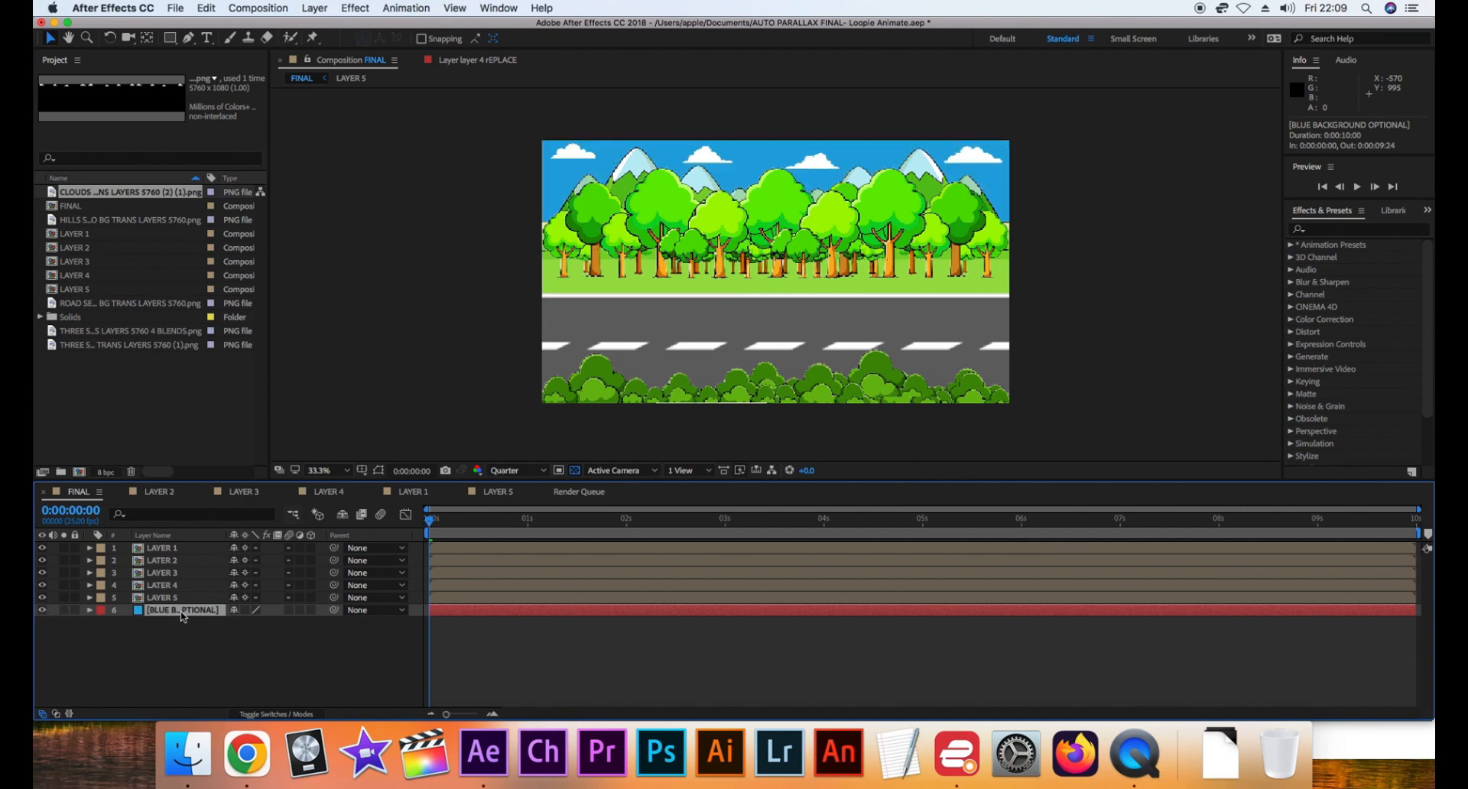
Change the BLUE BACKGROUND OPTIONAL solid's color to a lighter sky blue, about 69C7F1, in its solid settings
left_click(211, 10)
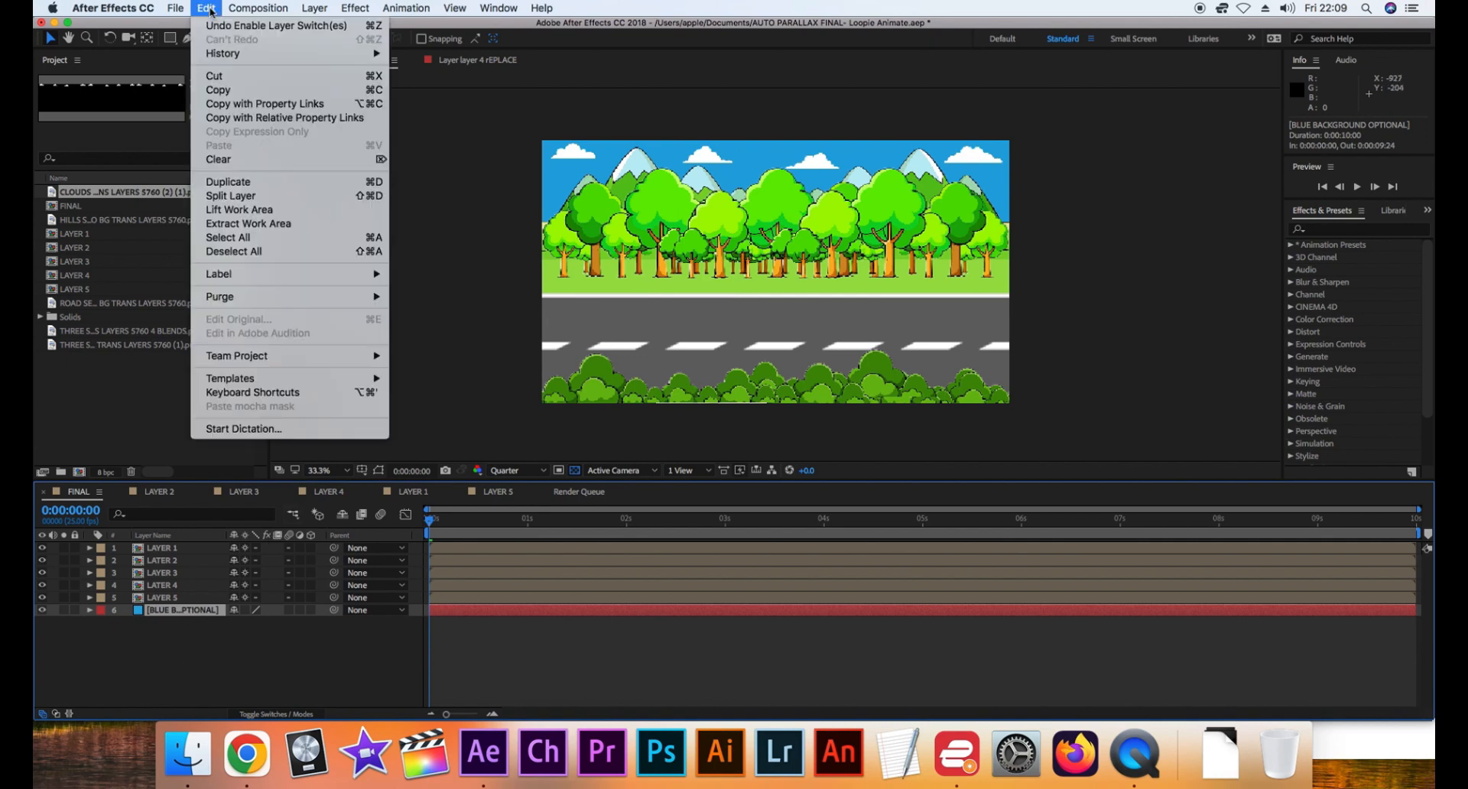
mouse_move(313, 7)
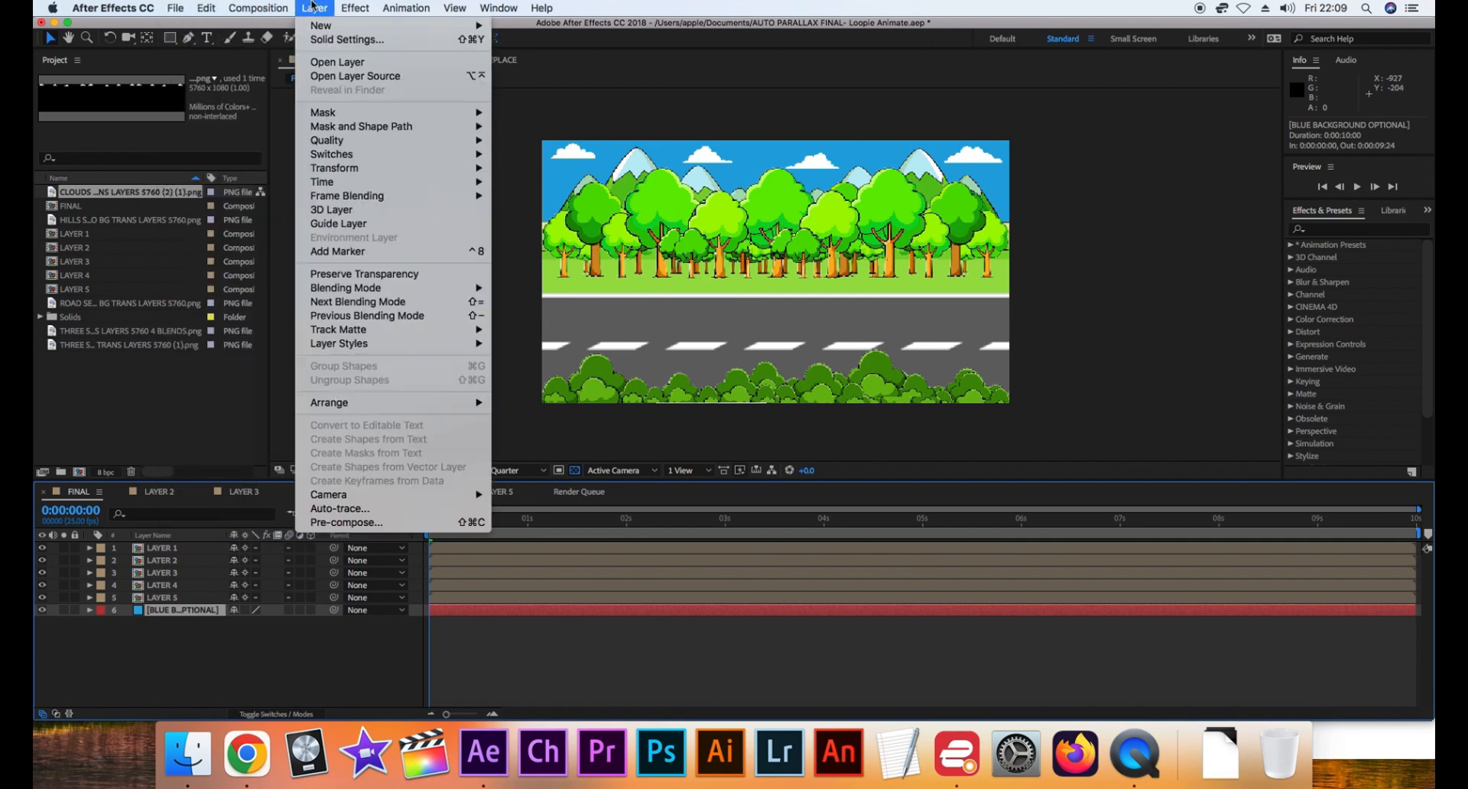
left_click(342, 42)
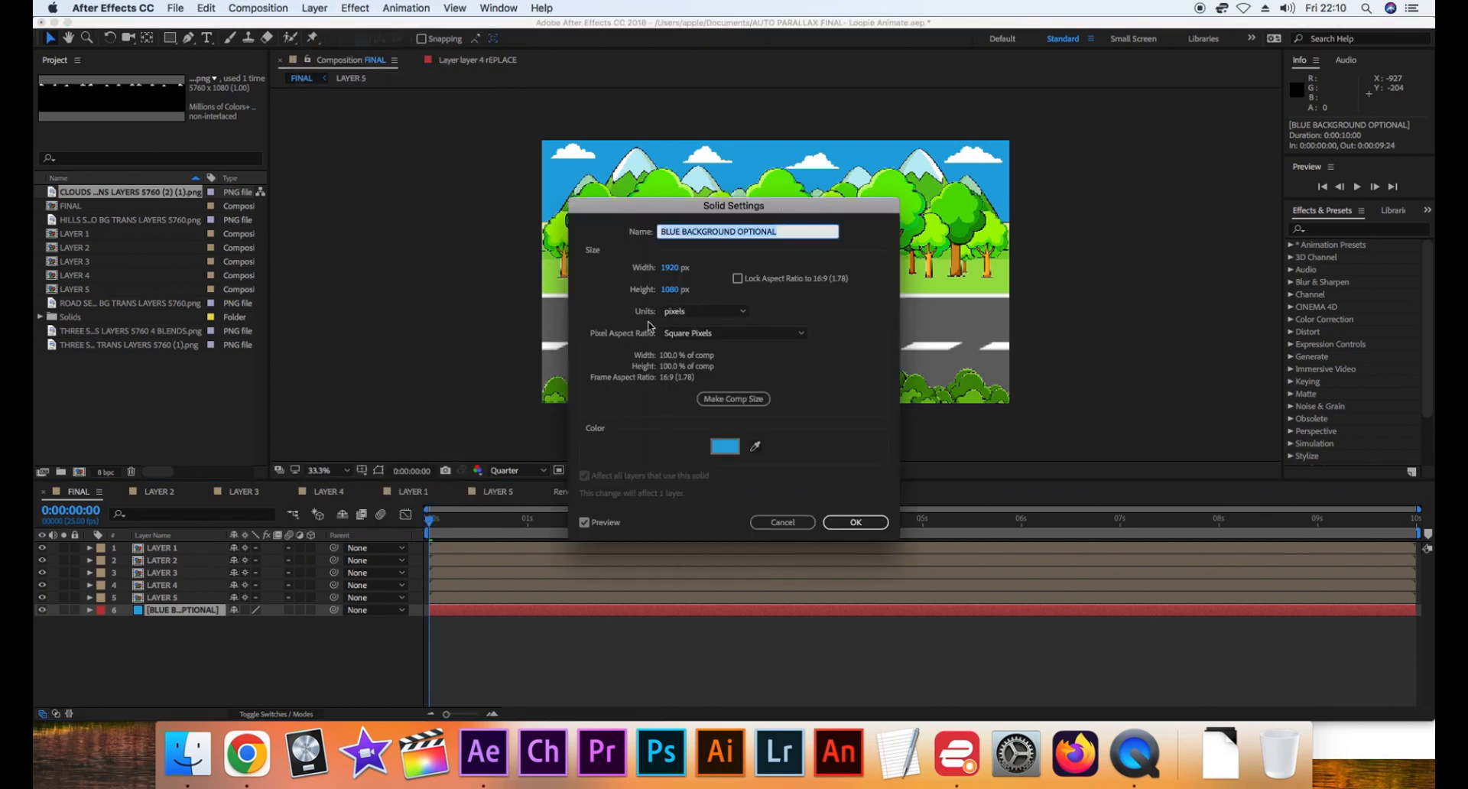
left_click(725, 445)
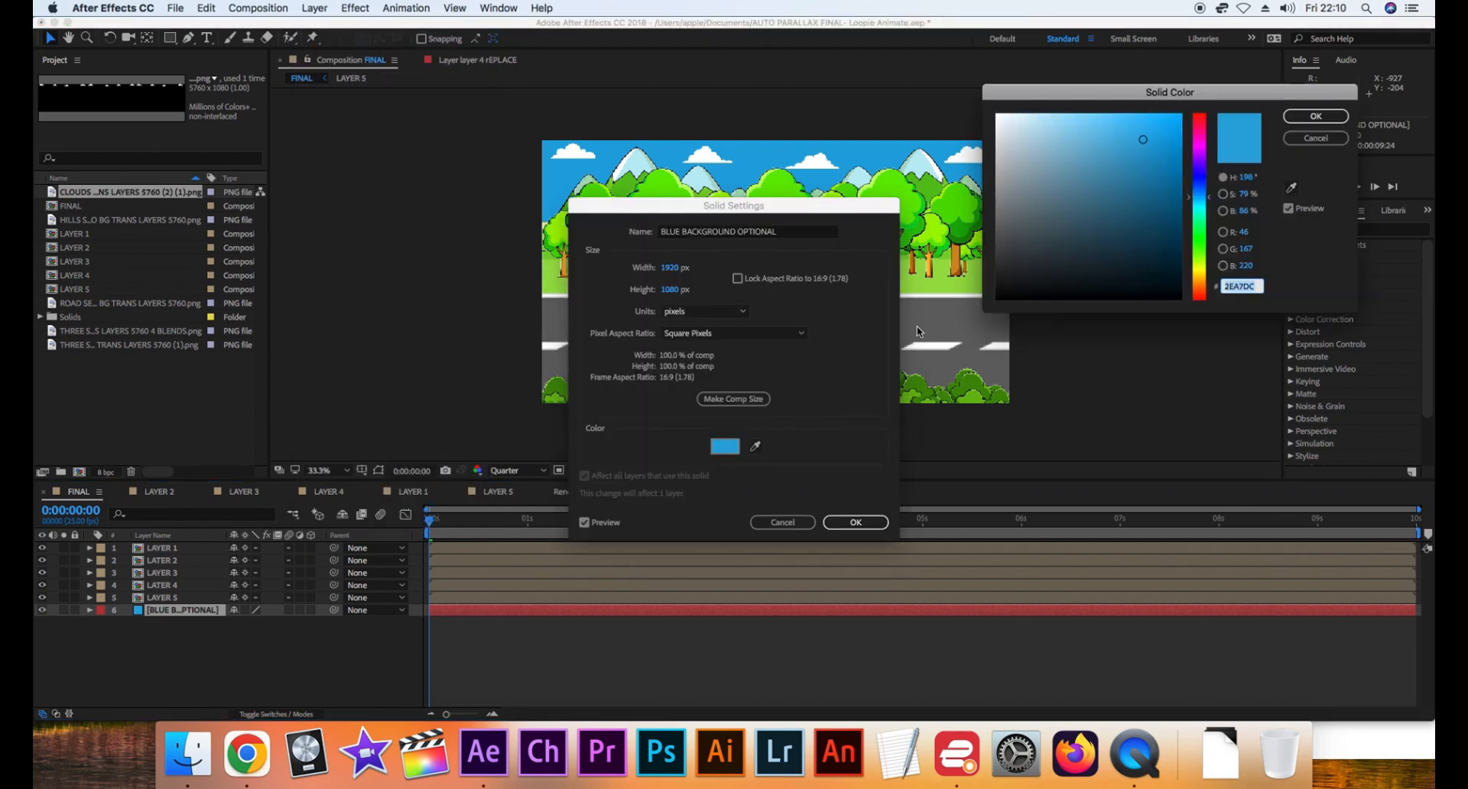
mouse_move(1127, 188)
left_mouse_down()
mouse_move(1116, 226)
mouse_move(1202, 315)
left_mouse_up()
left_click_drag(832, 205, 446, 160)
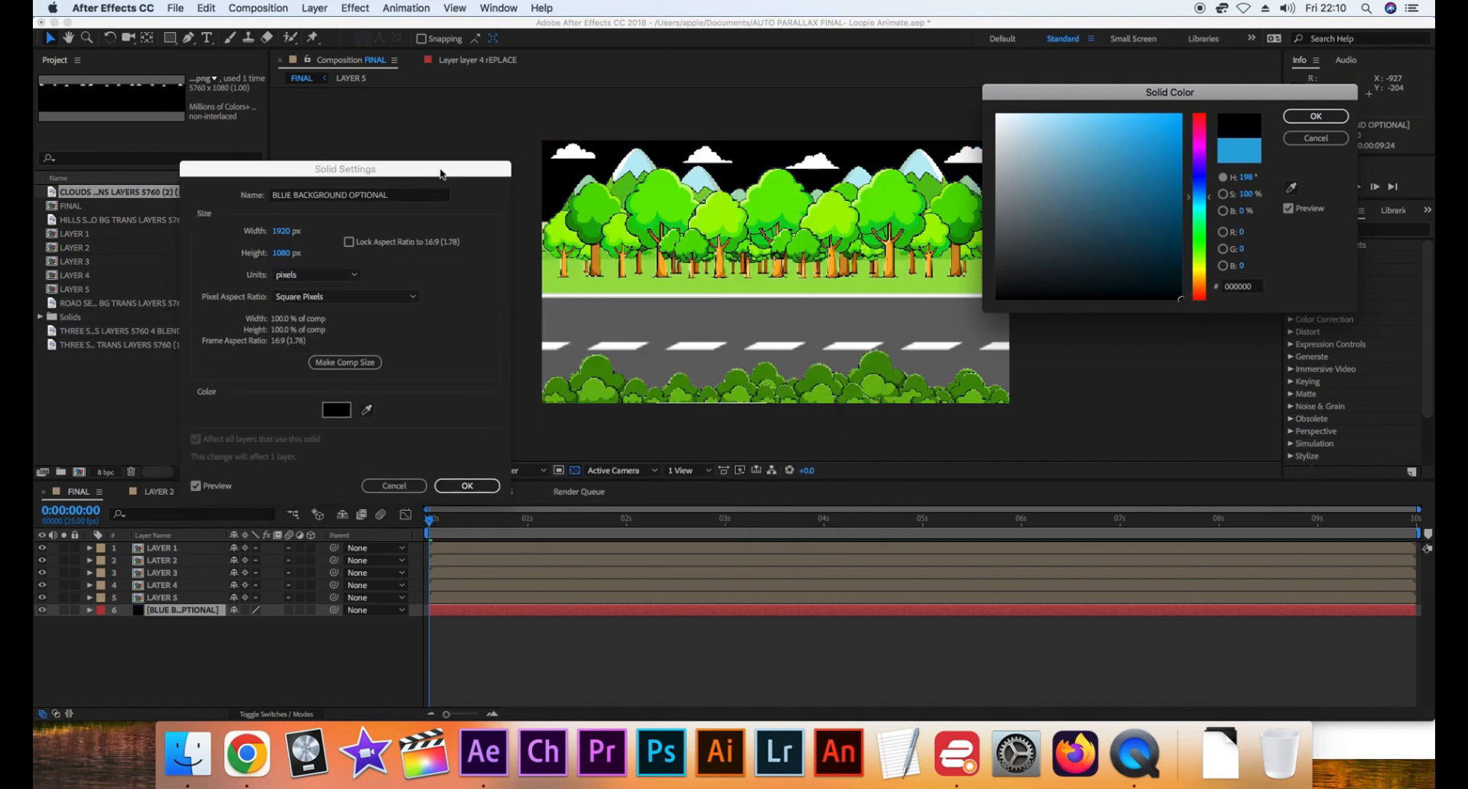
mouse_move(1180, 297)
left_mouse_down()
mouse_move(1168, 144)
mouse_move(1107, 126)
left_mouse_up()
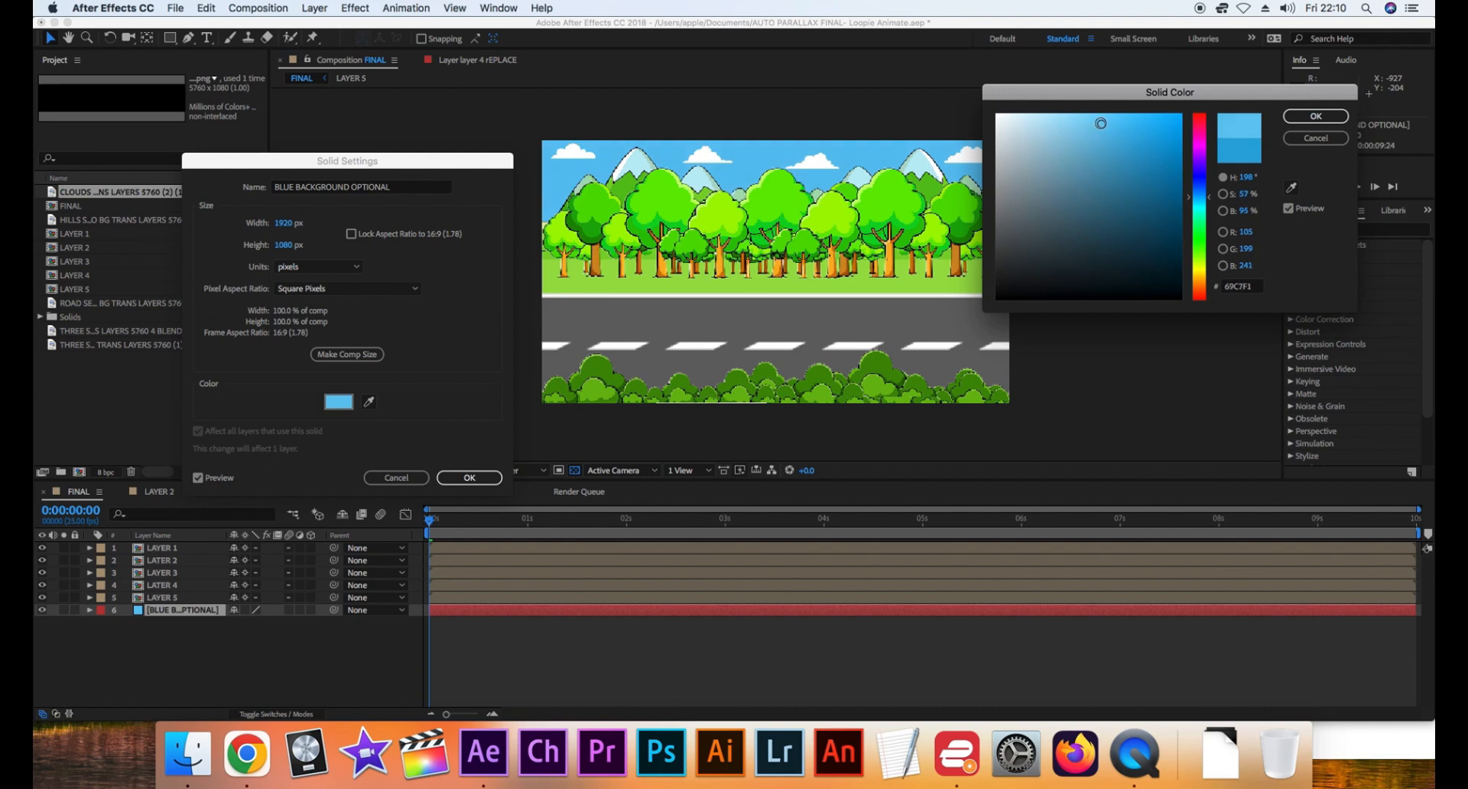
left_click(1314, 117)
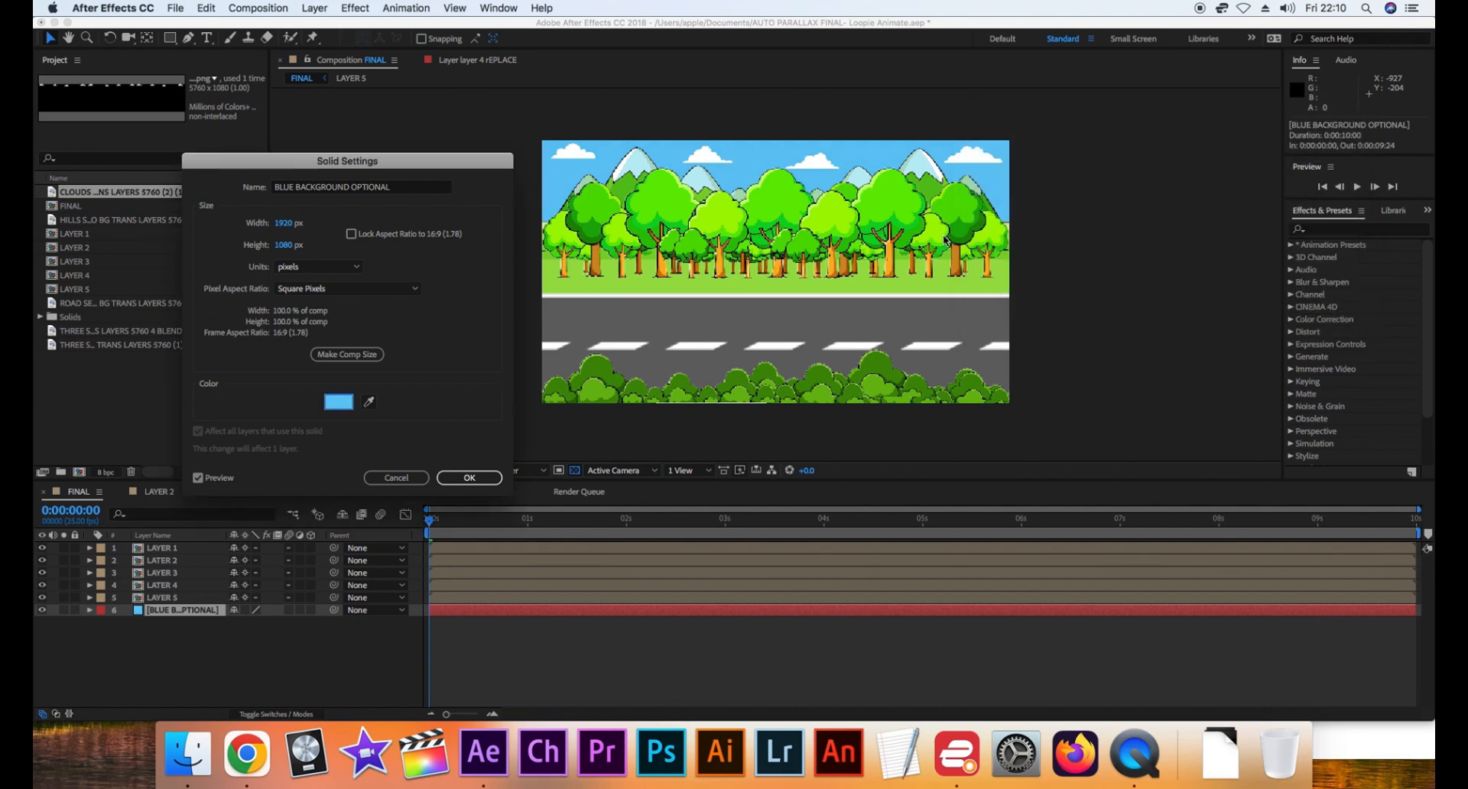
left_click(469, 478)
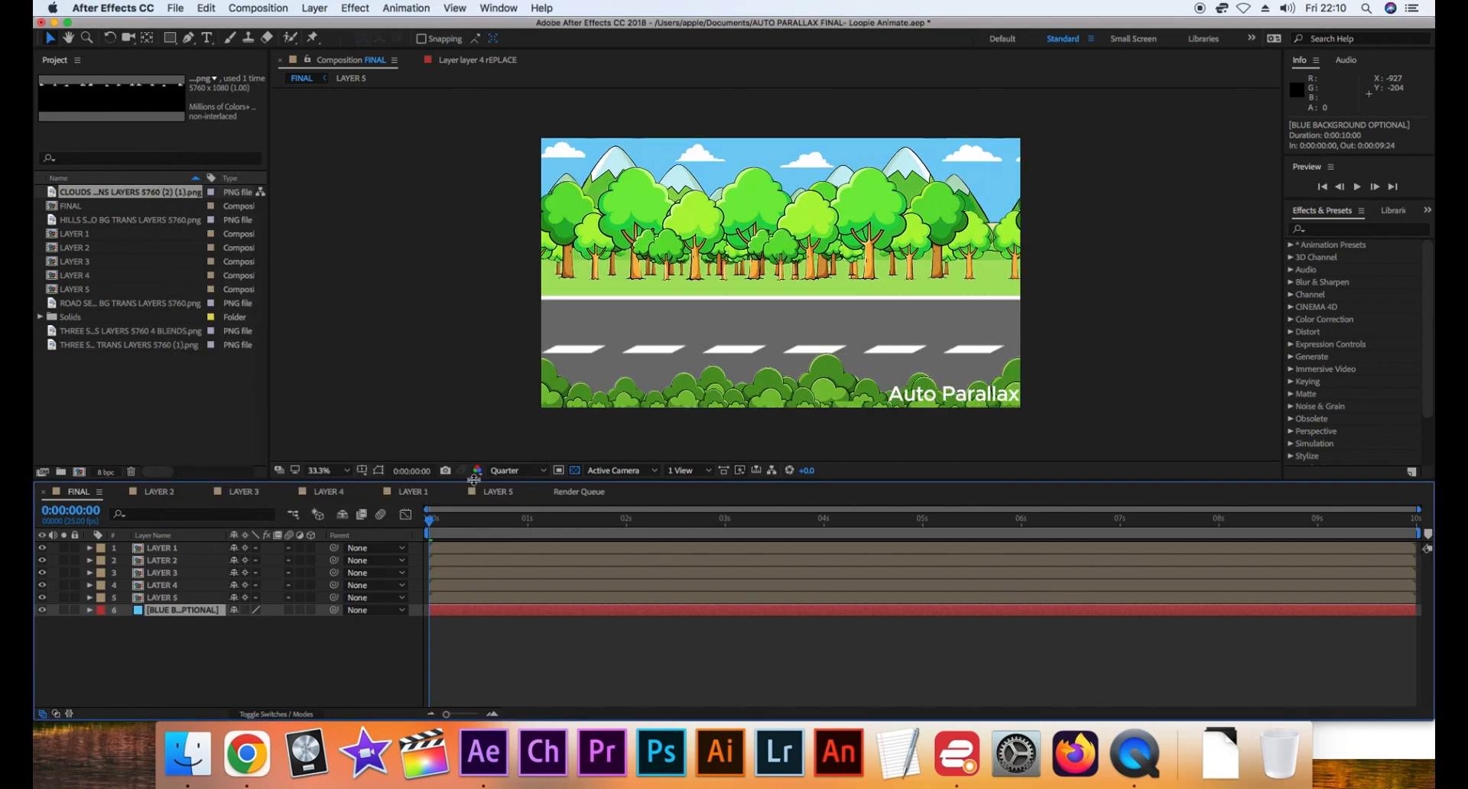
Scrub the start of the FINAL composition, return to its first frame, and play a preview of the parallax animation
left_click_drag(558, 526, 424, 525)
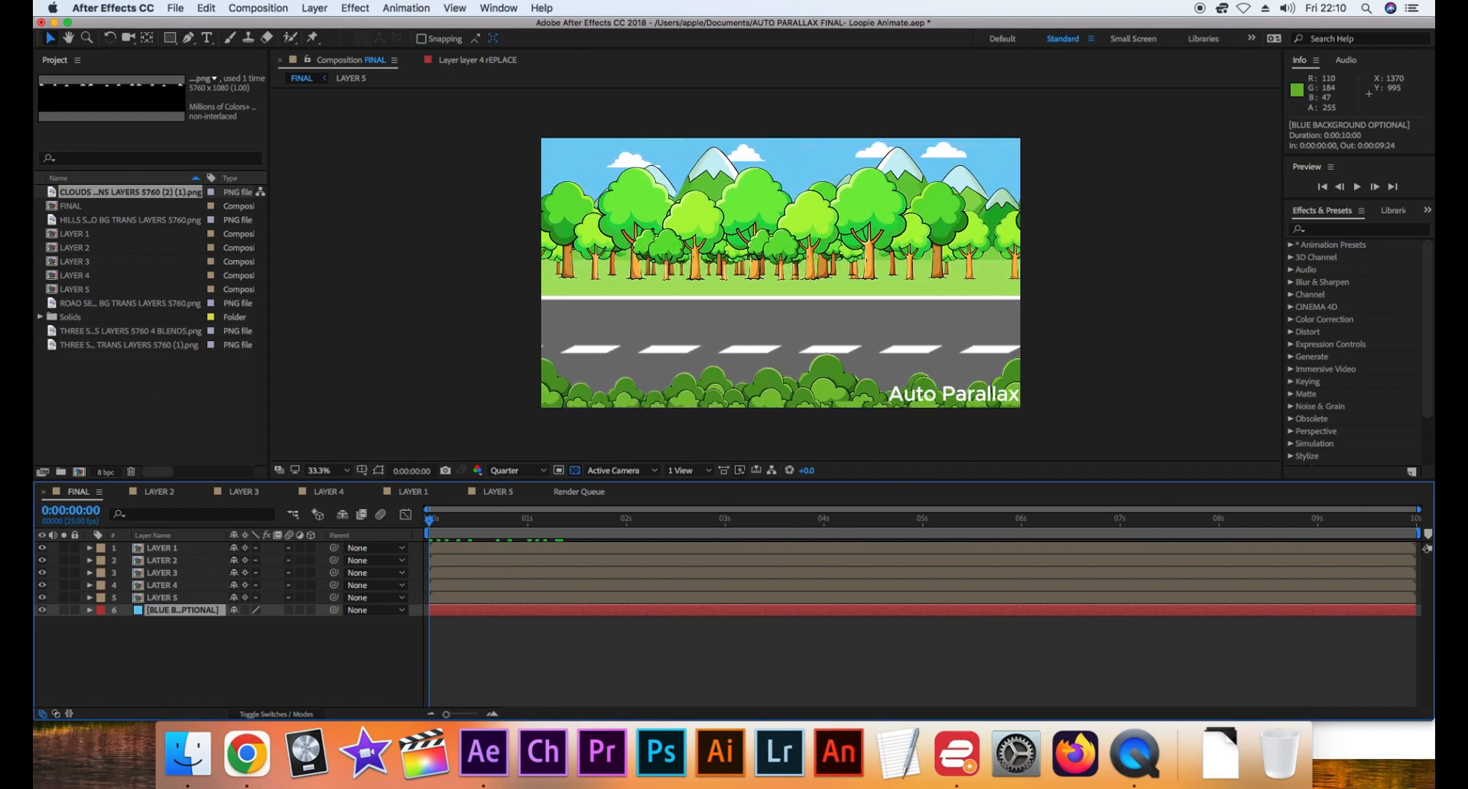
key("space")
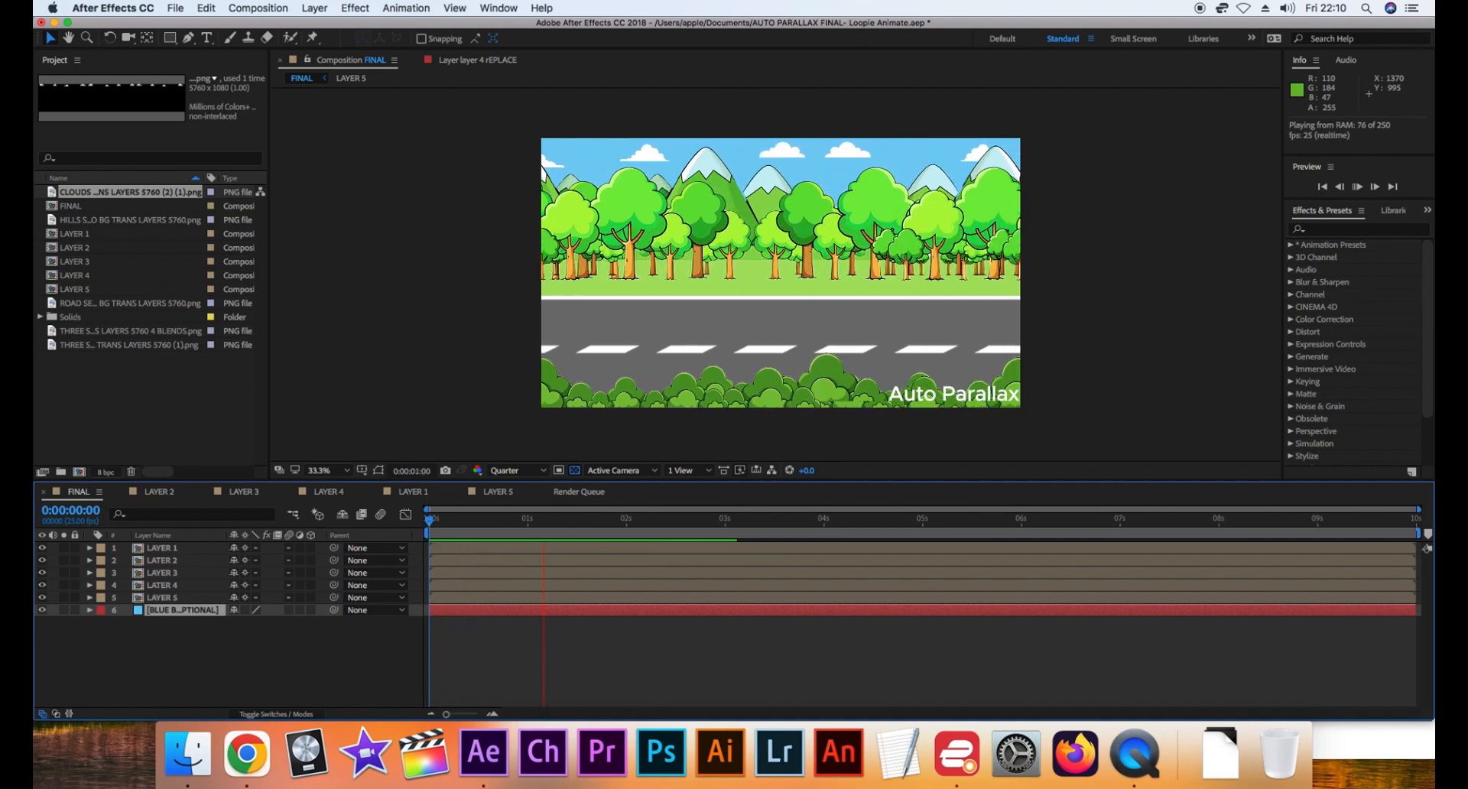